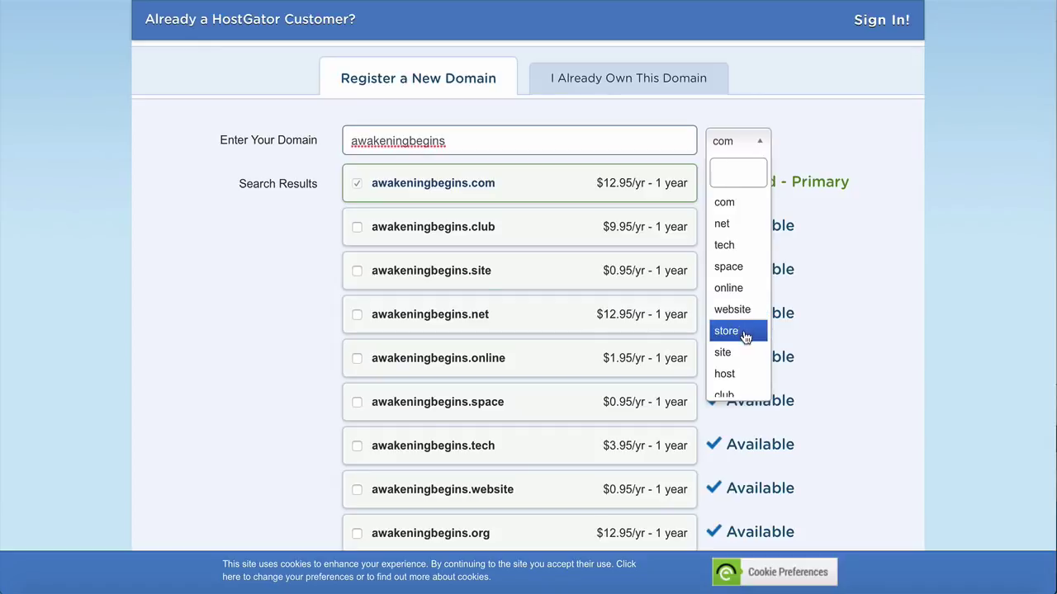
- Keep .com as the extension for awakeningbegins.com and move down to the hosting plan section
click(787, 142)
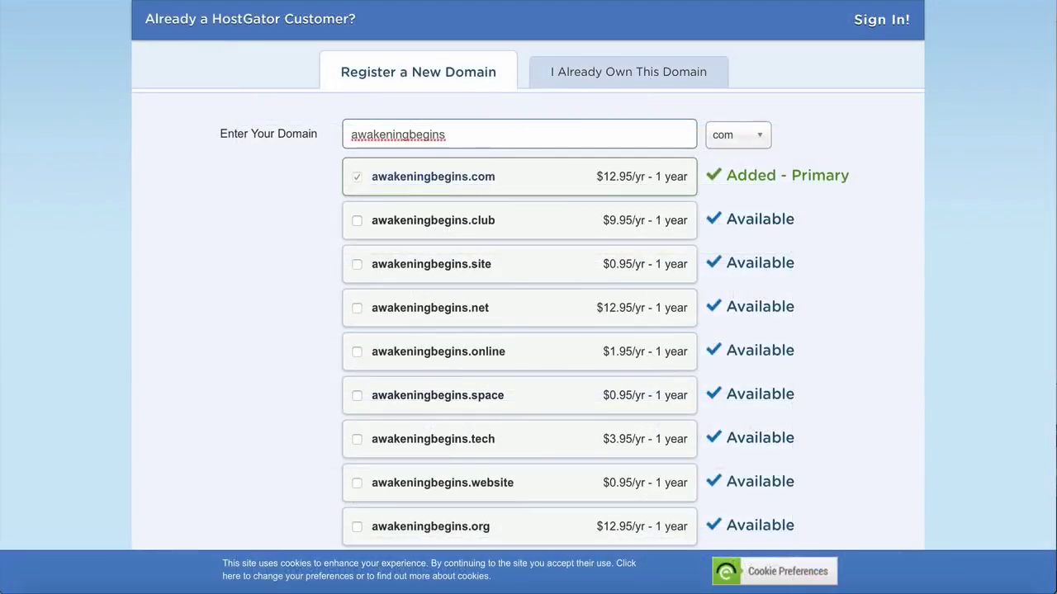
scroll(528, 289, down, 4)
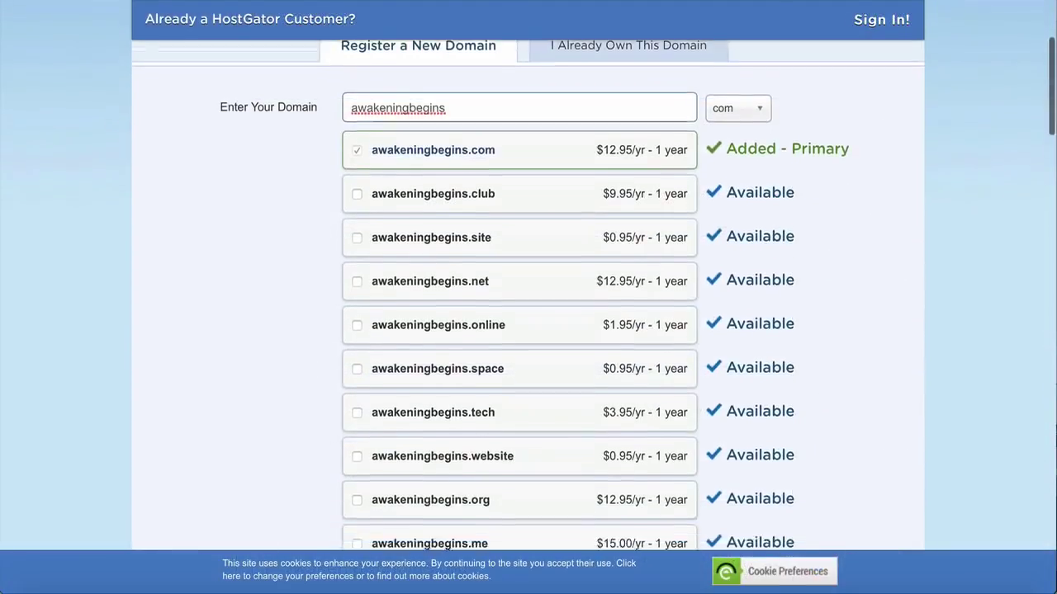
scroll(529, 295, down, 6)
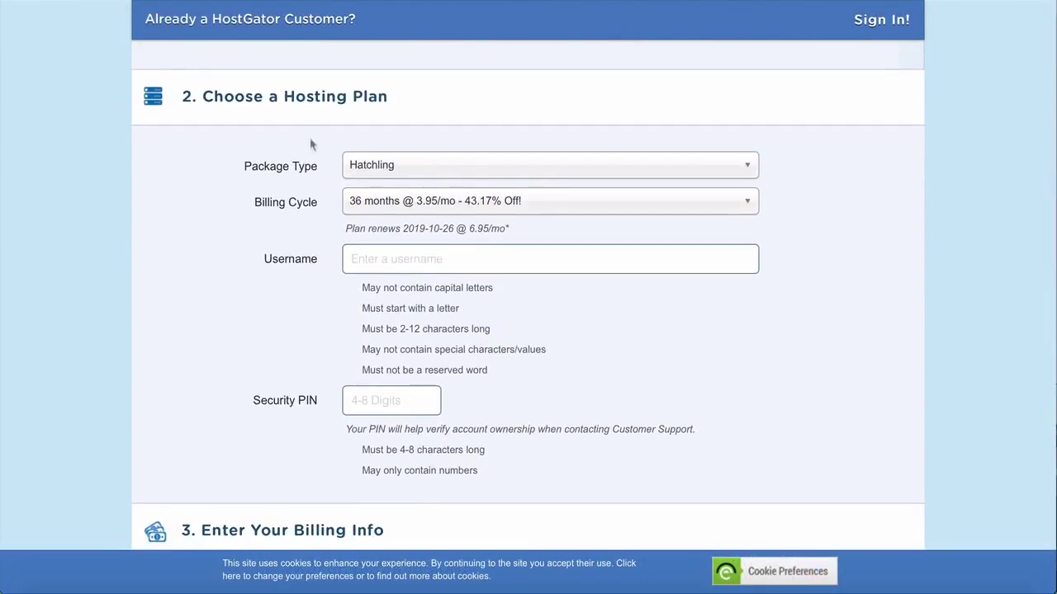
- Choose the Hatchling package with a 1-month billing cycle at 10.95/mo
click(405, 165)
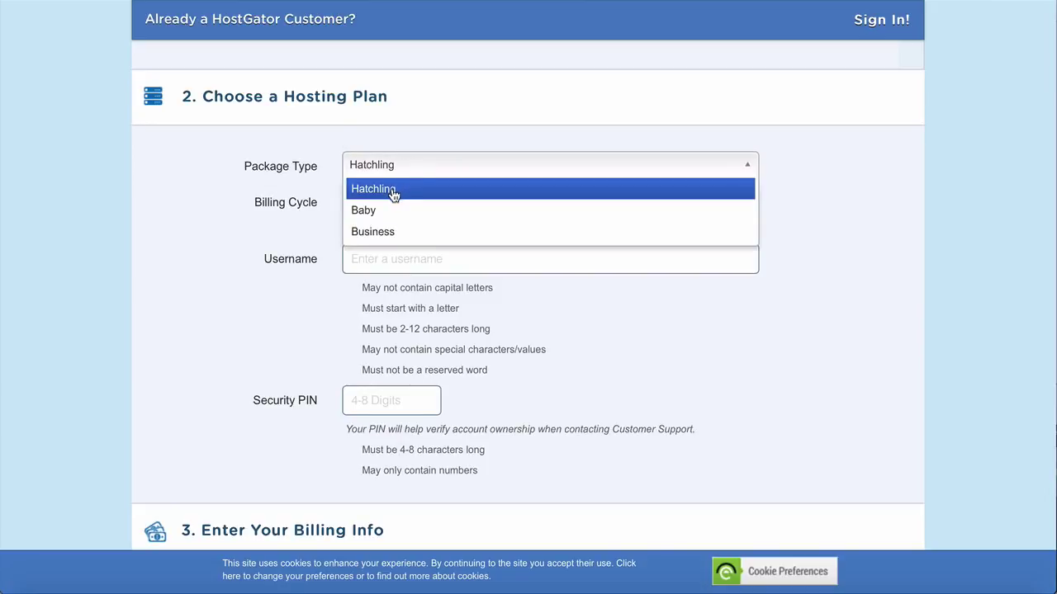
click(392, 193)
click(416, 202)
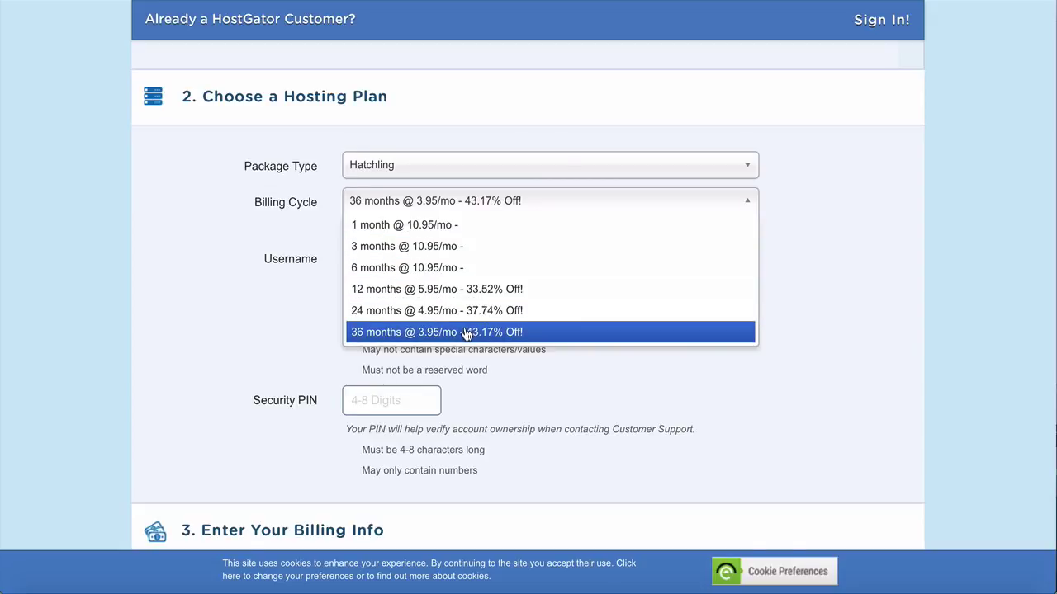
click(461, 233)
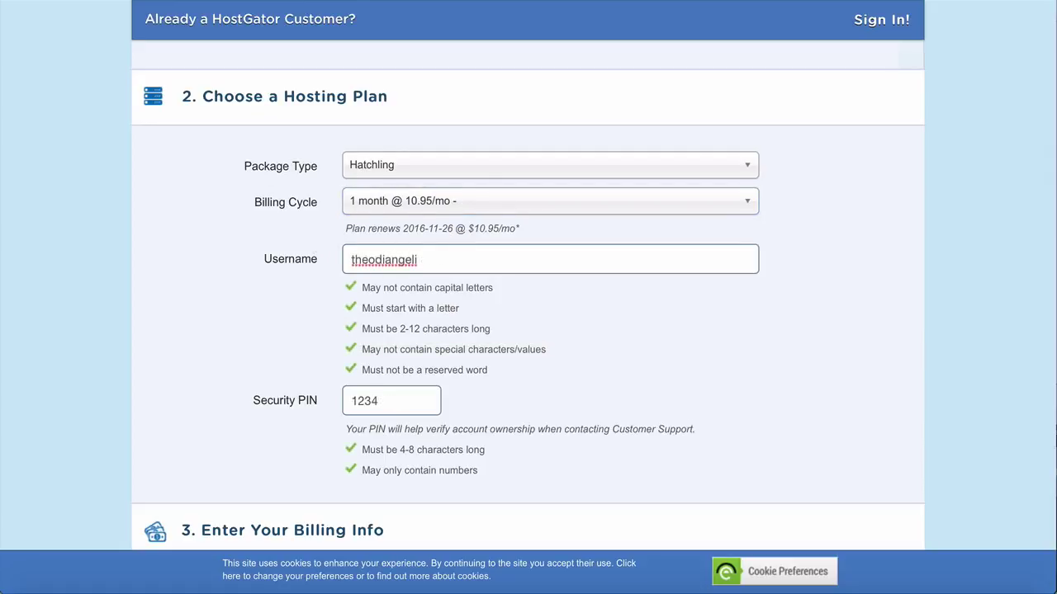
scroll(528, 302, down, 5)
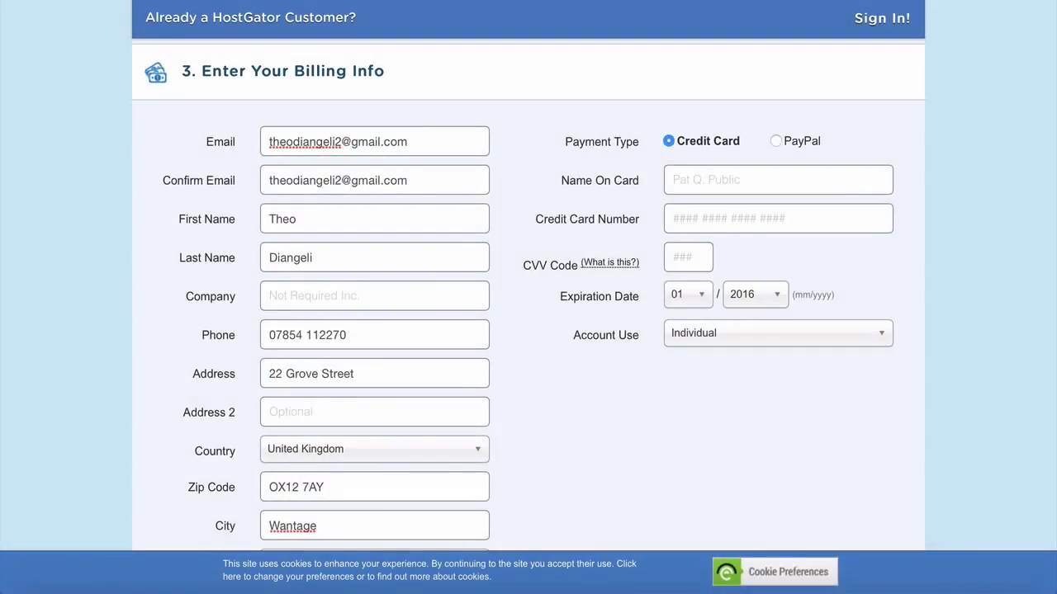
scroll(529, 298, down, 5)
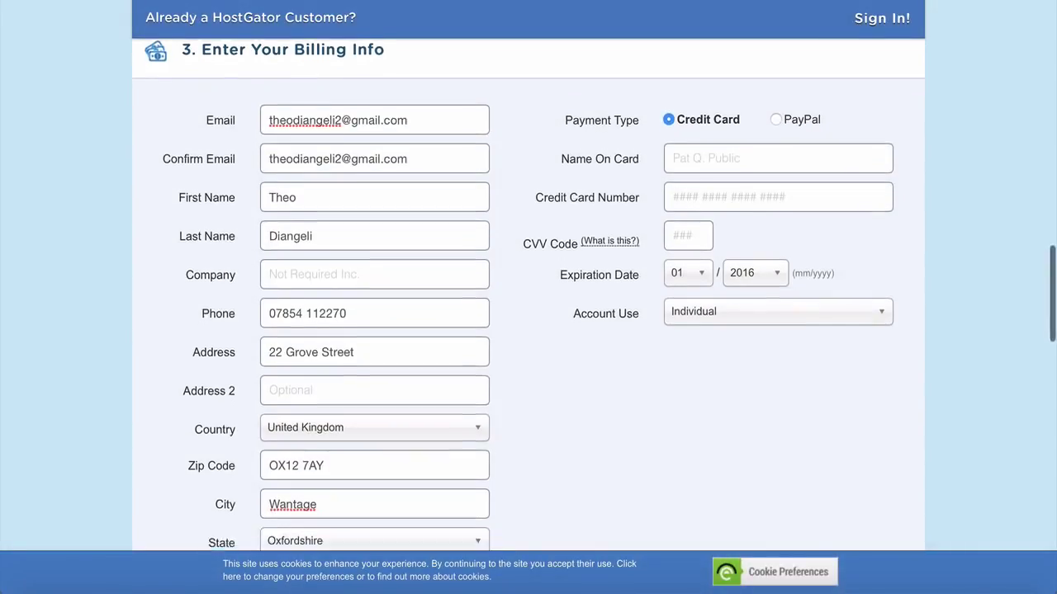
scroll(529, 297, down, 2)
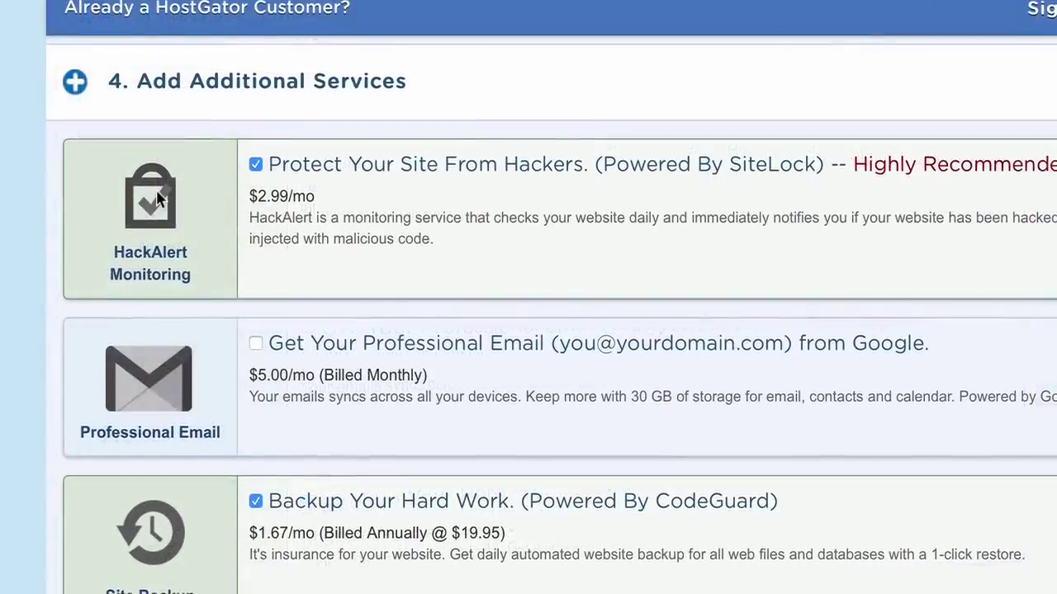
- Untick the SiteLock hack protection and CodeGuard backup add-ons
click(255, 164)
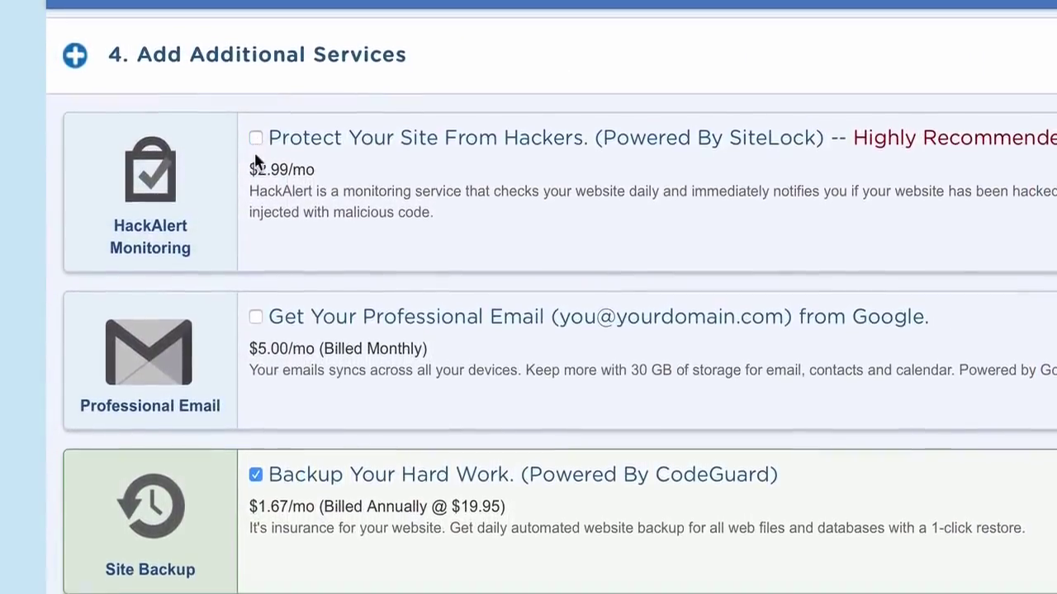
click(256, 466)
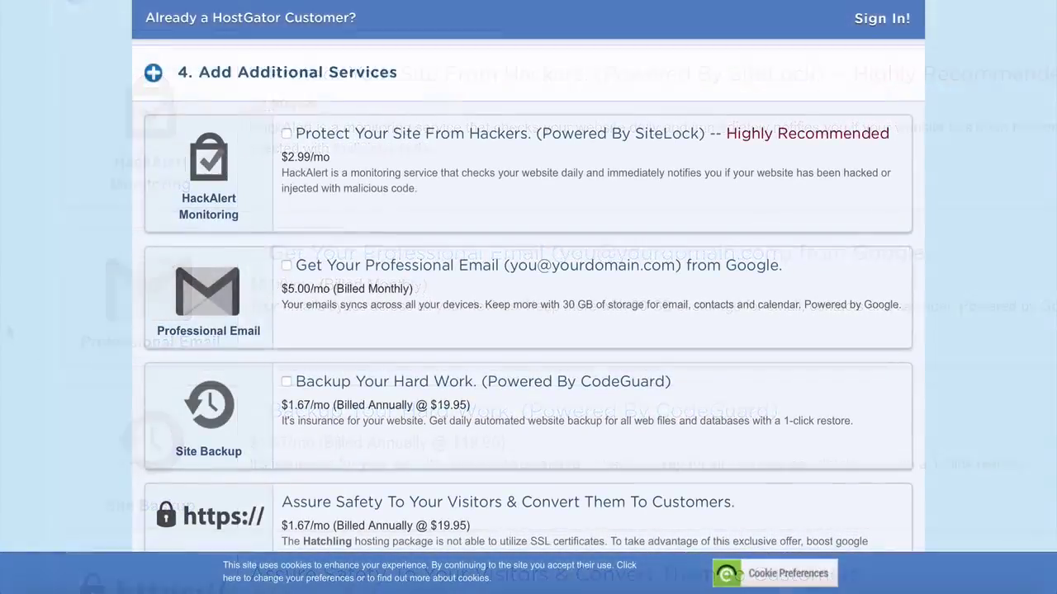
scroll(528, 298, down, 5)
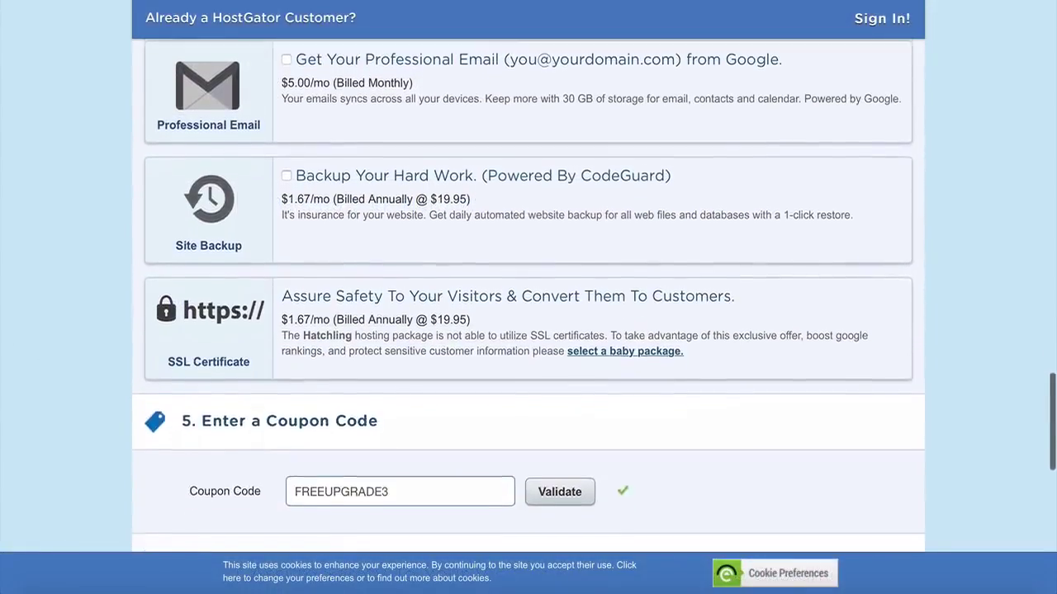
scroll(528, 297, down, 1)
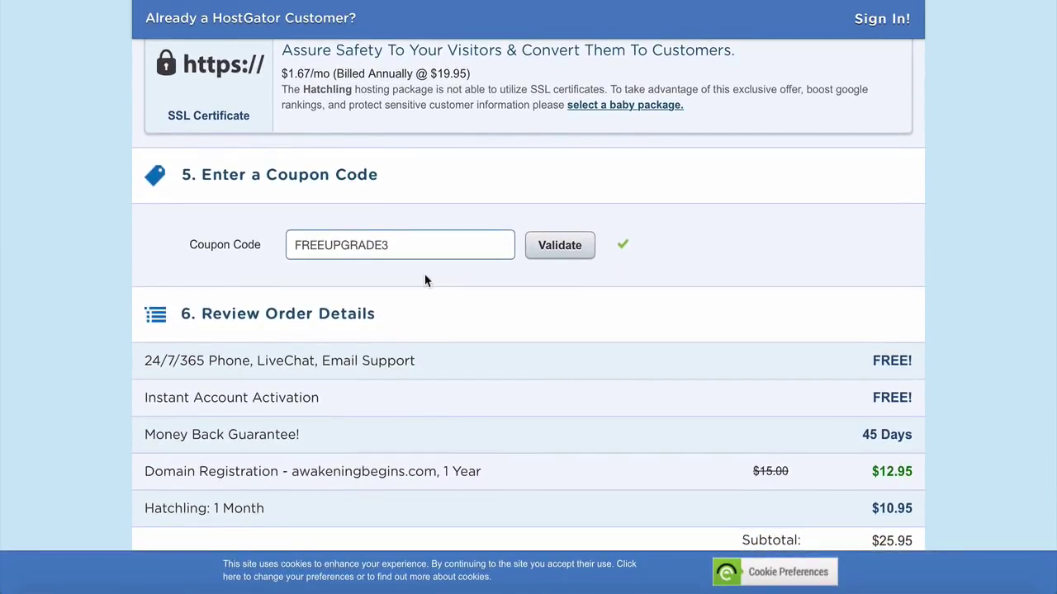
- Replace coupon FREEUPGRADE3 with WORDPRESSHERO and validate it, bringing the total to $18.78
drag(395, 245, 291, 250)
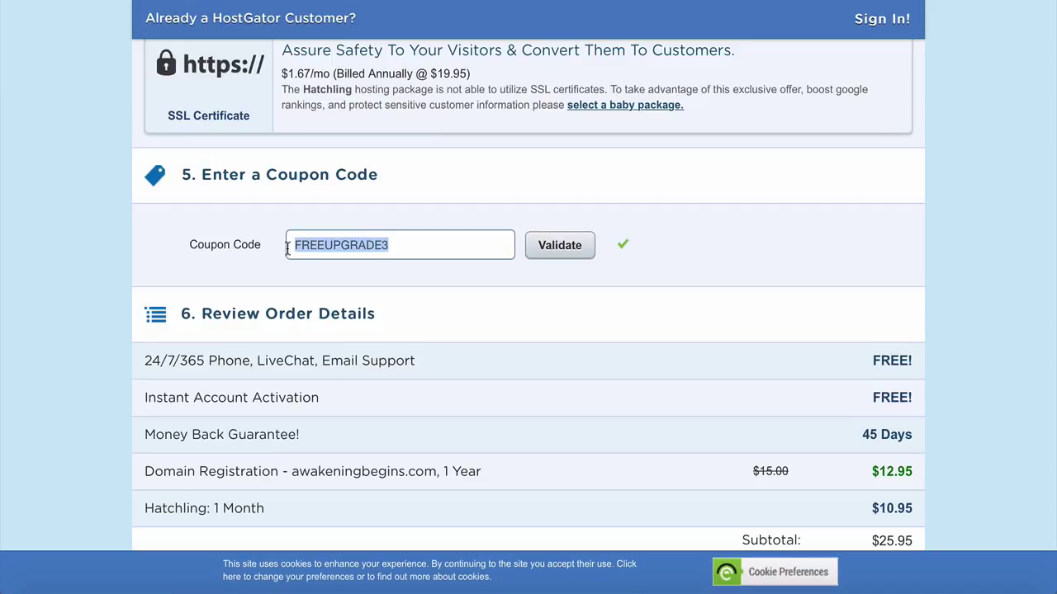
key(BackSpace)
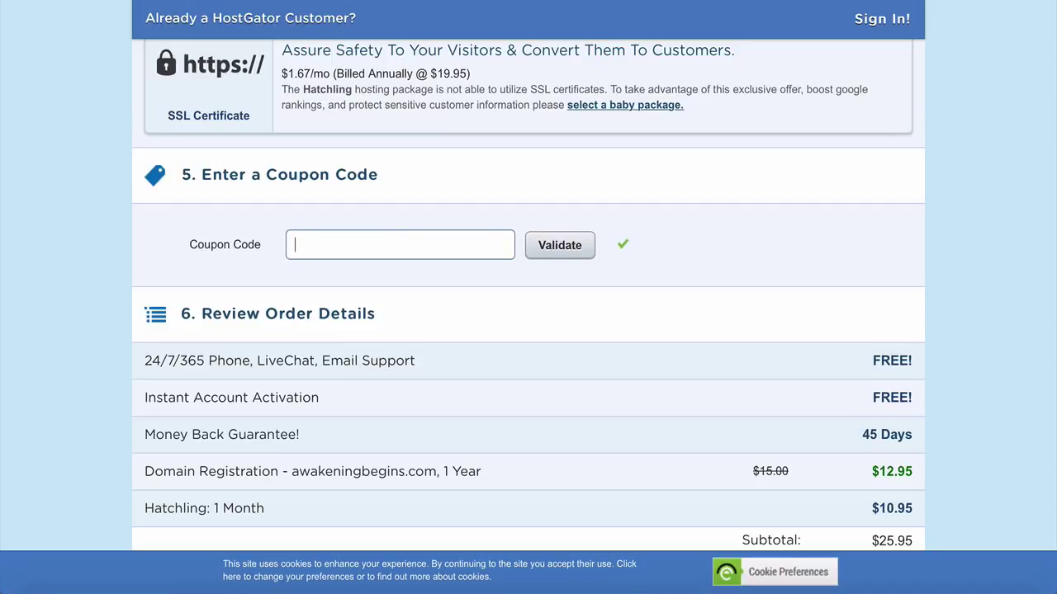
text(WORDPRESSHERO)
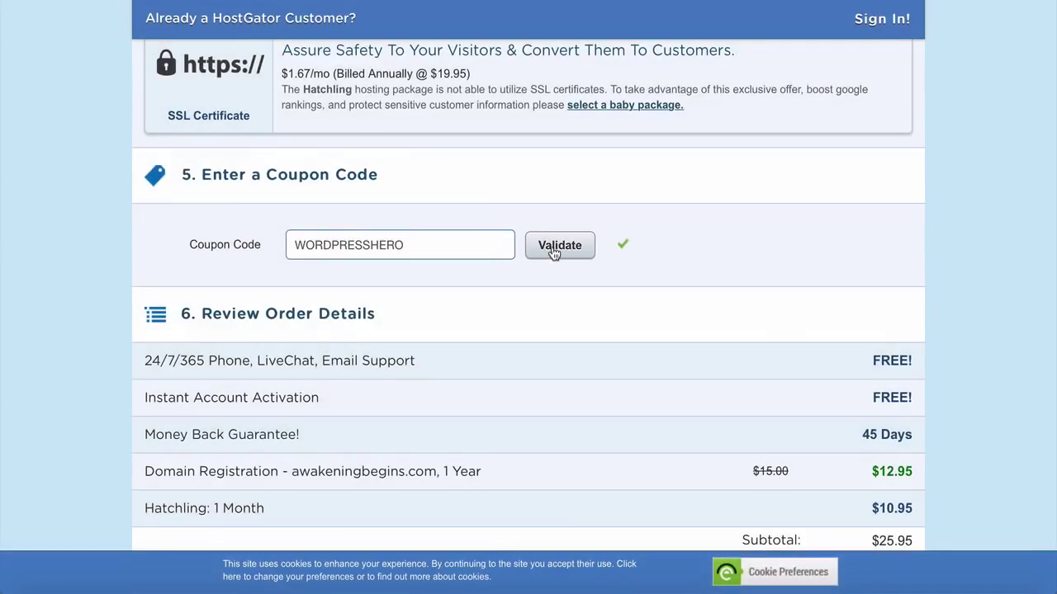
click(560, 245)
scroll(528, 330, down, 5)
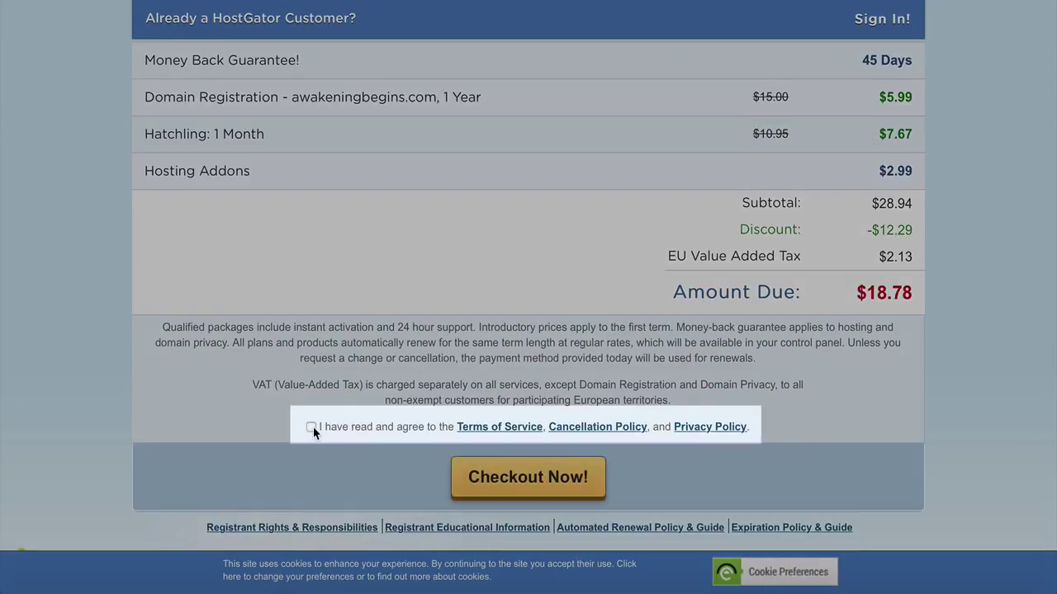
- Accept the Terms of Service and check out the HostGator order
click(311, 428)
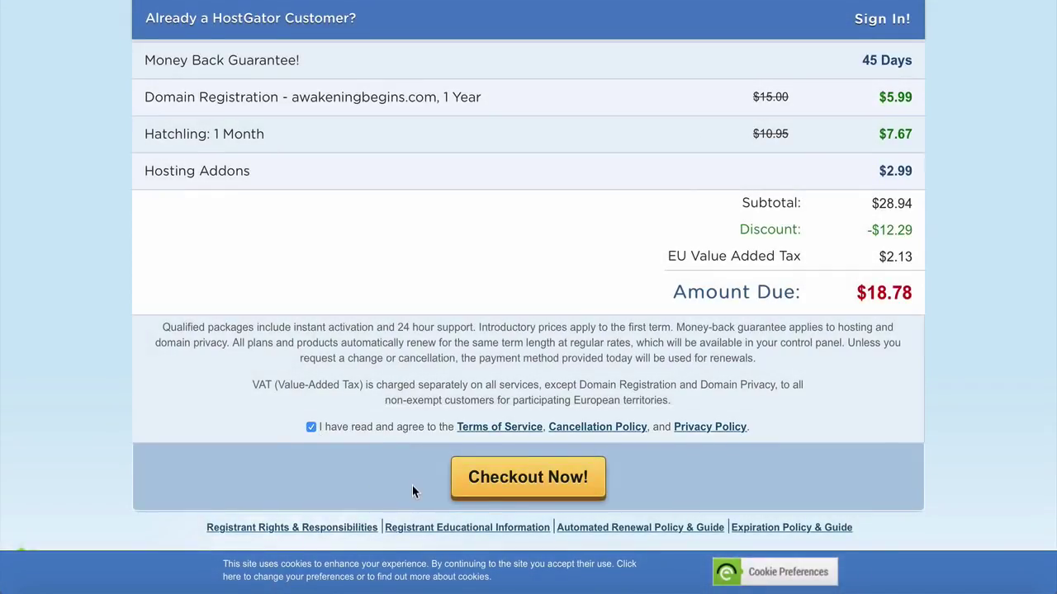
click(530, 490)
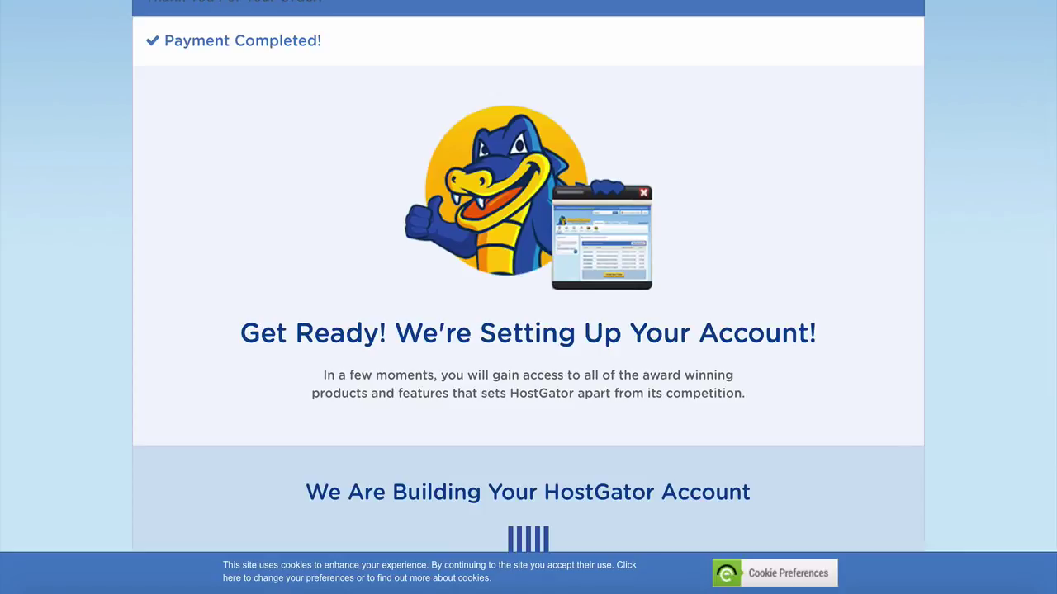
scroll(528, 297, down, 2)
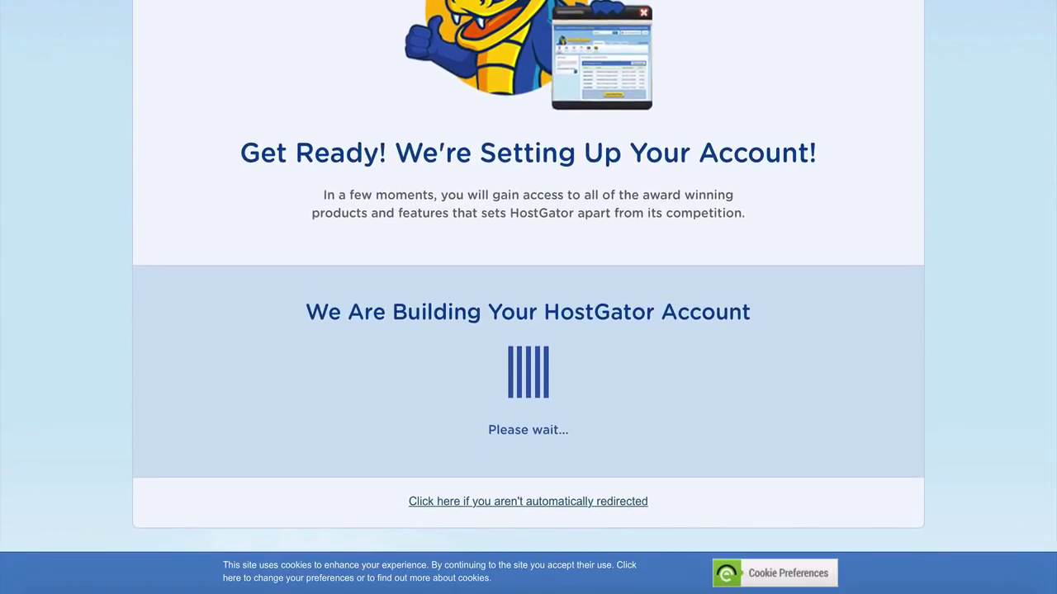
scroll(528, 298, down, 1)
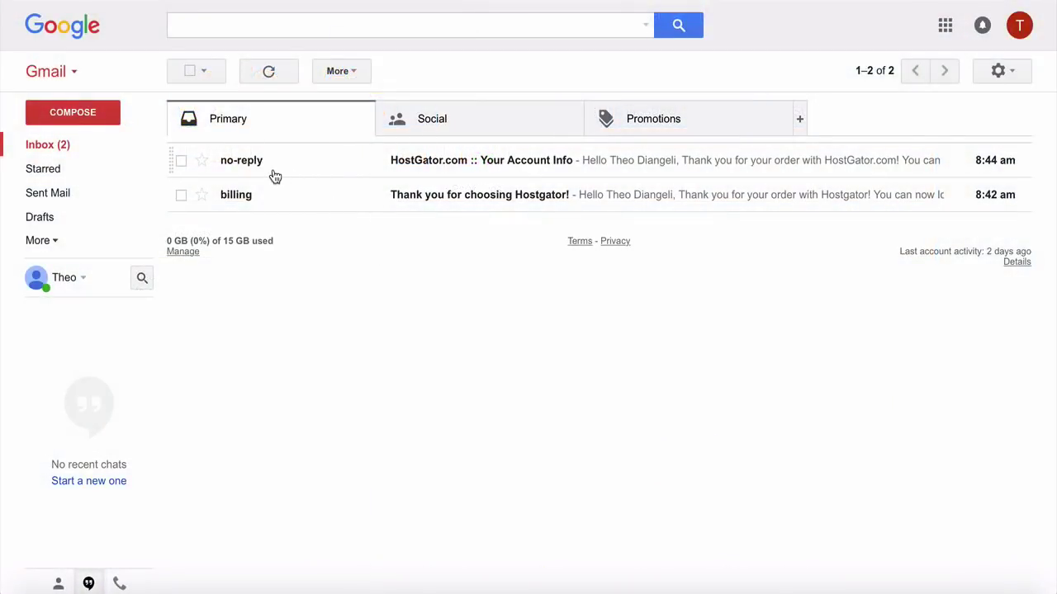
- Open the 'HostGator.com :: Your Account Info' email and follow its Your Control Panel link
click(238, 177)
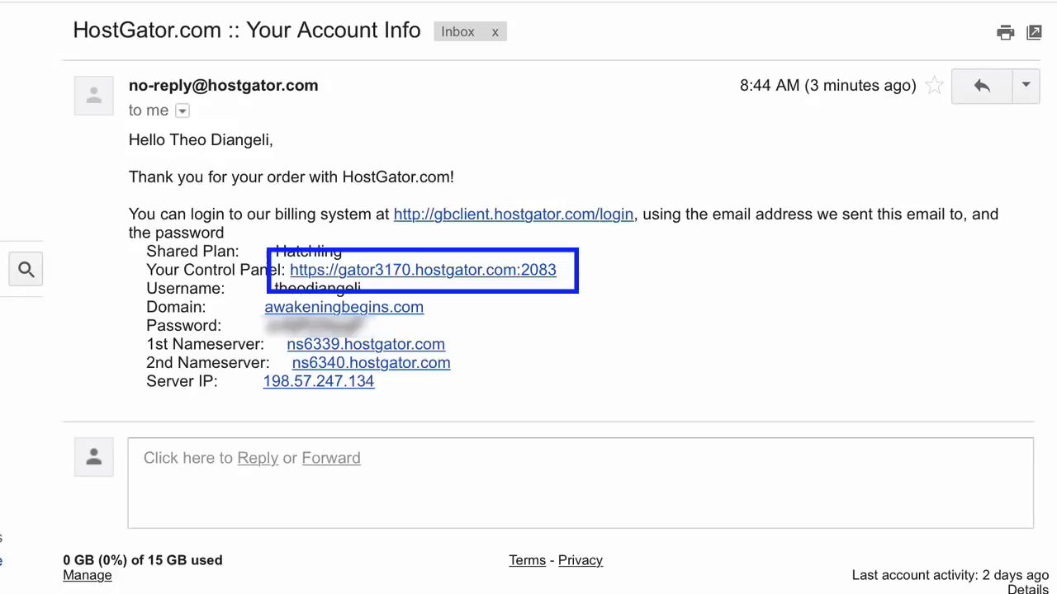
click(436, 275)
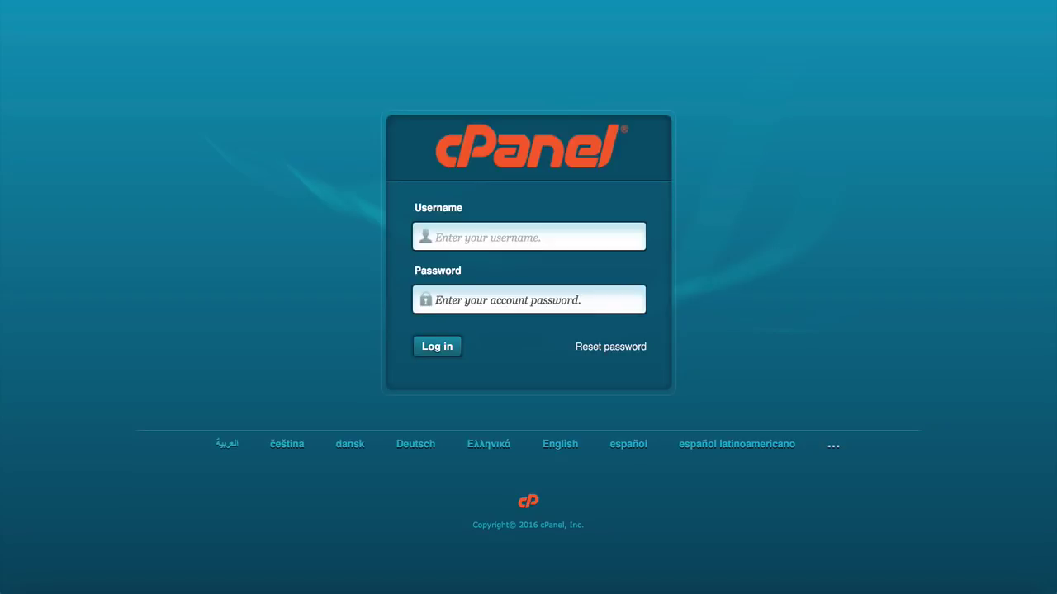
- Enter the cPanel account username and paste the account password
text(theodiangeli)
key(Tab)
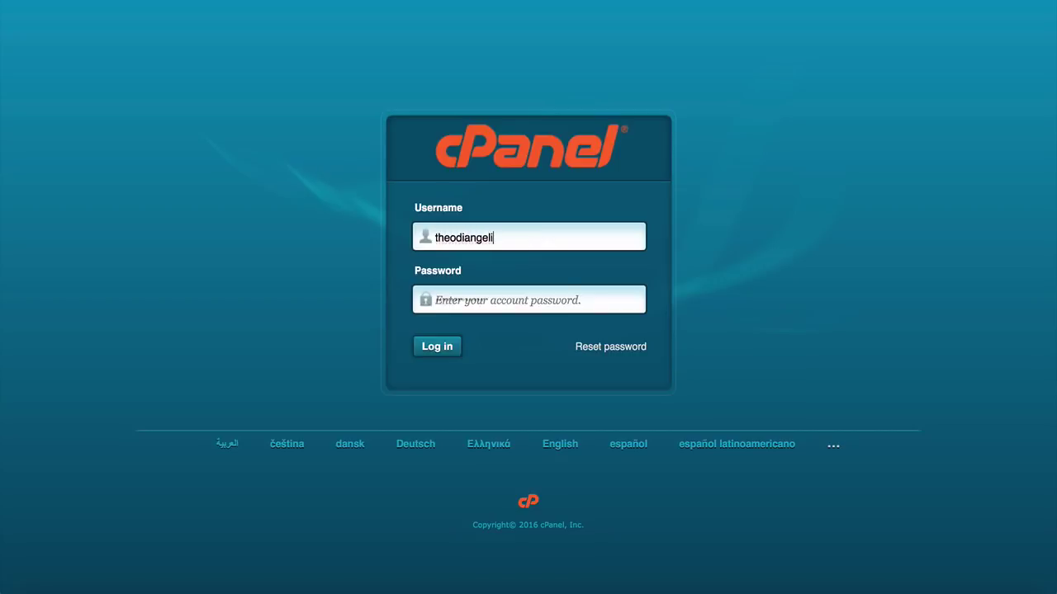
key(ctrl+v)
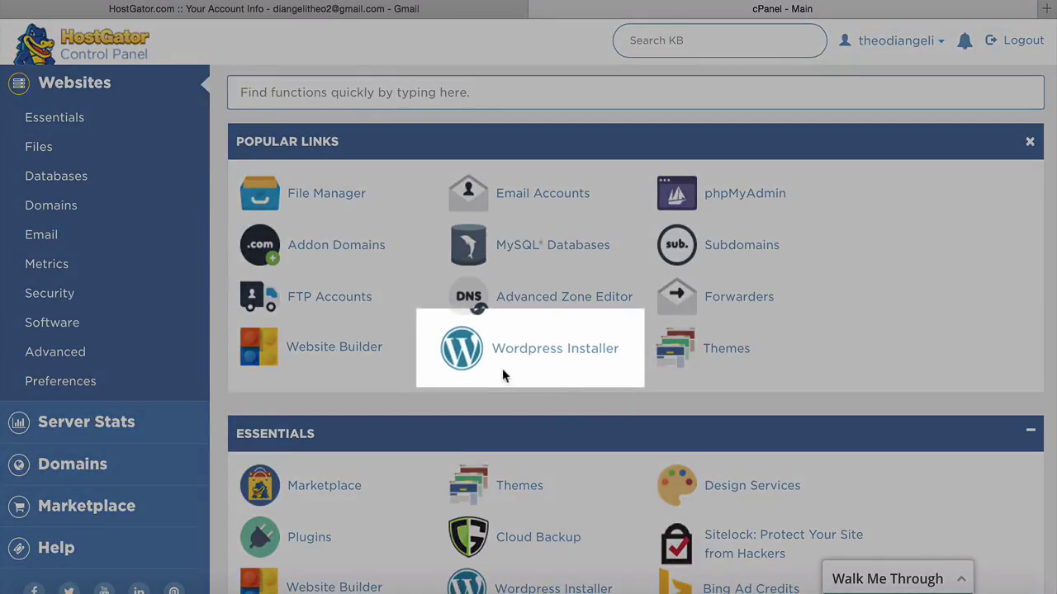
- Start a new WordPress installation targeting the awakeningbegins.com domain
click(540, 357)
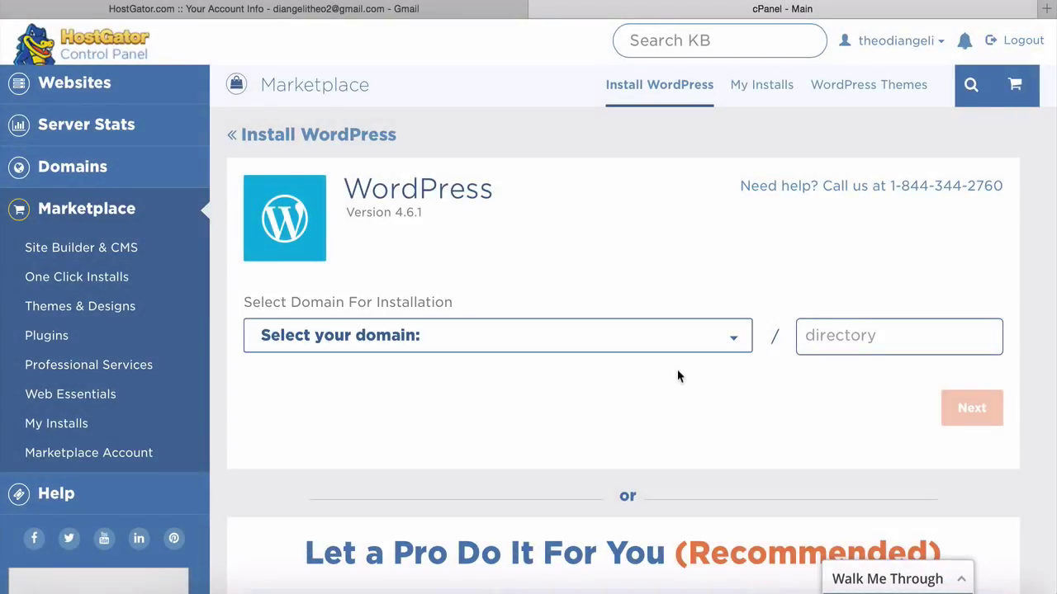
click(733, 339)
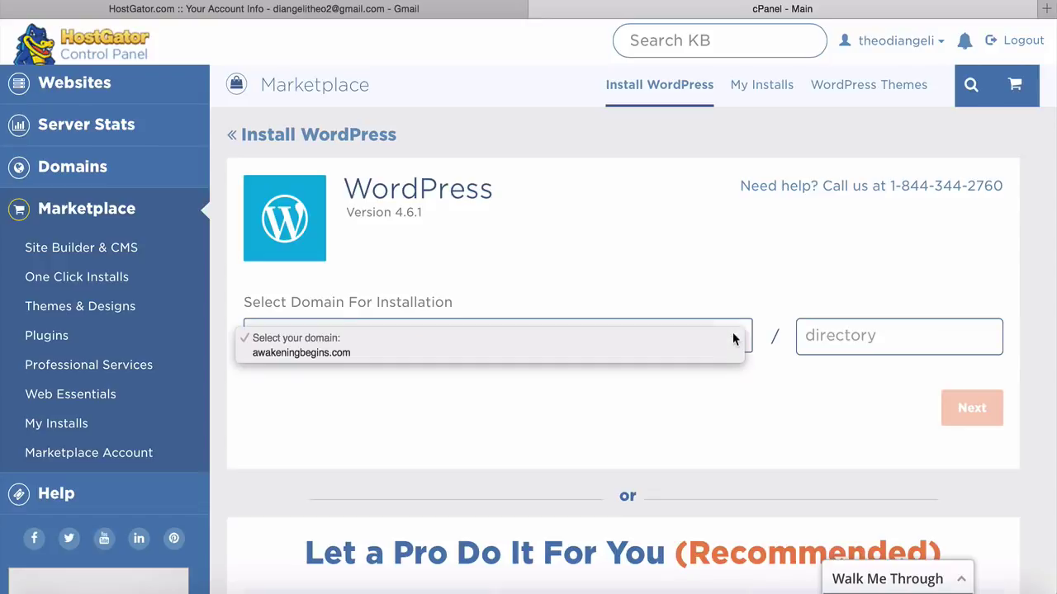
click(631, 353)
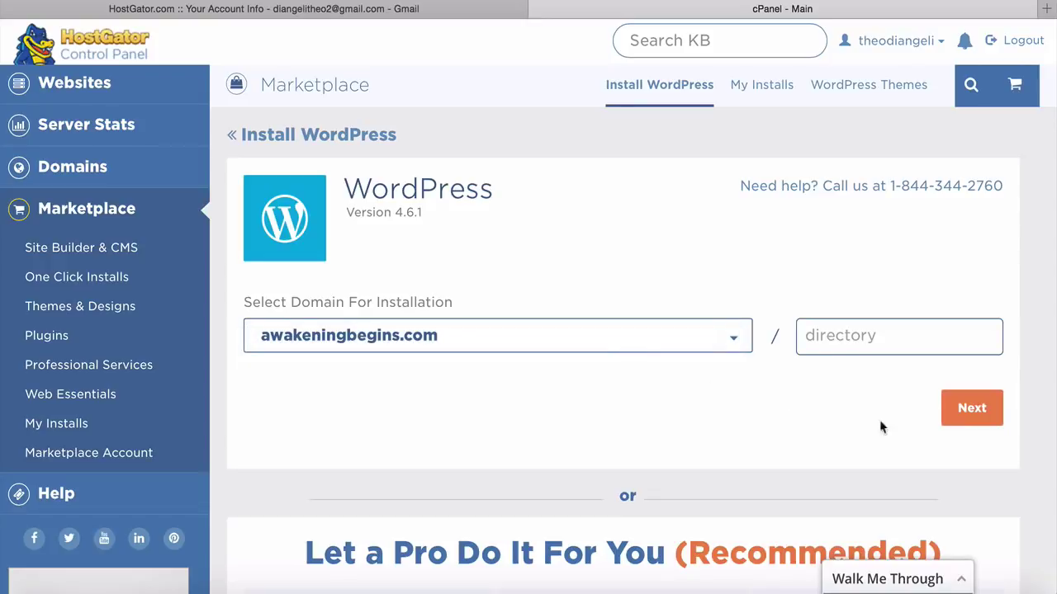
click(972, 422)
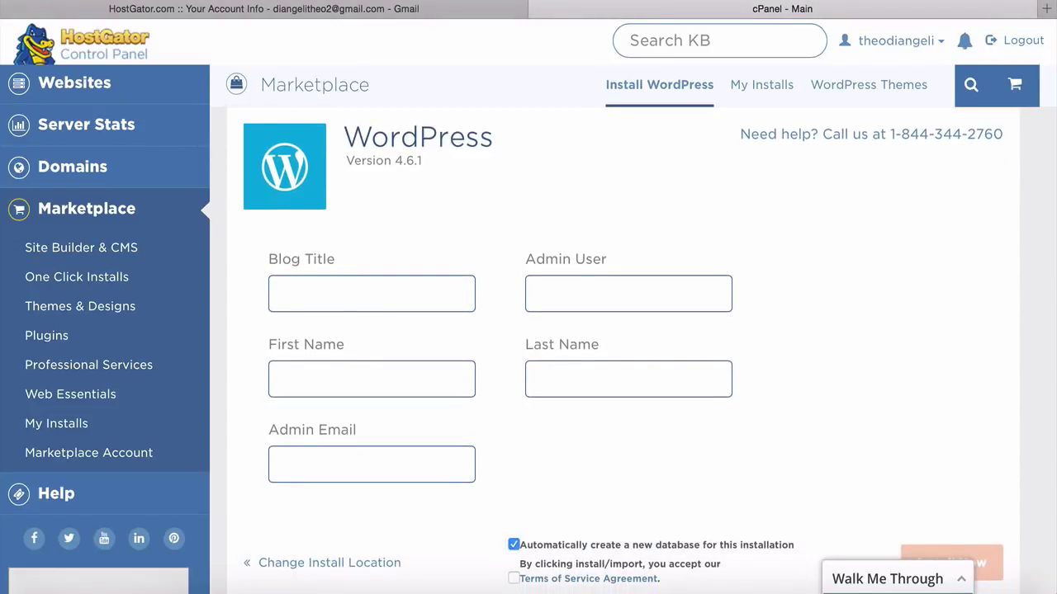
- Set the blog title to 'Awakening Begins' and fill in the admin's name and e-mail
text(Awakening Begins)
key(Tab)
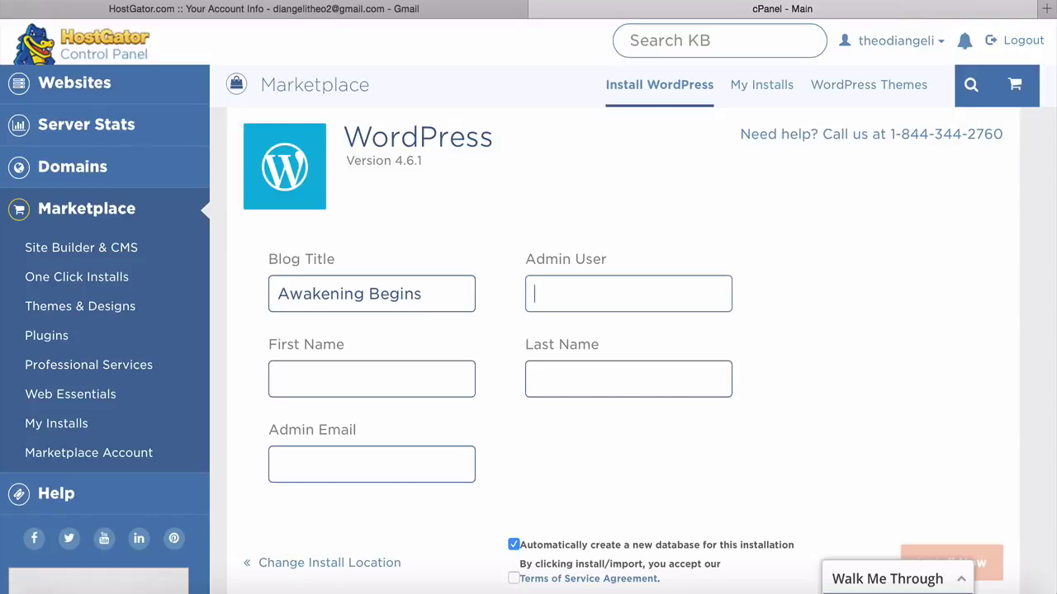
text(Theo)
key(Down)
key(Return)
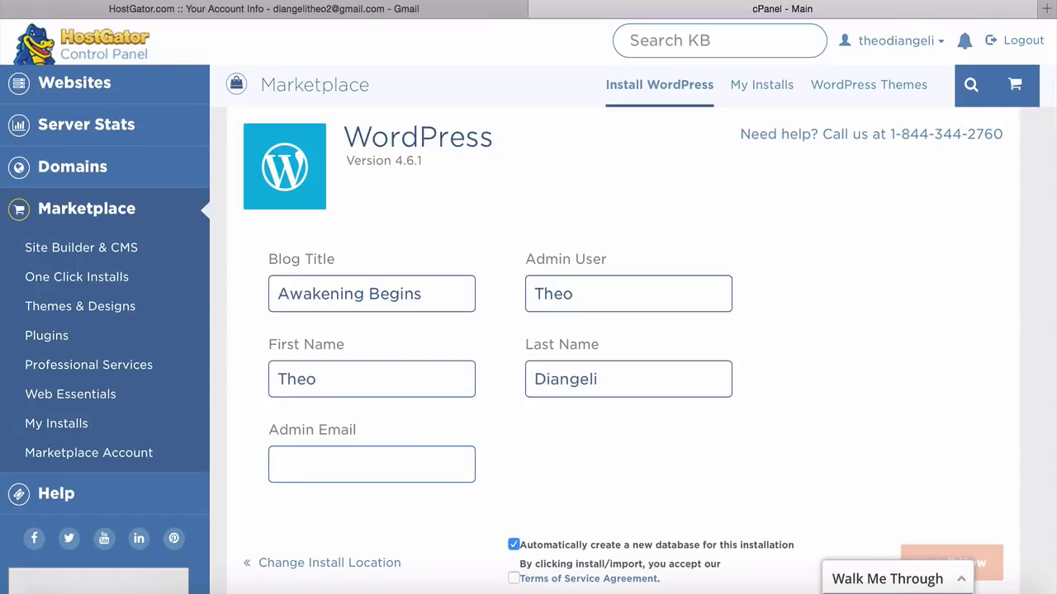
key(Down)
key(Return)
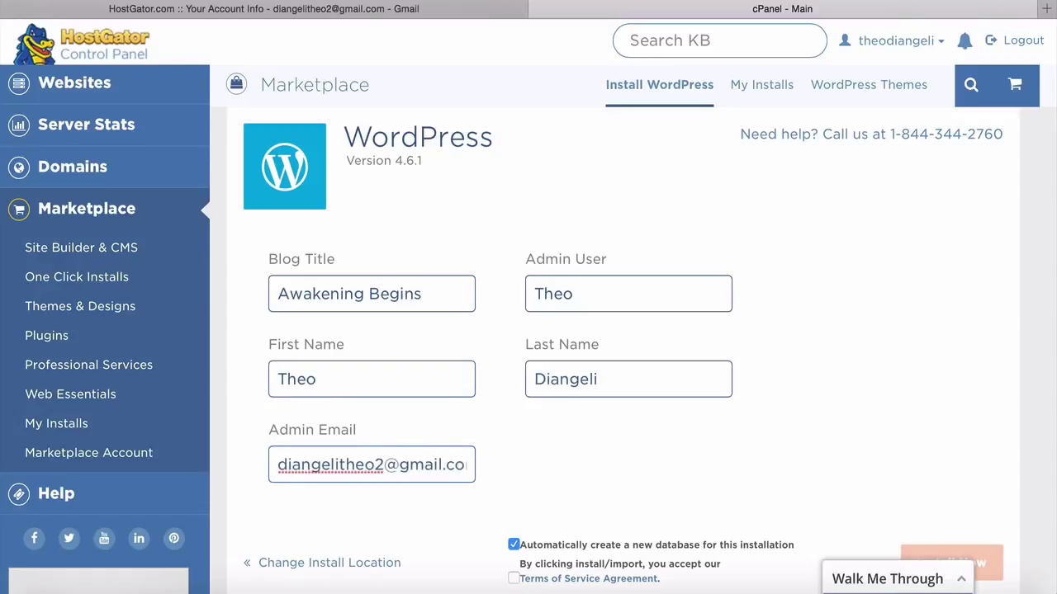
- Accept the terms of service and run the WordPress installation
scroll(491, 463, down, 2)
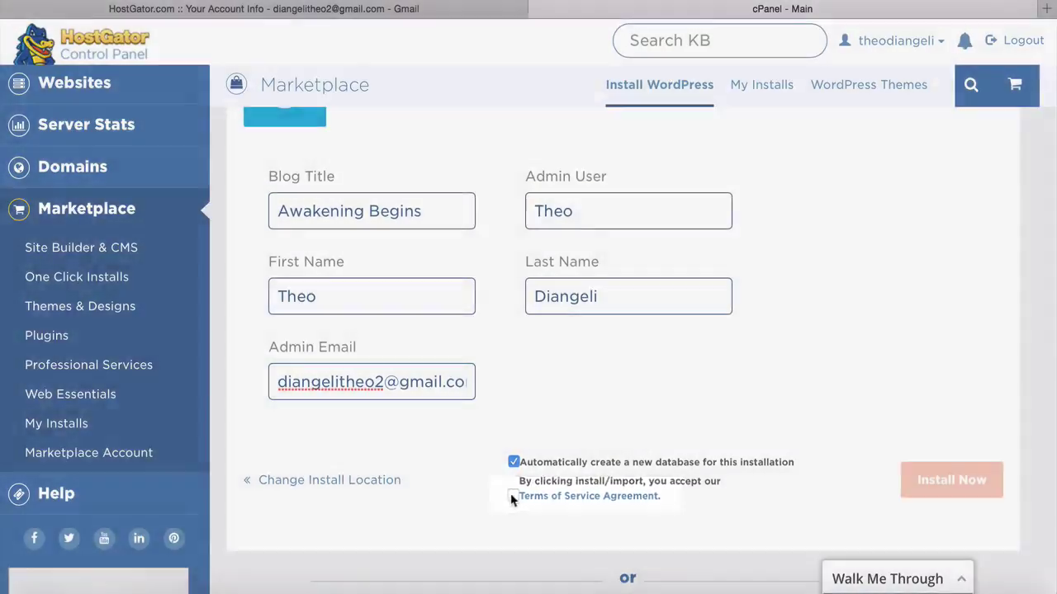
click(512, 497)
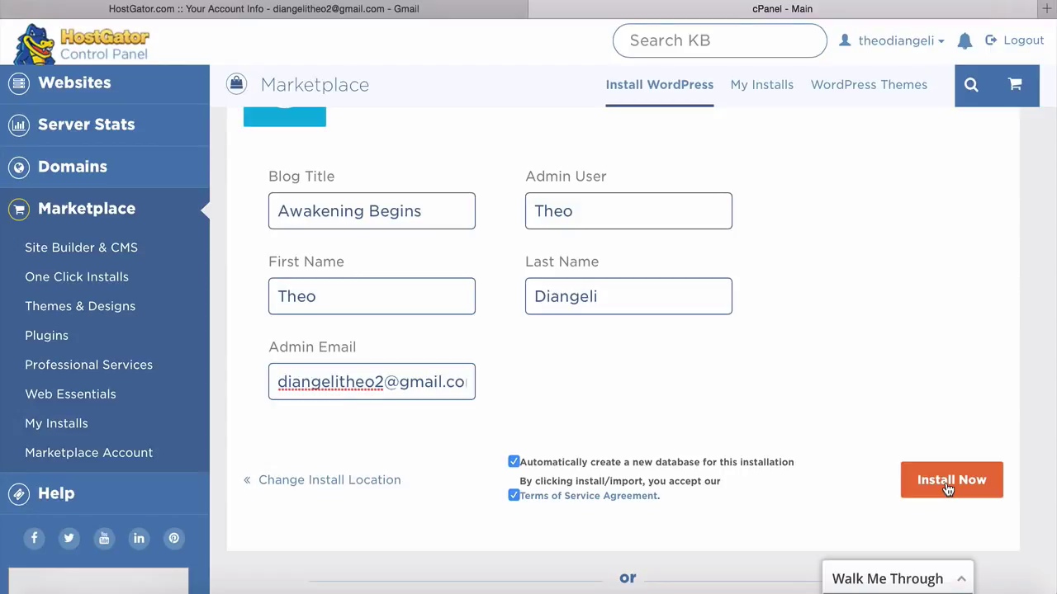
click(951, 481)
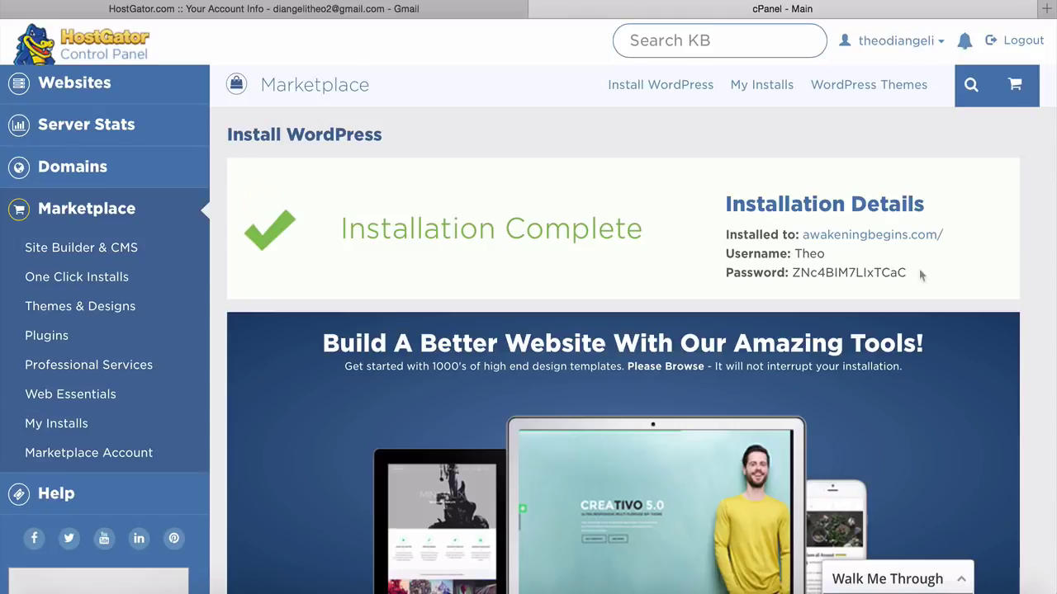
- Open awakeningbegins.com to view its 'Website Coming Soon' page
click(864, 238)
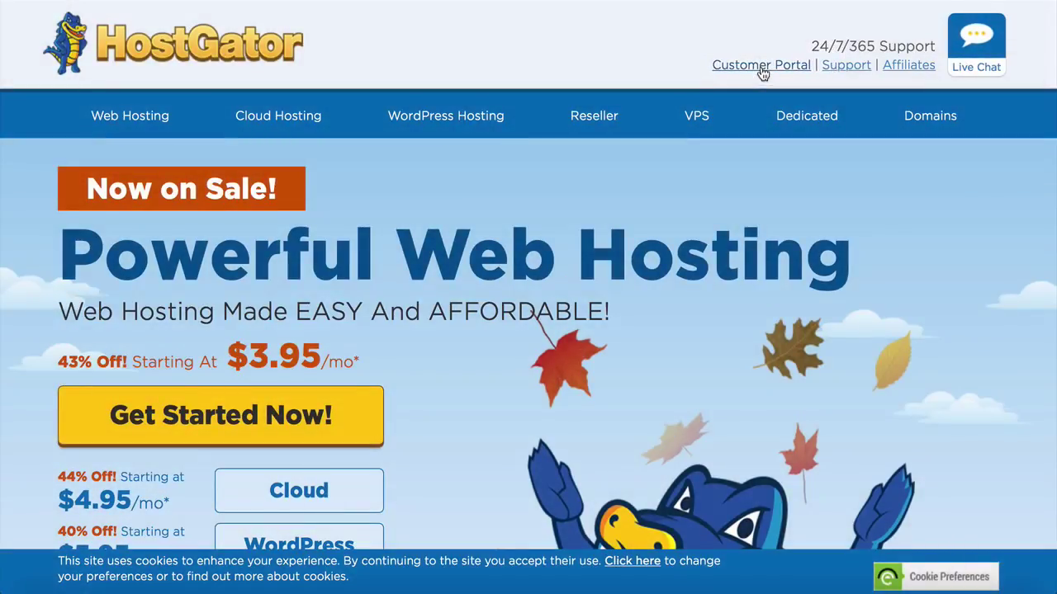
- Log in to the Customer Portal and expand awakeningbegins.com under Domains
click(761, 66)
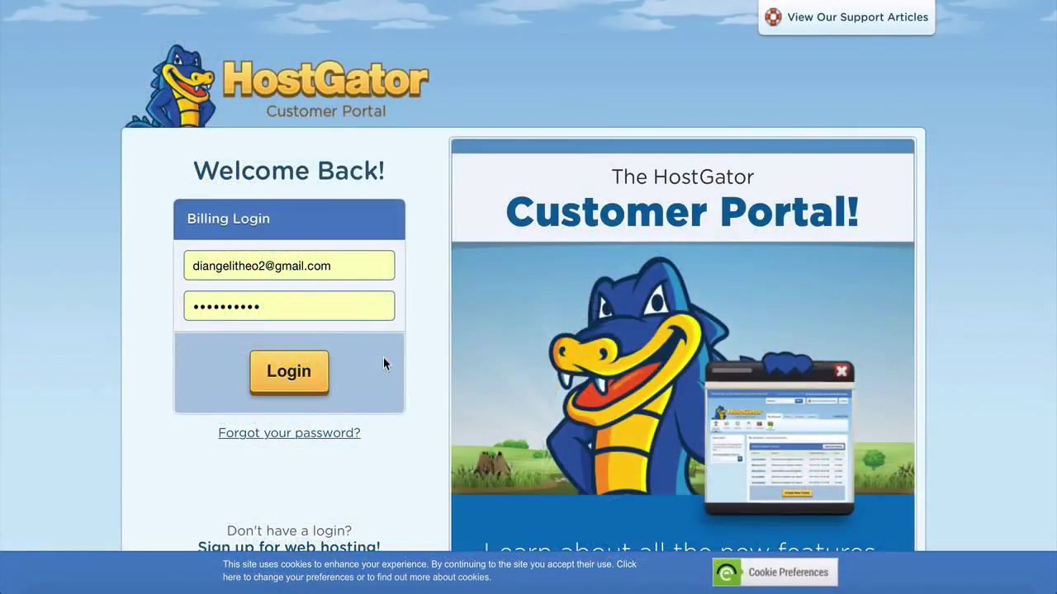
click(289, 389)
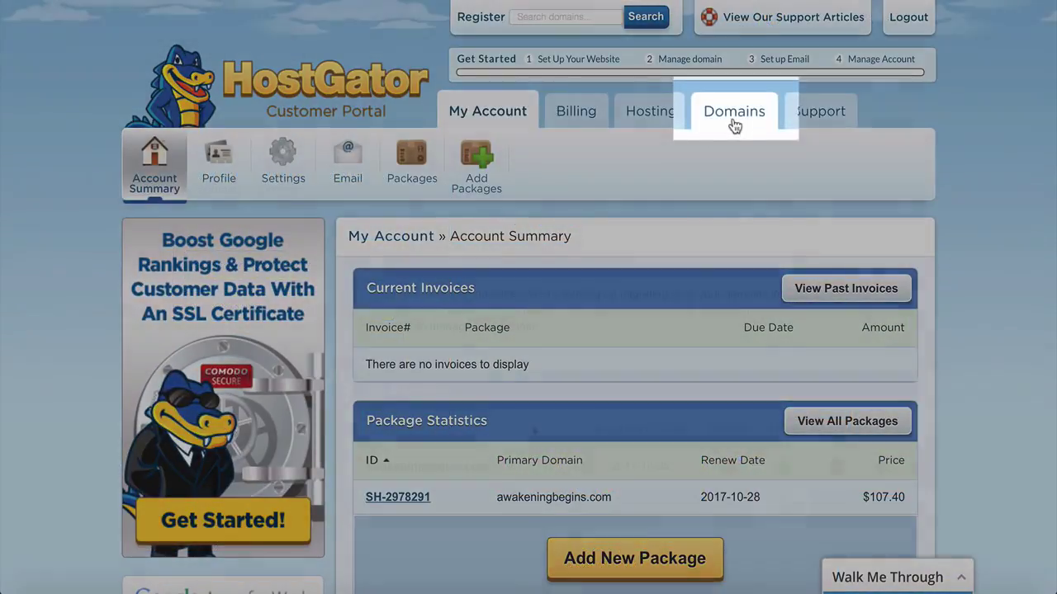
click(734, 122)
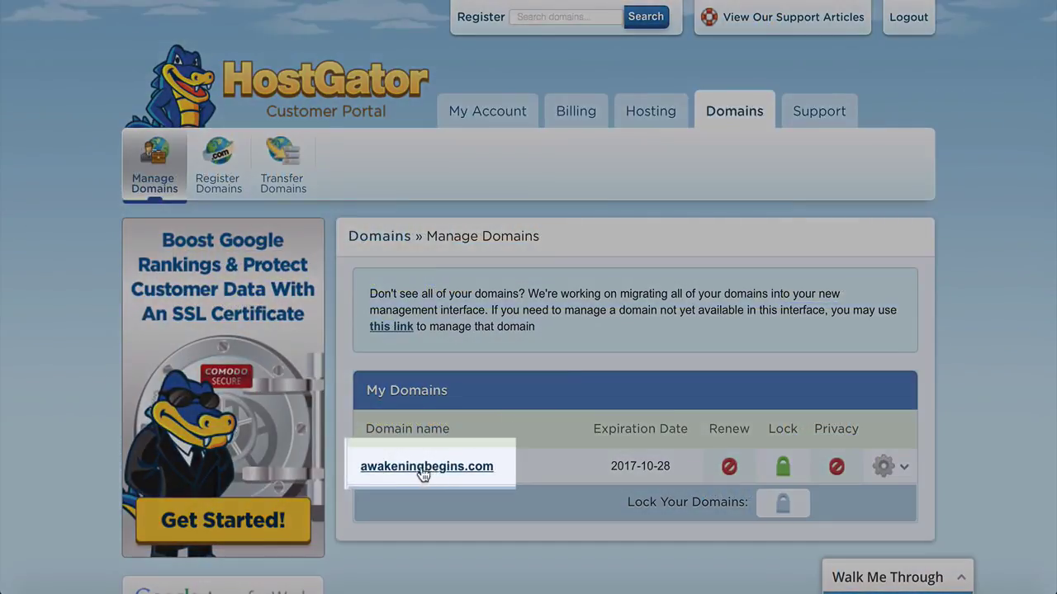
click(422, 467)
scroll(421, 466, down, 4)
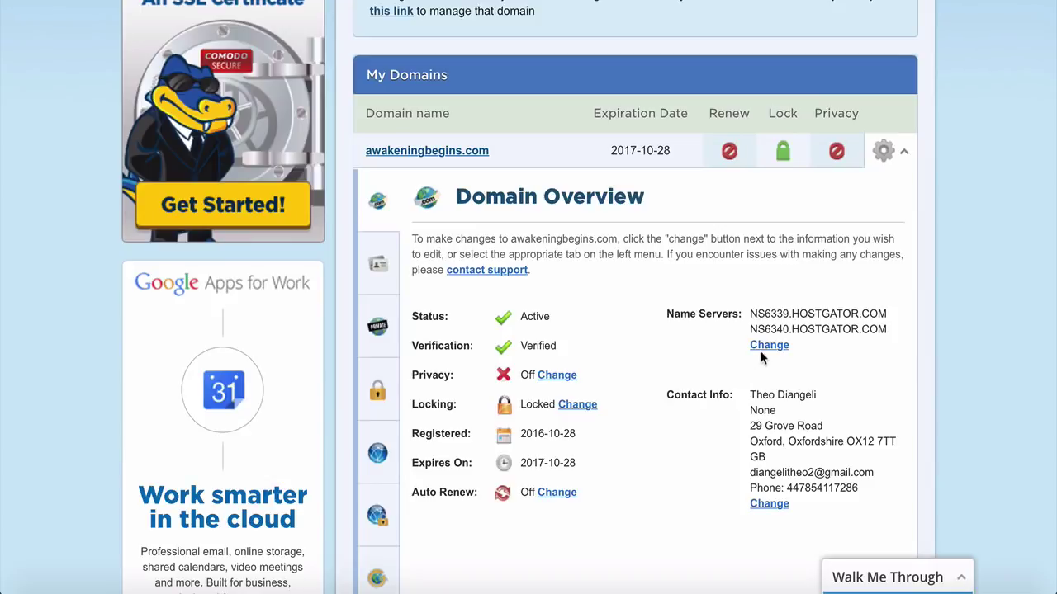
- Set the domain's name servers to point automatically at the hosting account and save
click(760, 349)
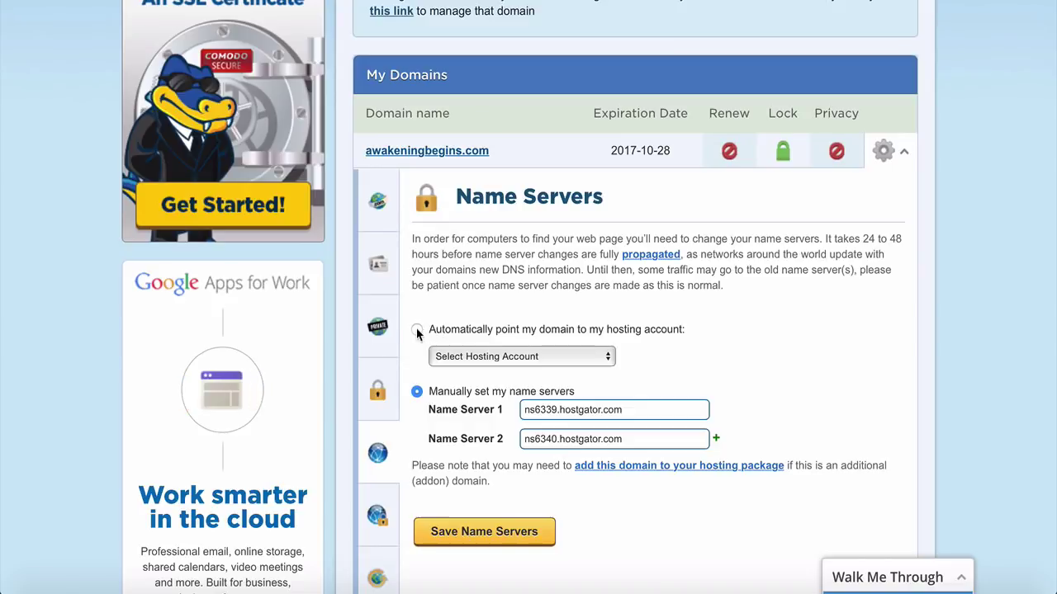
click(417, 331)
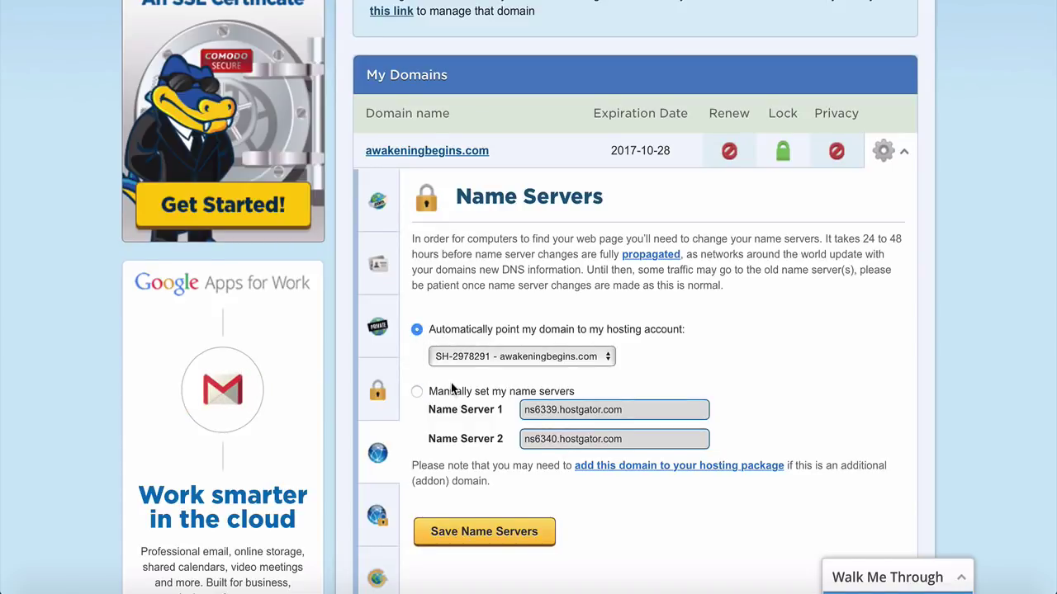
scroll(452, 389, down, 3)
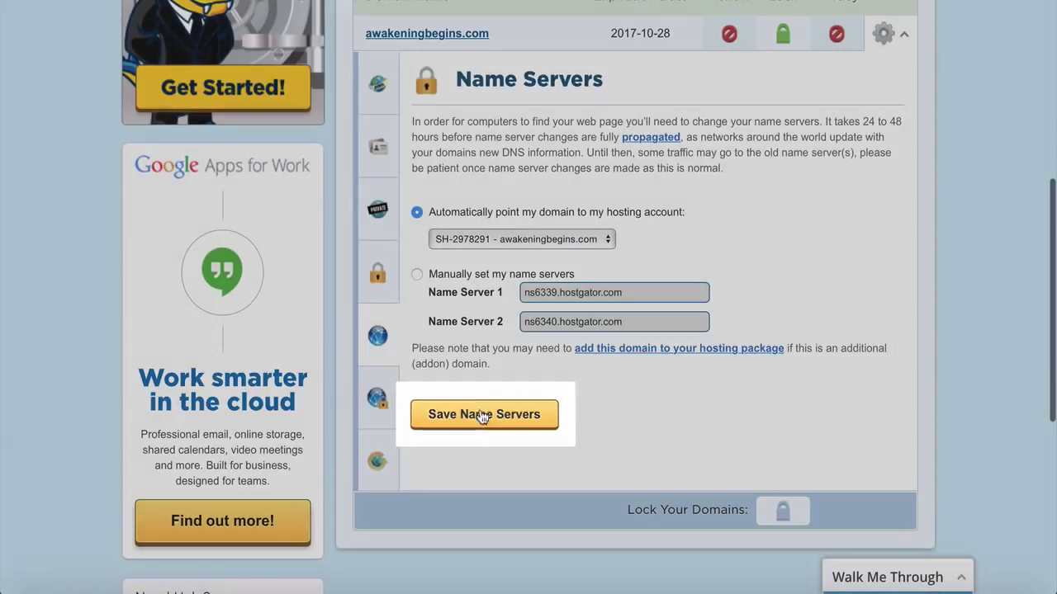
click(483, 419)
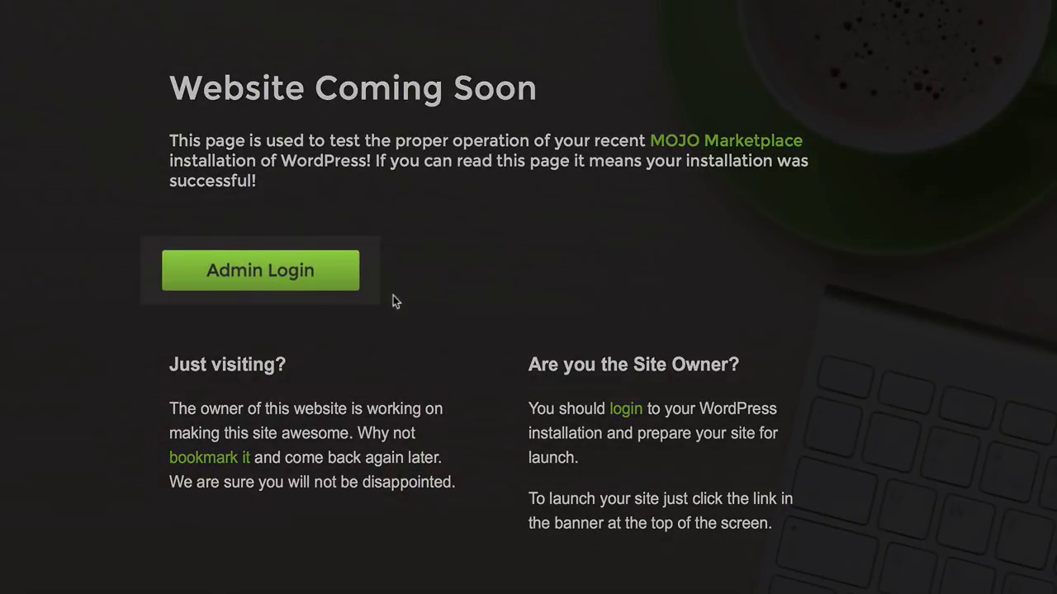
- Go from the Coming Soon page to the WordPress admin login
click(264, 285)
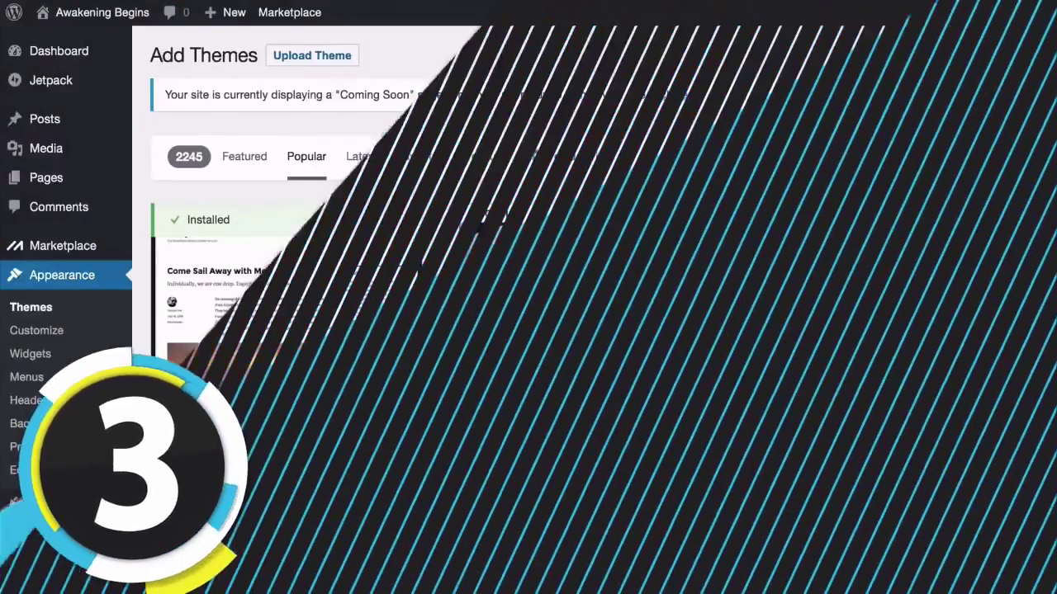
- Scroll down the Dashboard home past the Welcome panel and Coming Soon notice
scroll(595, 248, down, 3)
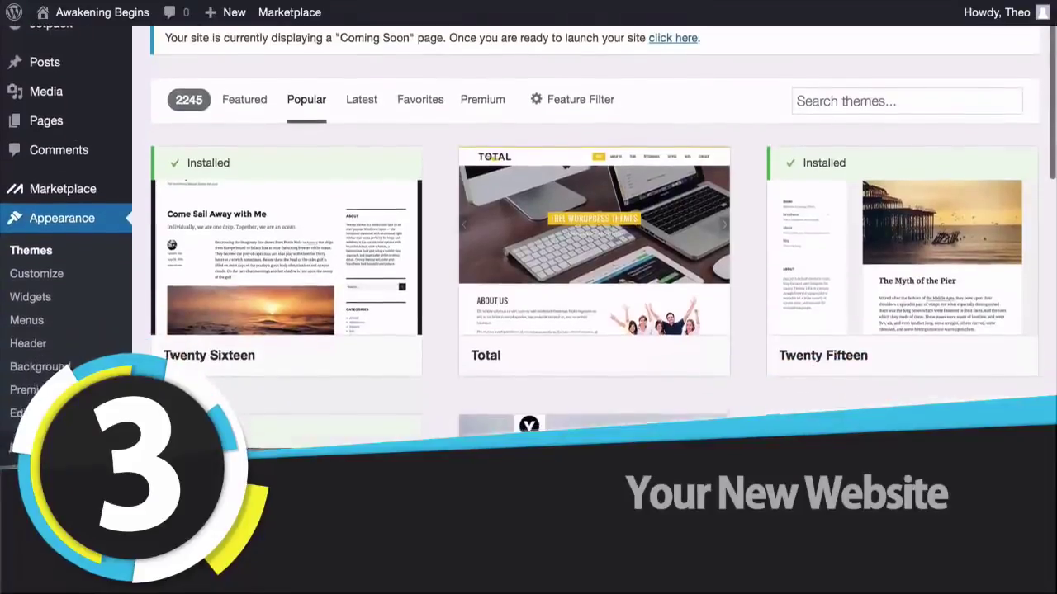
scroll(595, 313, down, 5)
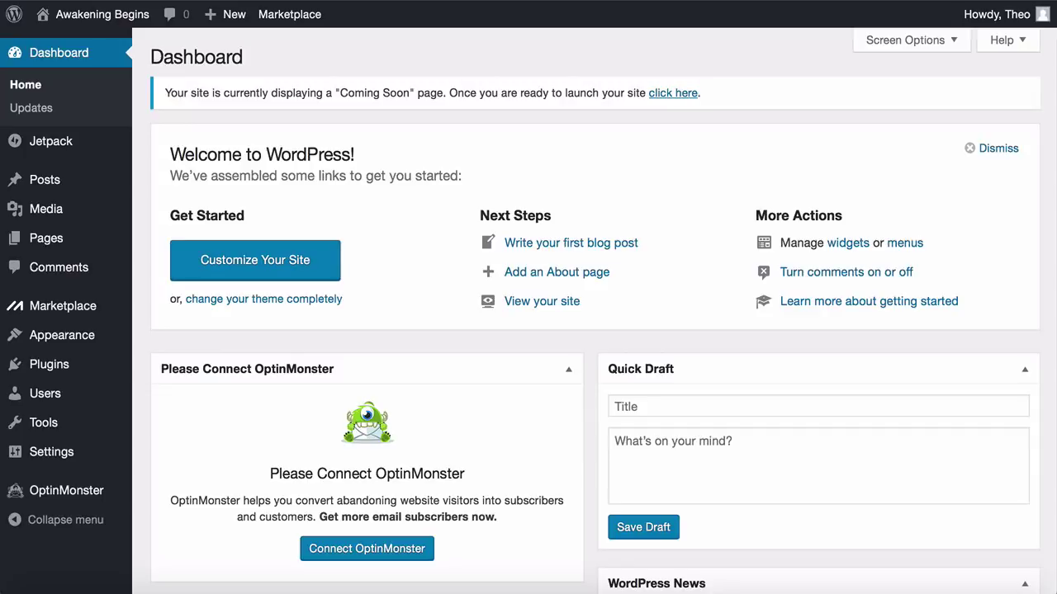
- Collapse the OptinMonster, Quick Draft, Jetpack, WordPress News, At a Glance and Activity panels
scroll(594, 331, down, 5)
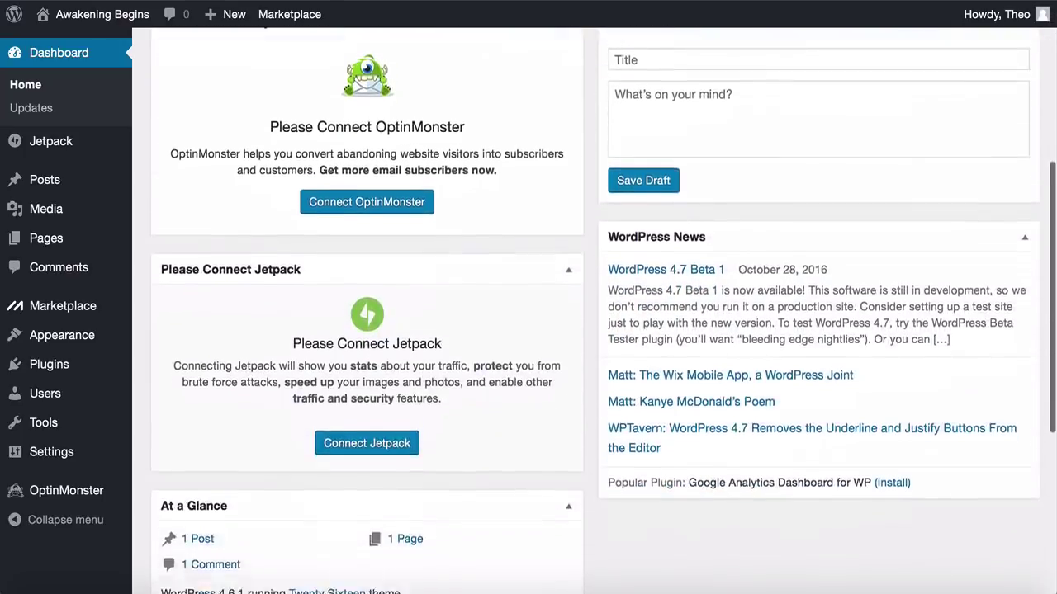
scroll(594, 330, down, 2)
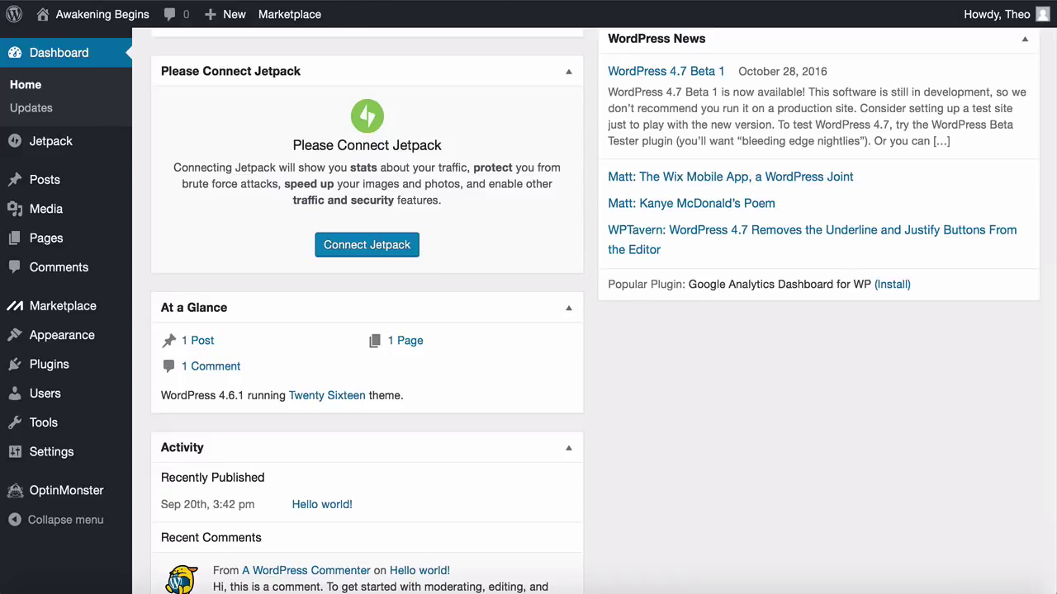
scroll(594, 330, up, 5)
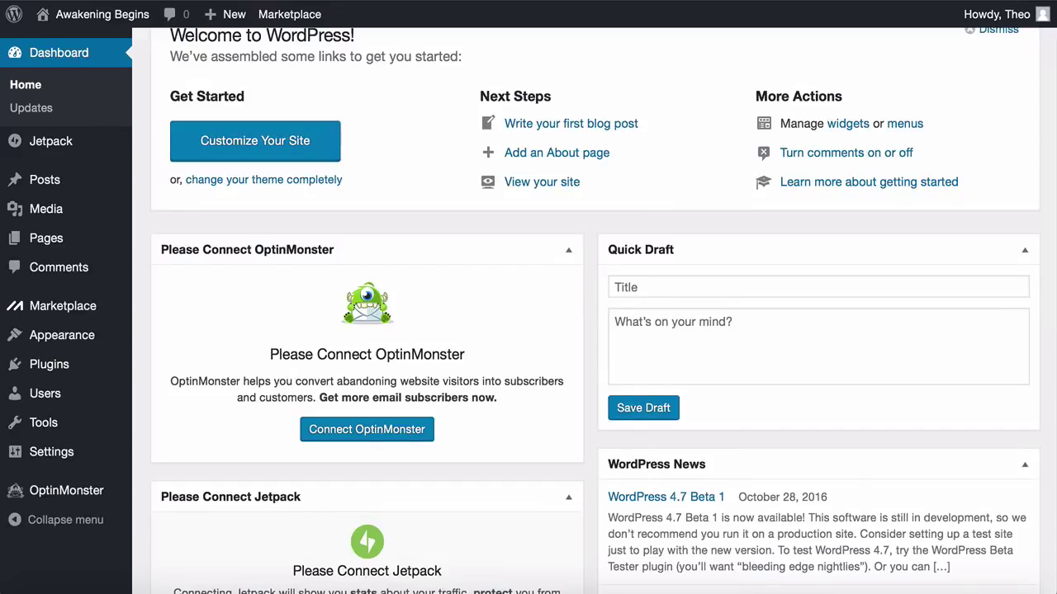
scroll(594, 310, up, 1)
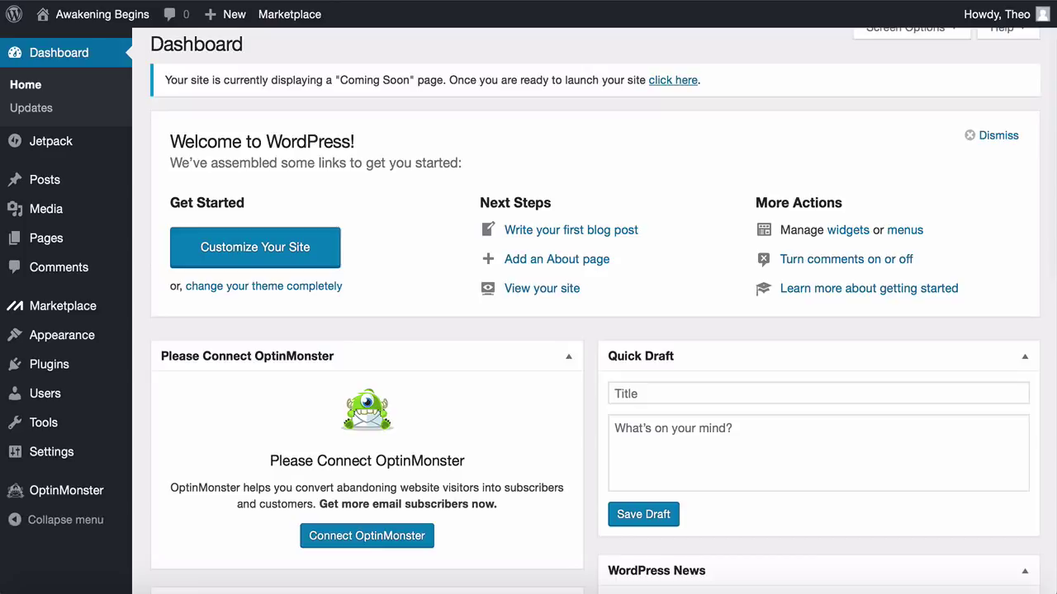
click(569, 357)
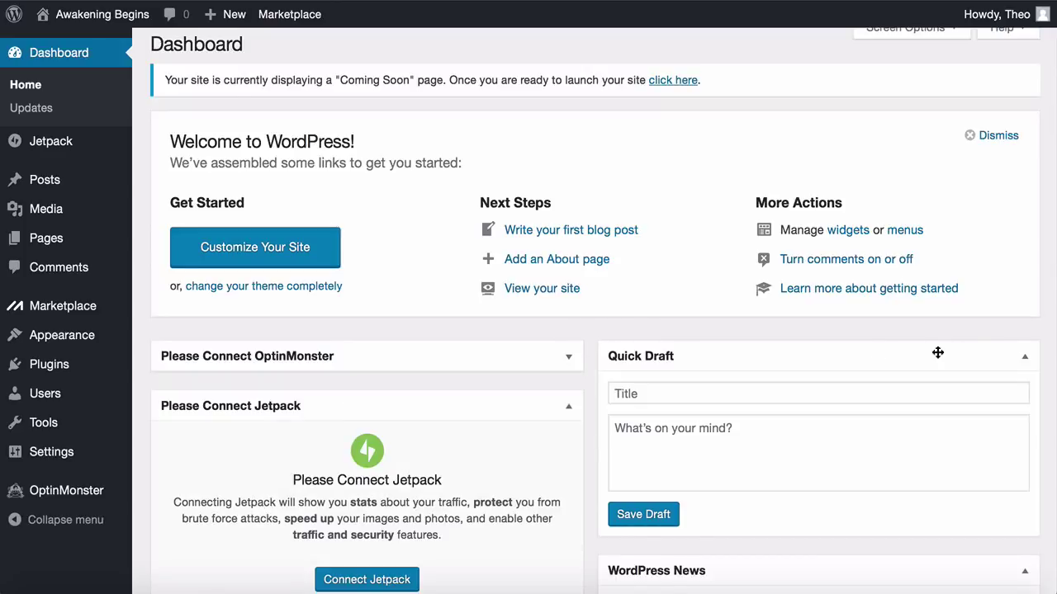
click(1024, 357)
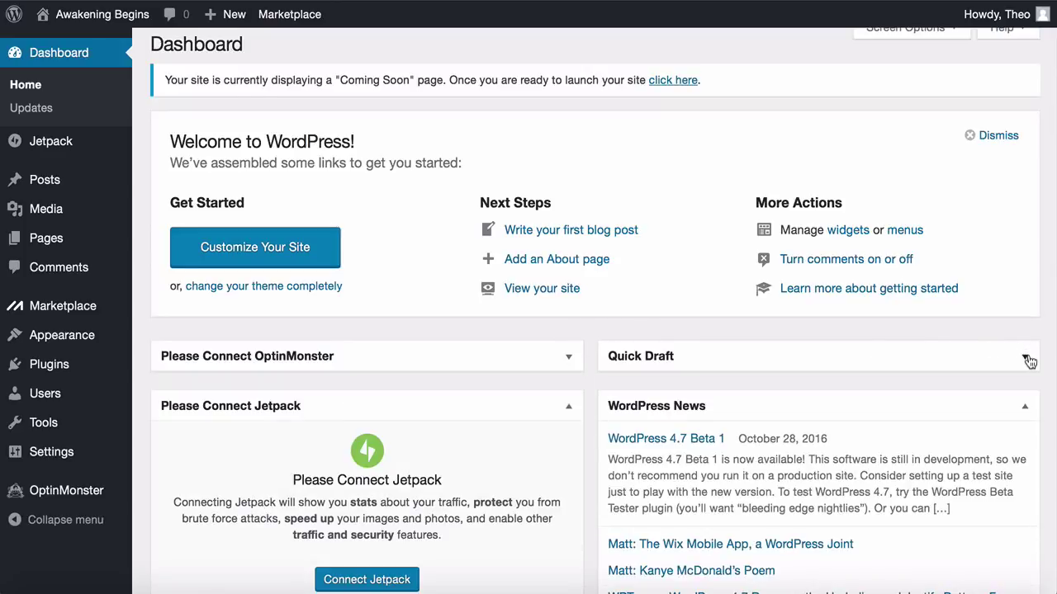
click(569, 406)
click(1022, 411)
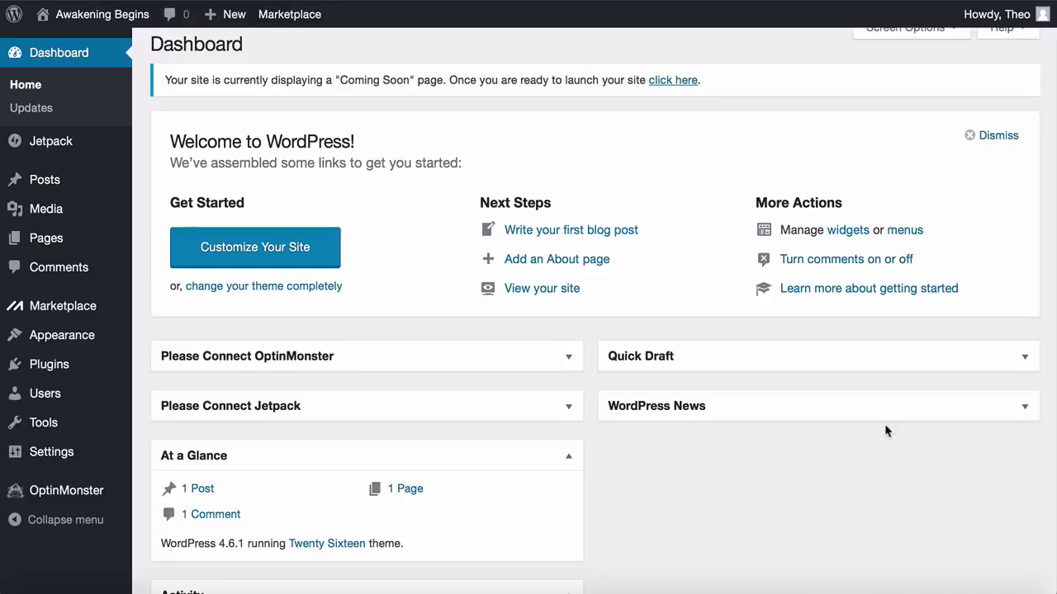
click(569, 459)
click(568, 506)
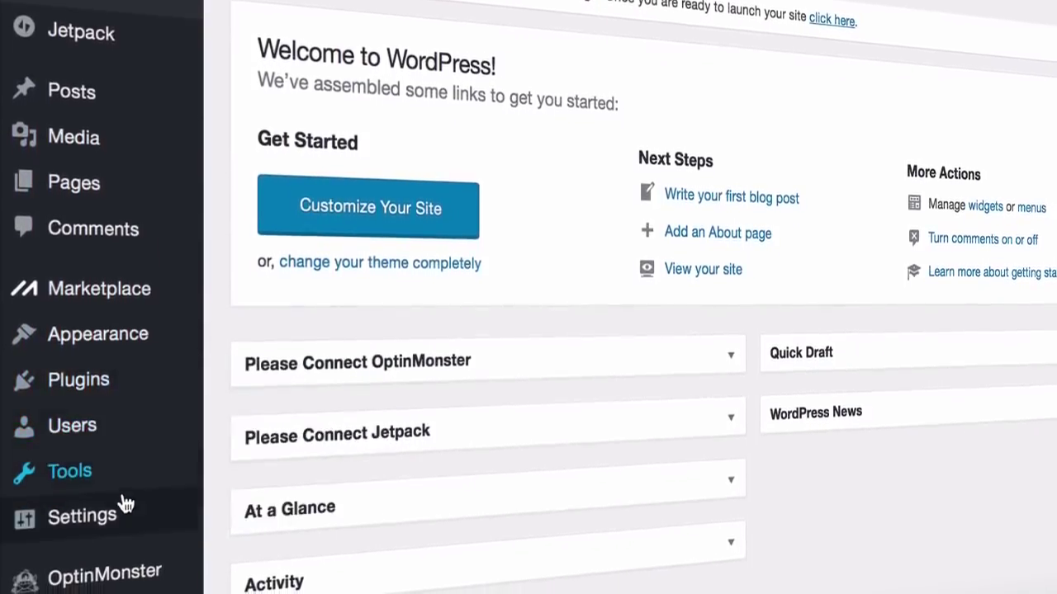
mouse_move(124, 537)
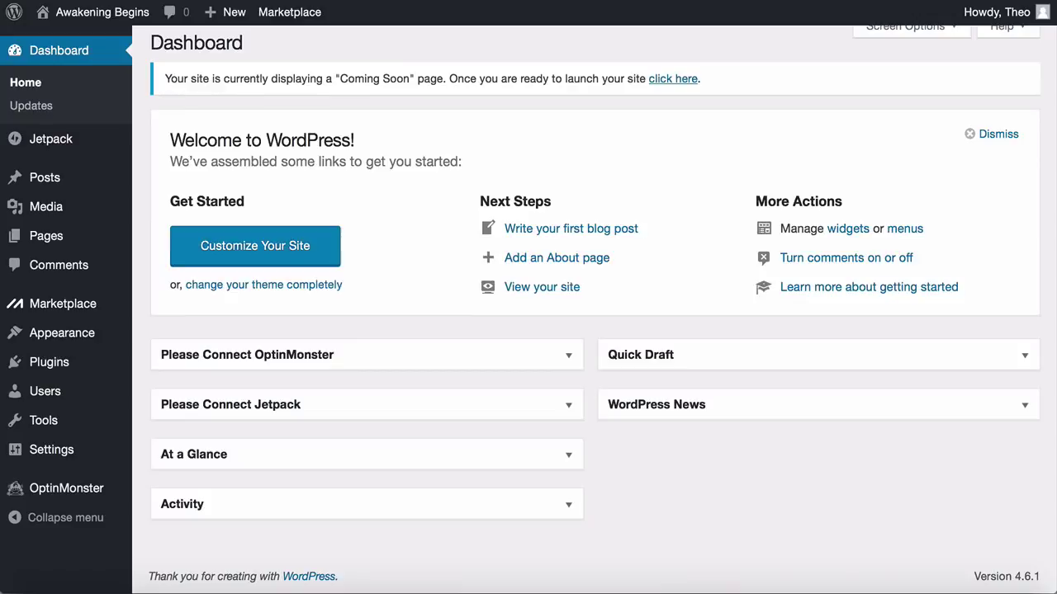
scroll(138, 97, up, 1)
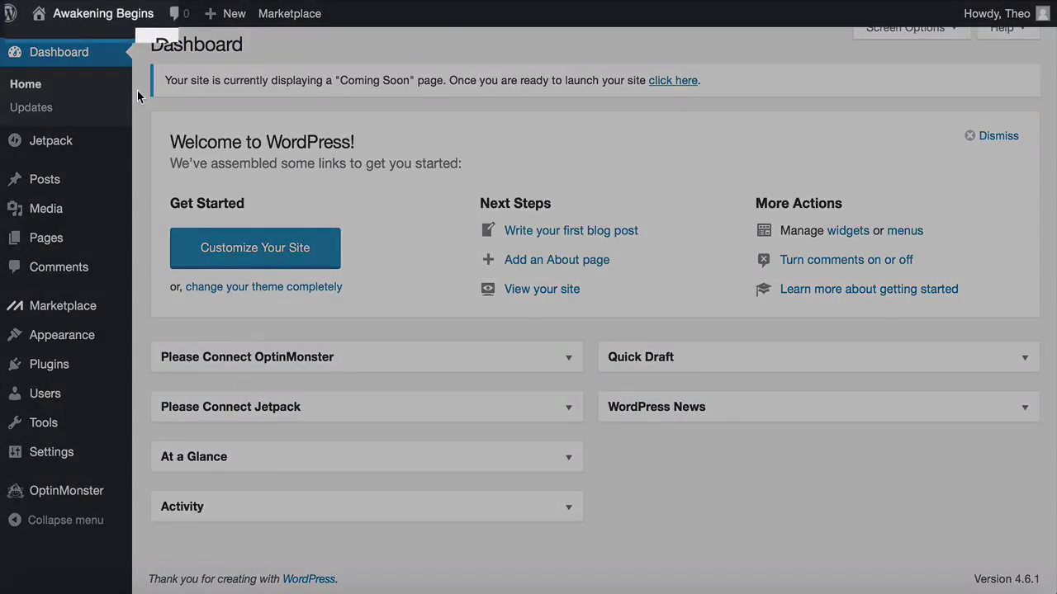
- Preview the live site's Hello world! front page in a new tab, then open Appearance > Themes
mouse_move(134, 24)
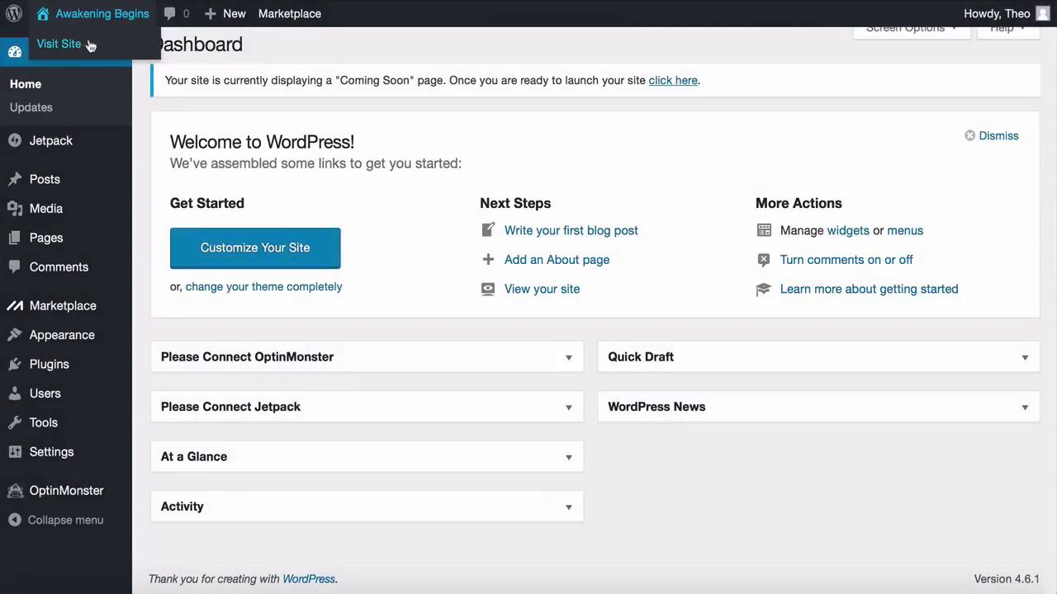
right_click(77, 44)
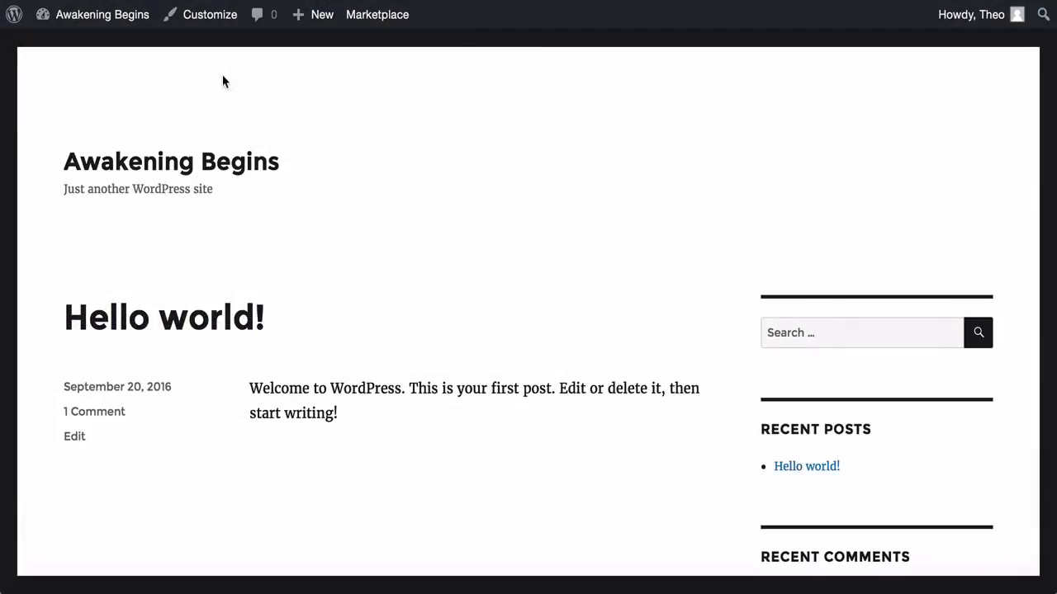
mouse_move(103, 22)
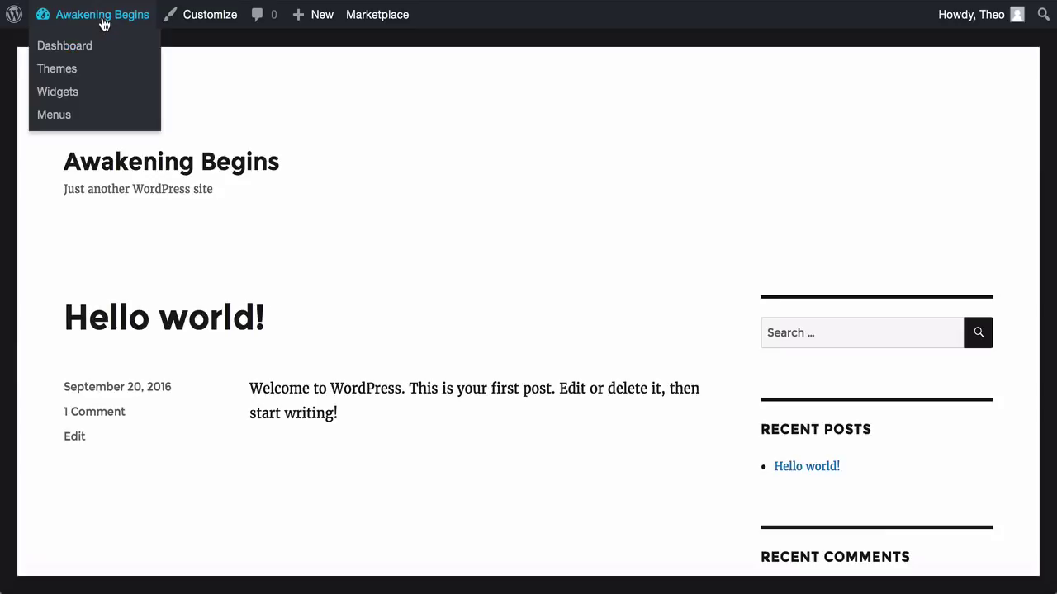
click(66, 49)
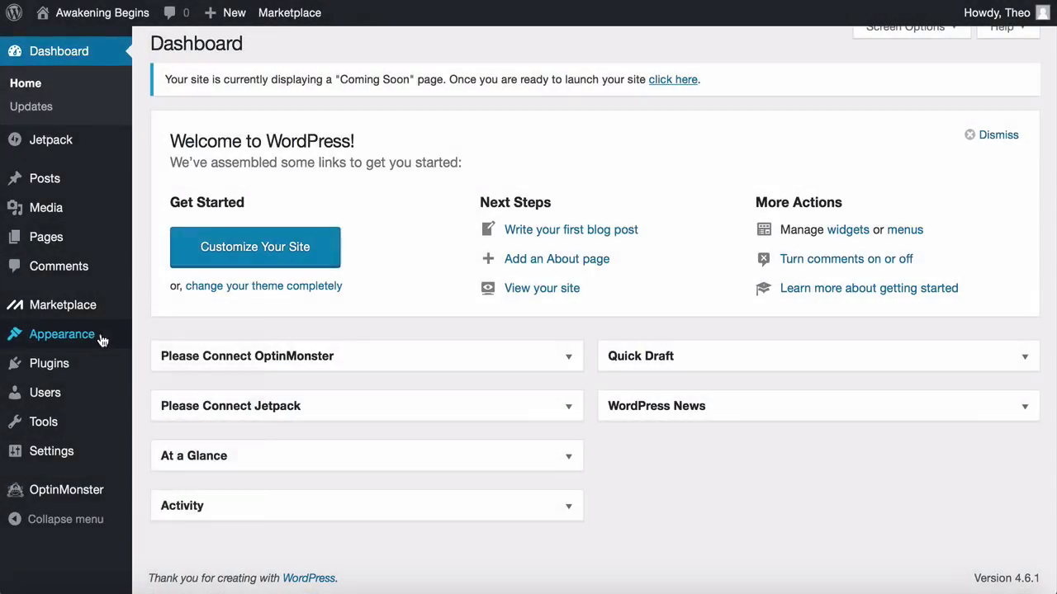
mouse_move(102, 340)
click(164, 338)
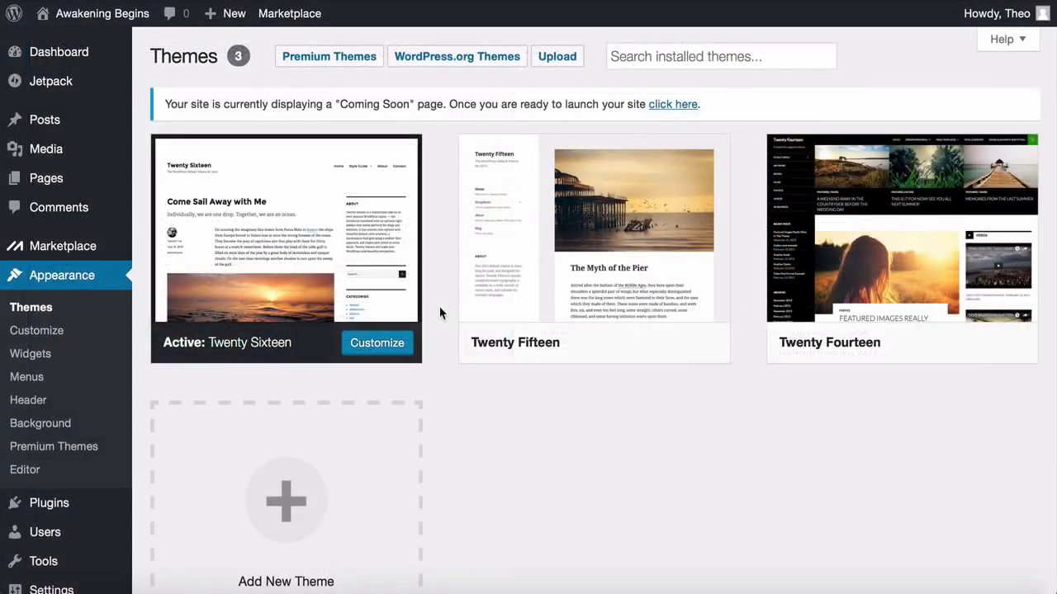
- Open Add New themes and browse the Featured themes grid well past Sydney
scroll(480, 366, down, 2)
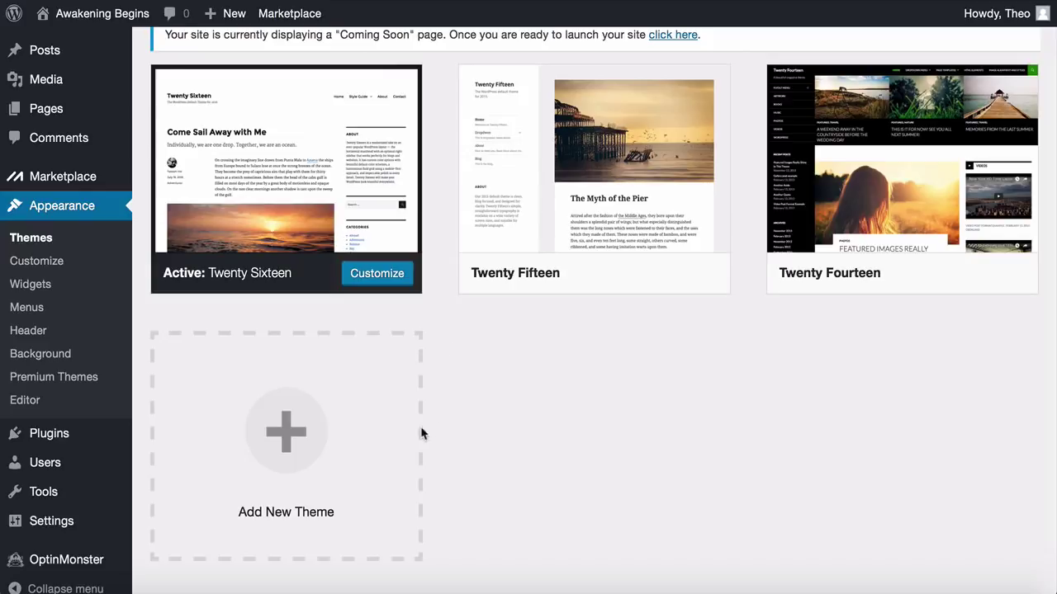
click(287, 446)
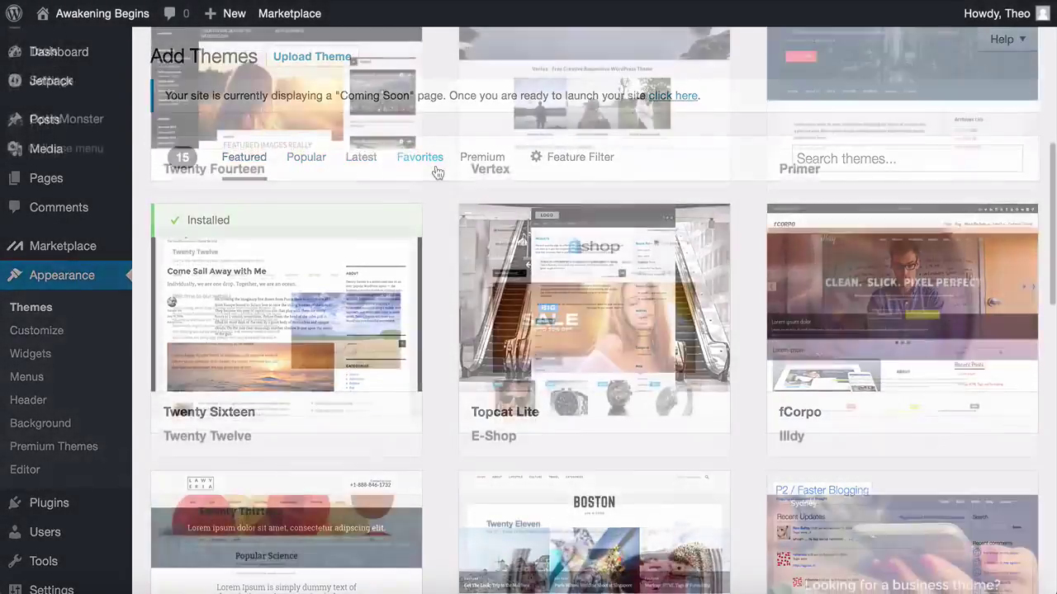
scroll(529, 311, down, 5)
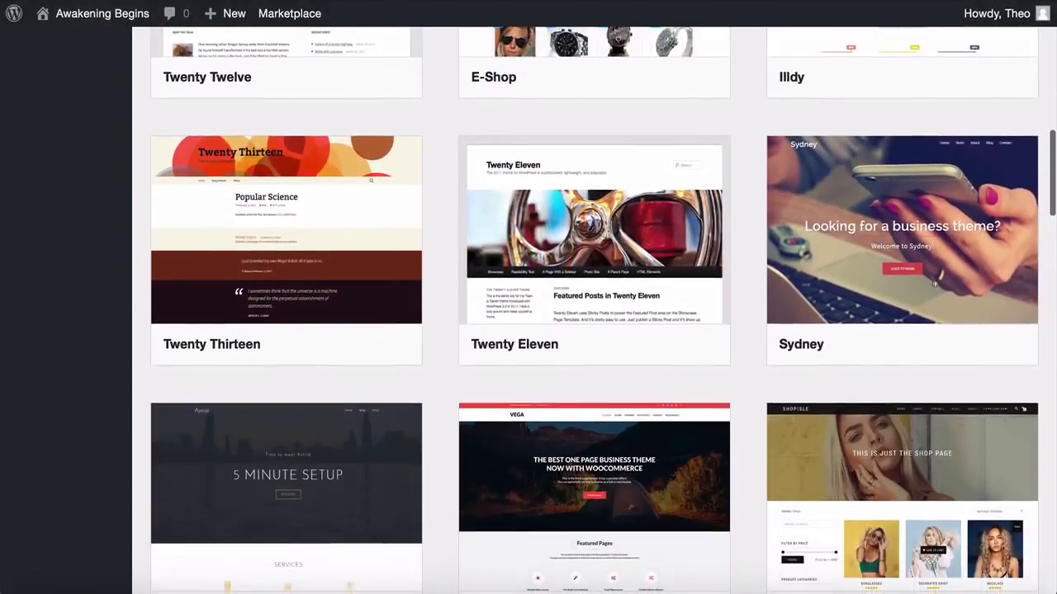
scroll(529, 310, down, 5)
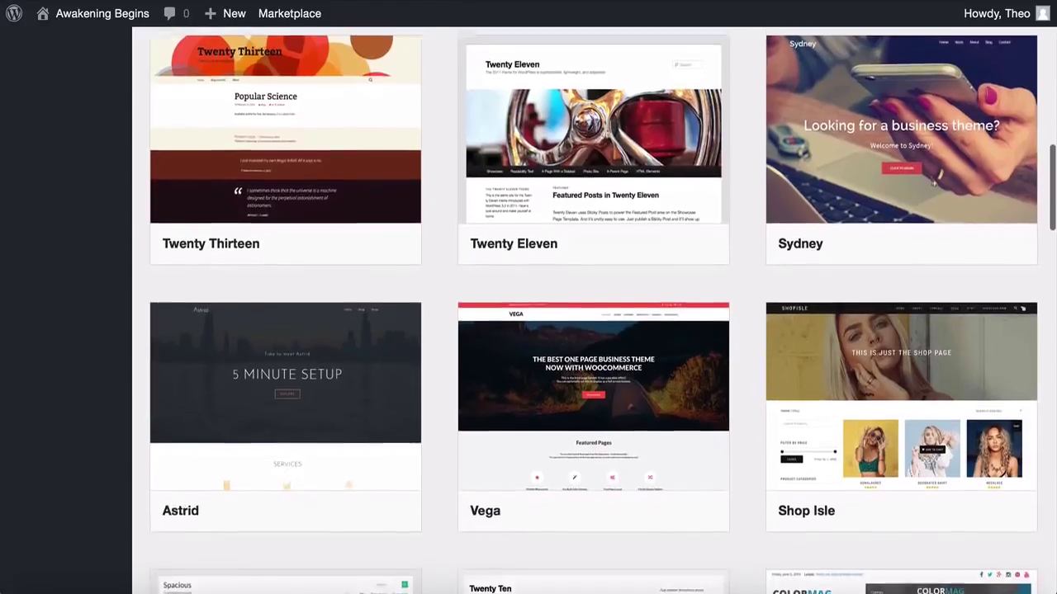
scroll(528, 310, down, 5)
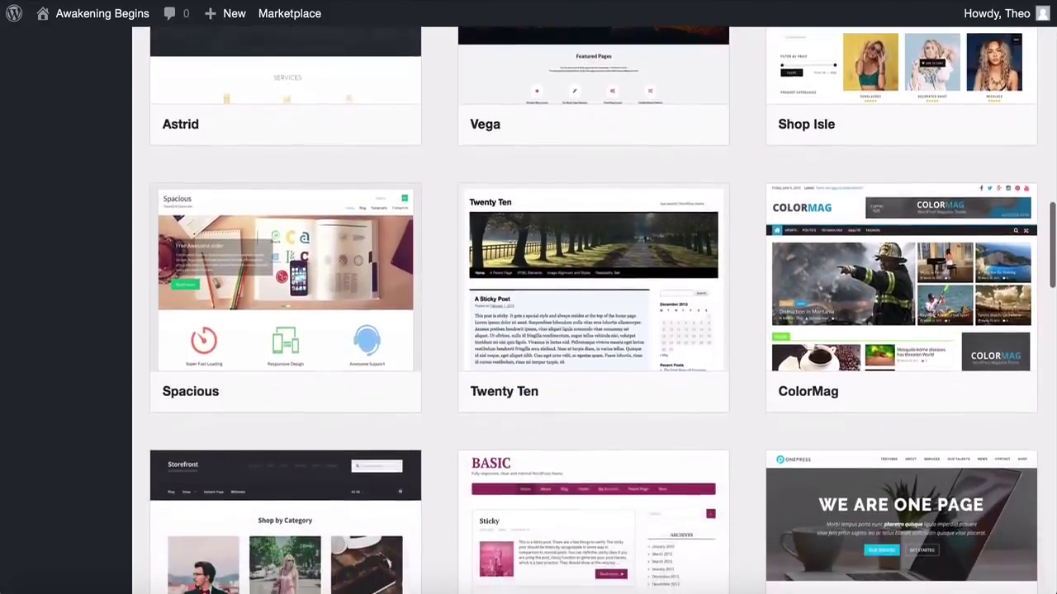
scroll(529, 310, down, 6)
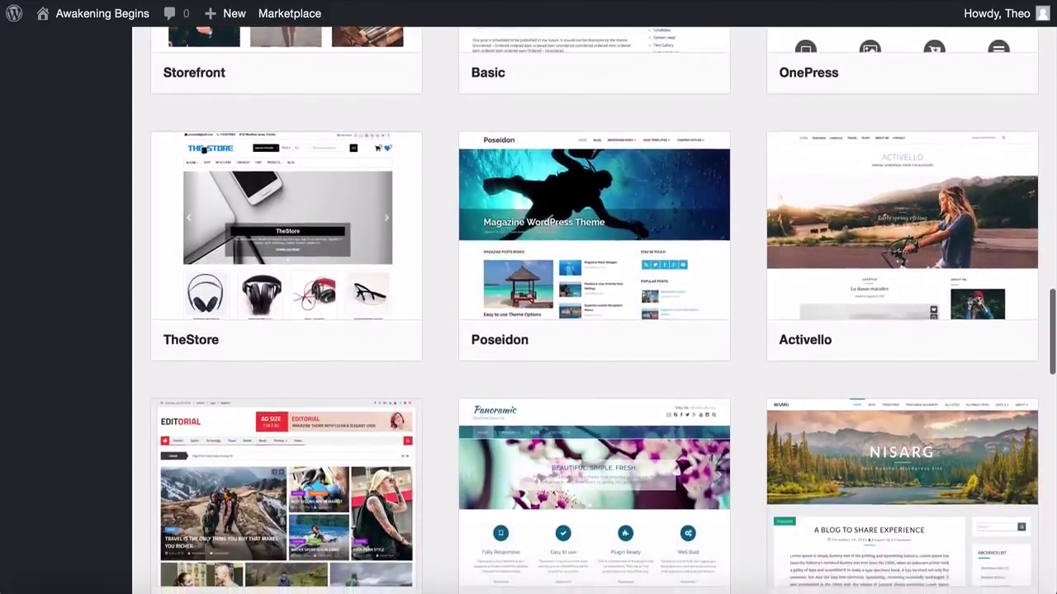
scroll(594, 311, down, 3)
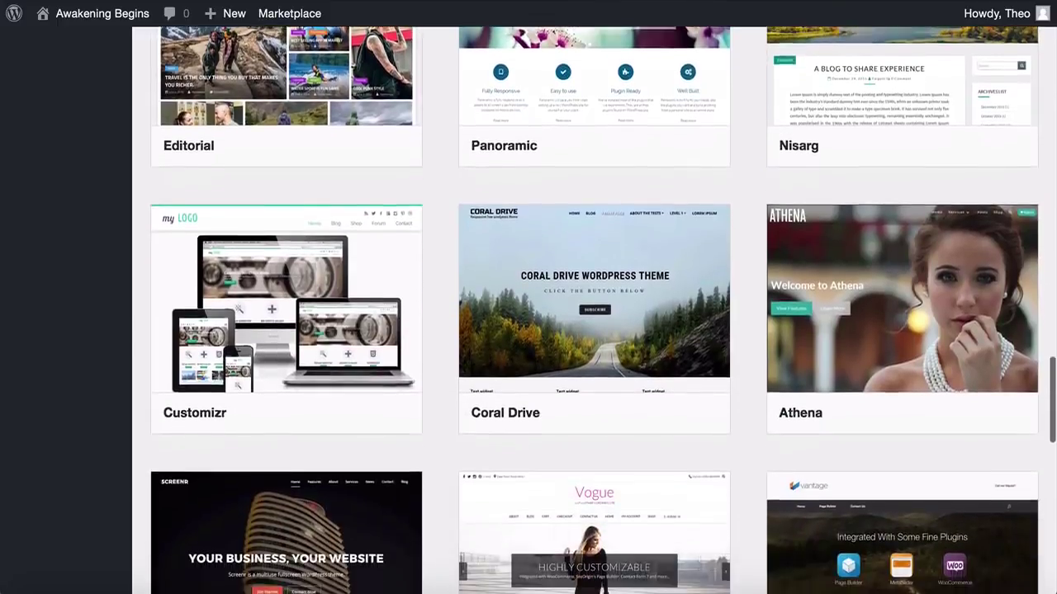
scroll(595, 310, down, 5)
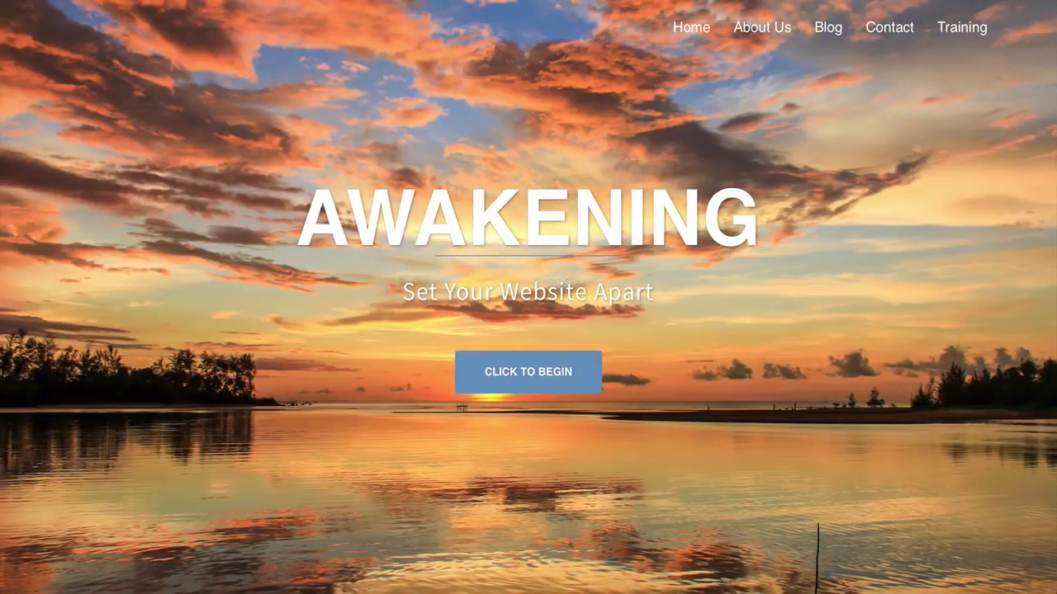
- On the Awakening demo, try the Marketing, Beginners, Advanced and All portfolio filters, then view About Us
click(537, 385)
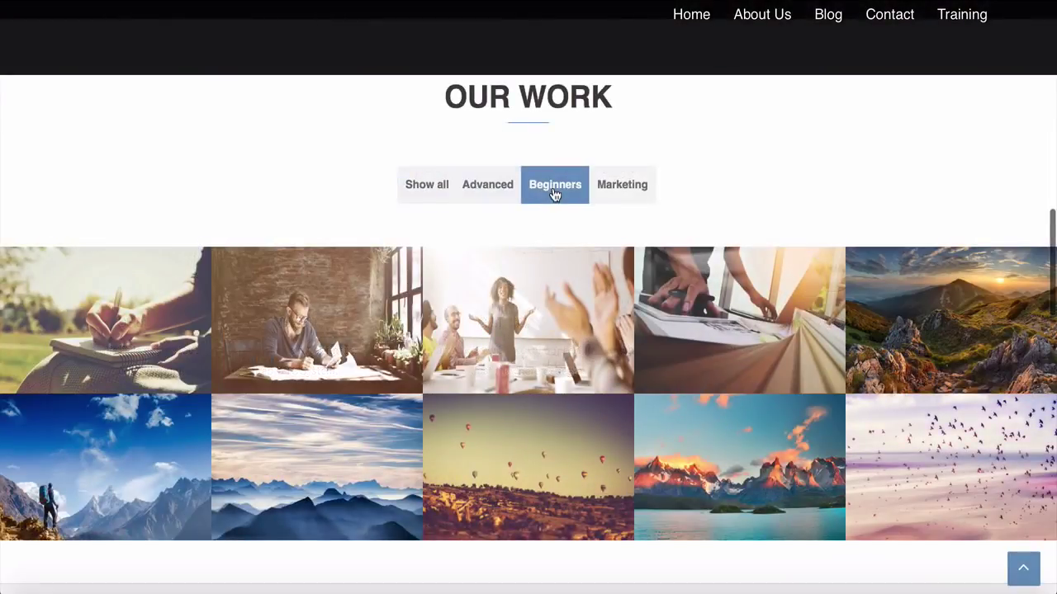
click(617, 190)
click(554, 190)
click(488, 189)
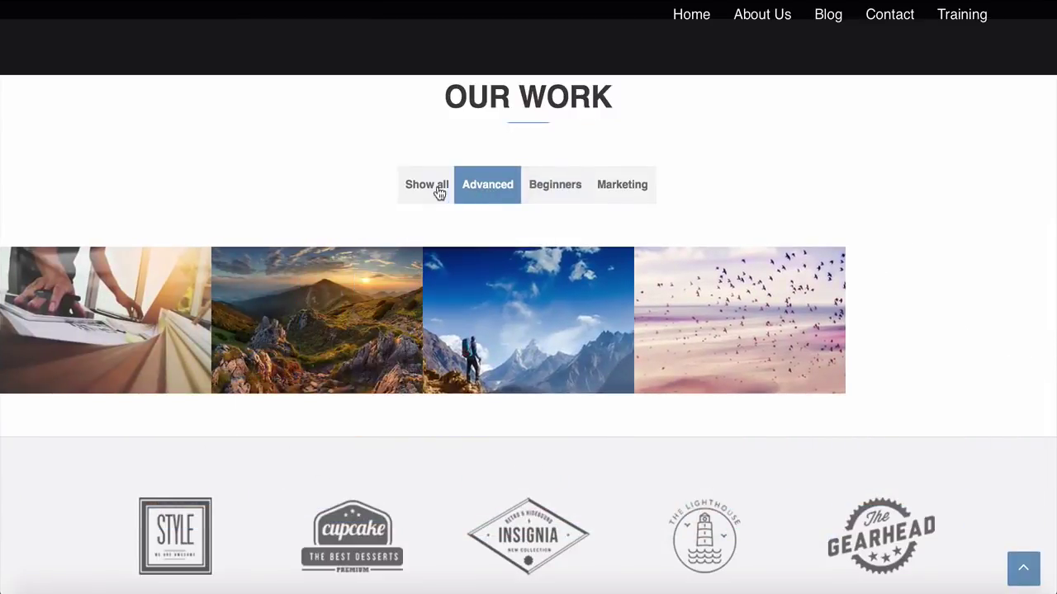
click(424, 190)
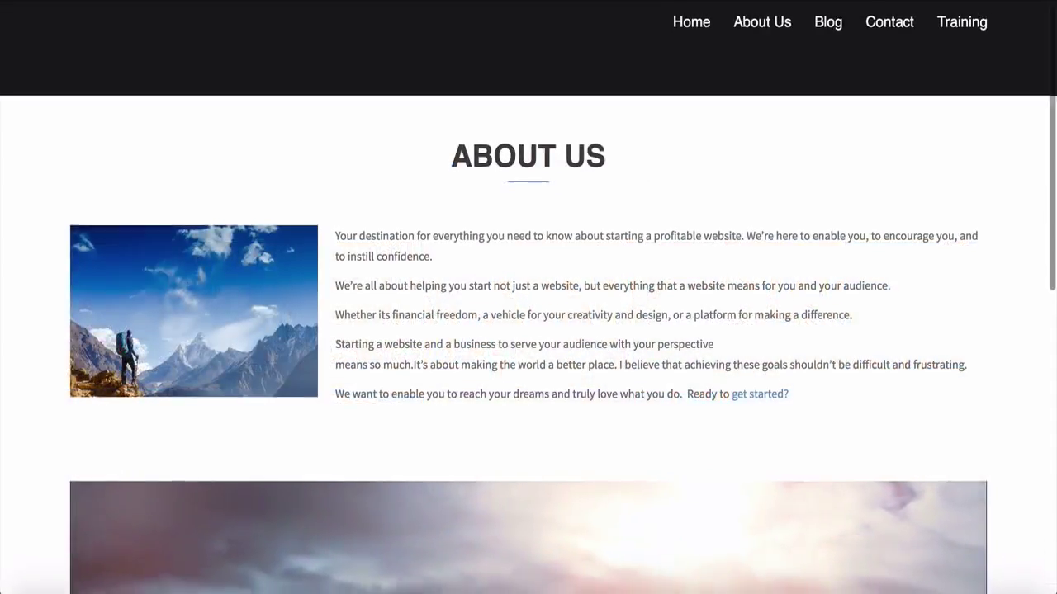
scroll(528, 330, down, 2)
scroll(528, 330, down, 5)
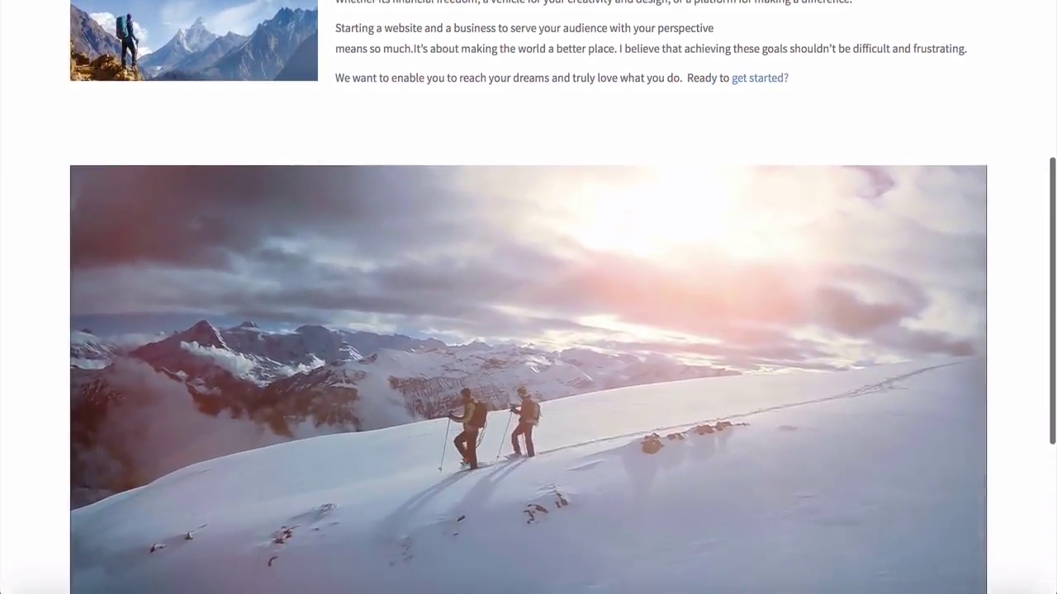
scroll(529, 331, down, 2)
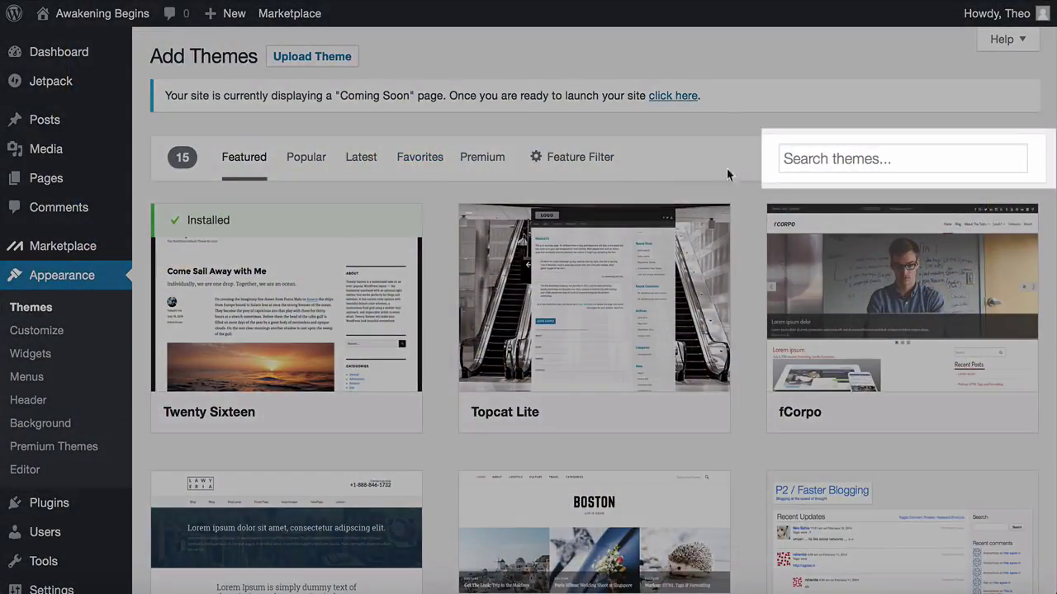
- Search the theme library for 'sydney', then install and activate the Sydney theme
click(813, 158)
text(sydney)
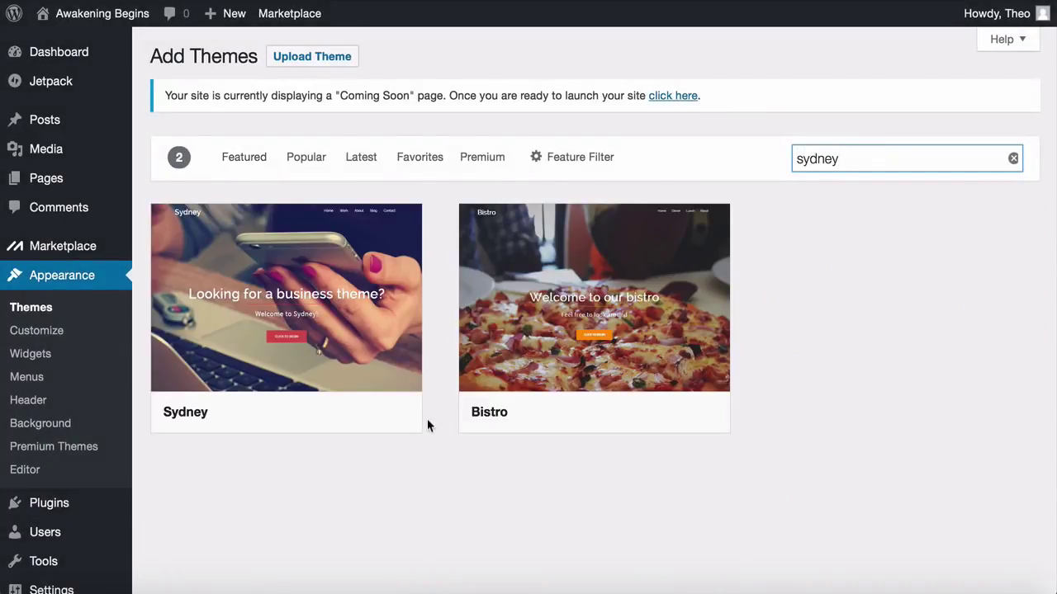
mouse_move(401, 371)
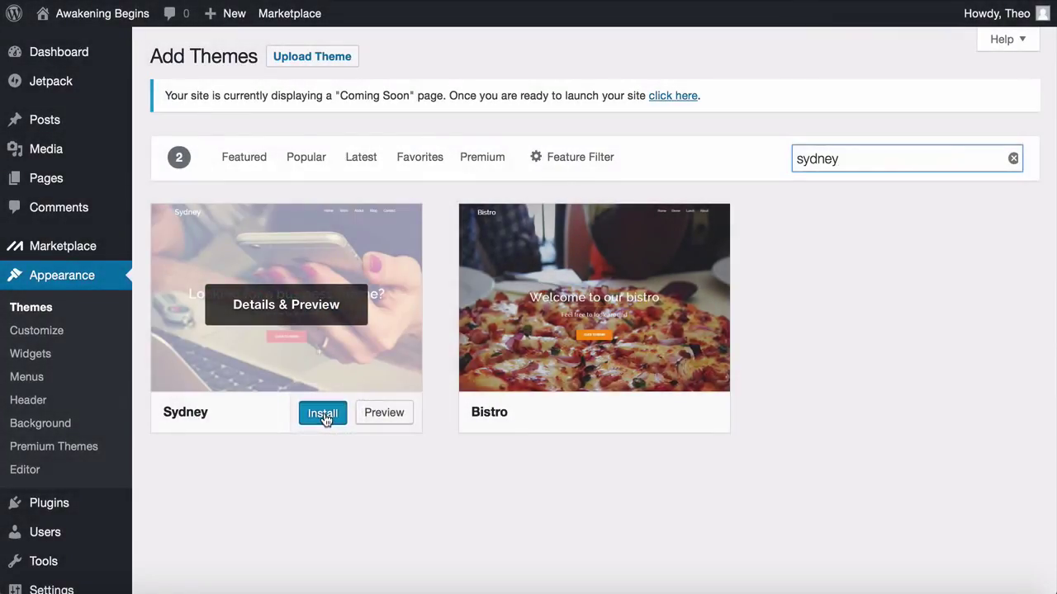
click(324, 414)
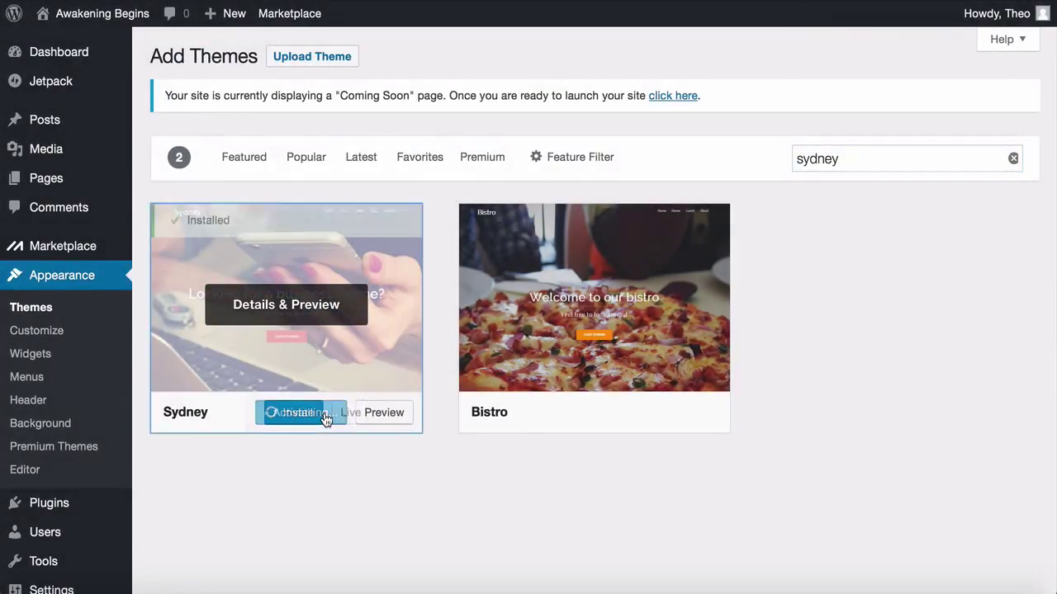
click(294, 412)
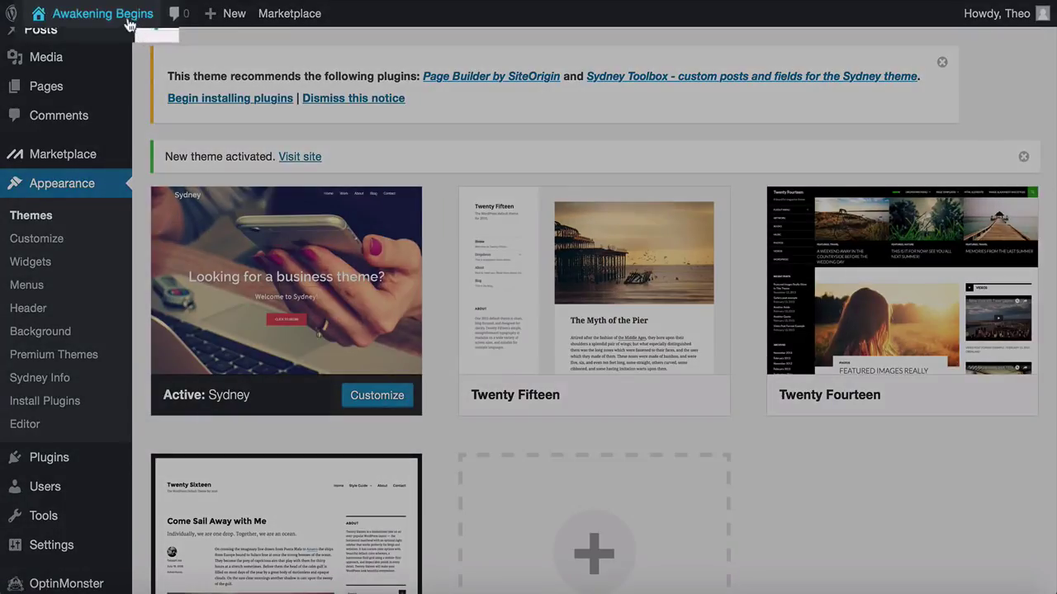
mouse_move(95, 21)
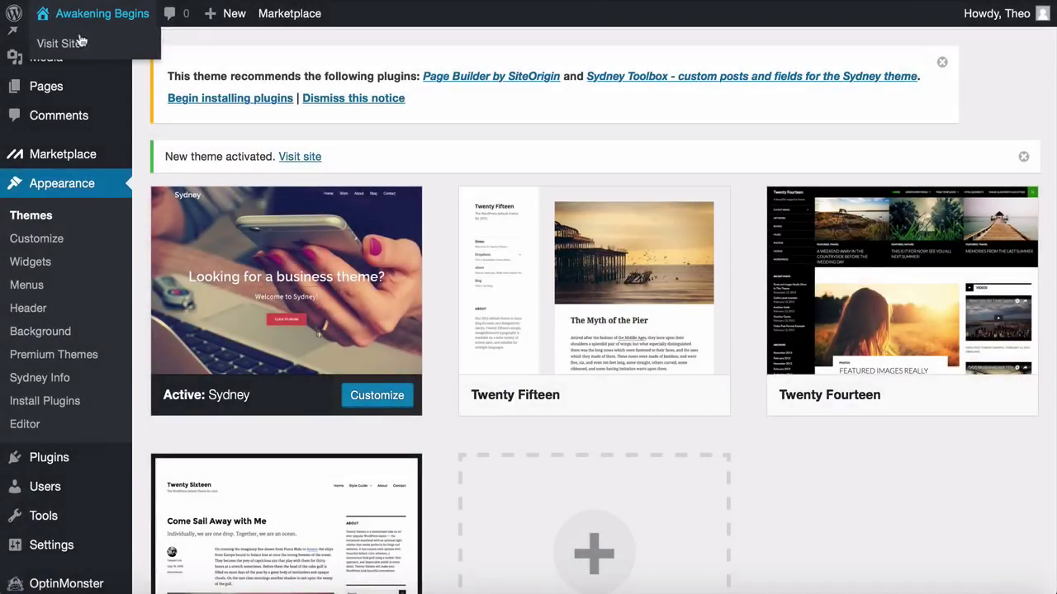
click(60, 51)
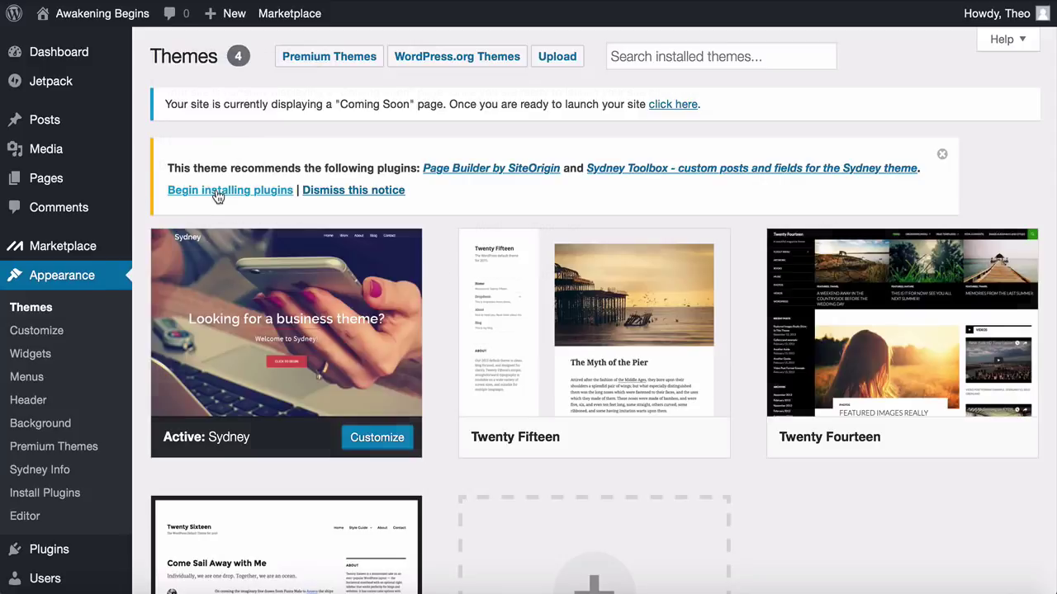
- Bulk-install the recommended Page Builder by SiteOrigin and Sydney Toolbox plugins
click(217, 194)
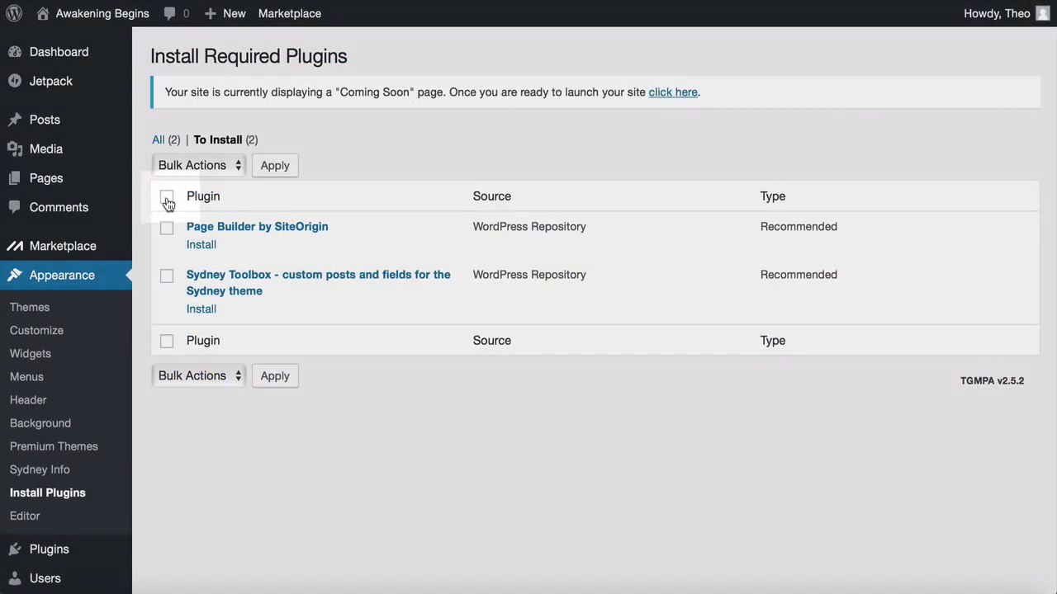
click(167, 198)
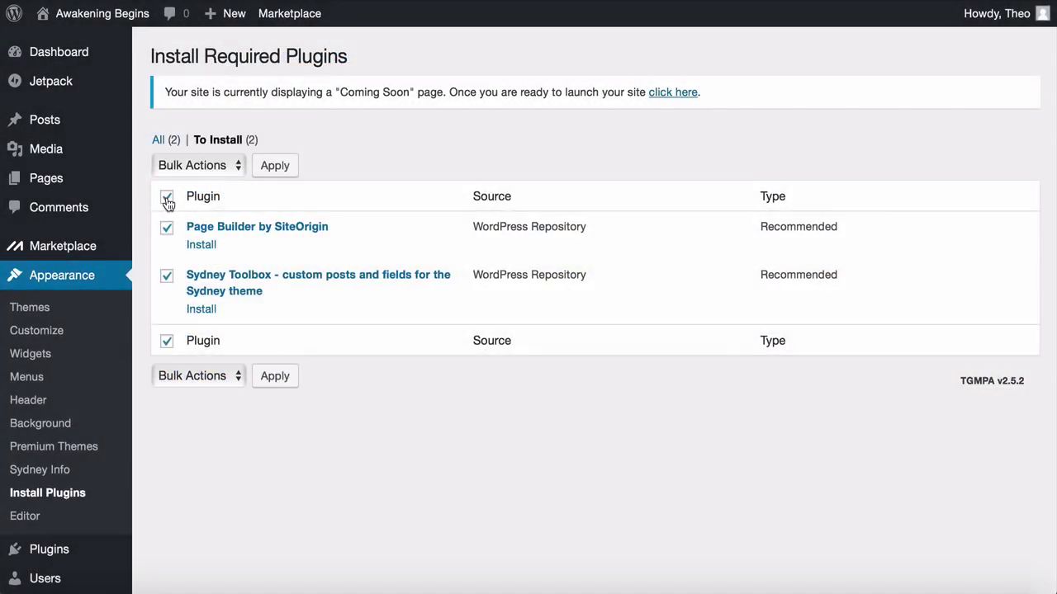
click(232, 167)
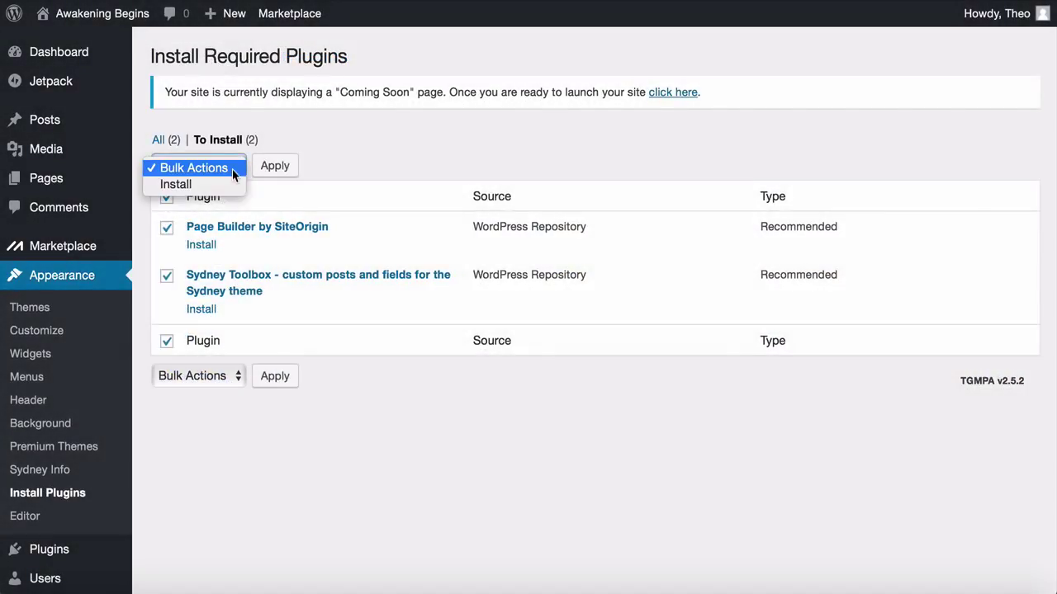
click(200, 185)
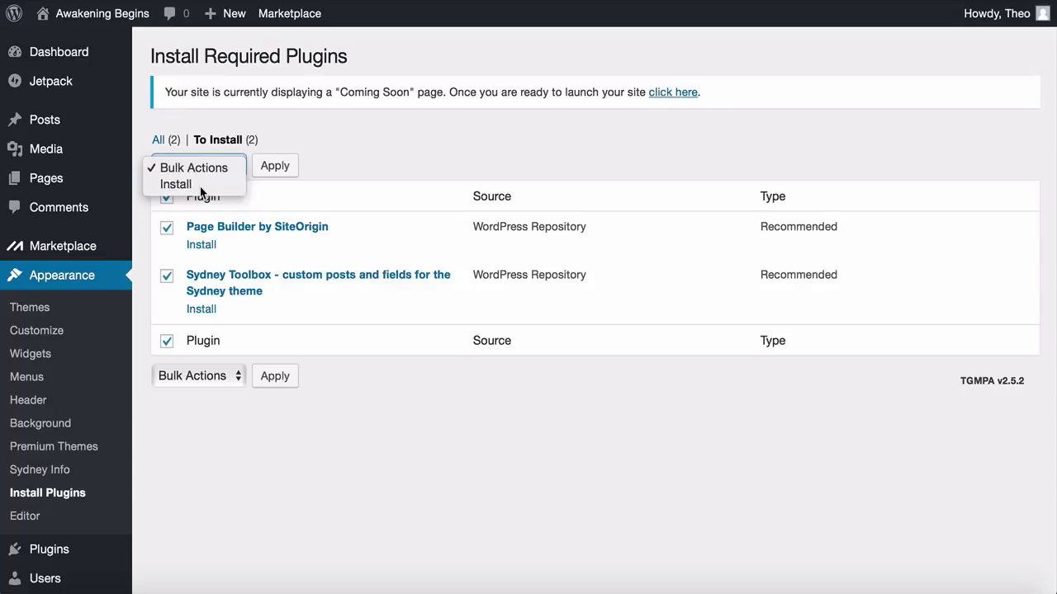
click(274, 166)
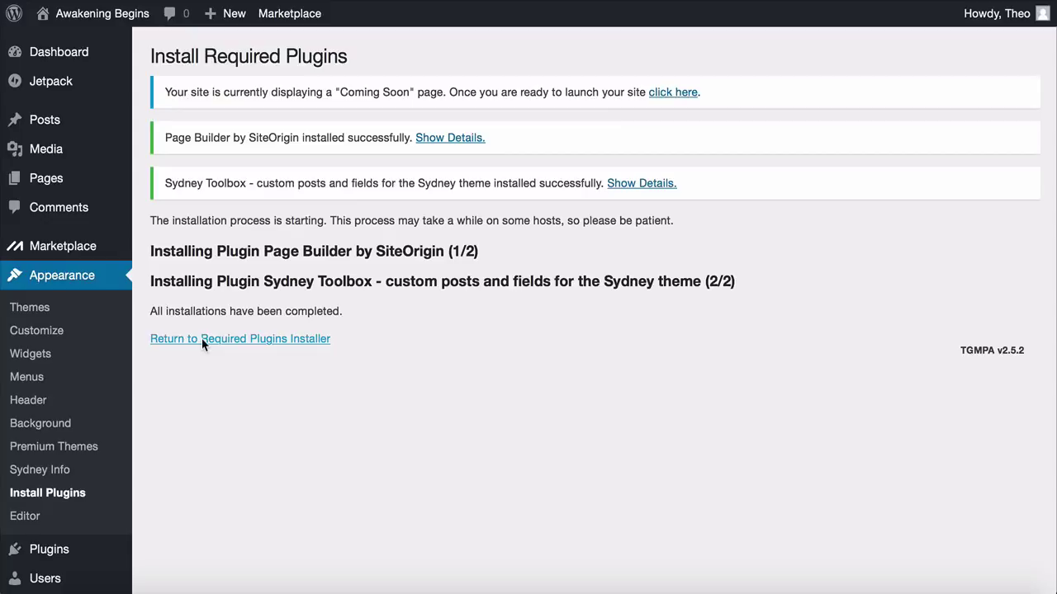
- Back on the required plugins list, bulk-activate both installed plugins
click(201, 339)
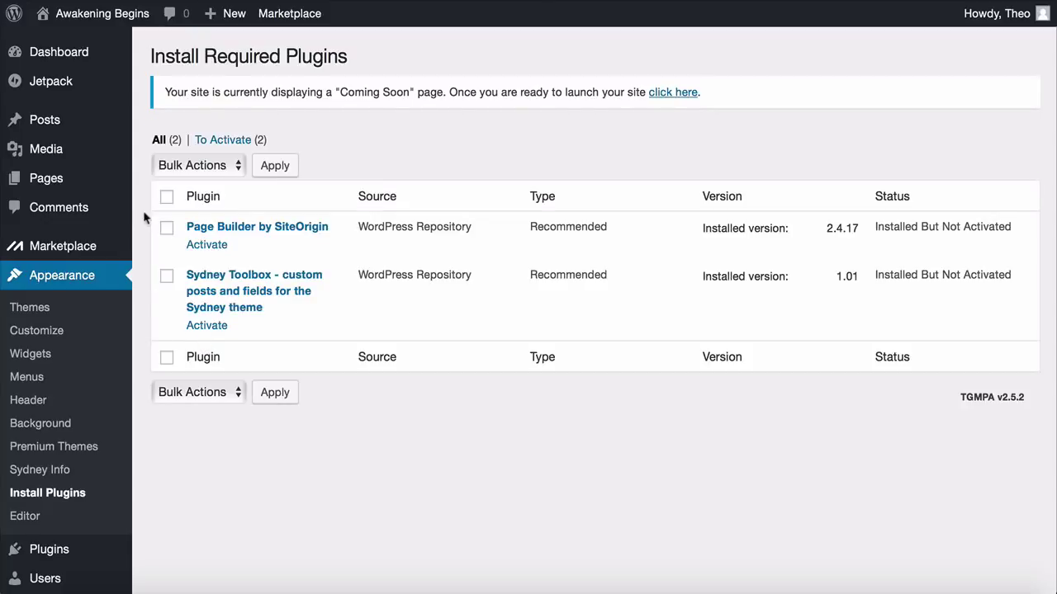
click(166, 199)
click(211, 170)
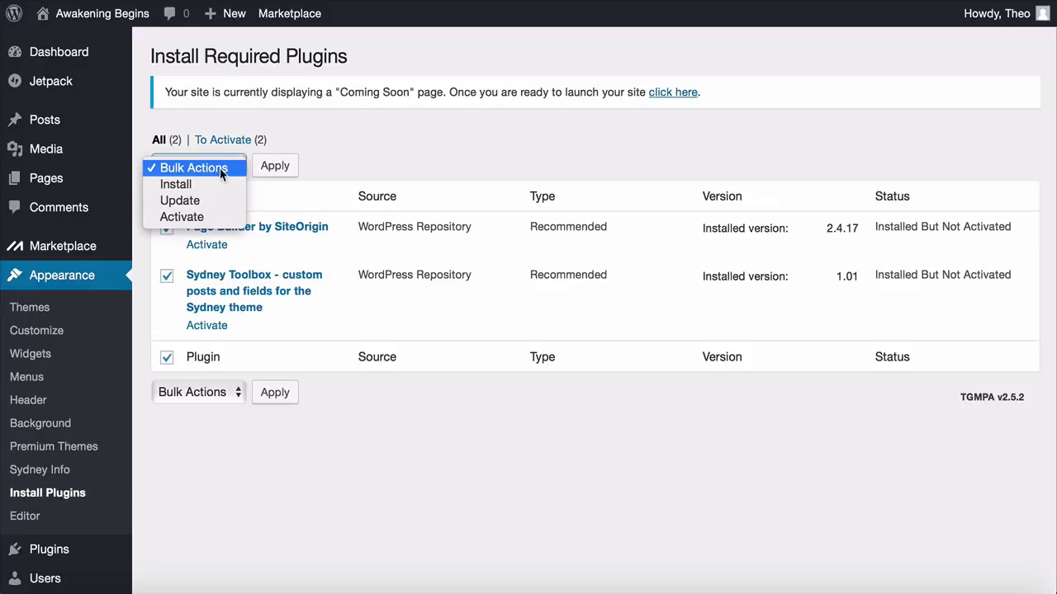
click(198, 217)
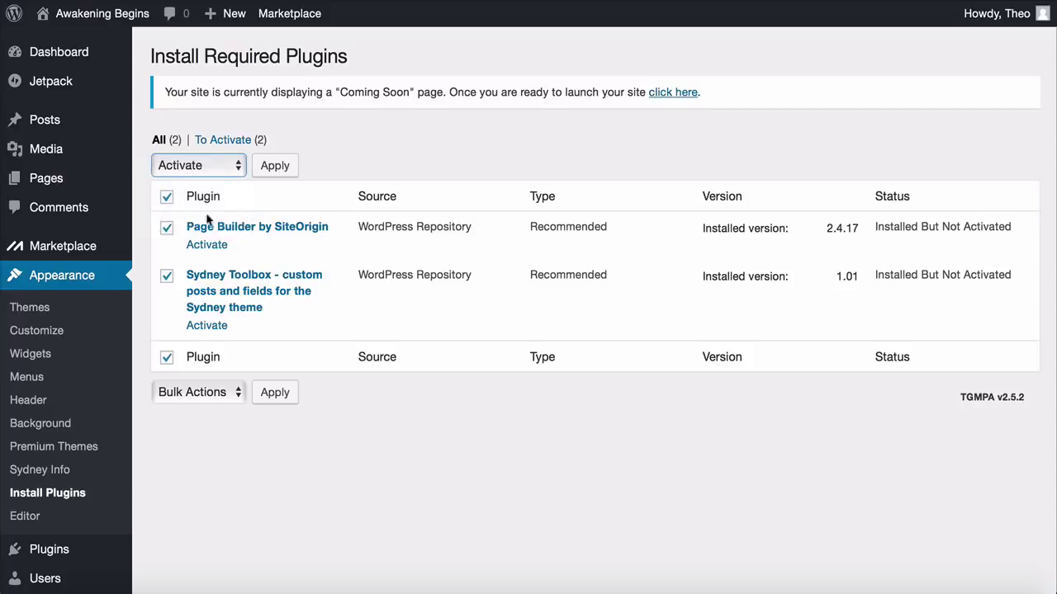
click(275, 166)
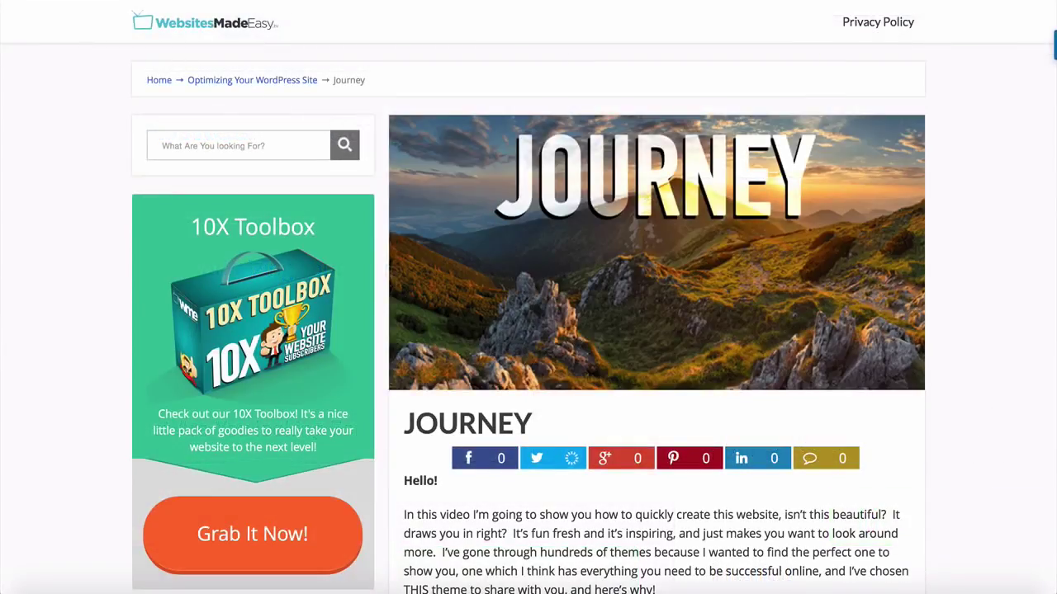
- Scroll down the Journey article to the image pack box and download the pack
scroll(528, 297, down, 5)
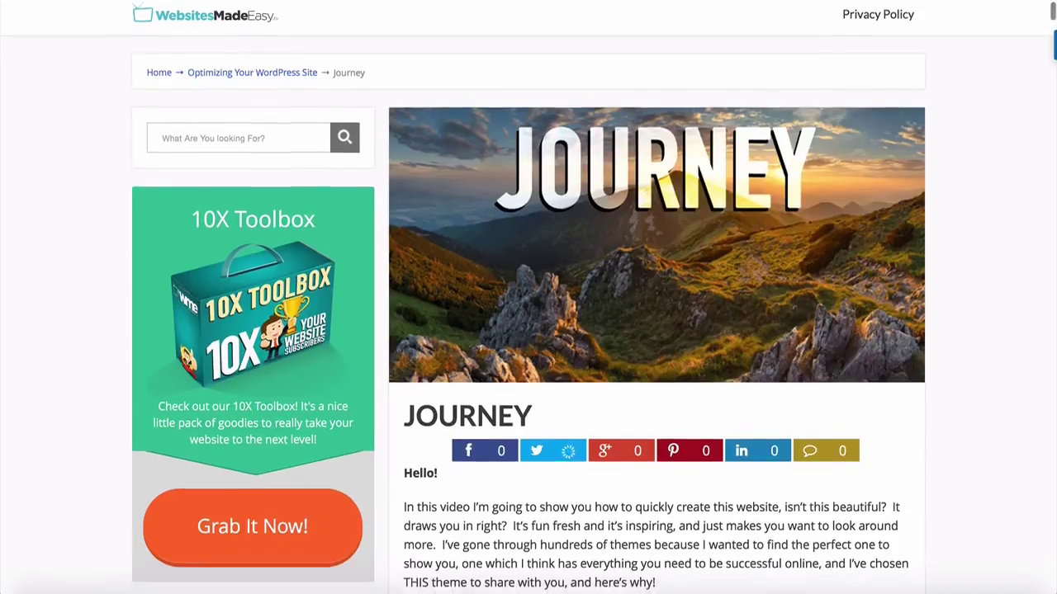
scroll(529, 298, down, 10)
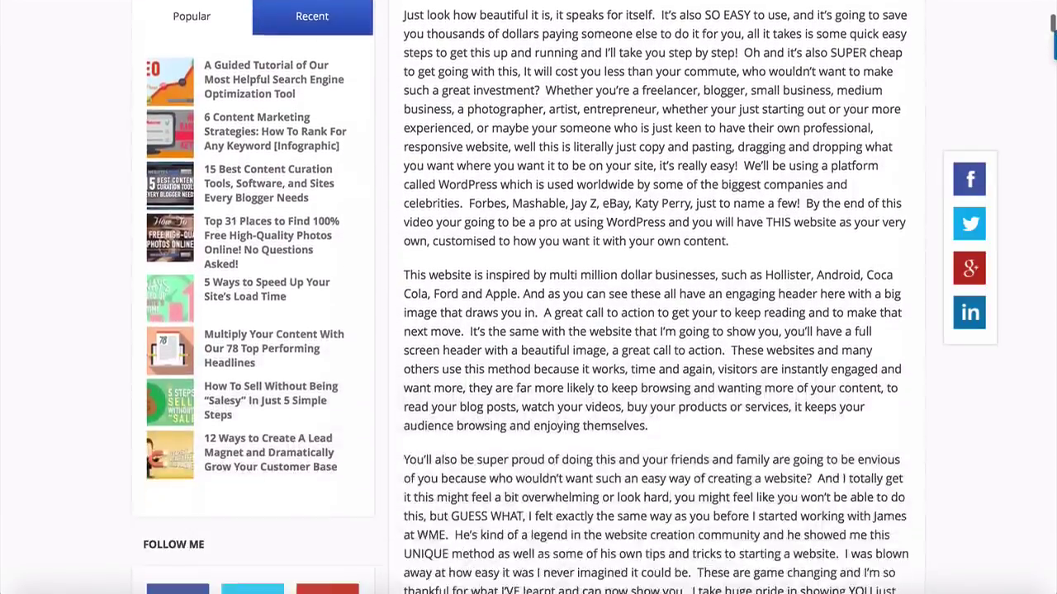
scroll(528, 297, down, 2)
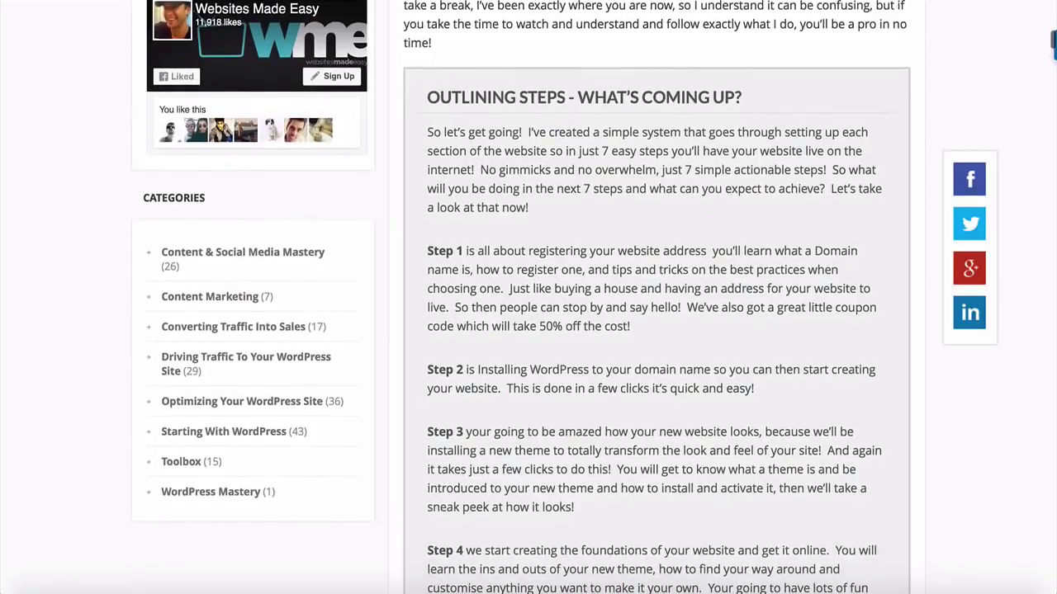
scroll(529, 297, down, 1)
scroll(528, 297, down, 10)
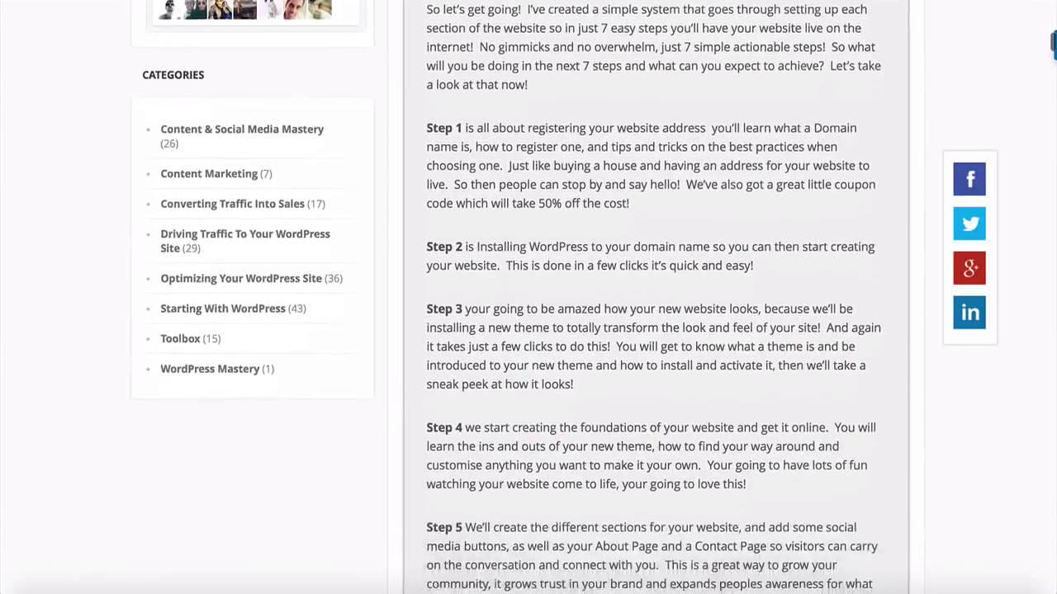
scroll(657, 297, down, 3)
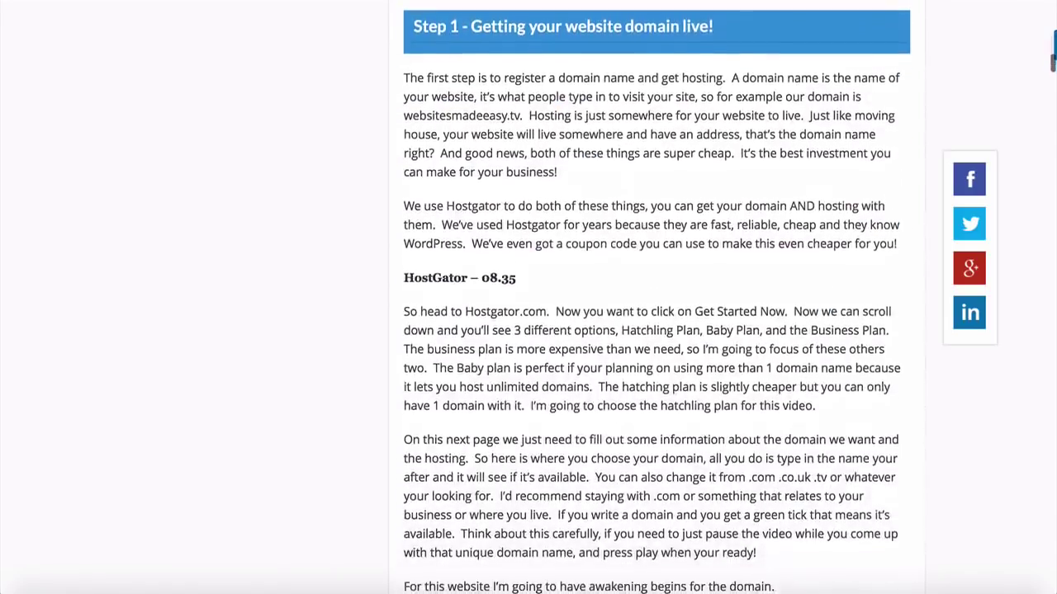
scroll(658, 297, down, 1)
scroll(658, 311, down, 8)
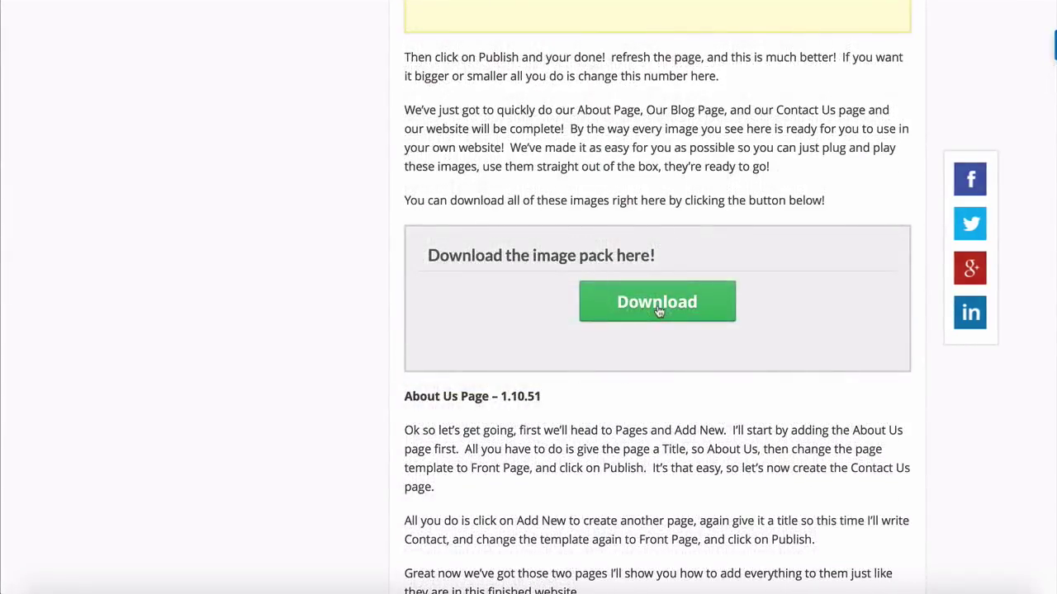
click(658, 311)
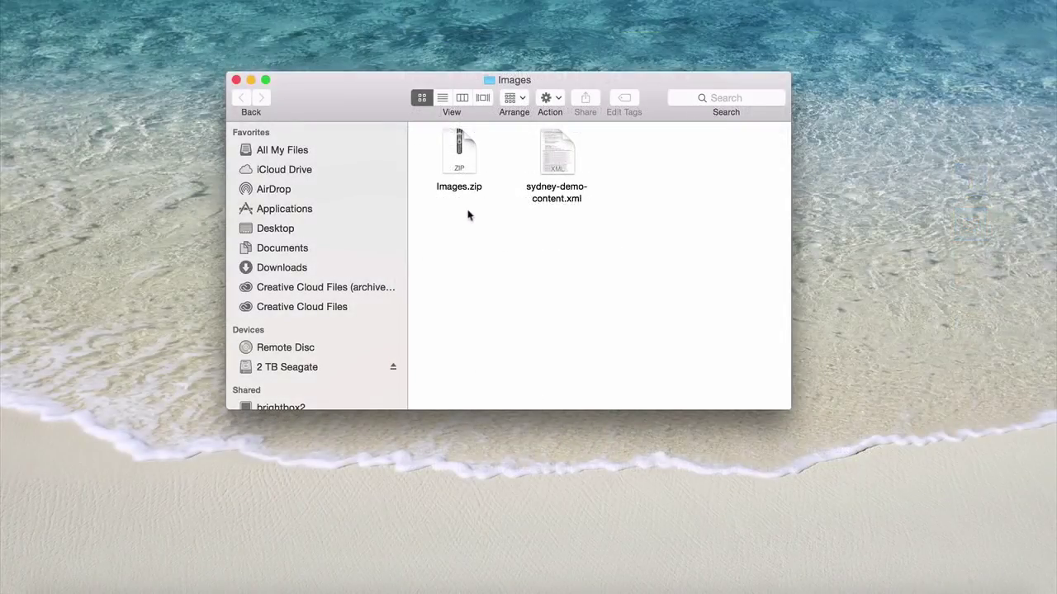
- Extract Images.zip with Archive Utility into an Images folder
double_click(461, 168)
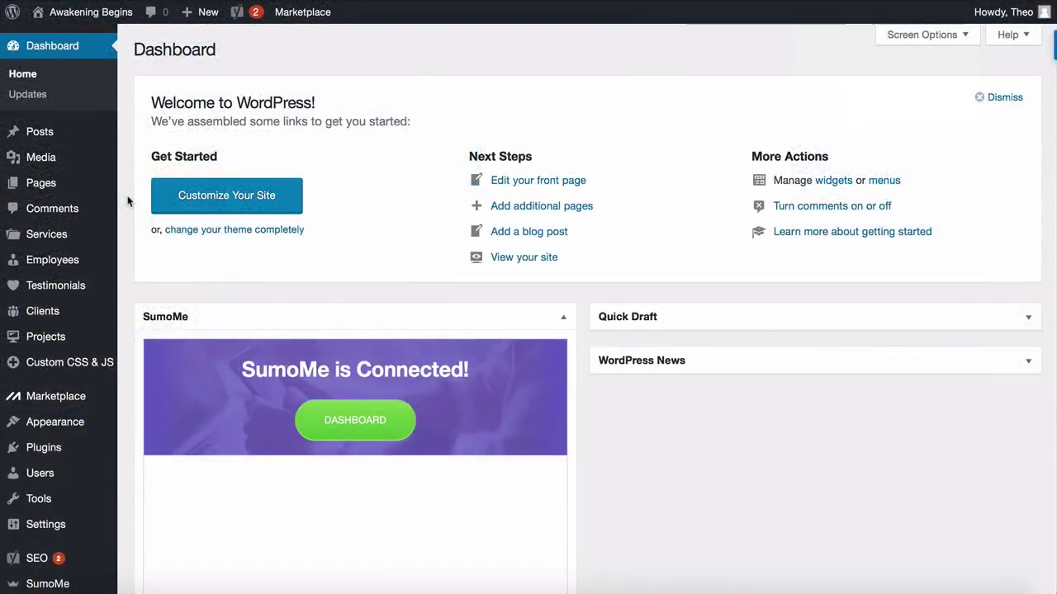
- Upload every picture from Images > Website Images via Media > Add New, then view the Library
mouse_move(90, 162)
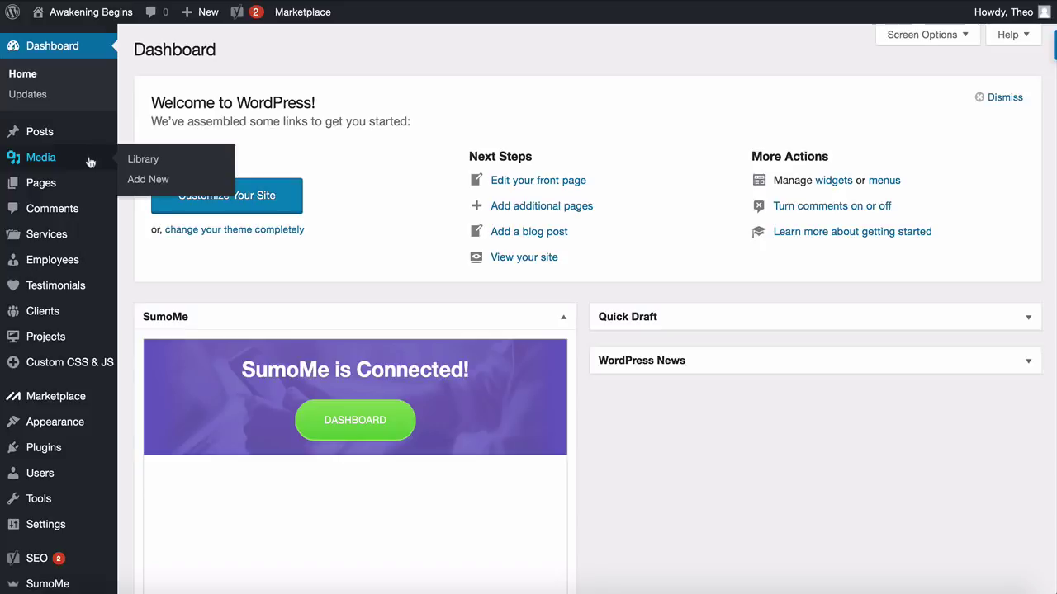
click(140, 182)
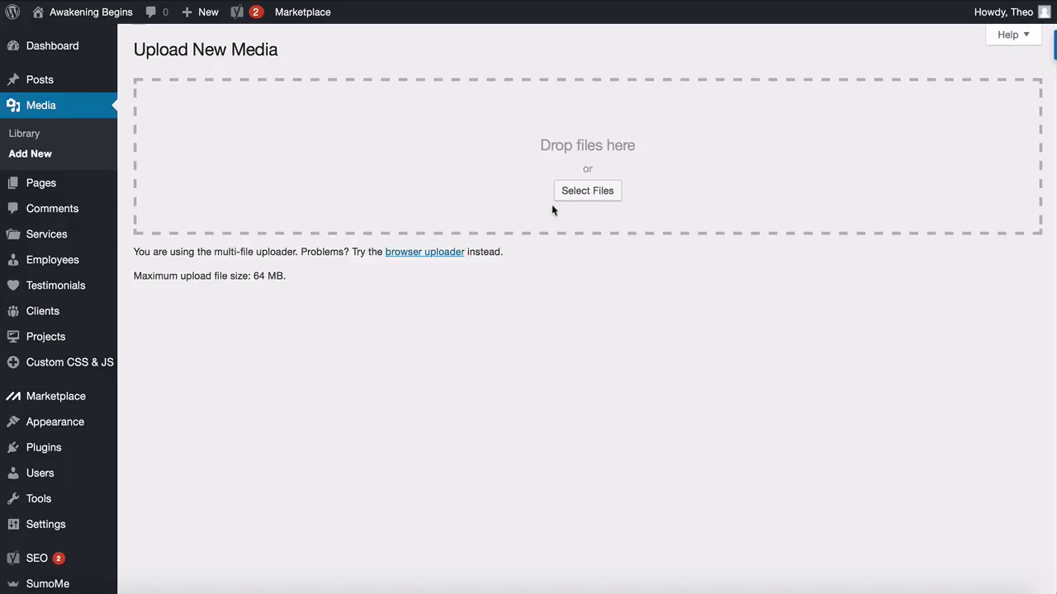
click(588, 196)
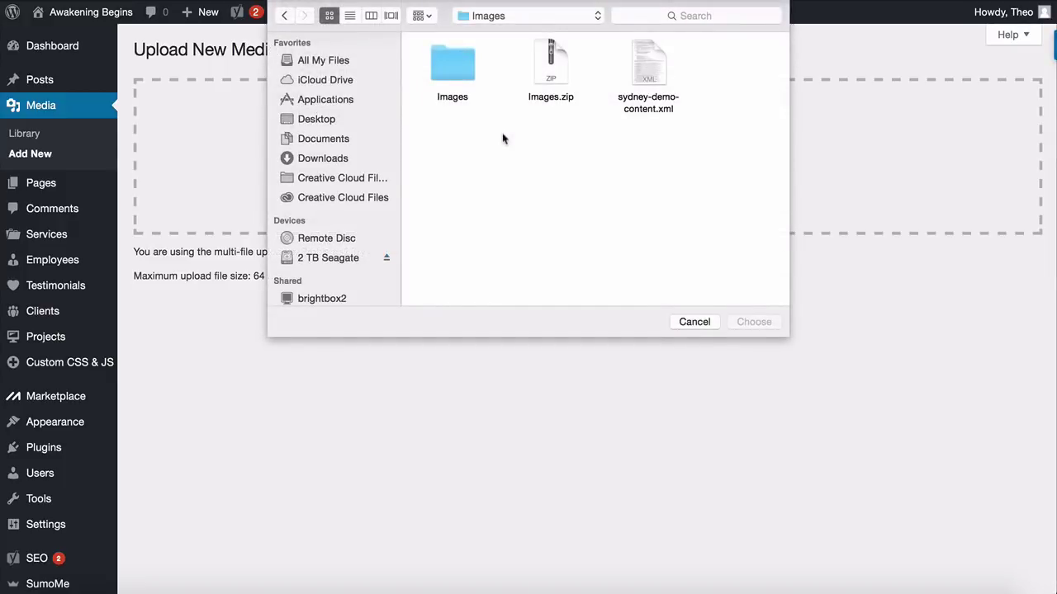
double_click(451, 67)
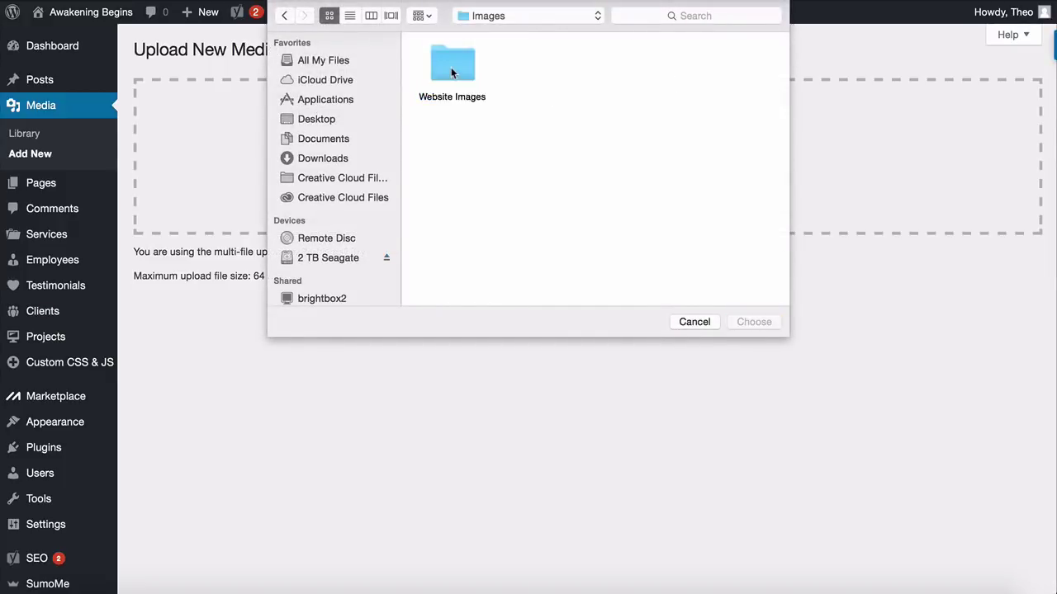
double_click(451, 67)
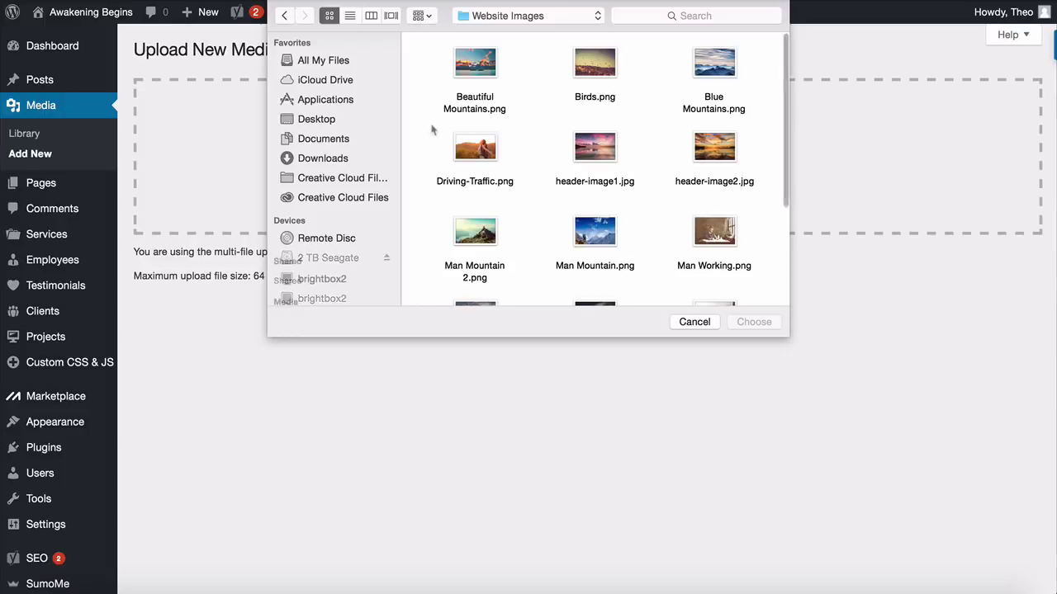
drag(423, 63, 757, 278)
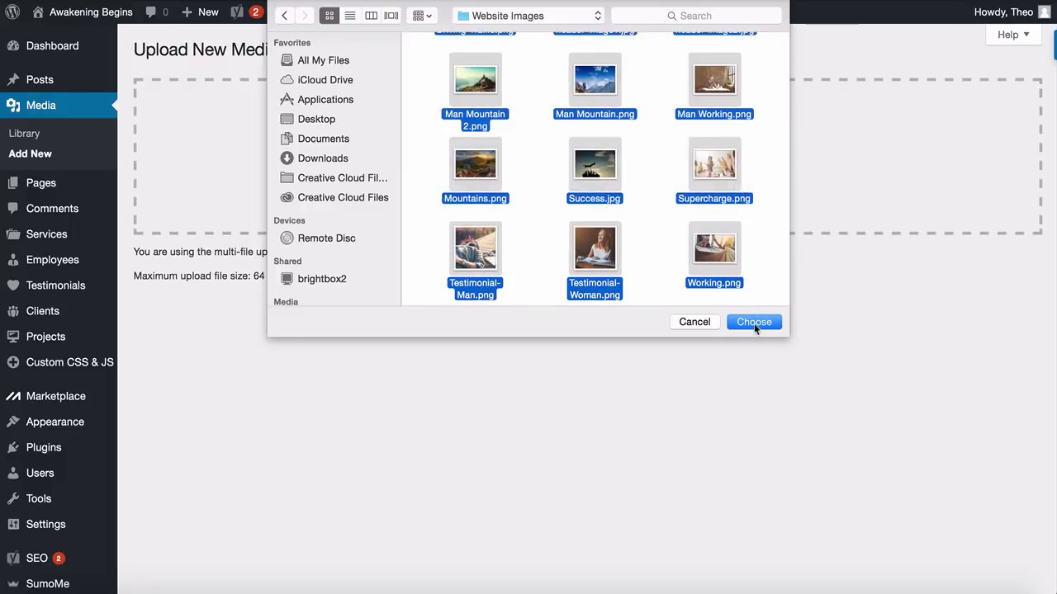
click(754, 324)
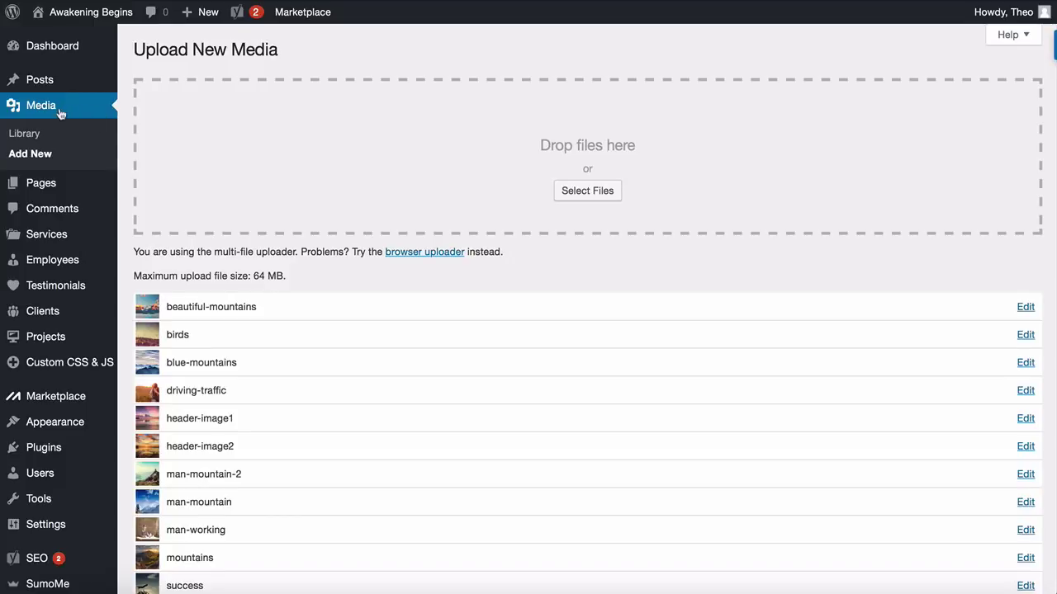
click(30, 137)
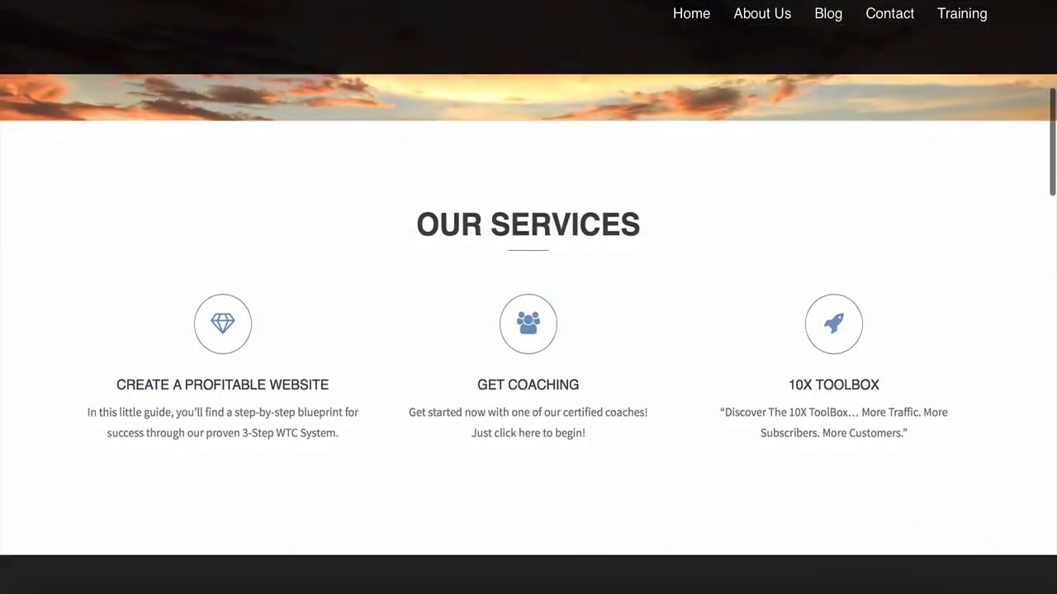
- Install and run the WordPress importer from Tools > Import
scroll(528, 314, down, 1)
scroll(528, 314, down, 1)
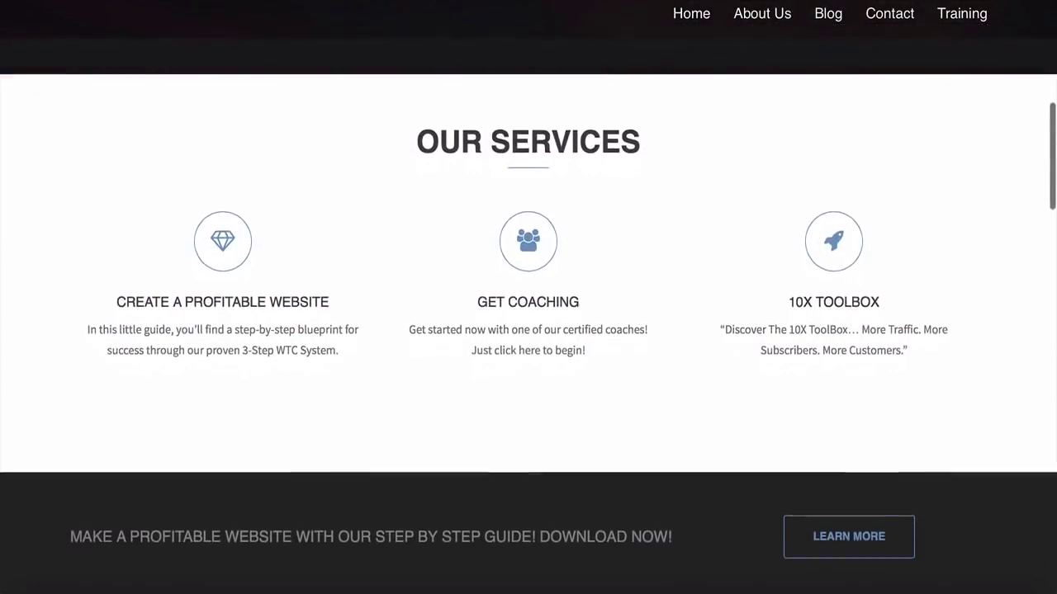
scroll(529, 331, down, 6)
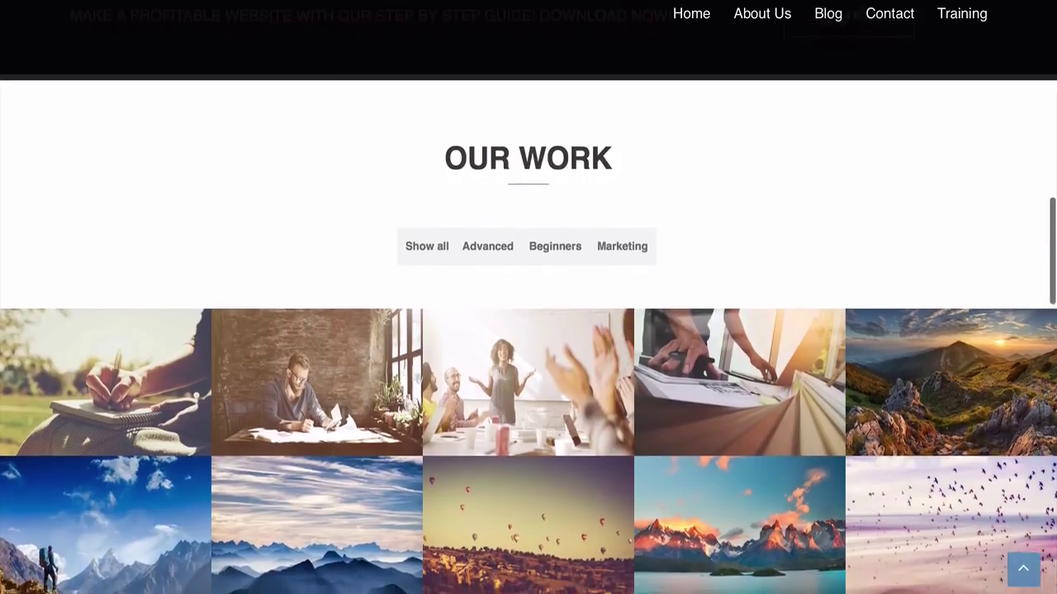
scroll(528, 330, down, 1)
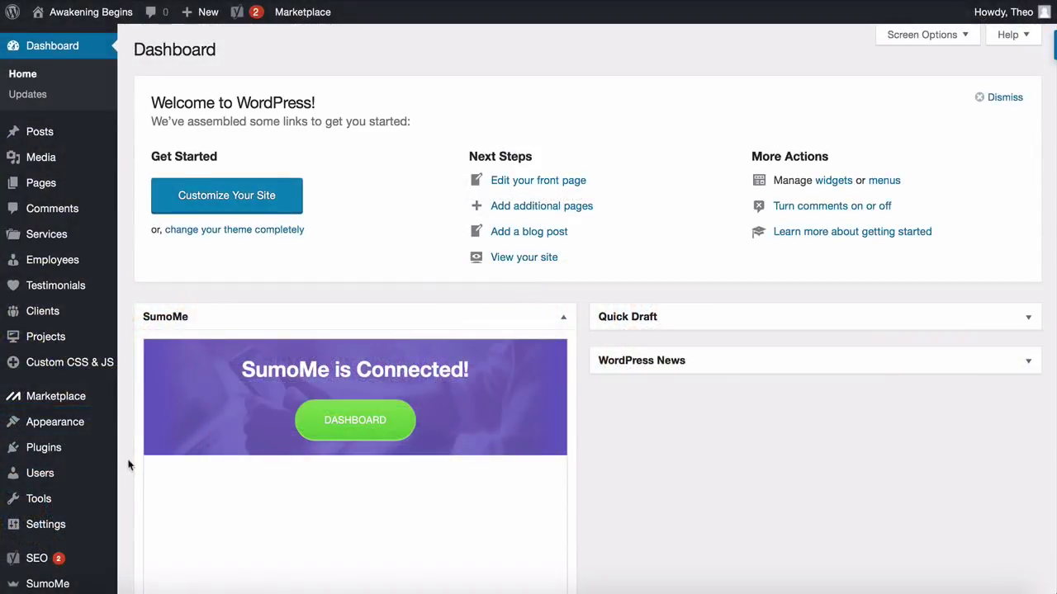
mouse_move(101, 503)
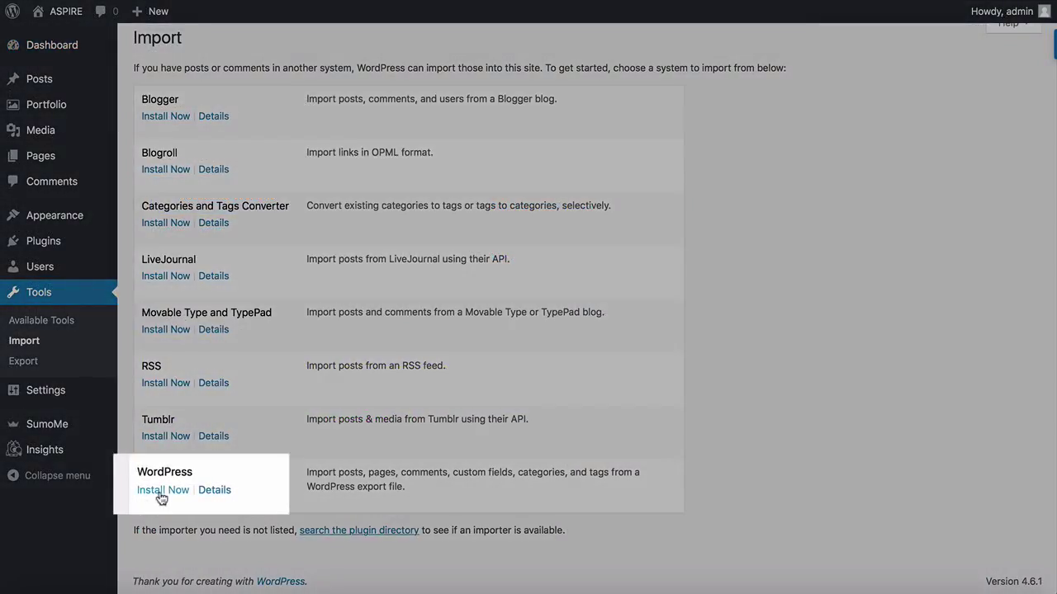
click(164, 491)
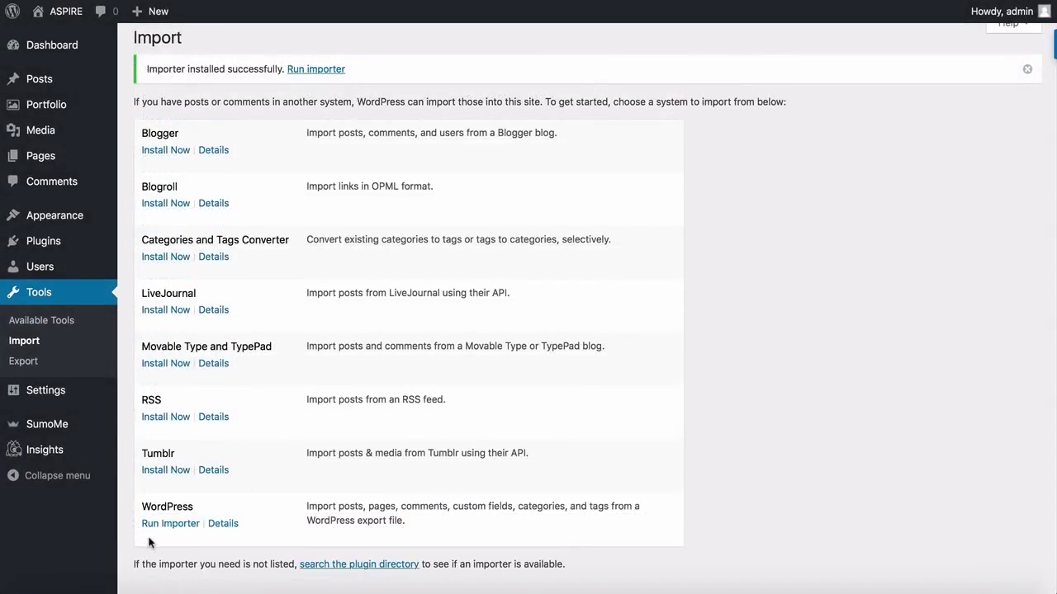
click(165, 527)
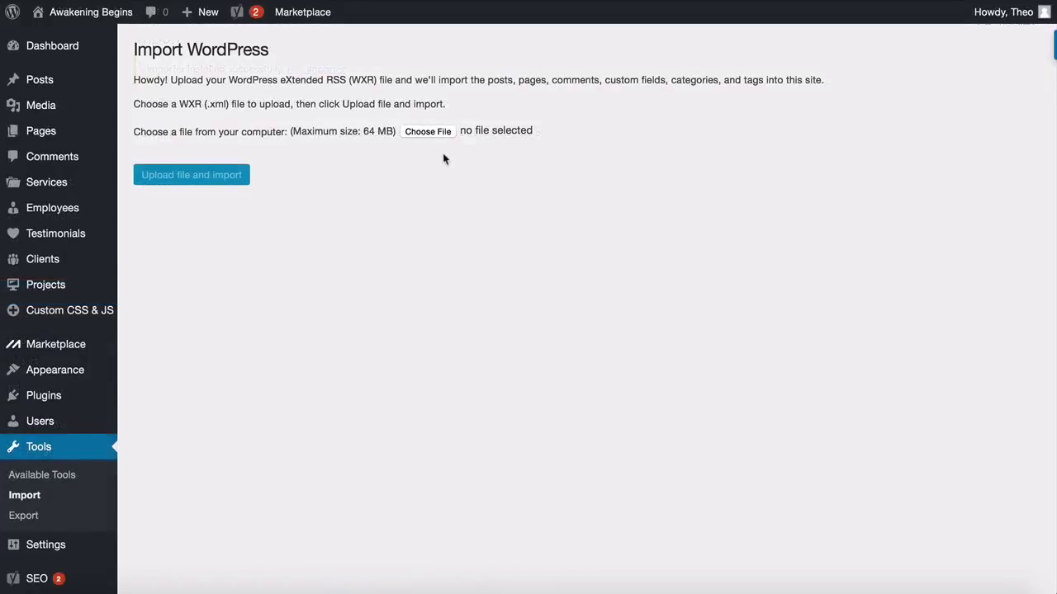
- Upload sydney-demo-content.xml and assign the imported posts to the existing site user
click(428, 132)
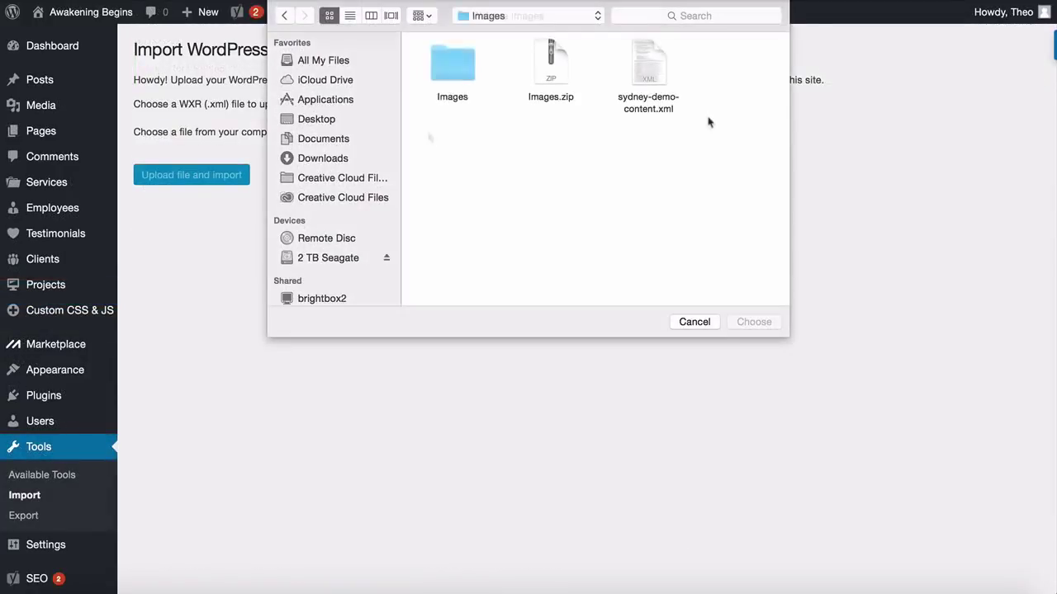
click(648, 71)
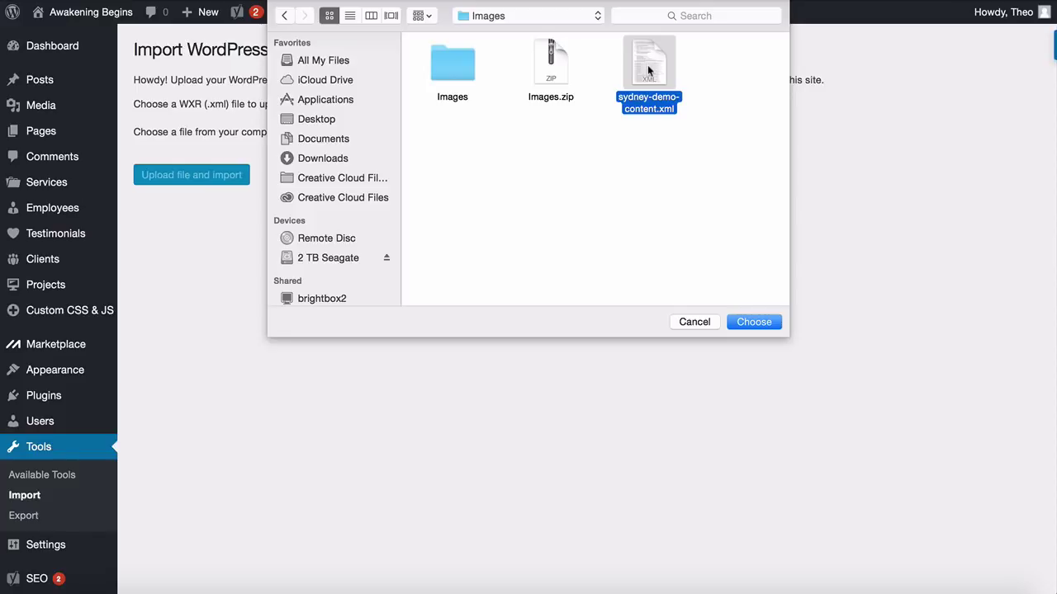
double_click(647, 67)
click(195, 186)
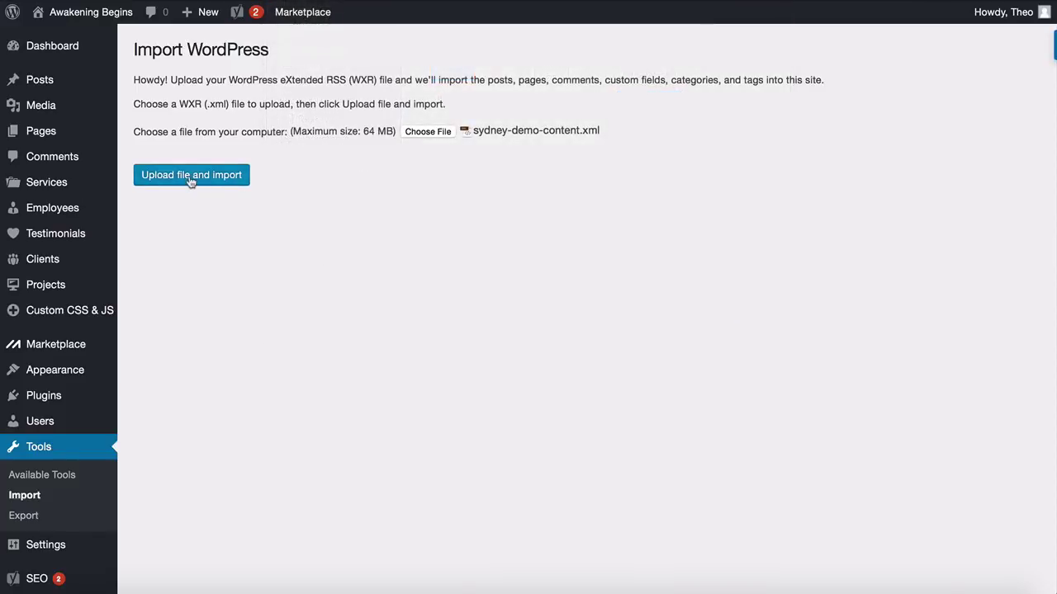
click(347, 212)
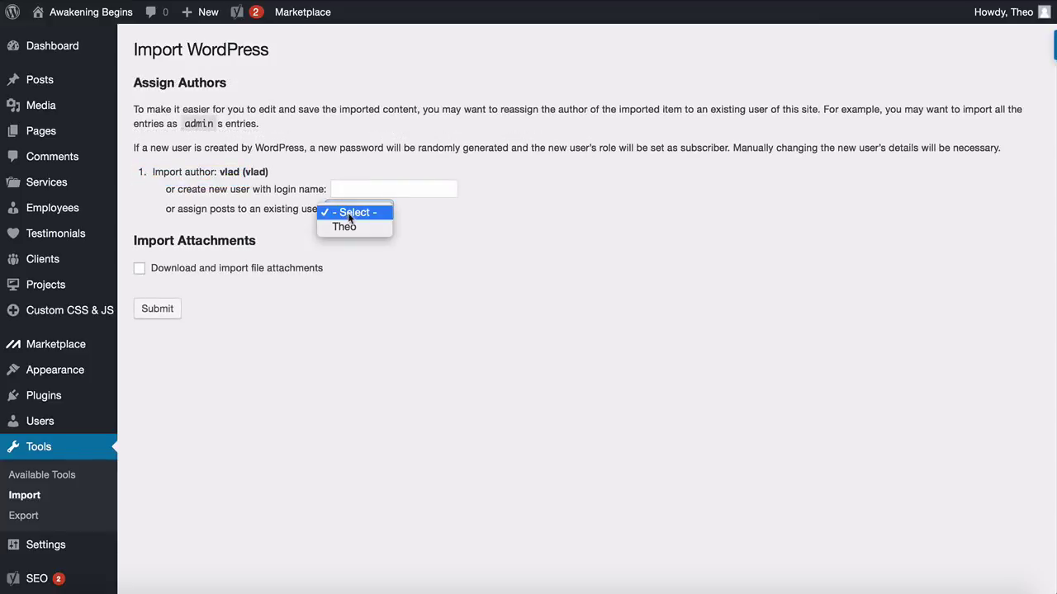
click(349, 228)
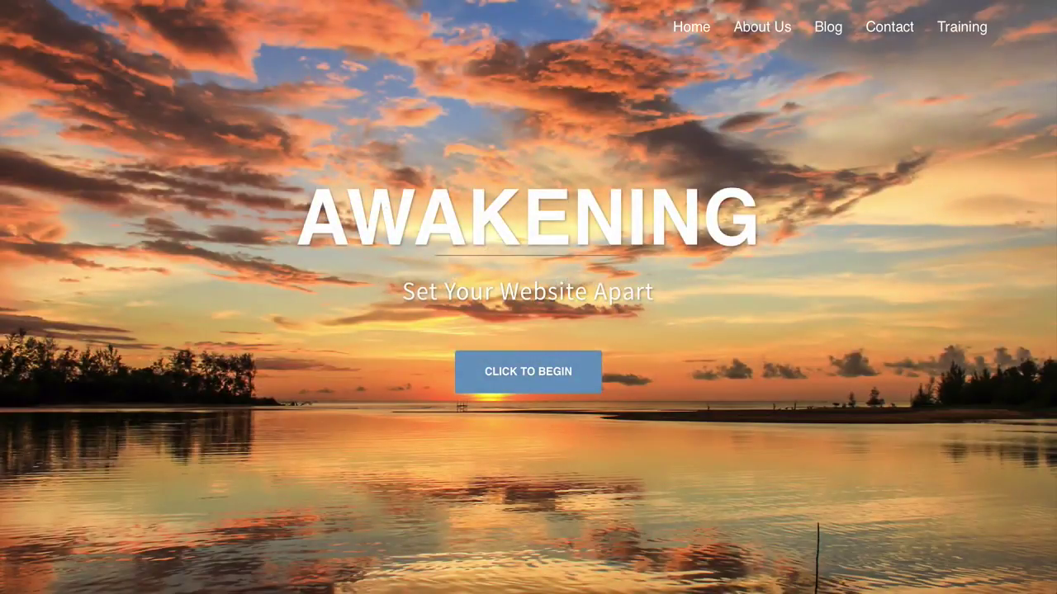
- Look over the AWAKENING front page and the Customizer's Header Slider settings
scroll(529, 330, down, 6)
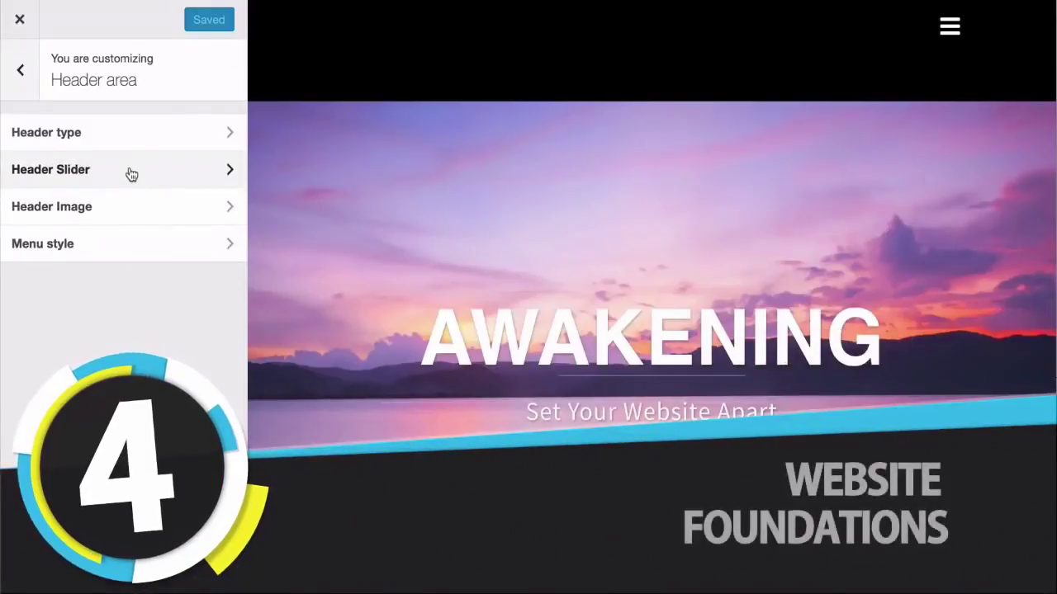
click(130, 170)
scroll(175, 213, down, 4)
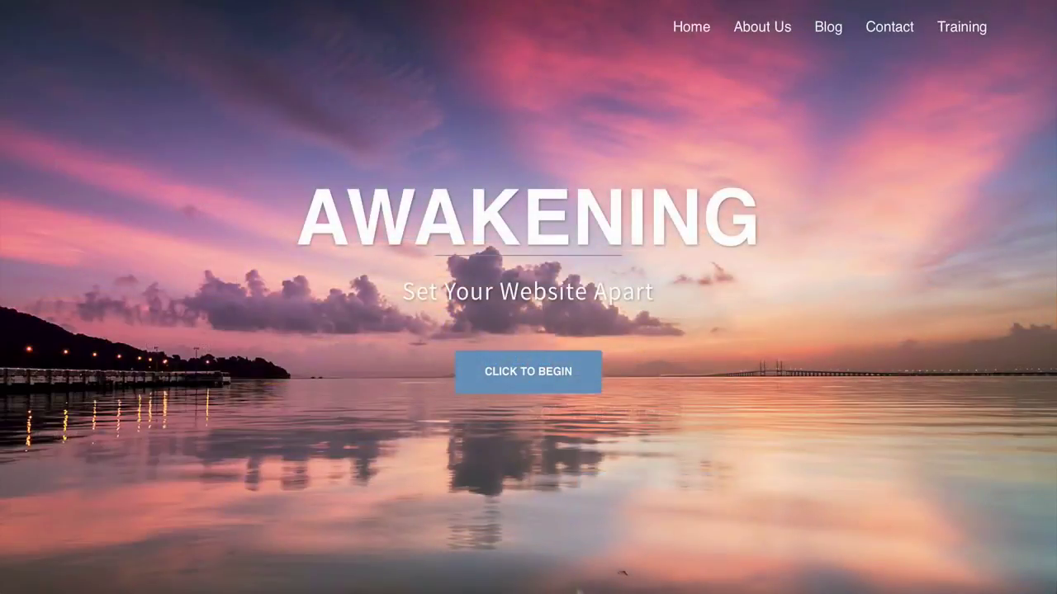
scroll(528, 297, down, 10)
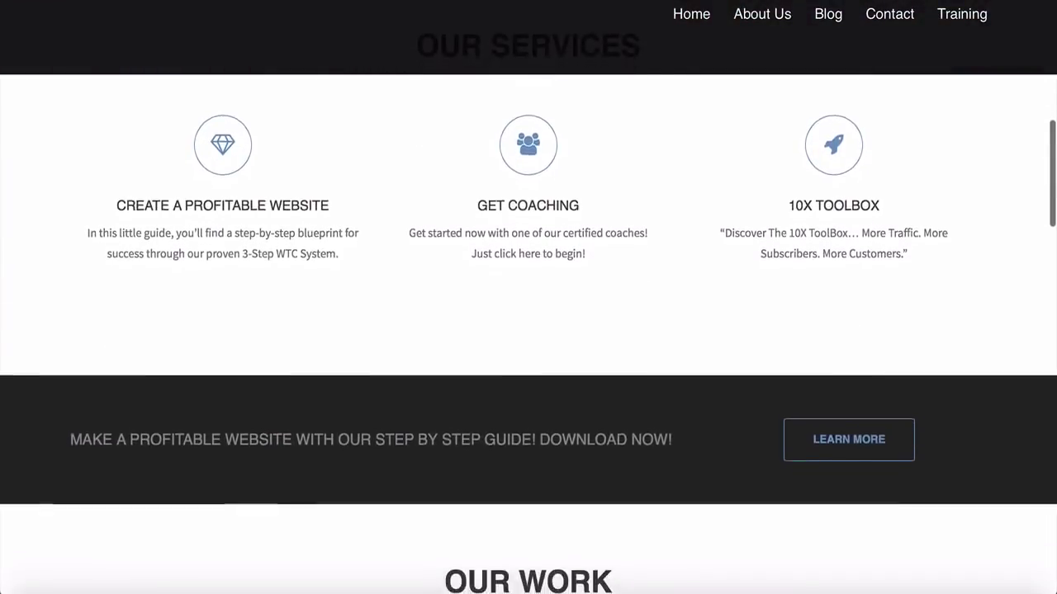
scroll(529, 298, down, 5)
scroll(528, 298, down, 5)
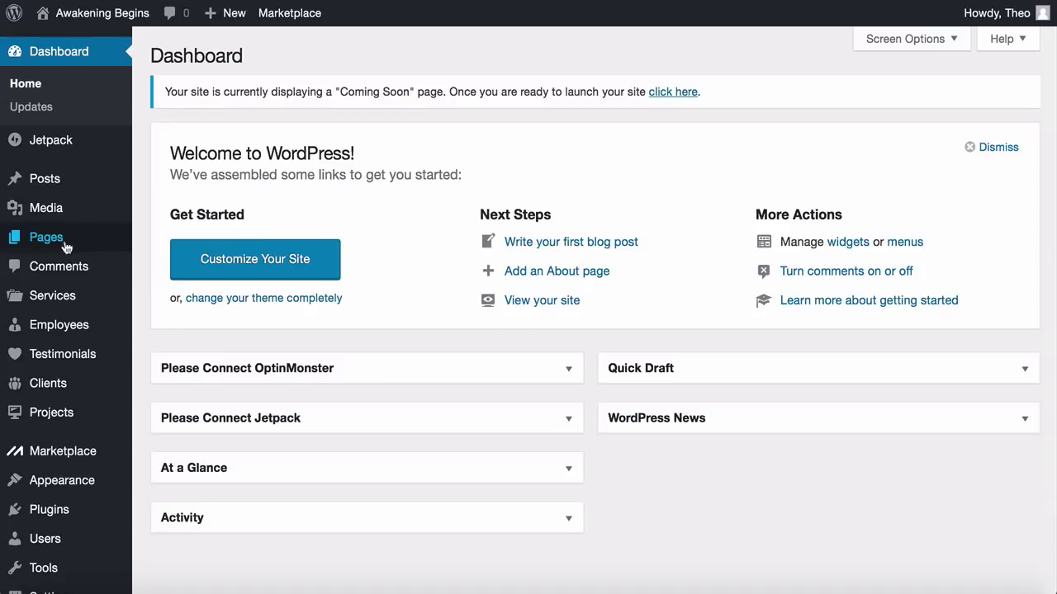
- Rename the page 'My front page' to 'Home' and update it
mouse_move(66, 248)
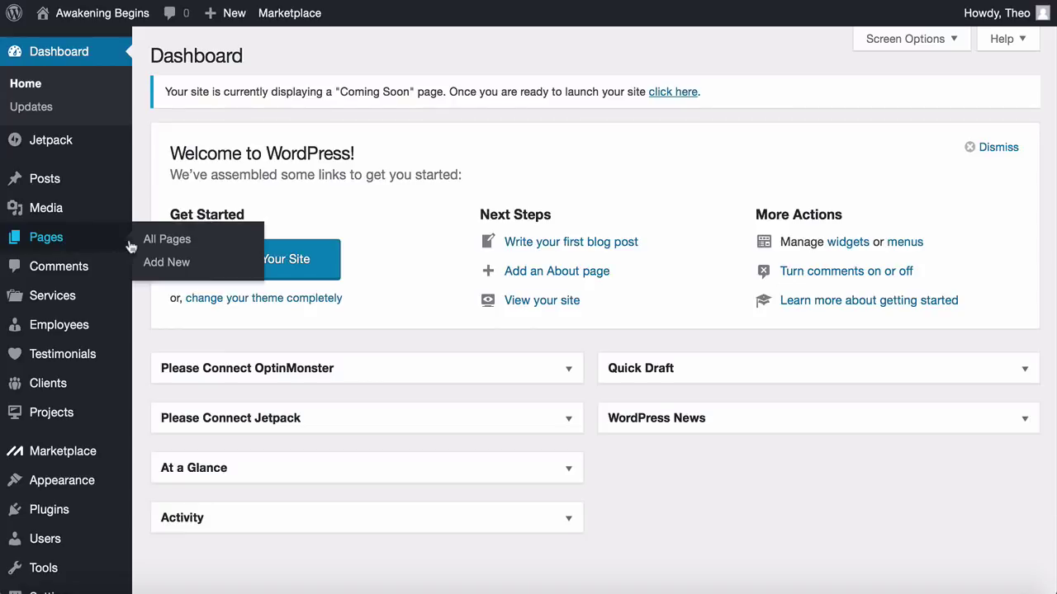
click(169, 244)
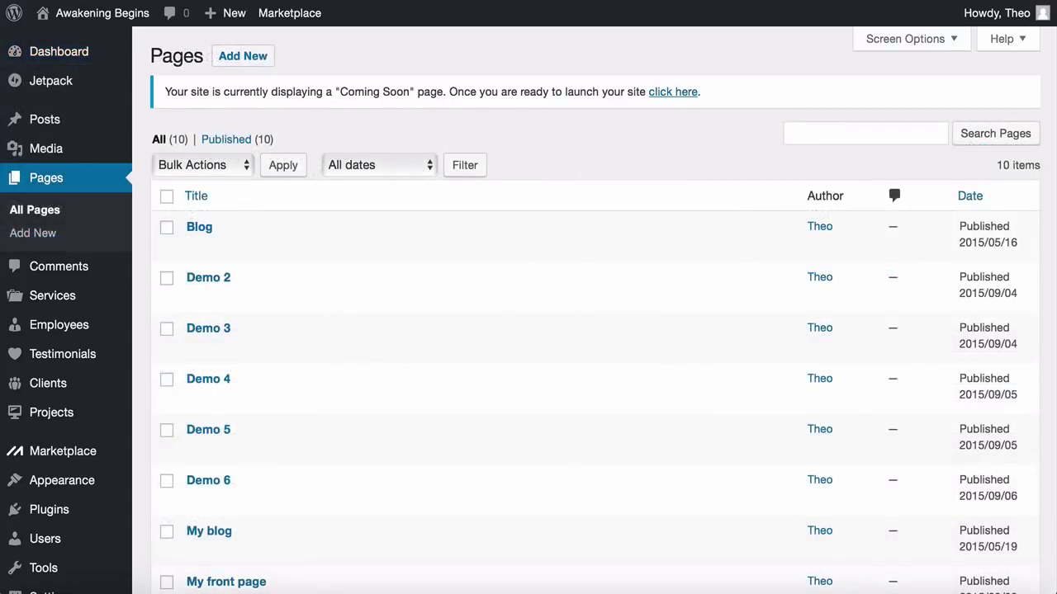
scroll(529, 330, down, 3)
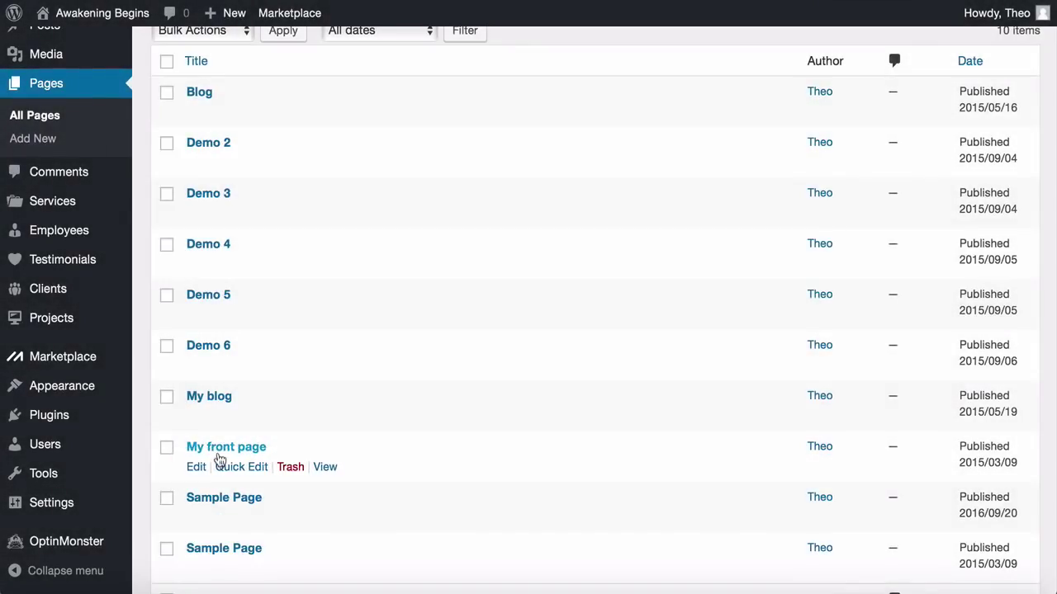
click(197, 469)
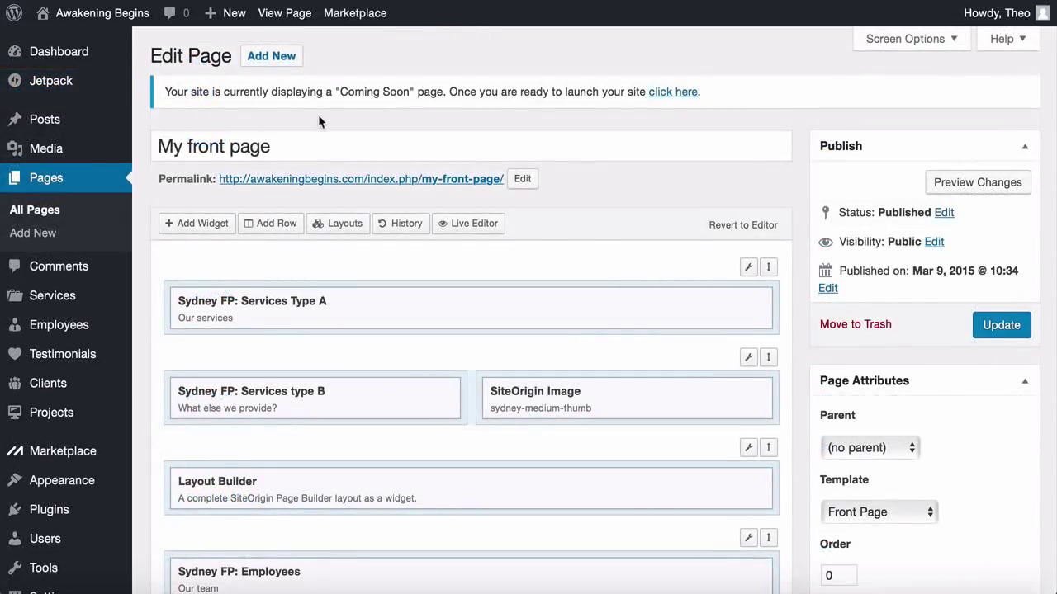
drag(283, 146, 150, 147)
key(BackSpace)
text(Home)
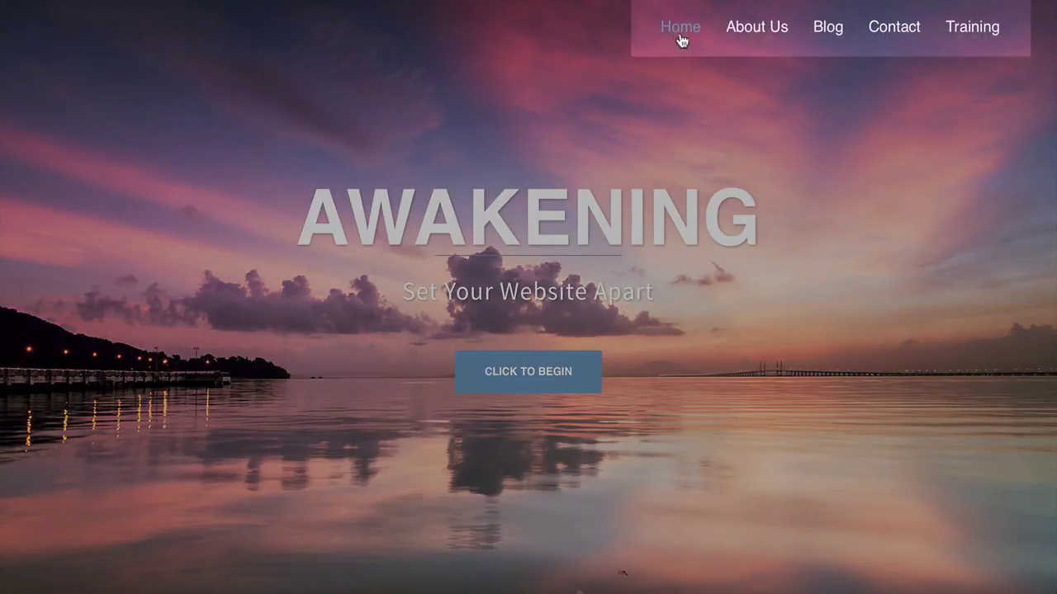
click(677, 32)
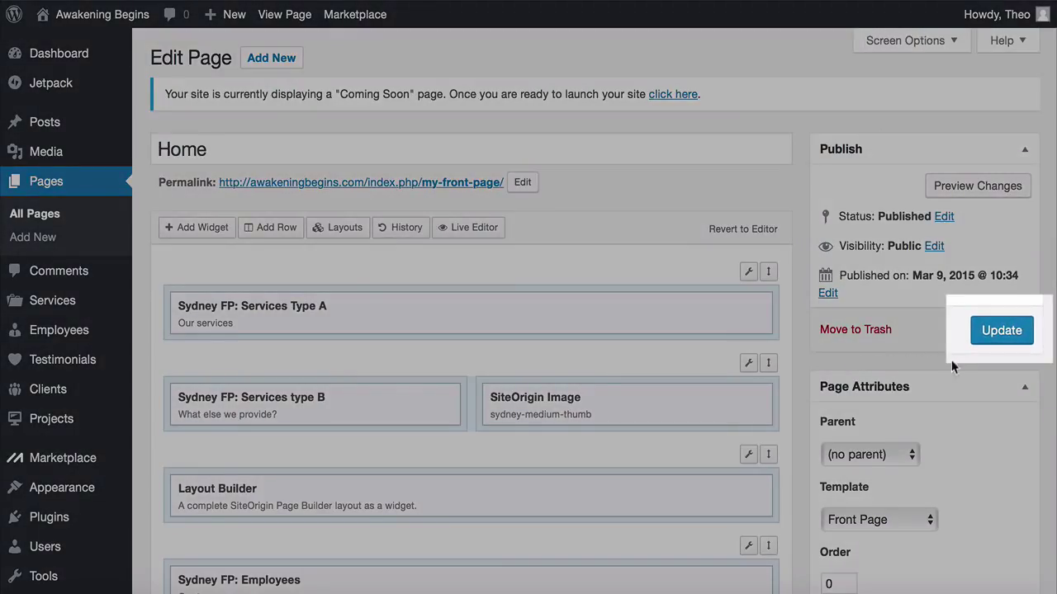
click(978, 334)
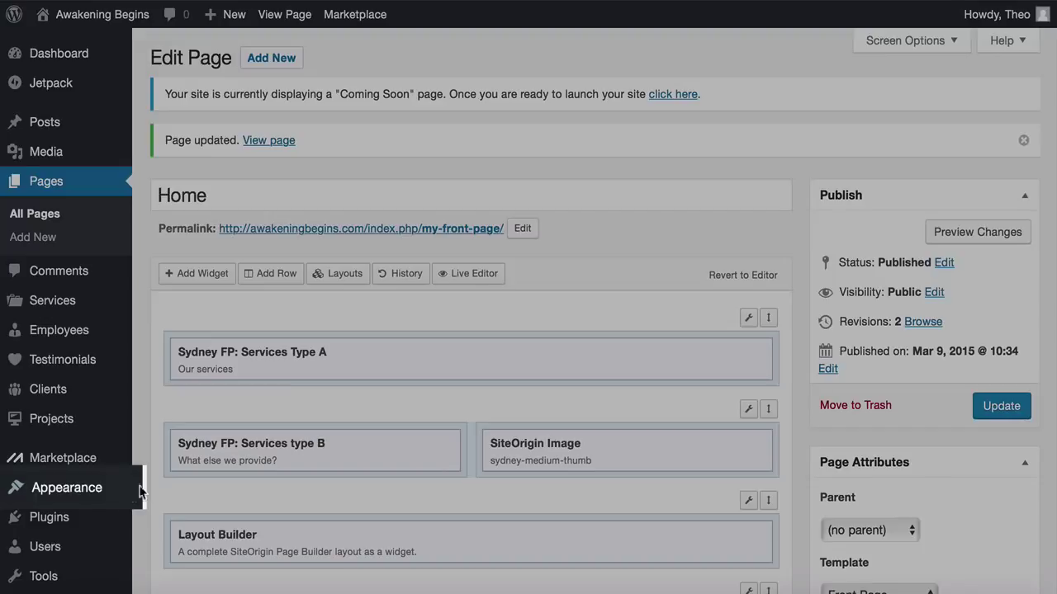
- In the Customizer's Static Front Page, choose 'A static page' with Home as front page
mouse_move(106, 493)
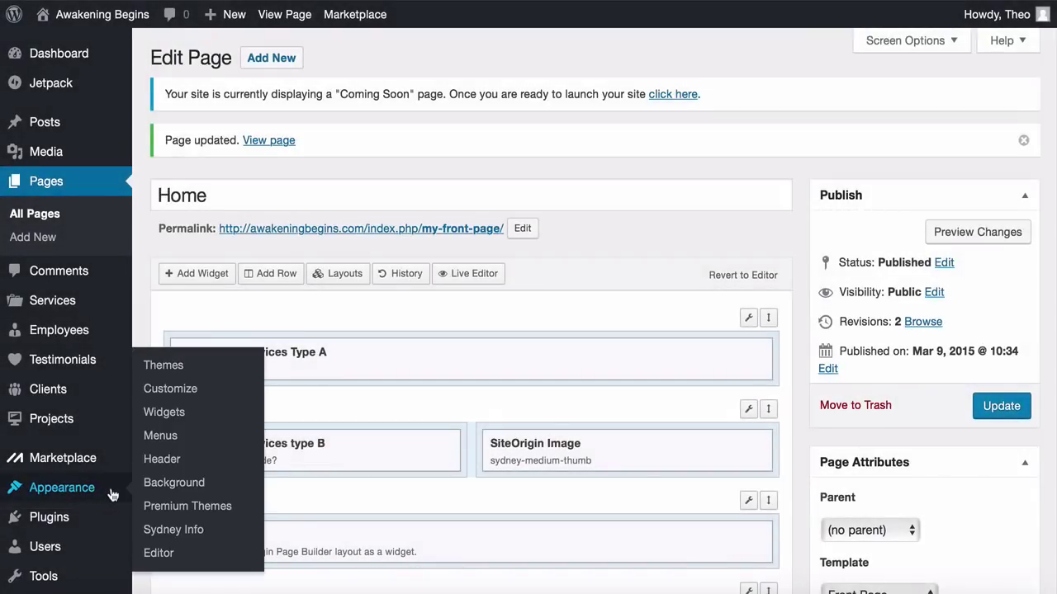
click(170, 388)
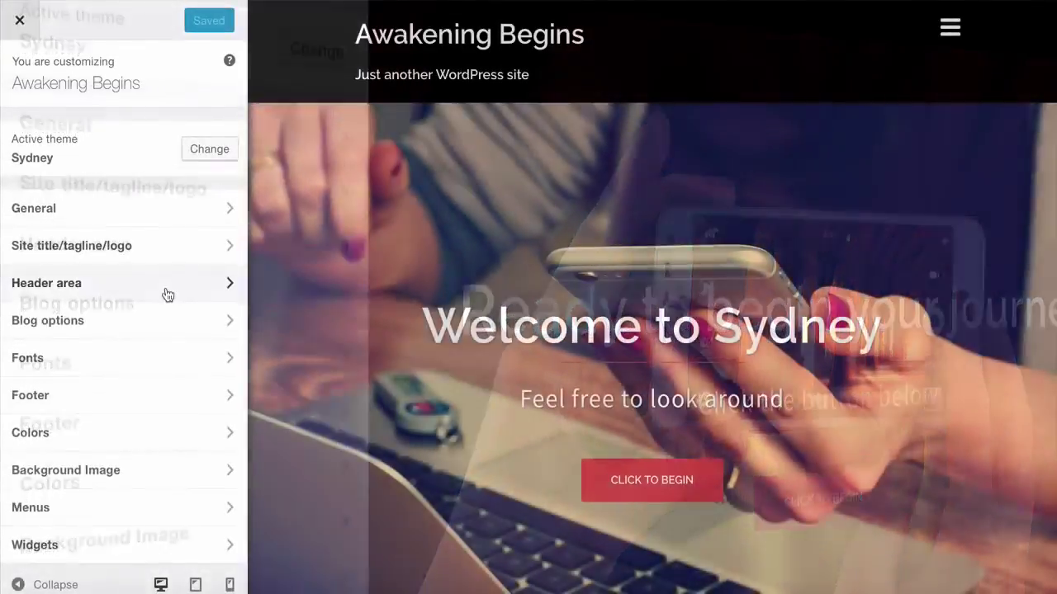
scroll(165, 294, down, 2)
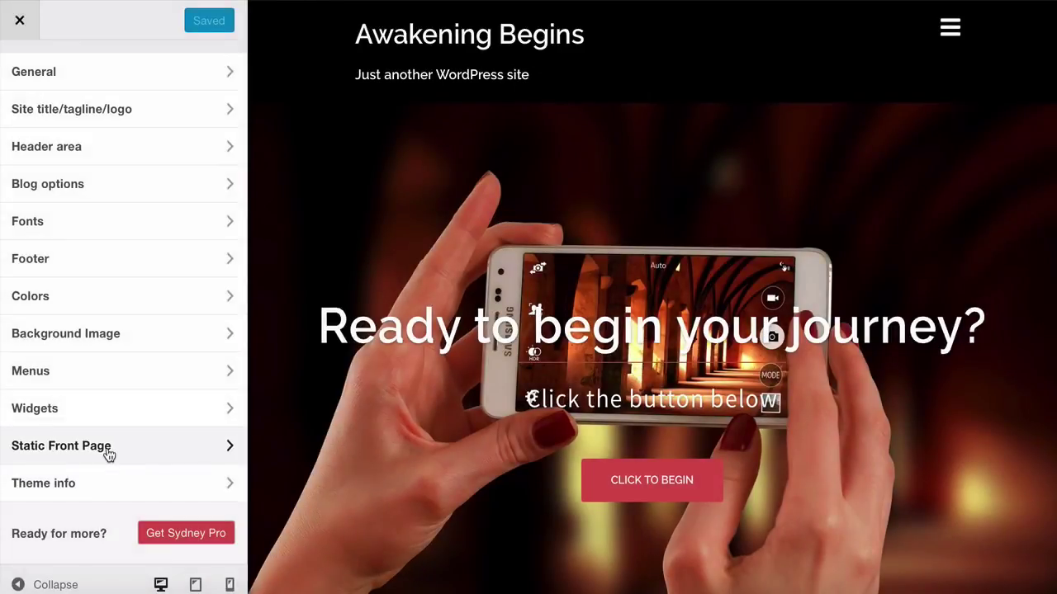
click(108, 455)
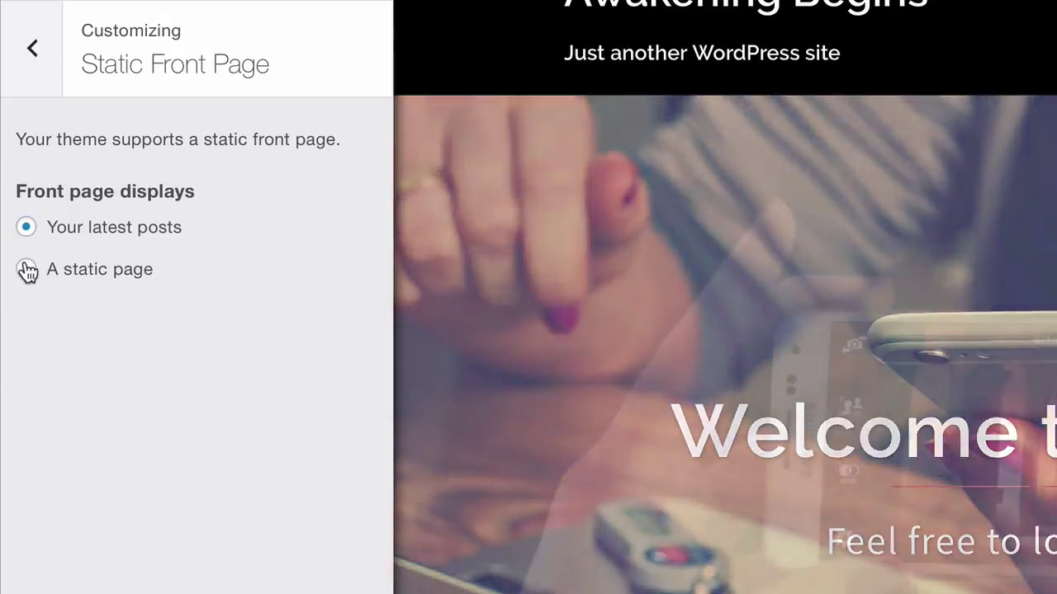
click(25, 269)
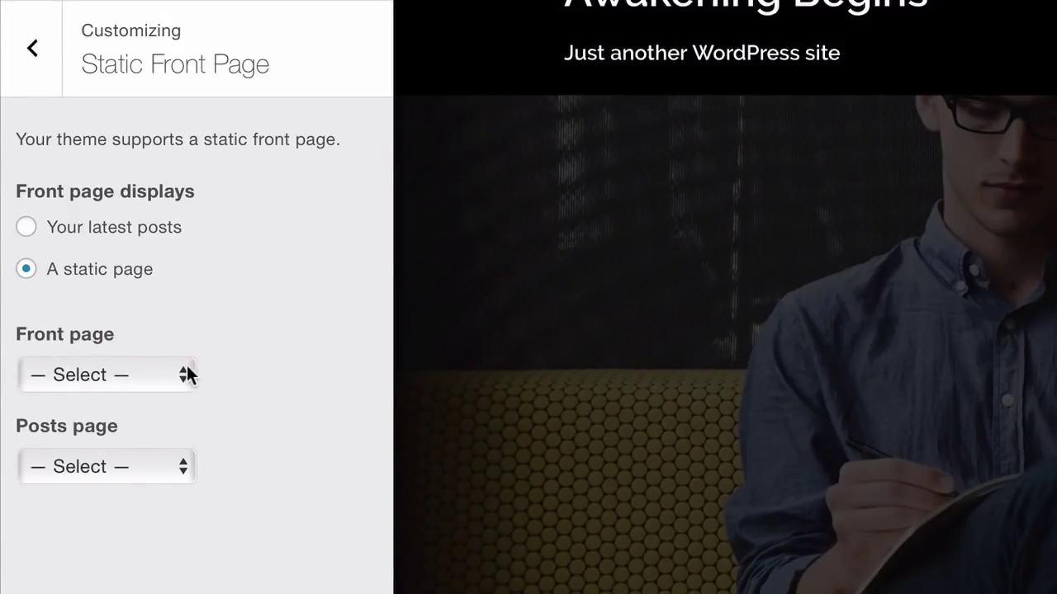
click(181, 371)
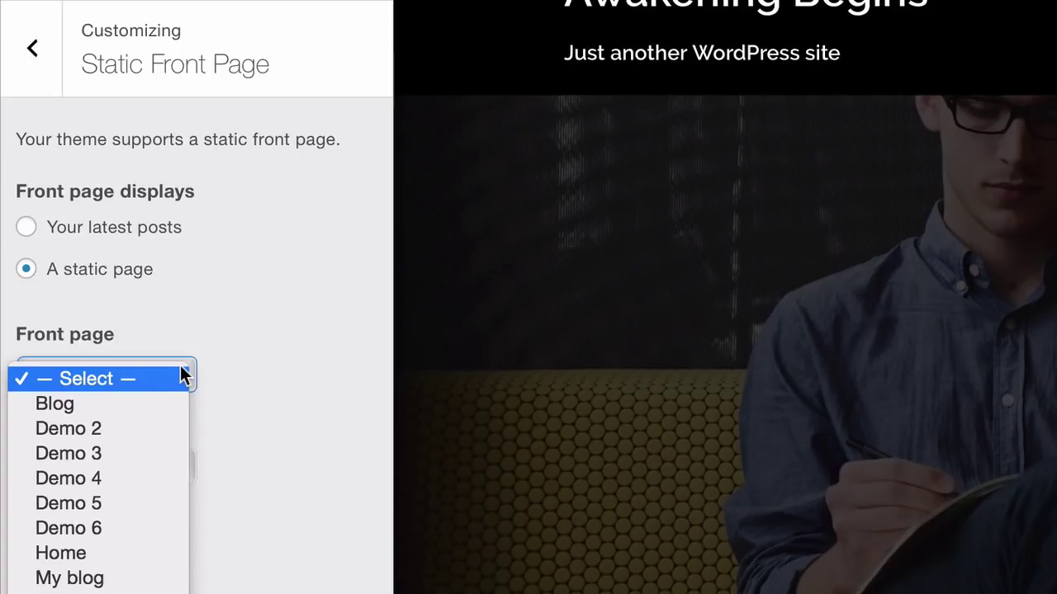
click(109, 560)
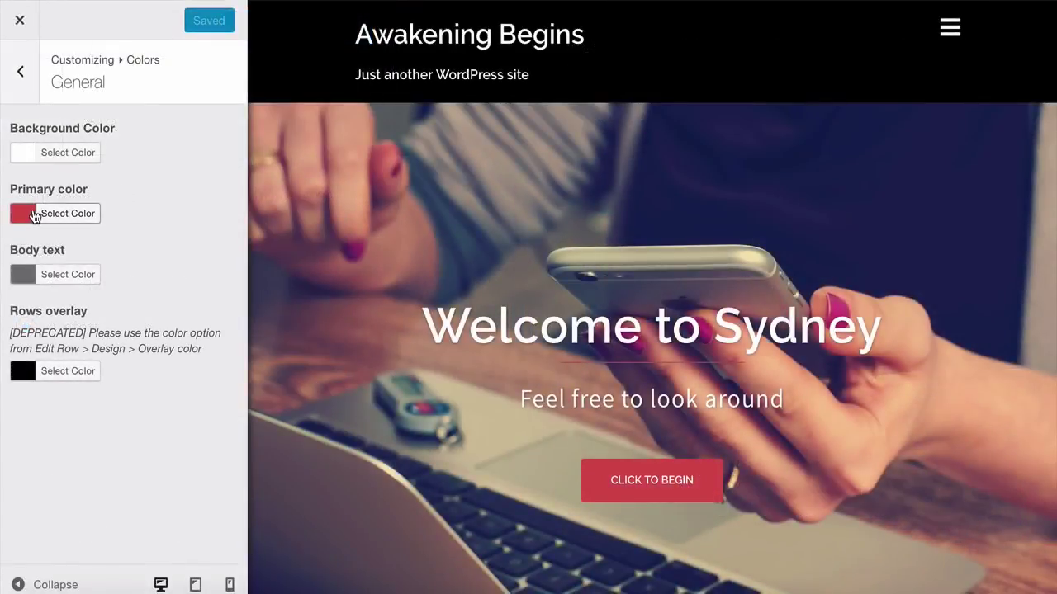
- Move the Primary color from red #d65050 into the blue range
click(34, 213)
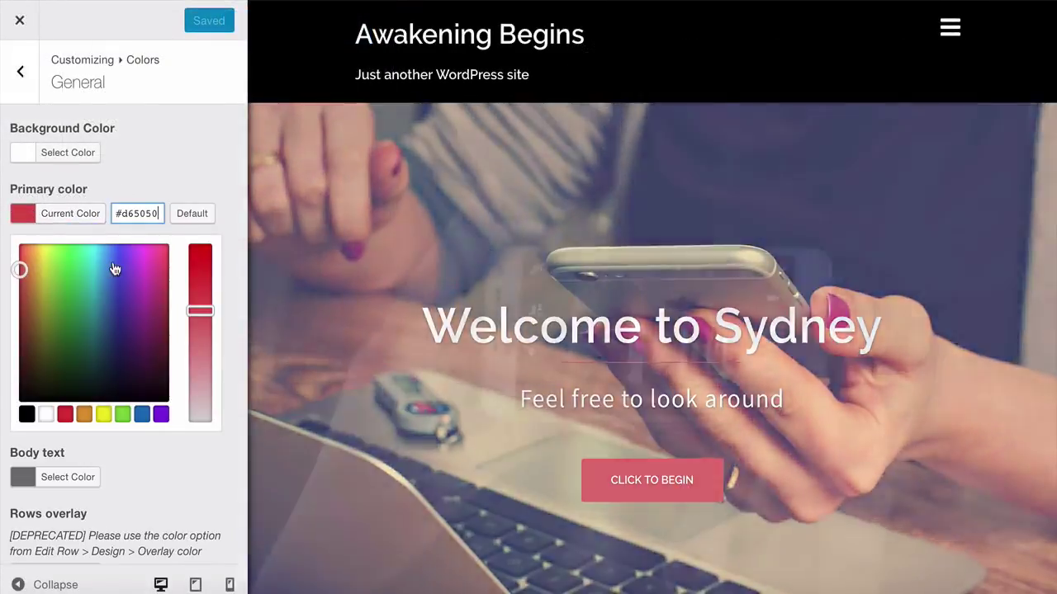
mouse_move(113, 269)
mouse_down()
mouse_move(108, 256)
mouse_move(115, 260)
mouse_up()
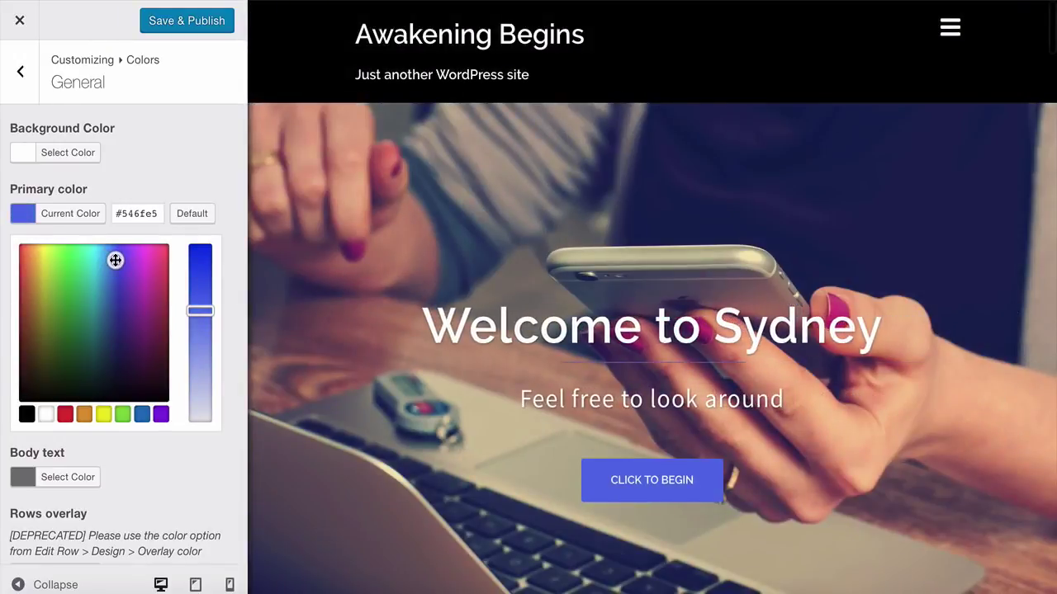
drag(116, 259, 108, 253)
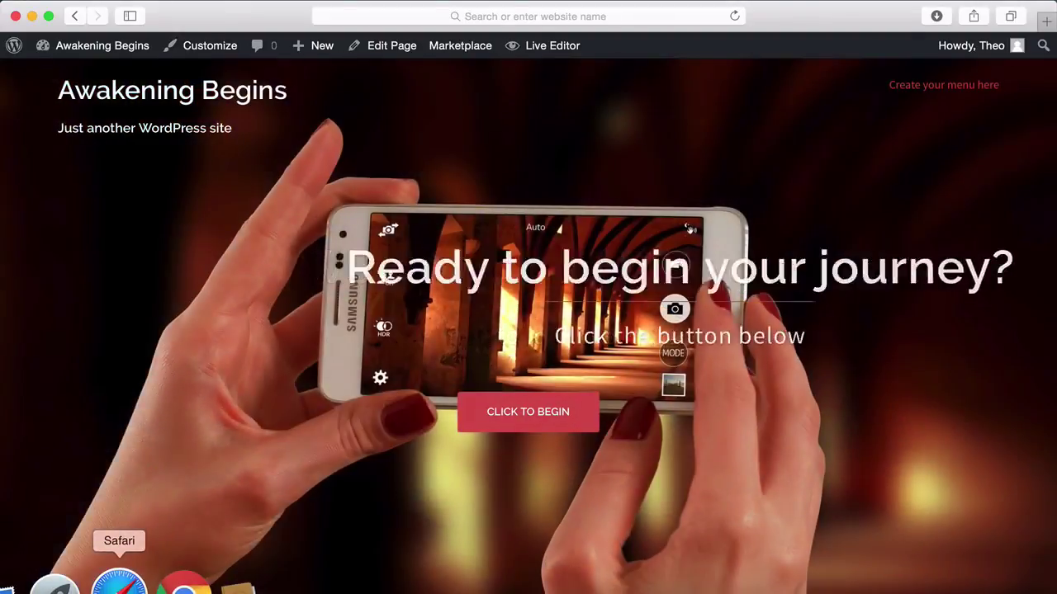
- Load awakeningbegins.com in a new Safari private window, which still shows Coming Soon
right_click(119, 586)
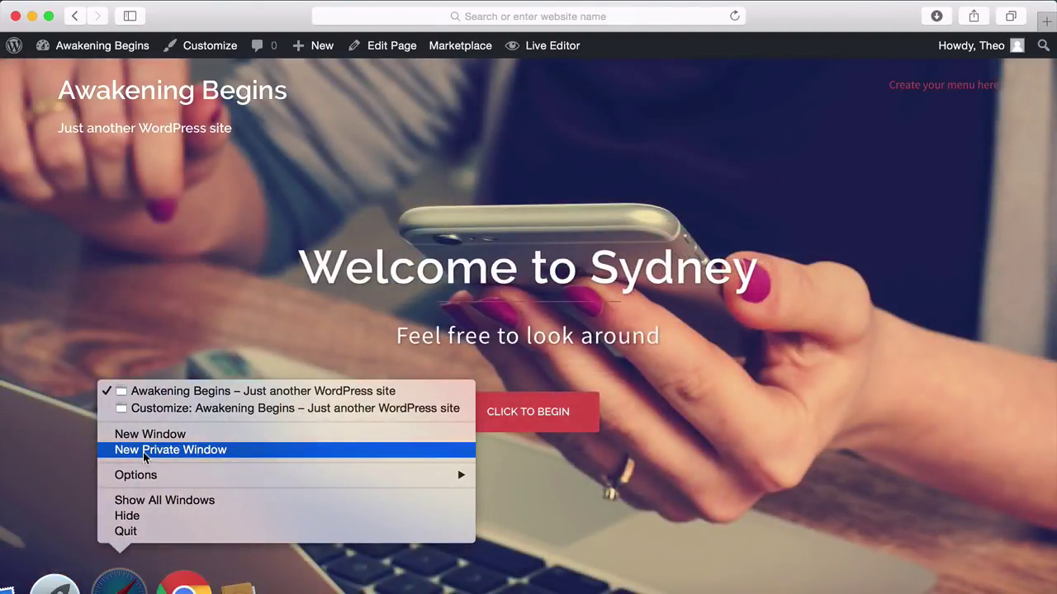
click(145, 453)
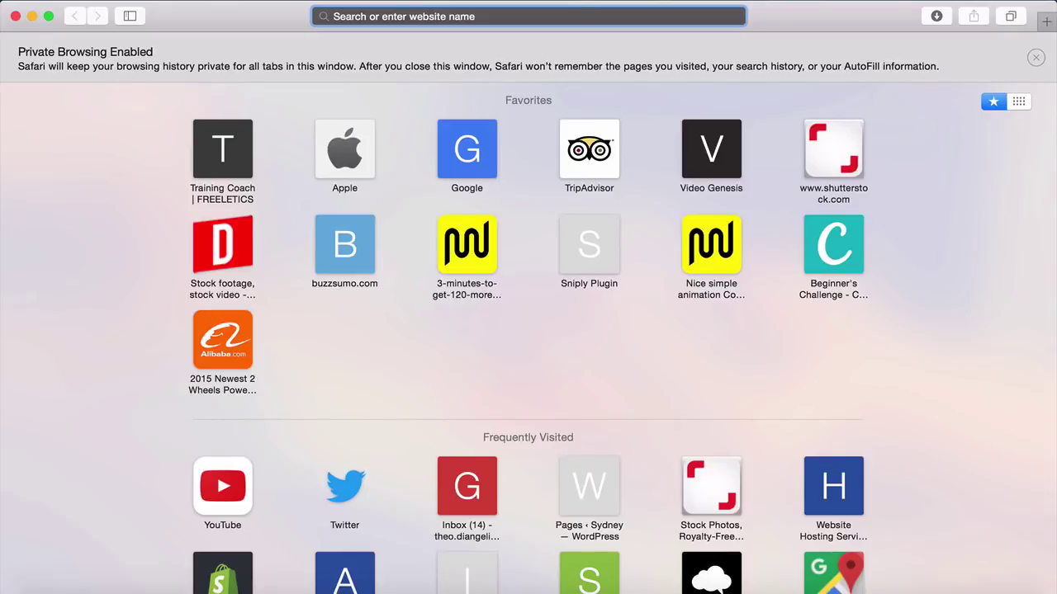
text(awakeningbegins.com — Awakening Begins – Just another WordPress site)
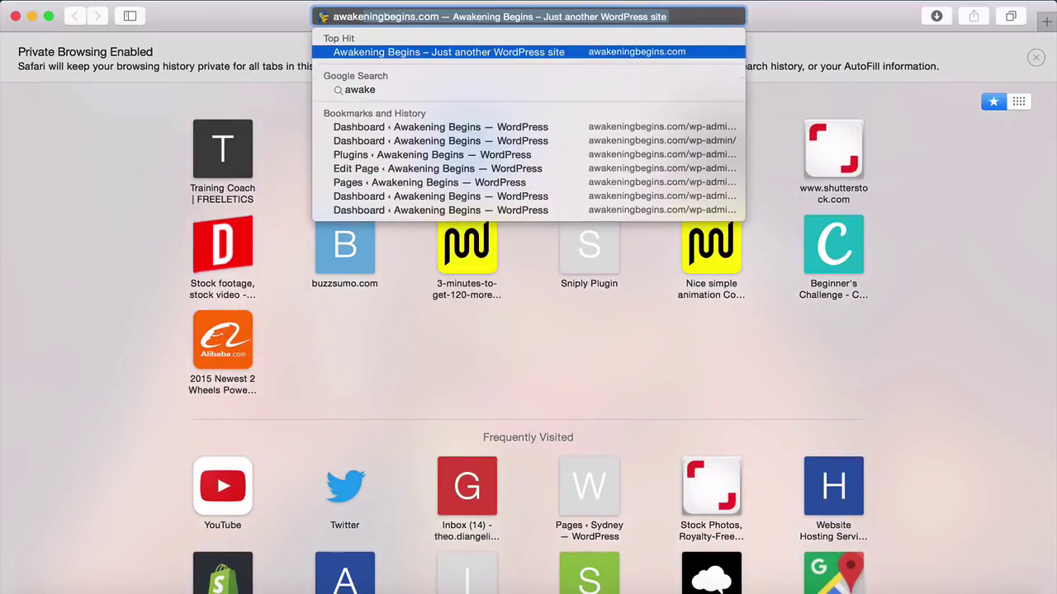
key(Return)
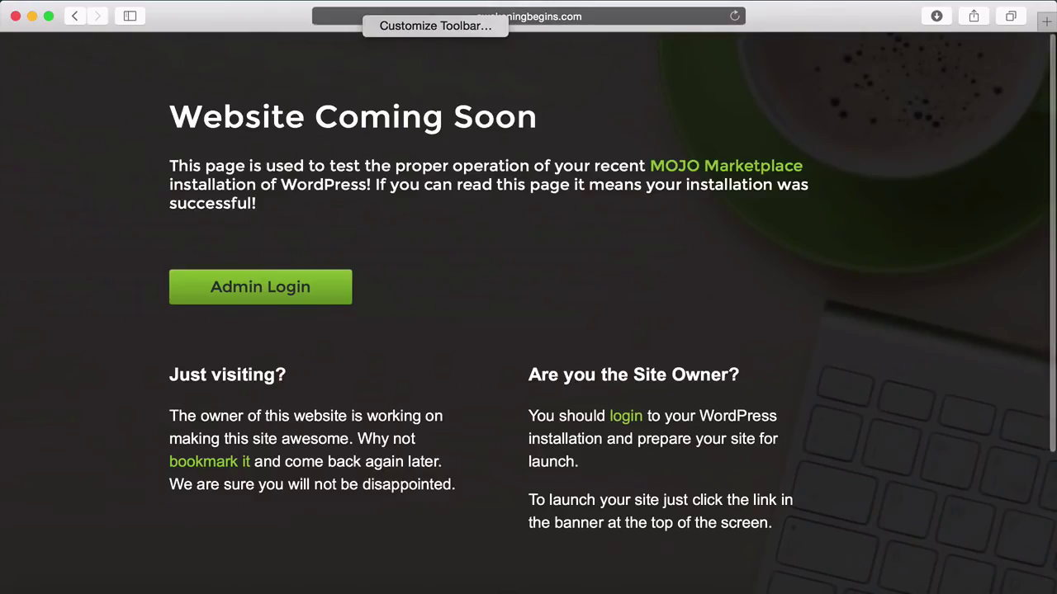
key(Escape)
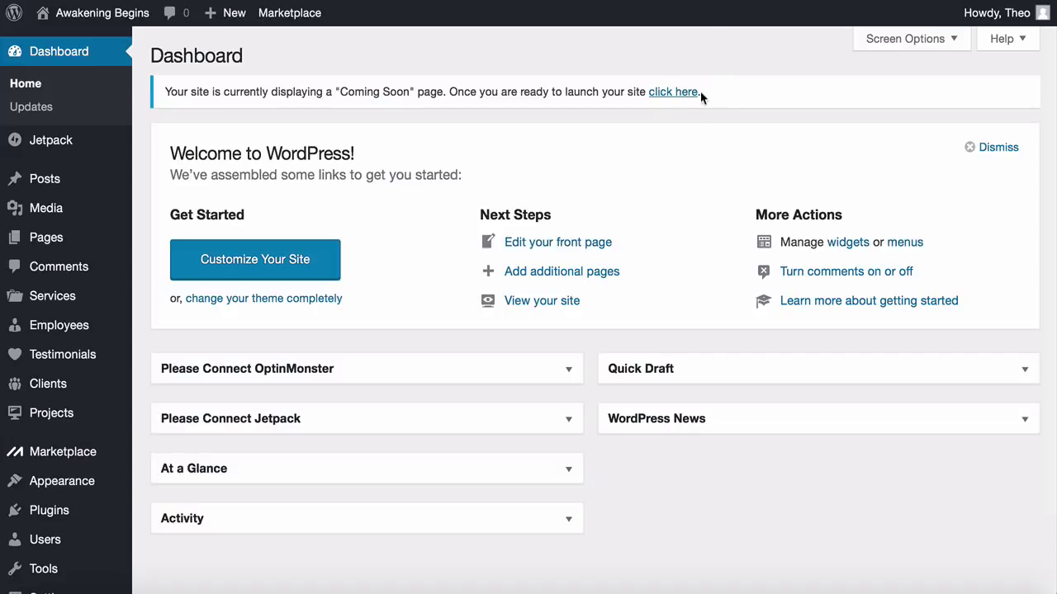
- Launch the site from the Coming Soon notice and reload awakeningbegins.com privately
click(673, 93)
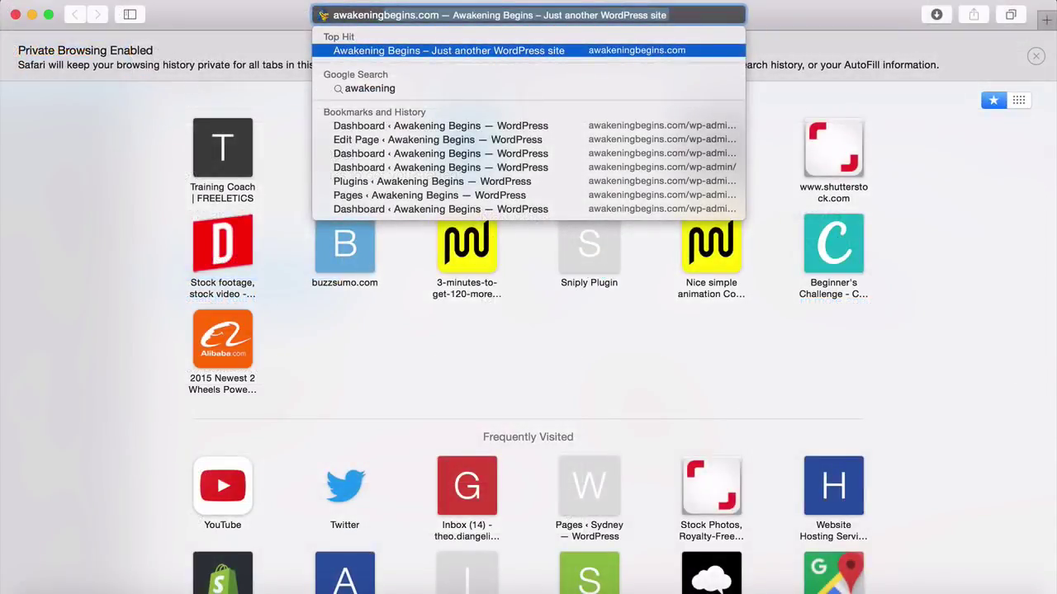
key(Return)
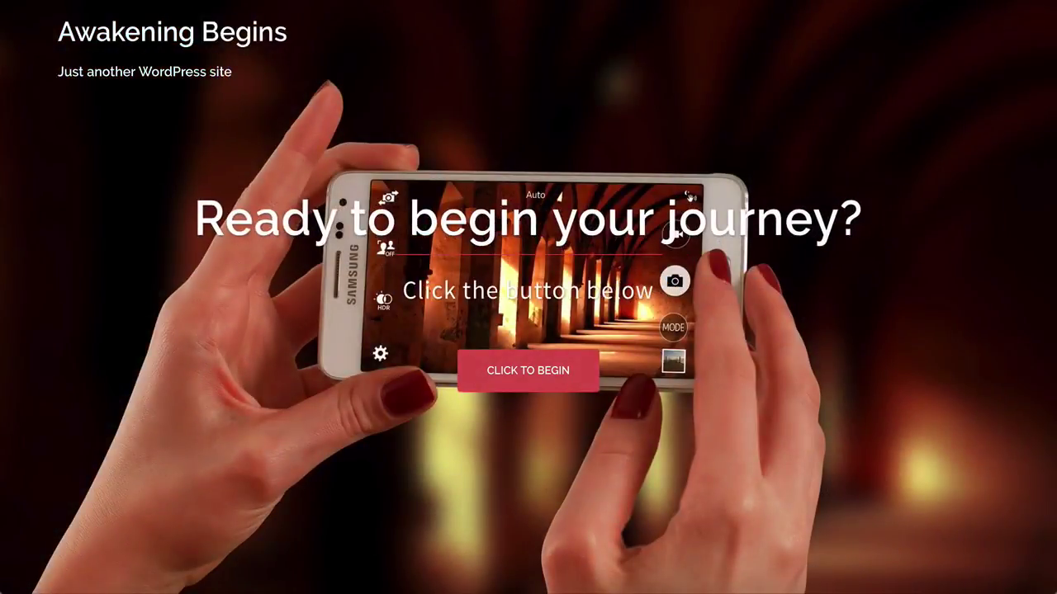
- Scroll the live homepage through the team, stats and testimonials sections
scroll(529, 297, down, 6)
scroll(528, 330, down, 2)
scroll(528, 330, down, 2)
scroll(529, 330, down, 6)
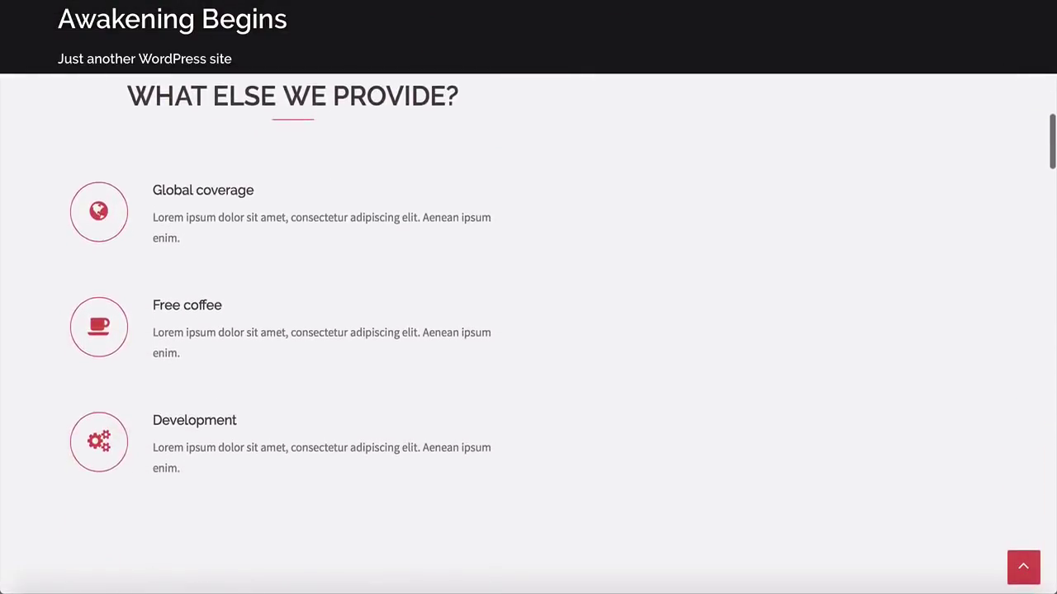
scroll(529, 331, down, 7)
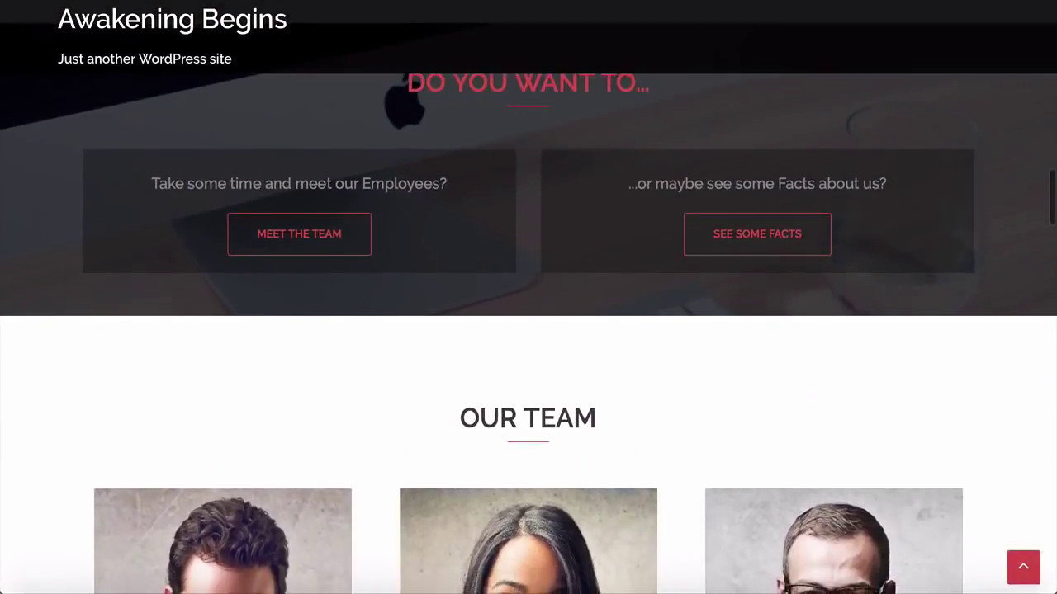
scroll(529, 330, down, 4)
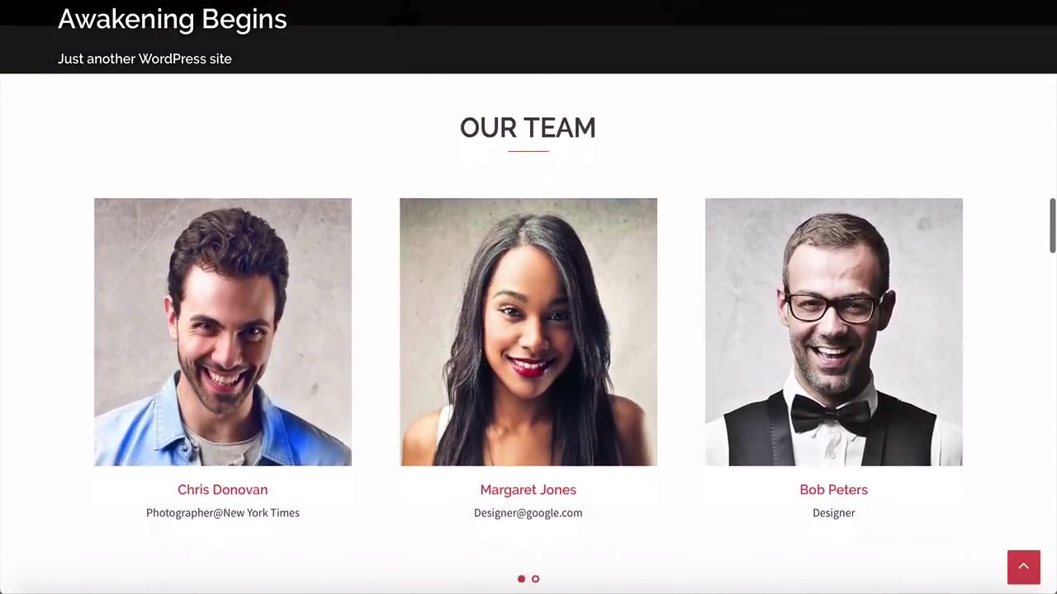
scroll(528, 330, down, 6)
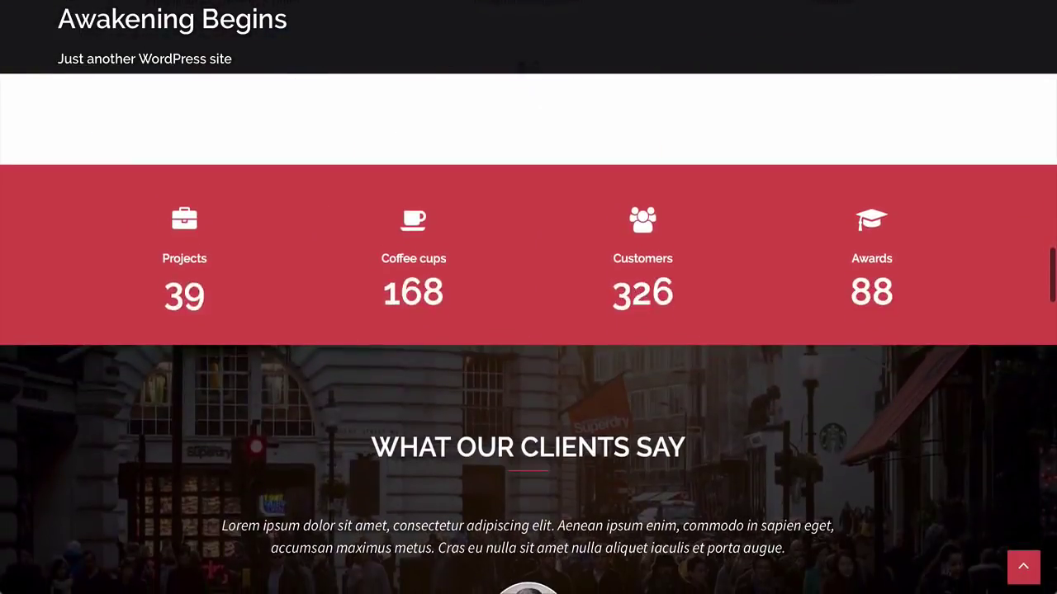
scroll(528, 330, down, 3)
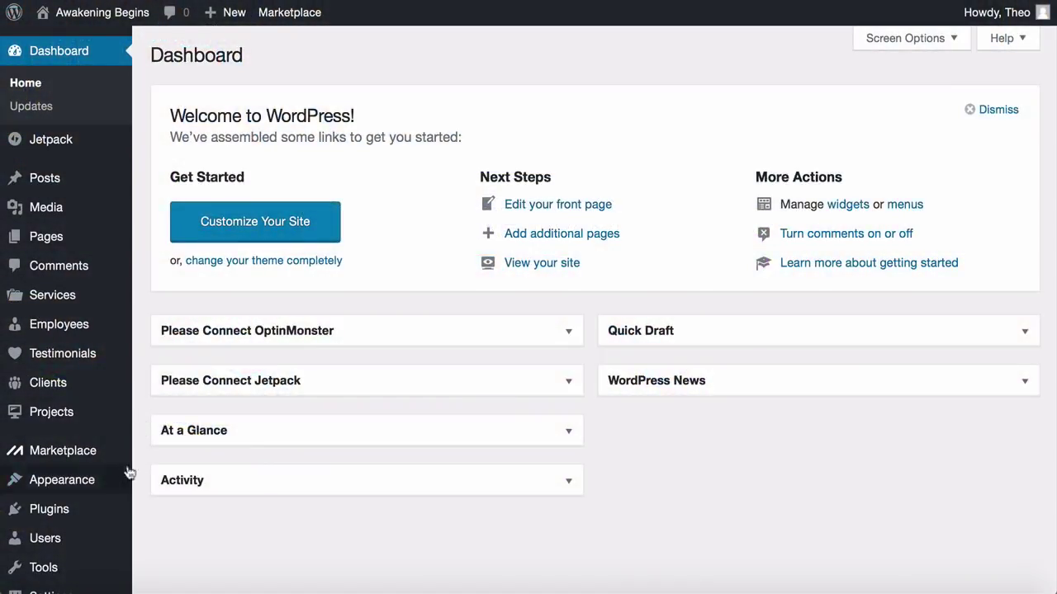
- Set the Site header type to 'No header (only menu)' and Save & Publish
mouse_move(100, 479)
click(169, 387)
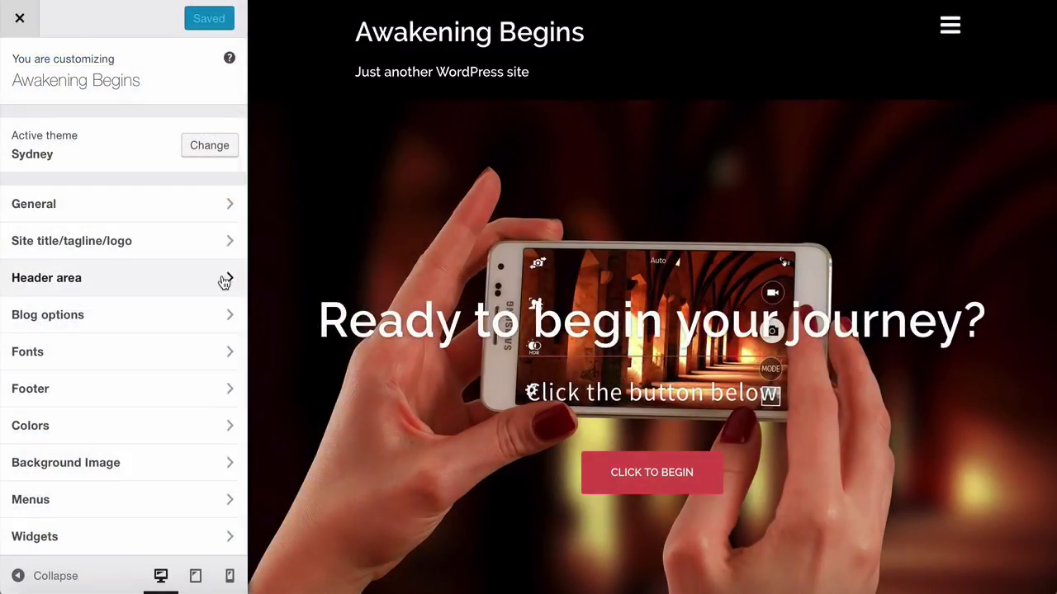
click(224, 276)
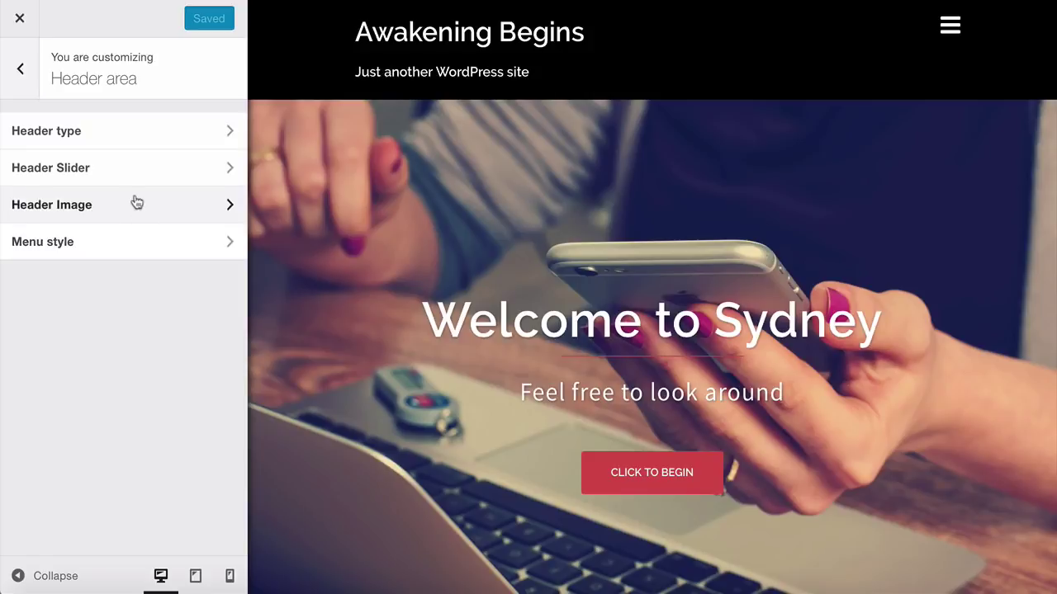
click(130, 143)
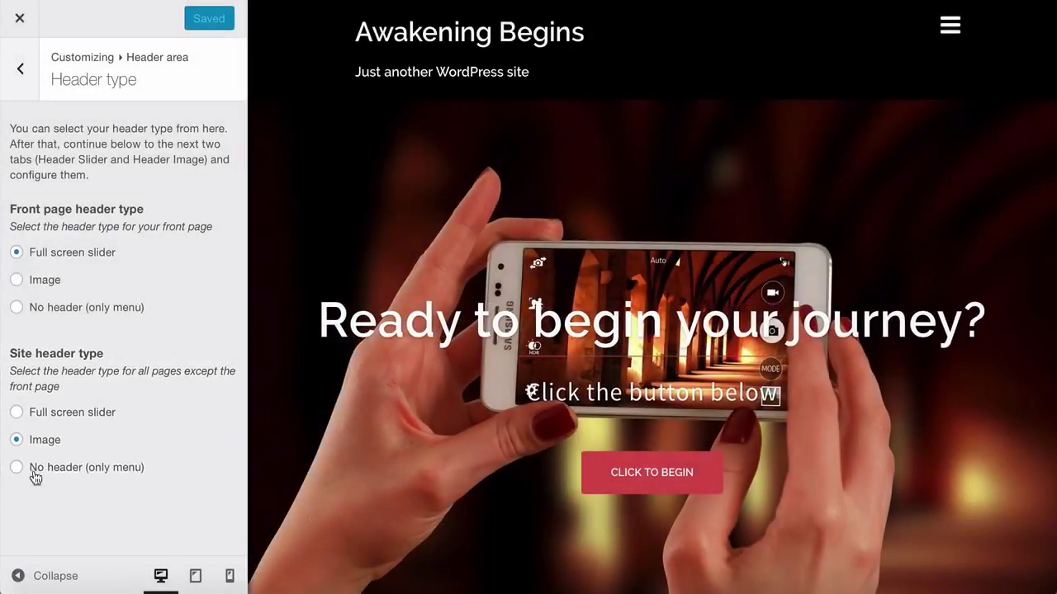
click(18, 468)
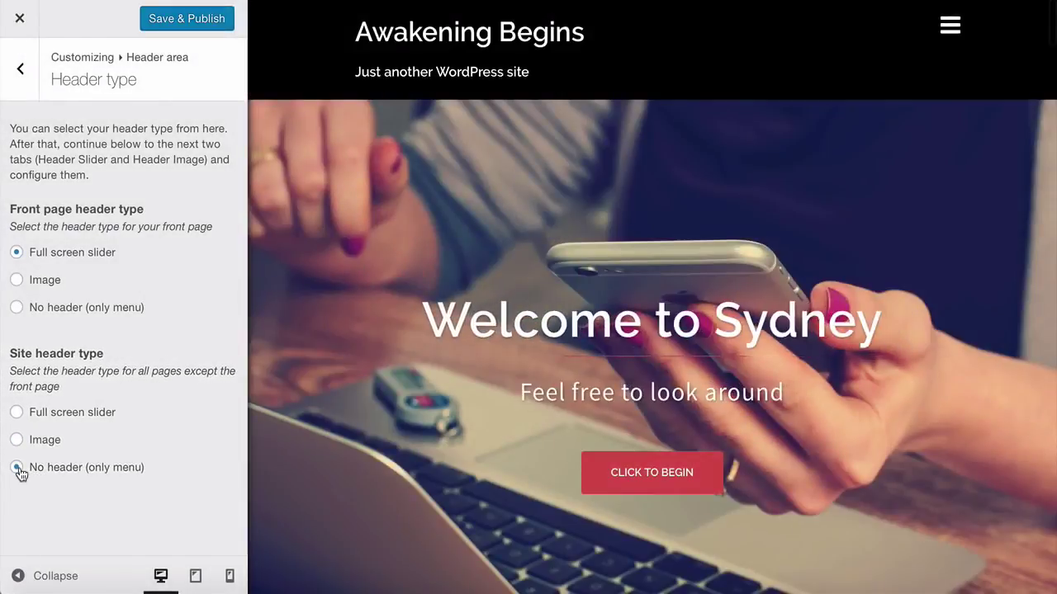
click(207, 20)
click(23, 73)
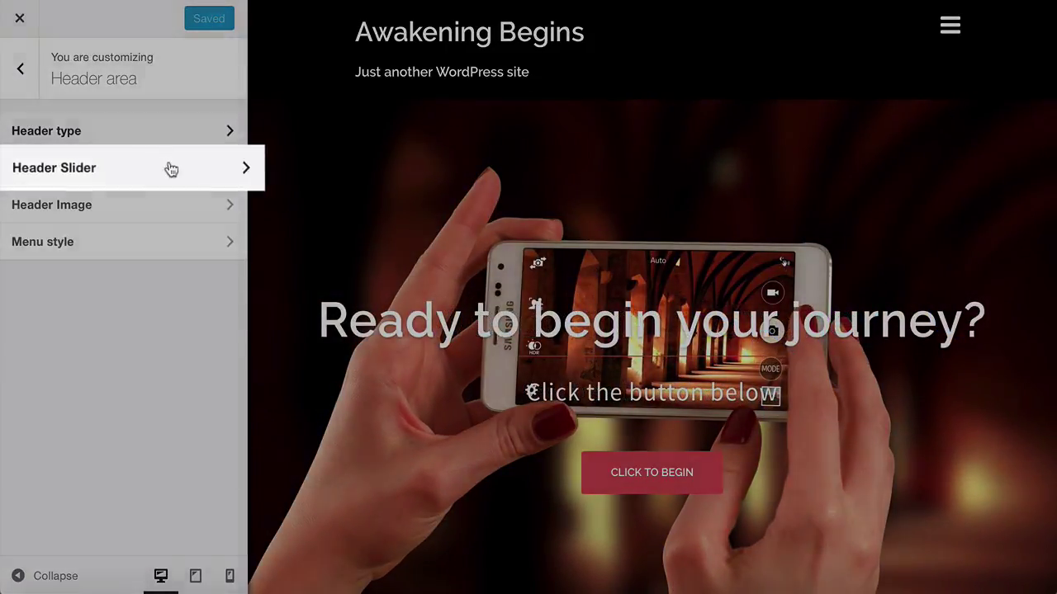
- Set the Header Slider speed to 5000 and tick 'Stop the text slider?'
click(171, 169)
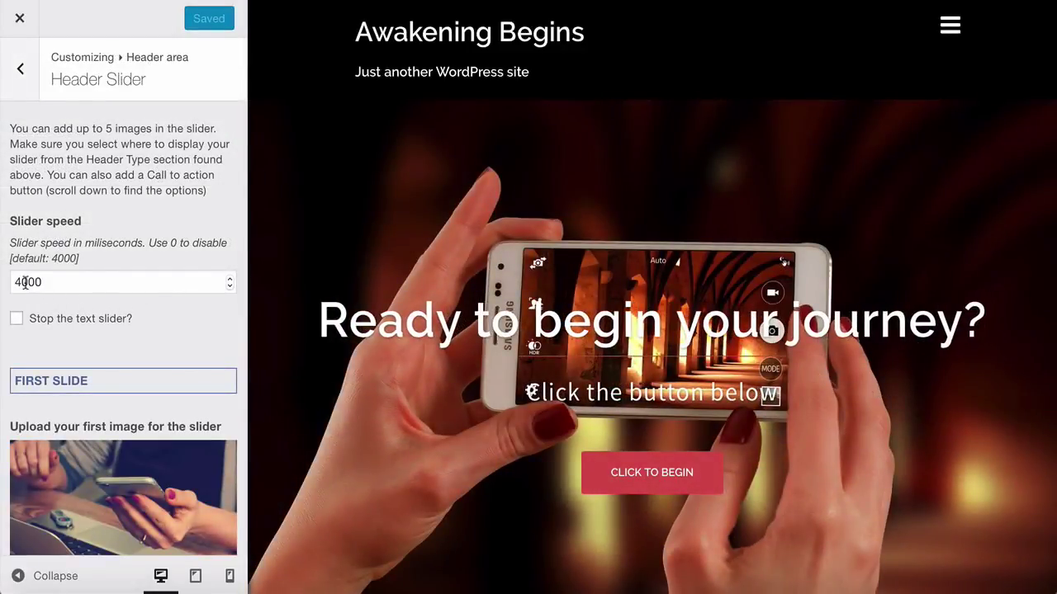
click(26, 282)
key(BackSpace)
text(5)
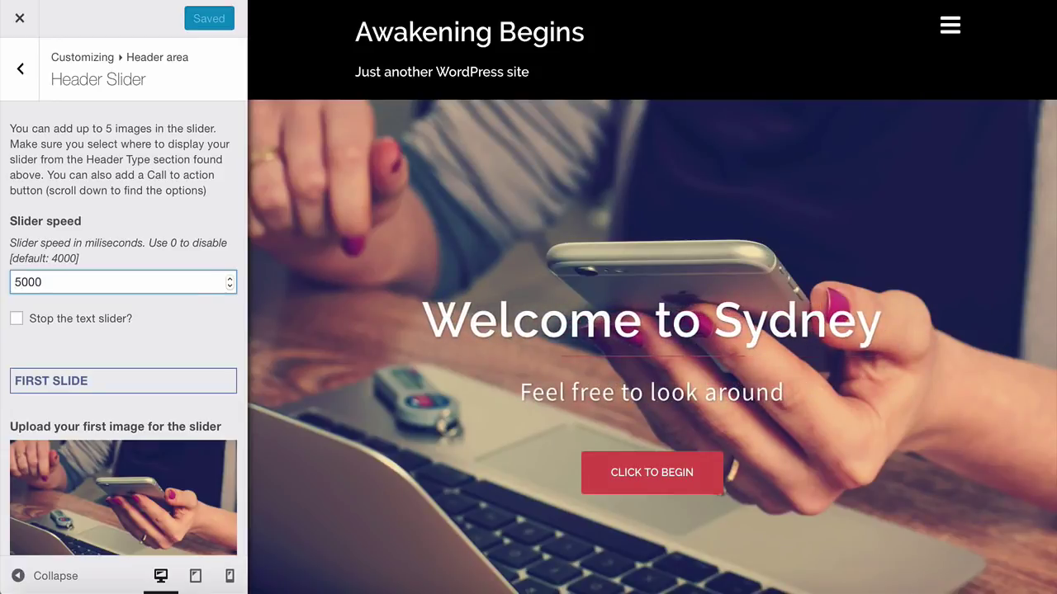
click(17, 320)
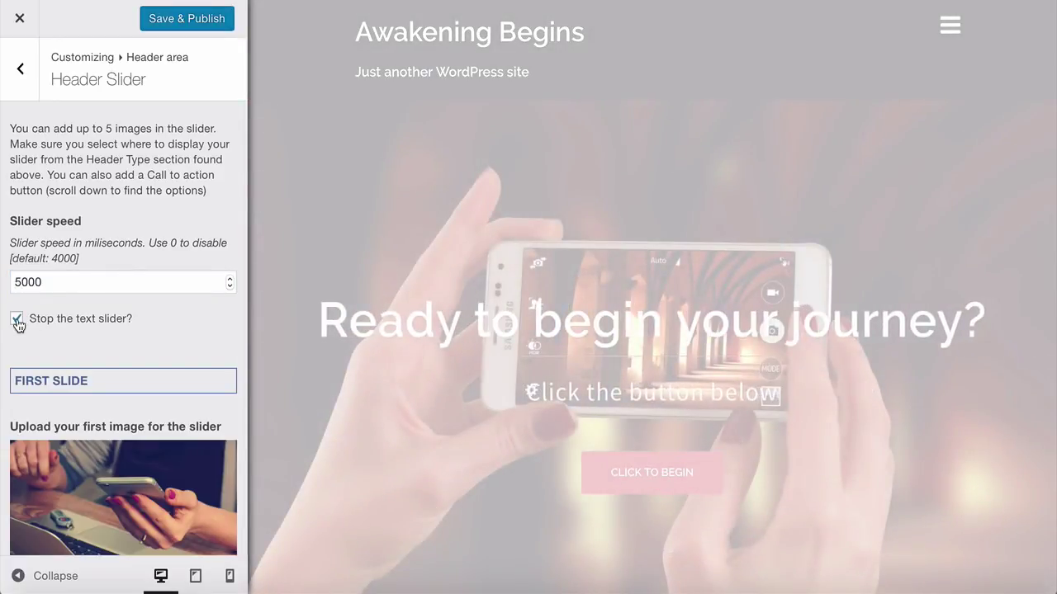
scroll(193, 321, down, 3)
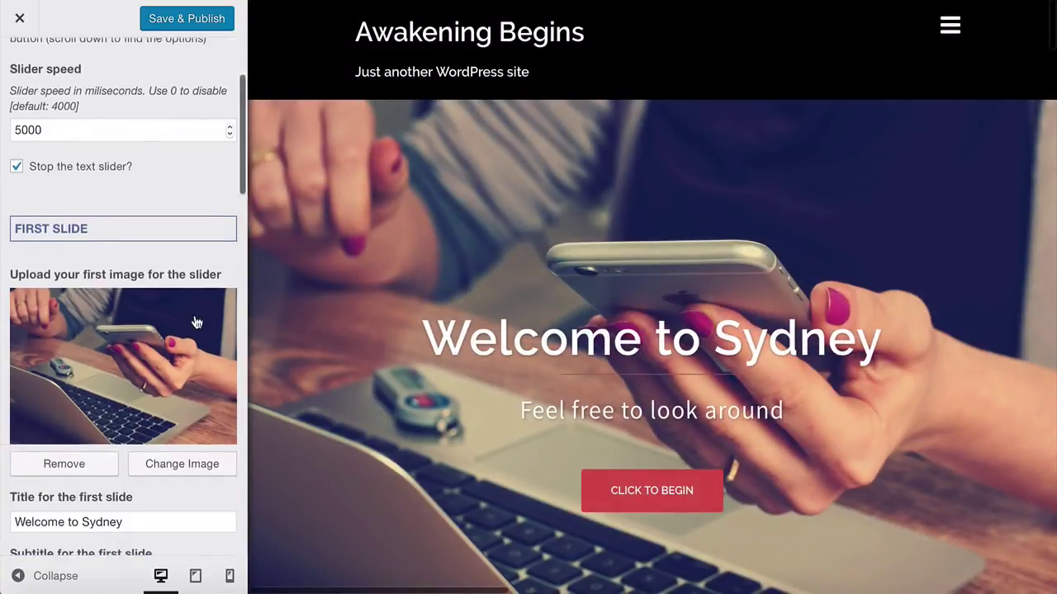
scroll(197, 322, down, 5)
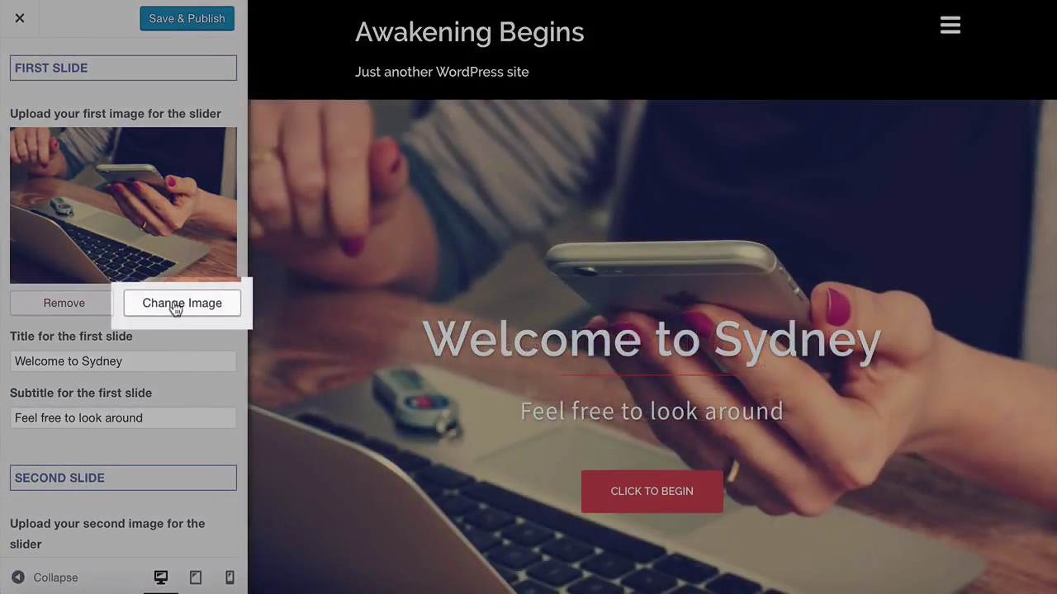
- Upload Header Image 1.jpg and use it as the first slide's image
click(175, 305)
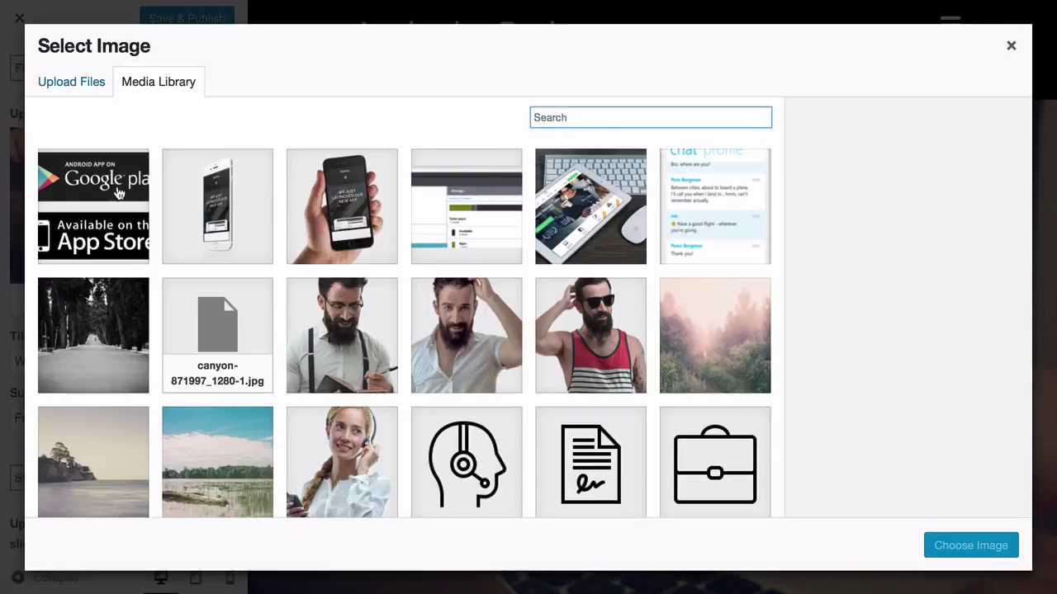
click(136, 200)
click(198, 206)
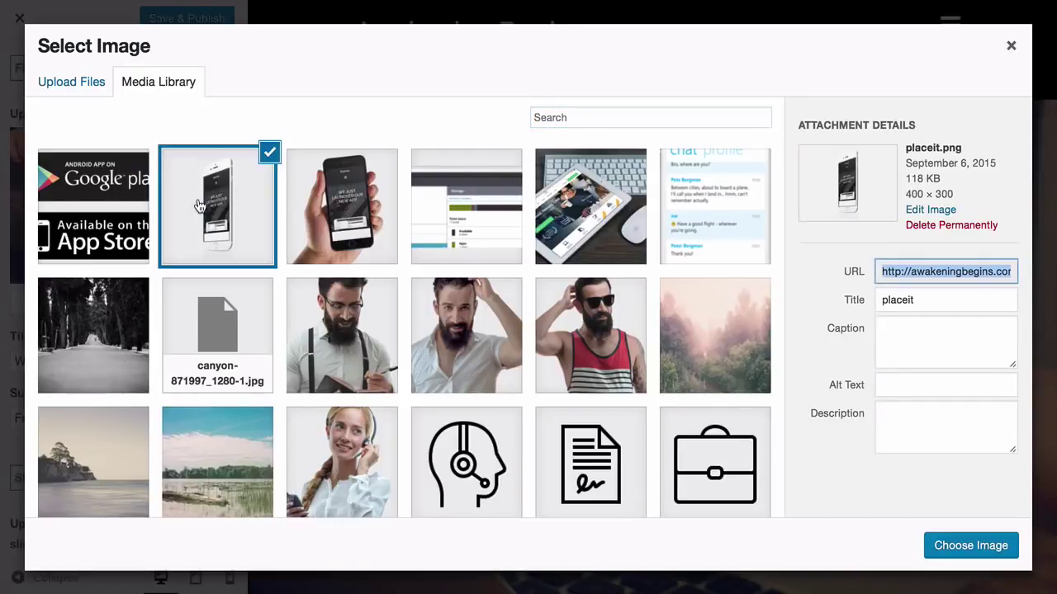
click(121, 199)
click(118, 198)
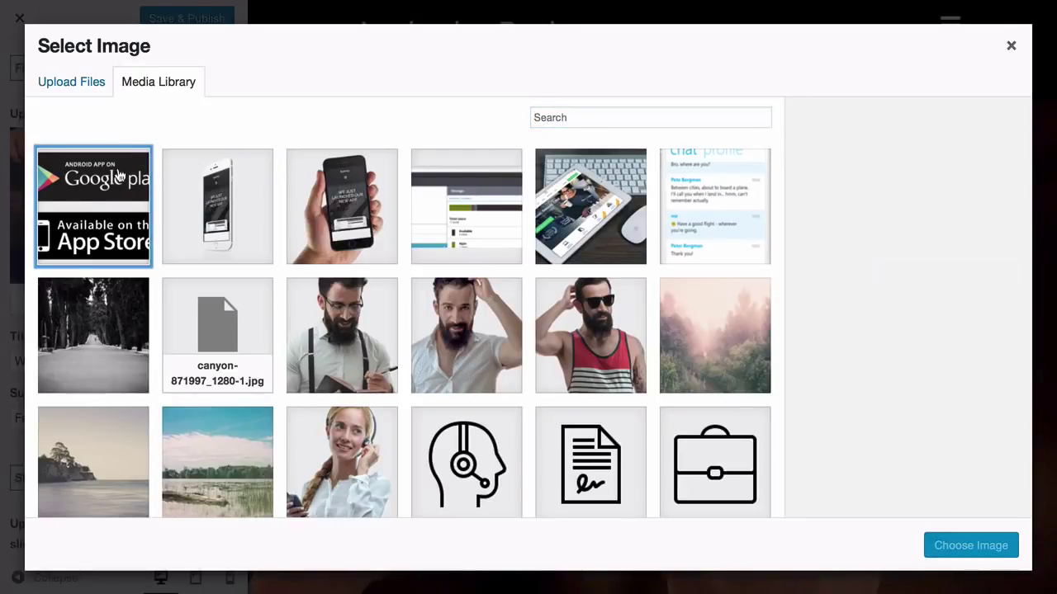
click(69, 86)
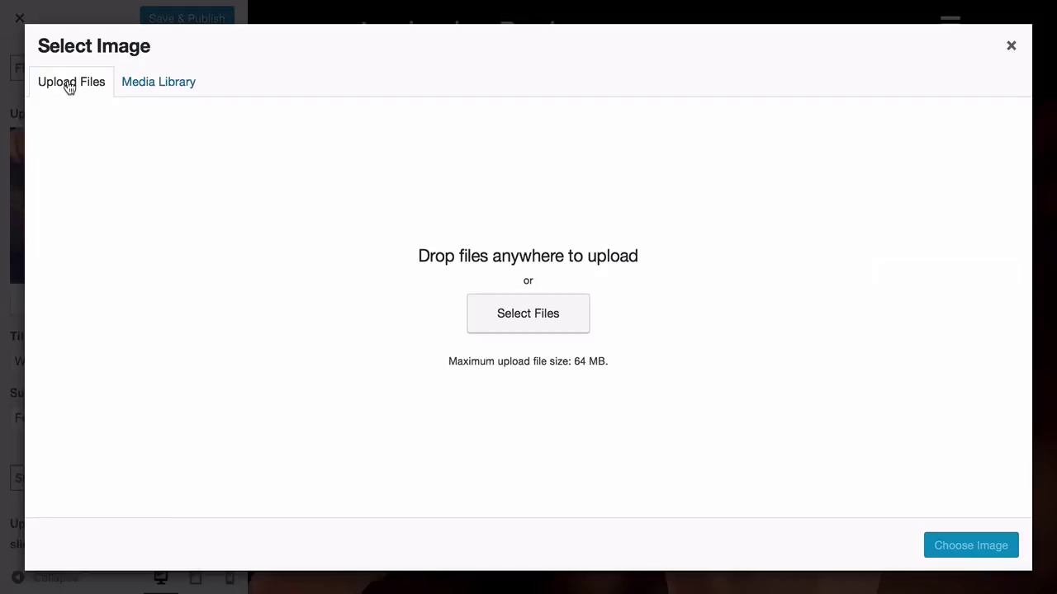
click(513, 321)
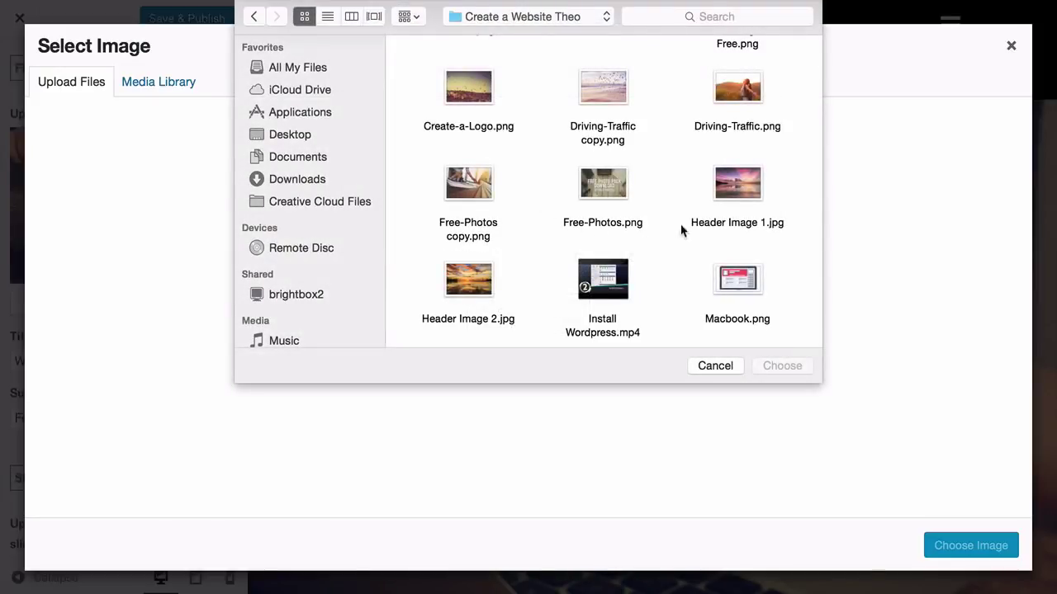
click(732, 187)
click(782, 366)
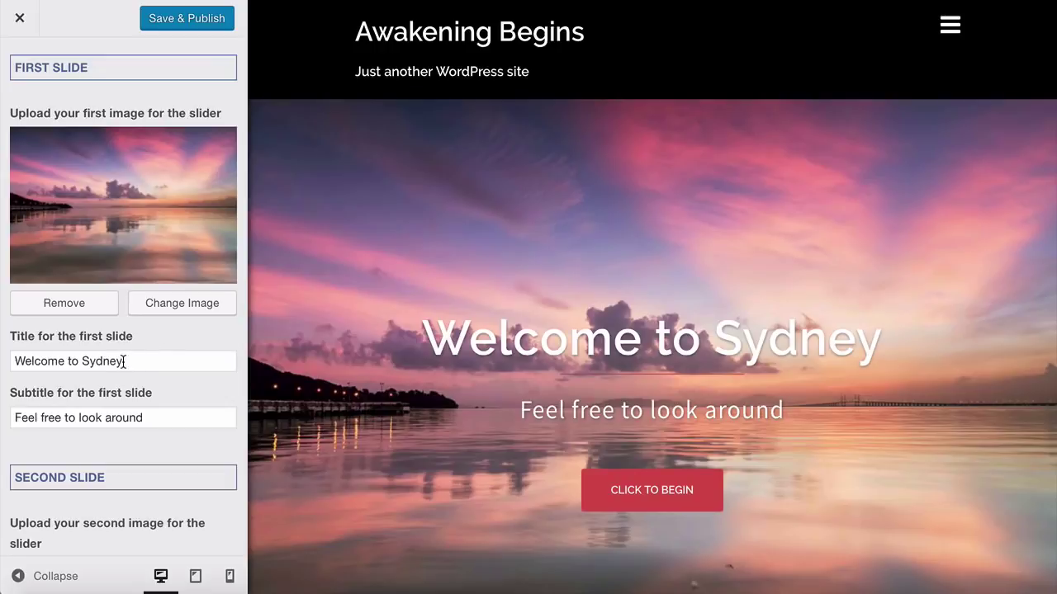
- Retitle the first slide 'Awakening' with the subtitle 'set your website apart'
drag(124, 361, 9, 364)
key(BackSpace)
text(Awakening)
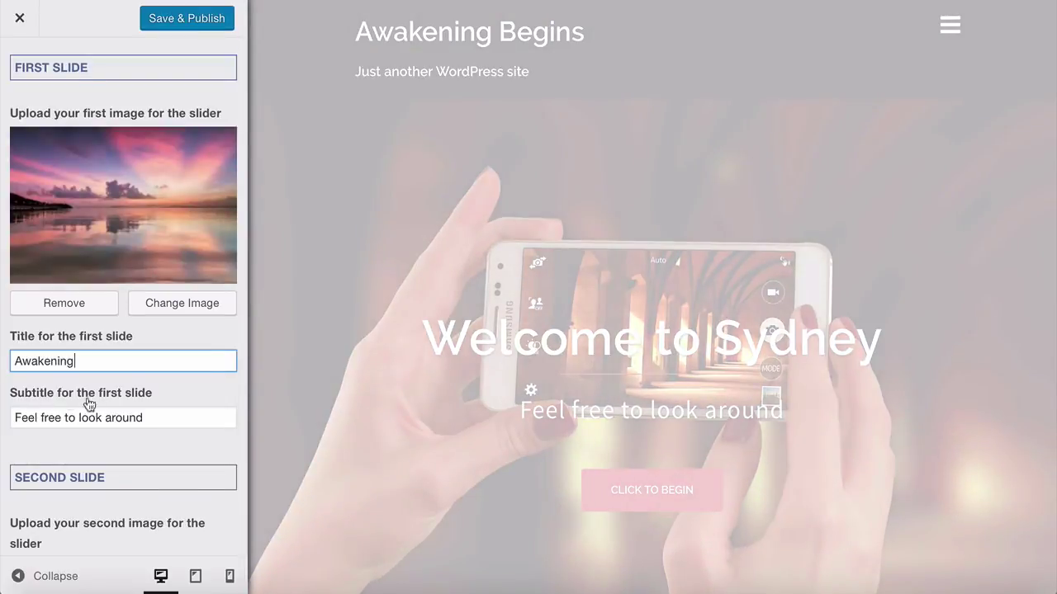
click(146, 417)
drag(146, 417, 13, 418)
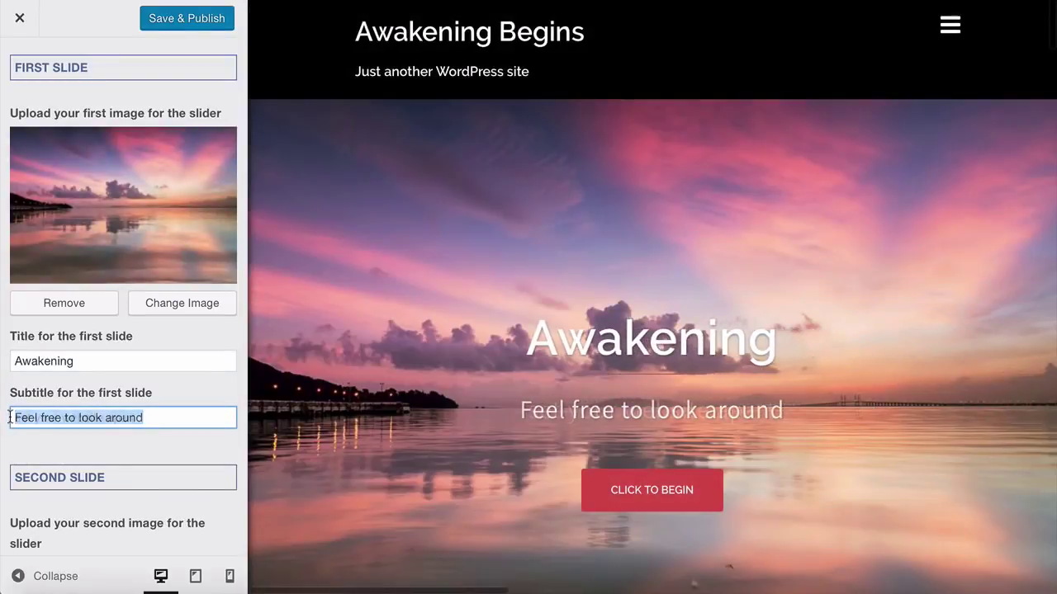
text(set your website apart)
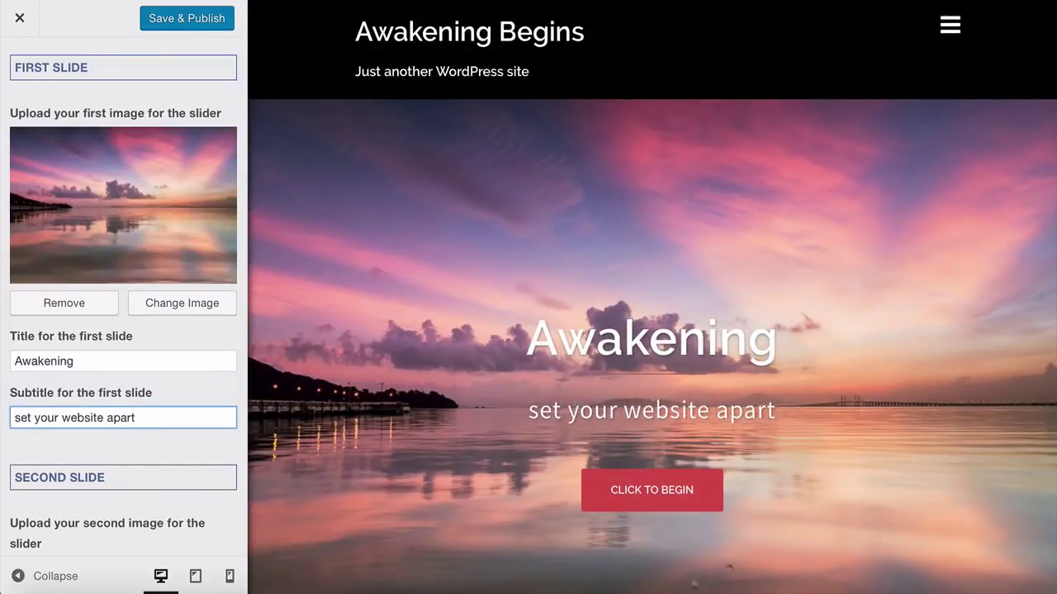
scroll(208, 440, down, 5)
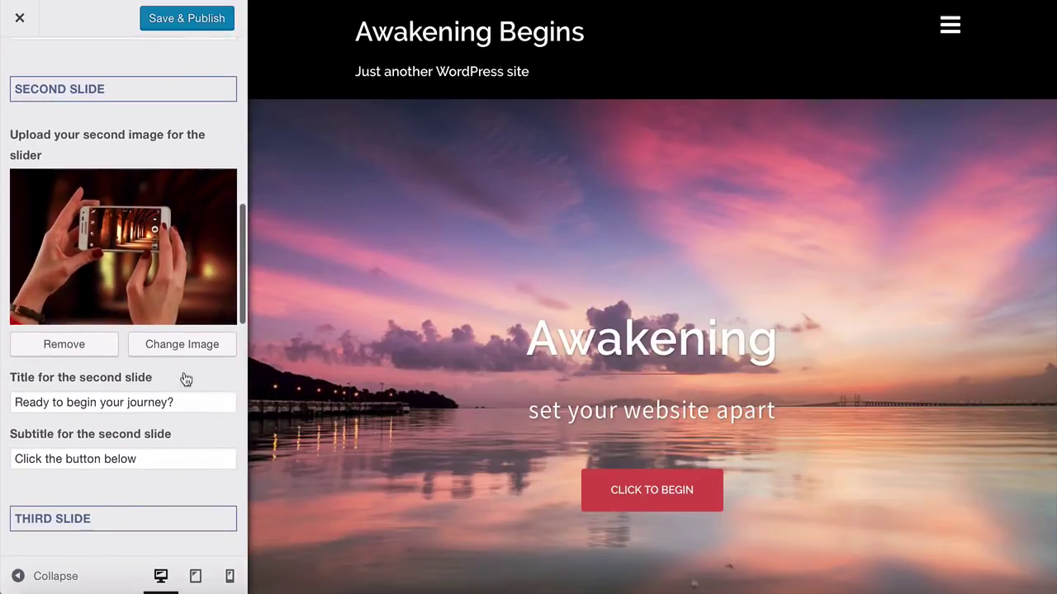
- Upload Header Image 2.jpg and use it as the second slide's image
click(177, 346)
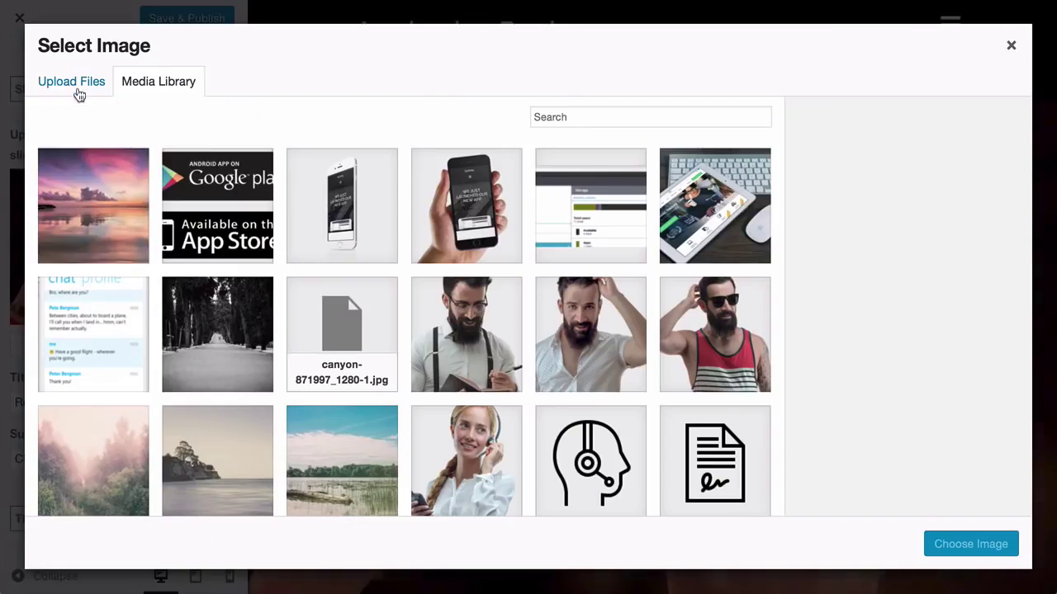
click(76, 81)
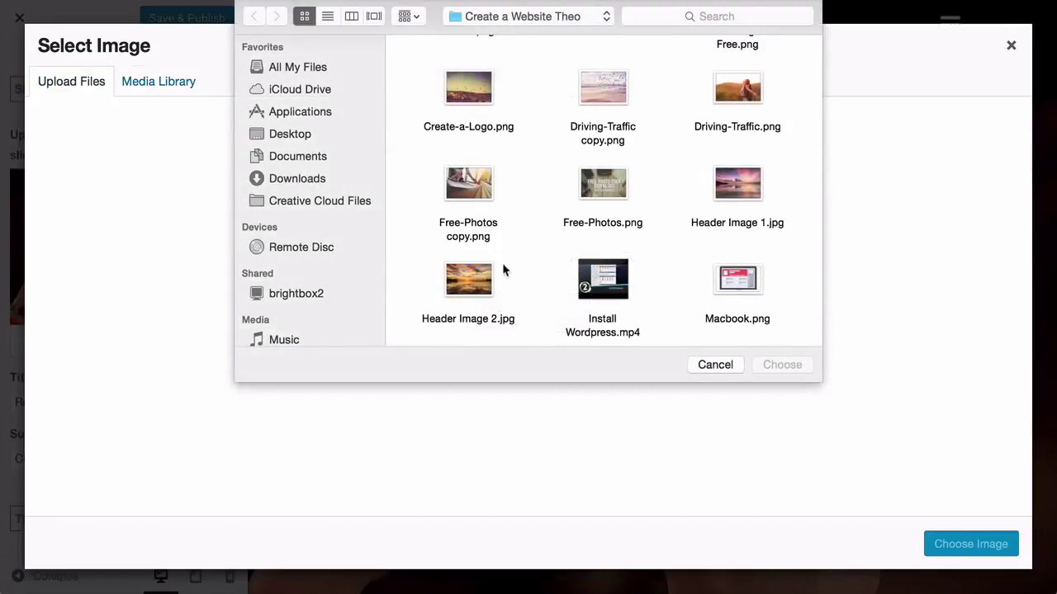
click(479, 281)
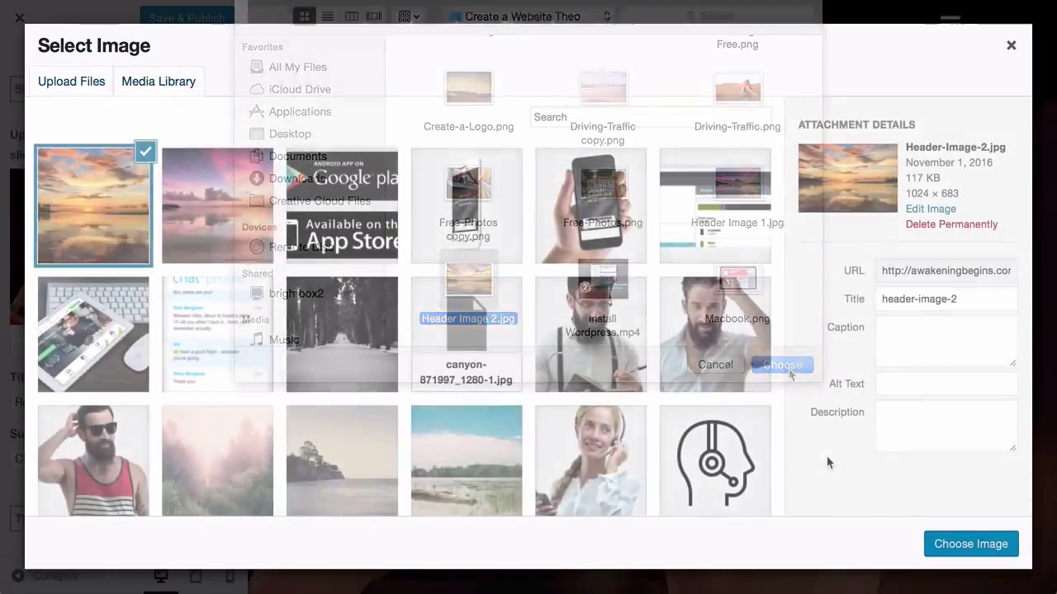
click(958, 546)
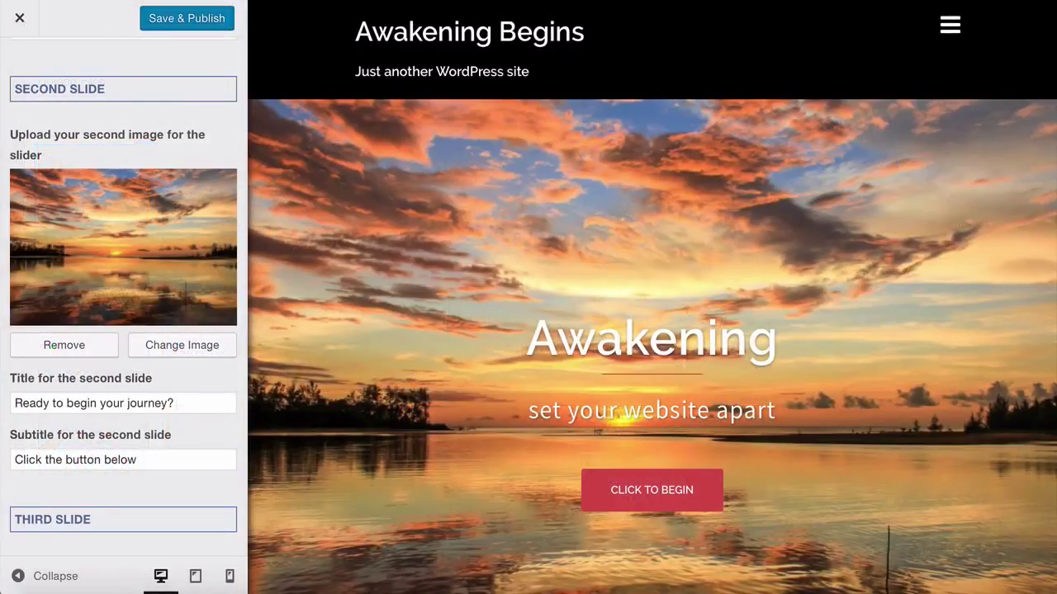
- Retitle the second slide 'Awakening' with the subtitle 'set your website apart'
drag(175, 403, 6, 407)
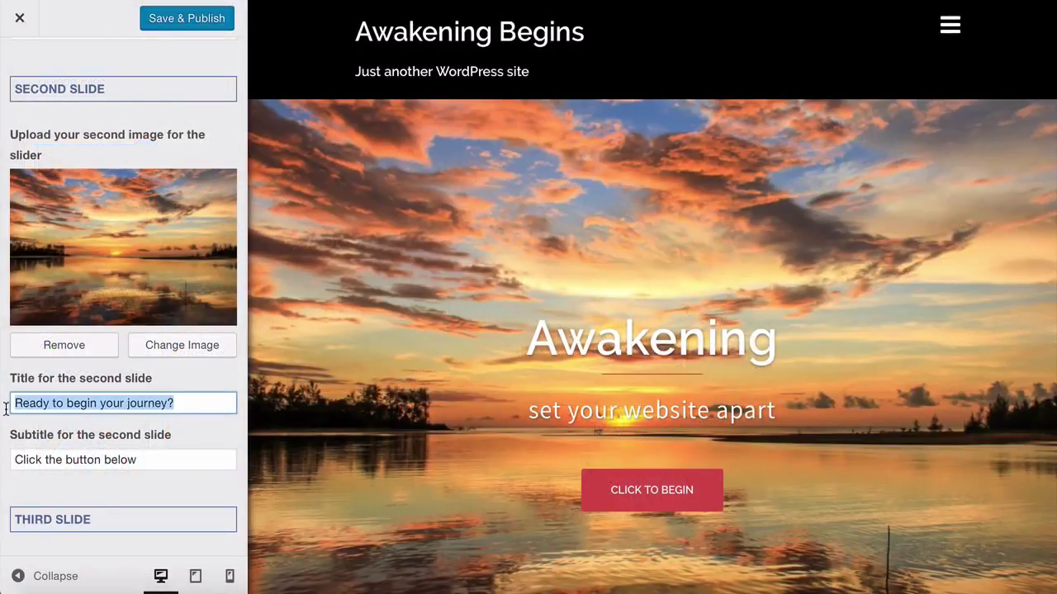
key(BackSpace)
text(Awakening)
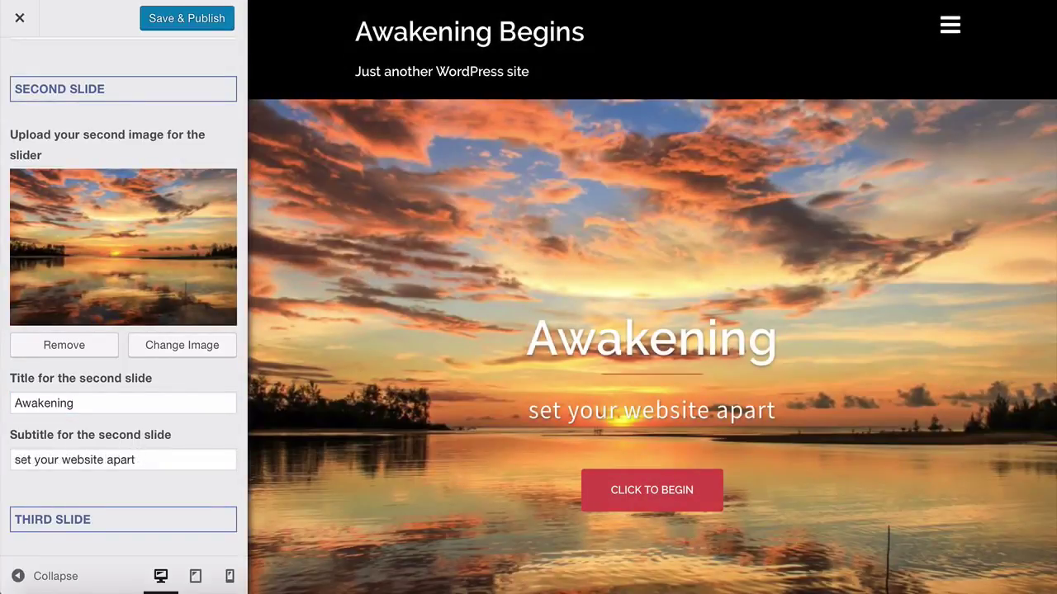
scroll(124, 314, down, 5)
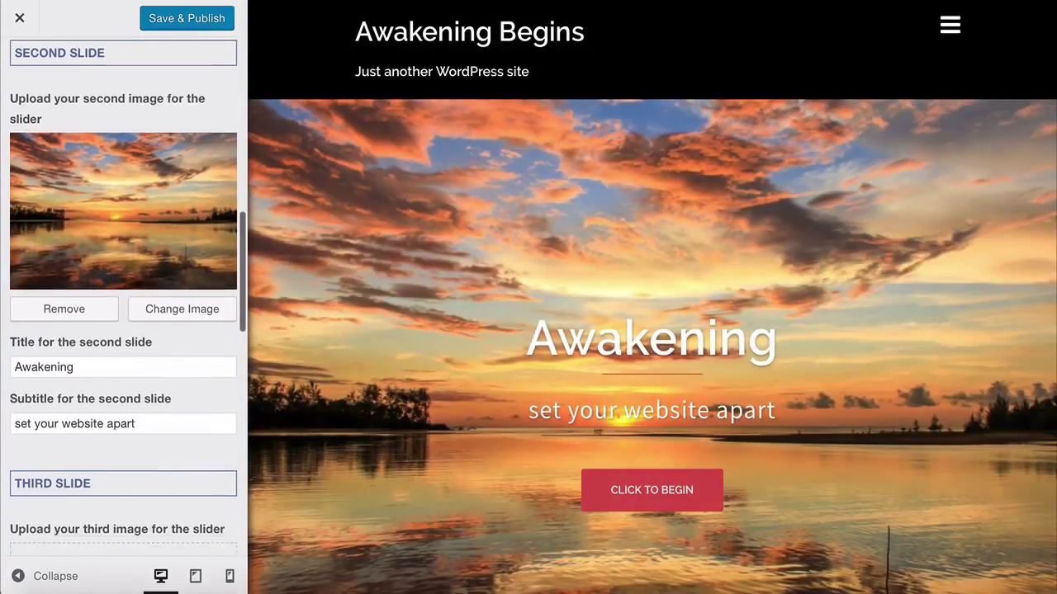
scroll(124, 314, down, 6)
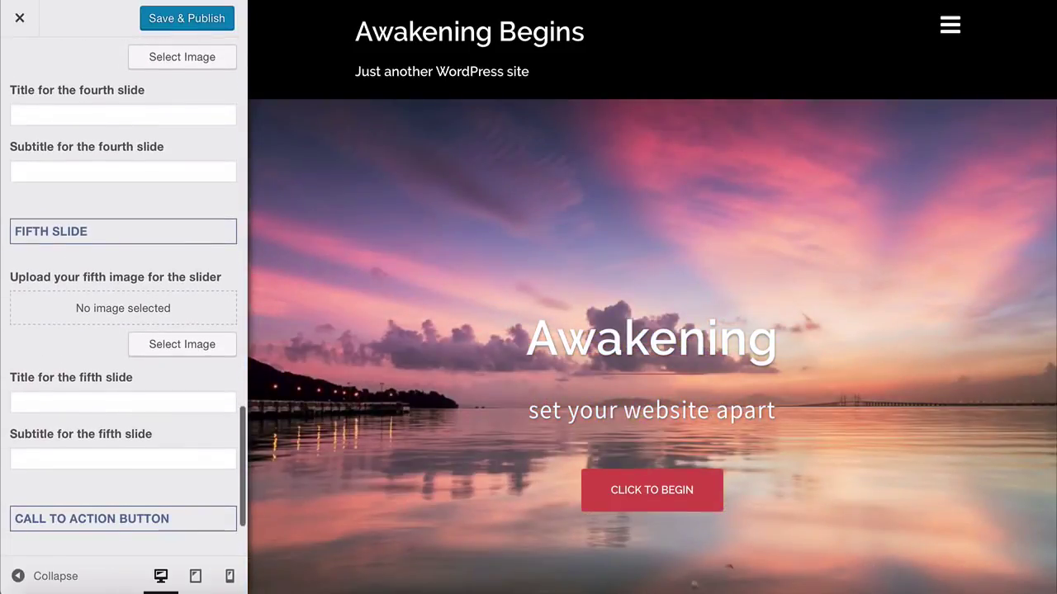
- Test the Click to Begin button in the preview, then close the Customizer for the Dashboard
scroll(124, 313, down, 2)
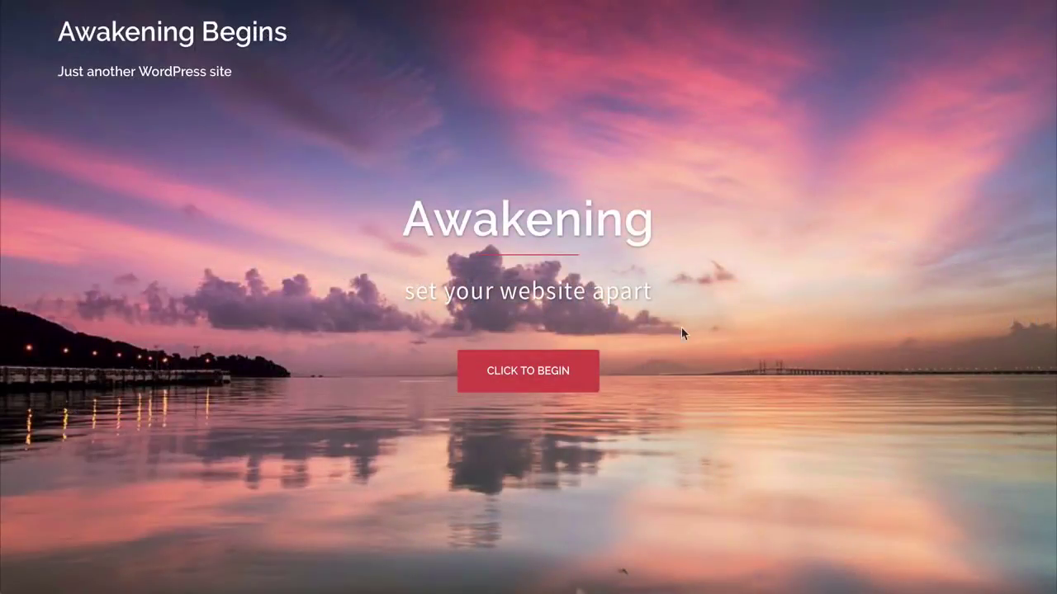
click(531, 384)
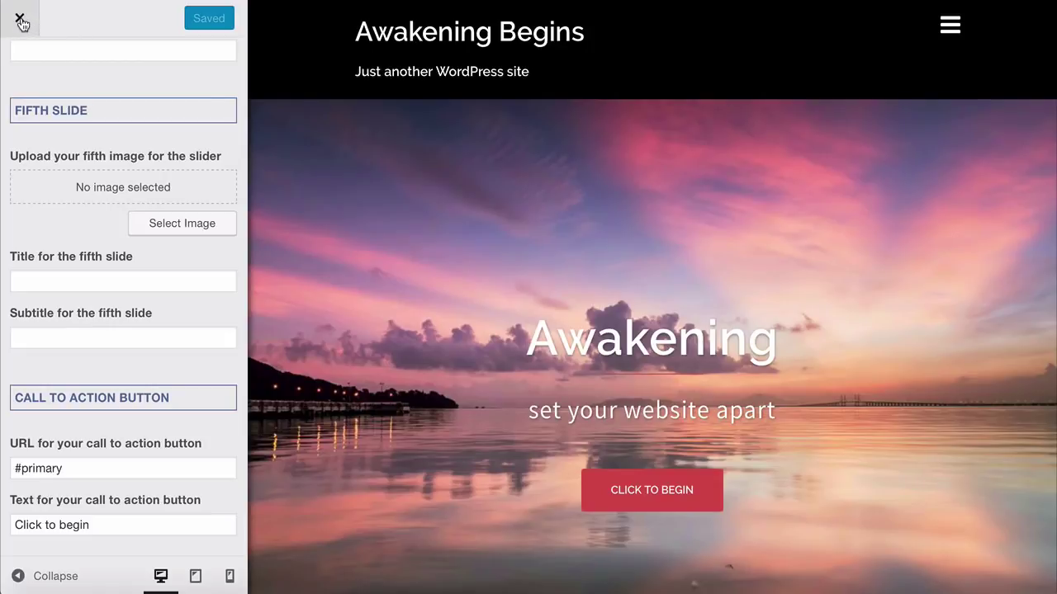
click(21, 23)
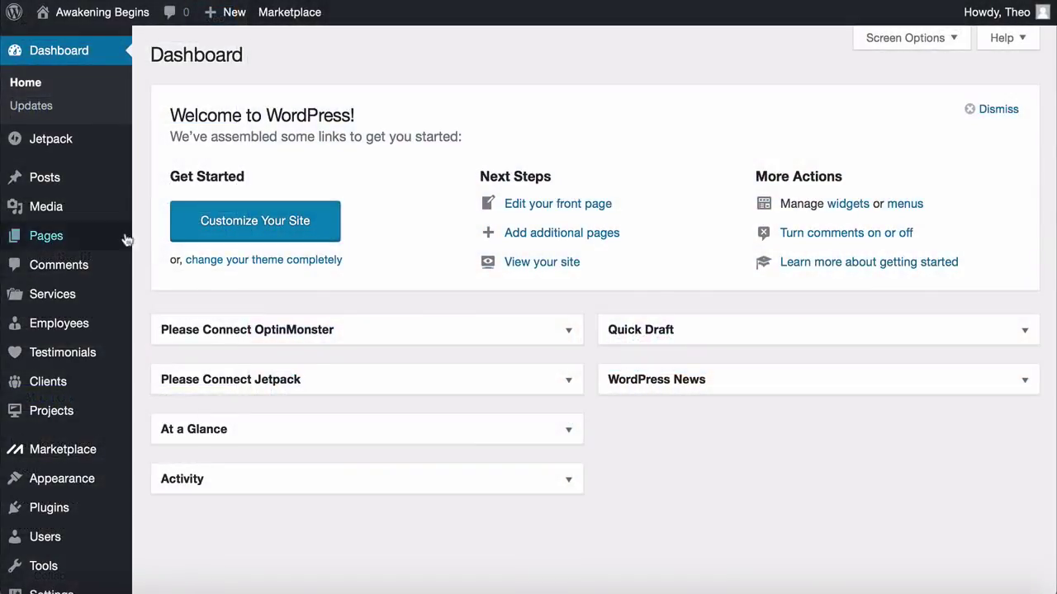
- Open the Demo 2 page for editing from the All Pages list
mouse_move(103, 245)
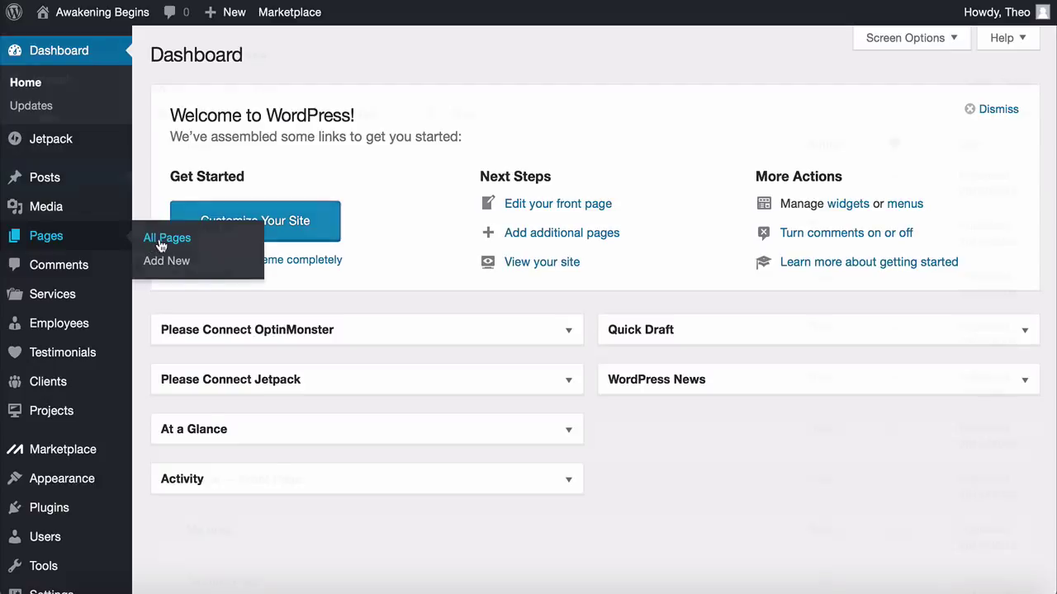
click(161, 246)
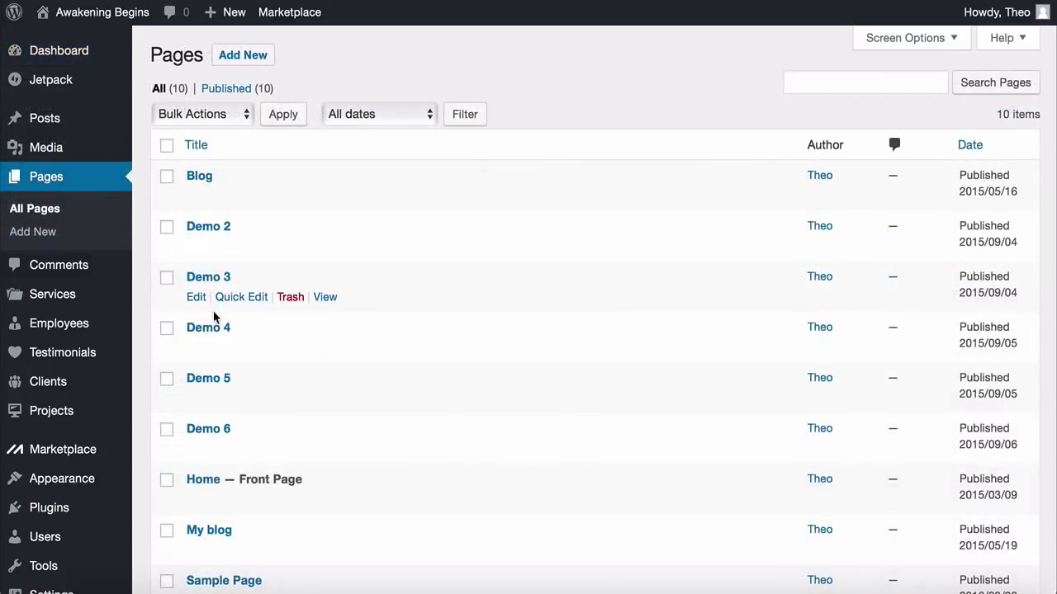
click(197, 247)
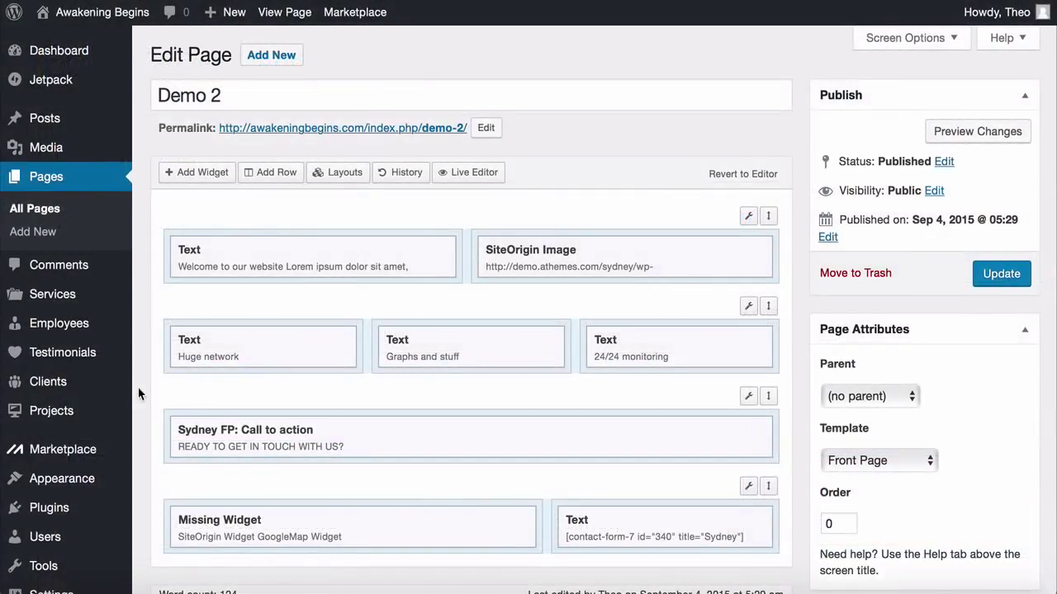
- Open the Customizer's Header area Menu style settings
mouse_move(118, 483)
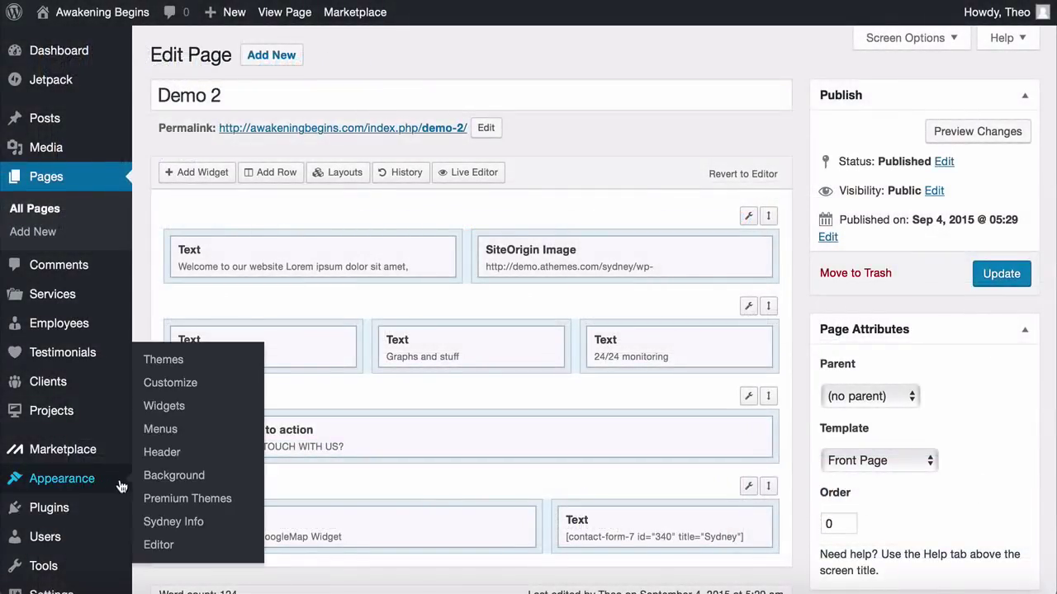
click(160, 388)
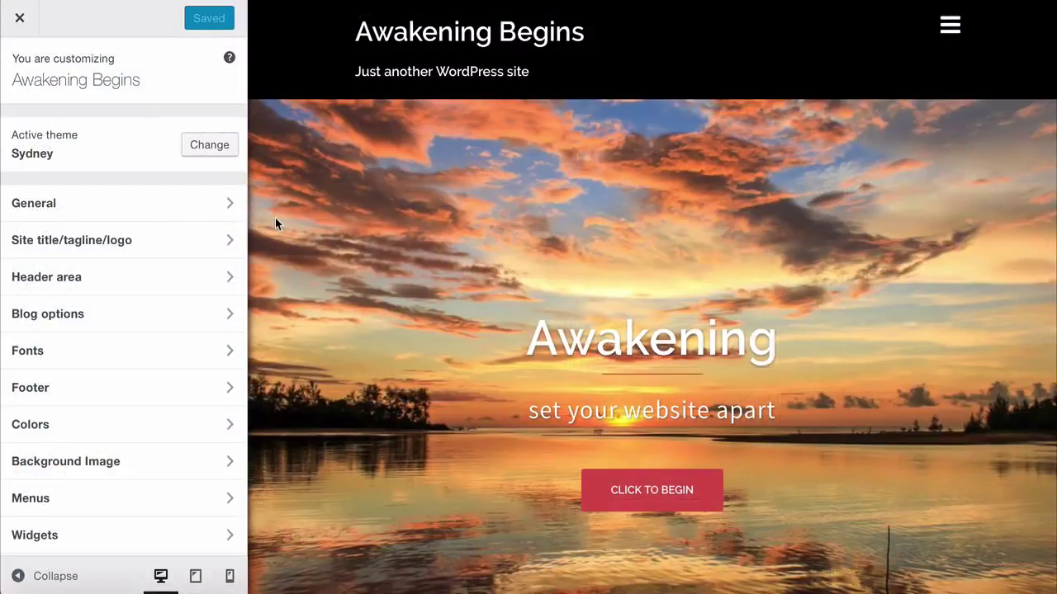
click(229, 282)
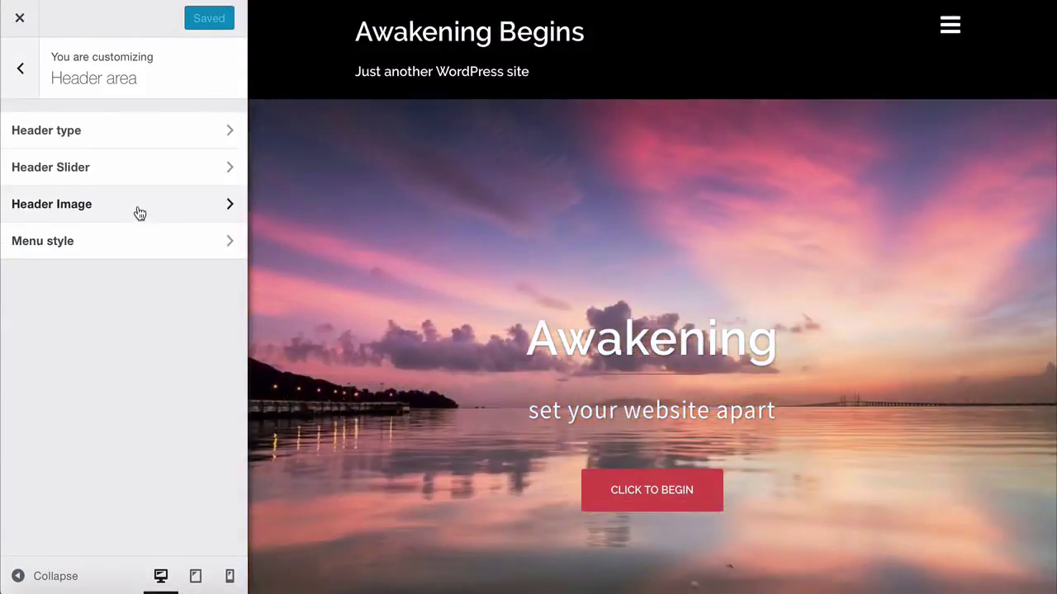
click(138, 212)
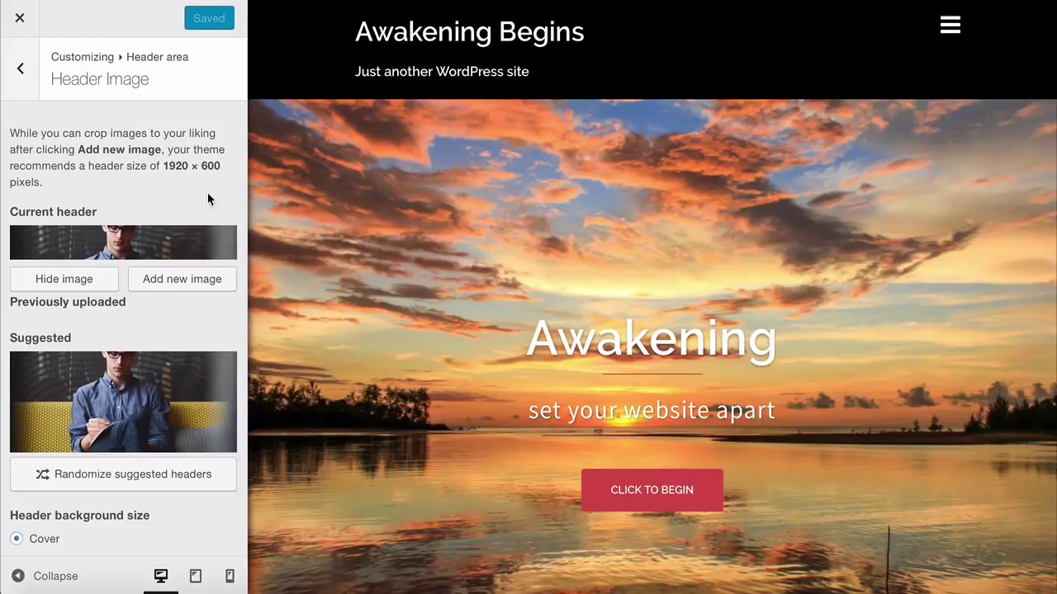
scroll(207, 193, down, 4)
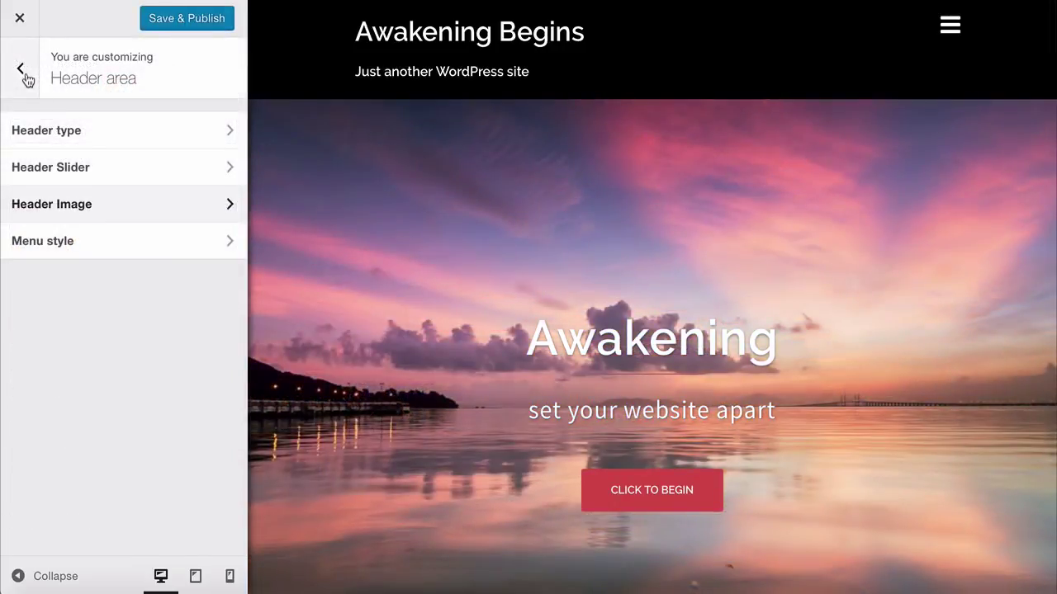
click(96, 249)
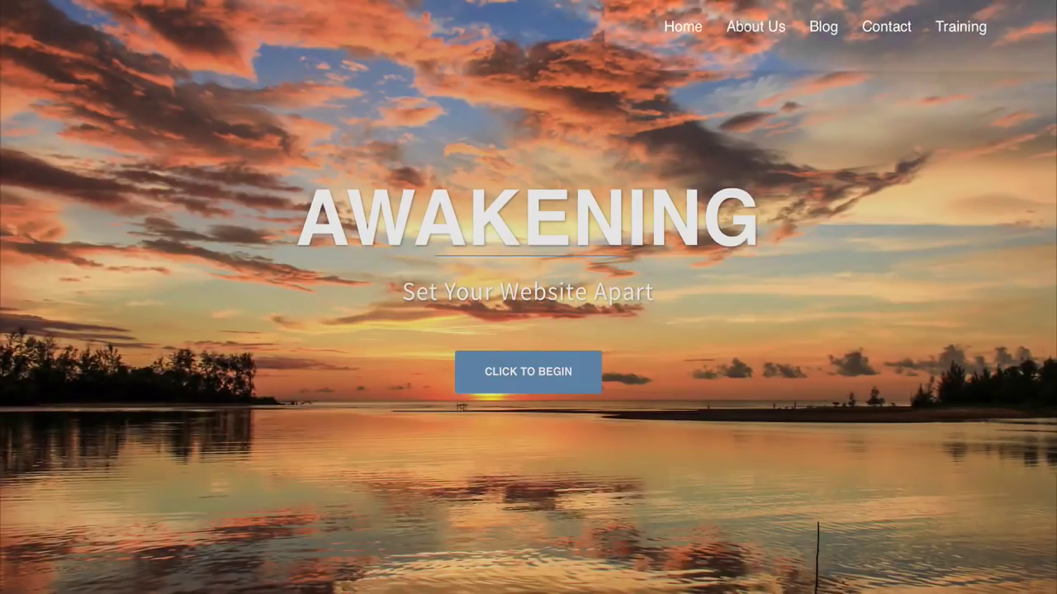
scroll(528, 297, down, 5)
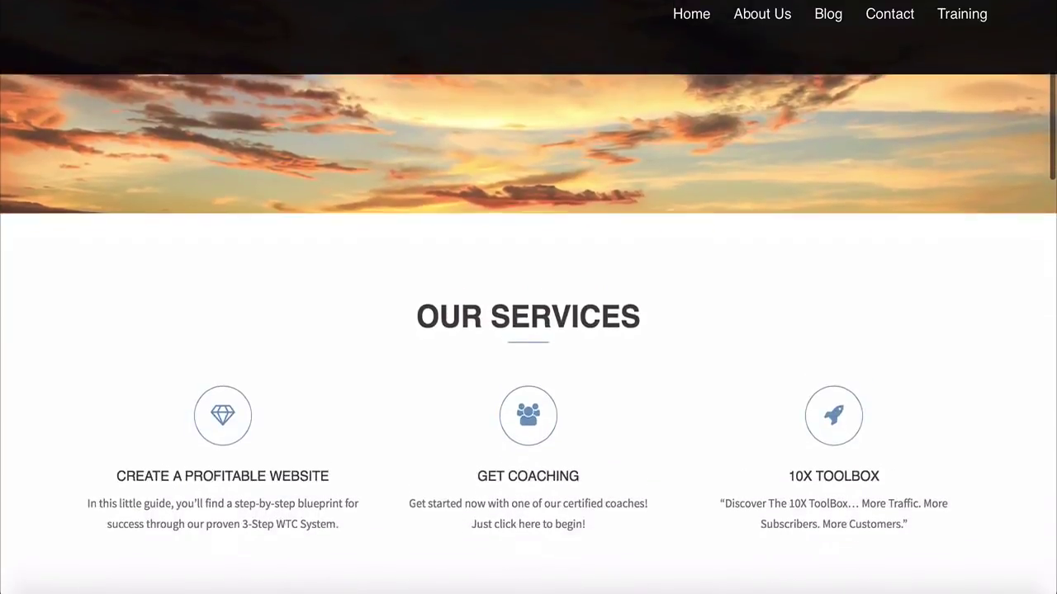
scroll(528, 330, down, 5)
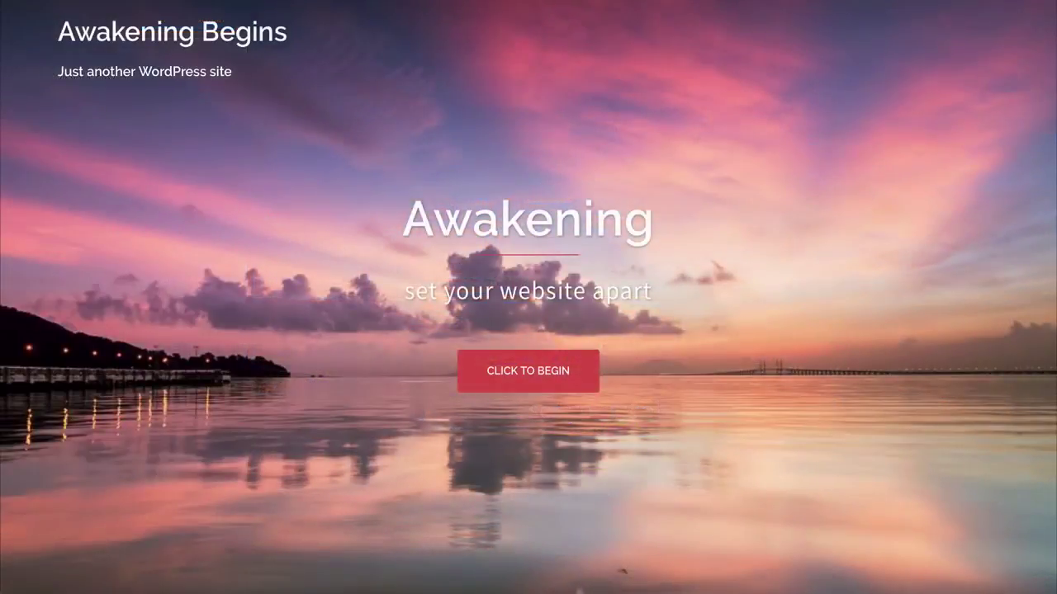
scroll(529, 330, down, 1)
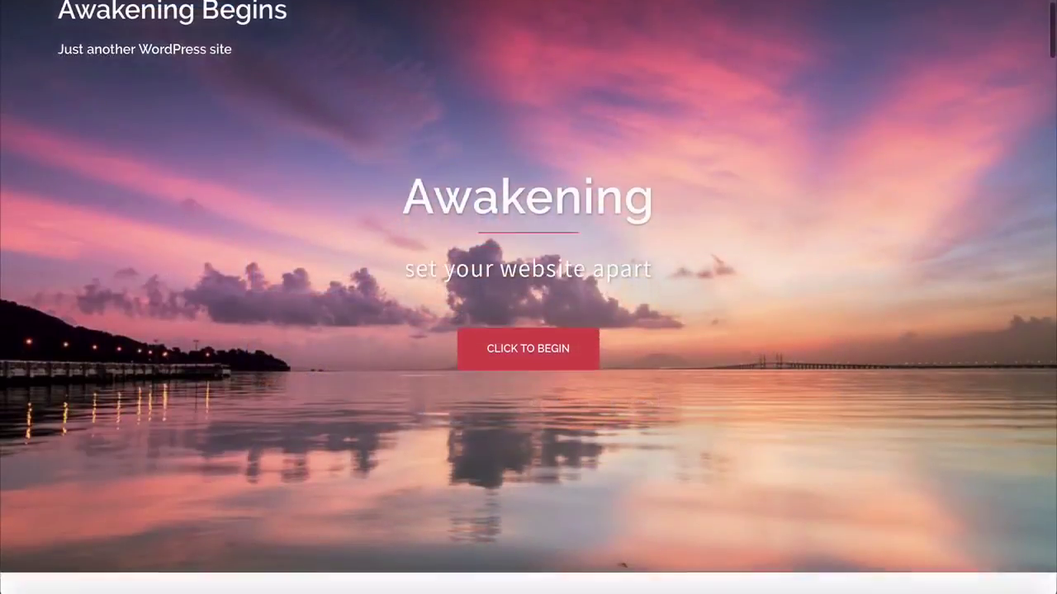
scroll(528, 330, down, 5)
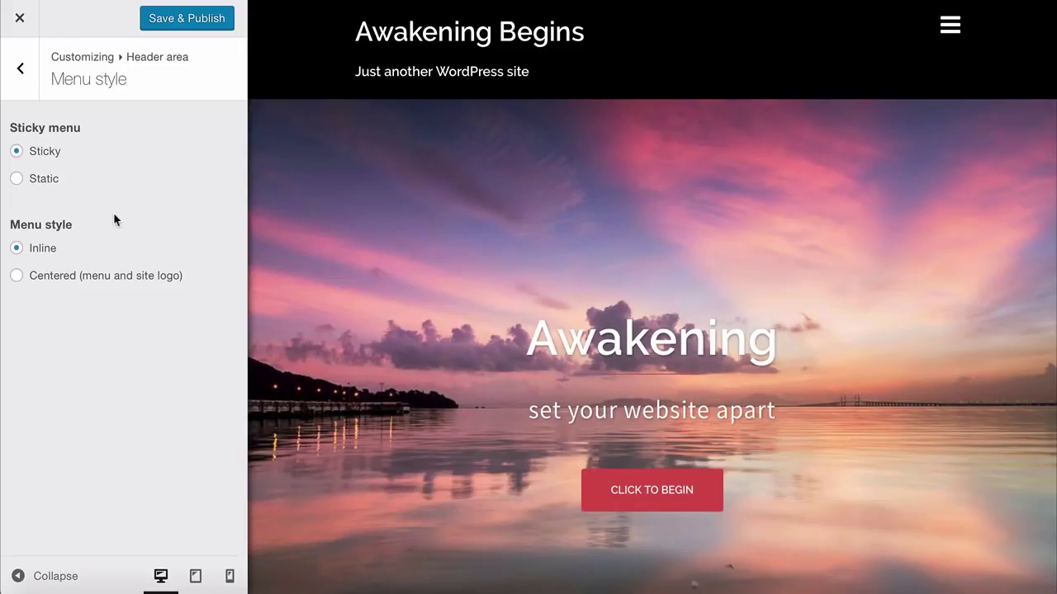
- Try the Centered menu style, keep Inline, publish it, and return to the top-level sections
click(18, 277)
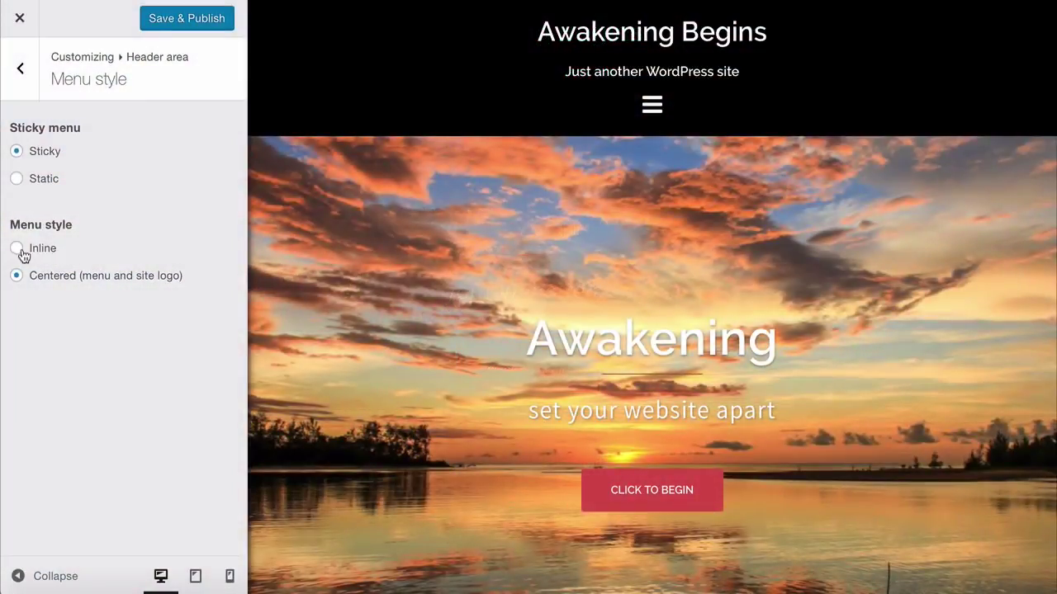
click(17, 249)
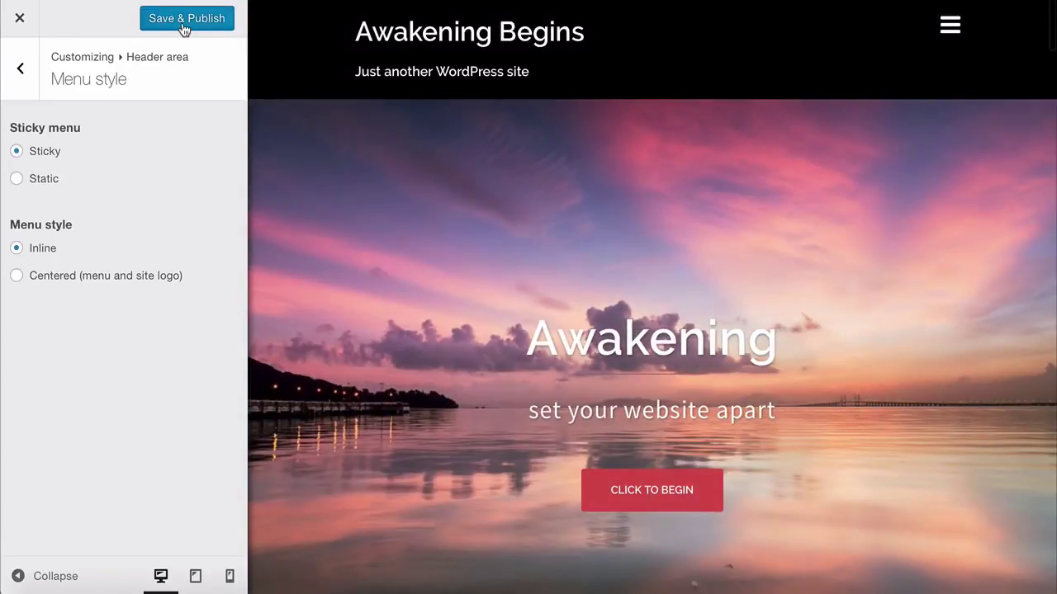
click(183, 27)
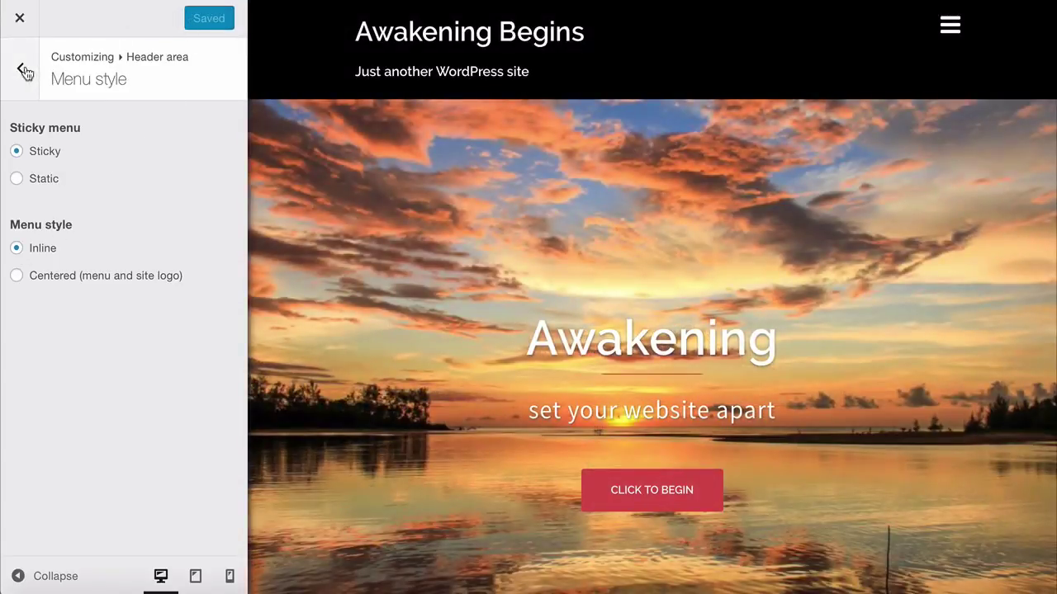
click(24, 72)
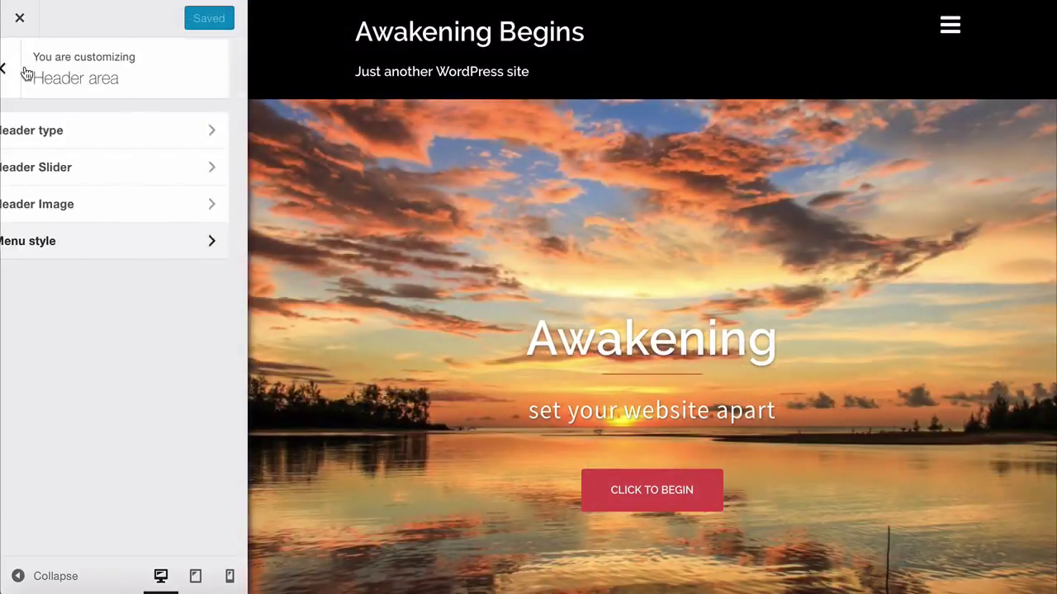
click(24, 74)
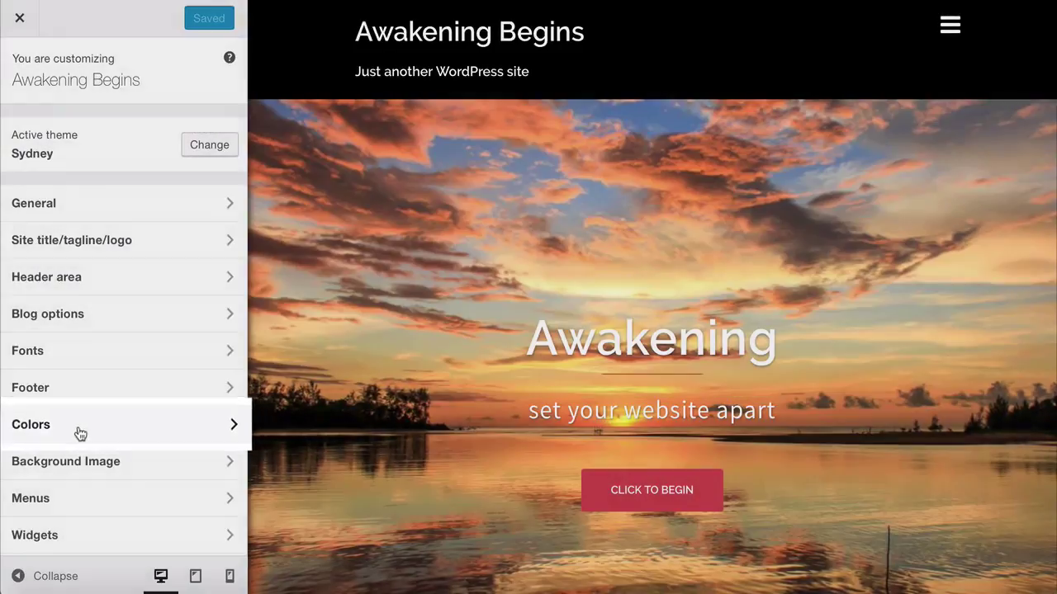
- Open Colors > General and the Primary color picker, currently red #d65050
click(76, 431)
click(113, 148)
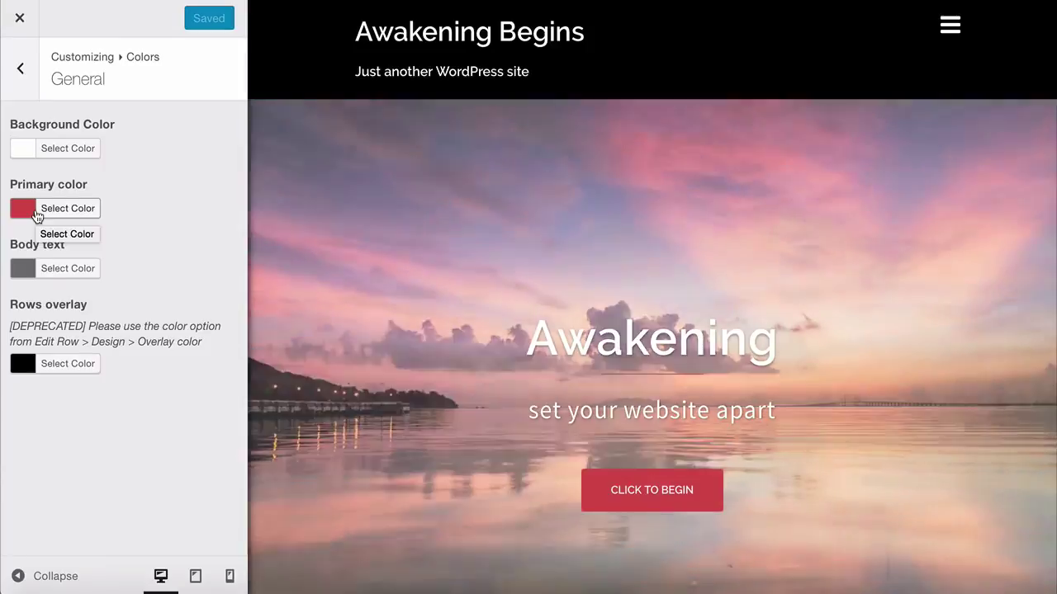
click(37, 215)
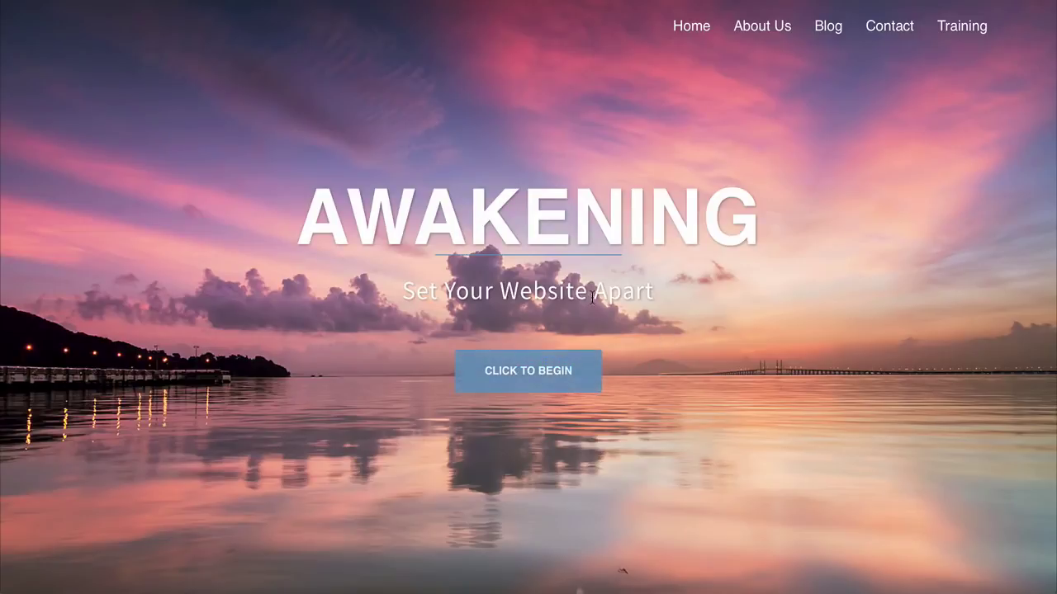
scroll(701, 353, down, 6)
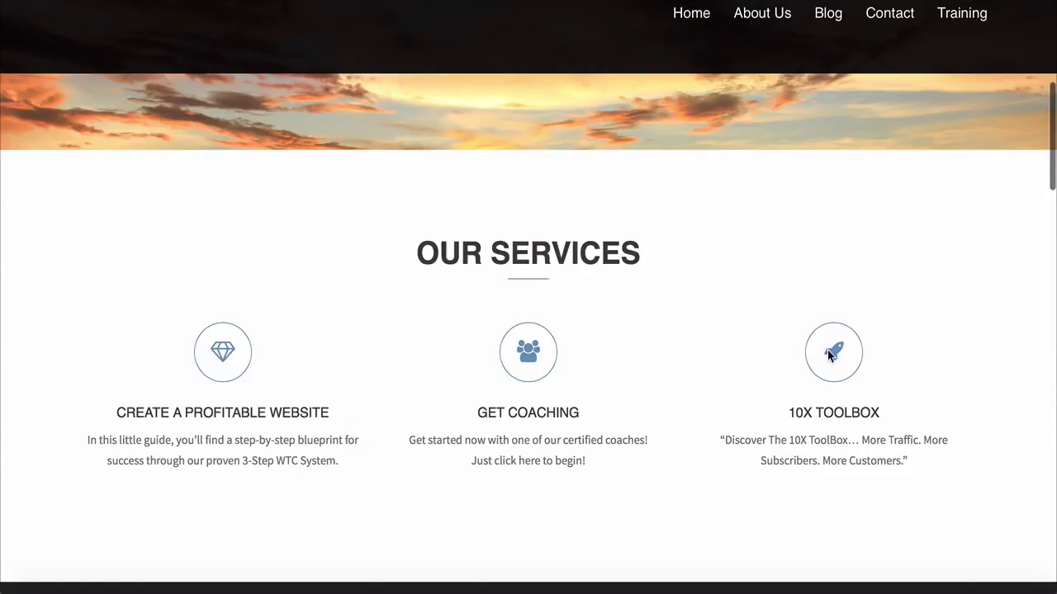
scroll(703, 344, down, 4)
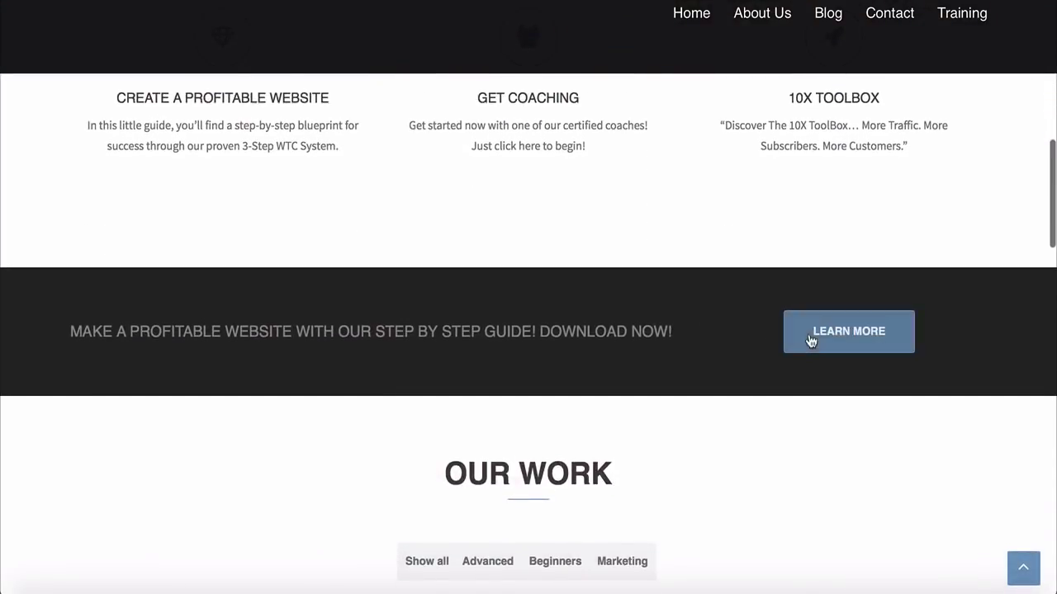
scroll(760, 346, down, 3)
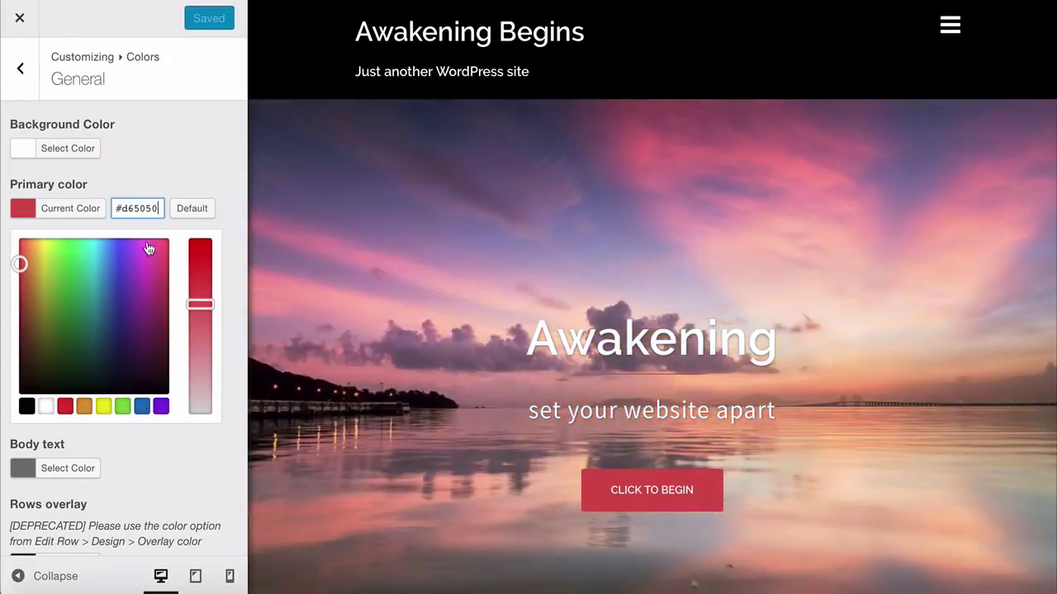
- Change the primary colour from #d65050 to blue #6b97bf, publish, and close the Customizer
click(152, 182)
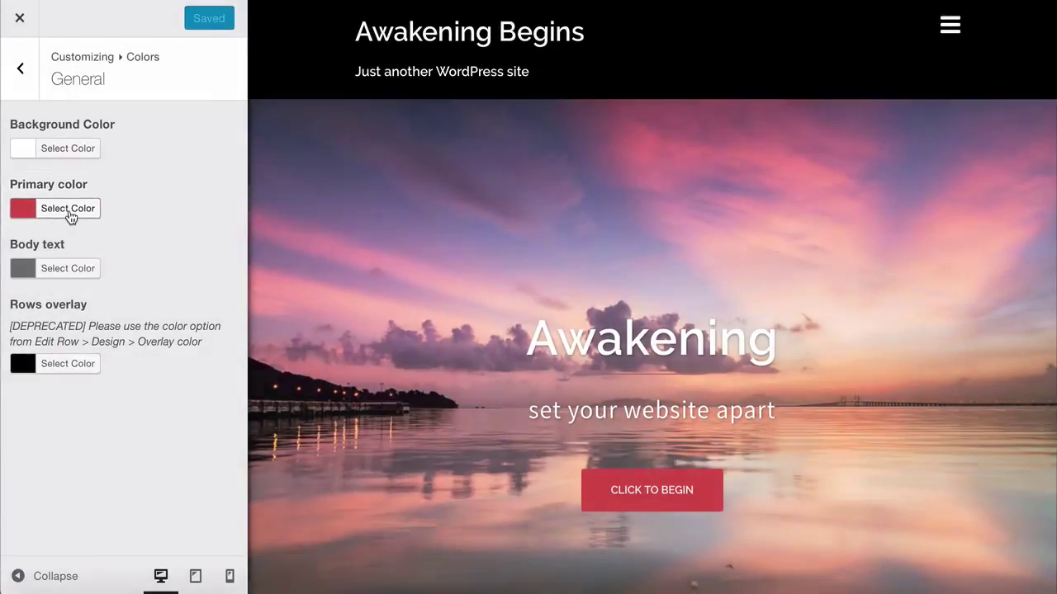
click(71, 212)
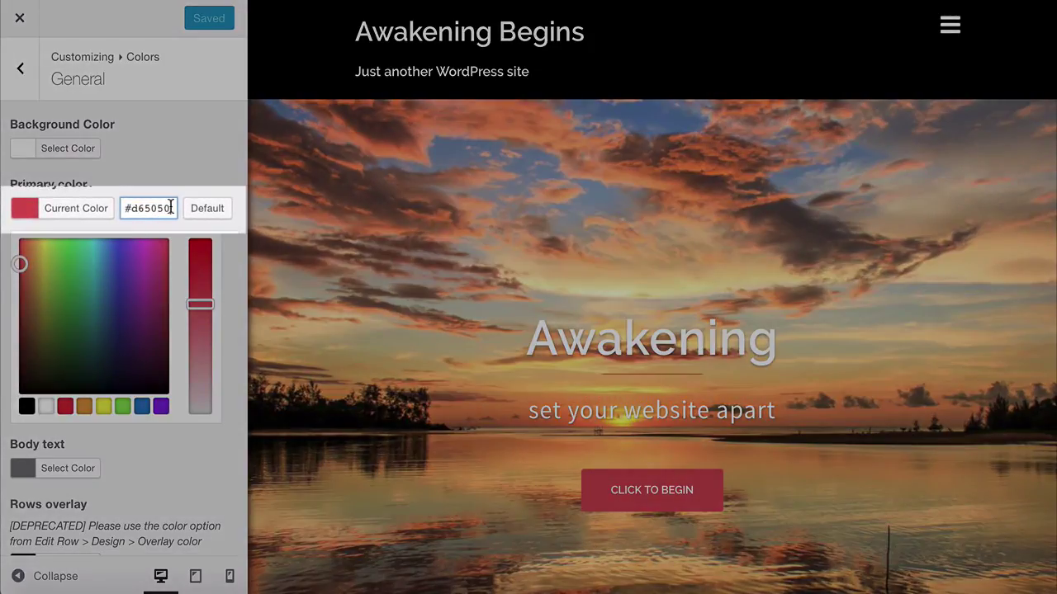
drag(171, 208, 124, 208)
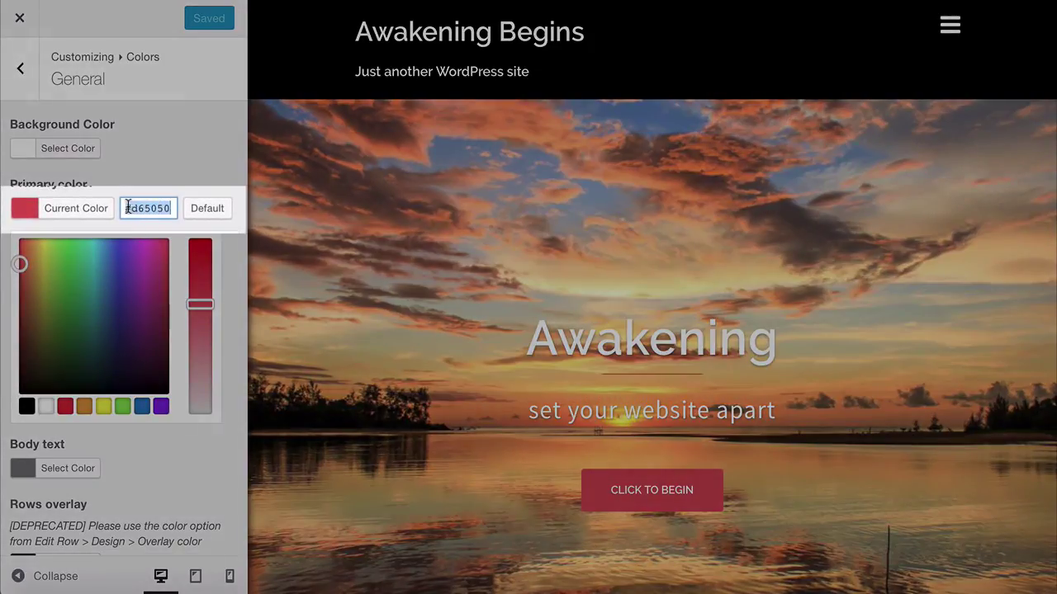
key(BackSpace)
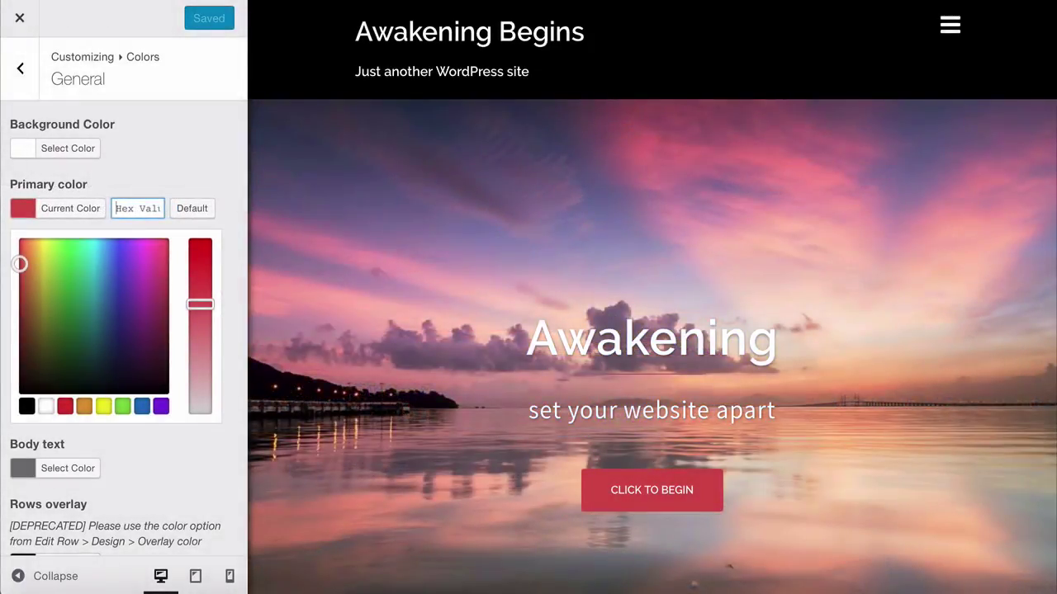
text(#)
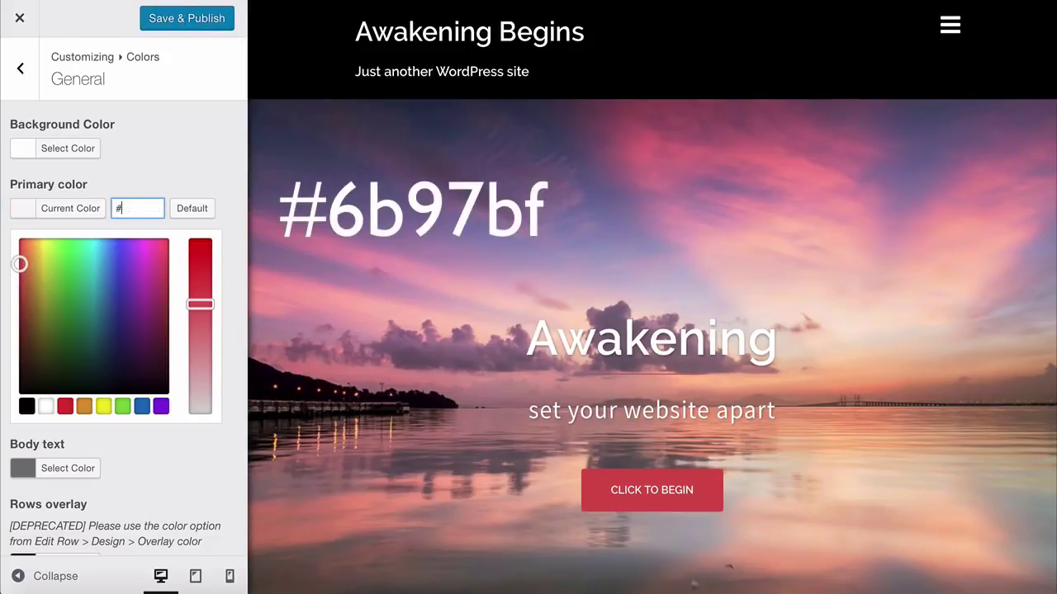
text(6b9)
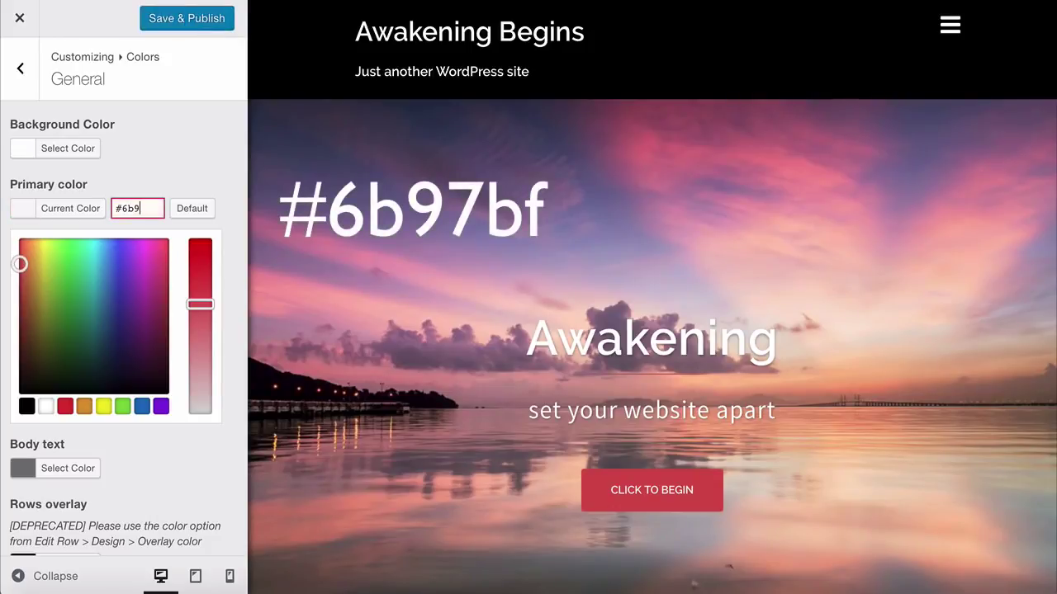
text(7bf)
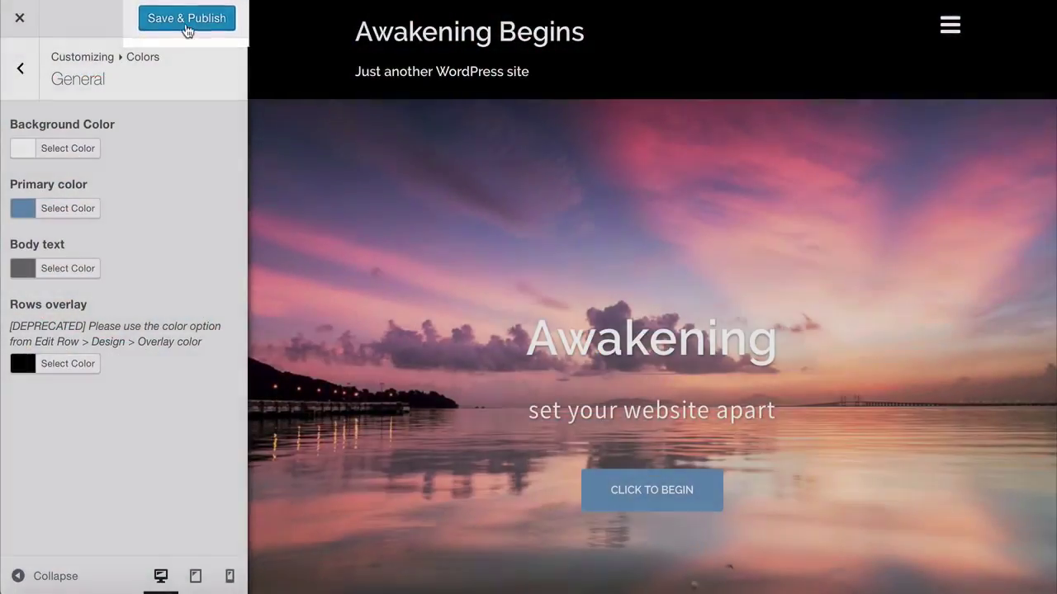
click(186, 23)
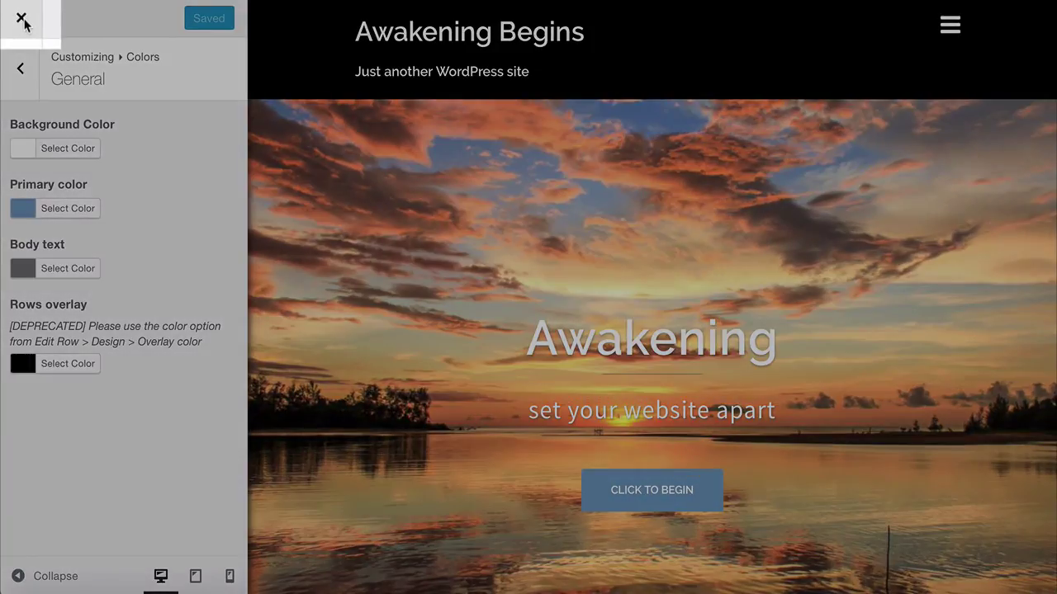
click(21, 18)
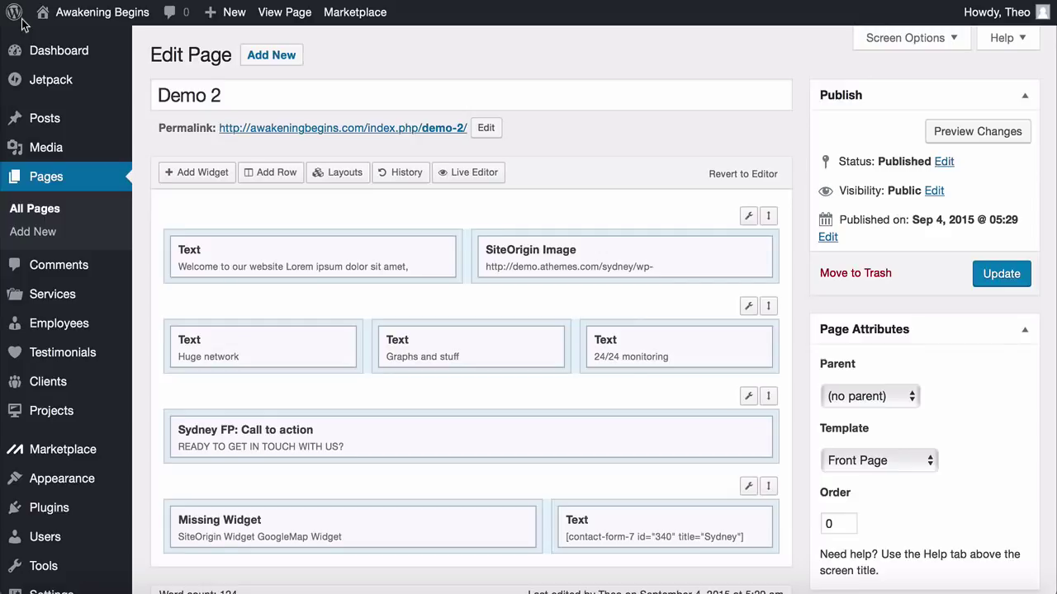
- Return to the admin Dashboard home and bring up the Settings submenu
mouse_move(77, 58)
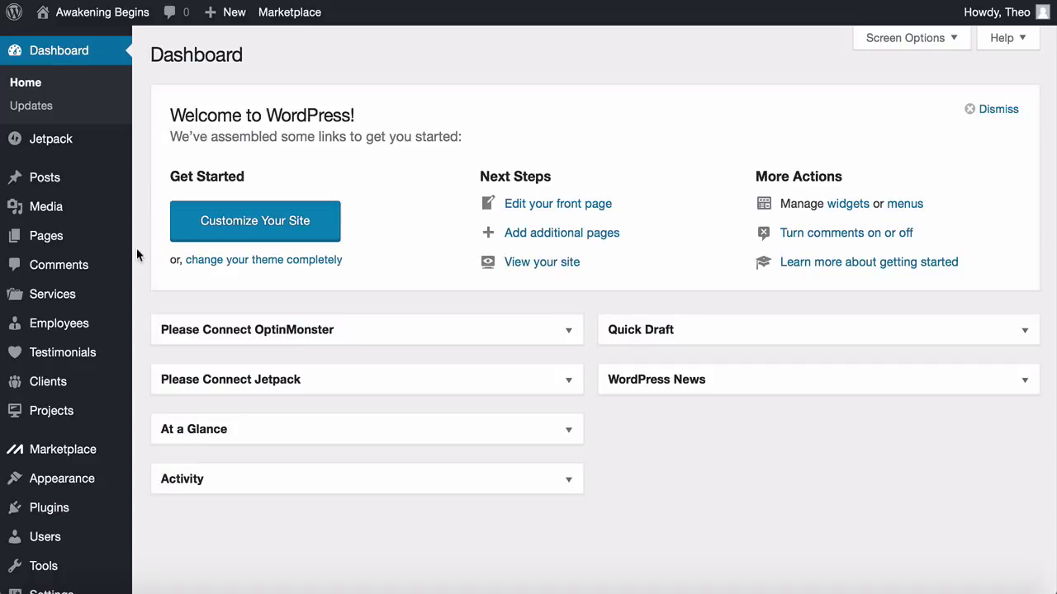
scroll(136, 248, down, 3)
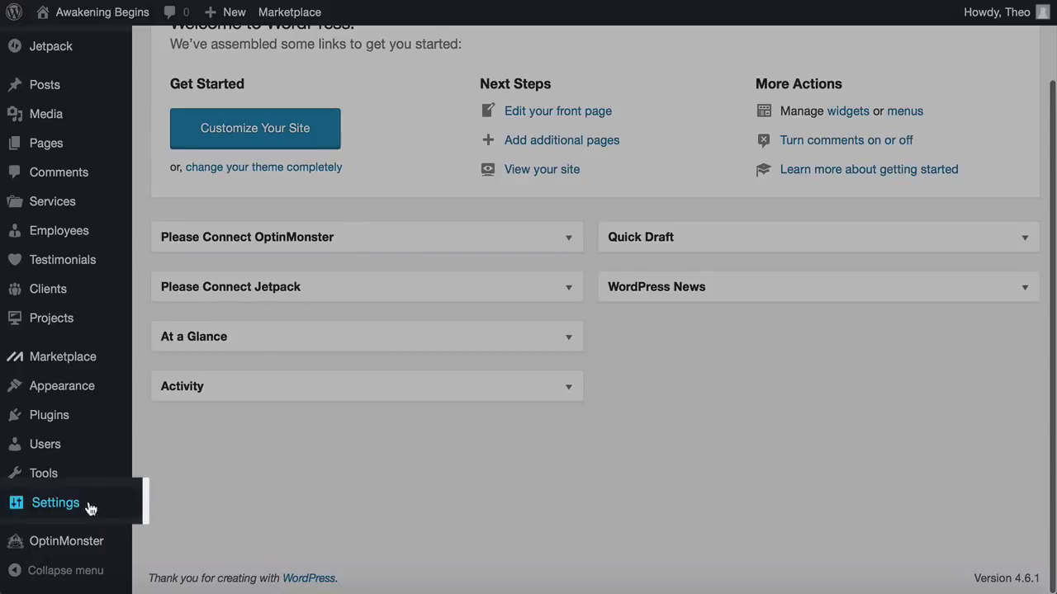
mouse_move(86, 504)
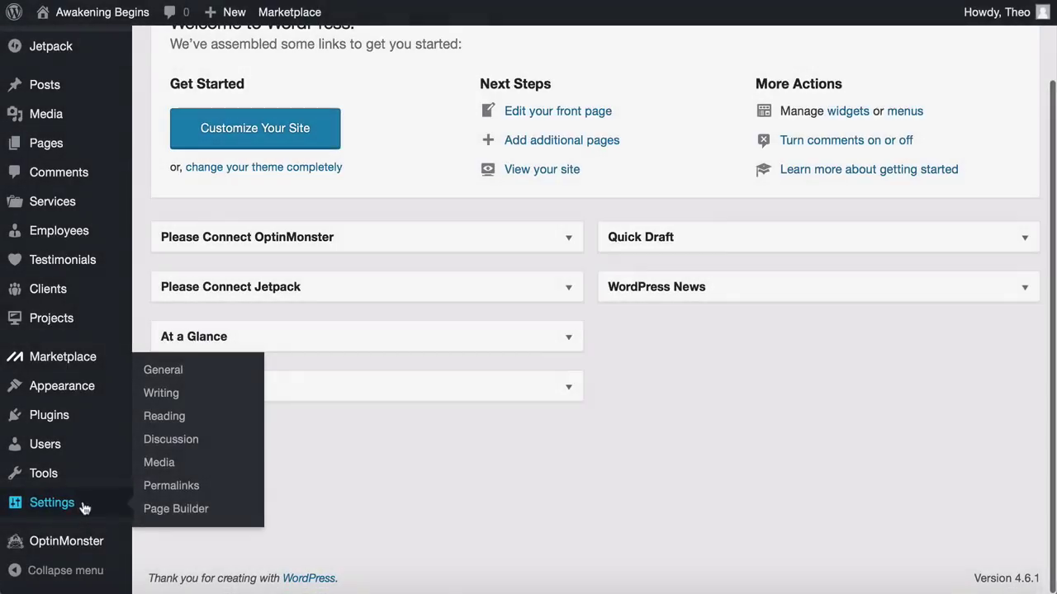
- Review the General Settings page (Awakening Begins title, UTC+0 timezone) without changing anything
click(152, 371)
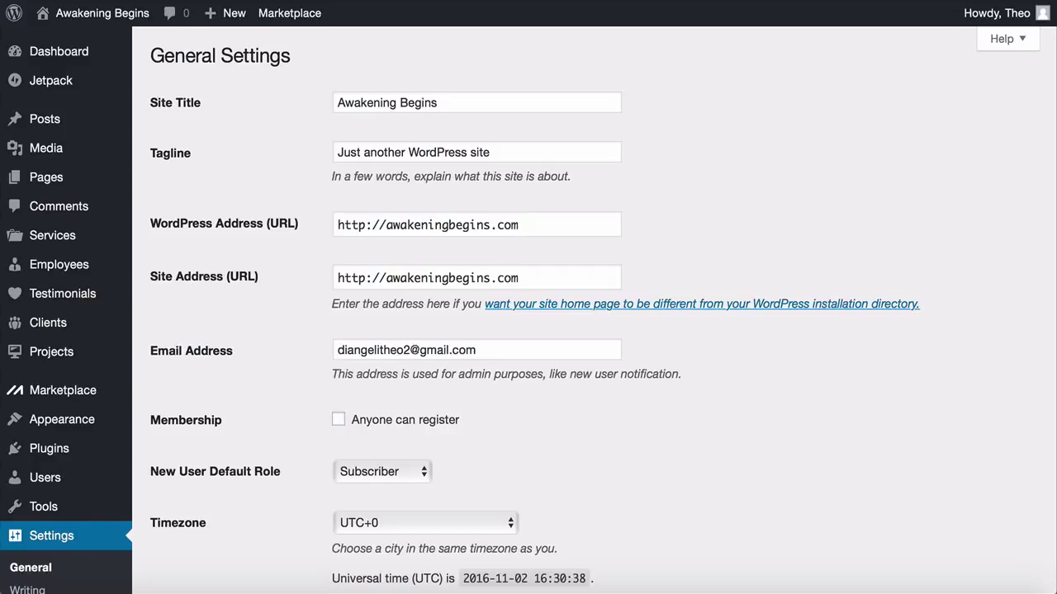
scroll(529, 330, down, 5)
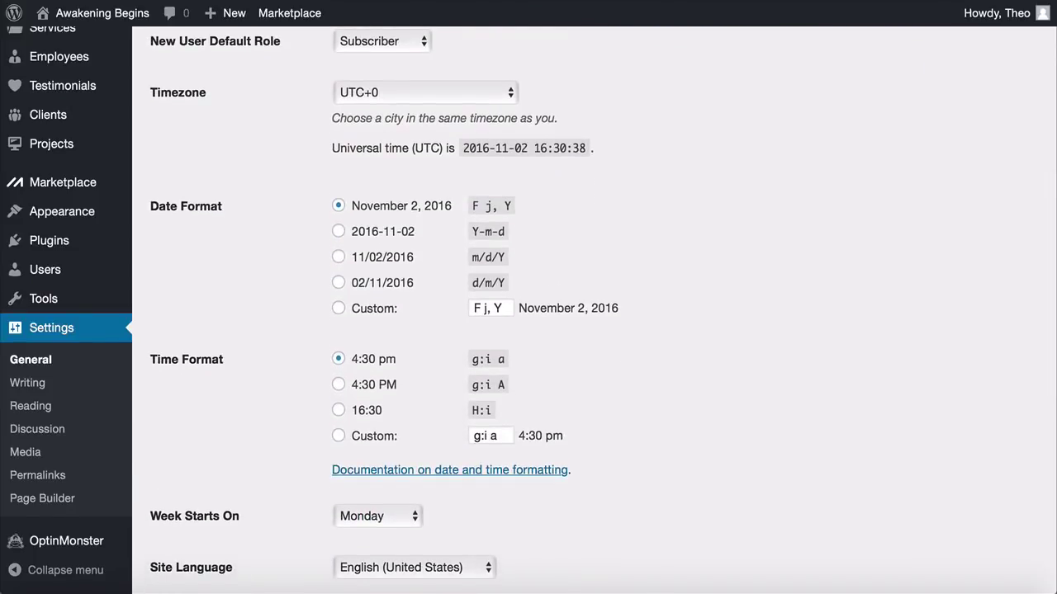
scroll(529, 330, down, 5)
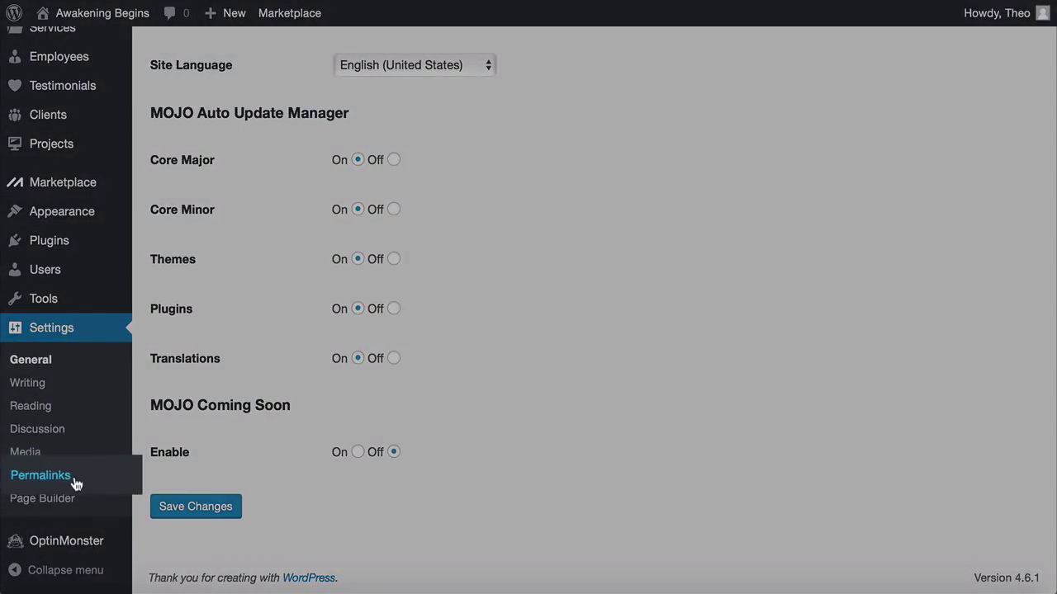
- Set the permalink structure to Post name (/%postname%/) and save the changes
click(69, 484)
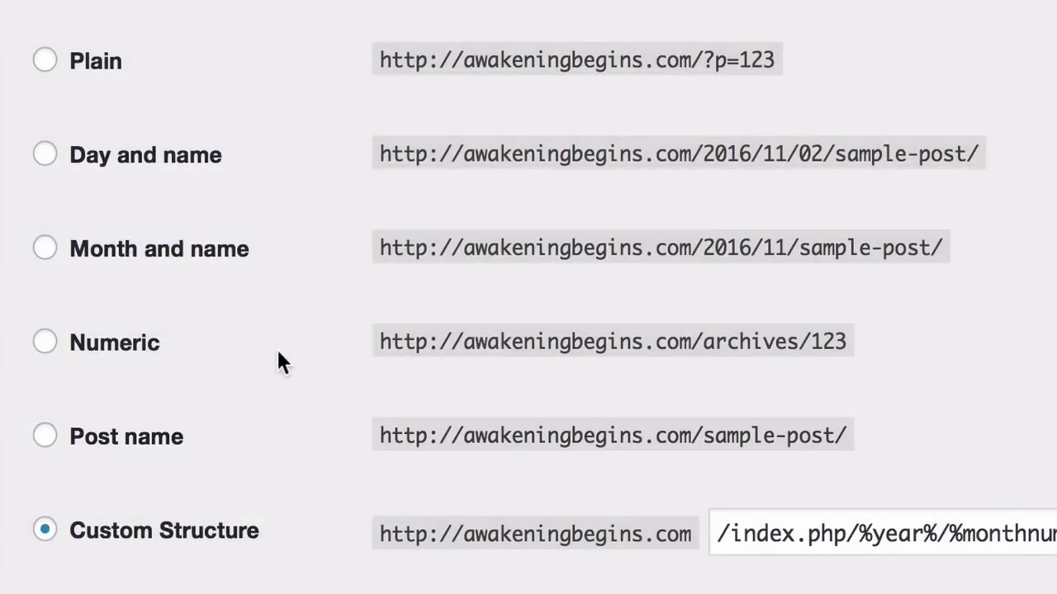
click(45, 440)
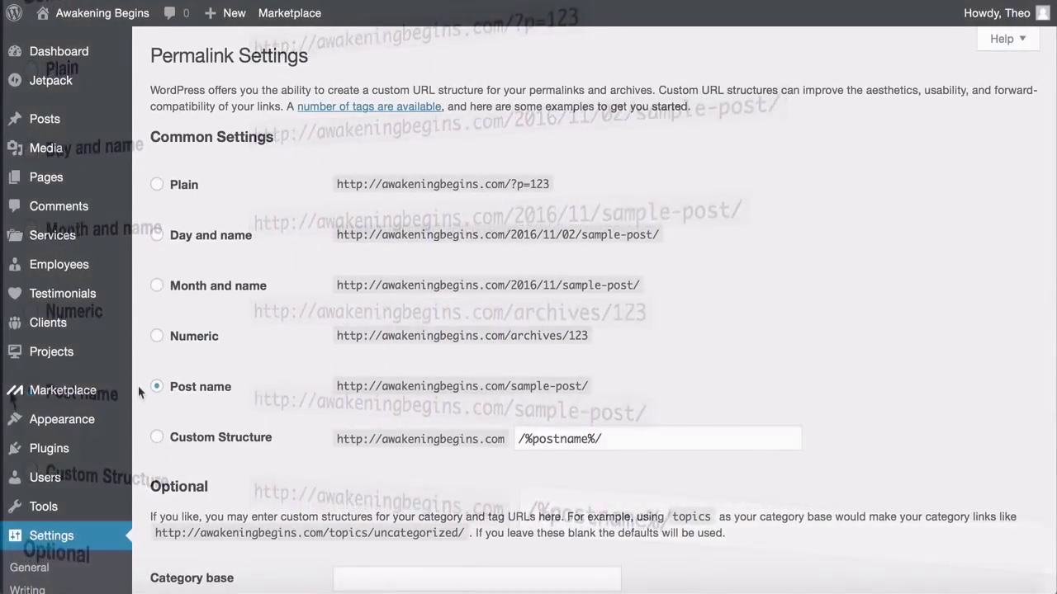
scroll(138, 386, down, 5)
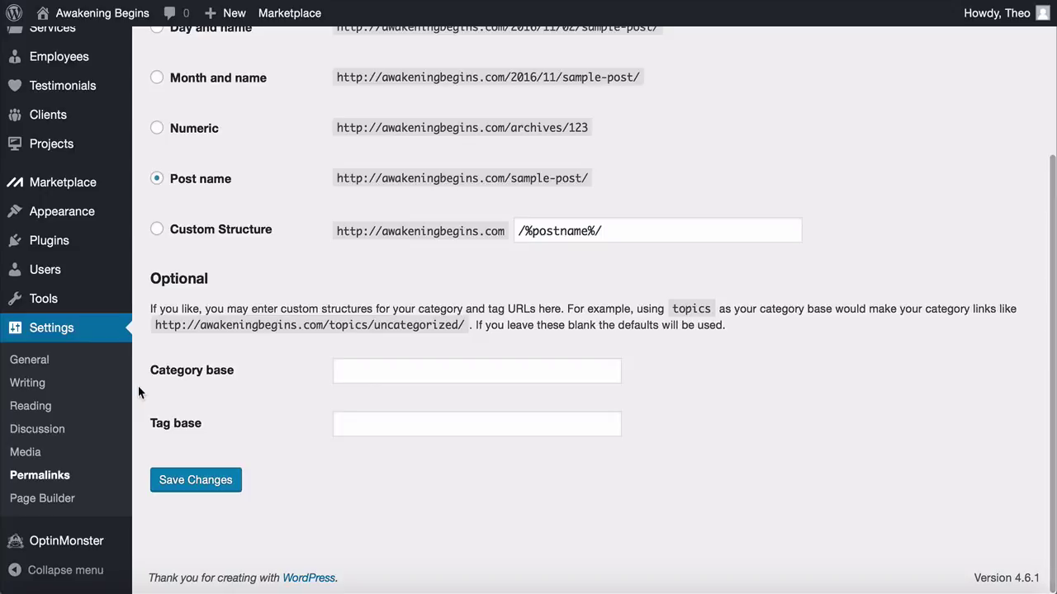
click(186, 487)
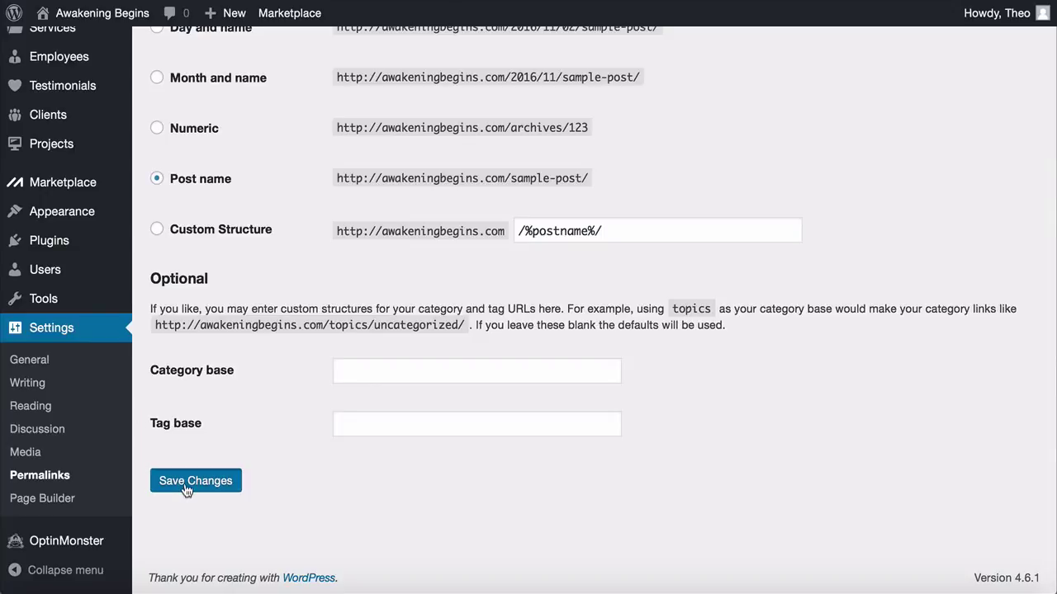
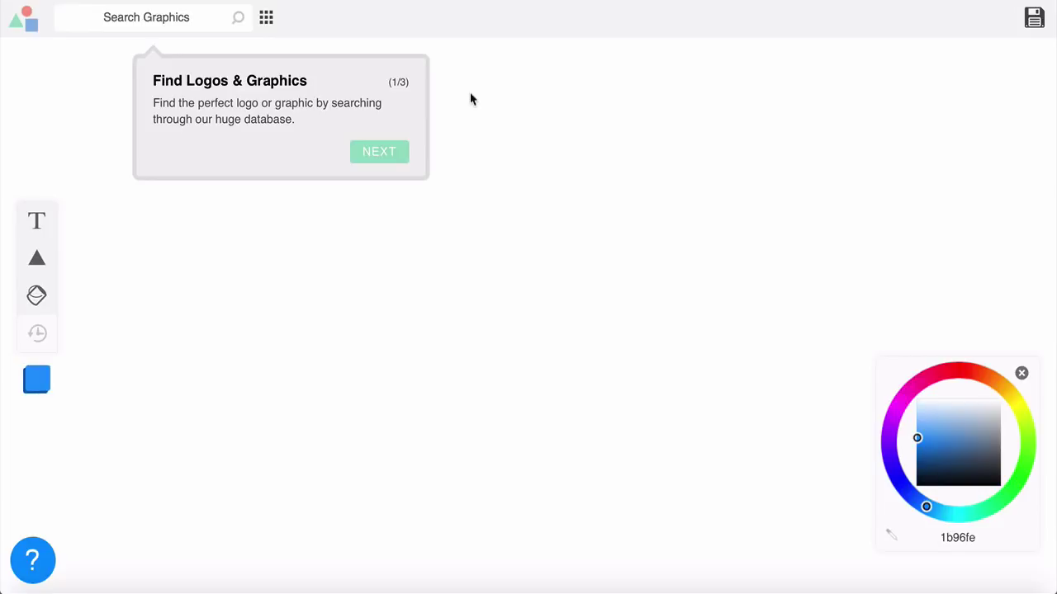
- Step through Logomakr's three intro tips and close the tour on the 'Save!' tip
click(391, 159)
click(330, 281)
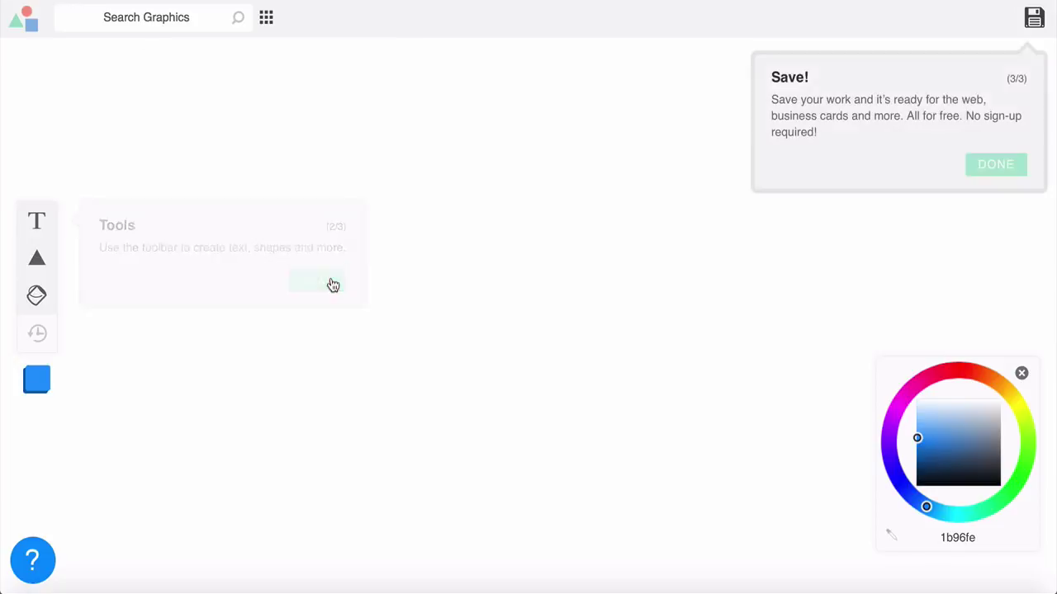
click(991, 169)
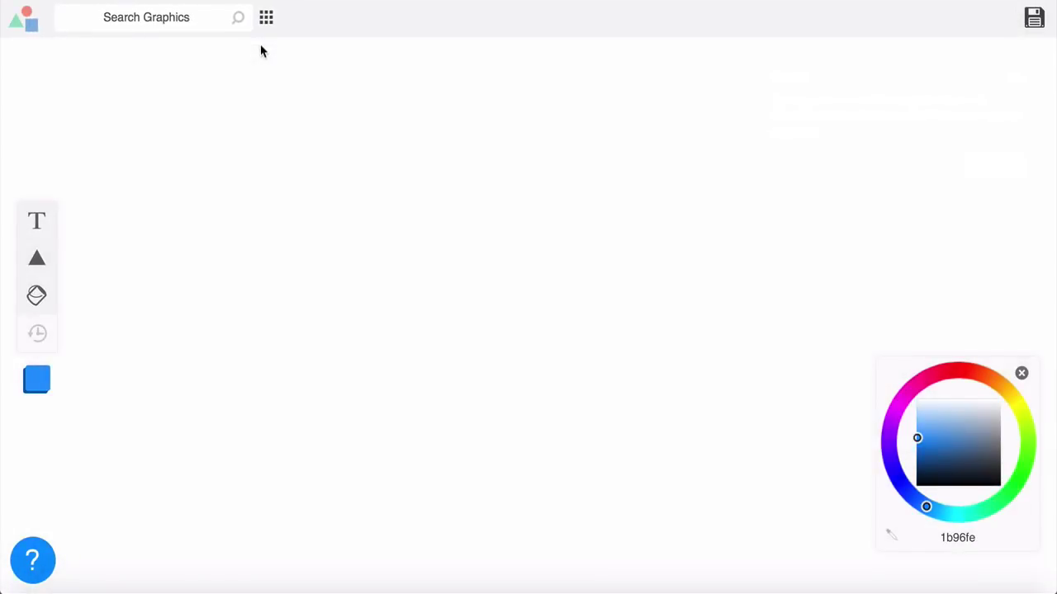
- Search graphics for 'sun' and place the blue sunrise icon on the canvas
click(187, 17)
text(sun)
key(Return)
scroll(529, 314, down, 5)
scroll(66, 297, down, 2)
scroll(66, 297, down, 2)
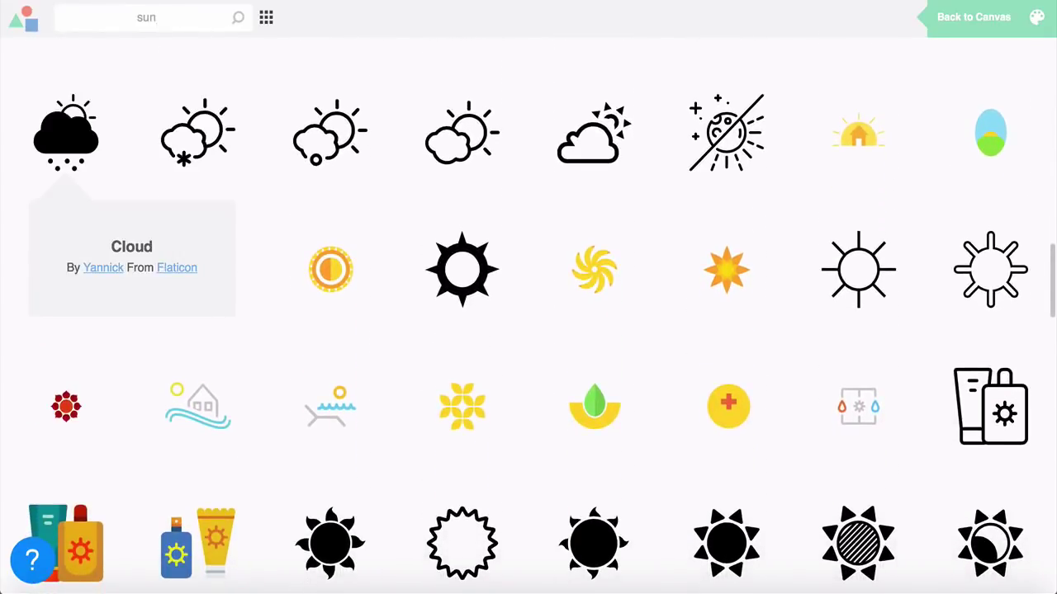
scroll(529, 314, up, 3)
click(882, 164)
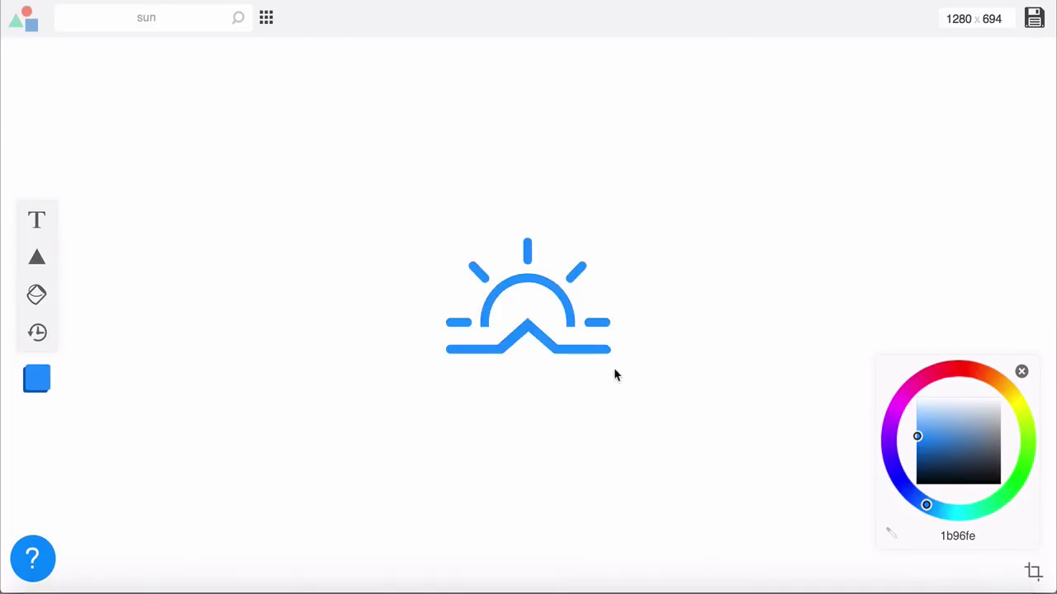
- Tint the sunrise icon pale blue, then try out and delete a circle and a triangle
click(570, 354)
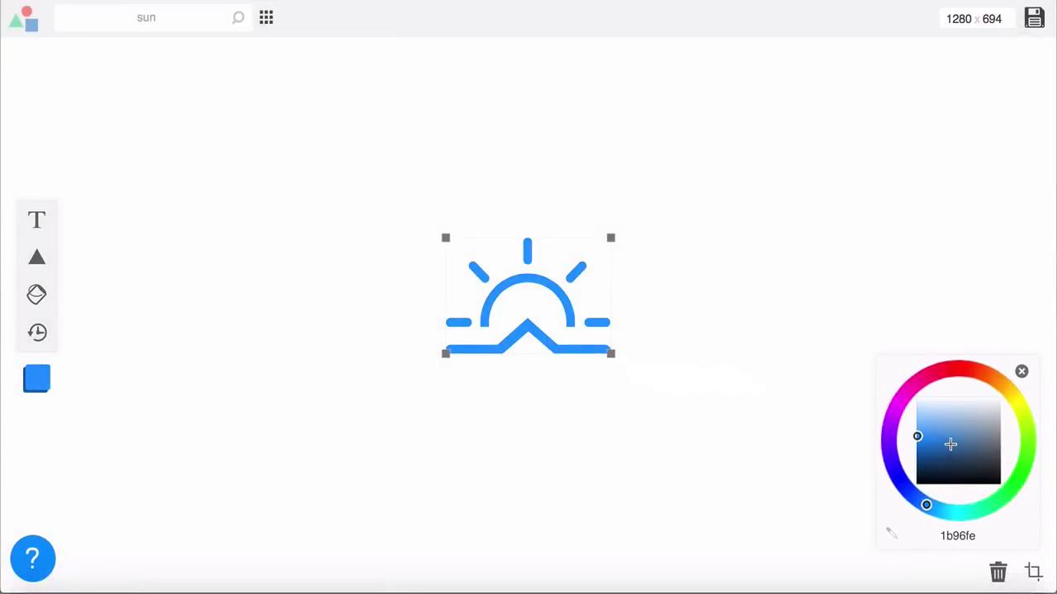
click(919, 401)
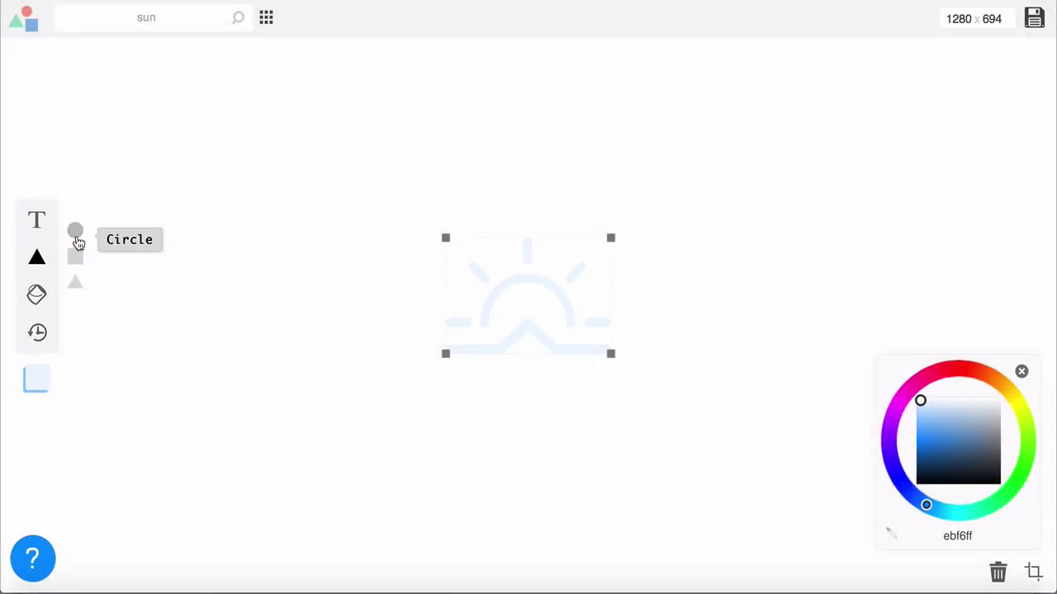
click(76, 238)
drag(472, 297, 688, 289)
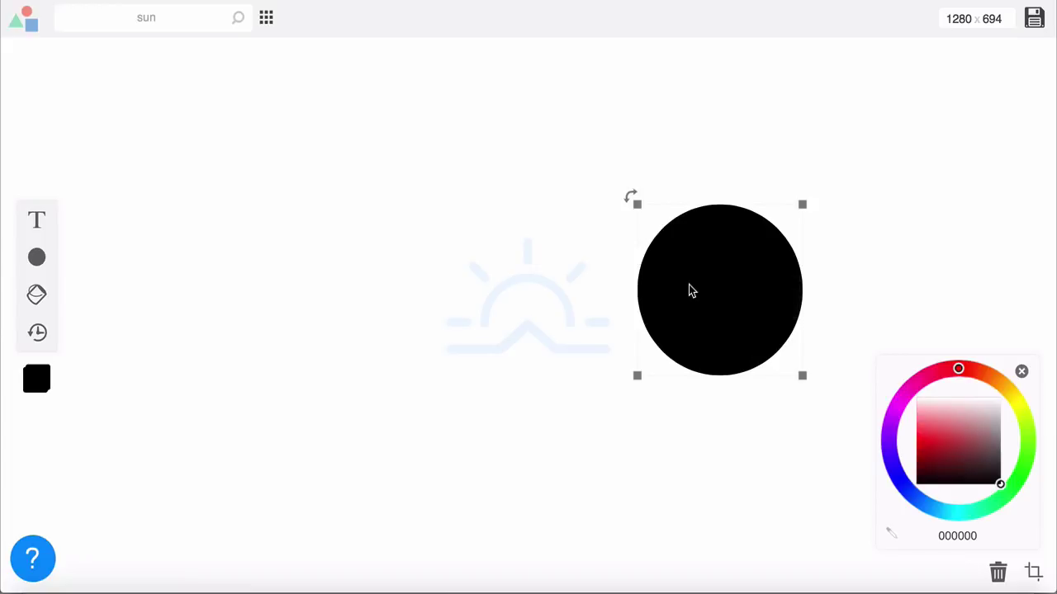
mouse_move(33, 262)
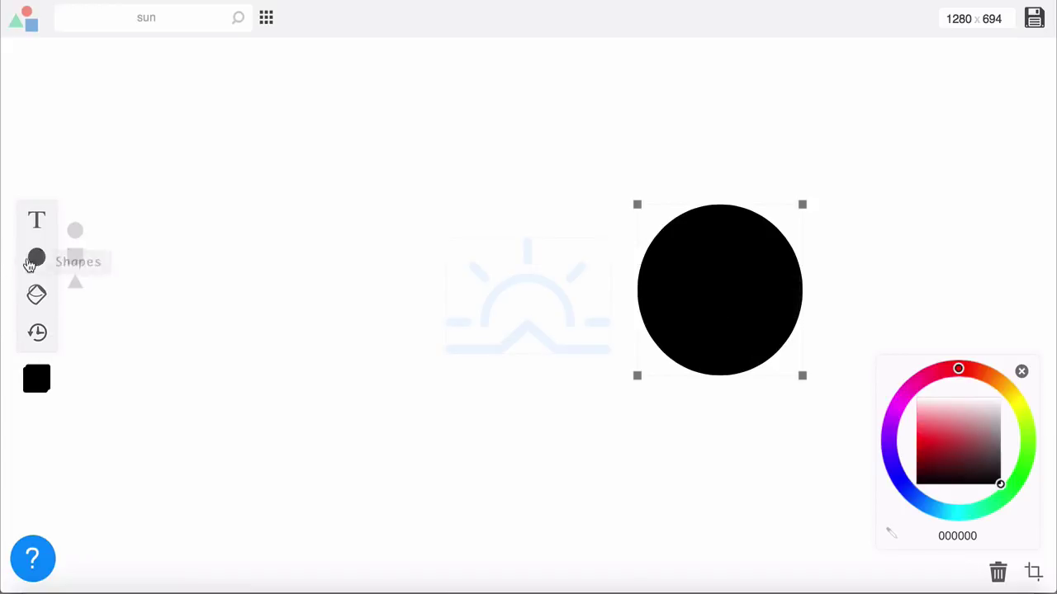
click(76, 284)
drag(515, 309, 304, 243)
key(Delete)
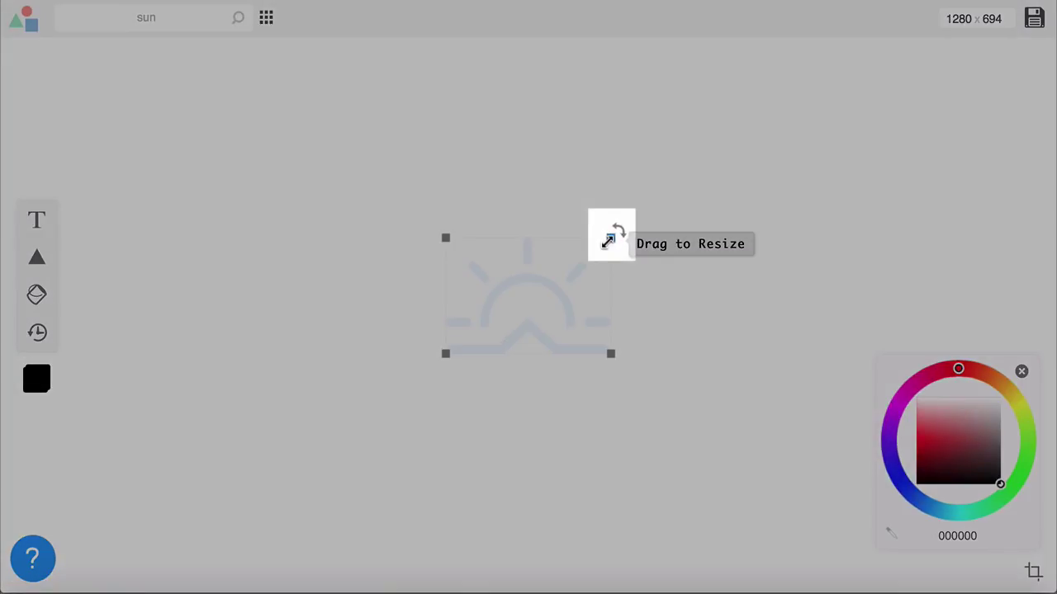
- Enlarge the sunrise icon to 320x217 and recolour it white (ffffff)
drag(608, 239, 507, 320)
click(455, 383)
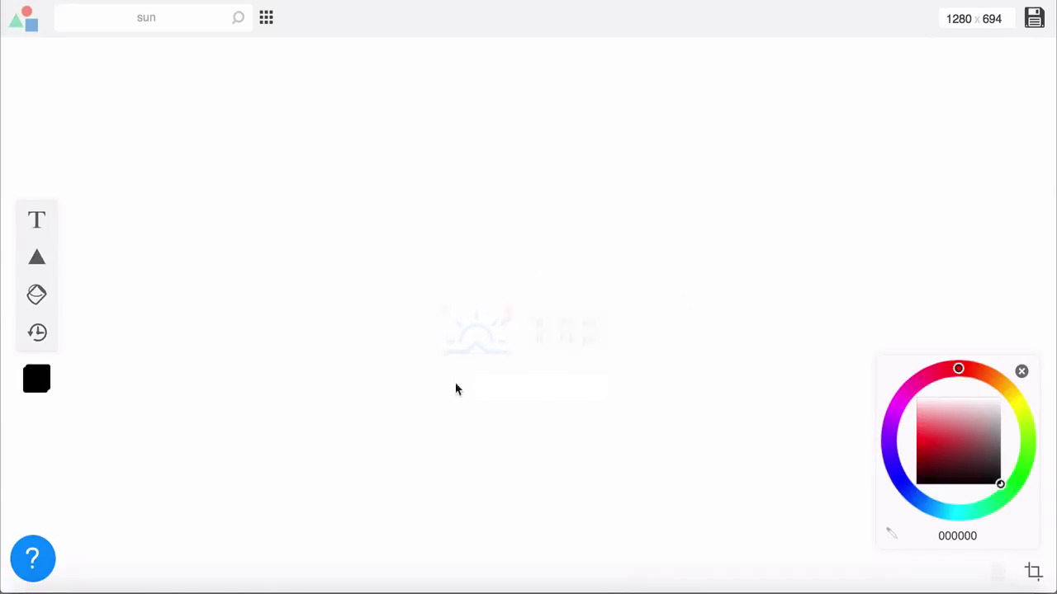
click(471, 354)
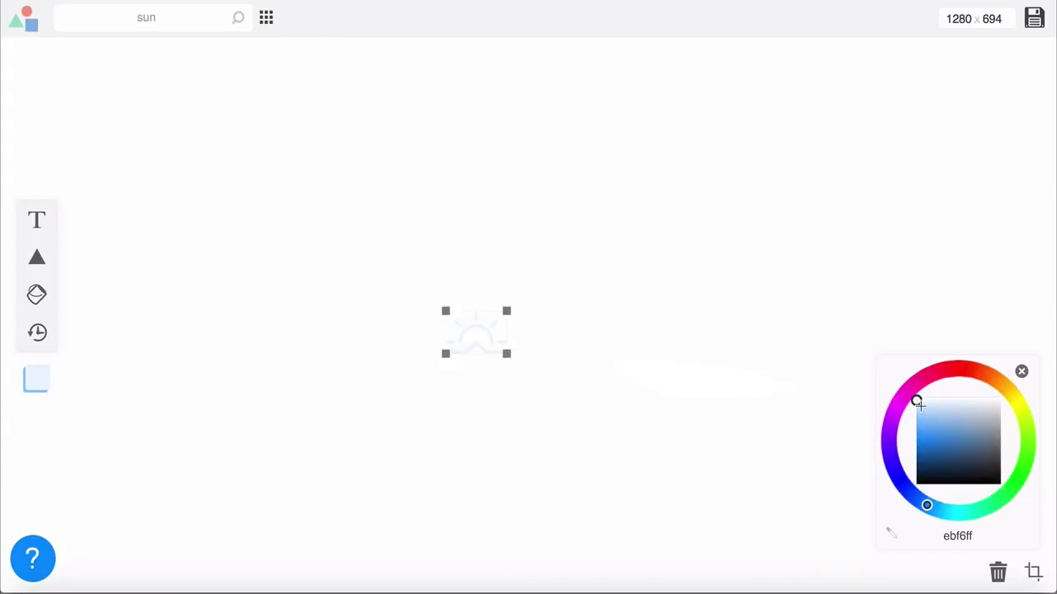
drag(919, 400, 936, 375)
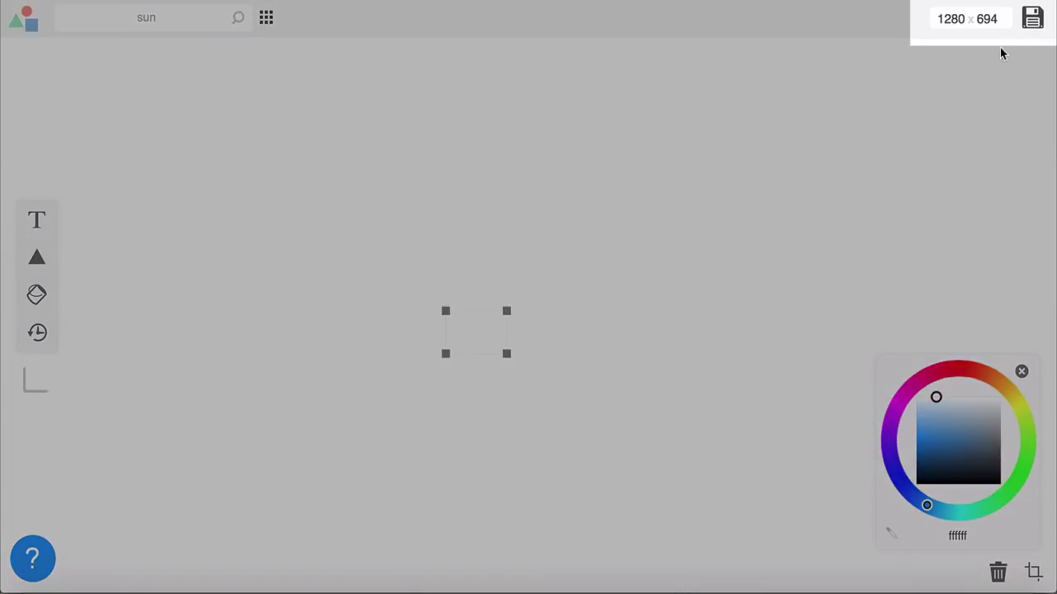
- Download the white sunrise logo to the computer in low resolution
click(1032, 18)
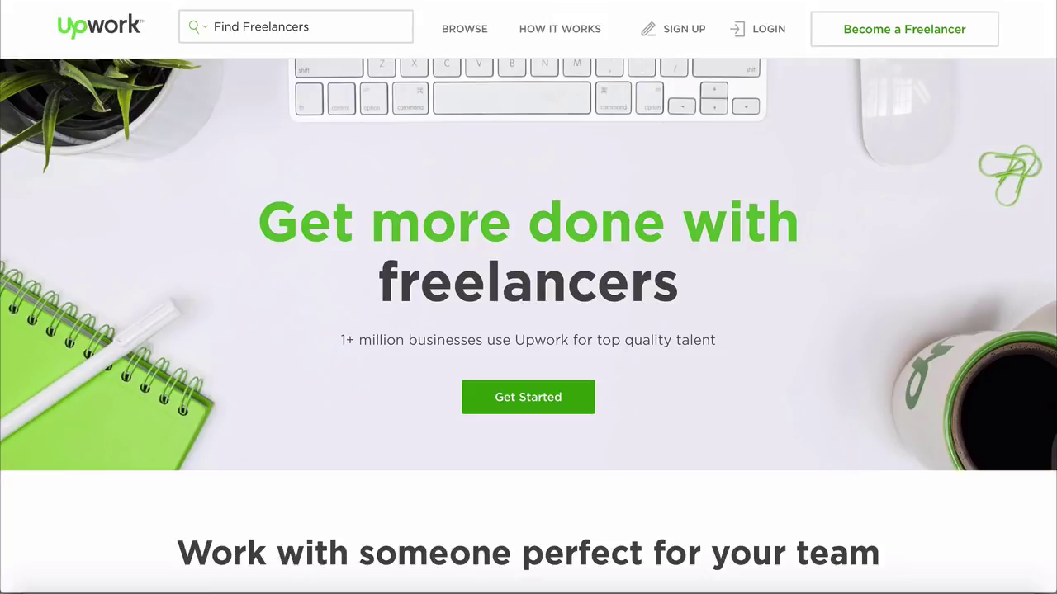
- Scroll the Upwork homepage down to the 'Work with someone perfect for your team' category grid
scroll(528, 297, down, 6)
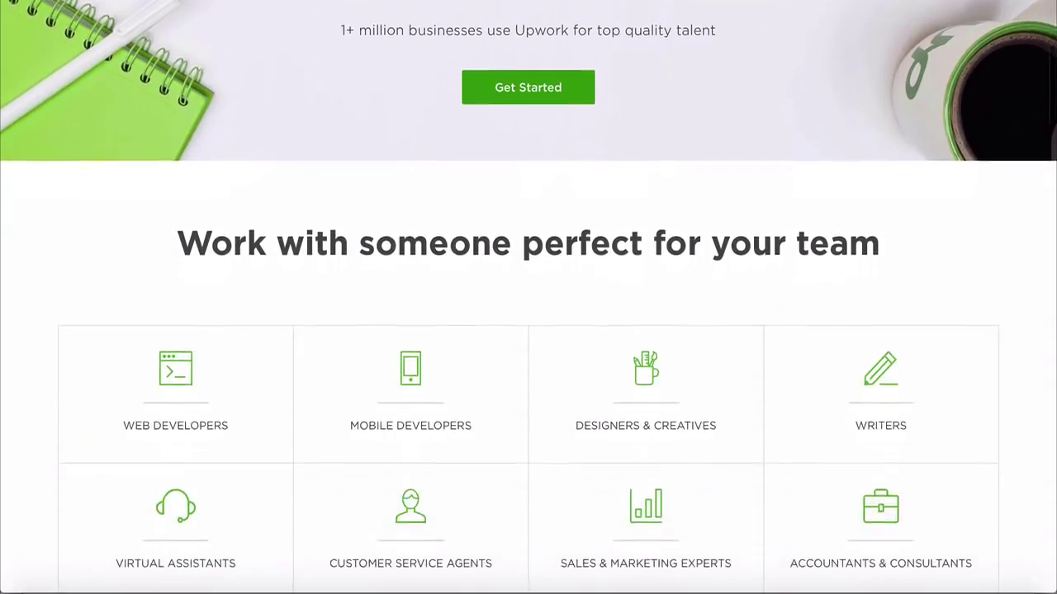
scroll(528, 297, down, 1)
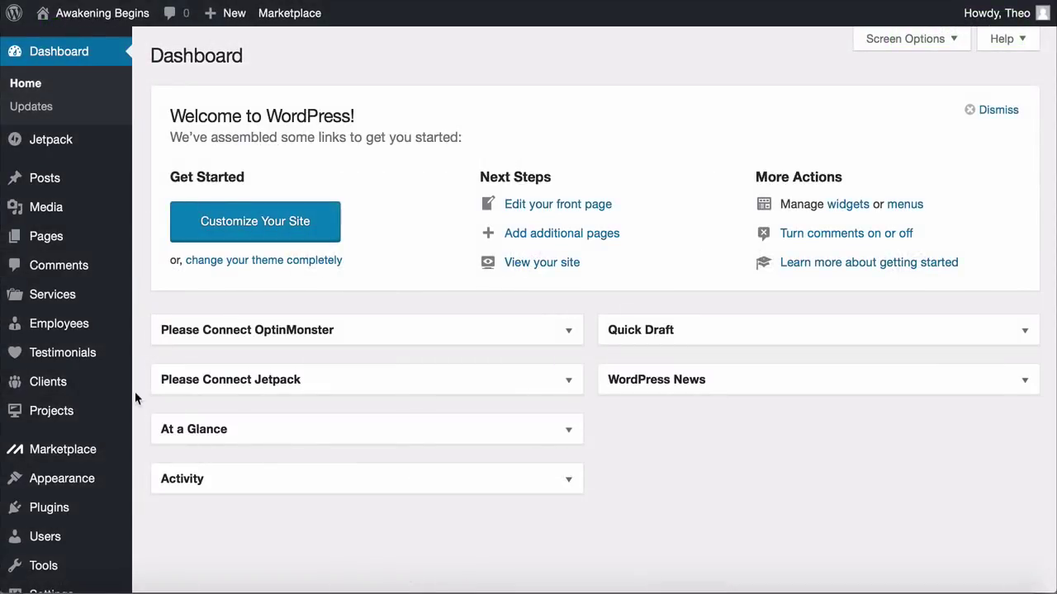
- In the Customizer's site title, tagline and logo settings, start uploading a new logo image
mouse_move(115, 488)
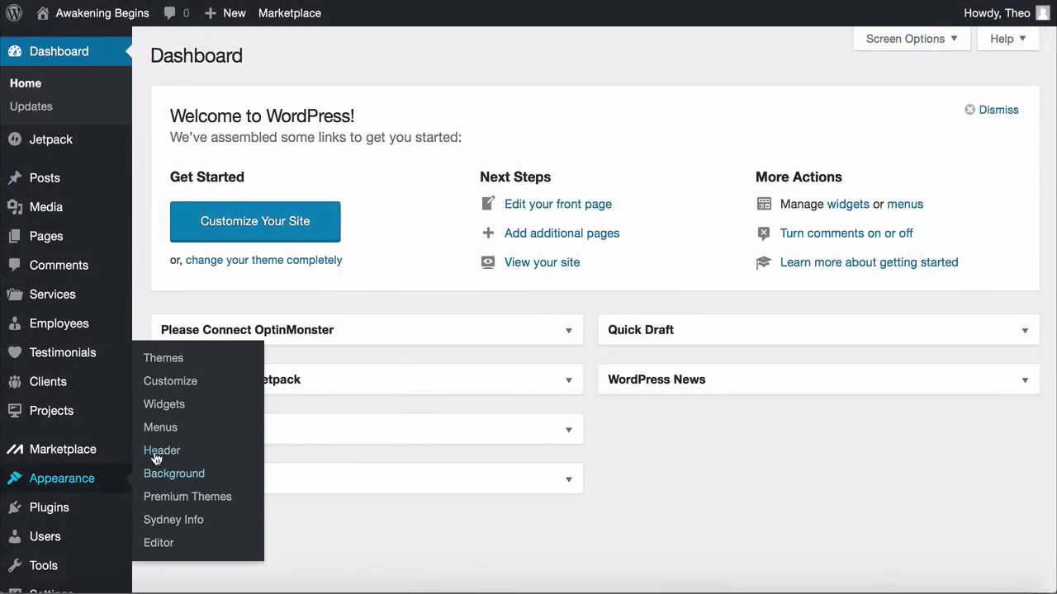
click(169, 385)
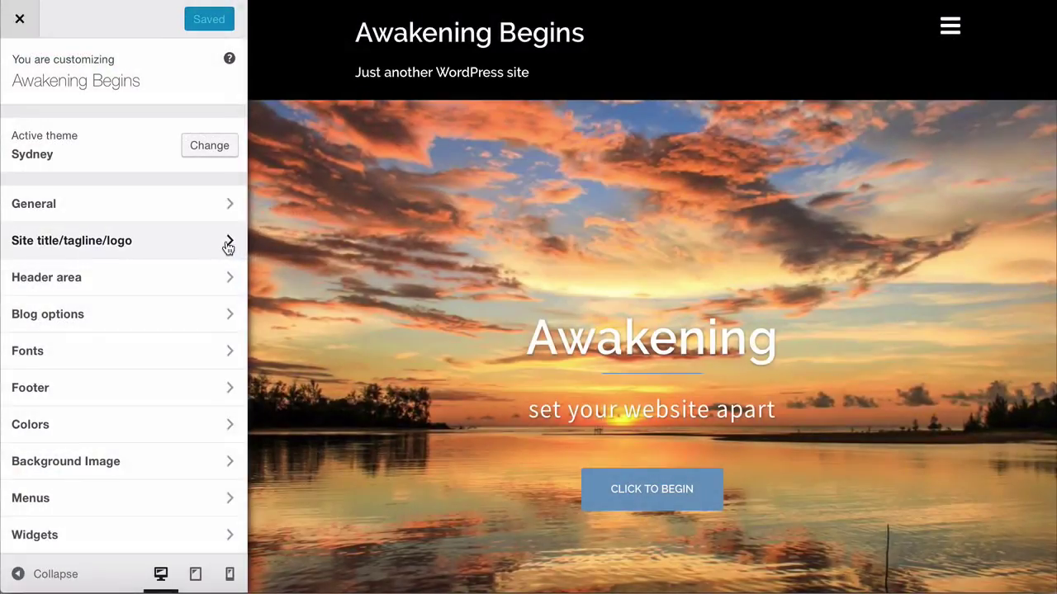
click(246, 244)
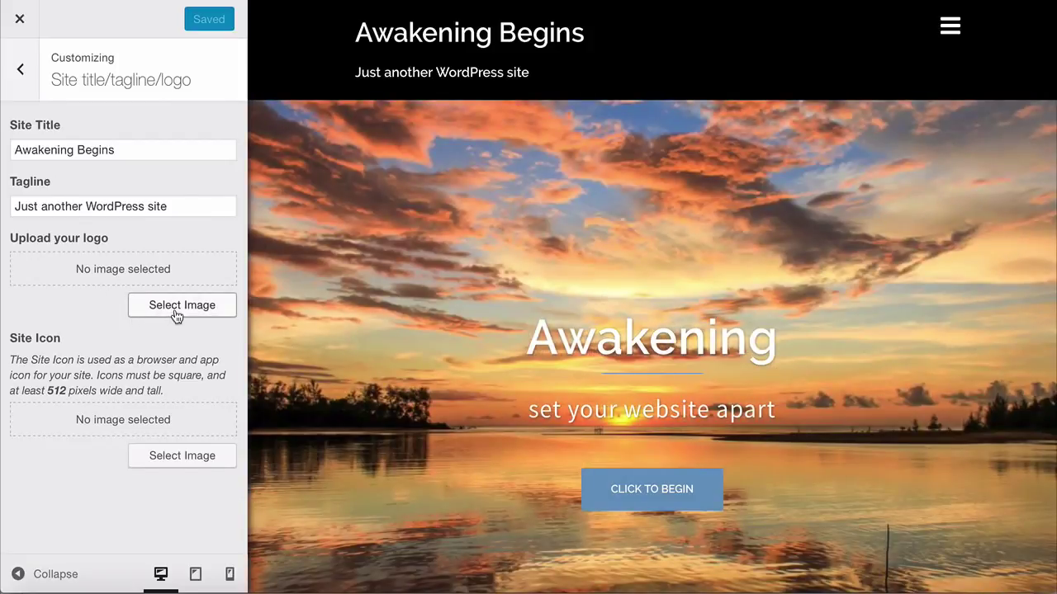
click(175, 316)
click(71, 86)
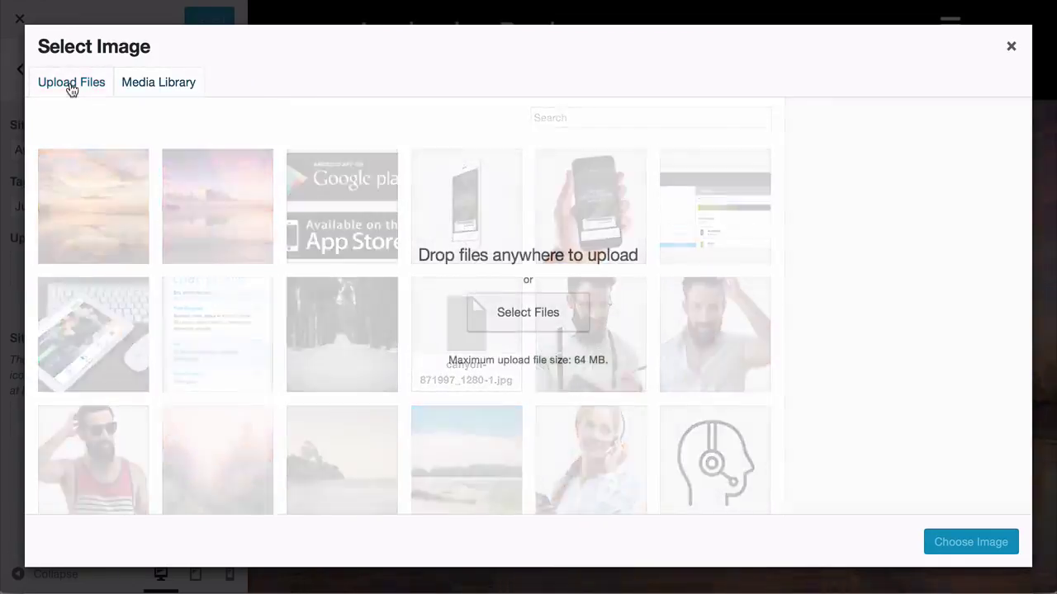
click(523, 322)
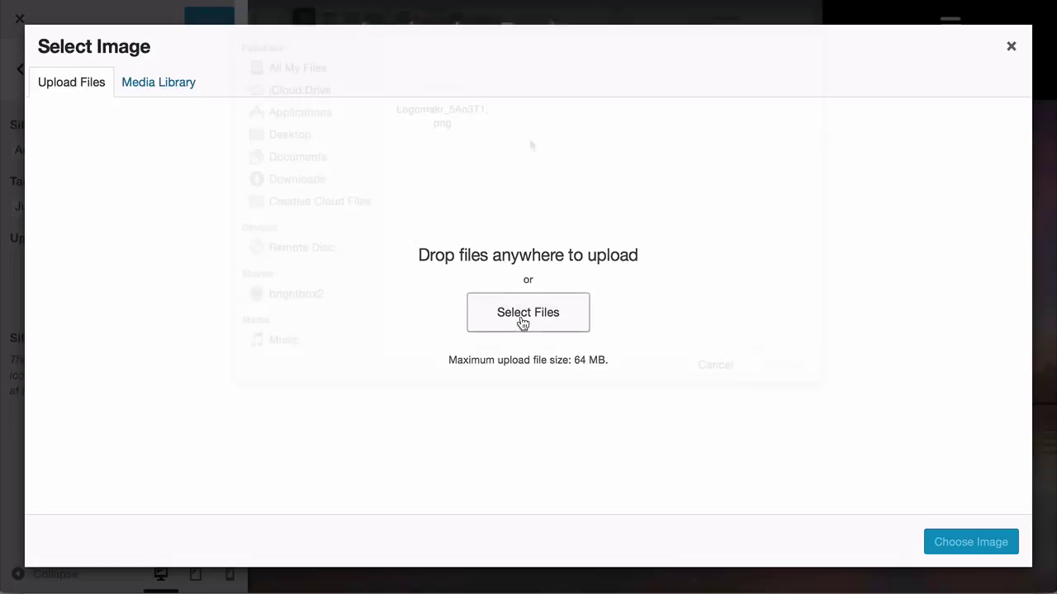
- Use the Logomakr sun PNG as logo, then remove it and save & publish
click(444, 74)
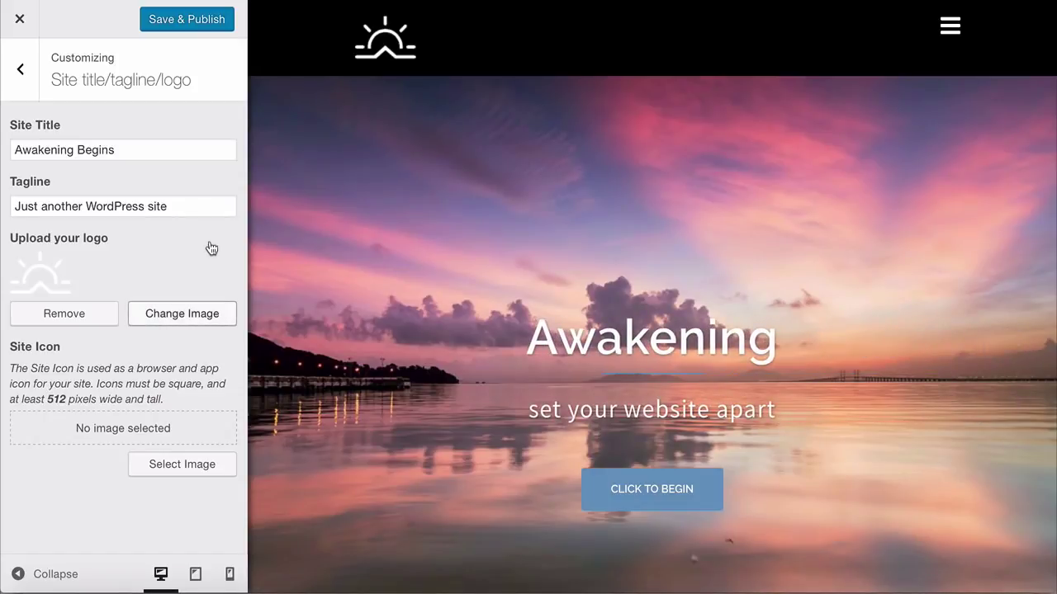
click(65, 323)
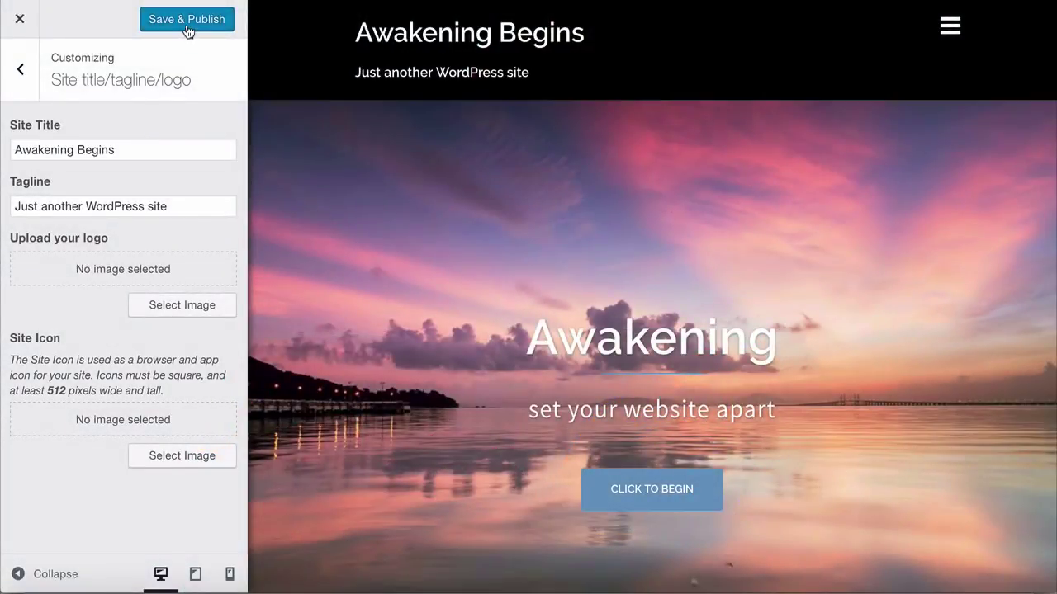
click(187, 25)
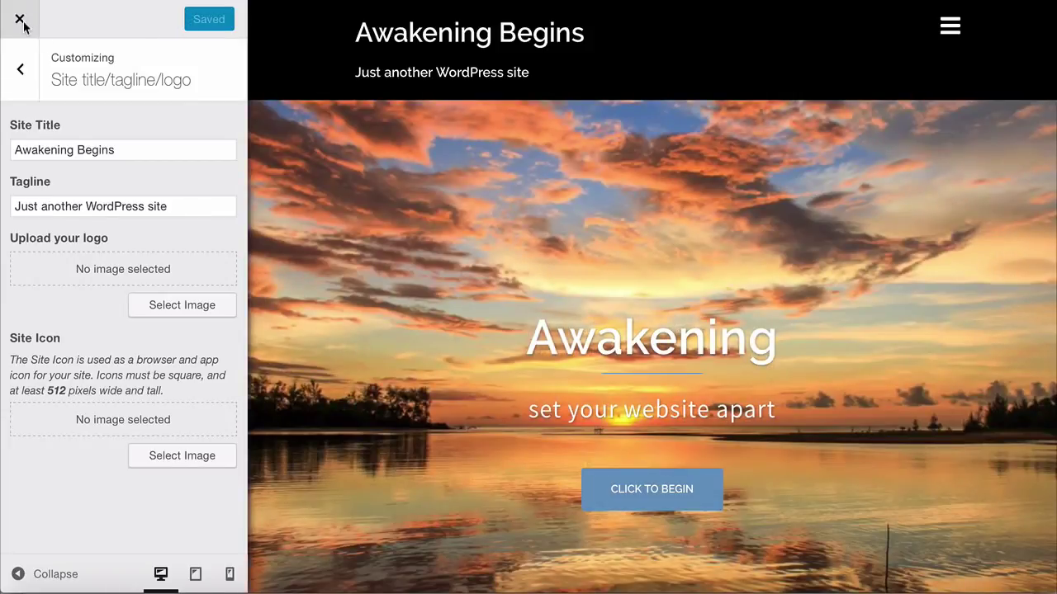
- Install and activate the Simple Custom CSS and JS plugin
click(19, 18)
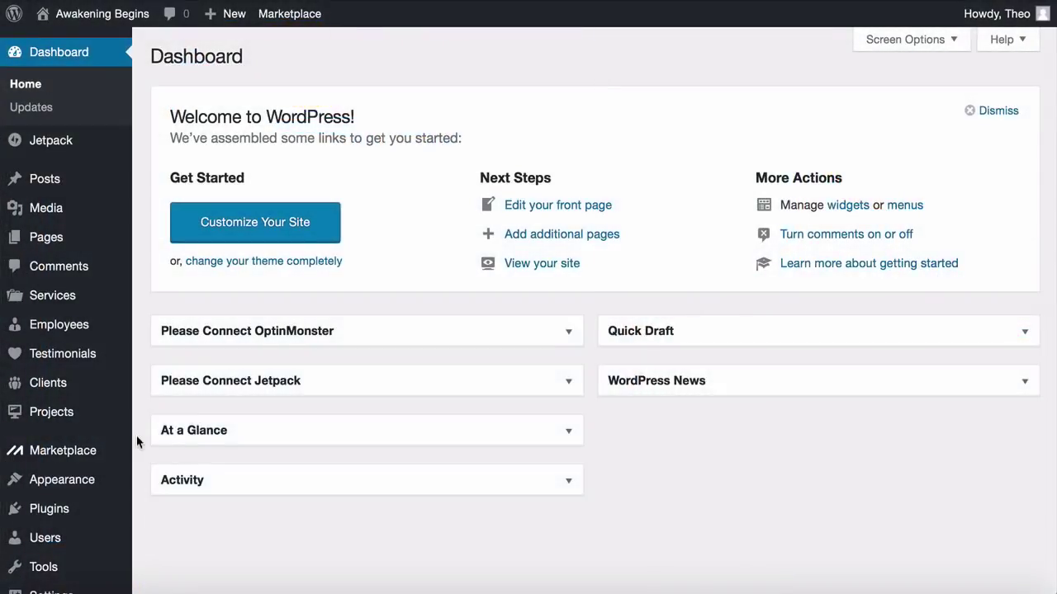
mouse_move(111, 511)
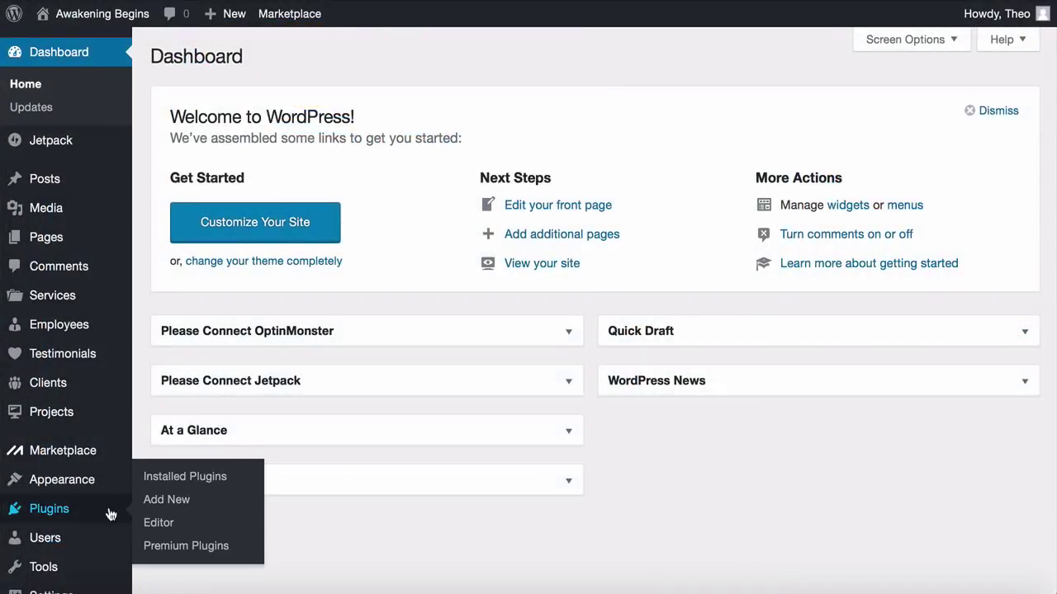
click(165, 502)
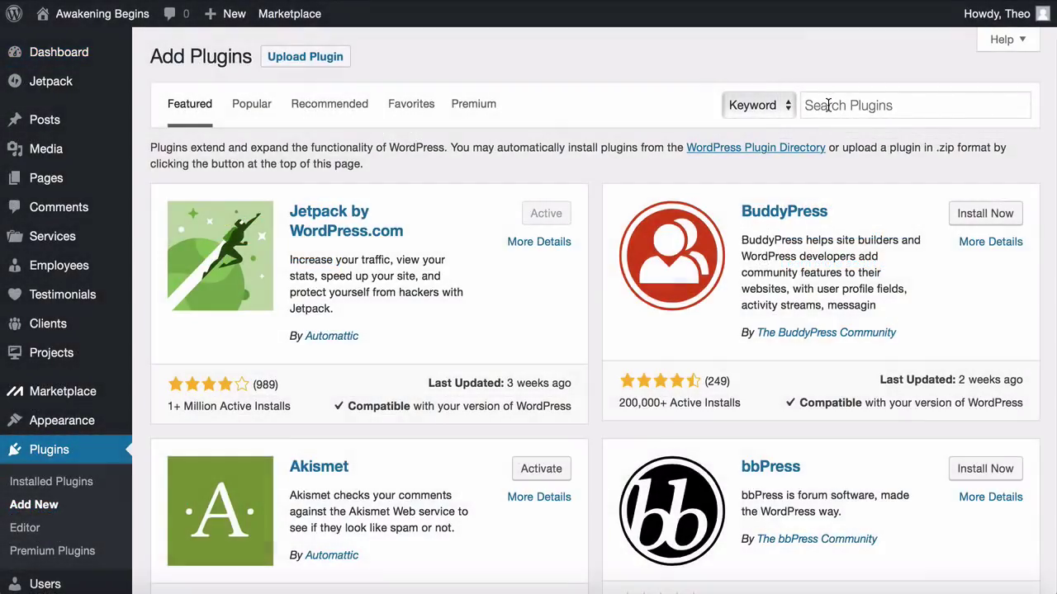
click(828, 100)
text(simpl)
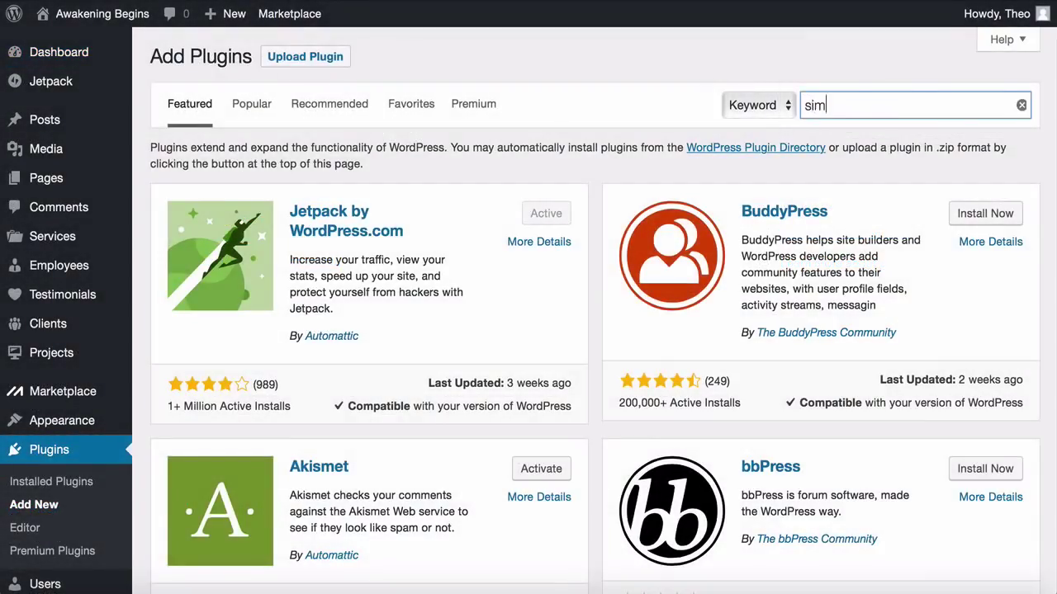
text(e custom css)
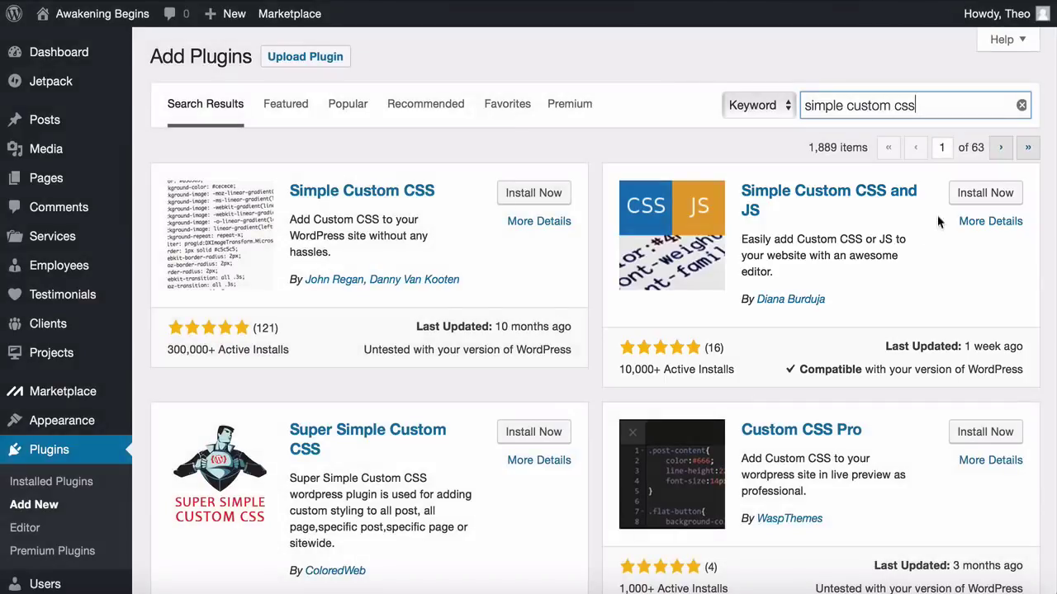
click(981, 197)
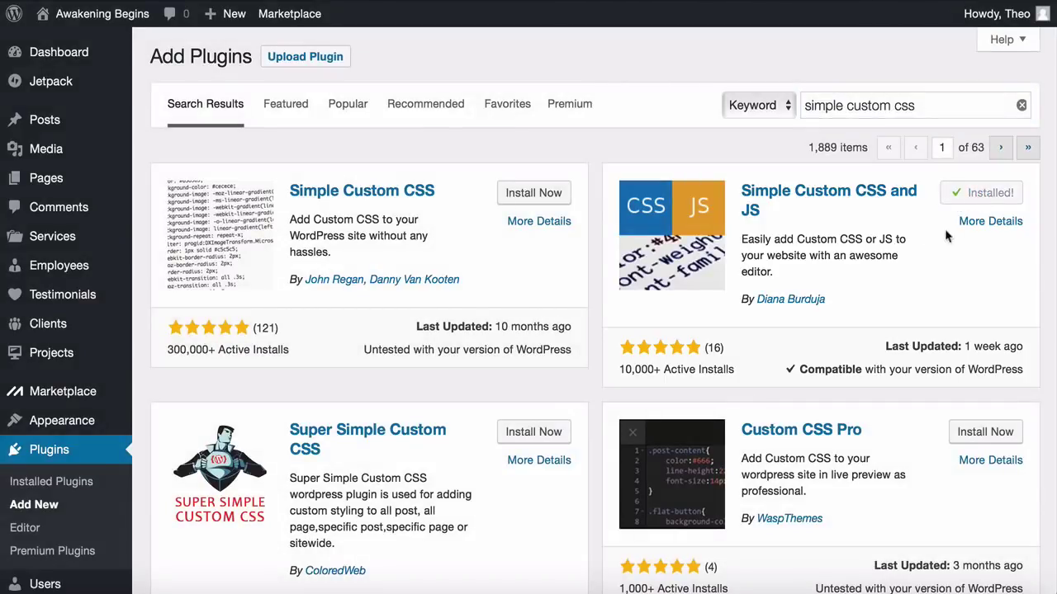
click(991, 195)
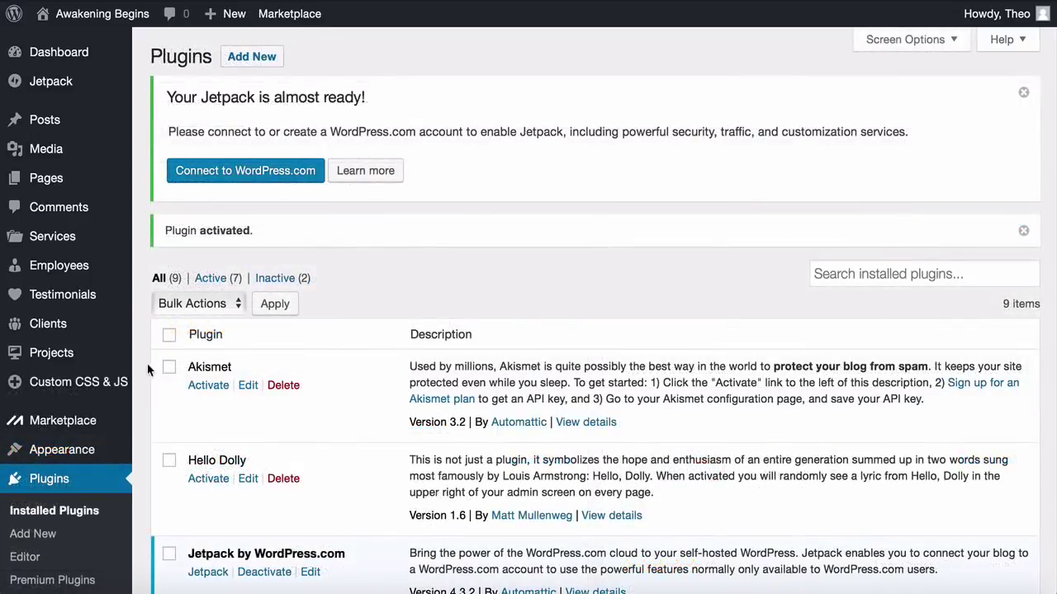
- Create a new custom CSS snippet and place the cursor on empty line 12
mouse_move(108, 387)
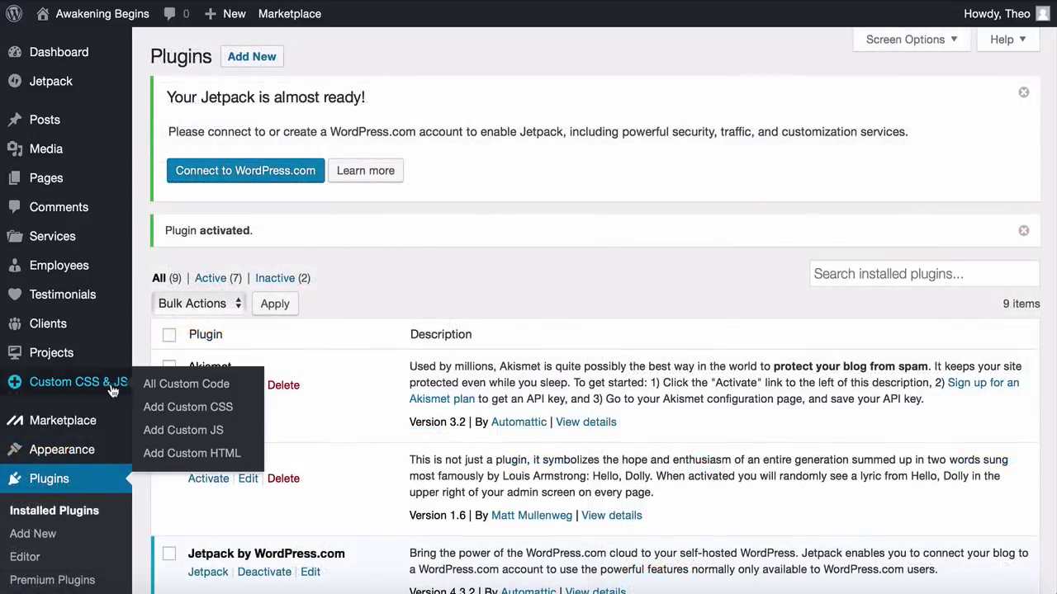
click(186, 408)
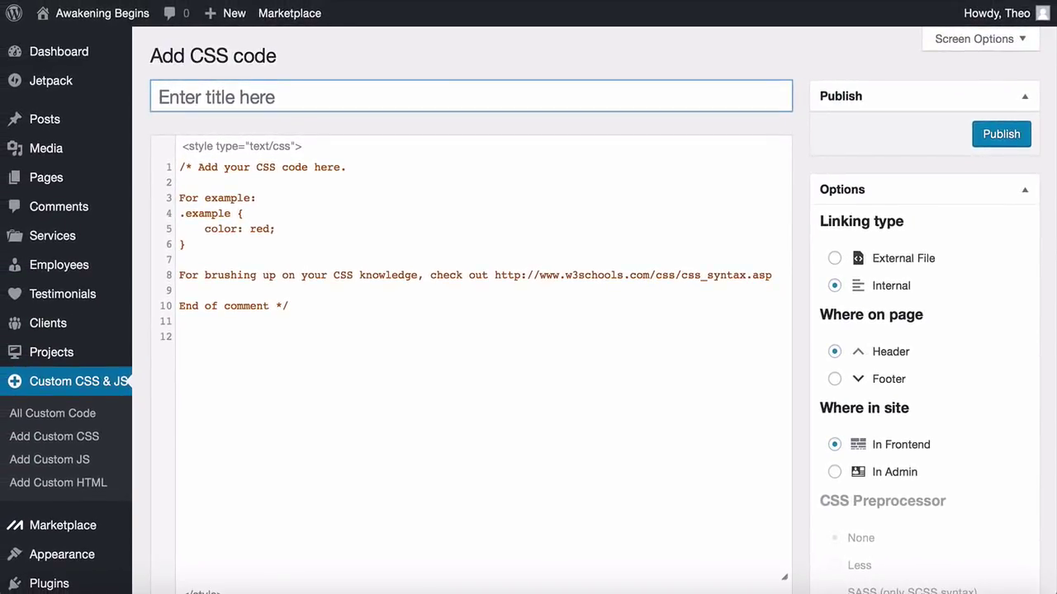
click(141, 350)
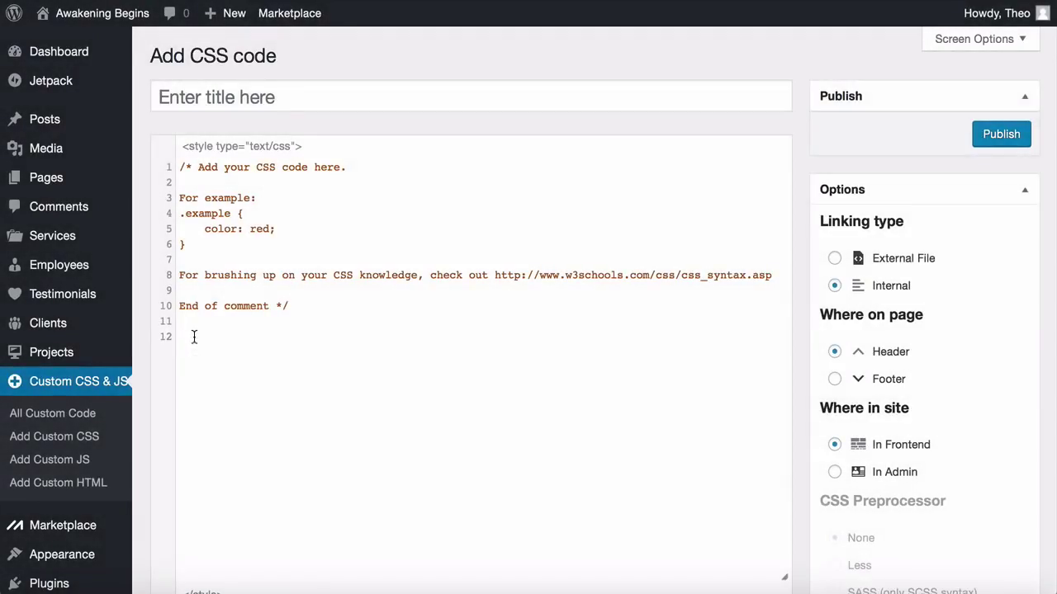
- Write the rule '.site-title, .site-description{ text-indent:-9999px; }' across separate lines
text(.)
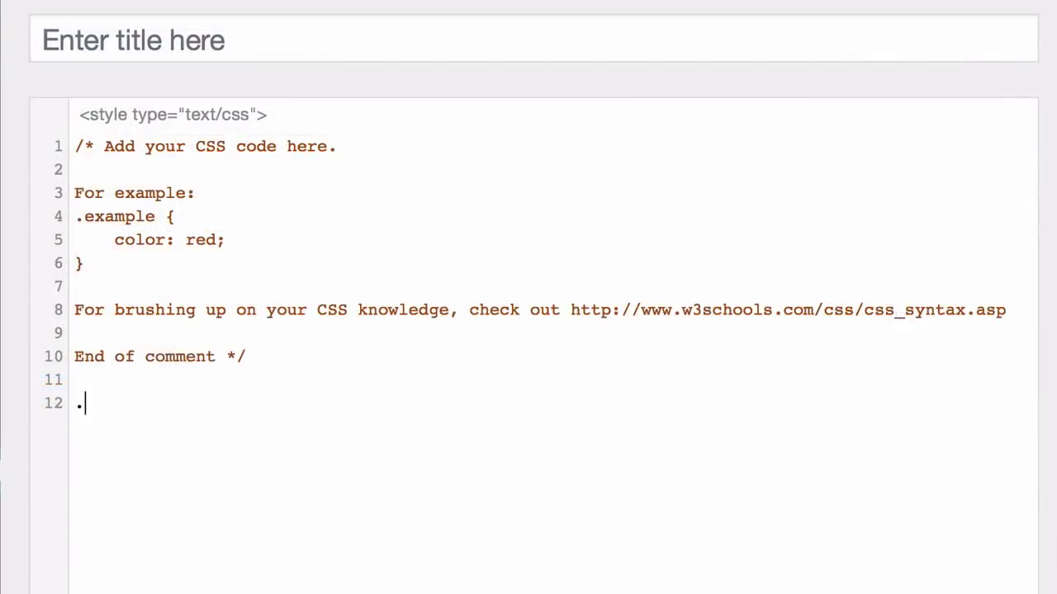
text(site-title)
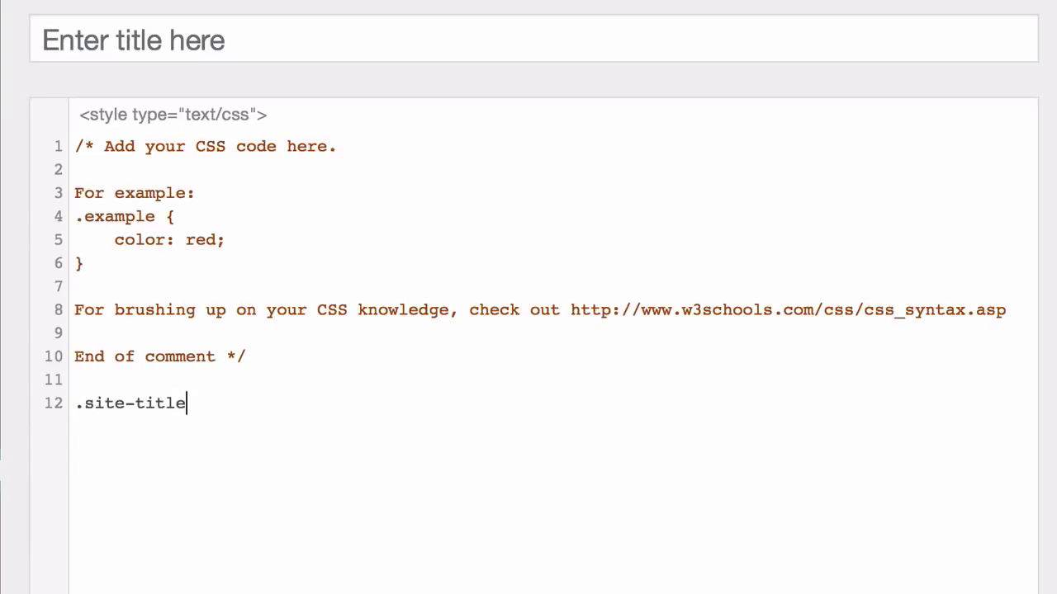
text(,)
key(Return)
text(.site-des)
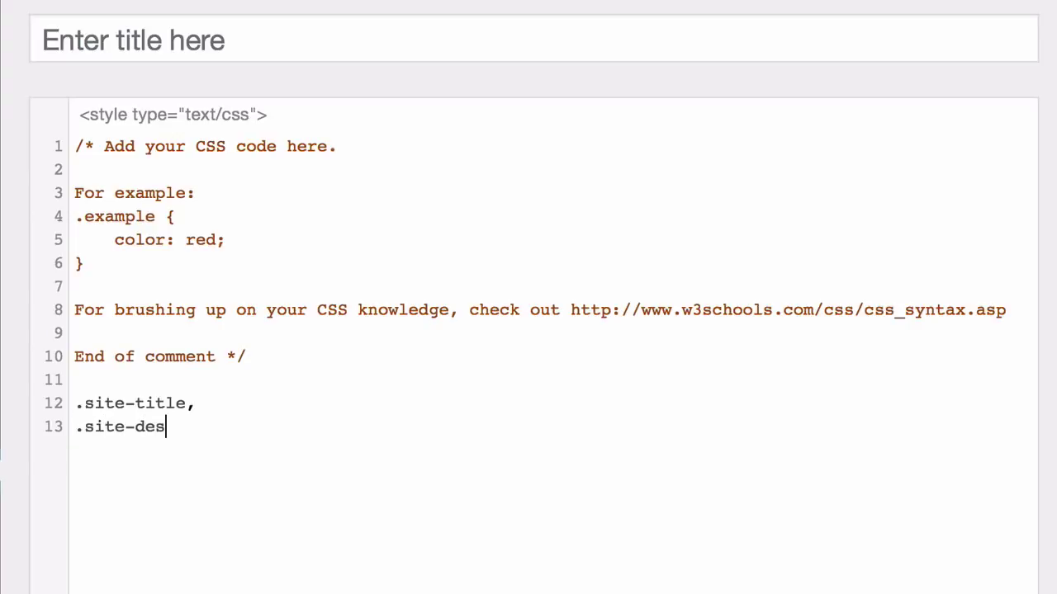
text(cription)
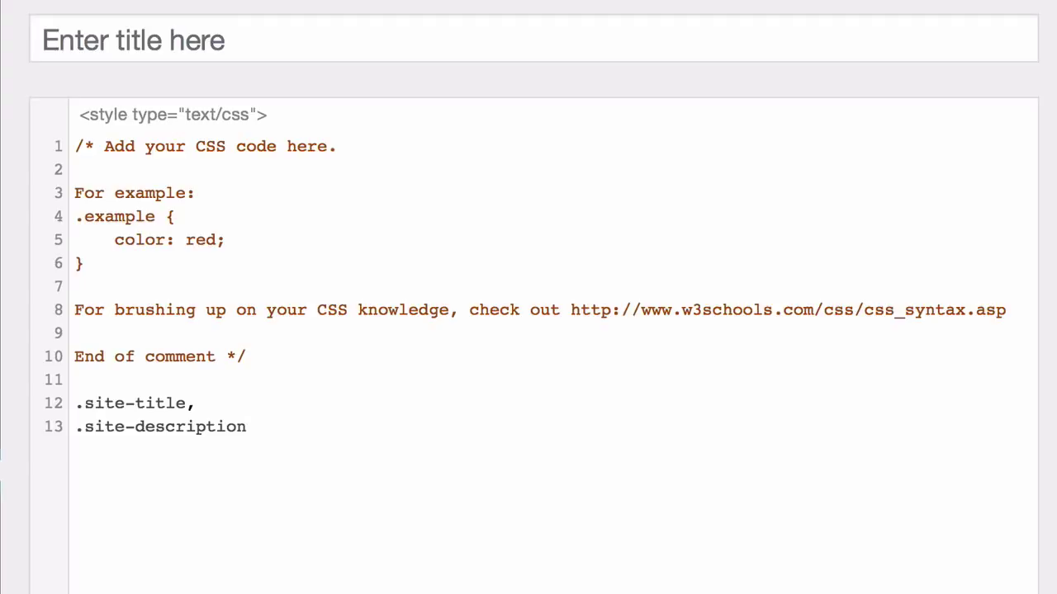
text({)
key(Return)
text(text-indent:)
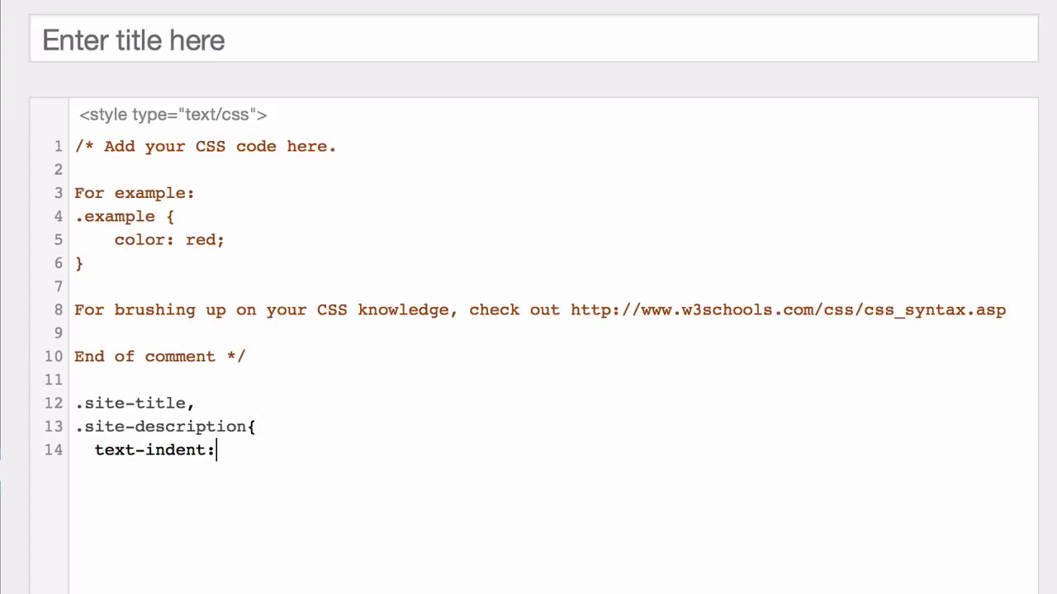
text(-9999px)
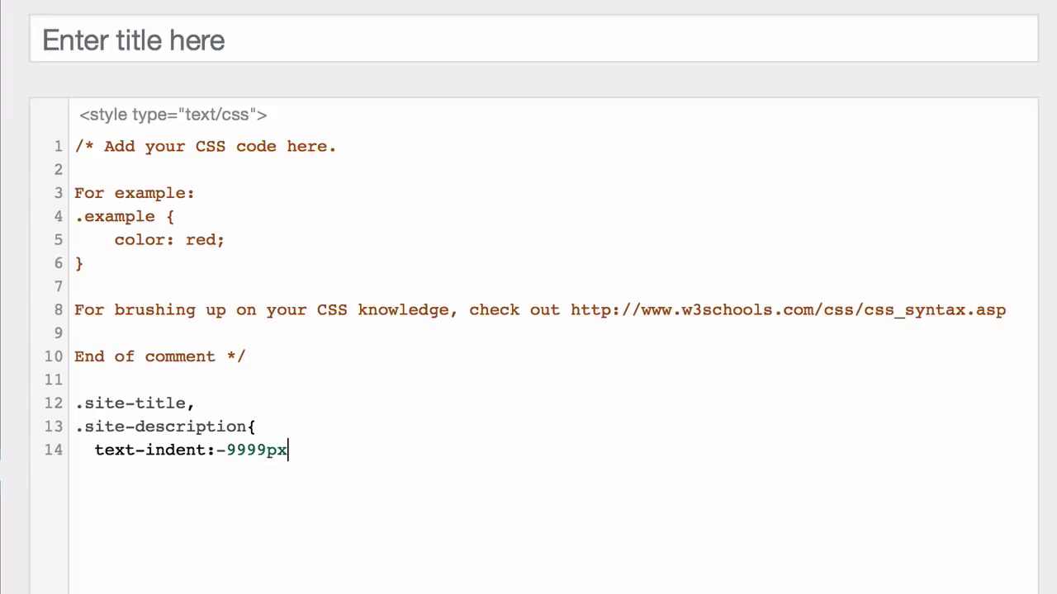
text(;)
key(Return)
text(})
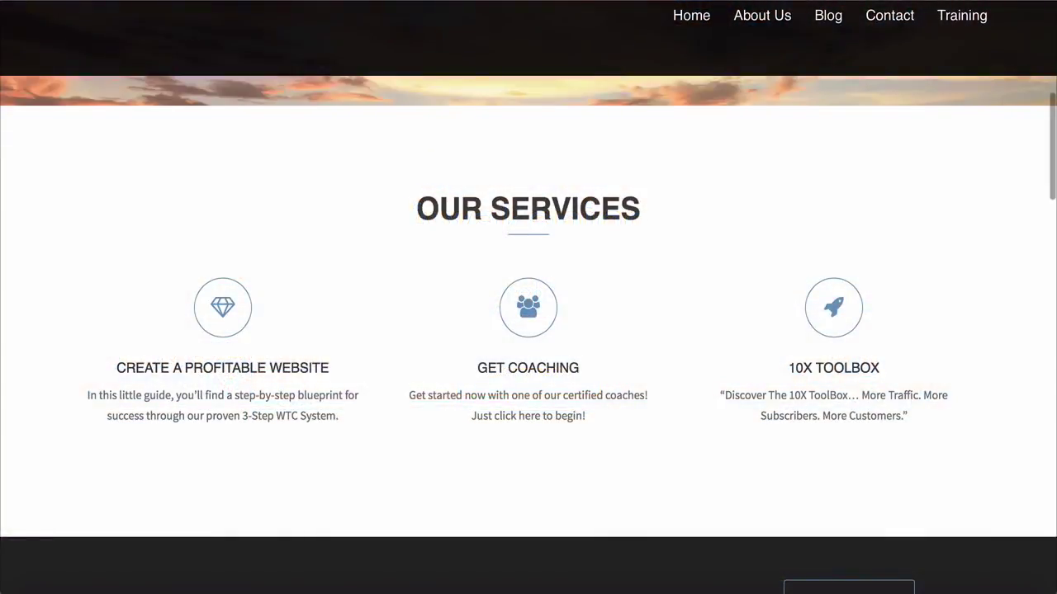
scroll(529, 297, down, 4)
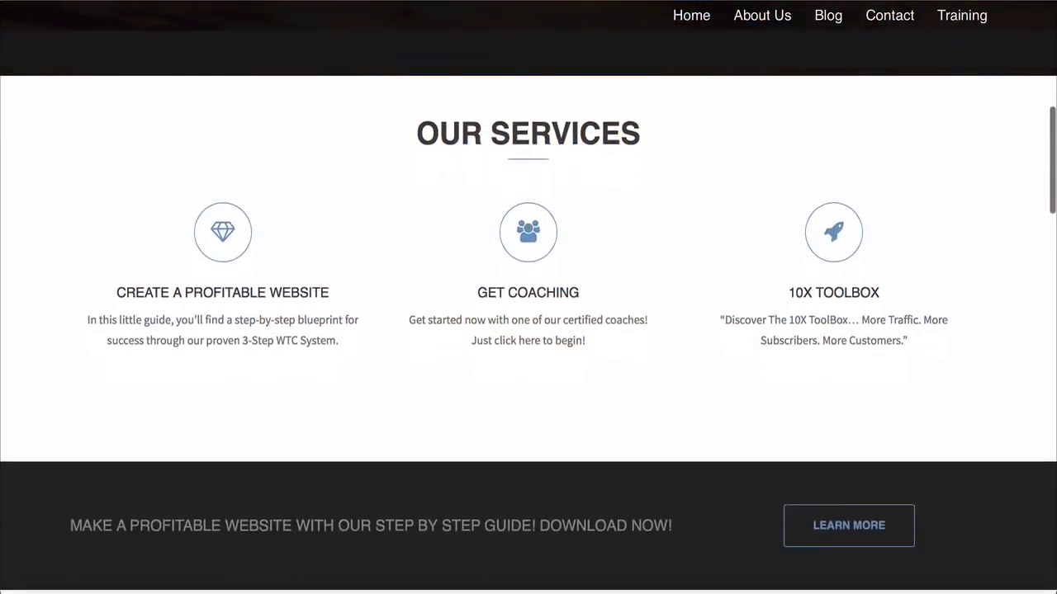
scroll(528, 330, down, 4)
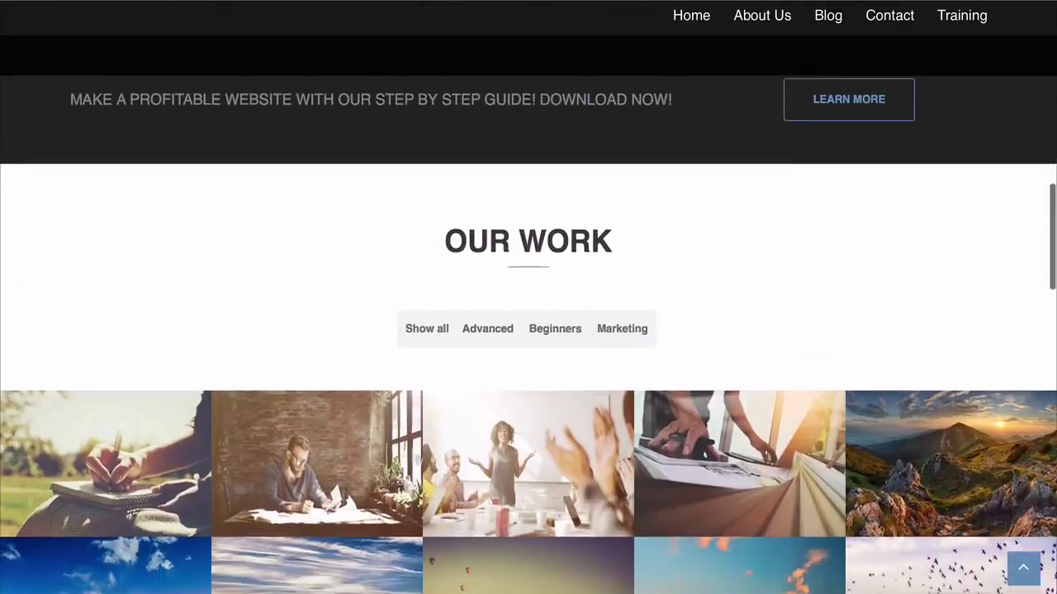
scroll(528, 297, down, 5)
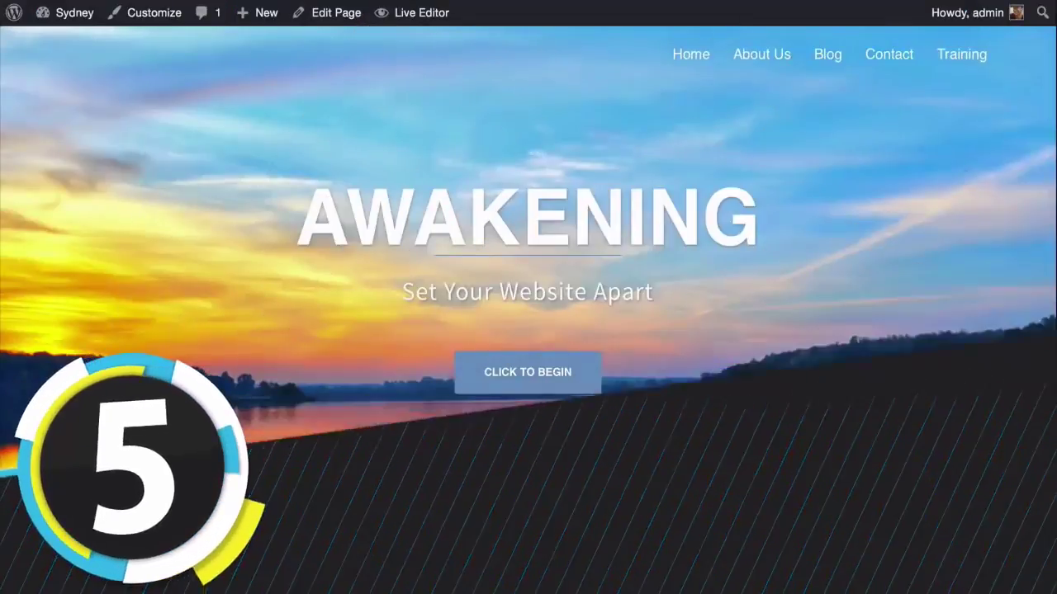
scroll(528, 298, down, 5)
scroll(528, 297, down, 3)
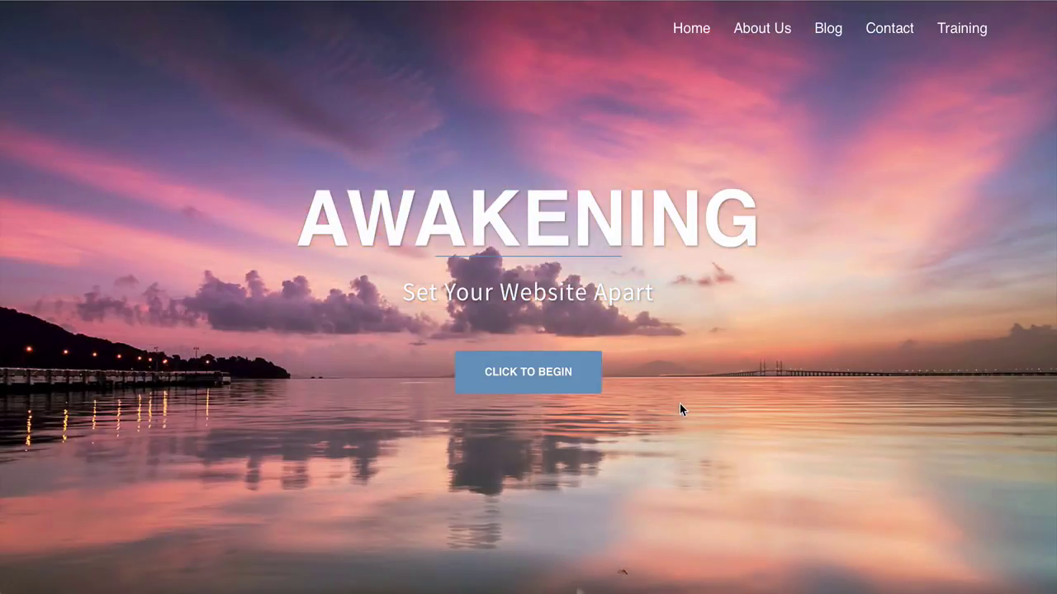
click(551, 380)
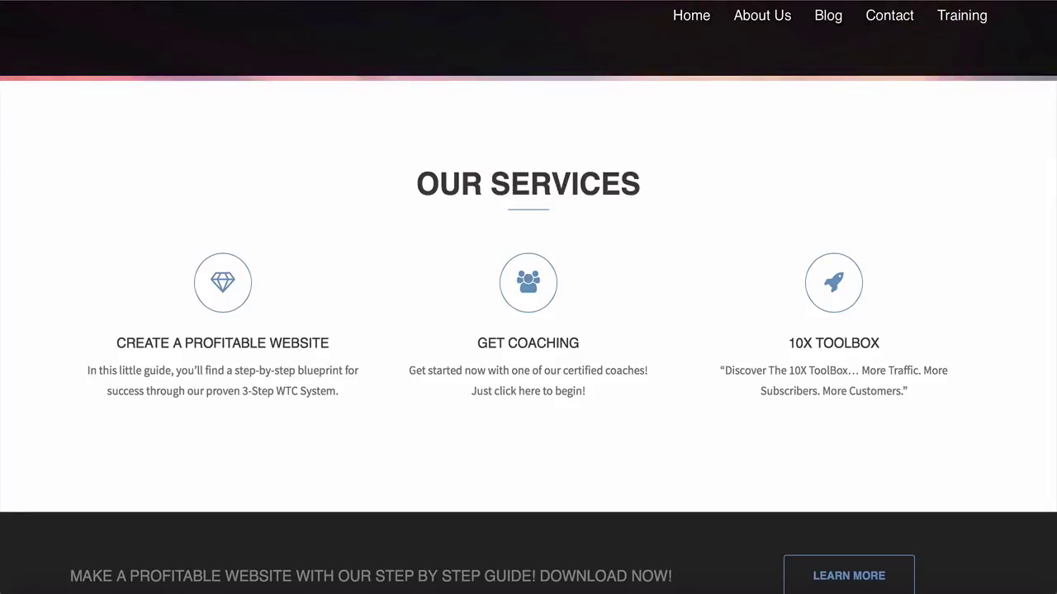
scroll(528, 330, up, 6)
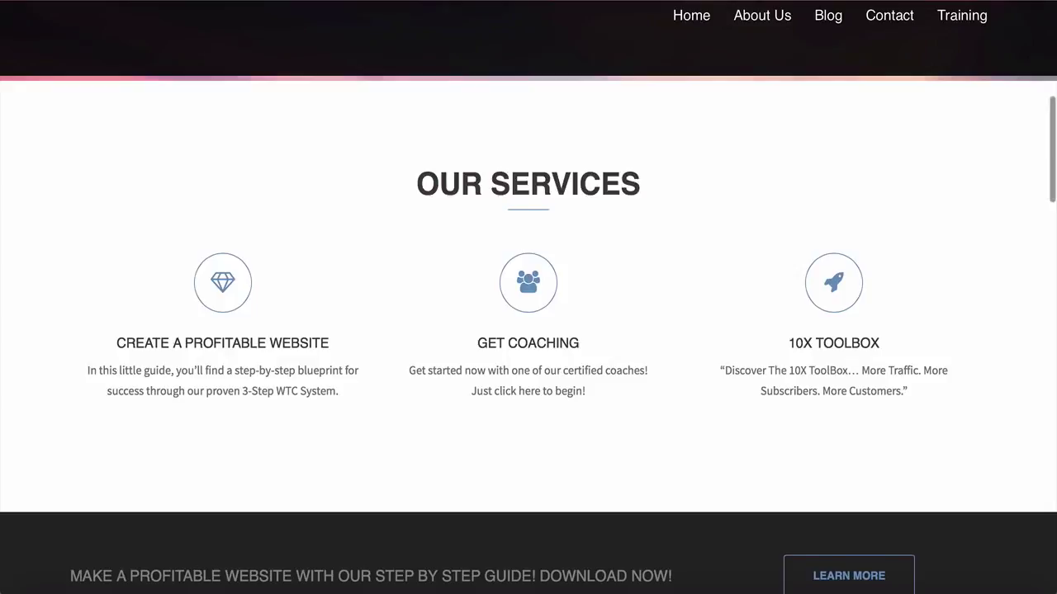
scroll(529, 330, up, 1)
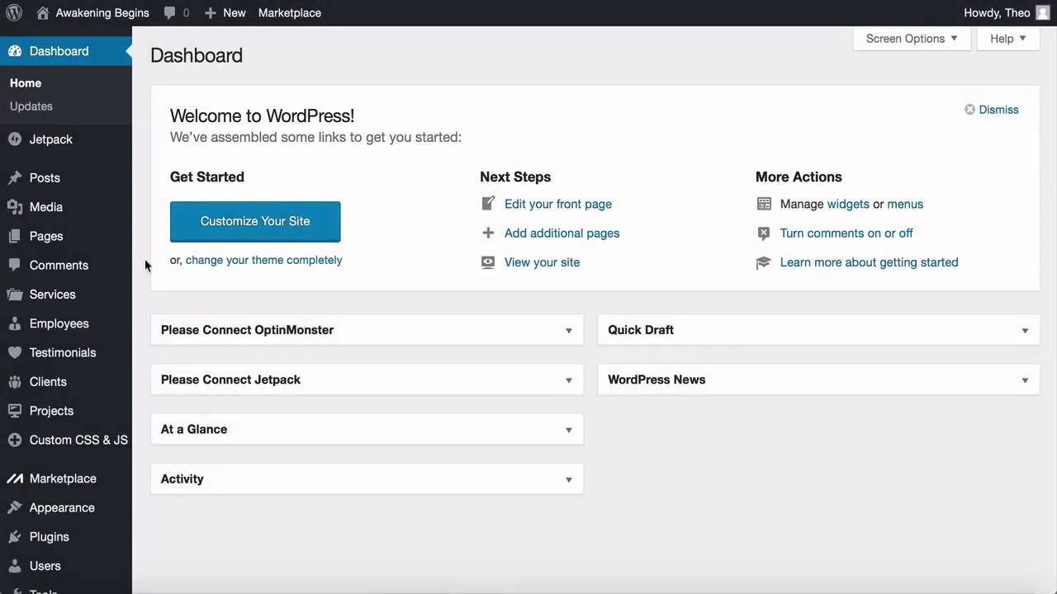
- Select all six services under All Services and apply the Move to Trash bulk action
mouse_move(91, 302)
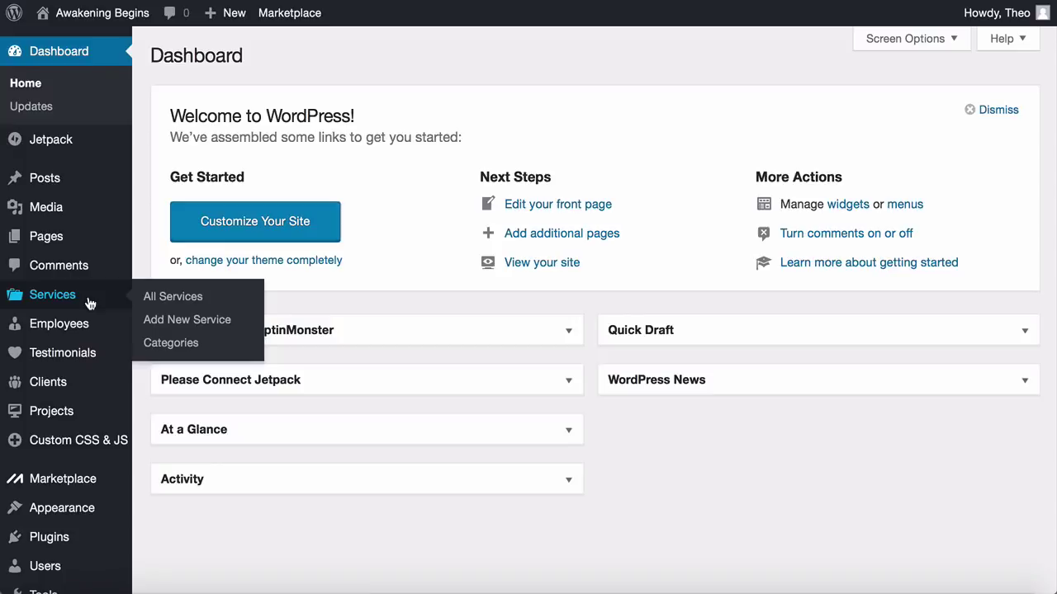
click(169, 296)
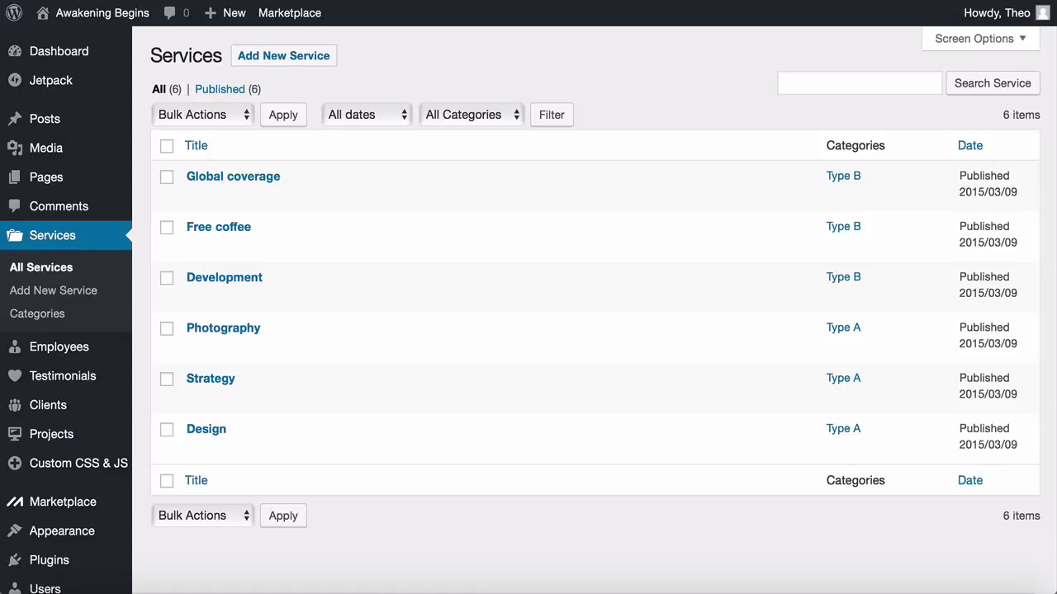
click(165, 147)
click(227, 120)
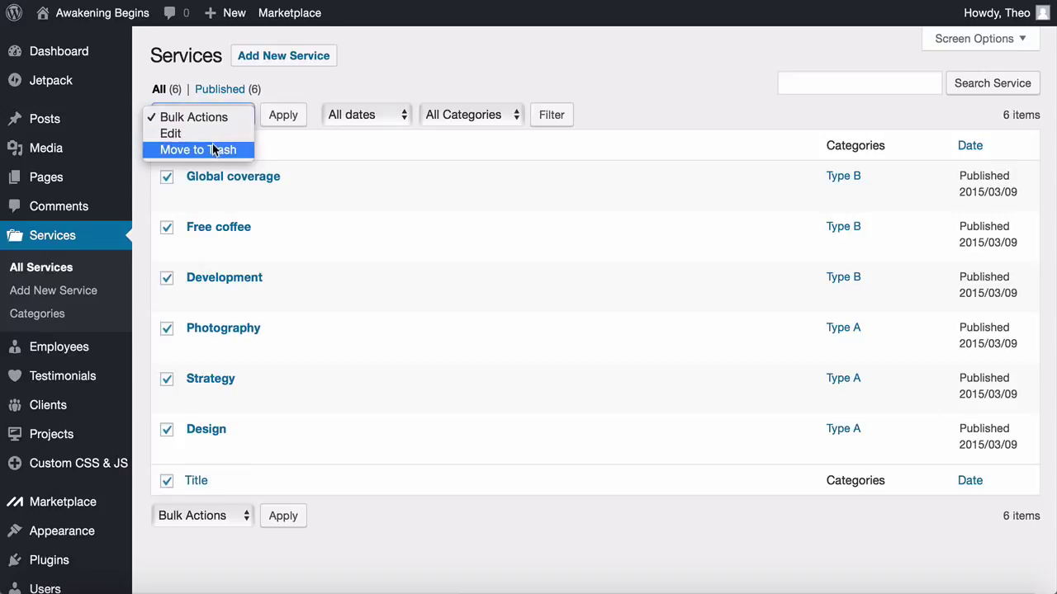
click(212, 148)
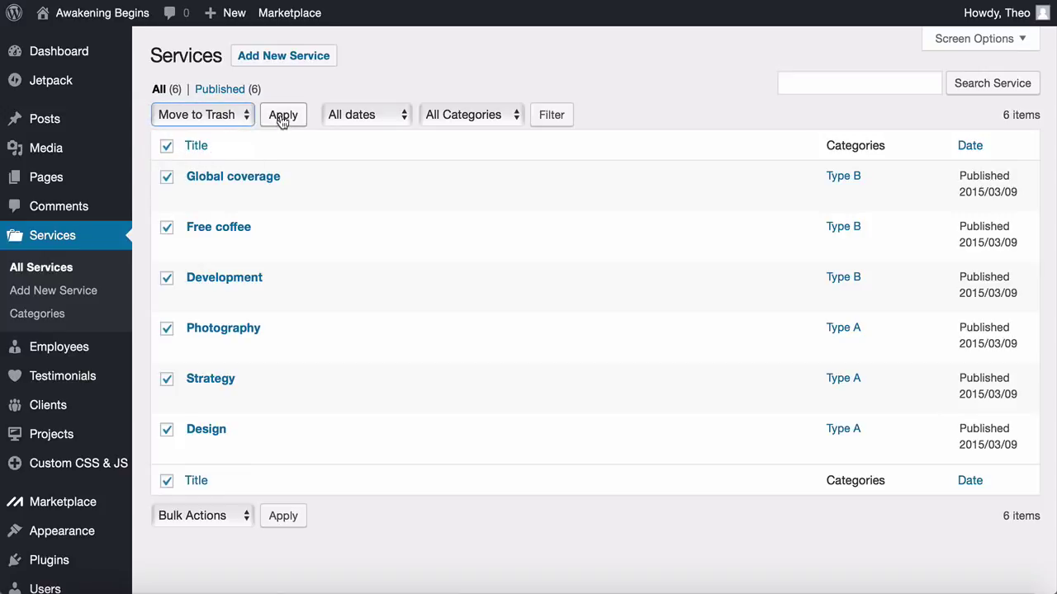
click(282, 116)
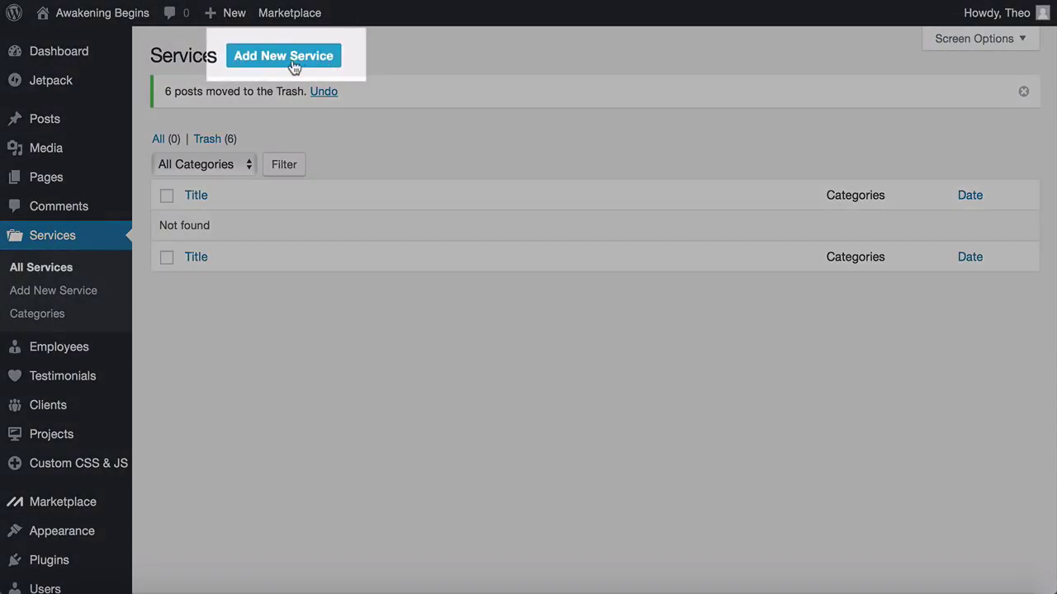
- Add a new service titled 'CREATE A PROFITABLE WEBSITE' and paste its blueprint description into the body
click(282, 61)
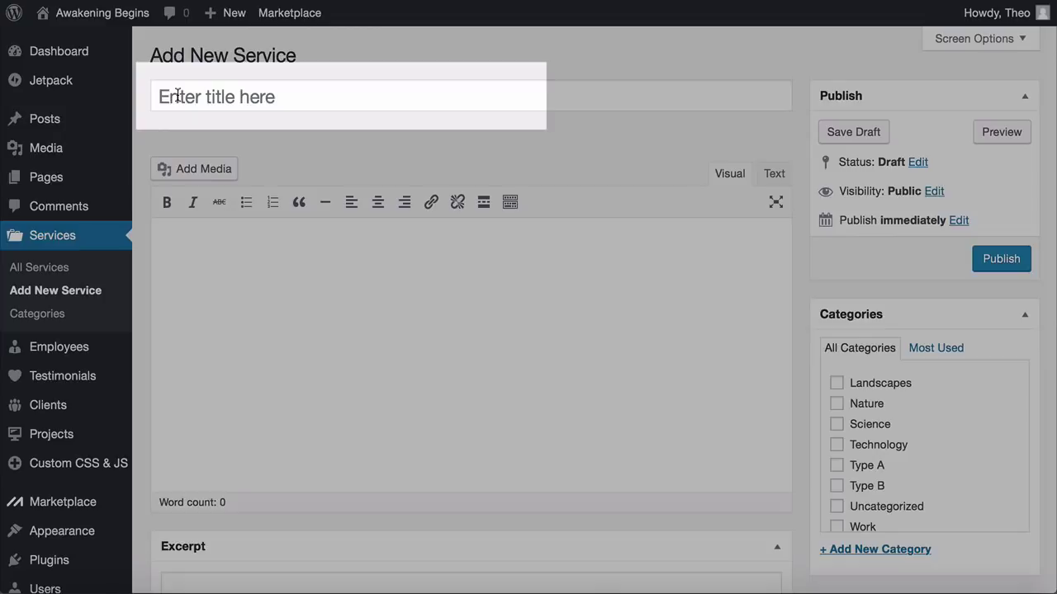
click(177, 99)
text(CREATE A PROFITABLE WEBSITE)
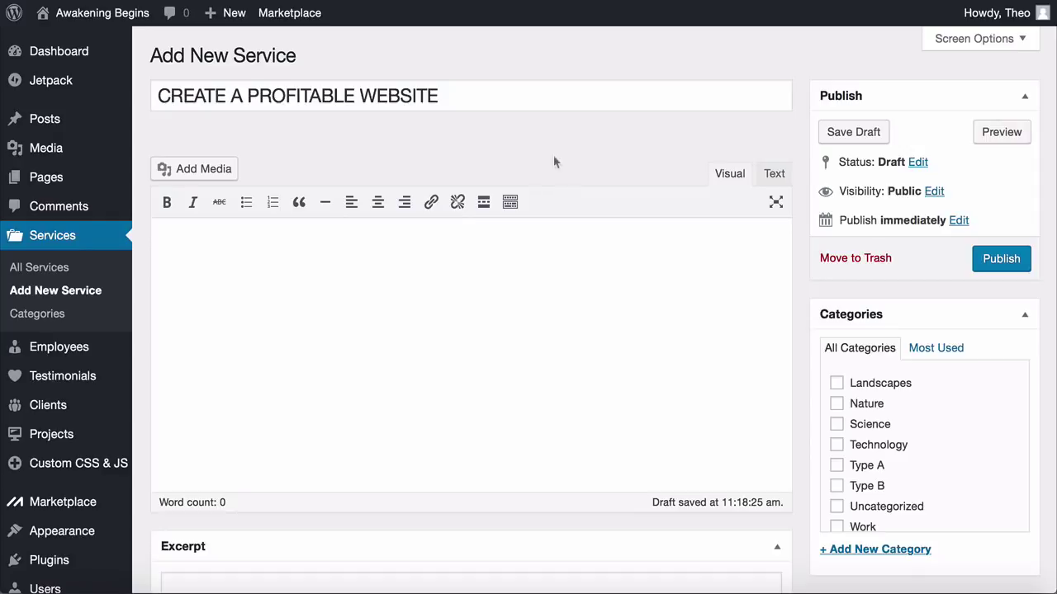
click(281, 270)
text(In this little guide, you’ll find a step-by-step blueprint for success through our proven 3-Step WTC System.)
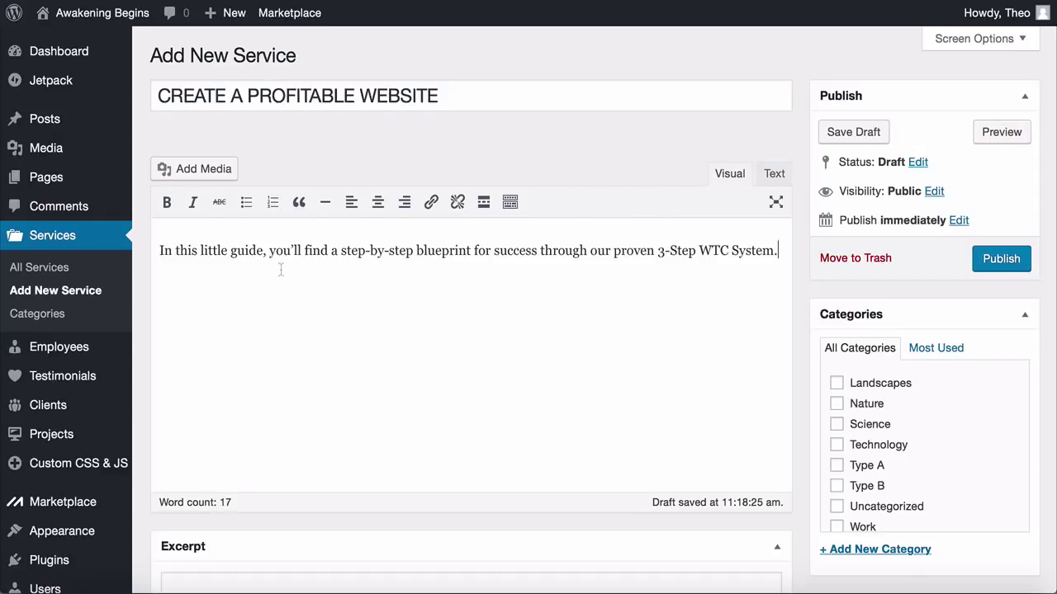
scroll(280, 270, down, 1)
scroll(470, 330, down, 5)
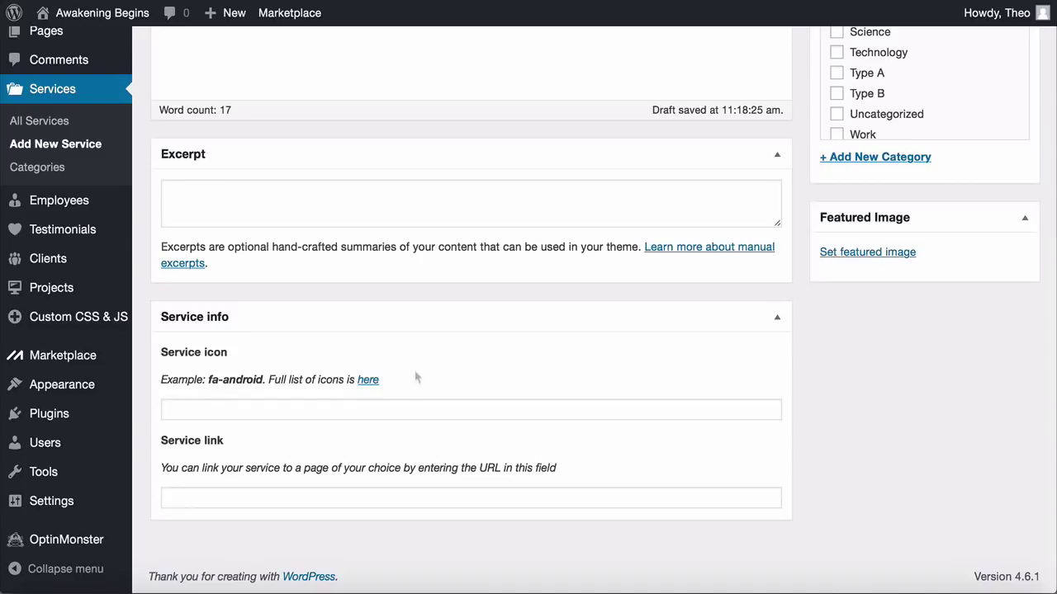
- Find the diamond icon in the full Font Awesome list and select its fa-diamond class name
click(368, 380)
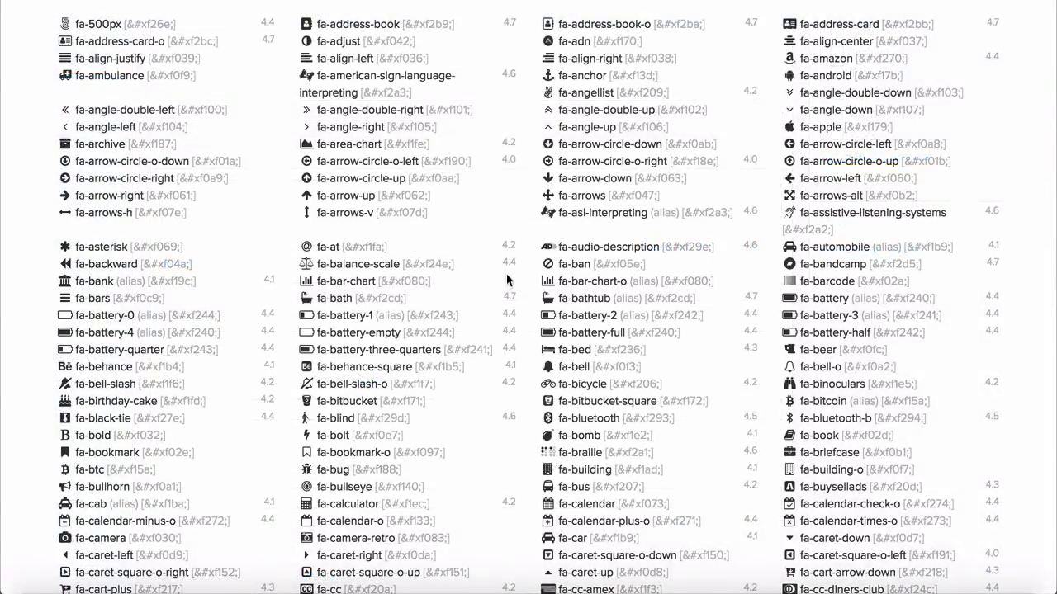
scroll(507, 279, down, 2)
scroll(507, 279, down, 3)
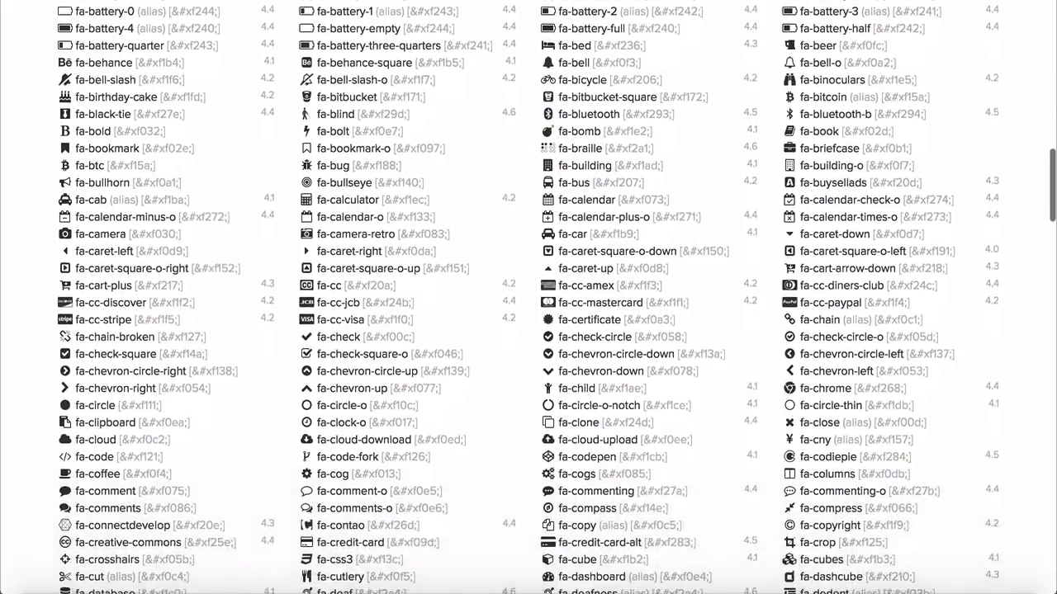
scroll(529, 298, down, 3)
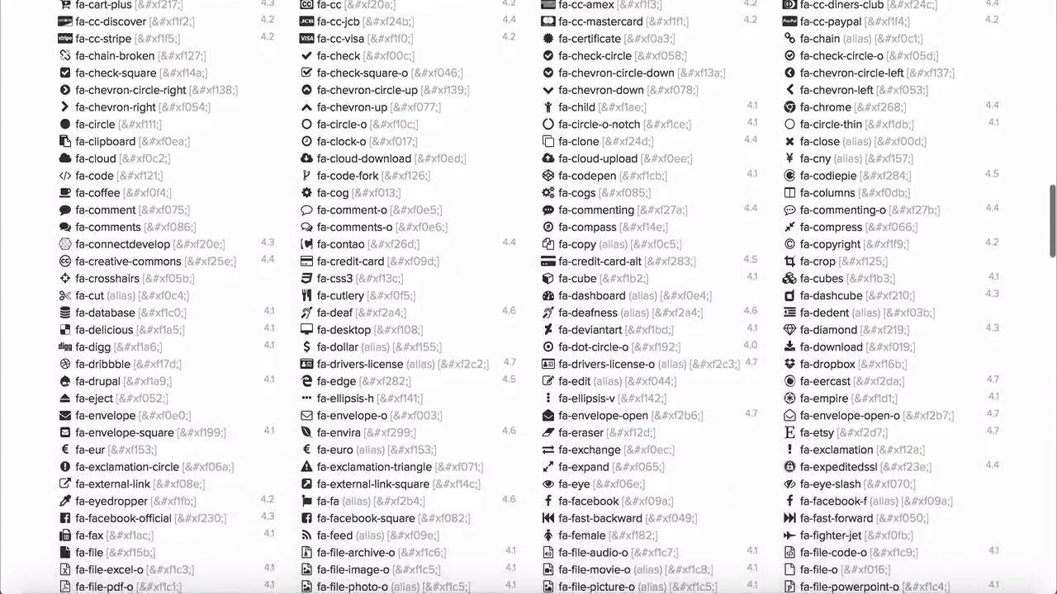
scroll(528, 297, down, 4)
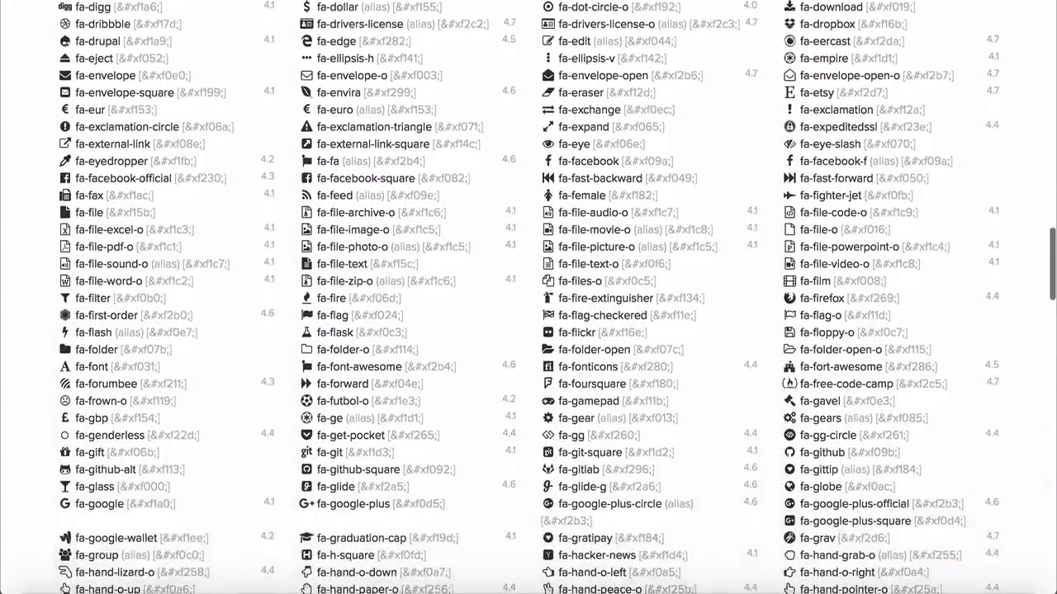
scroll(952, 297, down, 4)
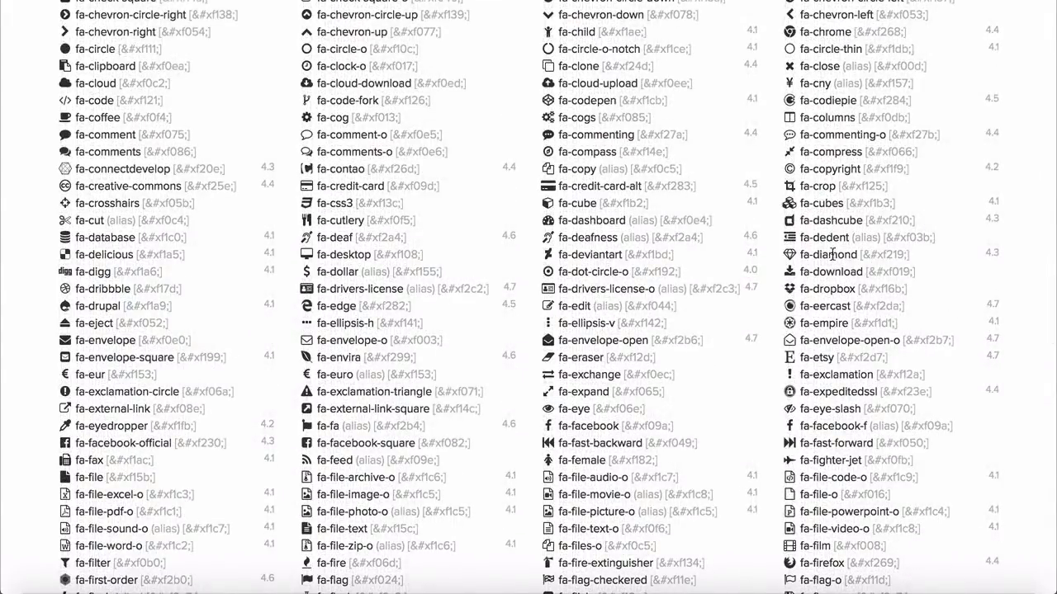
drag(799, 255, 858, 256)
key(ctrl+c)
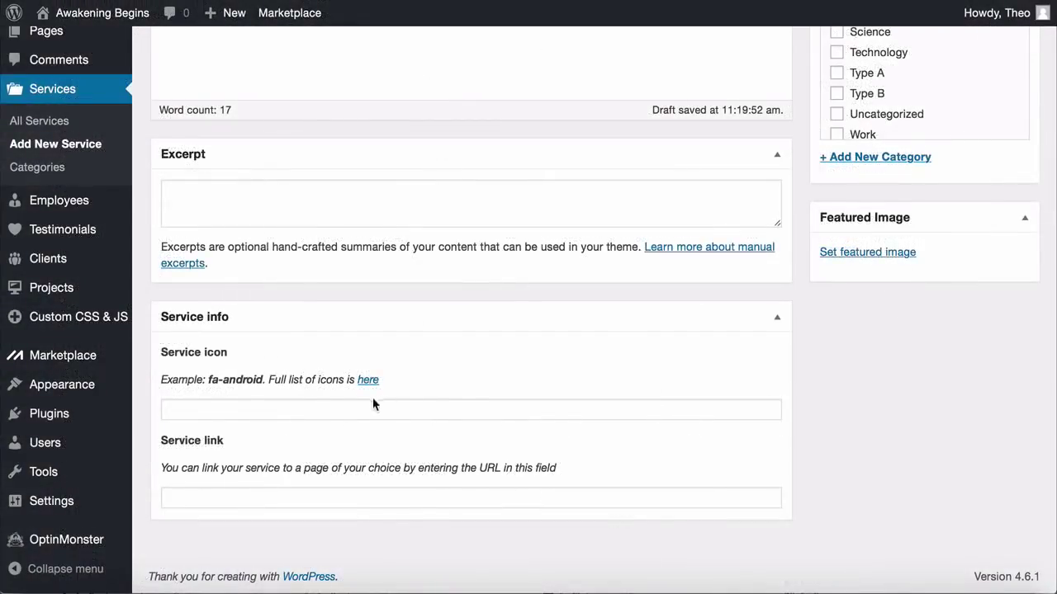
- Paste fa-diamond into the service's Service icon field
click(251, 410)
key(ctrl+v)
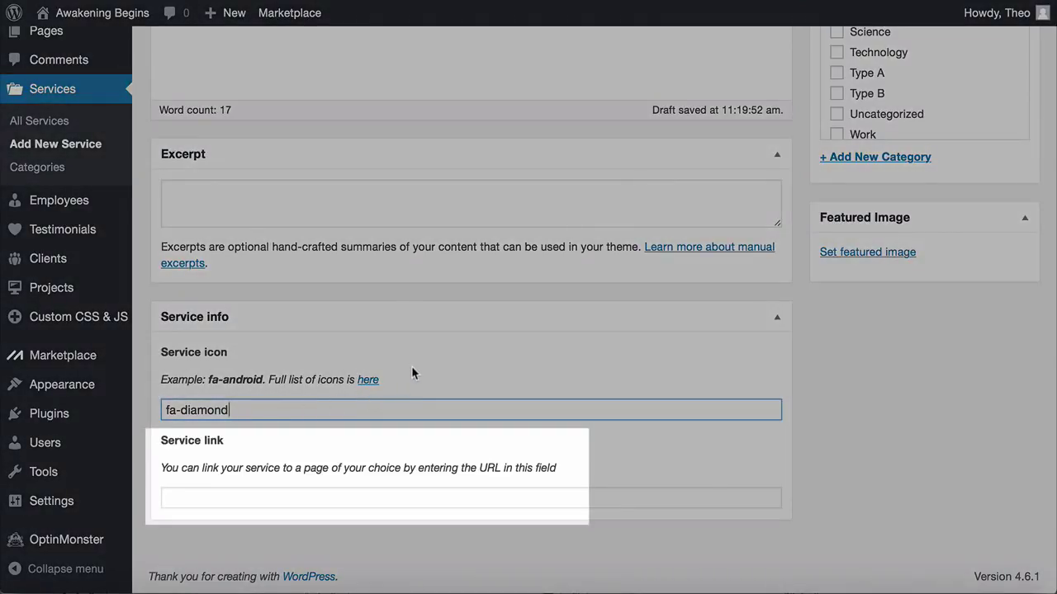
click(413, 372)
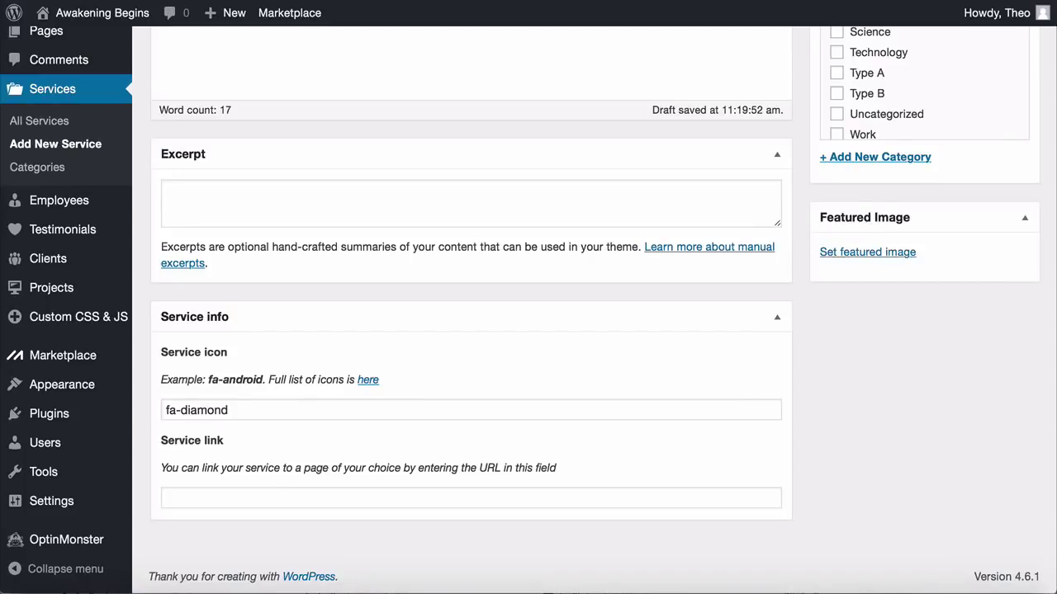
- Create a new Our Services category for the service
scroll(801, 248, up, 5)
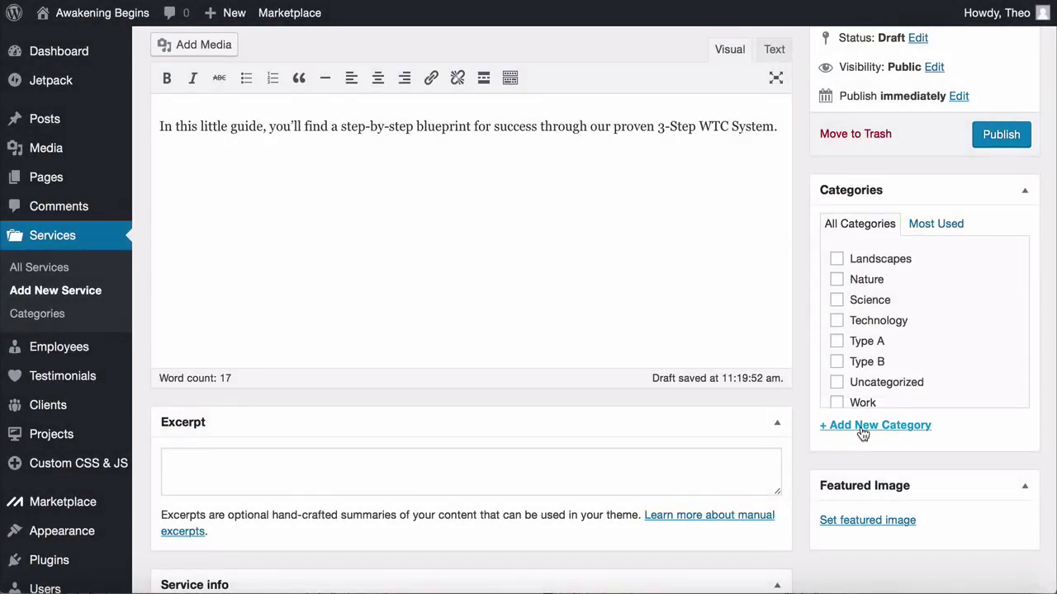
click(862, 431)
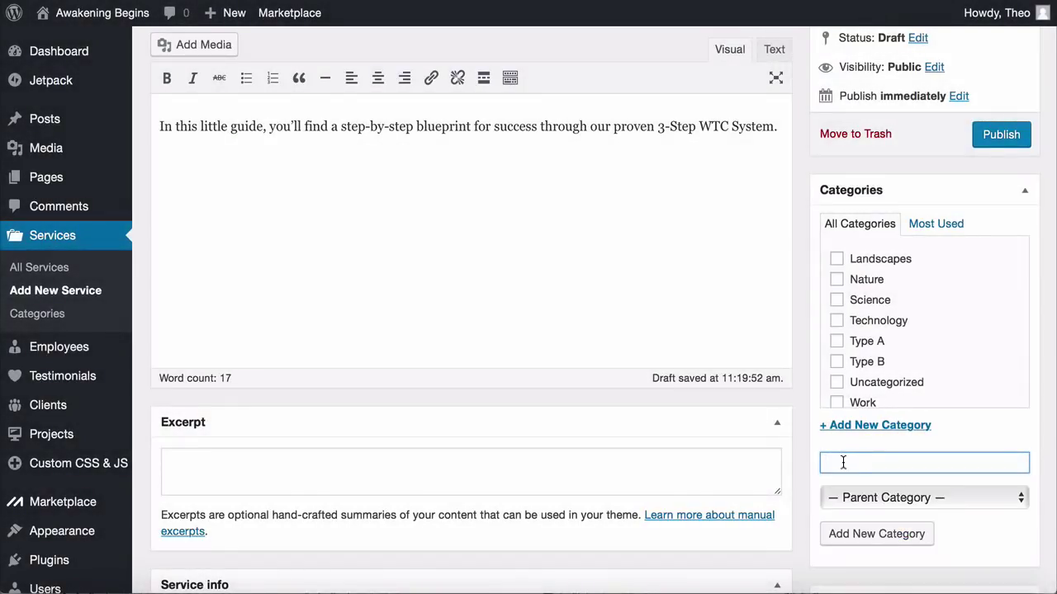
text(Our Services)
key(Return)
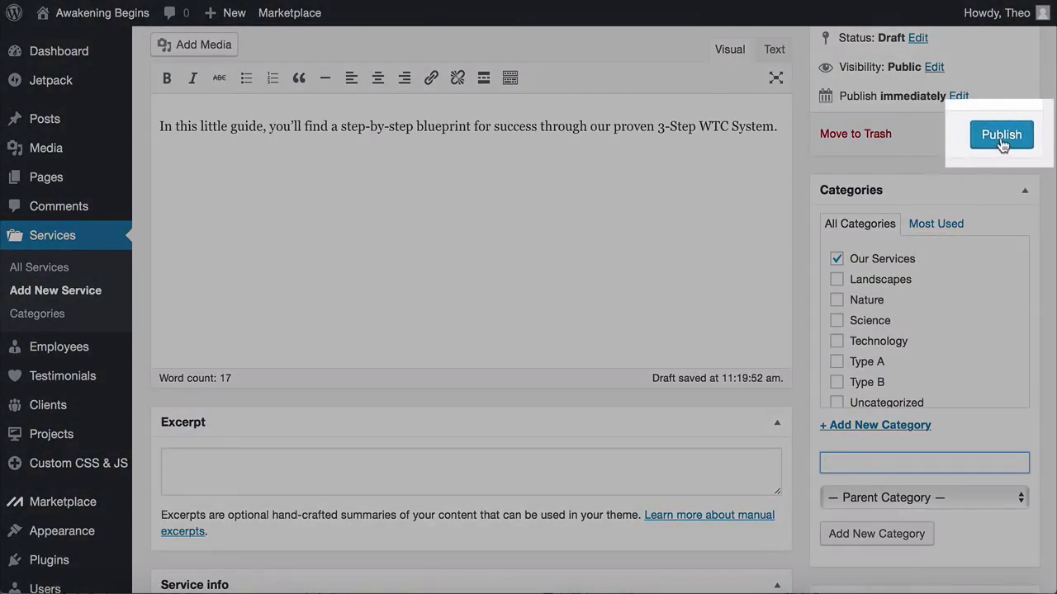
- Publish Create a Profitable Website and start a new service titled GET COACHING
click(1000, 137)
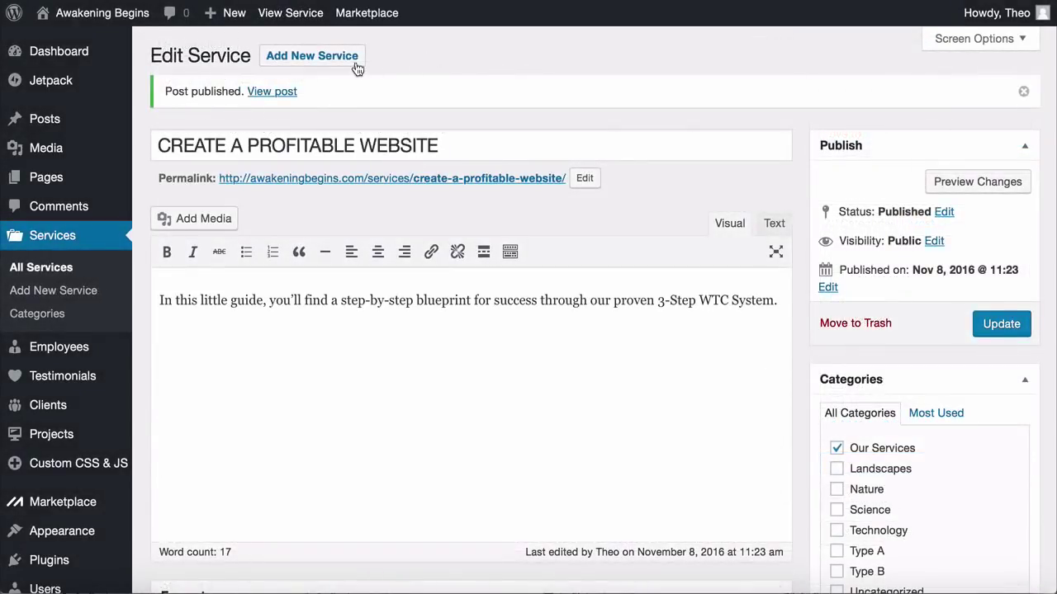
click(312, 56)
text(GET COACHING)
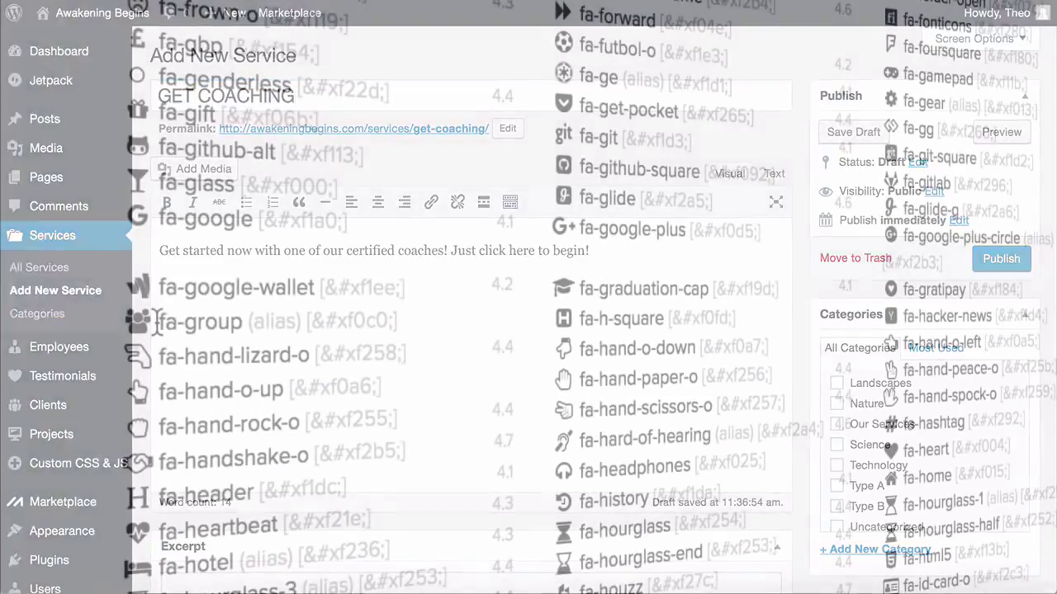
- Copy the group icon name, publish GET COACHING, and go to All Services
drag(158, 321, 243, 320)
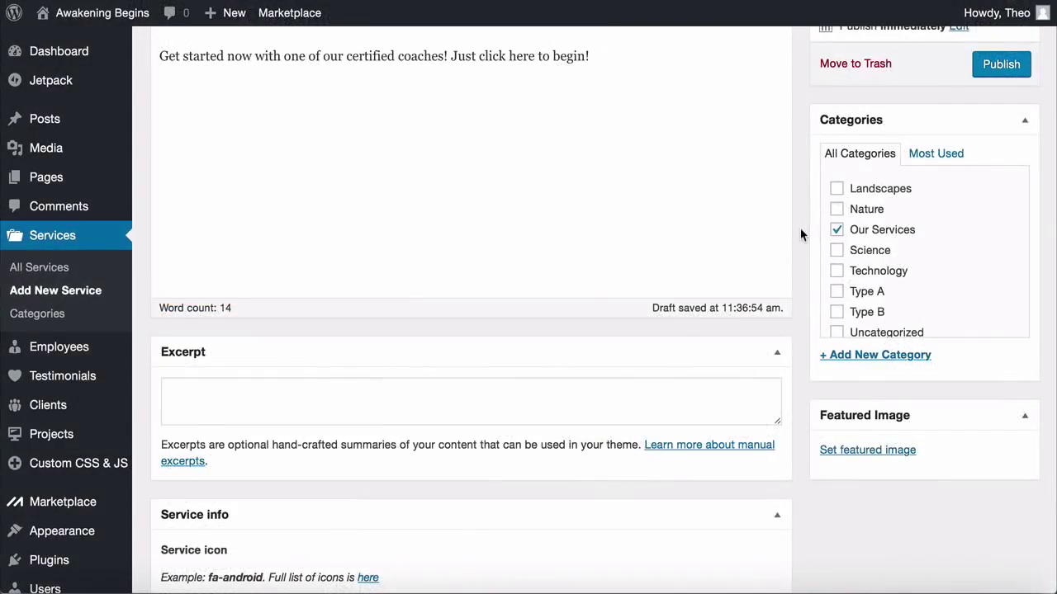
scroll(800, 232, up, 3)
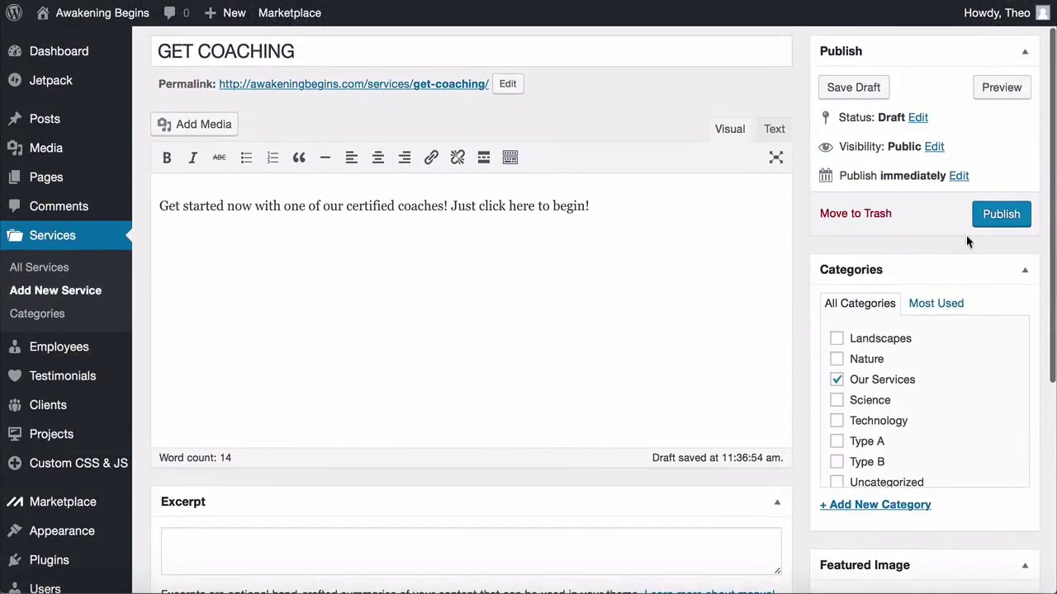
click(1001, 217)
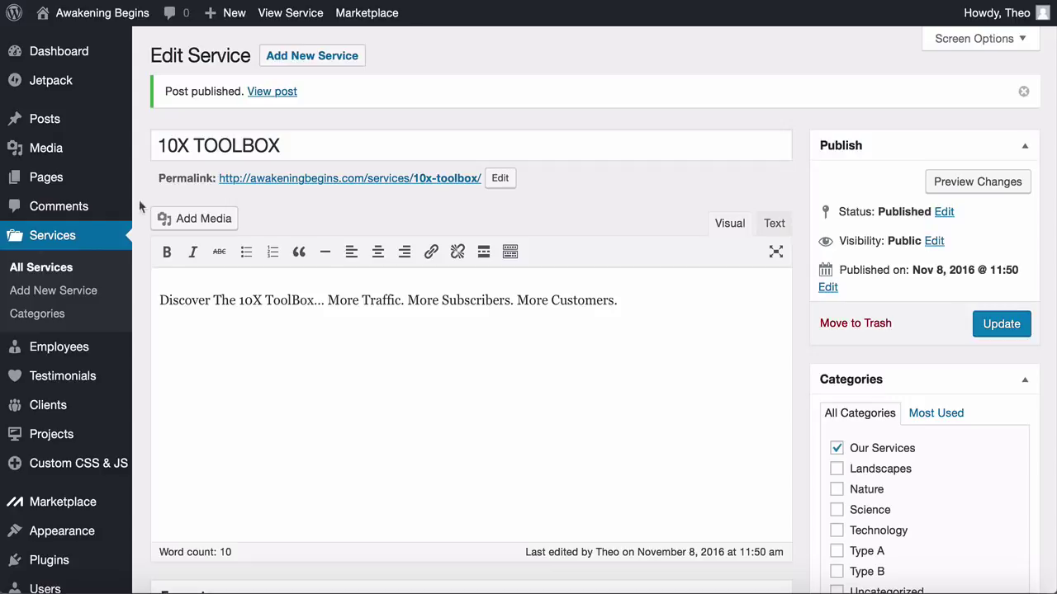
click(45, 275)
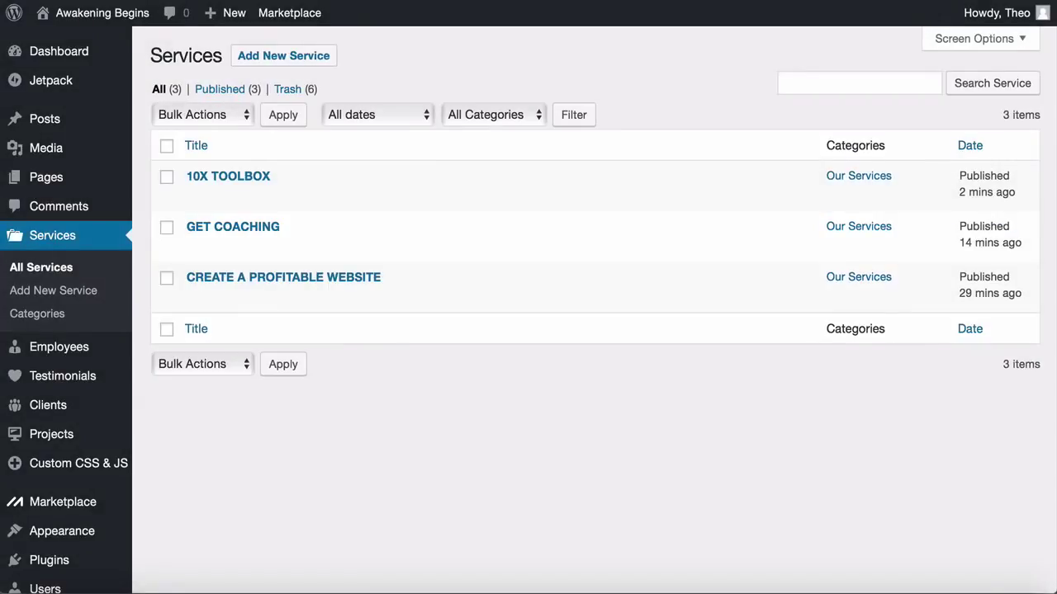
- Open Quick Edit for Create a Profitable Website and leave it unchanged
mouse_move(349, 281)
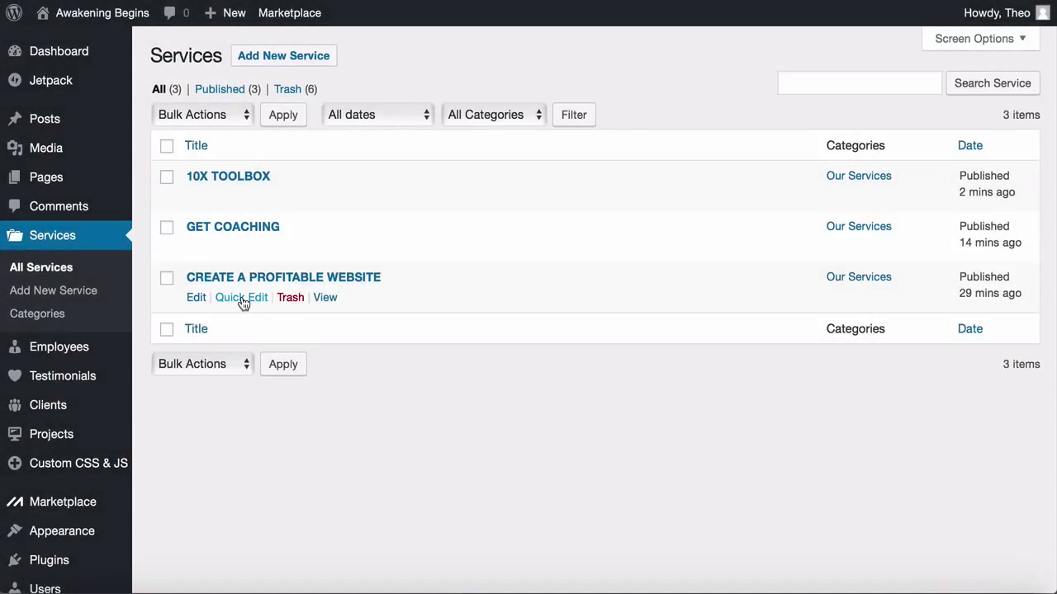
click(242, 299)
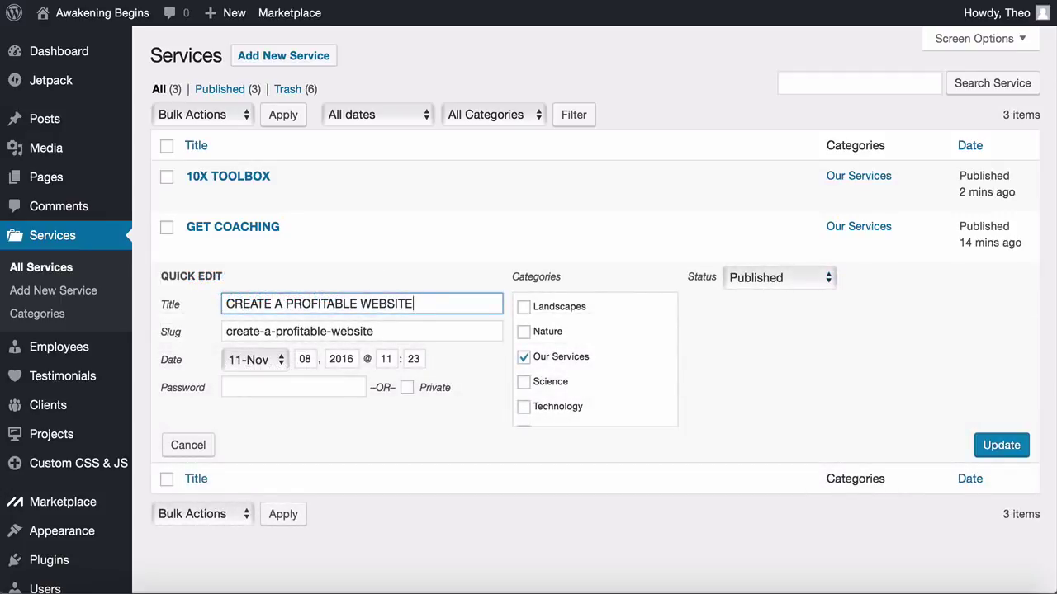
click(142, 341)
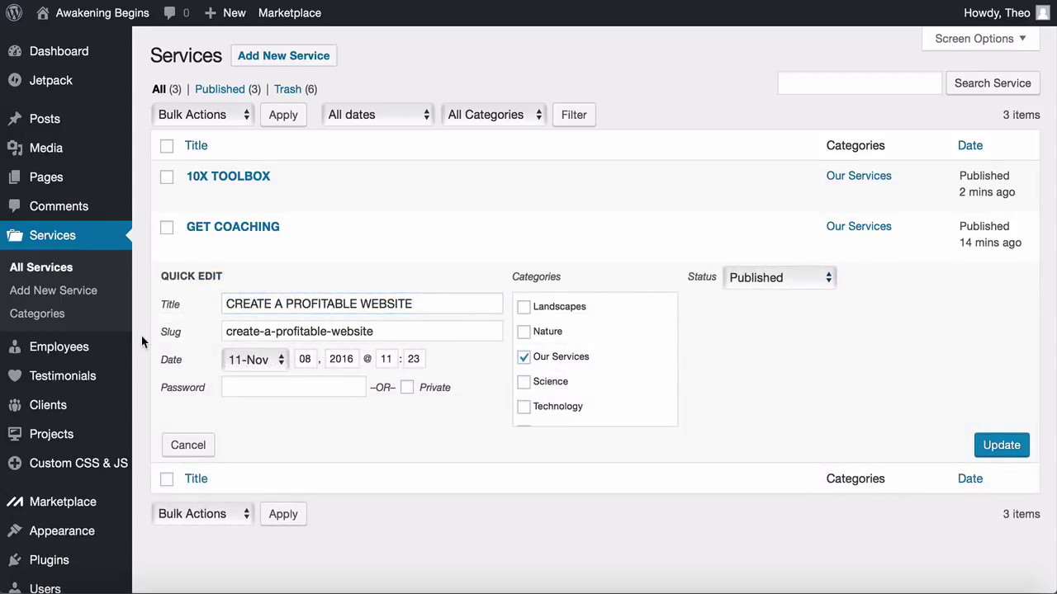
- Bulk-delete the unused service categories such as Nature and Science
click(46, 321)
click(483, 241)
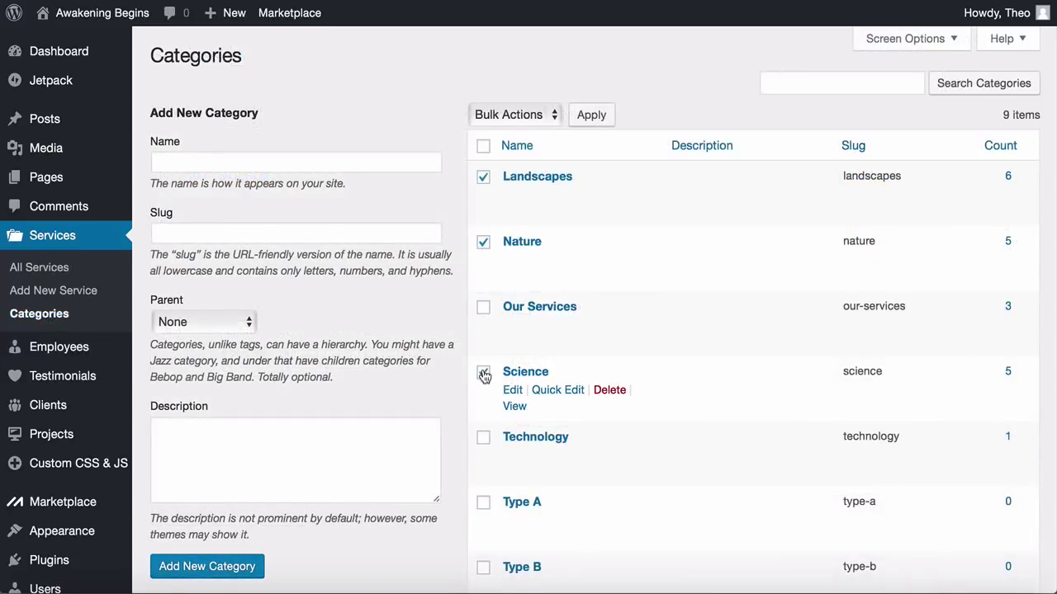
click(484, 374)
scroll(485, 375, down, 3)
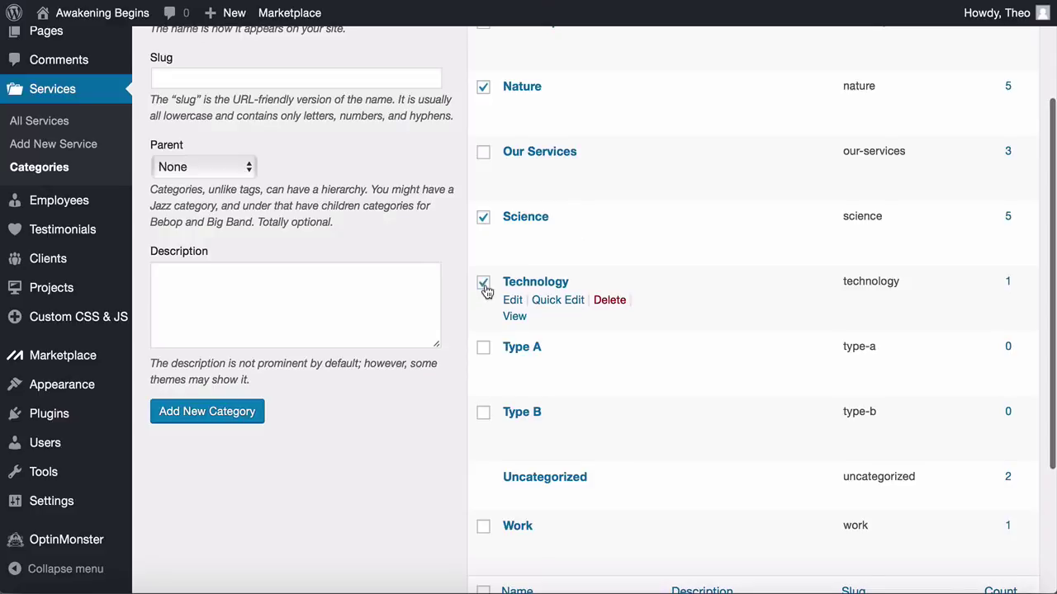
click(512, 115)
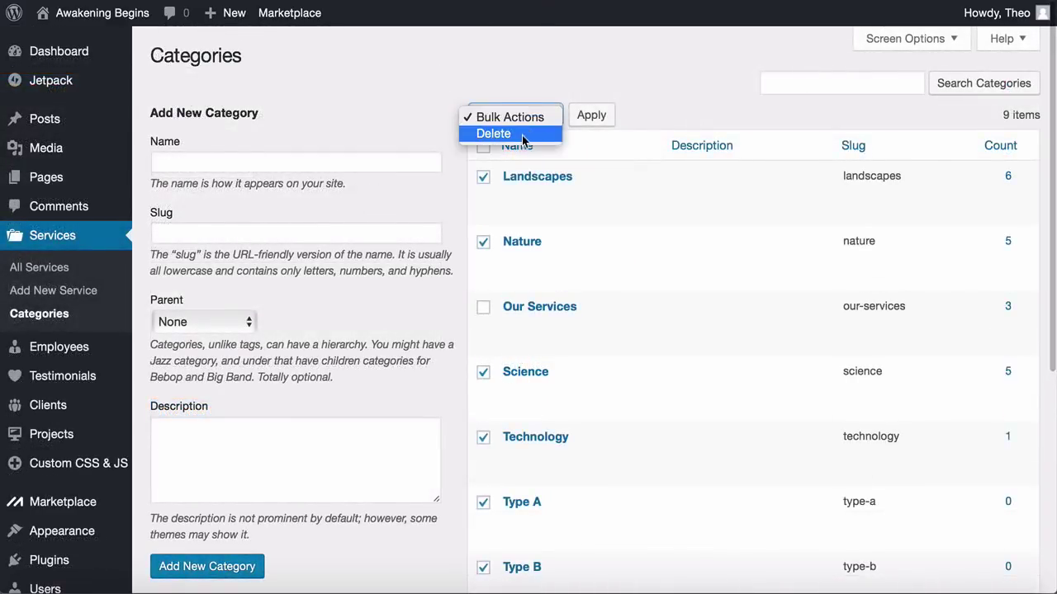
click(519, 135)
click(591, 116)
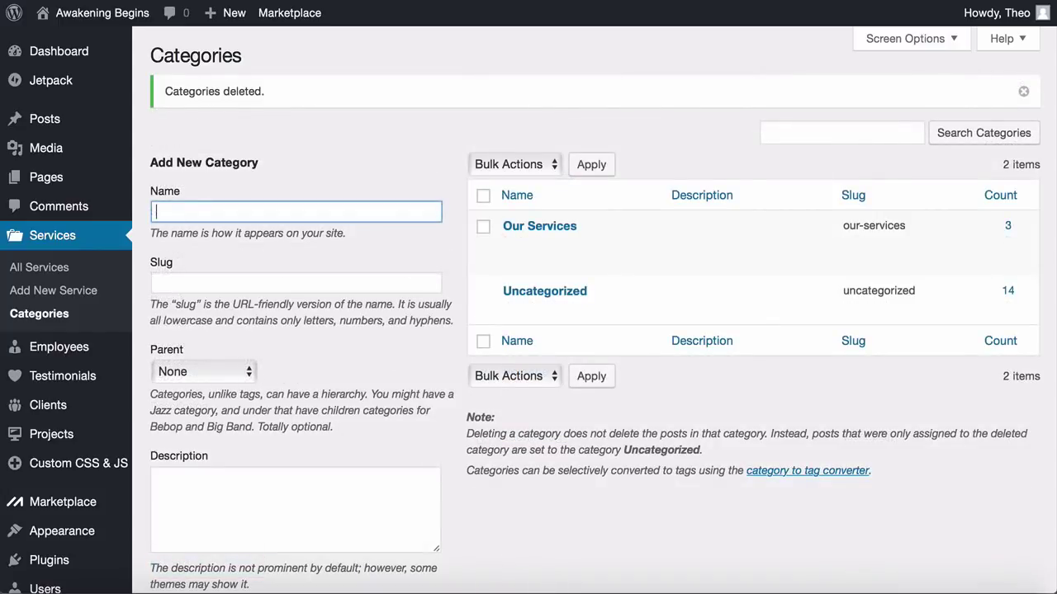
click(183, 138)
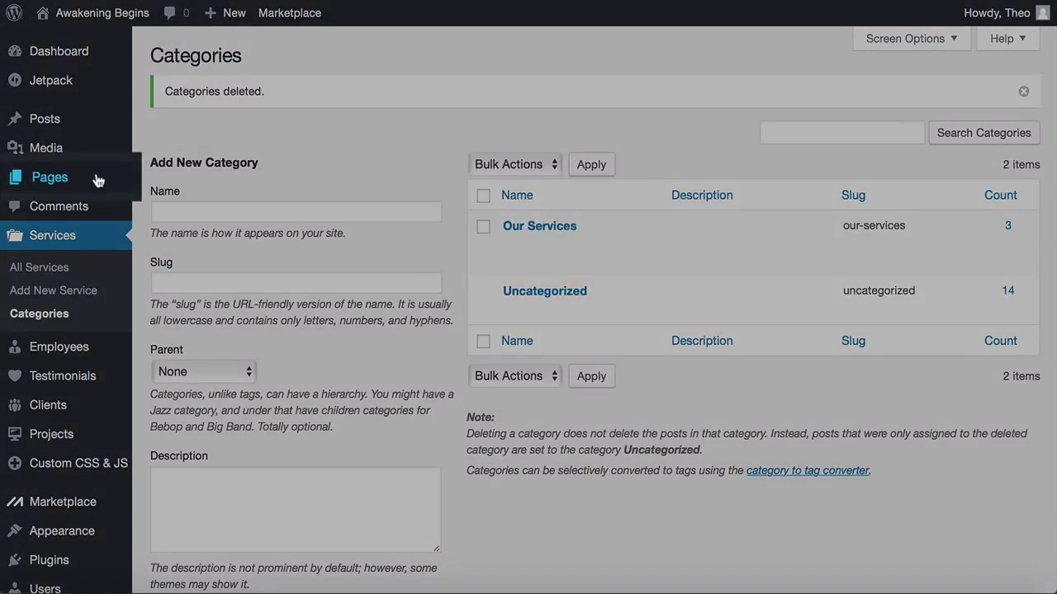
- Open the Home — Front Page from All Pages in the editor
mouse_move(100, 179)
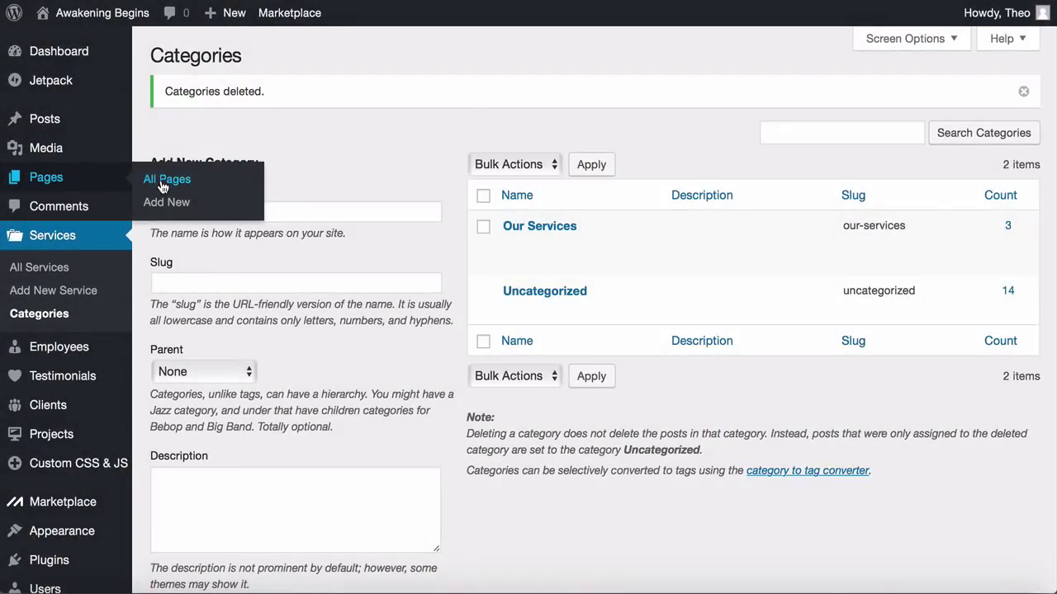
click(162, 188)
scroll(137, 246, down, 5)
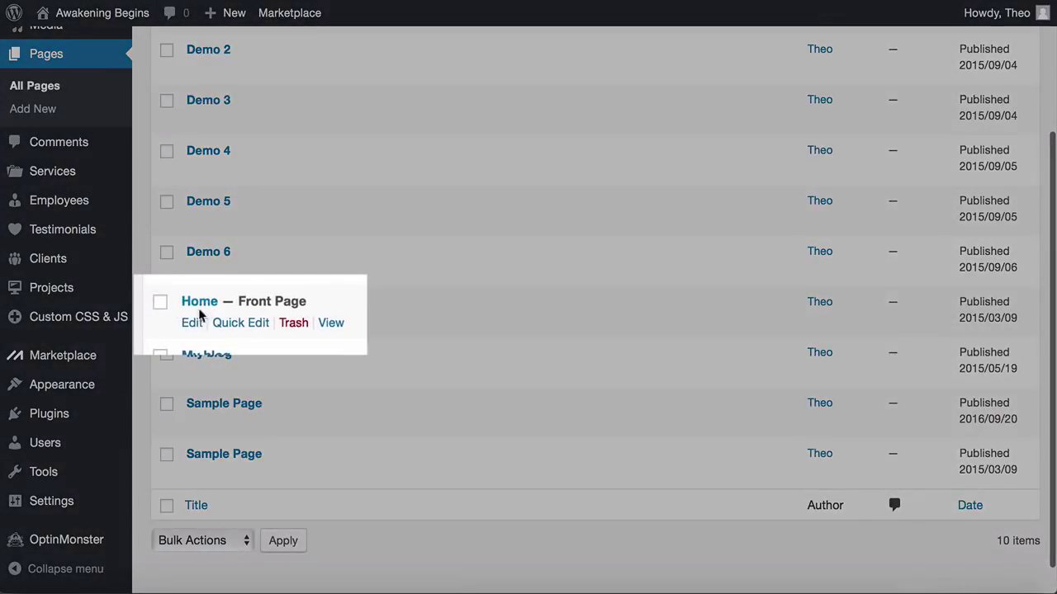
click(196, 323)
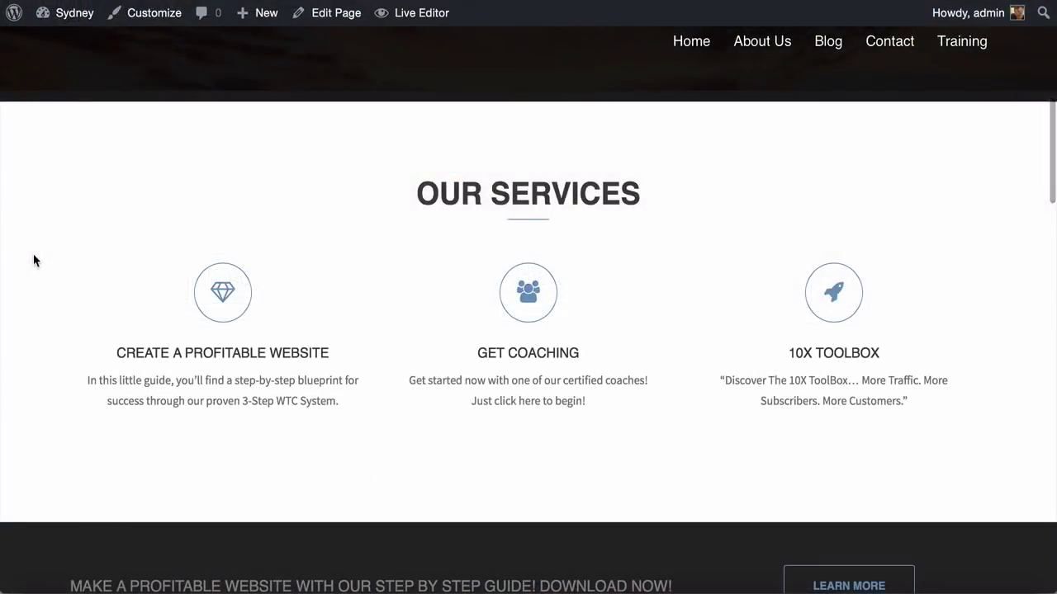
- Scroll through the homepage's sections
scroll(33, 254, down, 5)
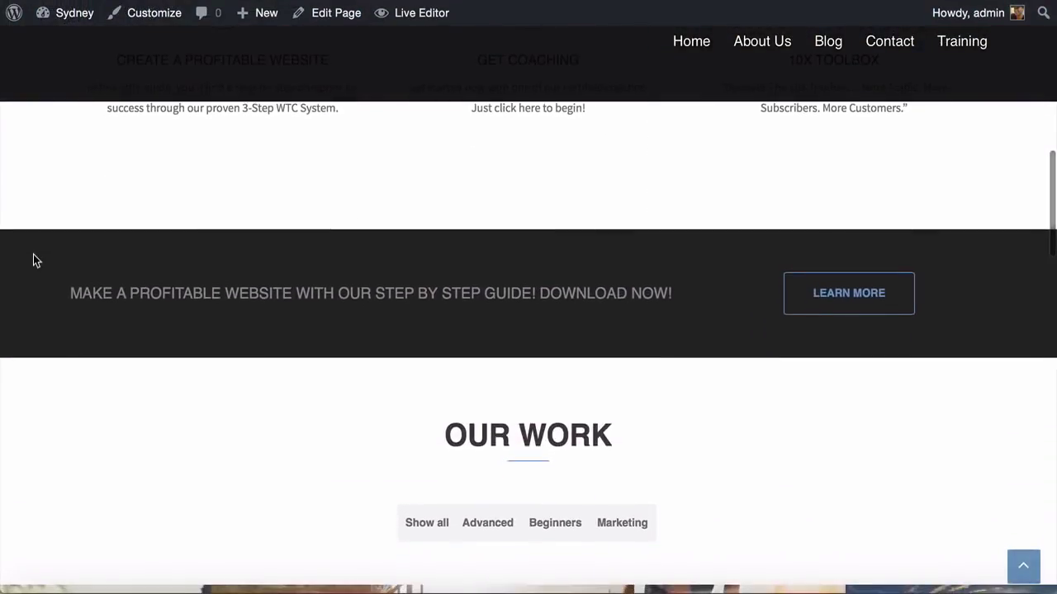
scroll(33, 255, down, 7)
scroll(33, 255, down, 3)
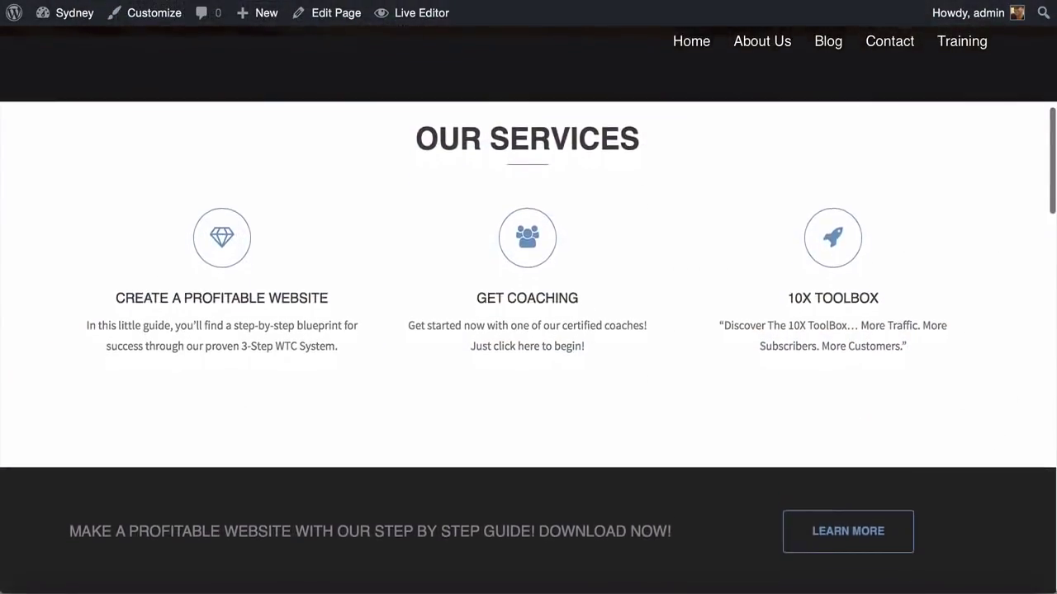
- Move the Services Type A row below Call to action, update, and view the homepage
scroll(528, 330, down, 3)
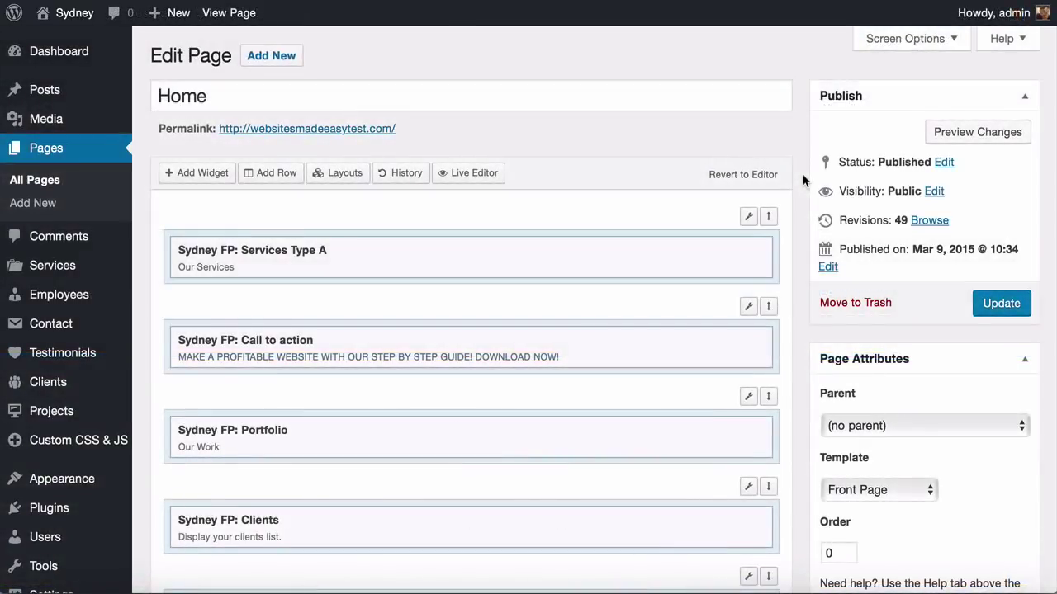
drag(769, 215, 768, 304)
click(982, 312)
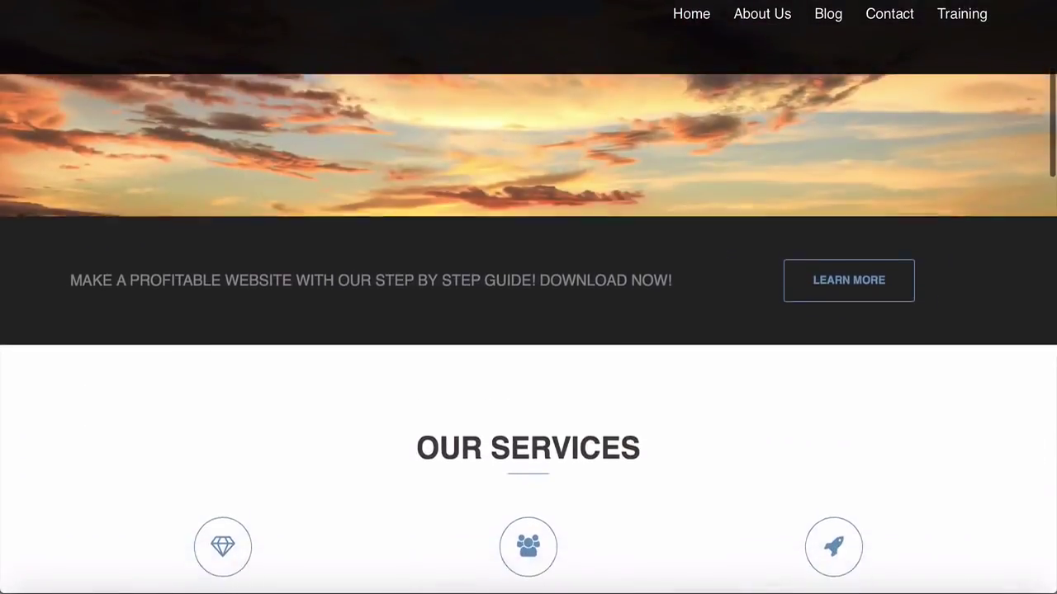
scroll(529, 330, down, 1)
scroll(528, 330, down, 2)
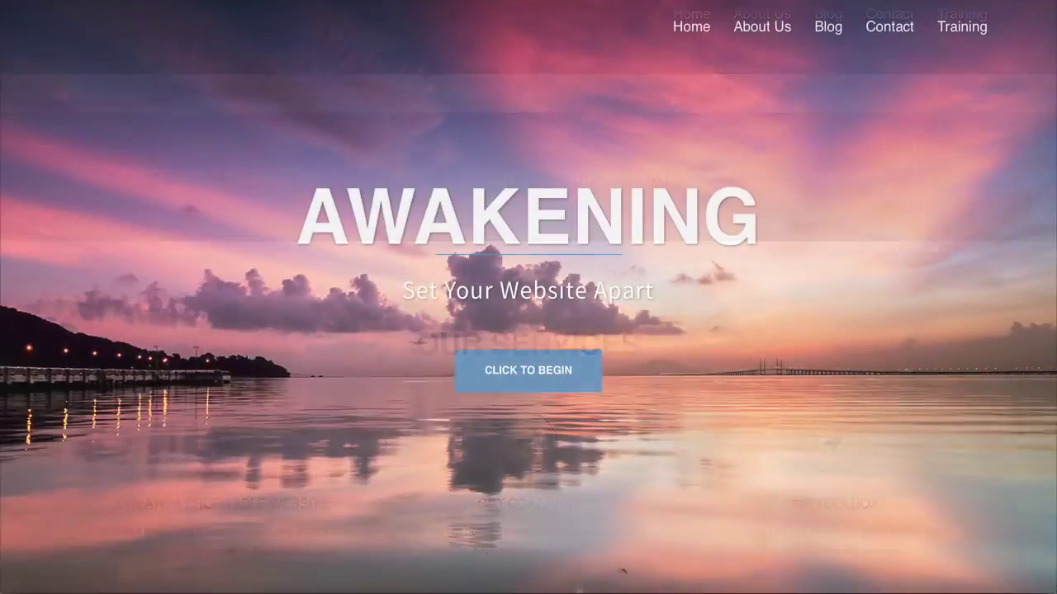
- Scroll through the front page's Our Work, clients and Testimonials sections
scroll(622, 570, down, 5)
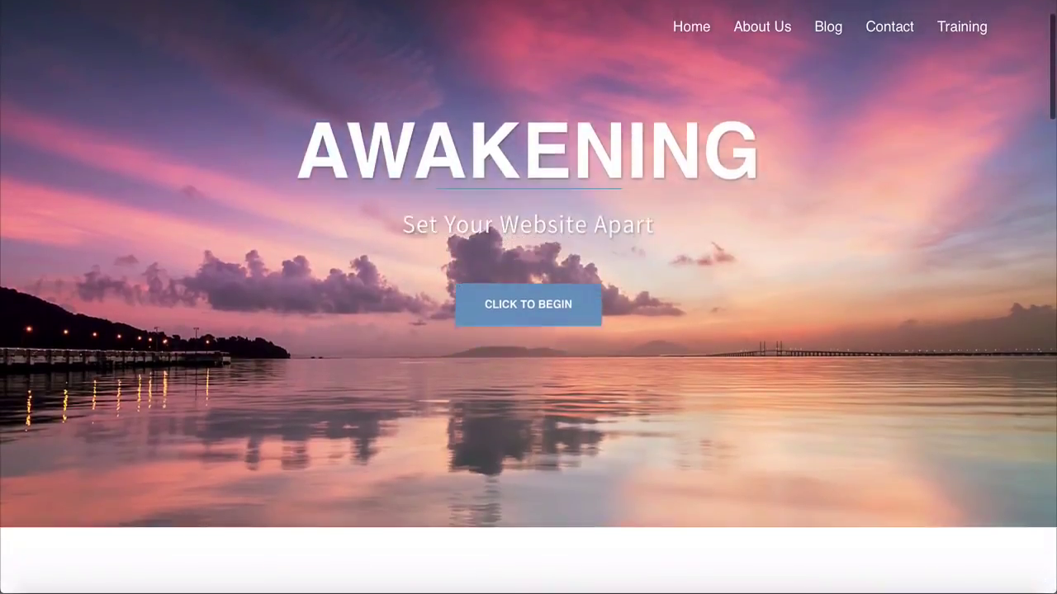
scroll(528, 330, down, 2)
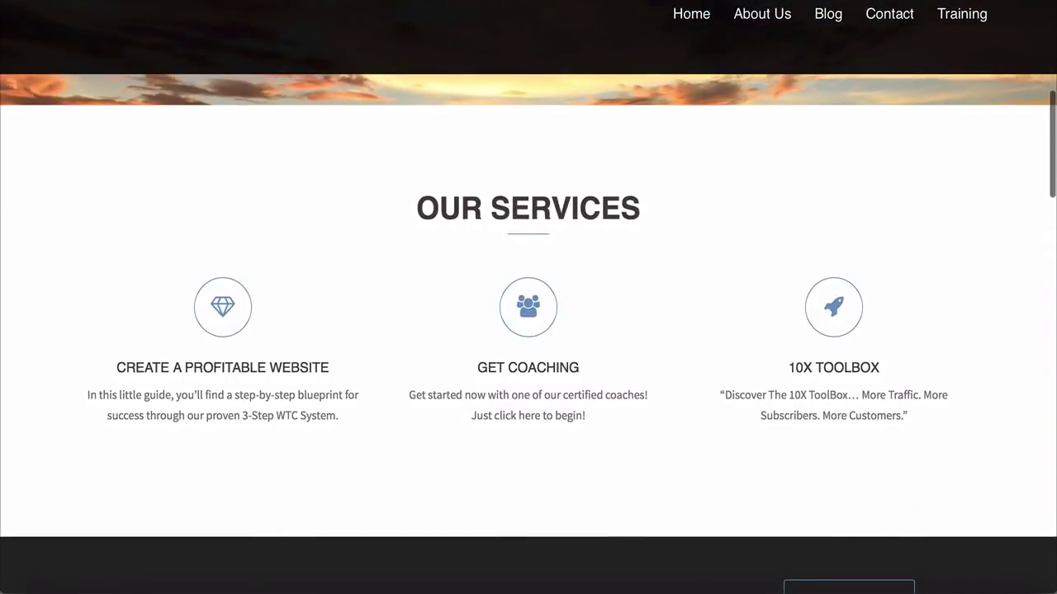
scroll(529, 331, down, 3)
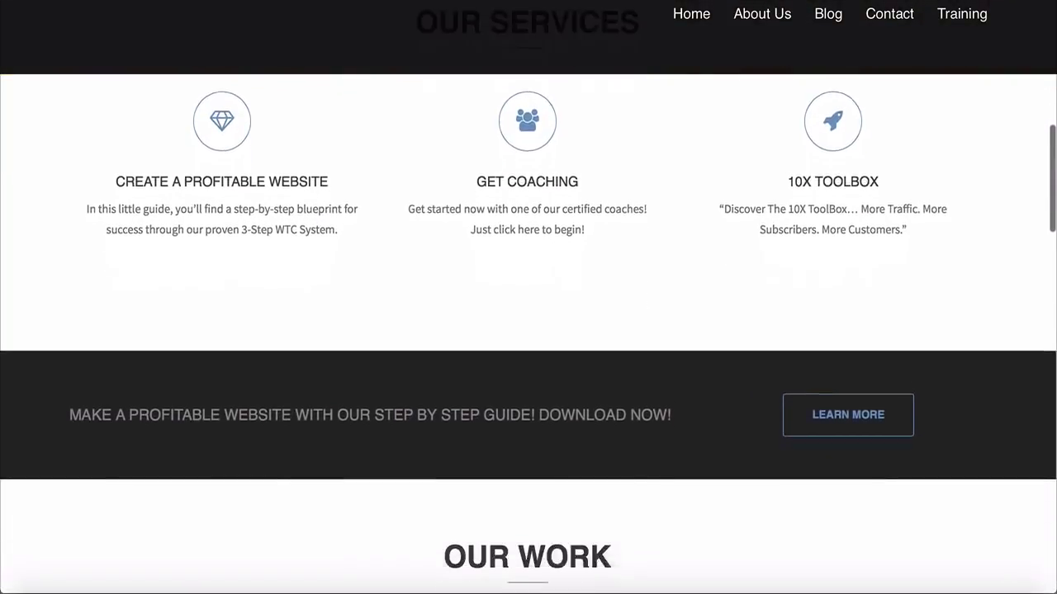
scroll(528, 330, down, 1)
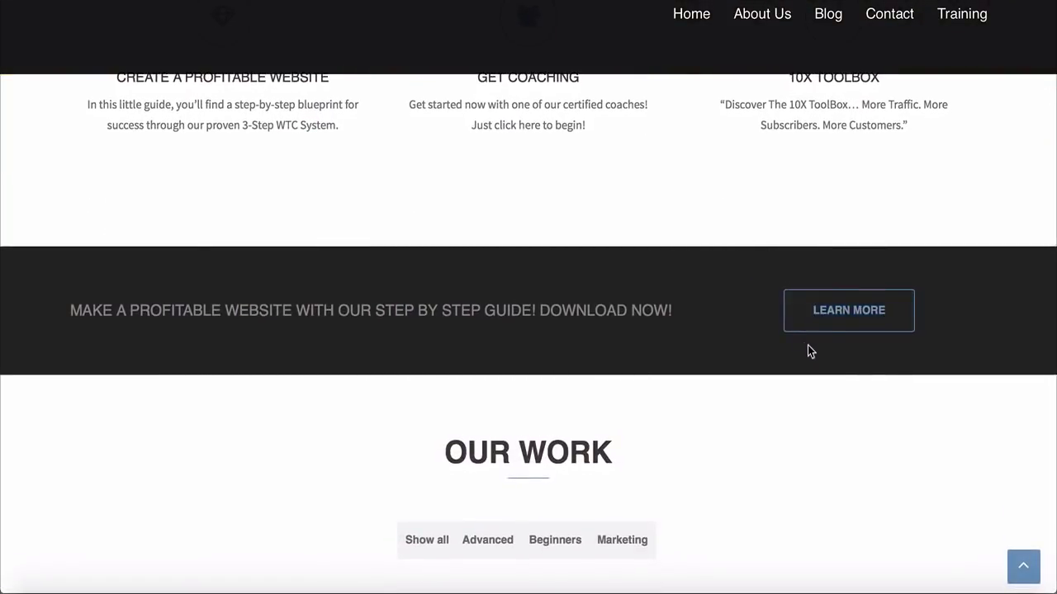
scroll(797, 340, down, 3)
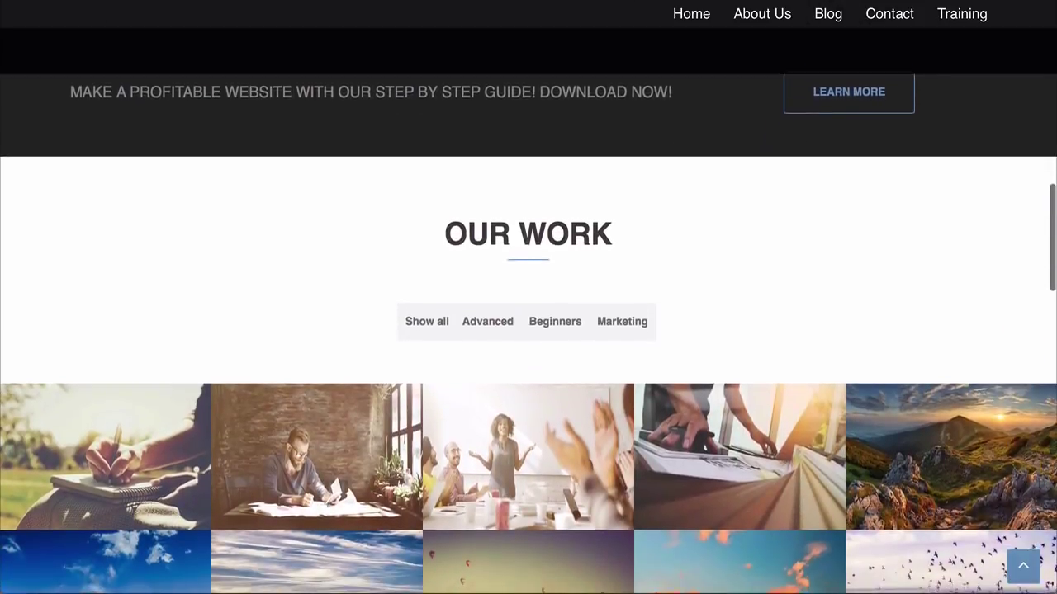
scroll(528, 330, down, 1)
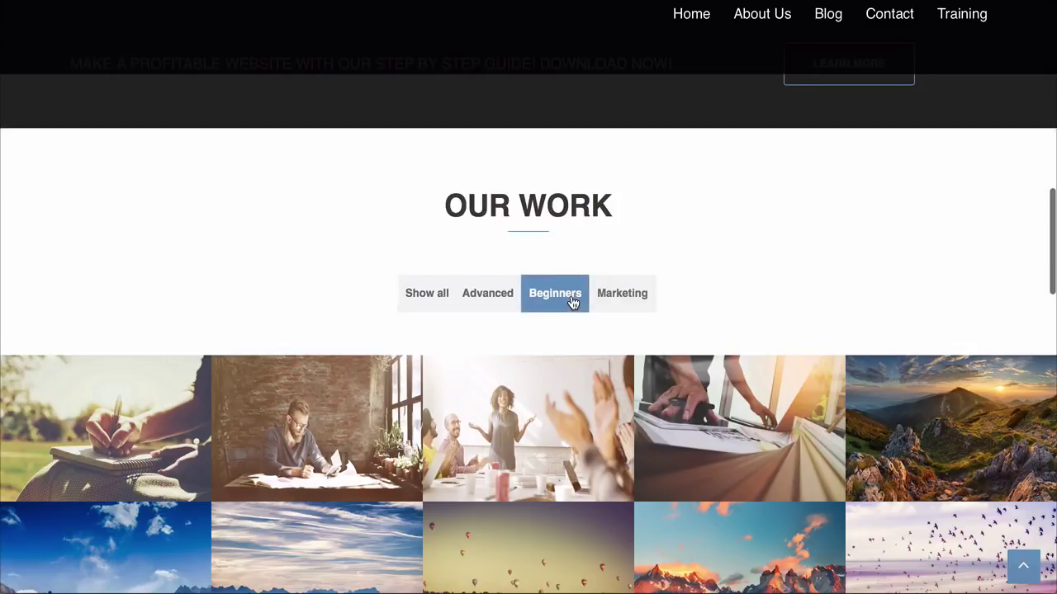
scroll(495, 302, down, 2)
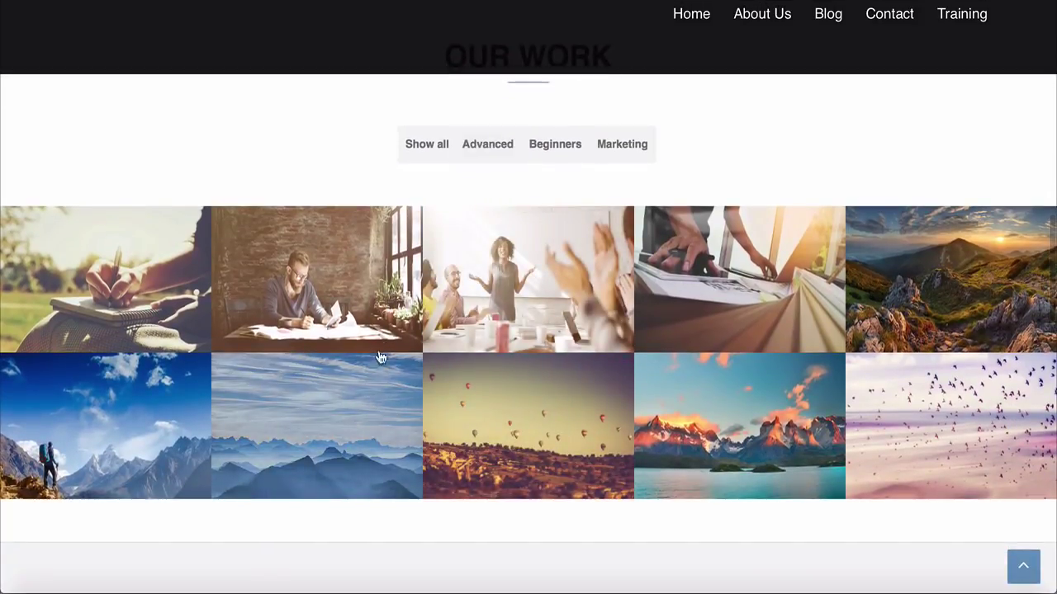
scroll(381, 327, down, 4)
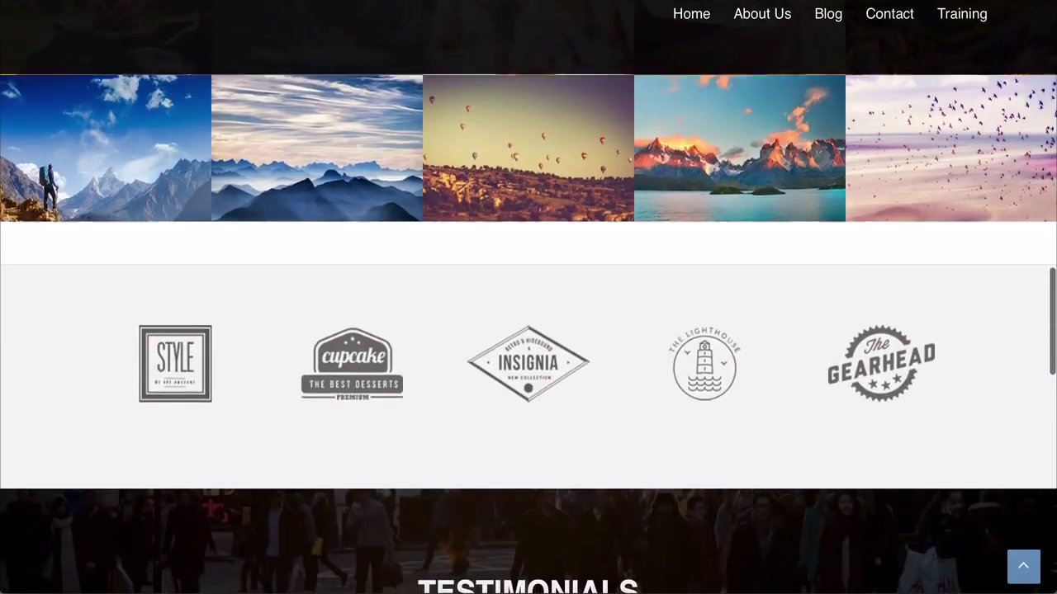
scroll(529, 297, down, 4)
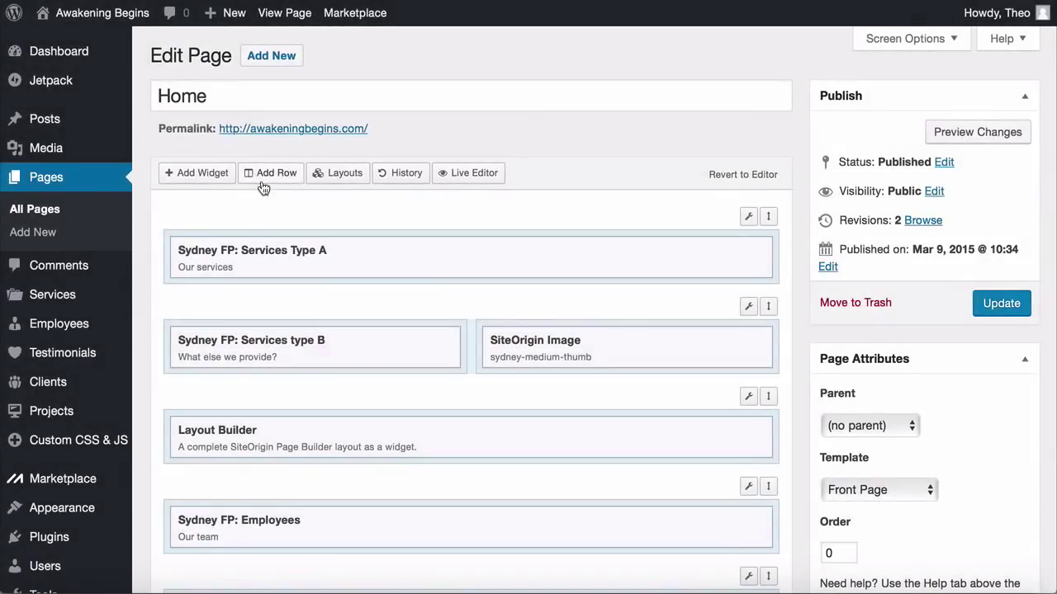
- Try different column counts in the Add Row dialog without adding a row
click(265, 174)
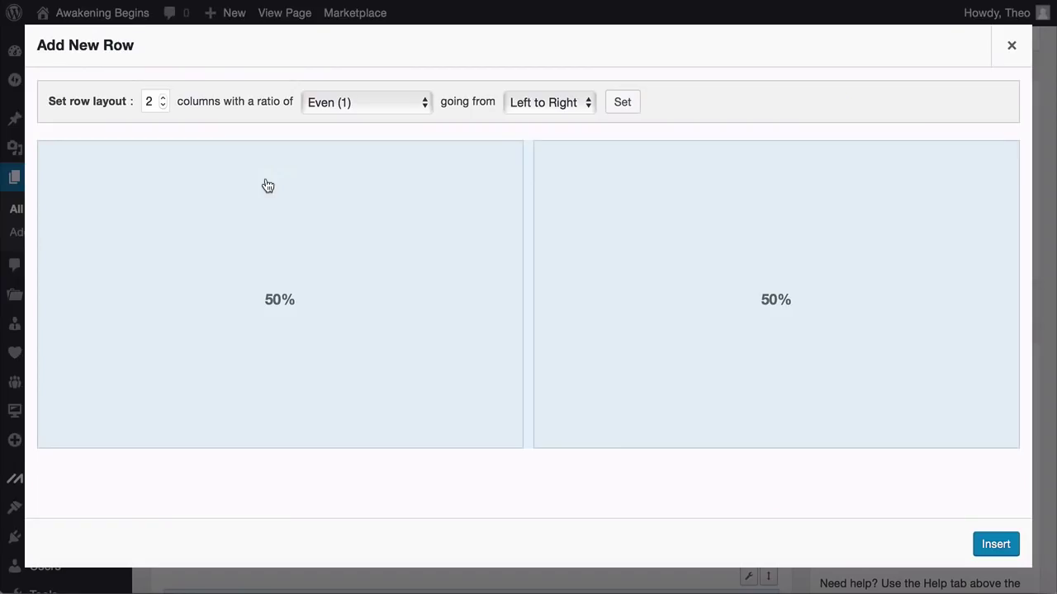
click(163, 98)
click(162, 98)
click(163, 106)
click(163, 106)
click(163, 106)
click(163, 98)
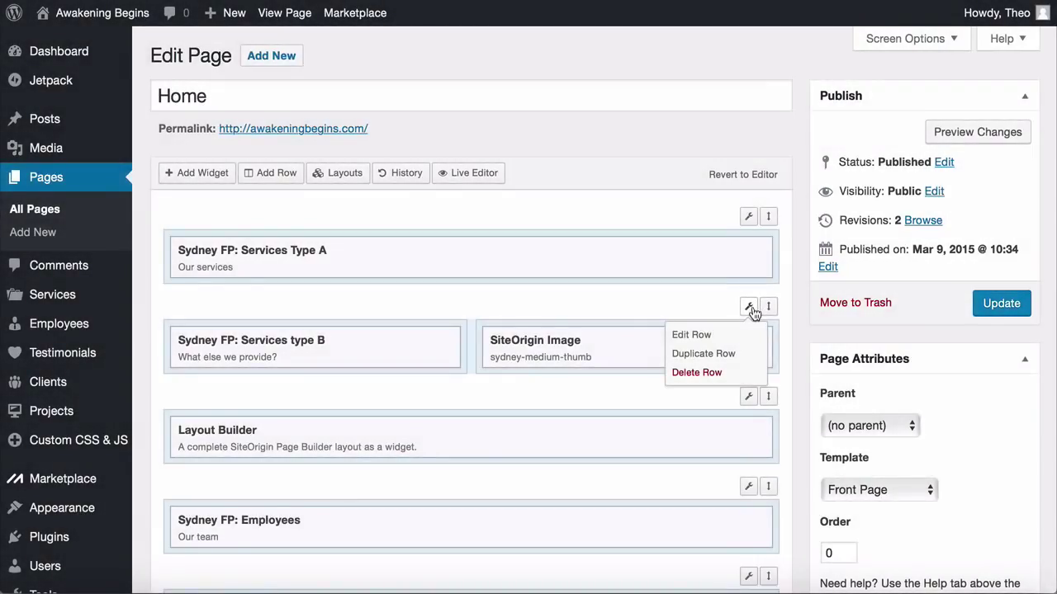
- Delete the Services type B, Layout Builder and Employees rows
click(701, 374)
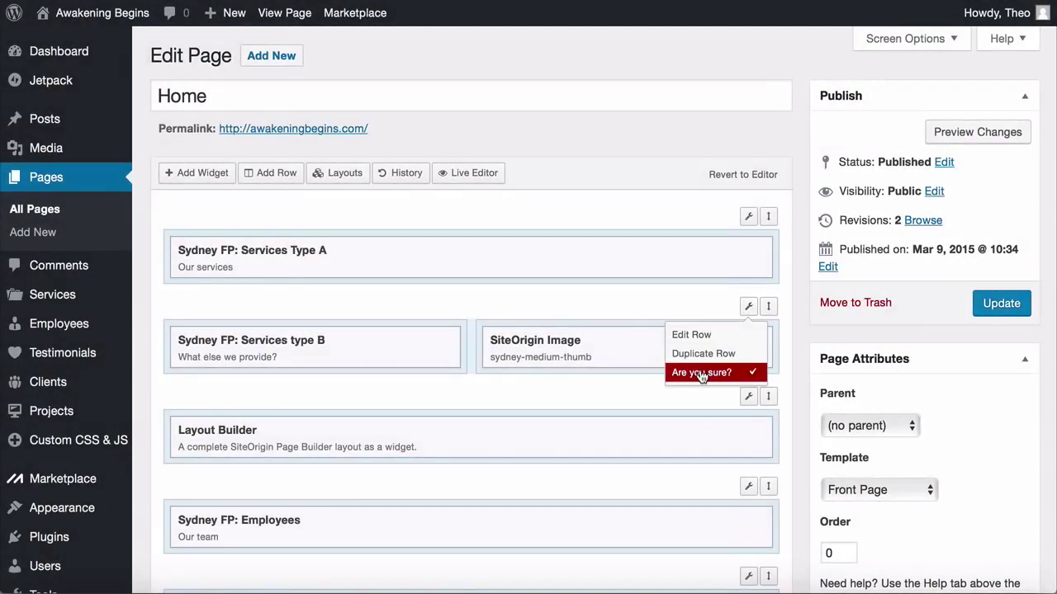
click(701, 374)
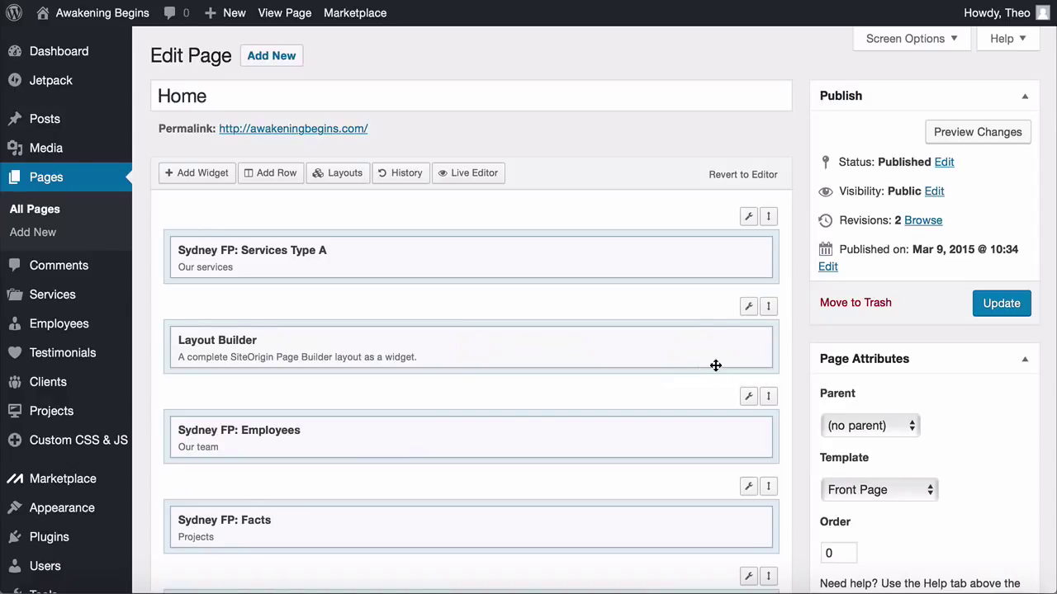
mouse_move(748, 306)
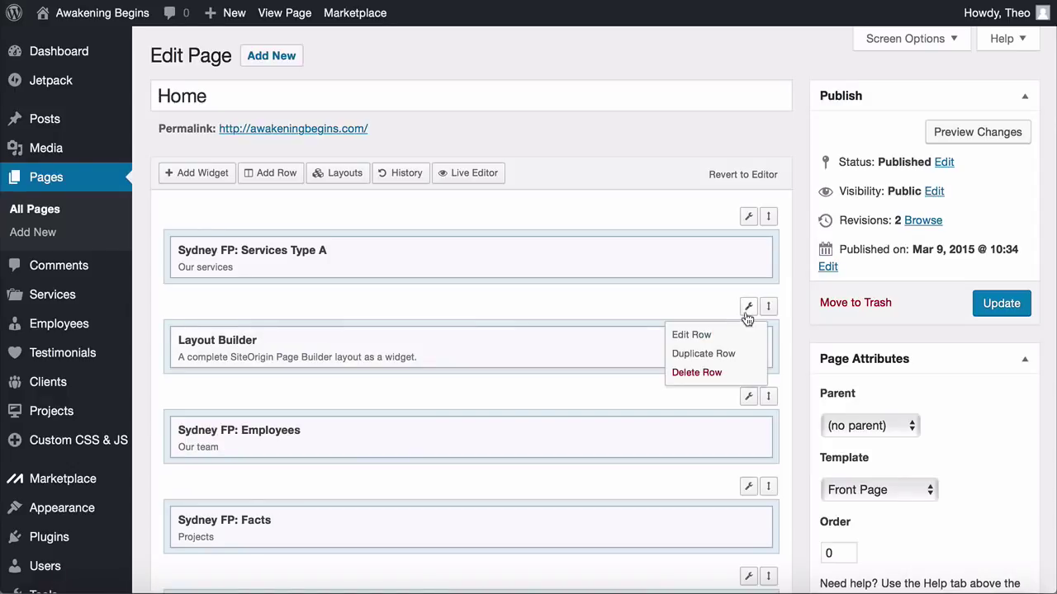
click(701, 373)
click(701, 373)
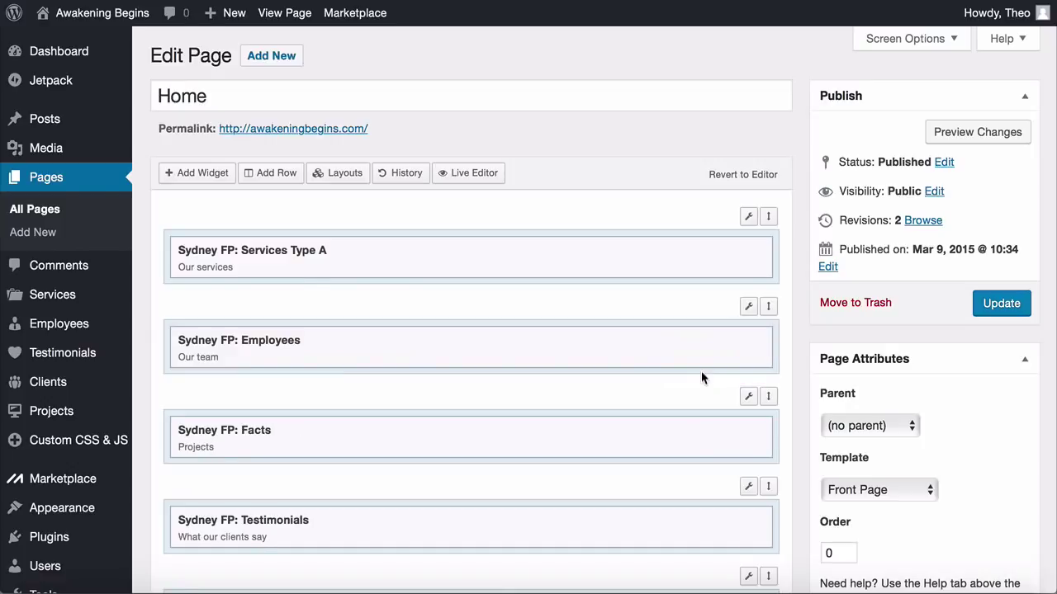
mouse_move(748, 307)
click(702, 373)
click(701, 373)
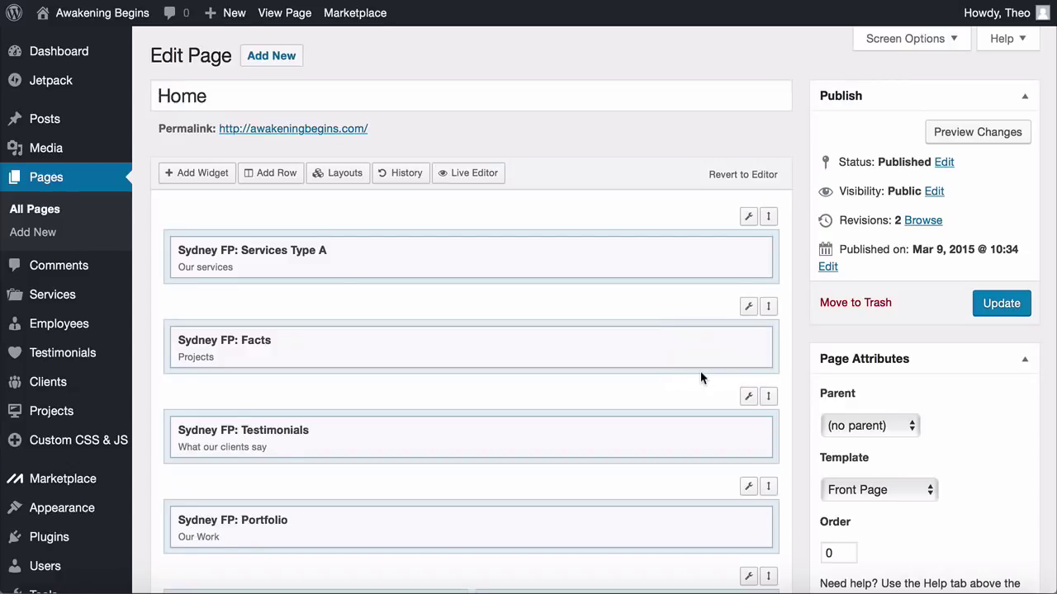
- Delete the Facts and List/Skills rows
mouse_move(748, 306)
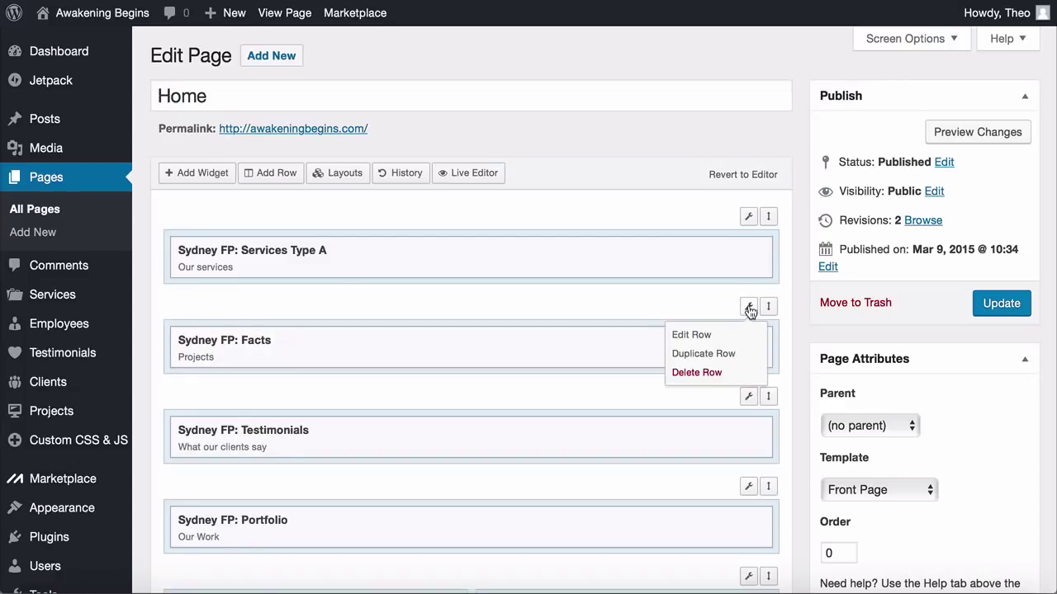
click(702, 373)
click(701, 373)
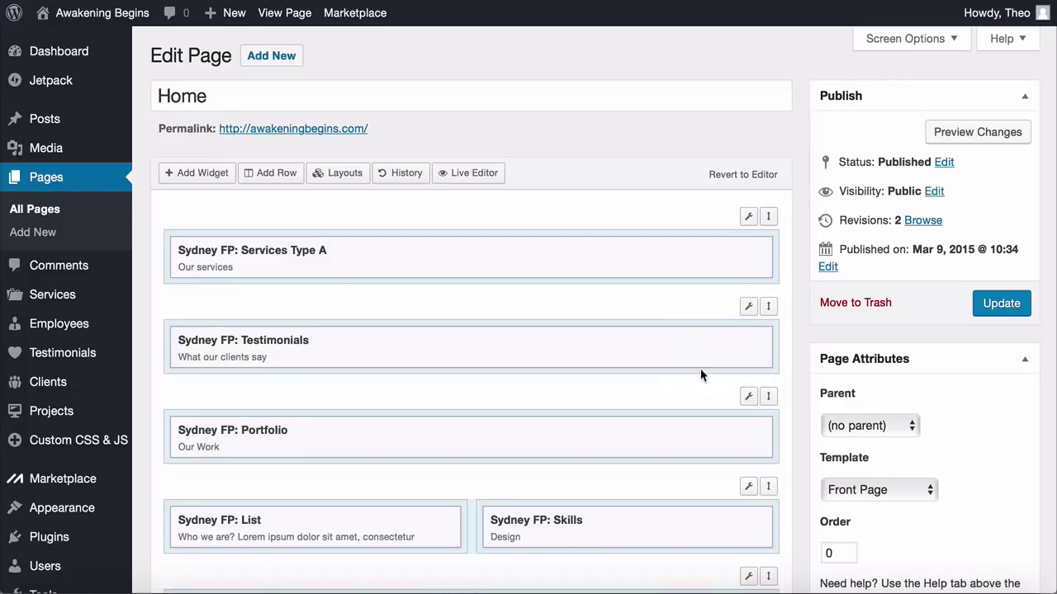
scroll(700, 375, down, 3)
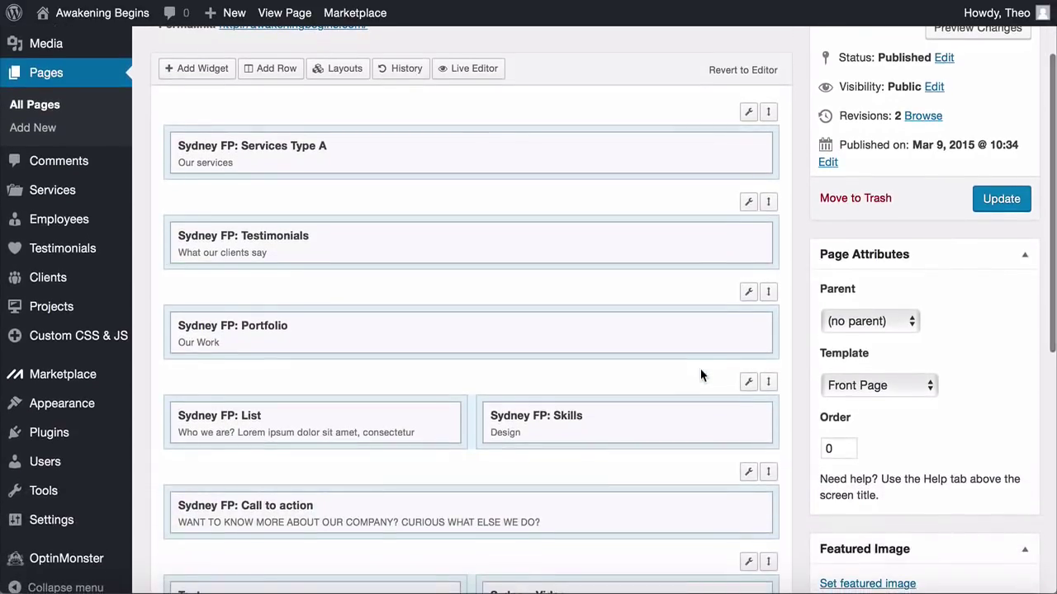
mouse_move(743, 385)
click(701, 446)
click(703, 450)
scroll(703, 449, down, 3)
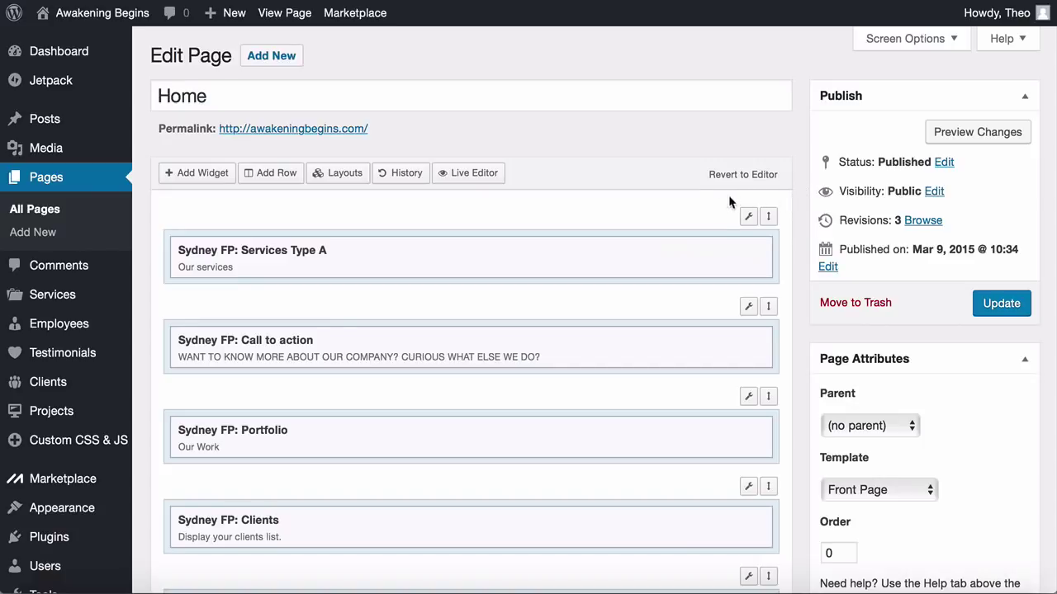
- Review the layout rows from Services Type A down through Clients
mouse_move(657, 264)
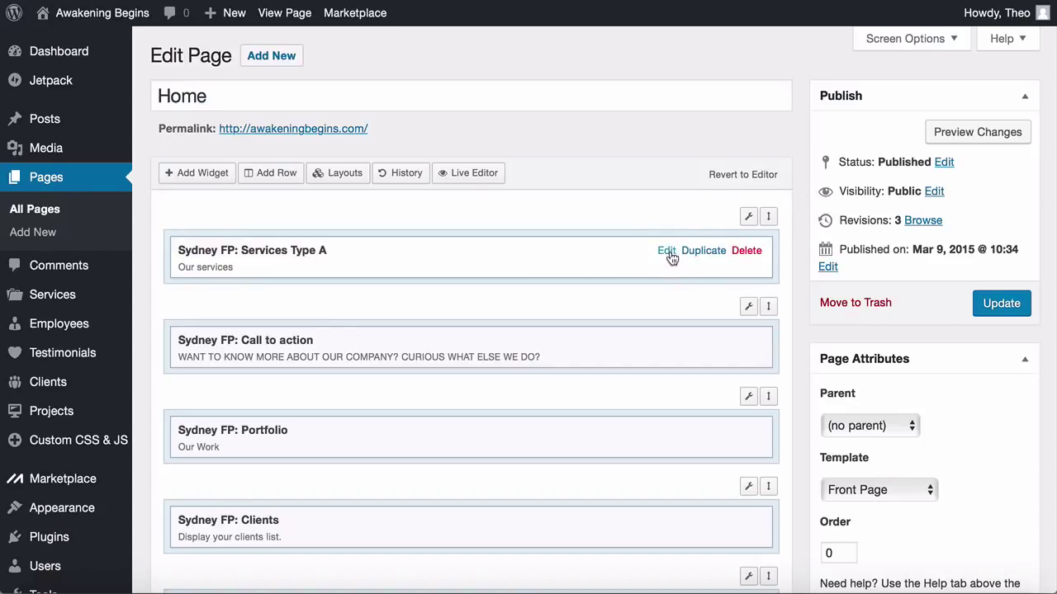
mouse_move(750, 217)
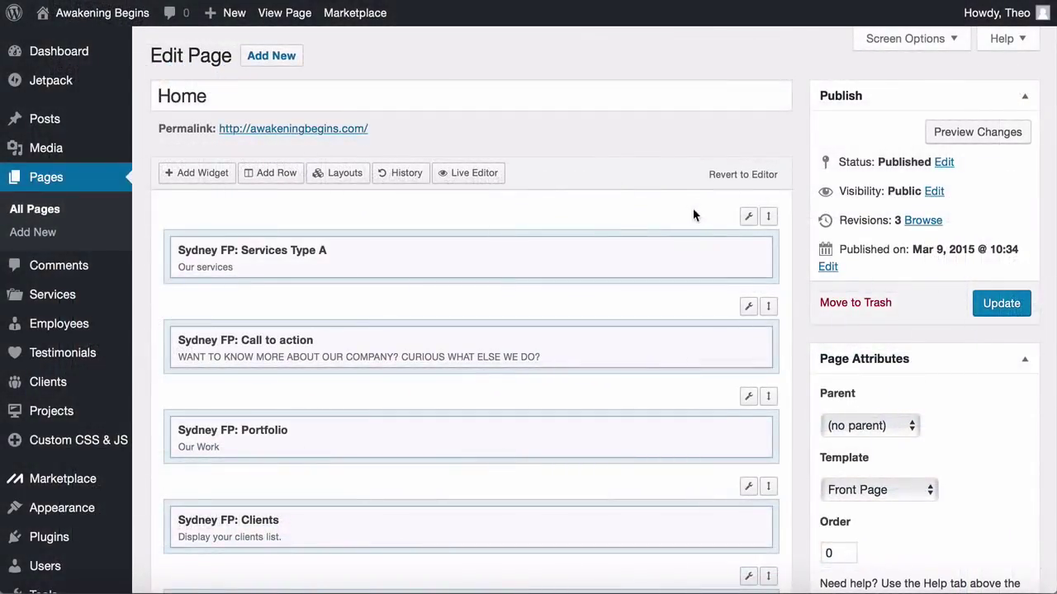
- Delete the Services Type A row and insert a new one-column row below Call to action
mouse_move(933, 251)
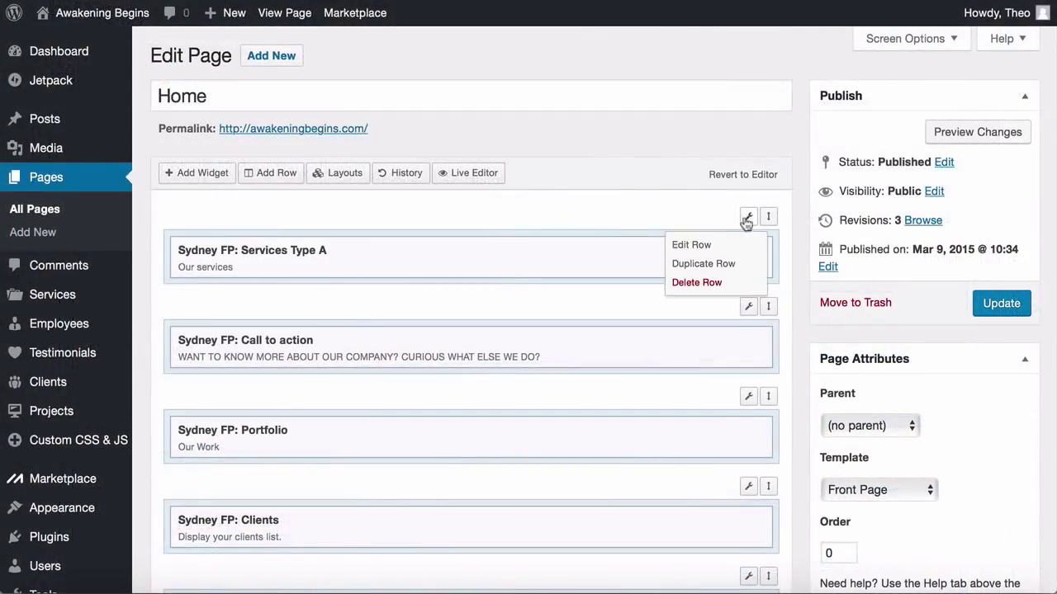
click(698, 284)
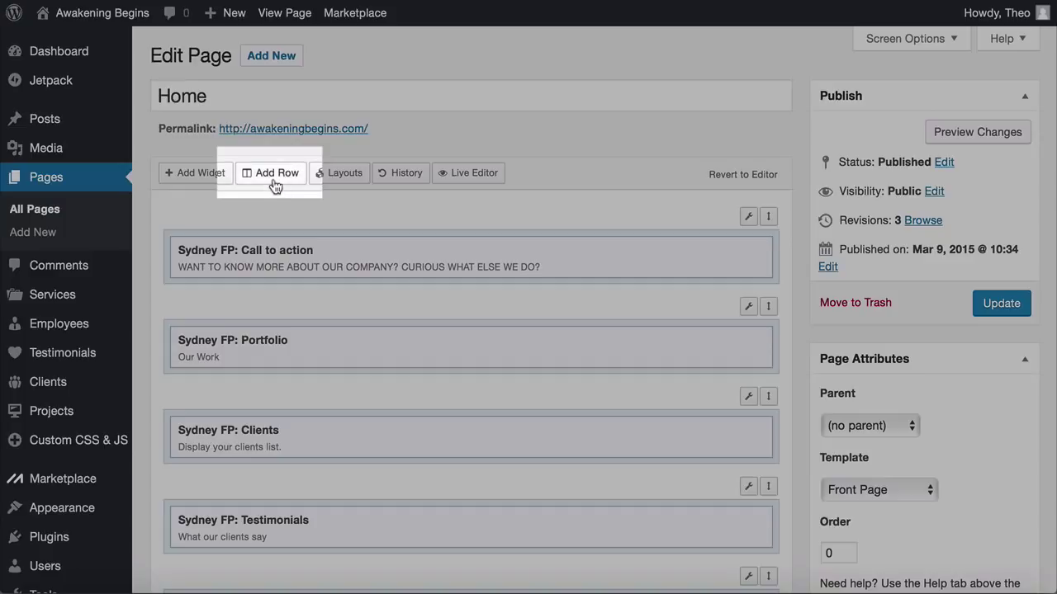
click(276, 183)
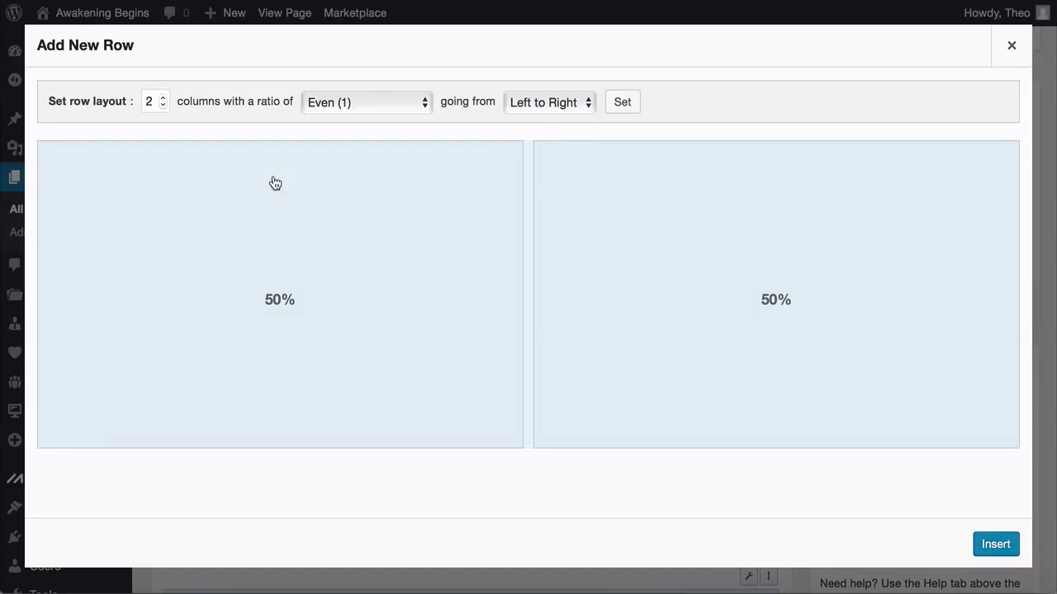
click(163, 106)
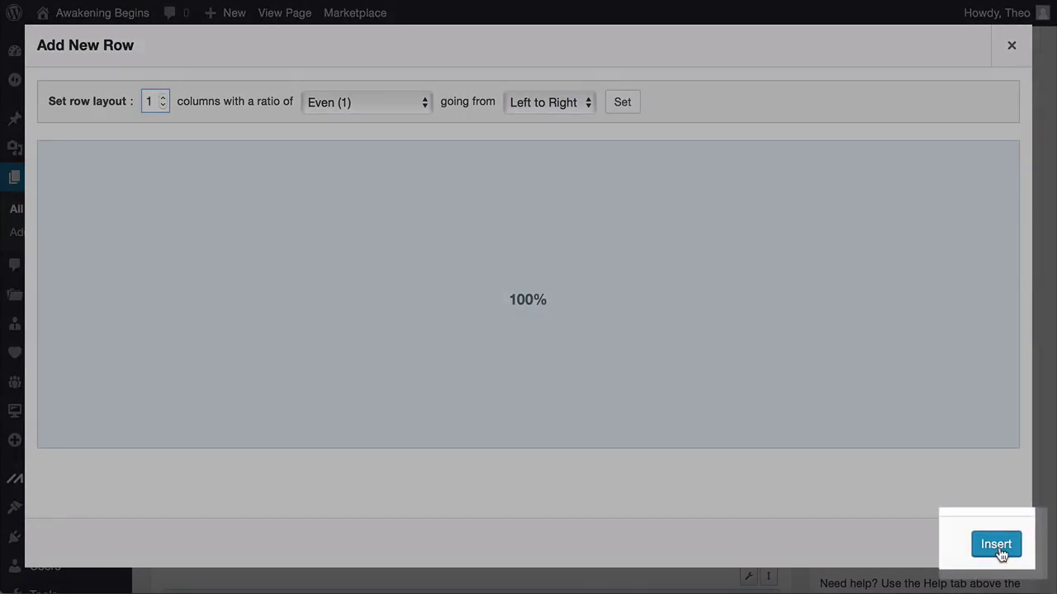
click(996, 545)
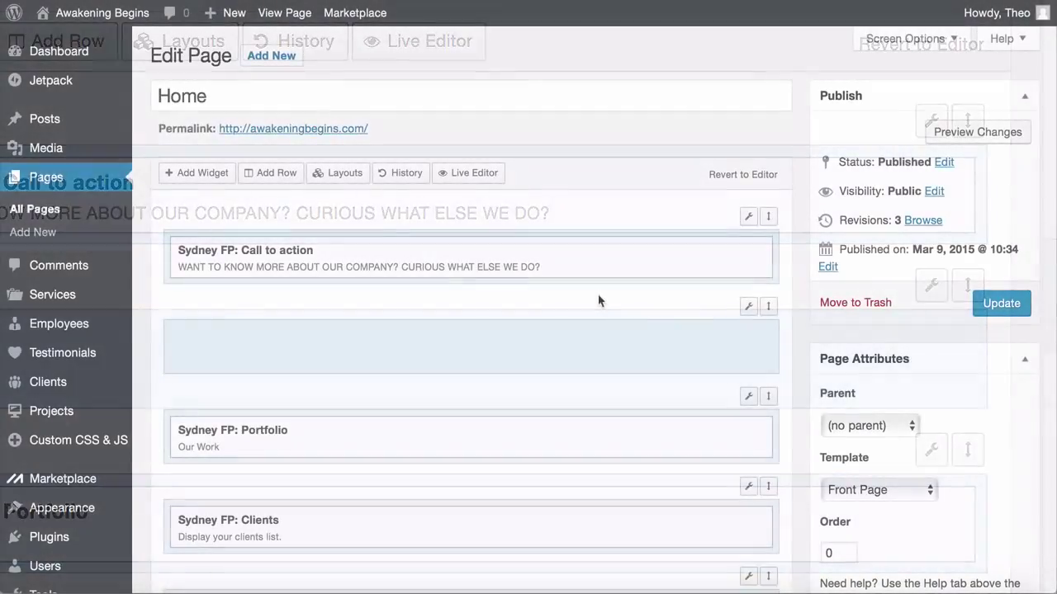
click(514, 350)
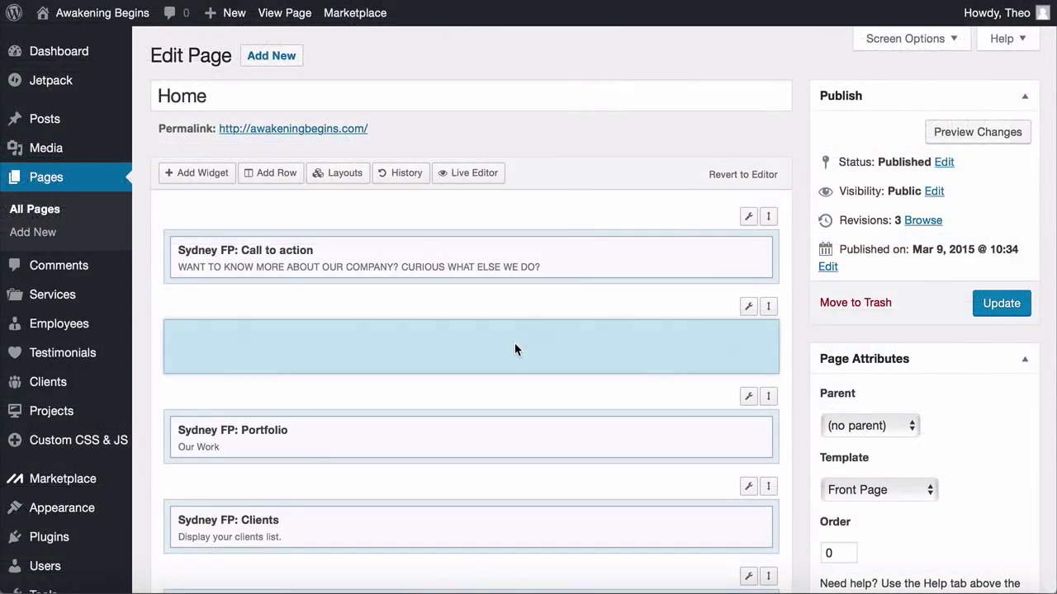
- Add a Sydney Services Type A widget to the new empty row
click(198, 175)
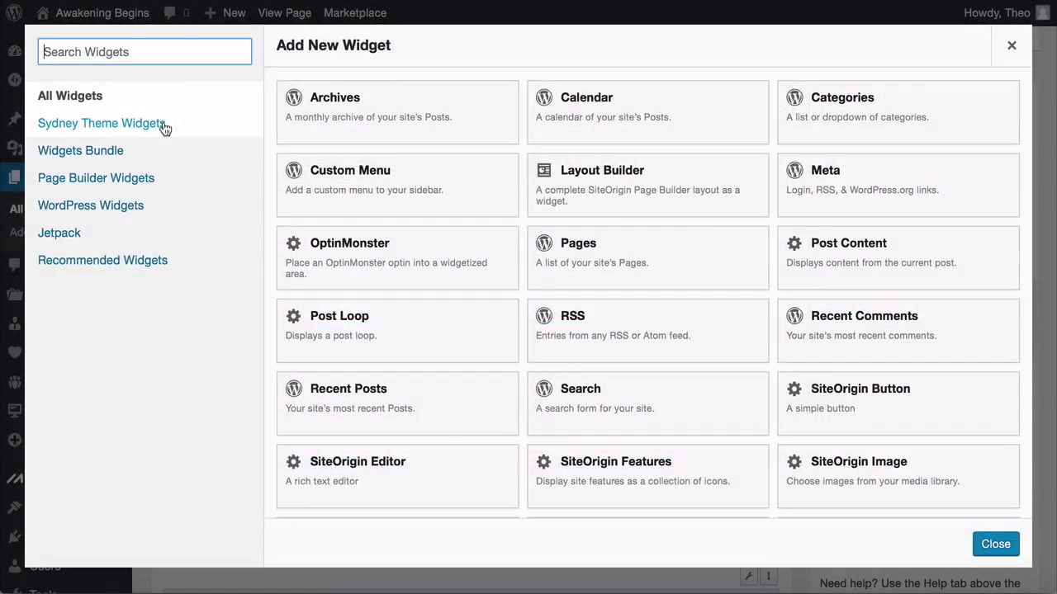
click(167, 128)
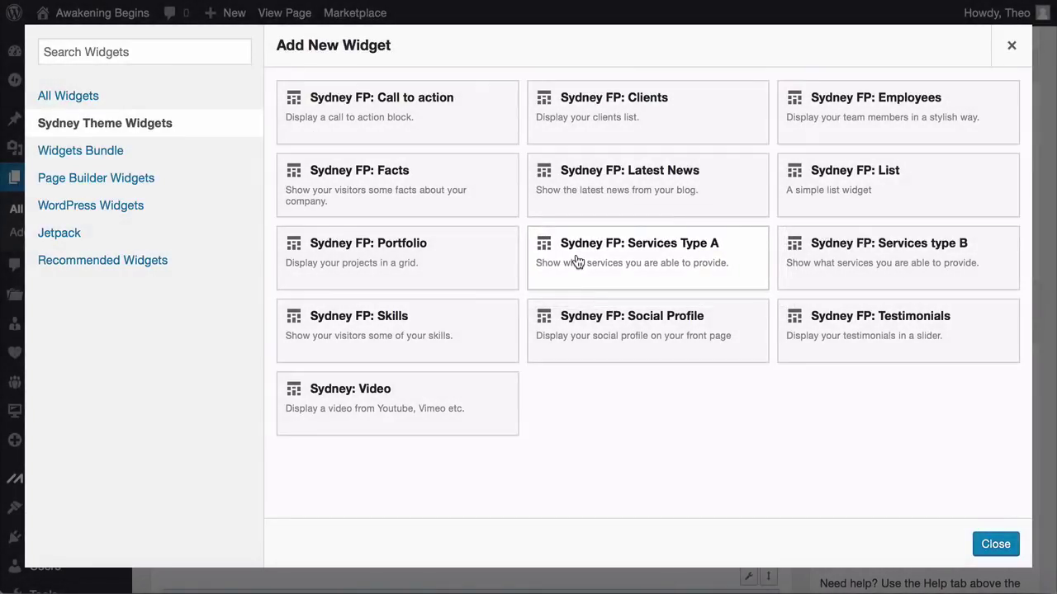
click(576, 261)
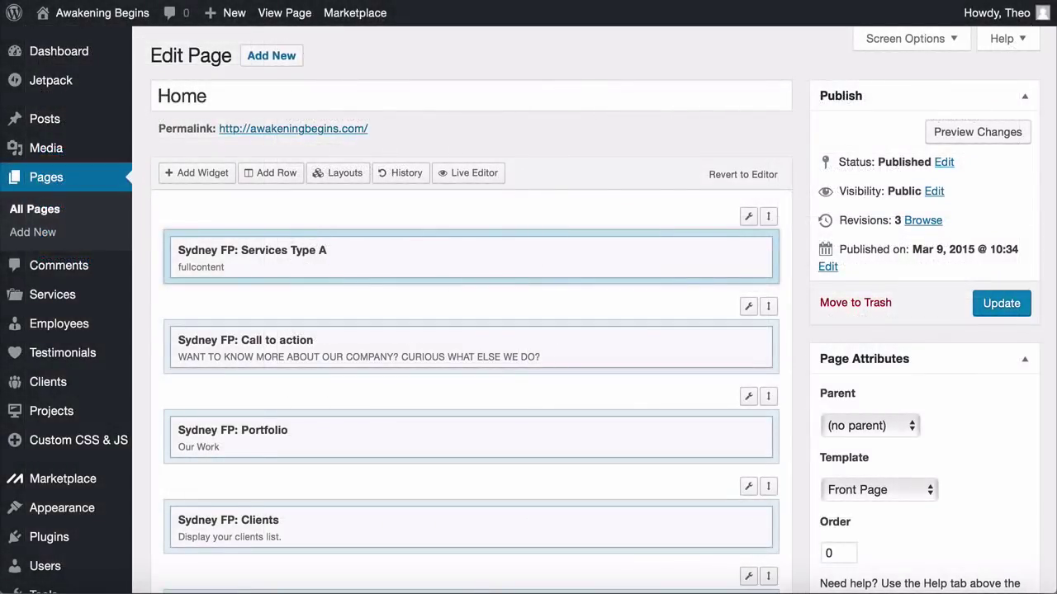
mouse_move(669, 239)
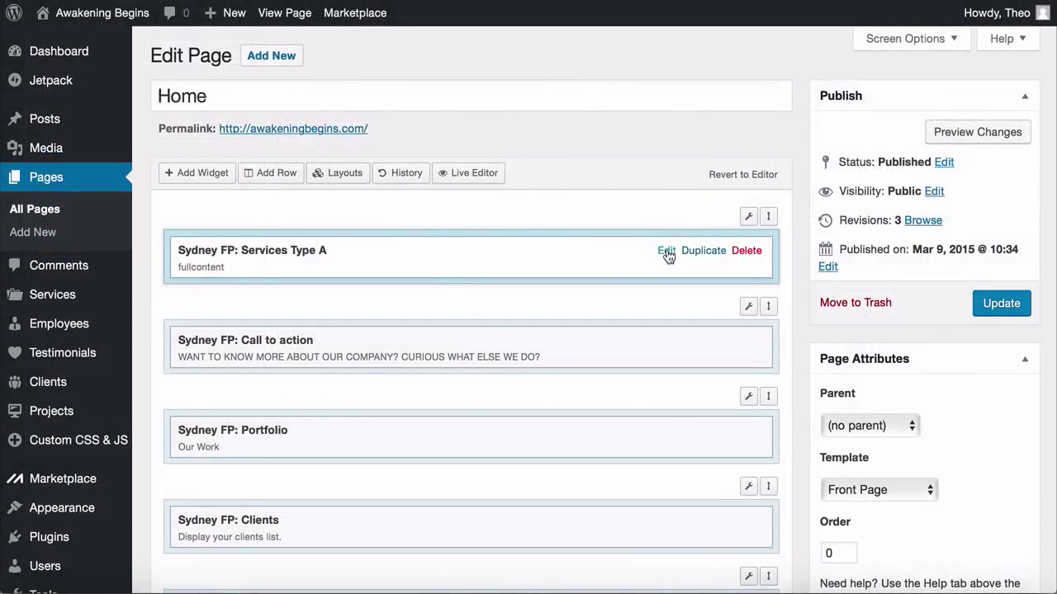
click(667, 252)
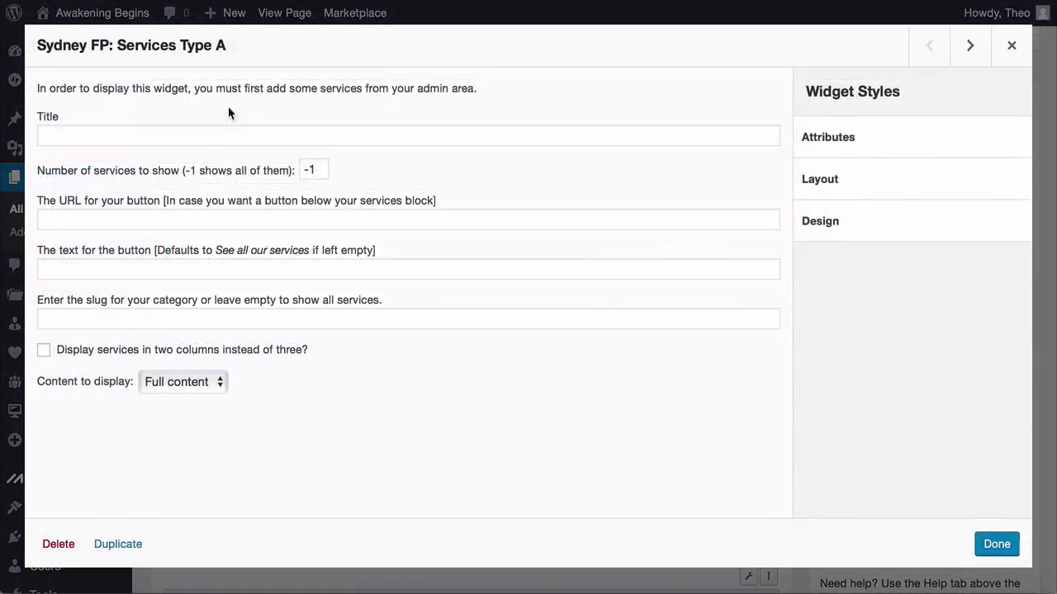
- Set the widget title and category slug to 'Our Services', then update the Home page
click(110, 137)
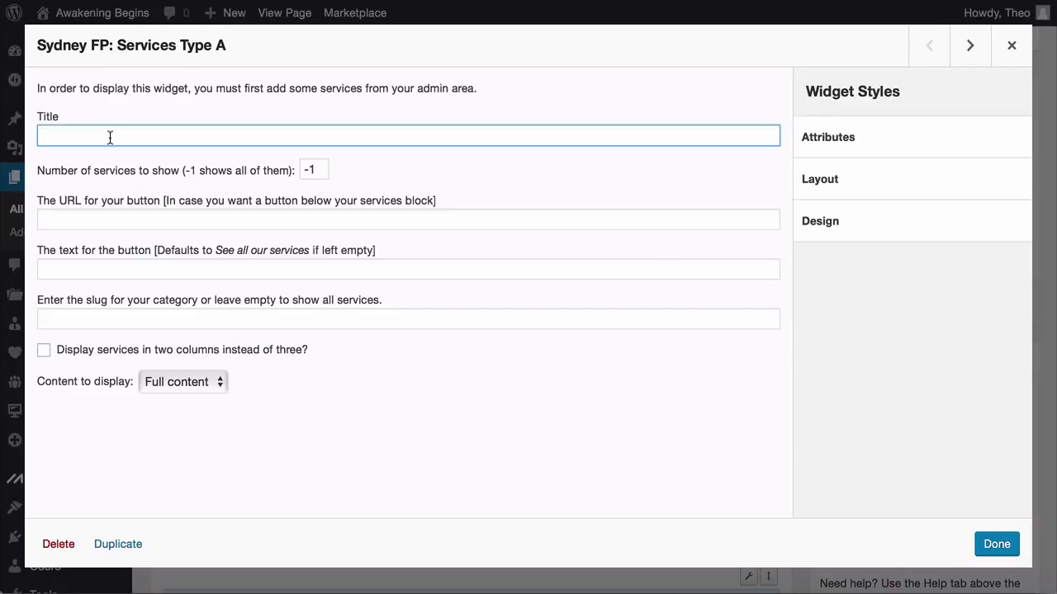
text(Our Services)
click(151, 156)
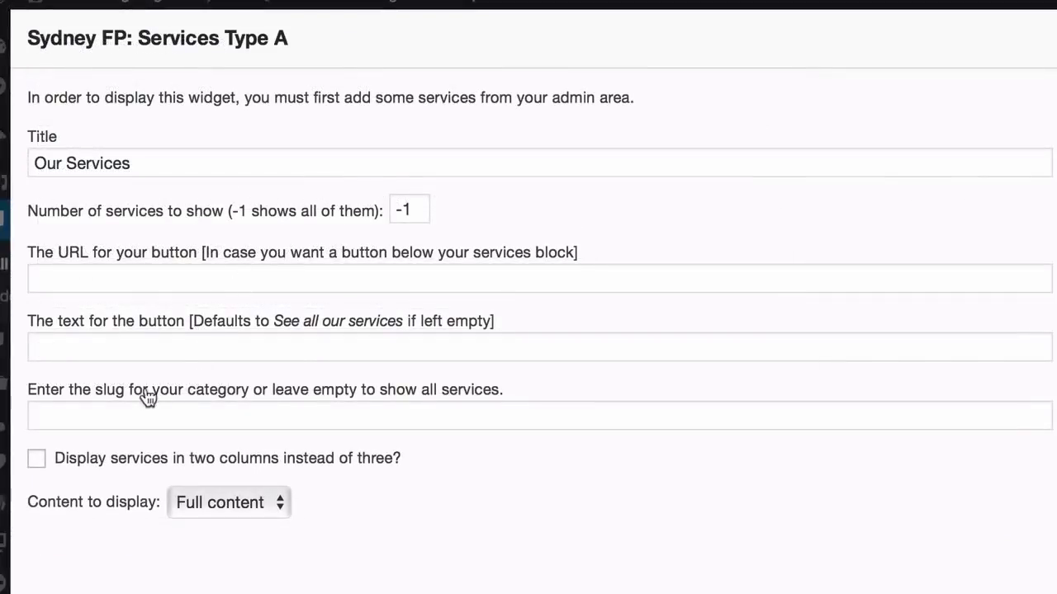
click(107, 414)
text(Our Services)
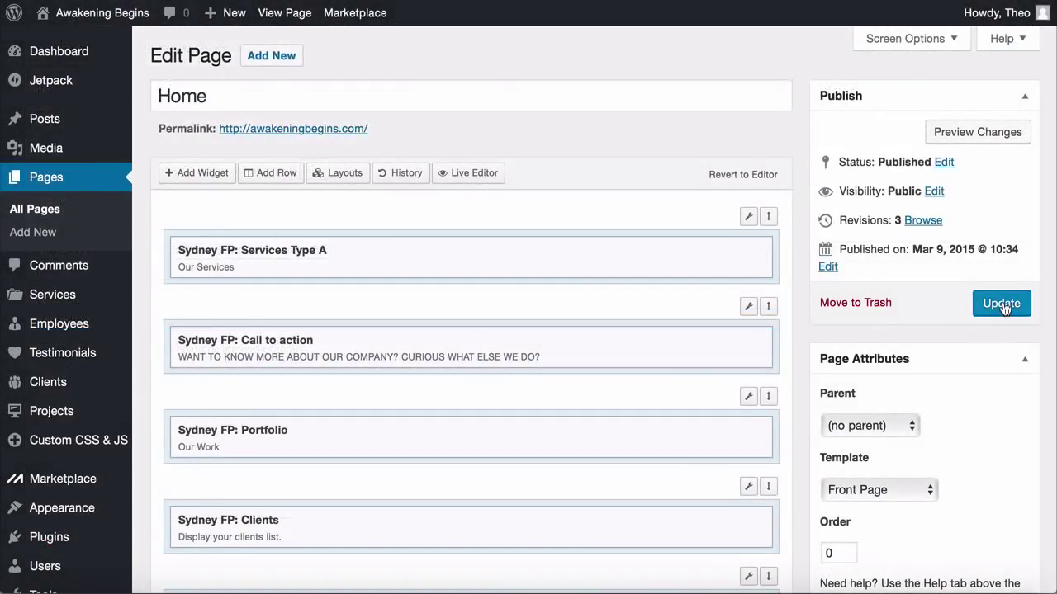
click(1001, 305)
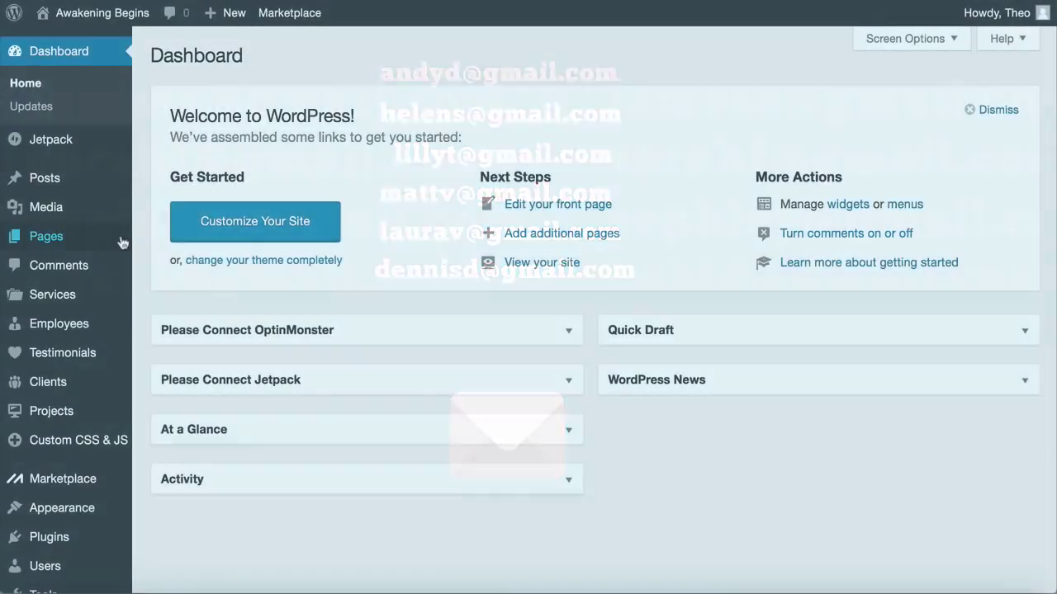
mouse_move(116, 238)
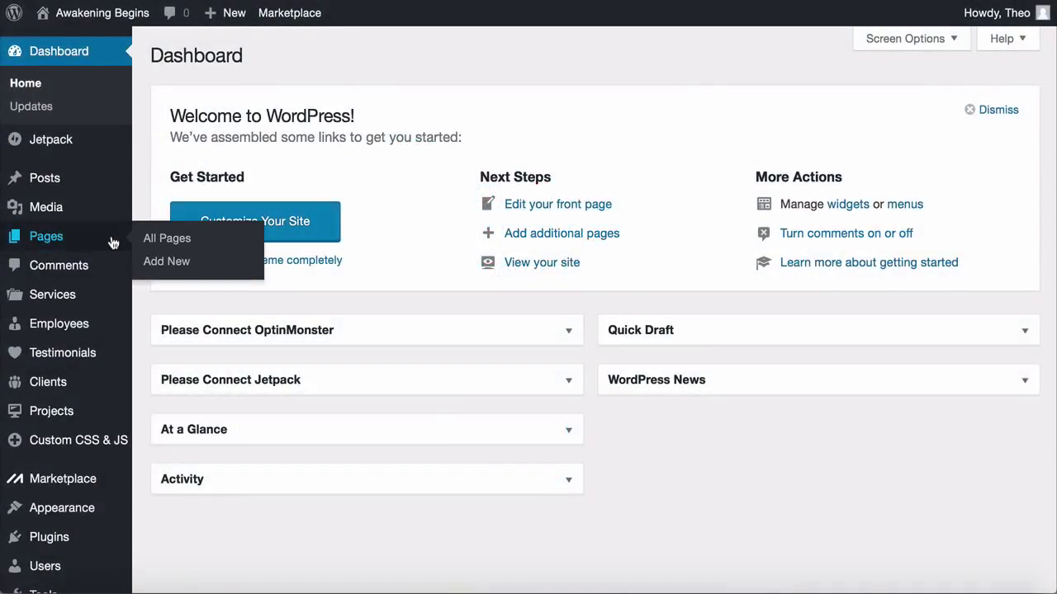
- Open the Home page for editing from All Pages
click(162, 237)
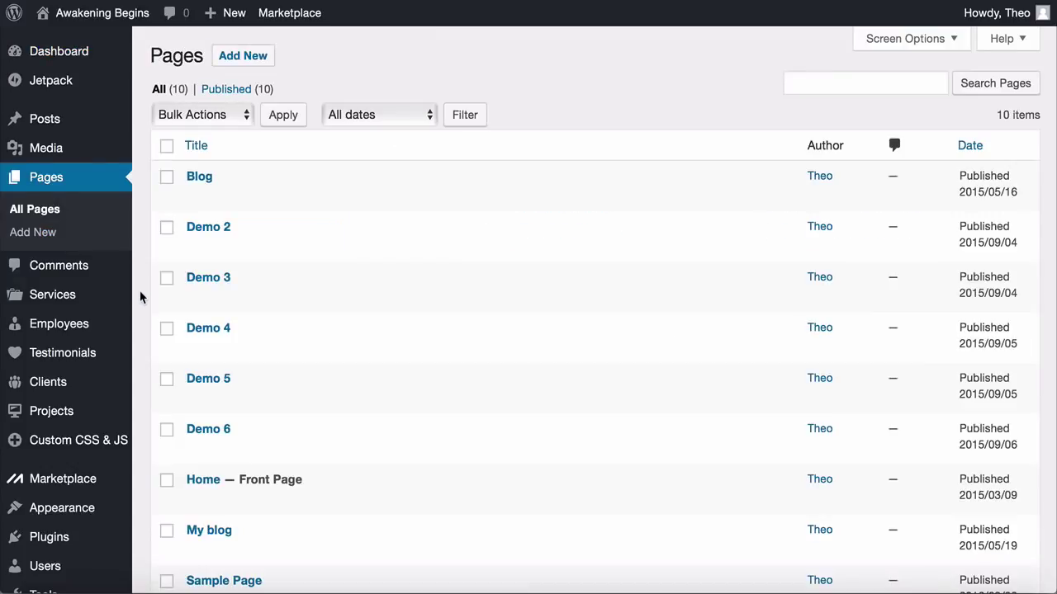
scroll(140, 298, down, 3)
mouse_move(160, 385)
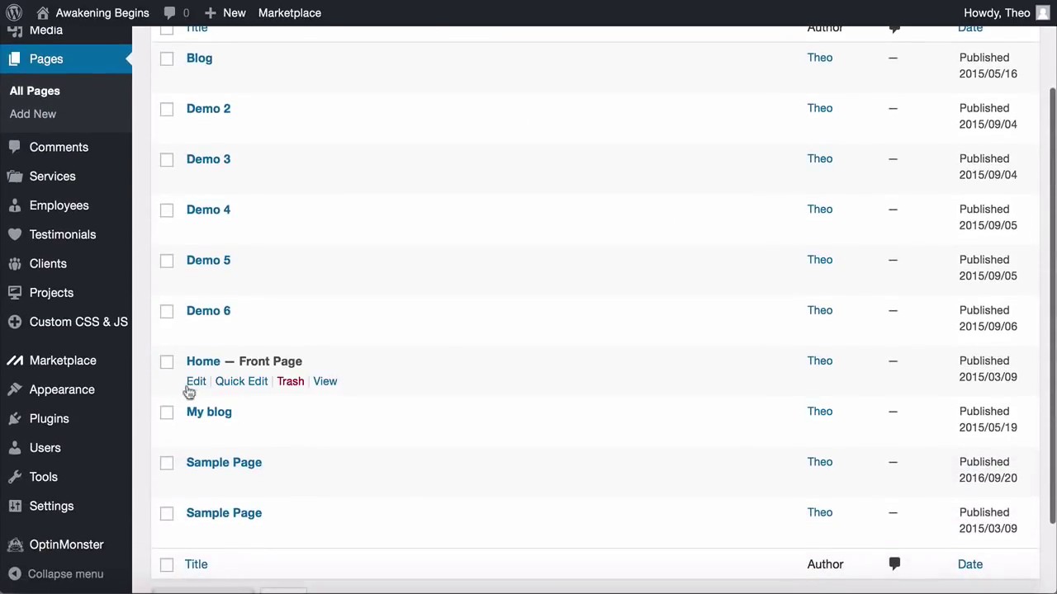
click(196, 382)
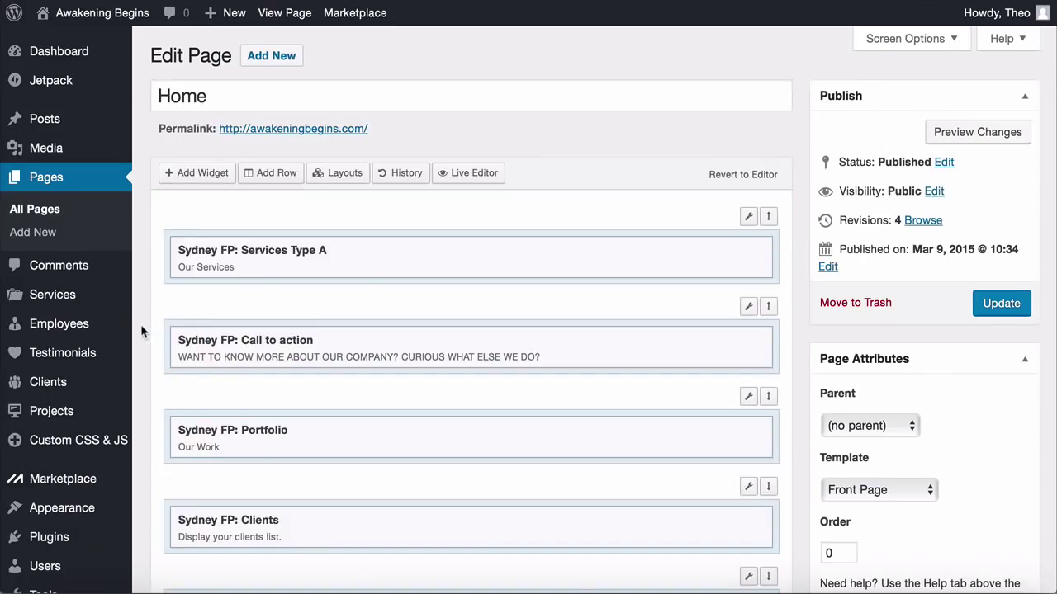
- Paste 'MAKE A PROFITABLE WEBSITE WITH OUR STEP BY STEP GUIDE! DOWNLOAD NOW!' into Call to action and save
mouse_move(242, 347)
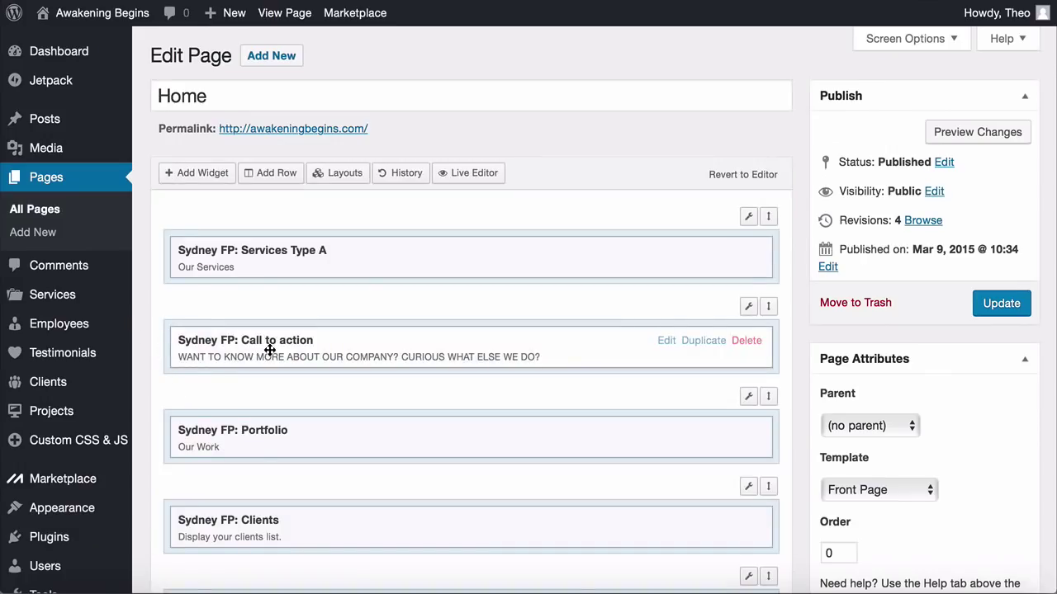
click(666, 342)
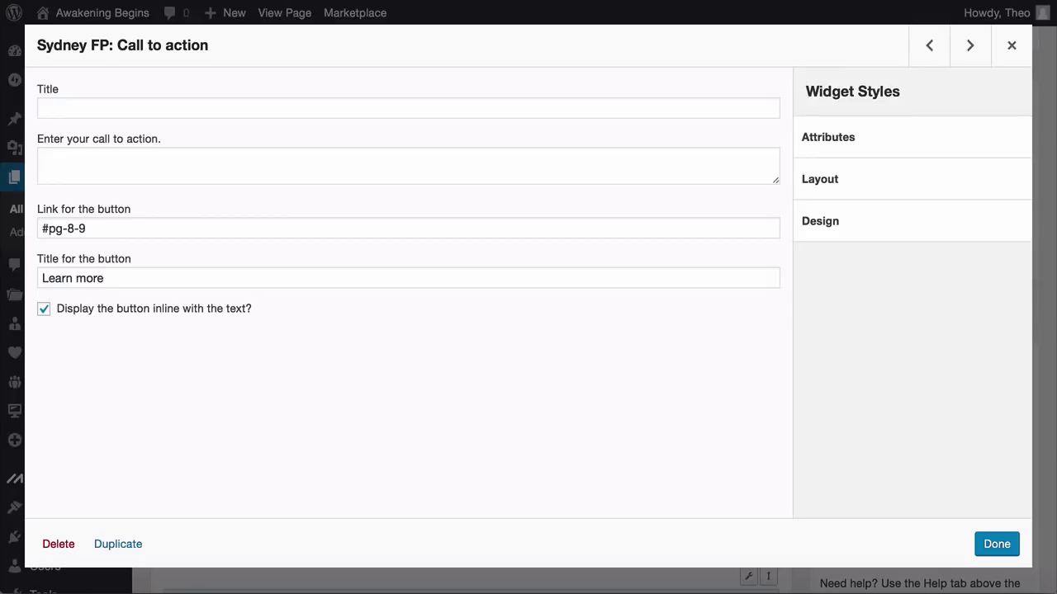
text(MAKE A PROFITABLE WEBSITE WITH OUR STEP BY STEP GUIDE!  DOWNLOAD NOW!)
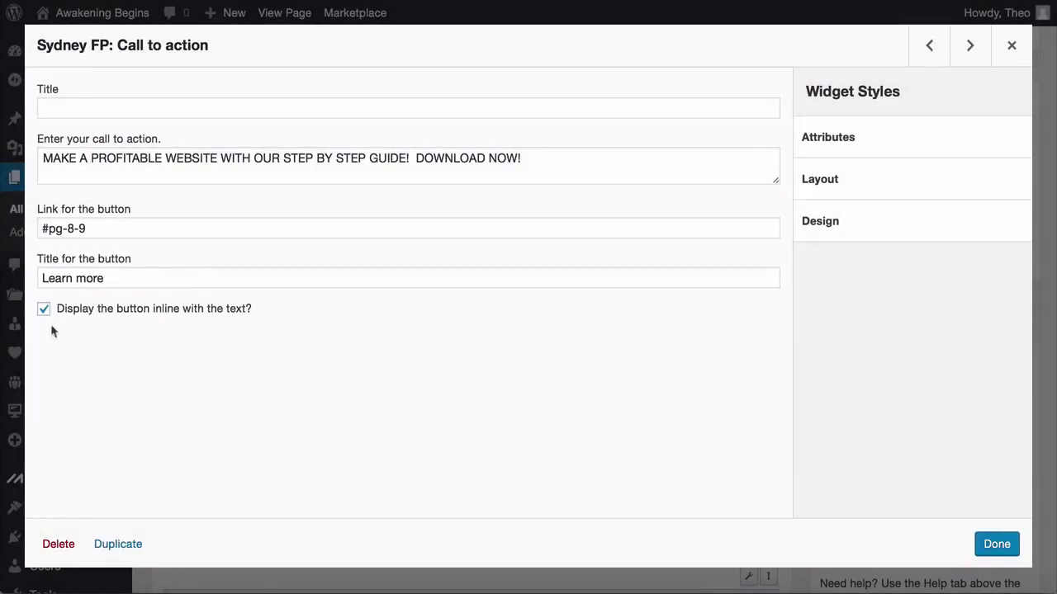
click(43, 311)
click(45, 313)
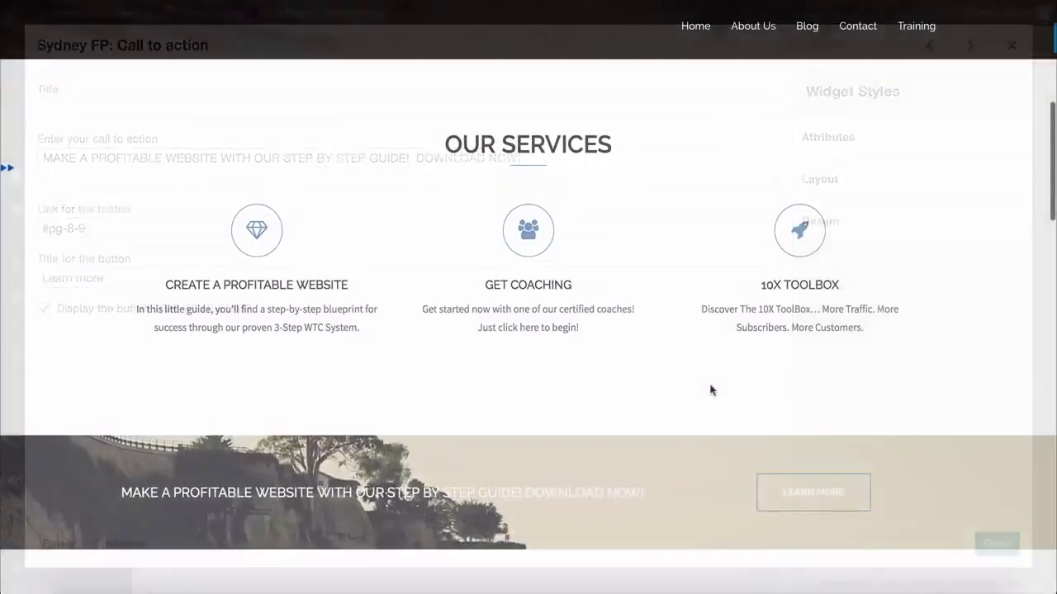
scroll(710, 386, down, 4)
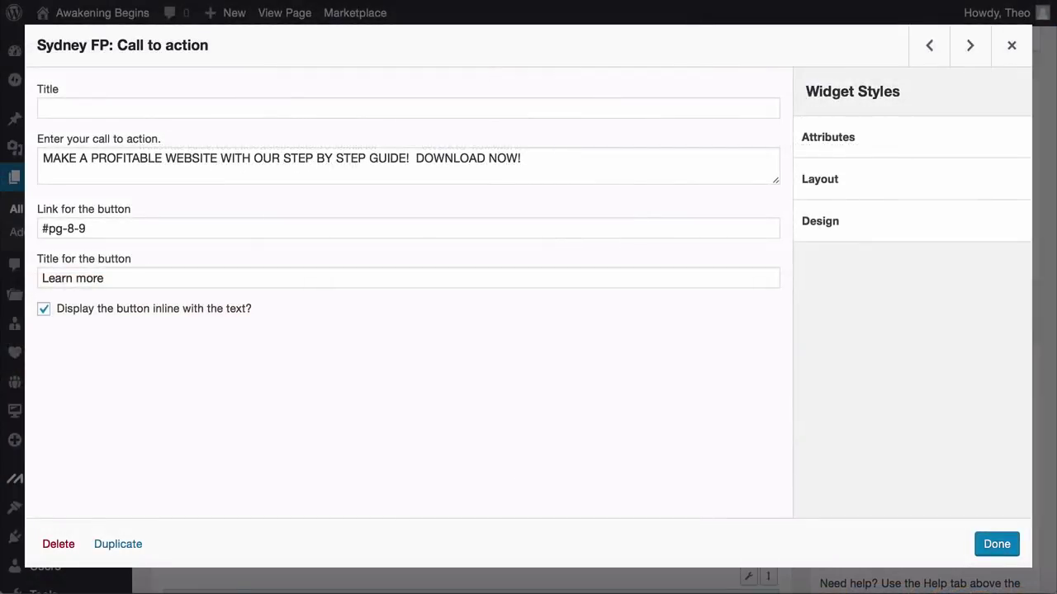
click(991, 549)
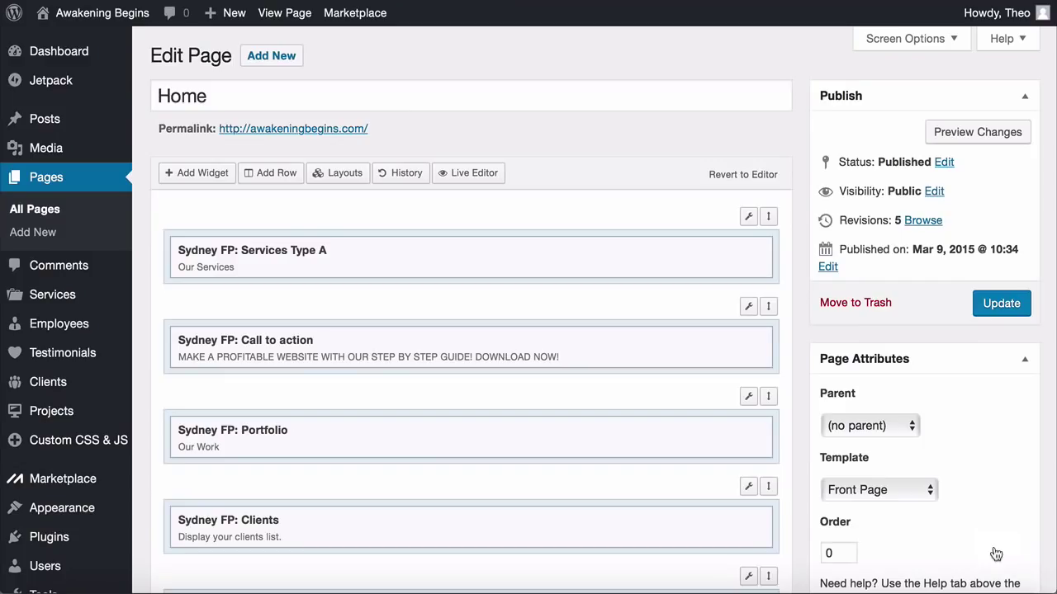
click(1002, 304)
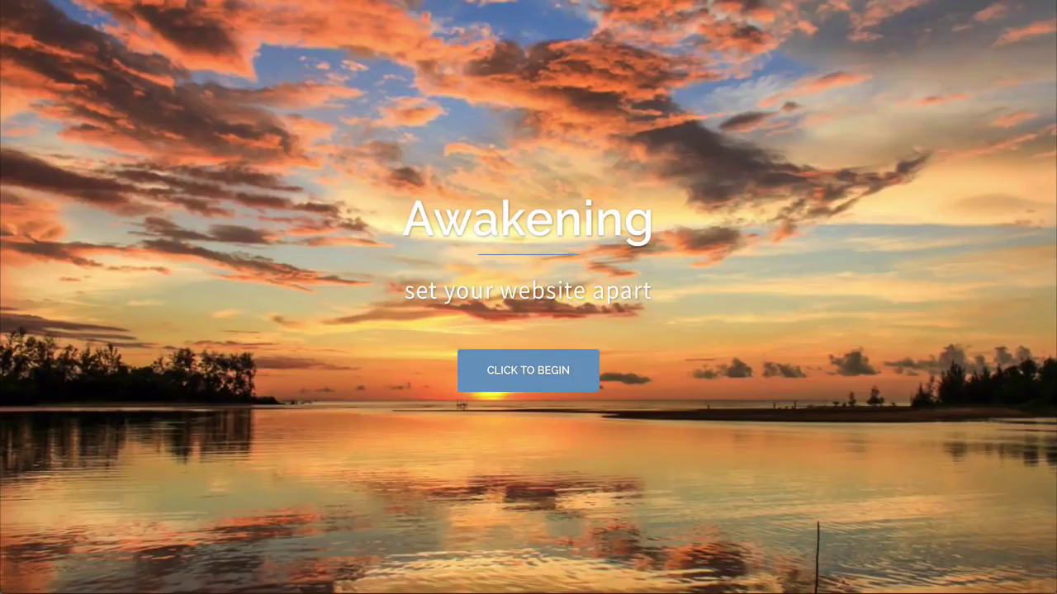
key(F5)
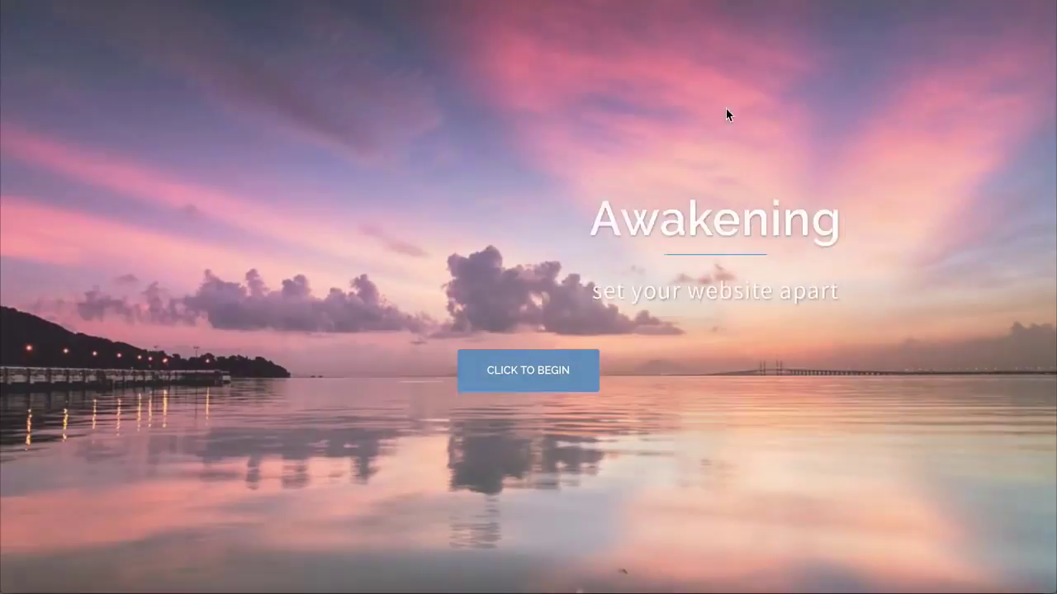
scroll(773, 180, down, 5)
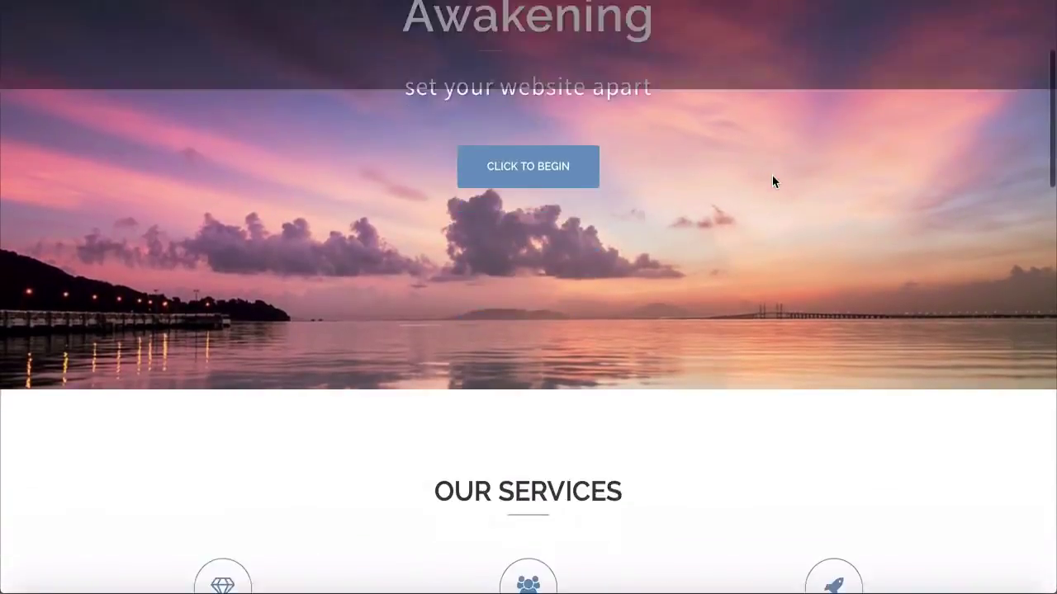
scroll(776, 180, down, 2)
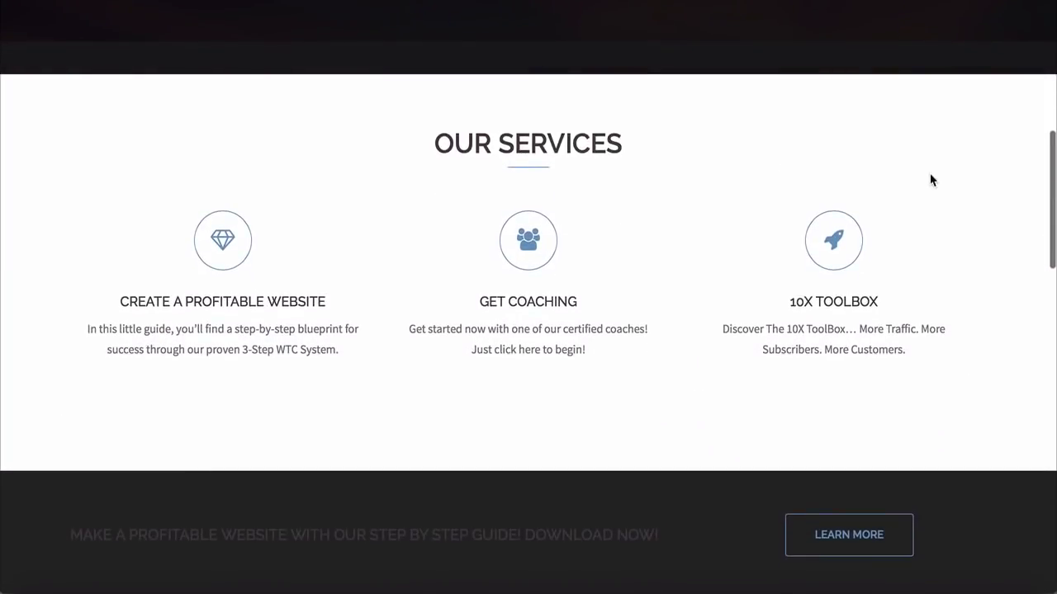
scroll(930, 180, down, 2)
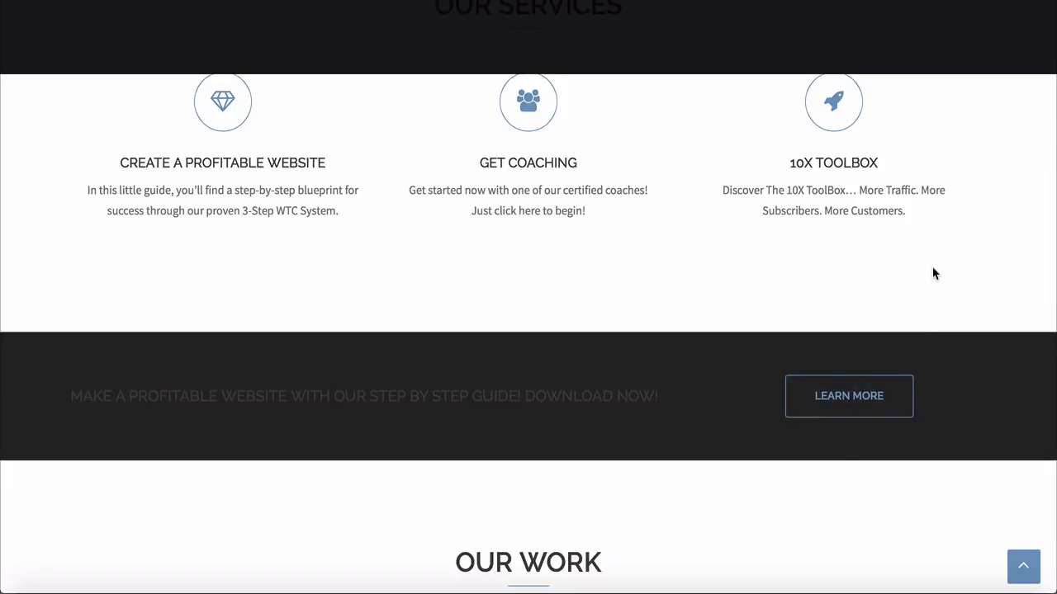
scroll(933, 273, up, 2)
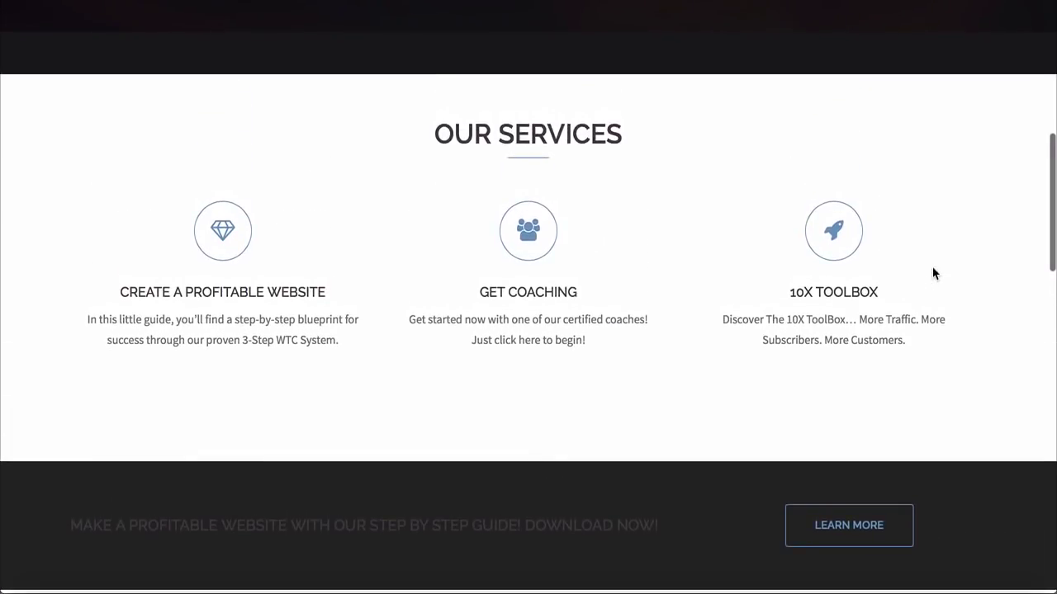
scroll(933, 274, down, 1)
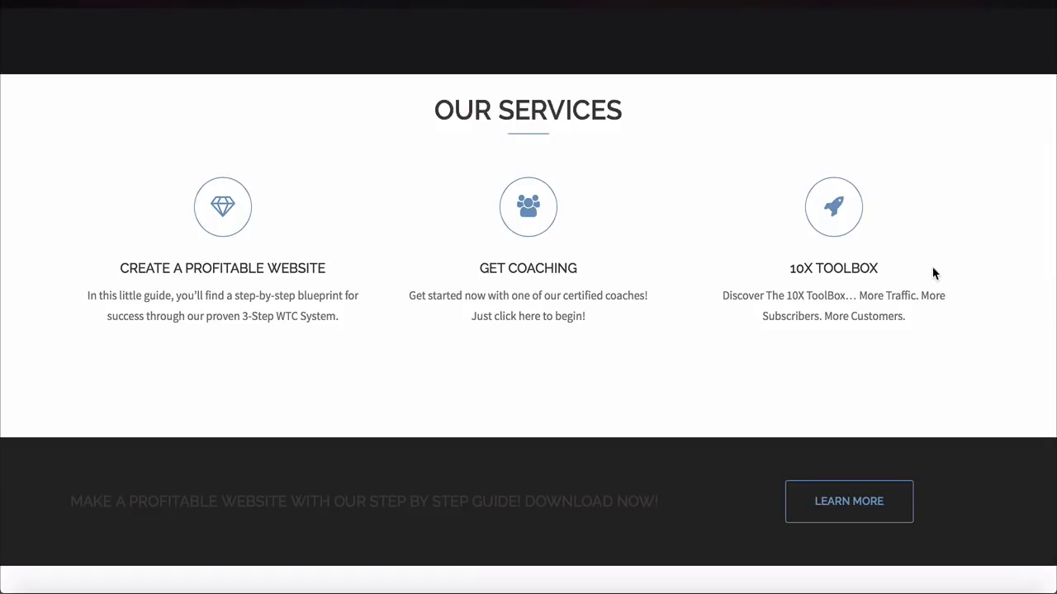
scroll(933, 273, down, 3)
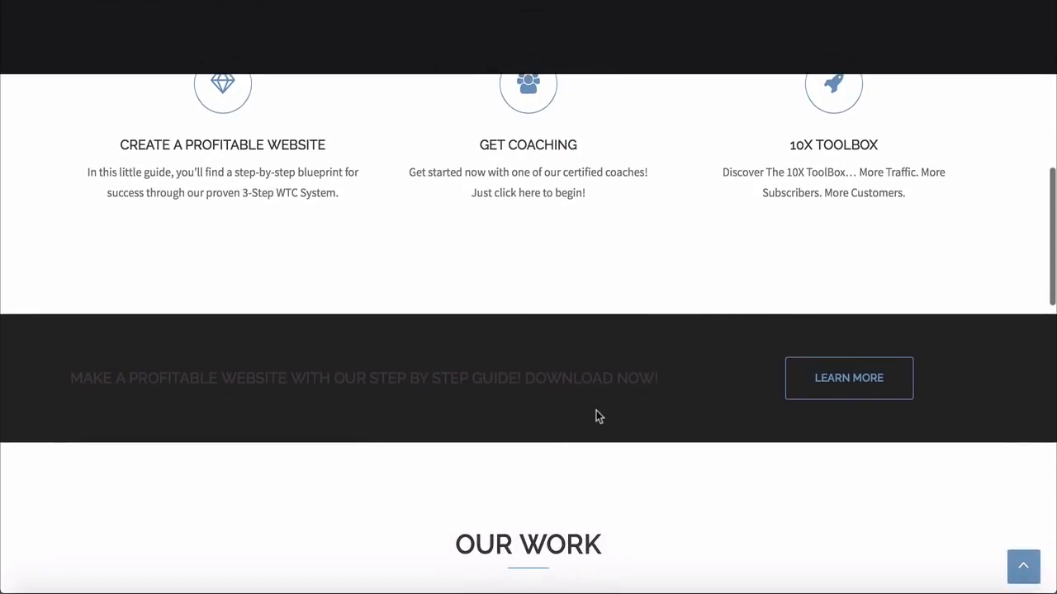
scroll(715, 455, up, 1)
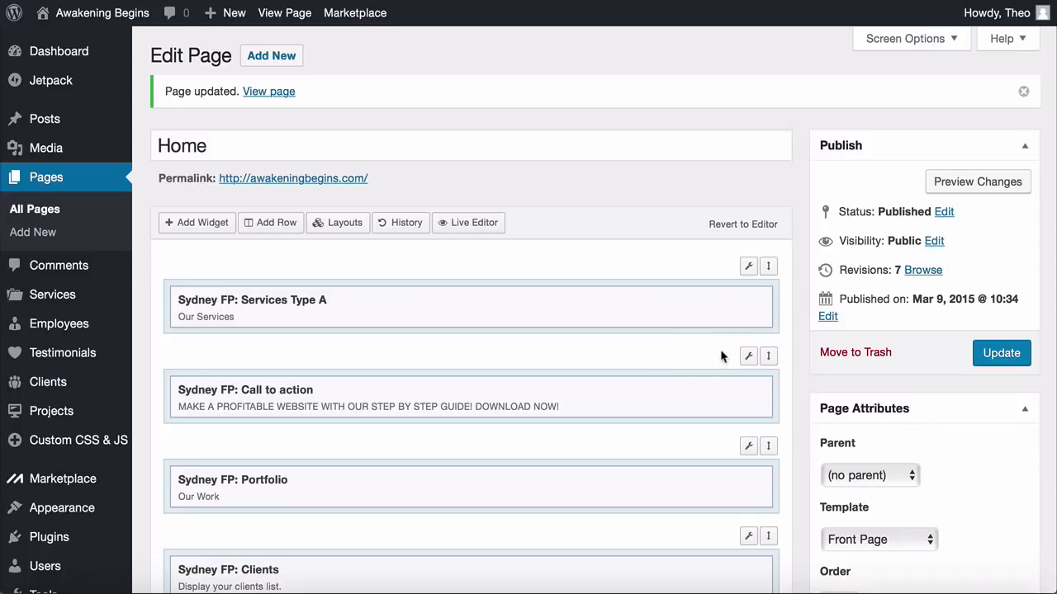
- Give the call-to-action row the coast-872096_1280.jpg background image and disable its row overlay
mouse_move(749, 359)
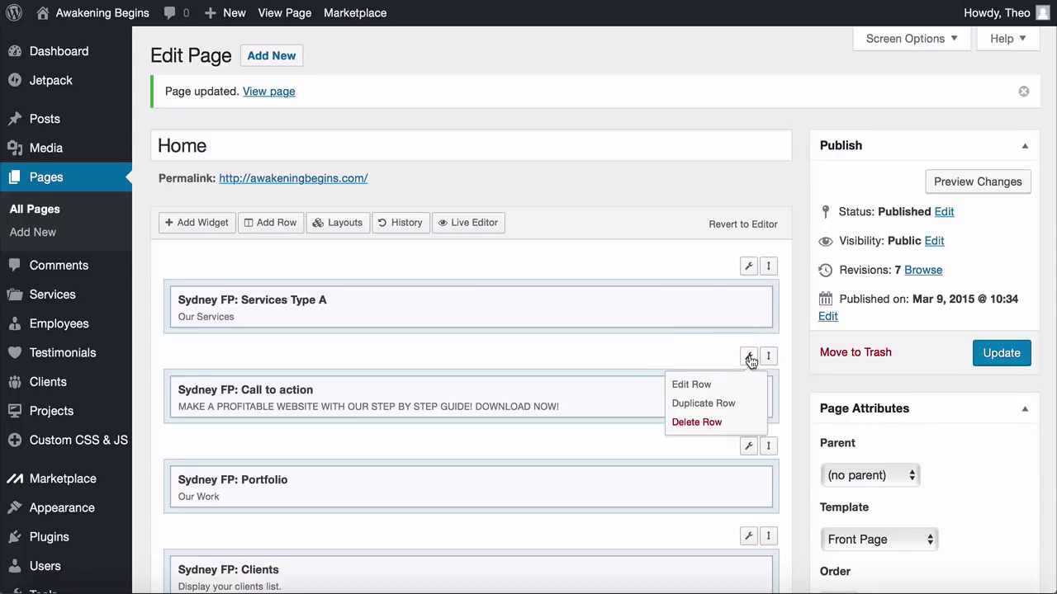
click(699, 388)
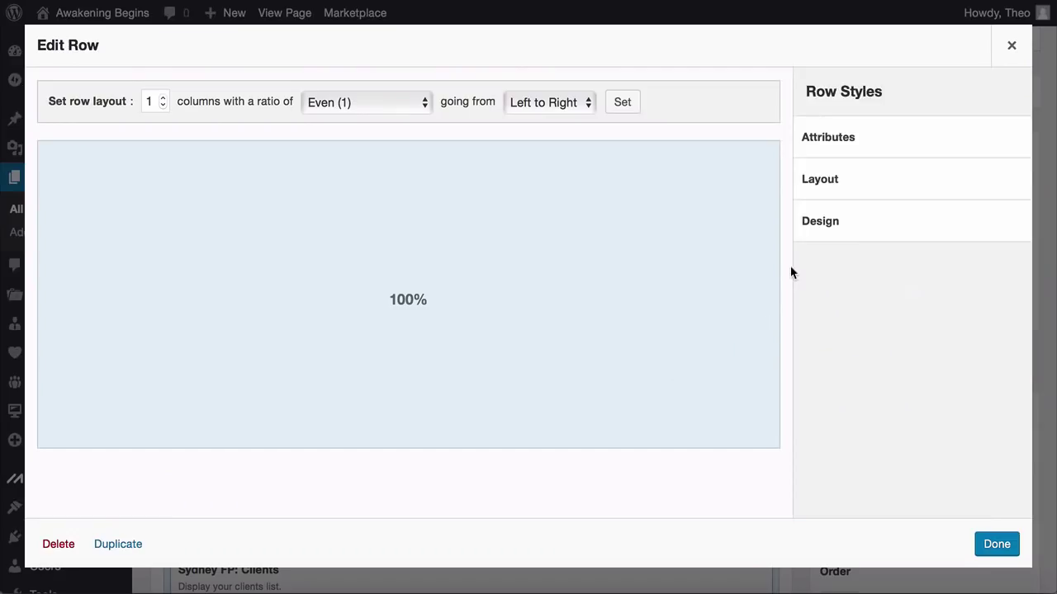
click(873, 229)
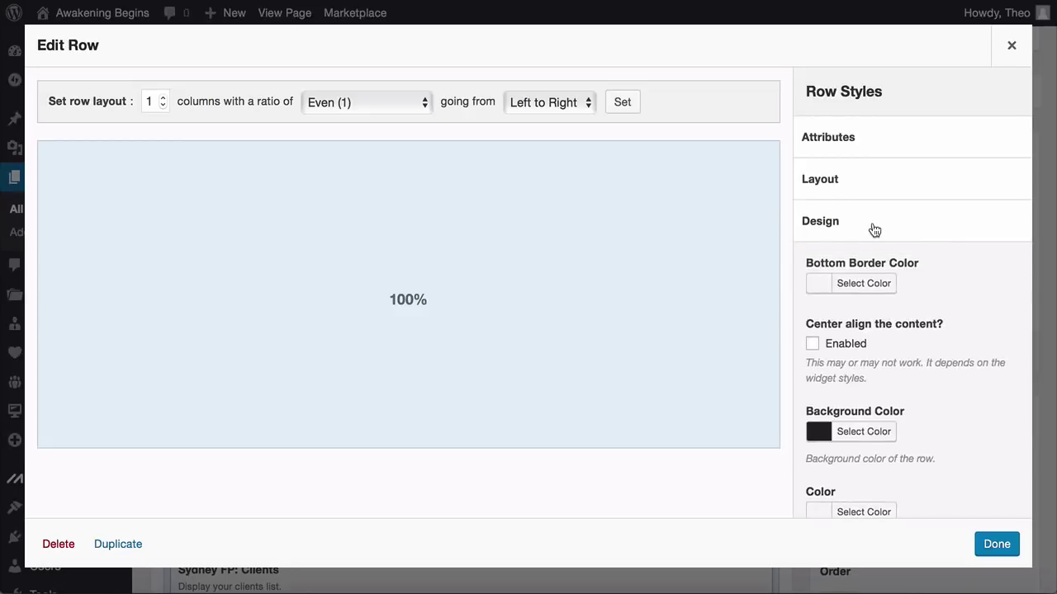
scroll(962, 276, down, 5)
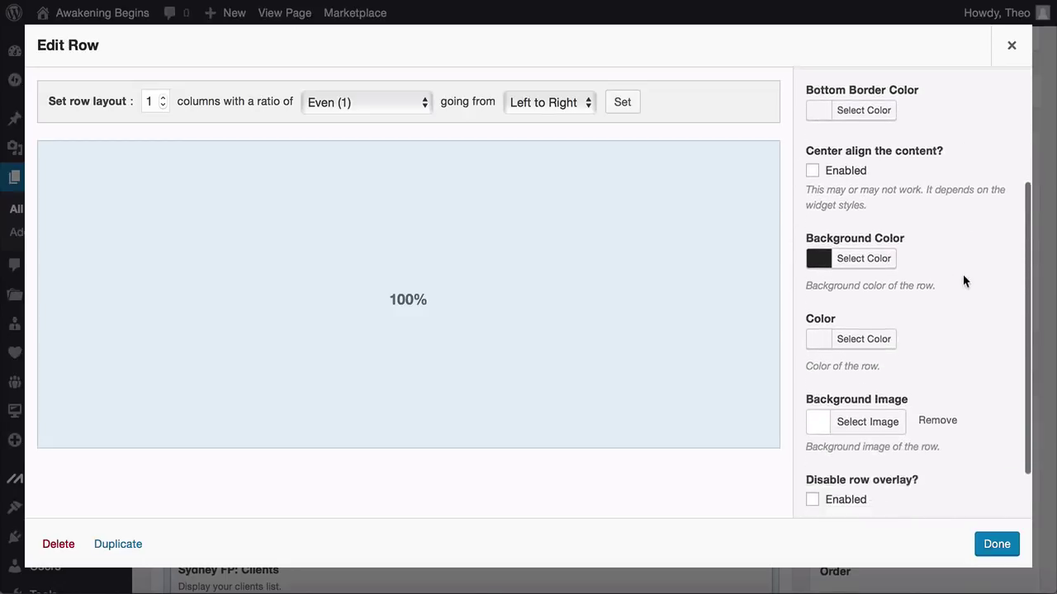
scroll(962, 274, down, 2)
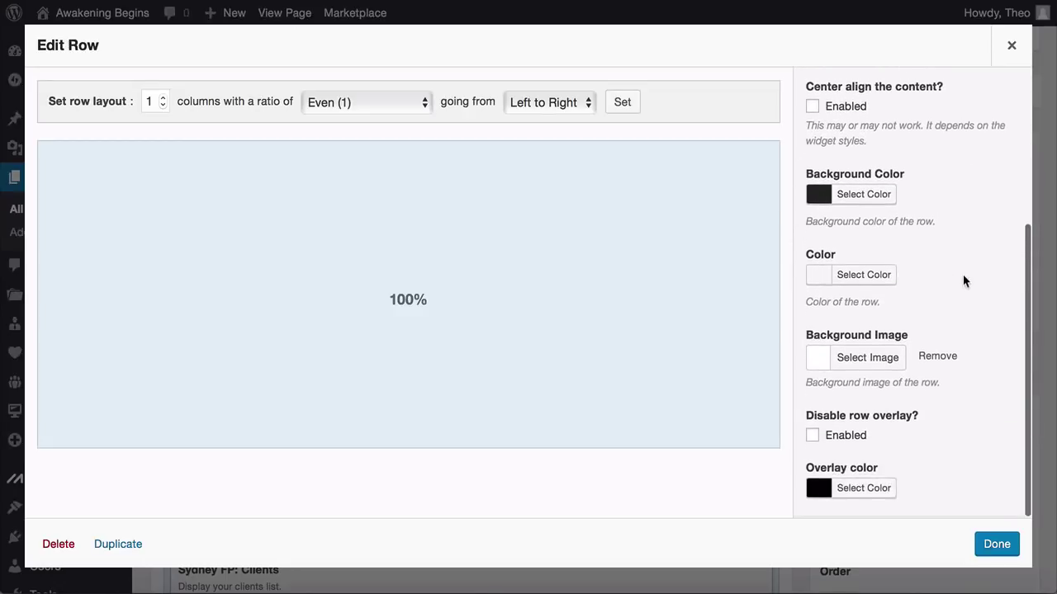
click(853, 360)
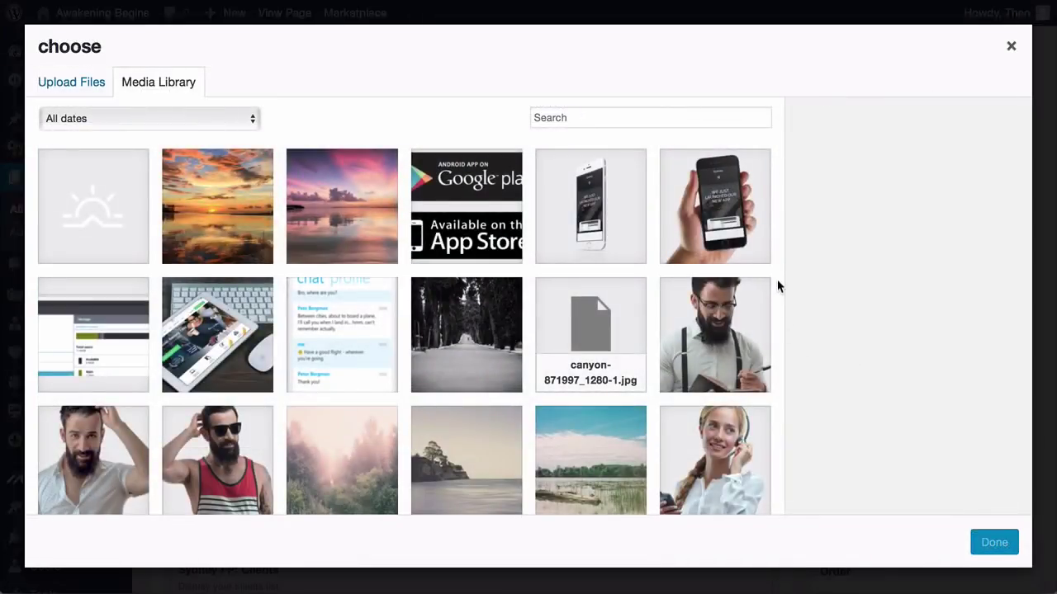
scroll(777, 279, down, 3)
scroll(777, 285, down, 8)
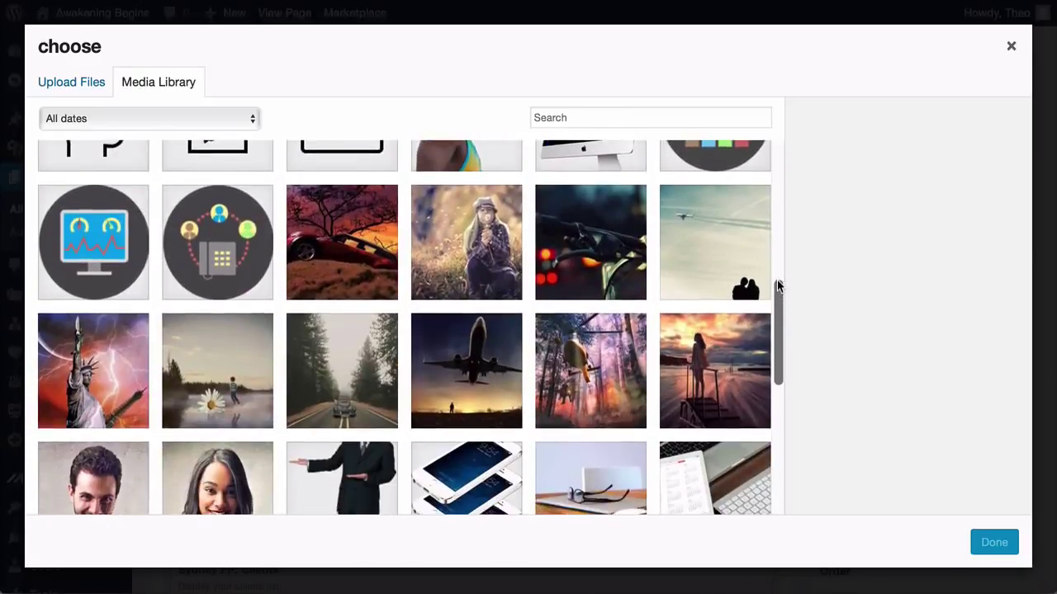
scroll(777, 286, down, 10)
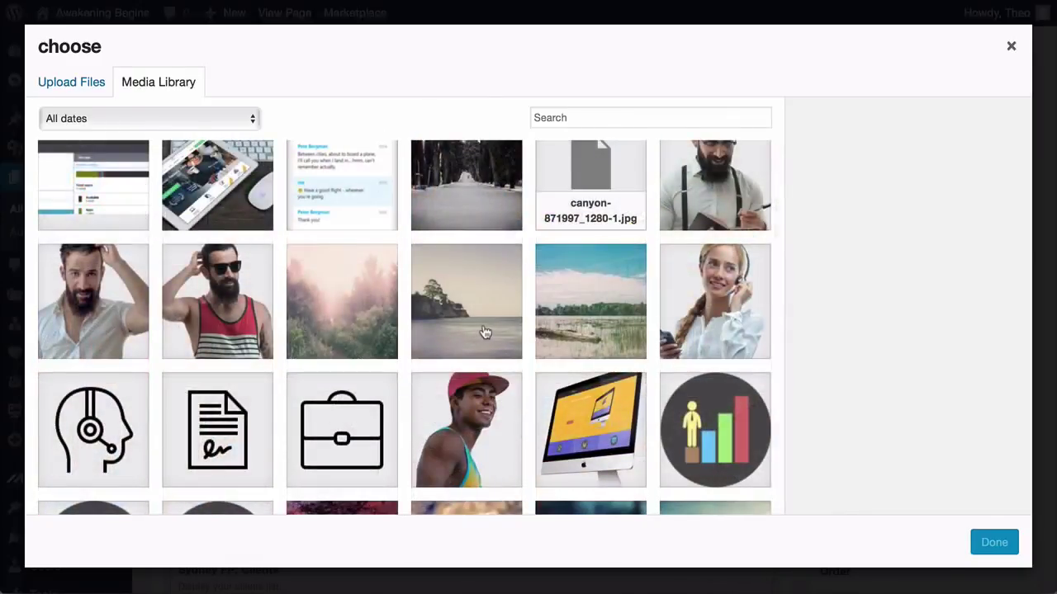
click(465, 331)
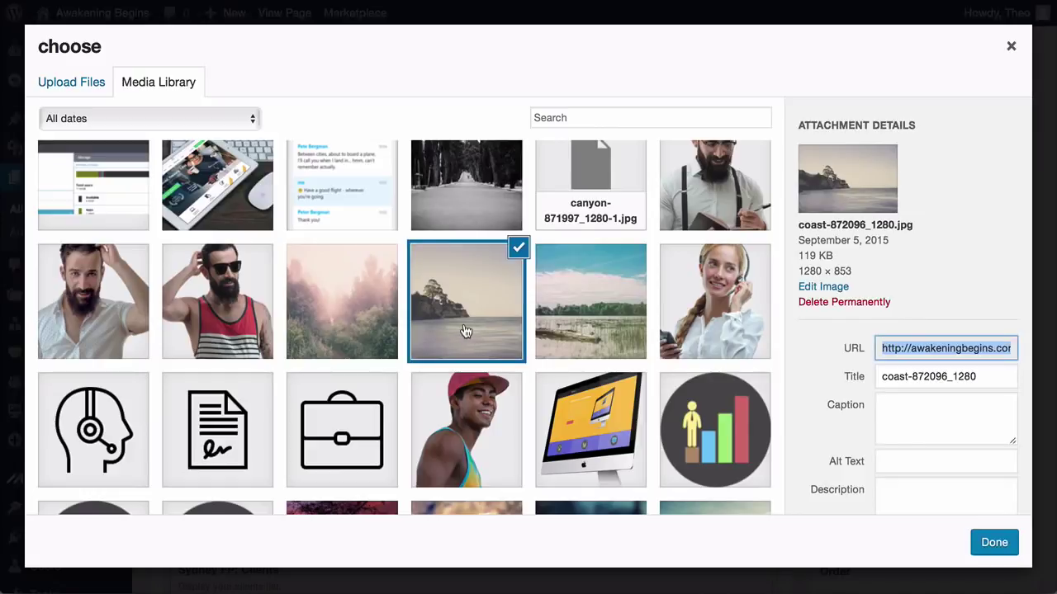
click(984, 550)
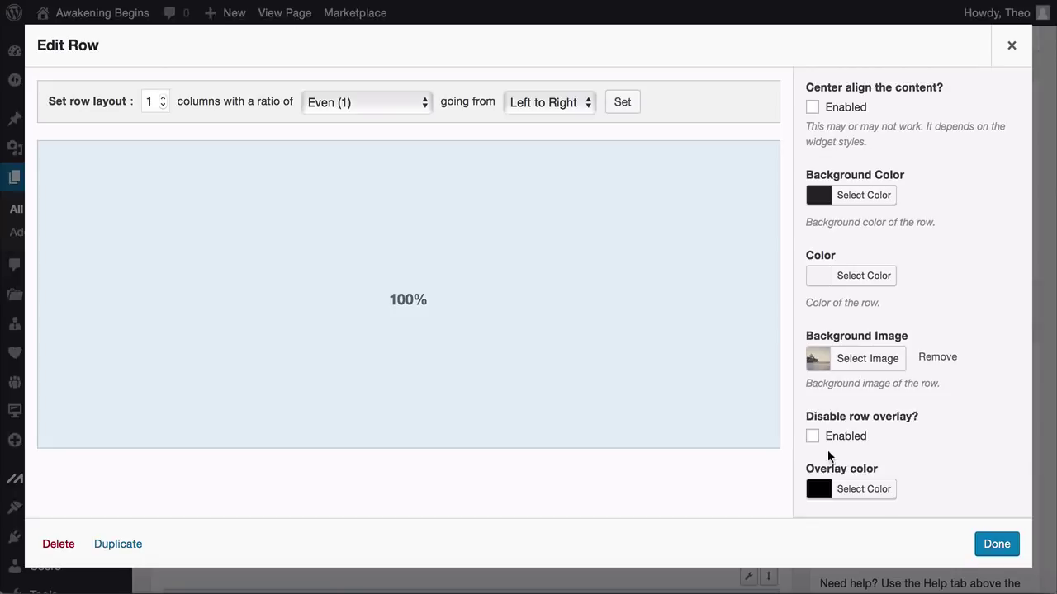
click(814, 440)
- Apply the row changes, then set the Call to action headings colour to #f4f4f4
click(993, 547)
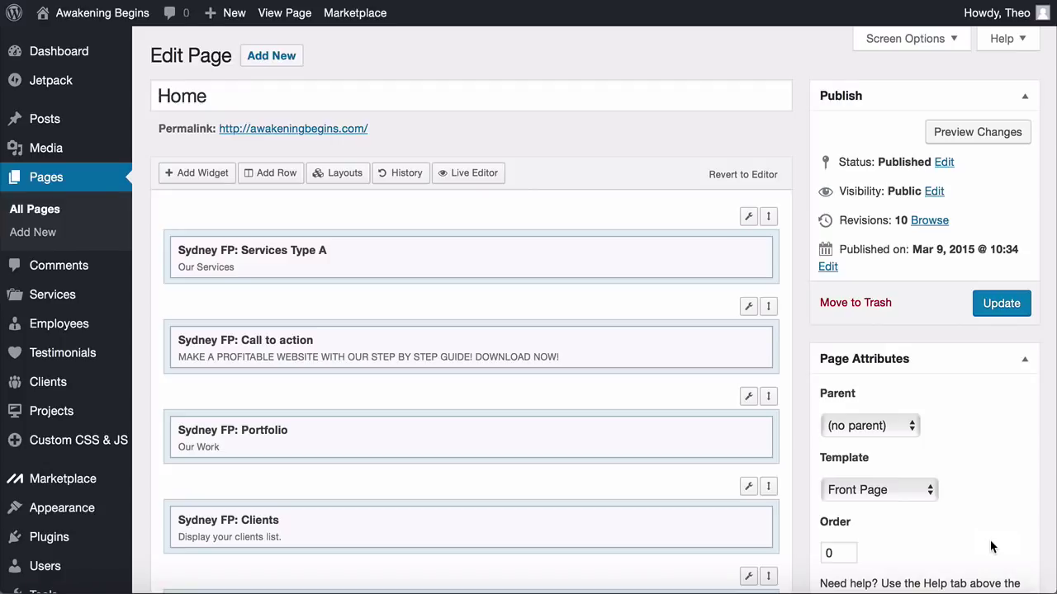
mouse_move(743, 342)
click(669, 344)
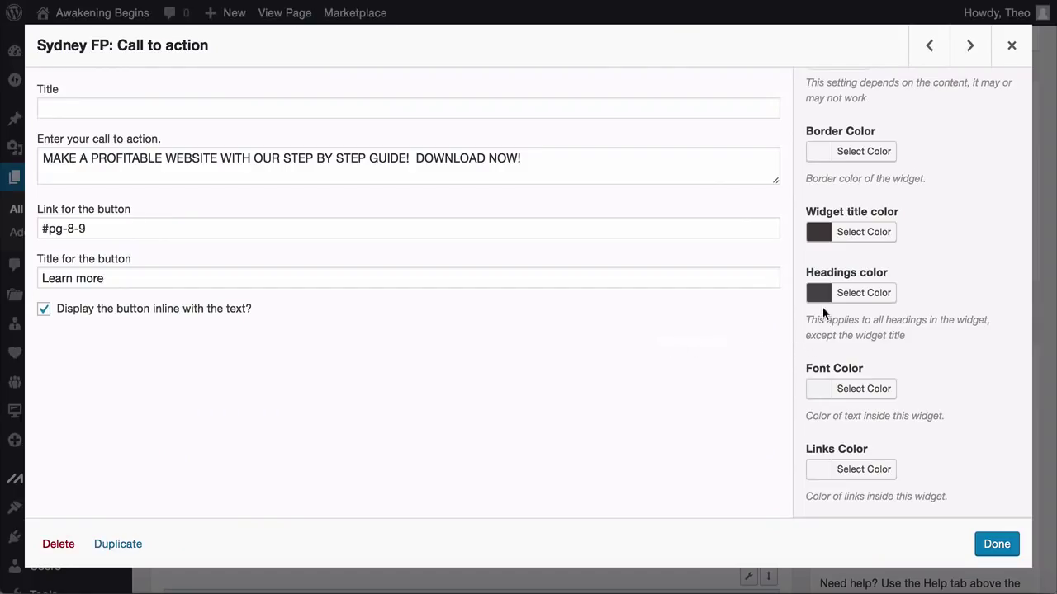
click(825, 301)
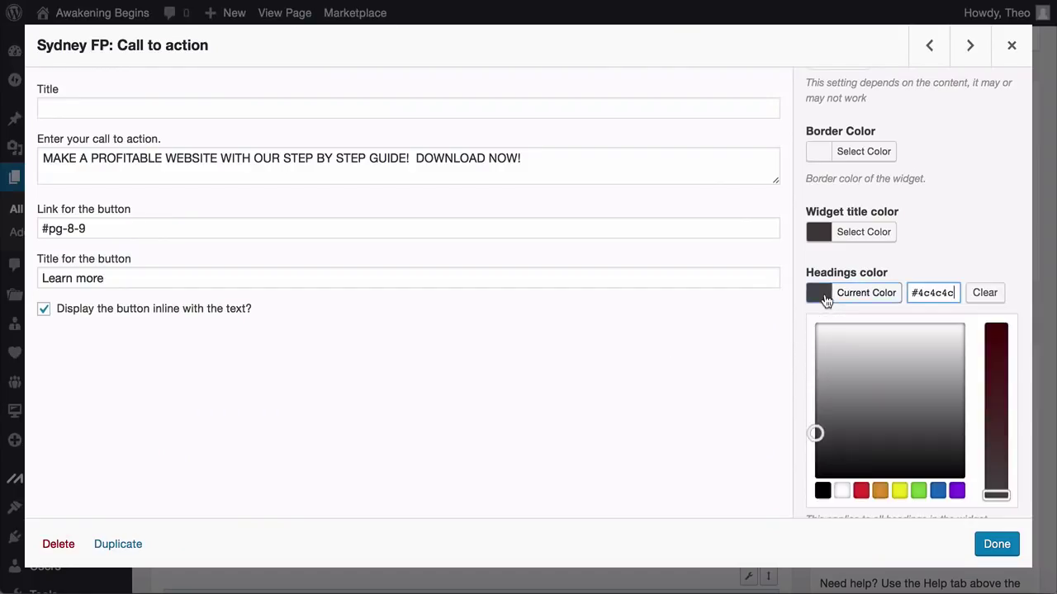
drag(827, 333, 812, 331)
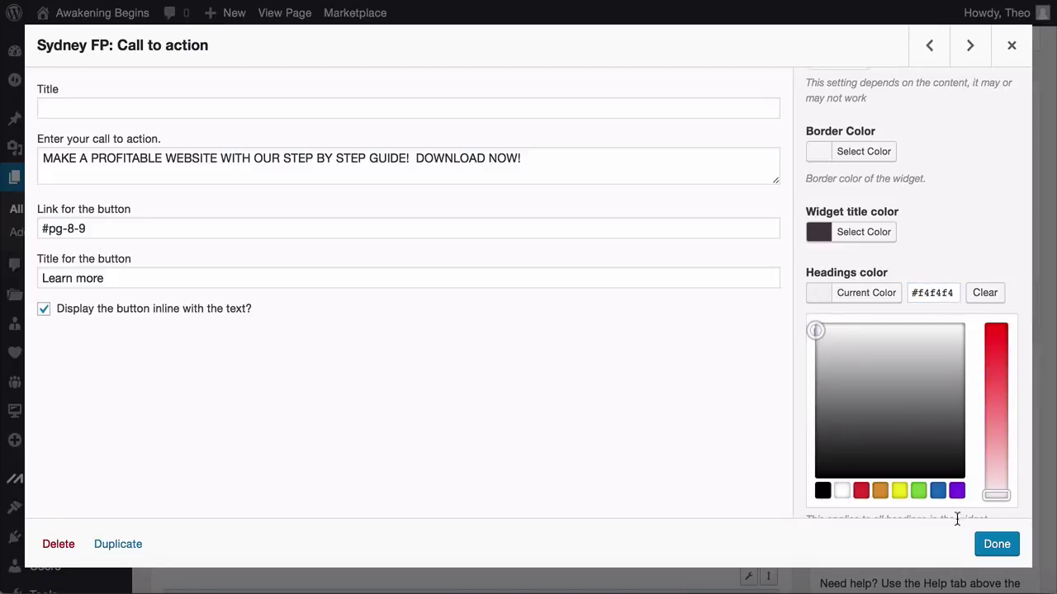
click(991, 546)
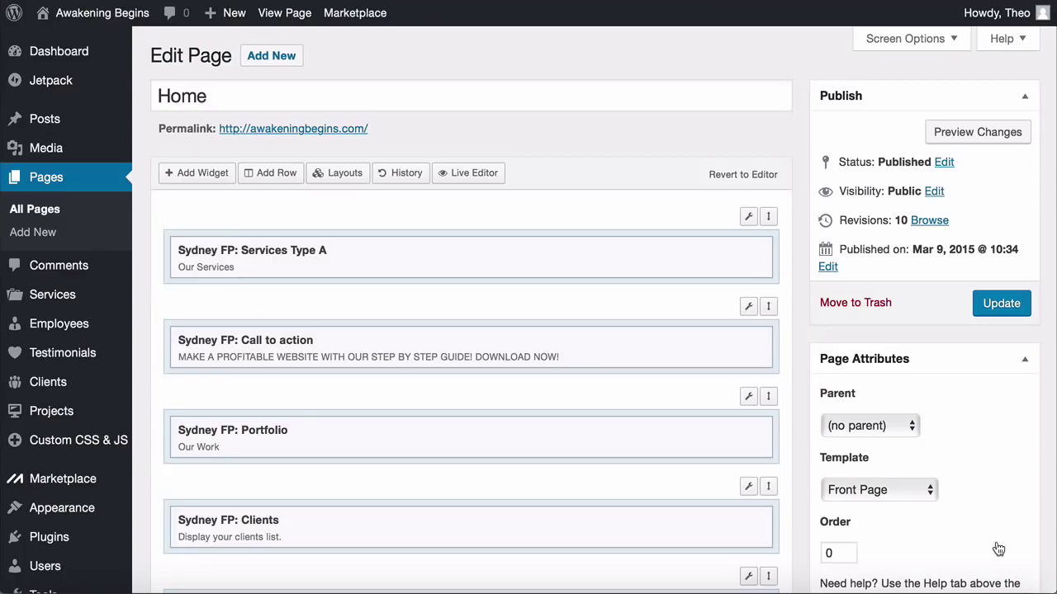
- Update the Home page and review the call-to-action banner on the live front page
click(1002, 304)
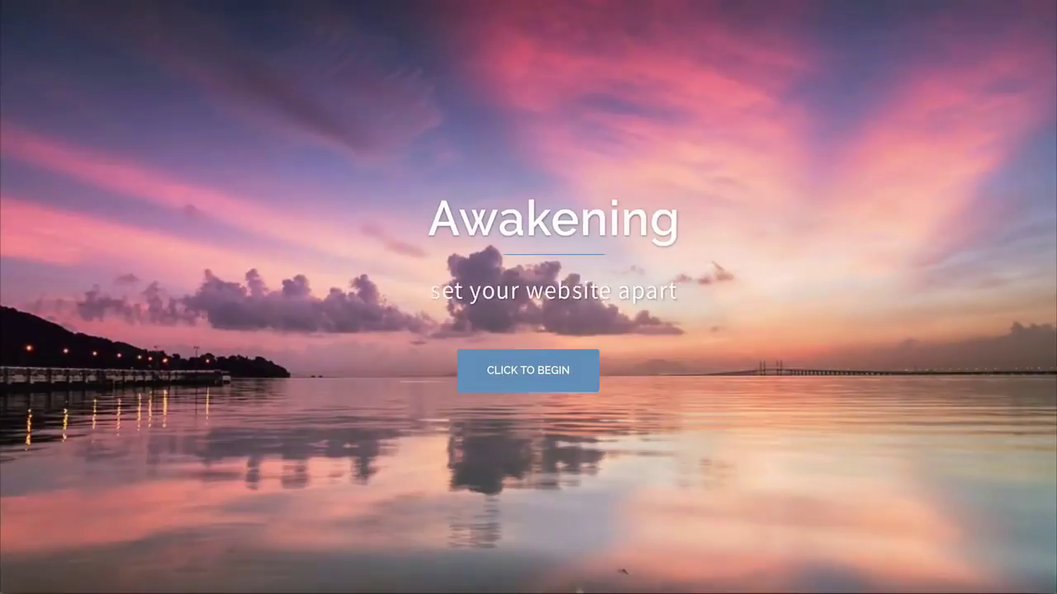
scroll(528, 297, down, 2)
scroll(528, 297, down, 5)
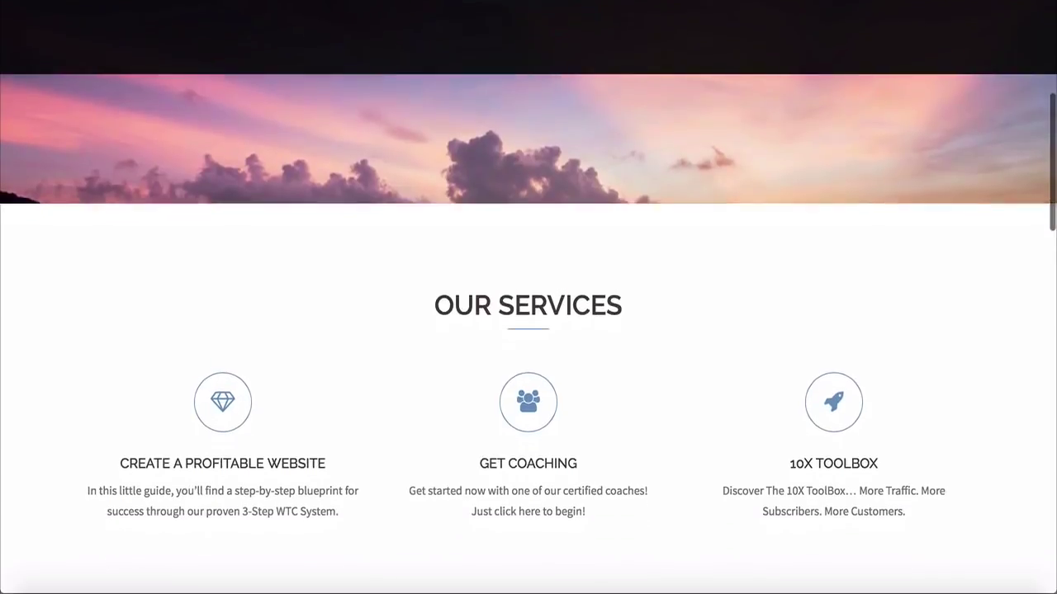
scroll(528, 297, down, 2)
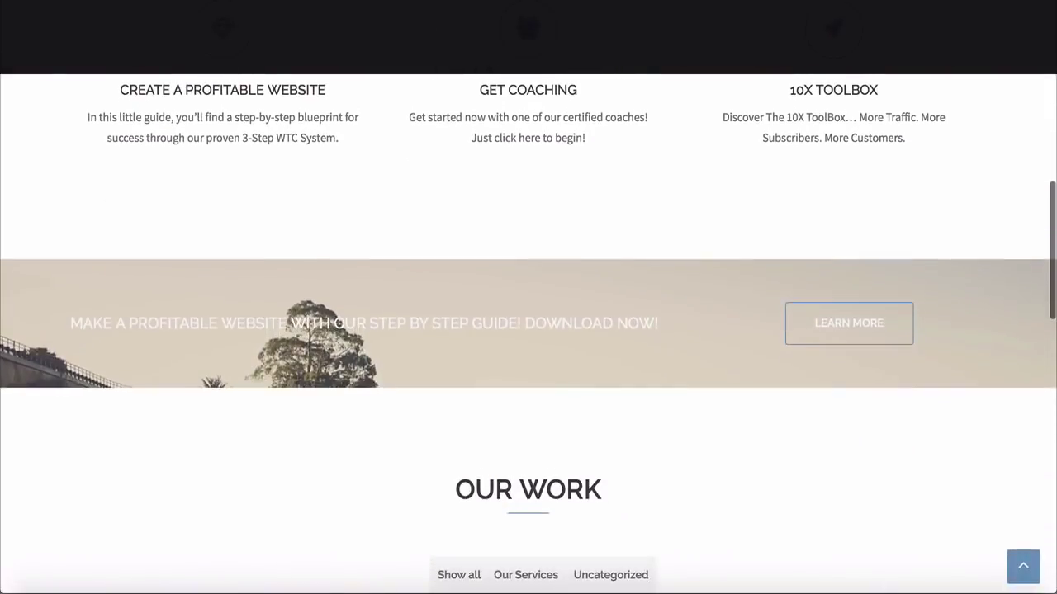
scroll(528, 297, down, 1)
scroll(529, 297, up, 3)
scroll(528, 297, down, 1)
scroll(528, 297, down, 1)
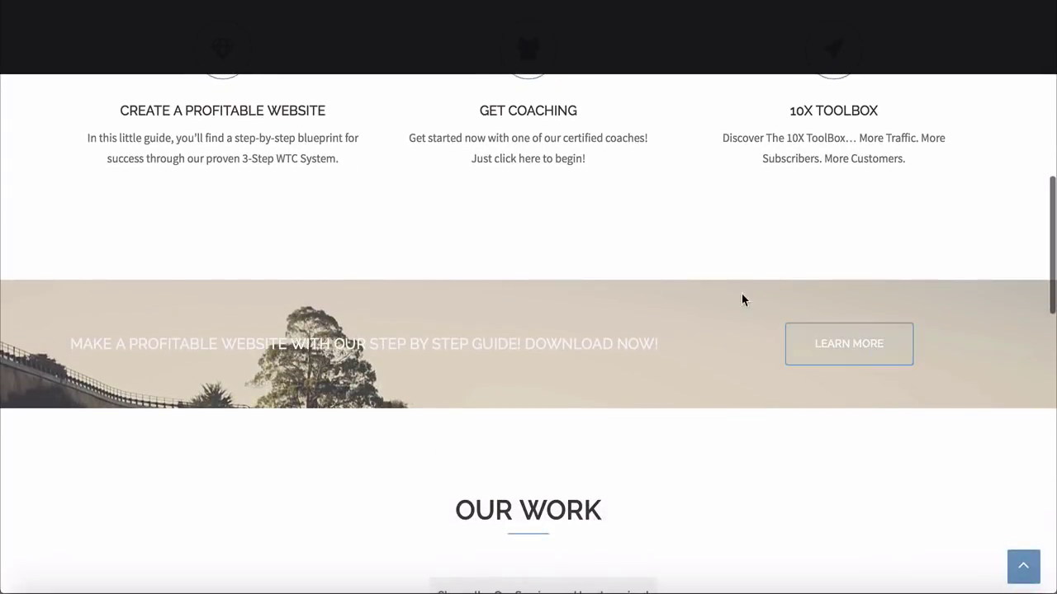
scroll(741, 292, down, 1)
scroll(741, 292, up, 2)
scroll(741, 292, down, 1)
scroll(741, 292, down, 1)
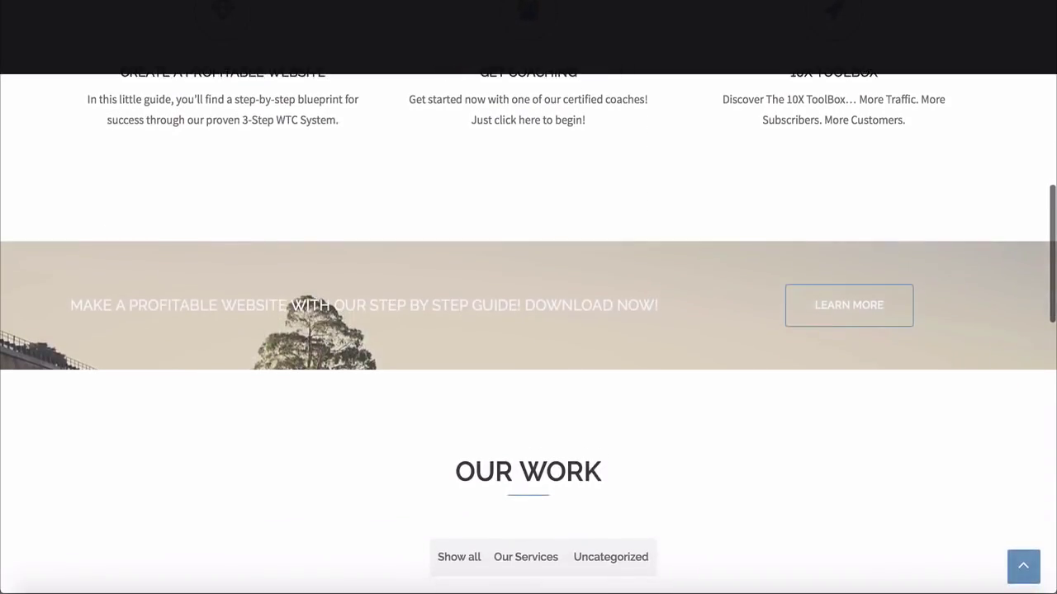
scroll(742, 291, up, 1)
scroll(741, 291, down, 1)
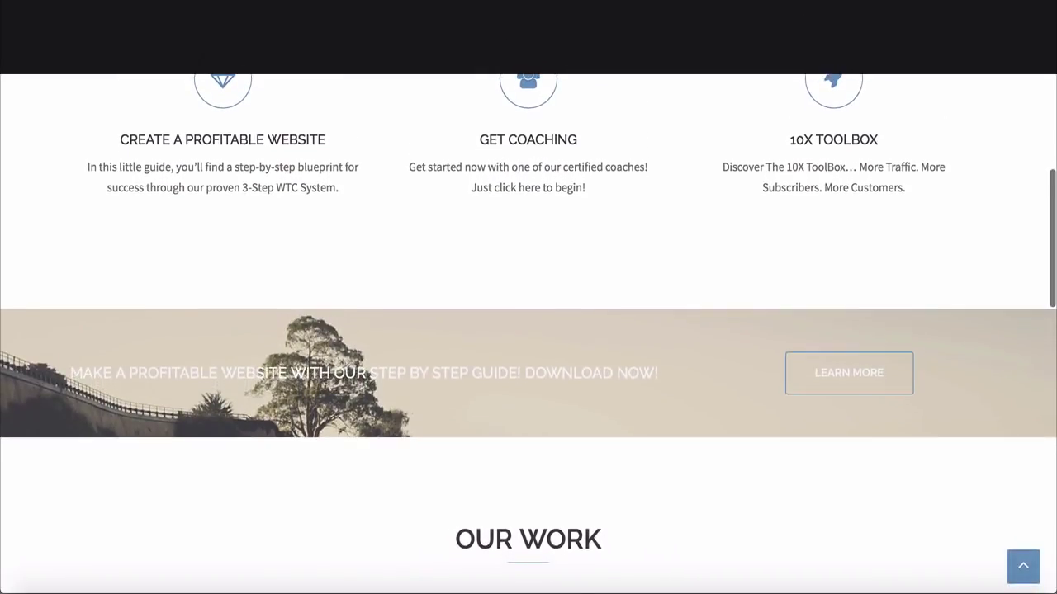
scroll(528, 322, up, 1)
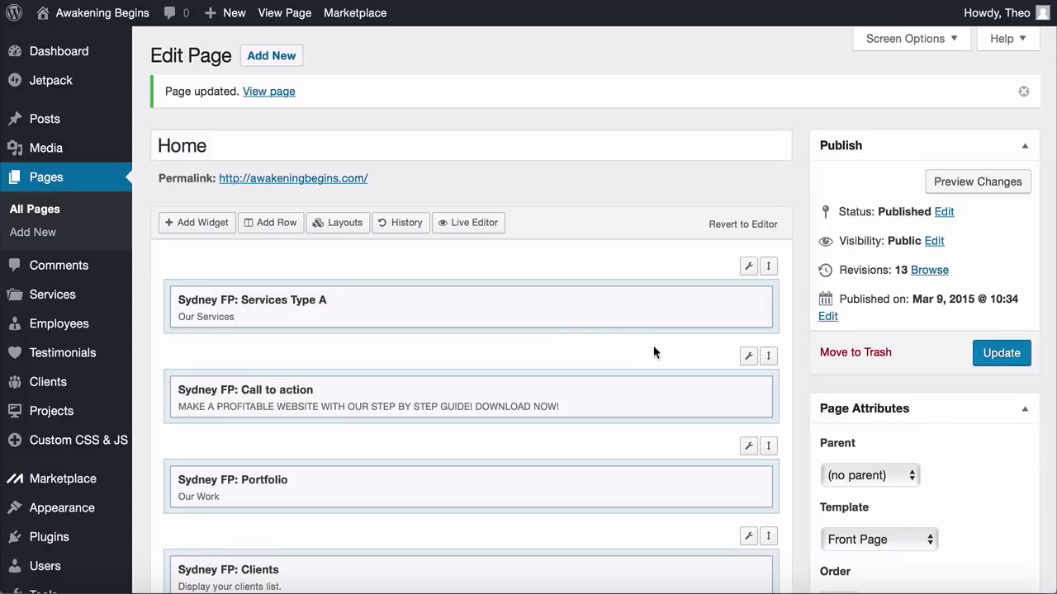
- Set the call-to-action row's Row Layout to Full Width and update the page
mouse_move(748, 357)
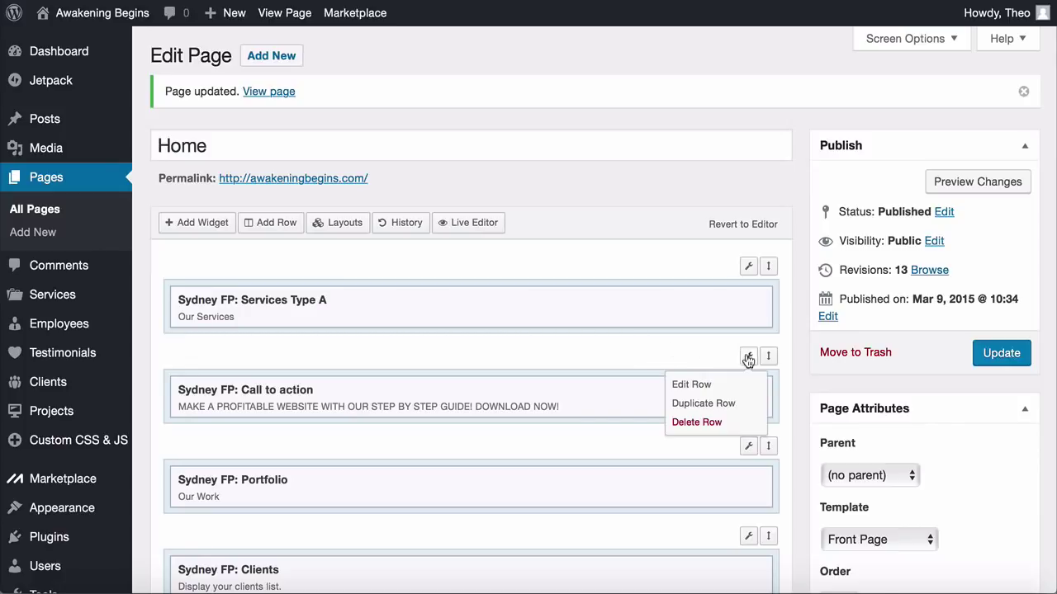
click(693, 385)
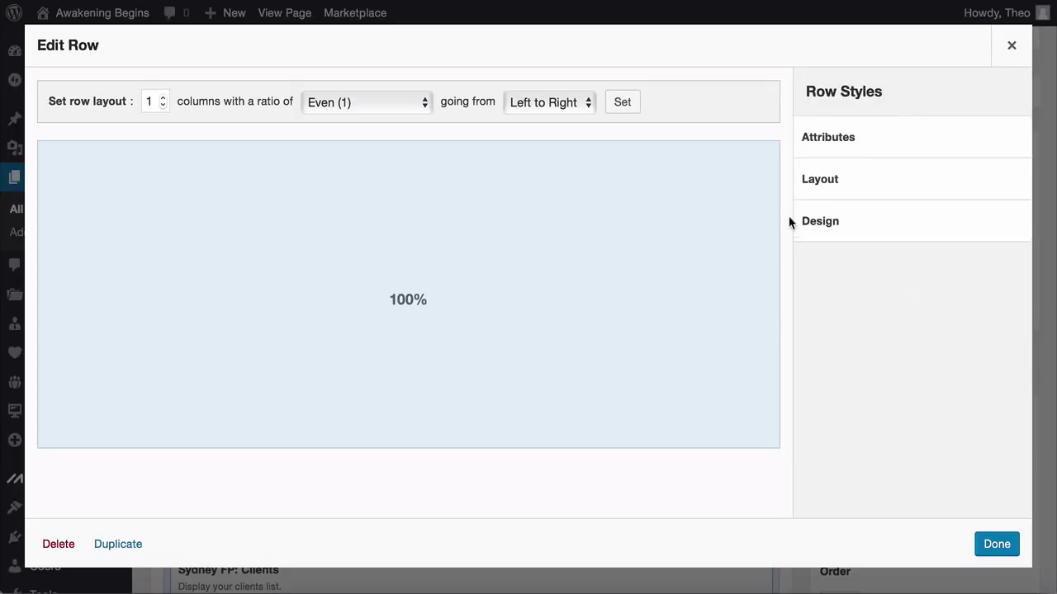
click(819, 181)
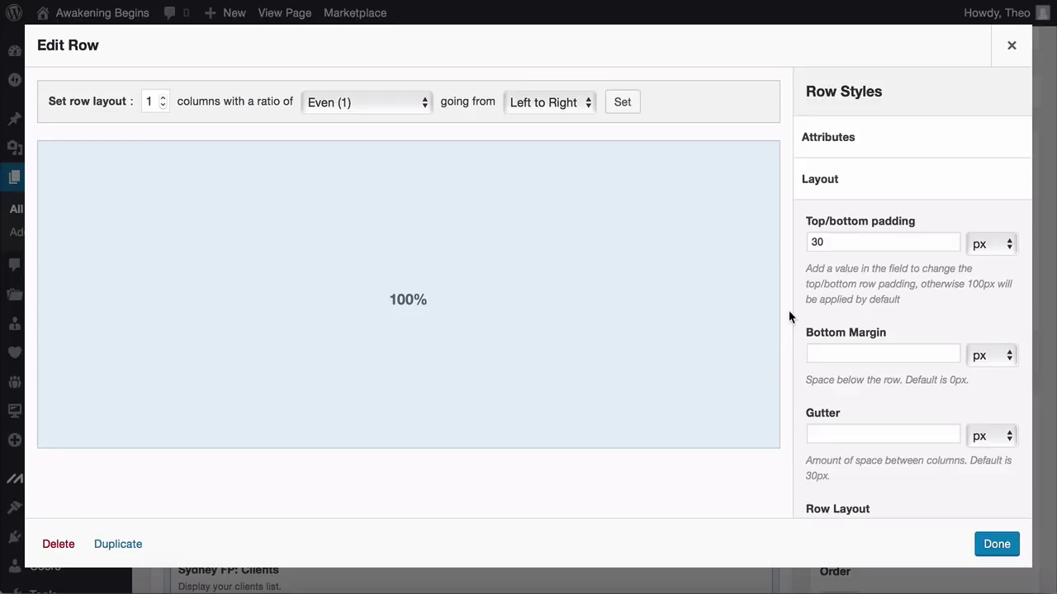
scroll(797, 294, down, 5)
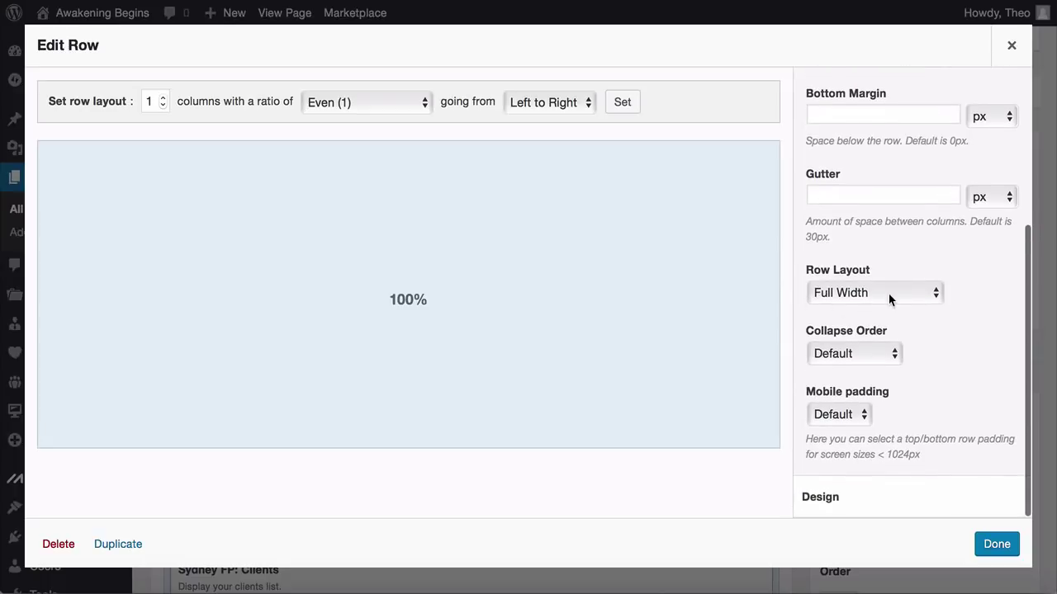
click(889, 295)
click(868, 296)
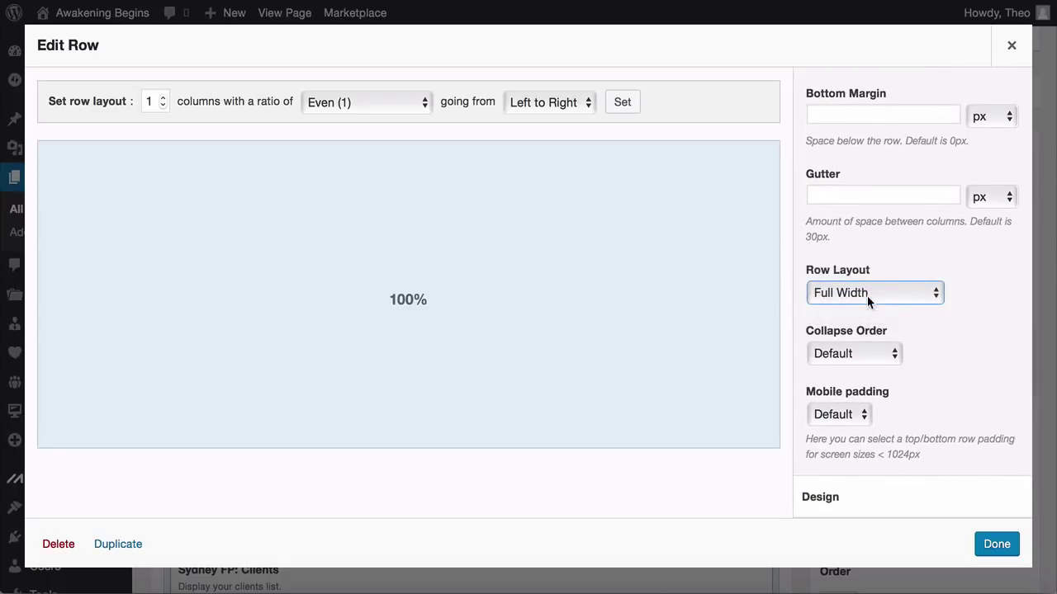
click(996, 544)
click(1002, 352)
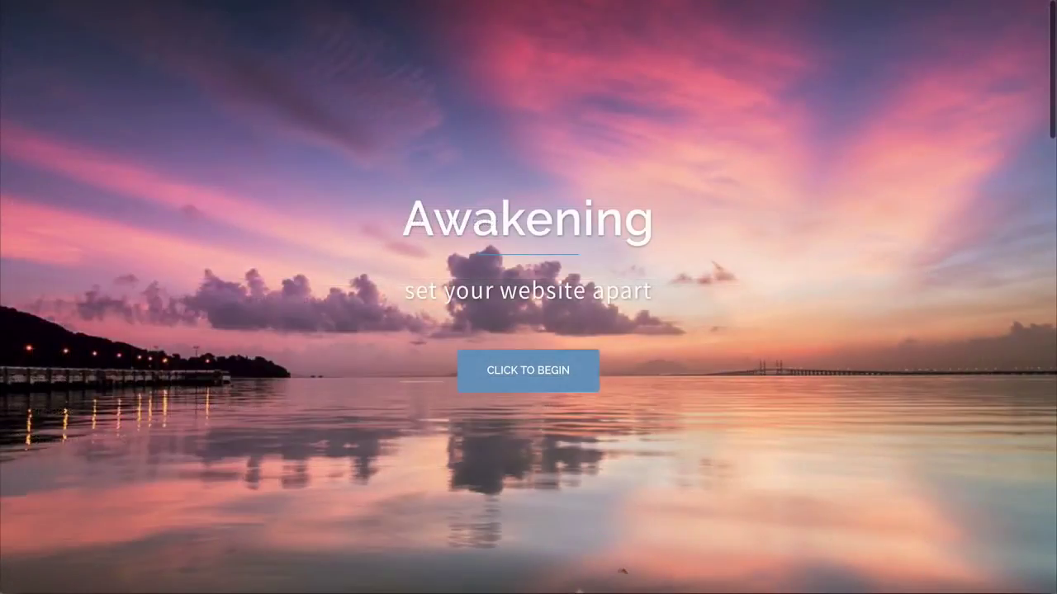
scroll(528, 297, down, 6)
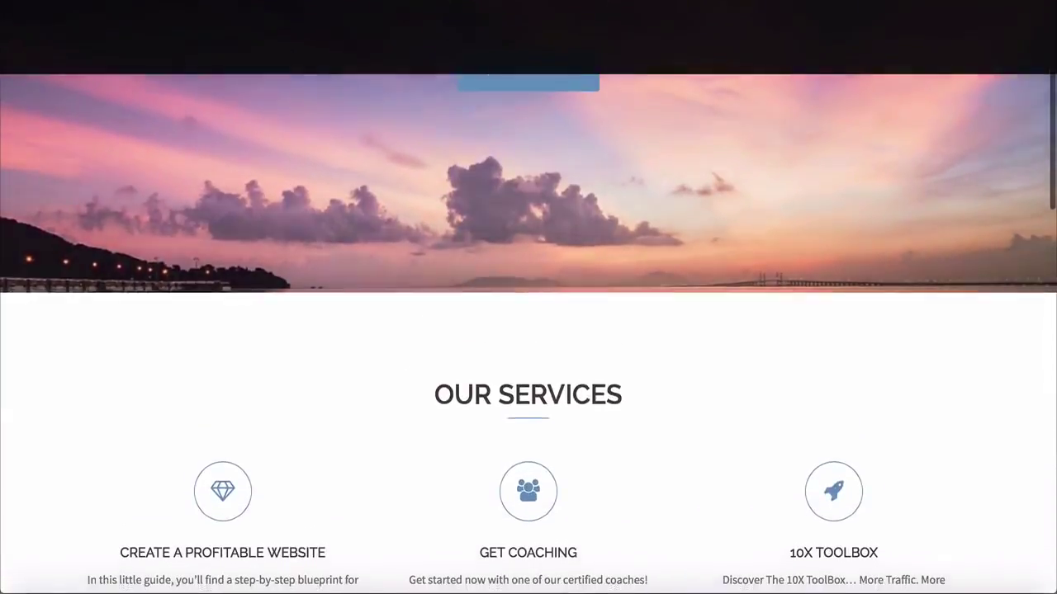
scroll(529, 334, down, 4)
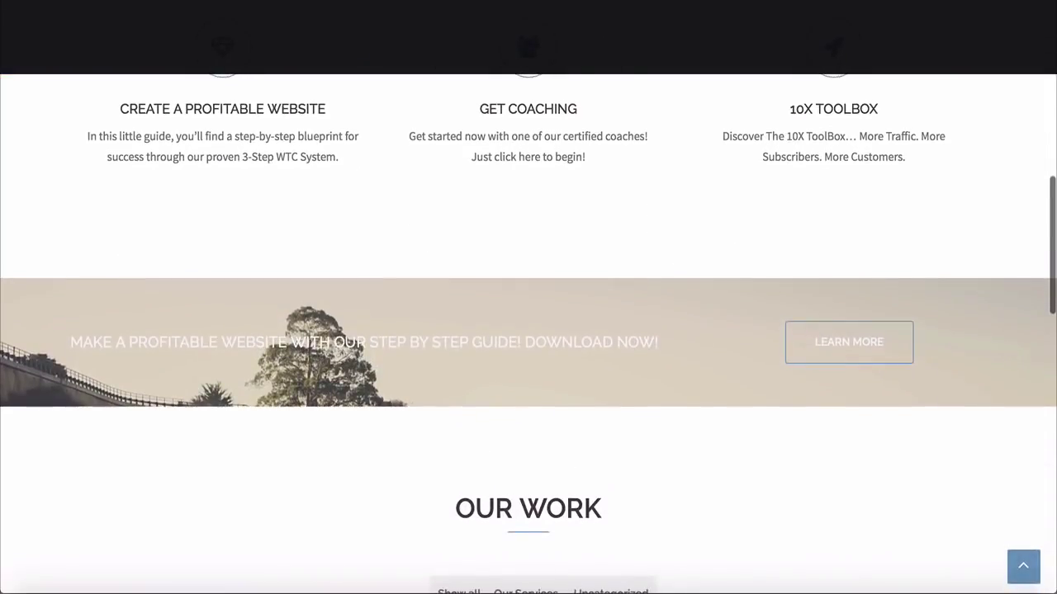
scroll(529, 330, up, 3)
scroll(529, 330, down, 1)
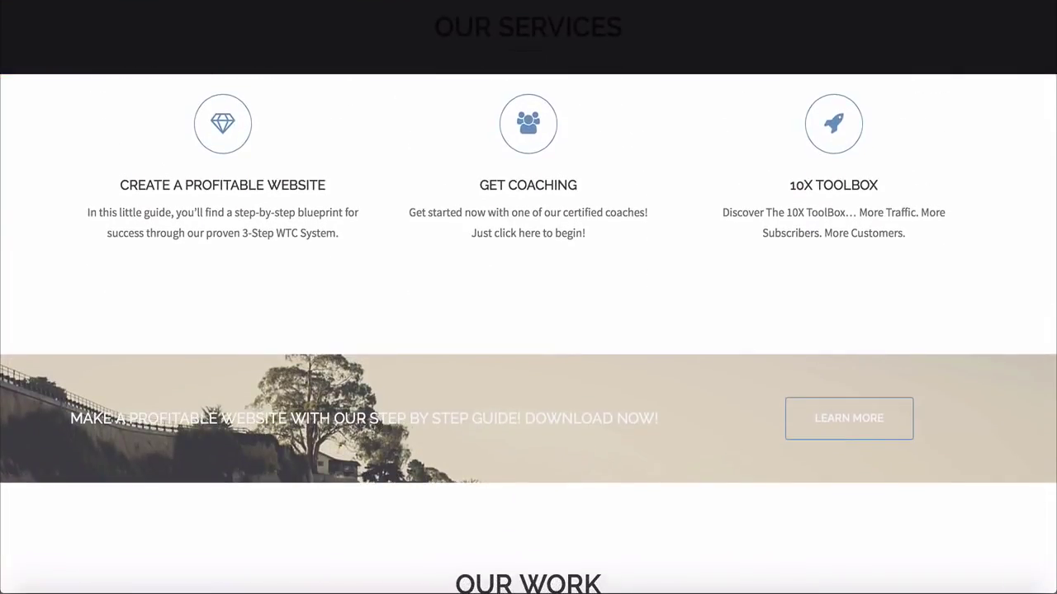
scroll(528, 330, down, 3)
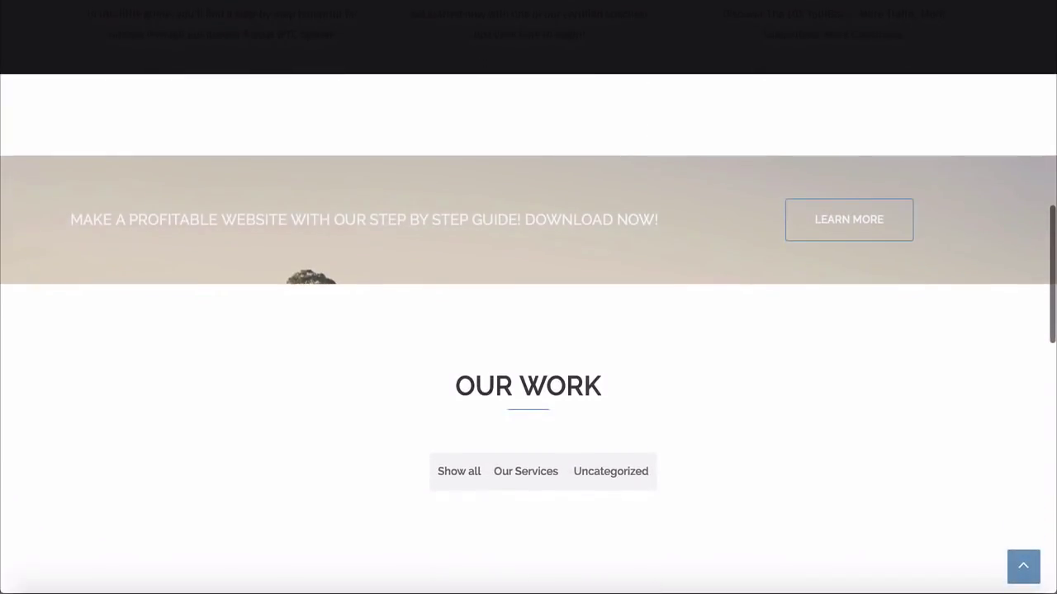
scroll(529, 330, up, 3)
scroll(529, 330, down, 1)
scroll(529, 330, up, 2)
scroll(529, 330, up, 2)
scroll(529, 330, down, 1)
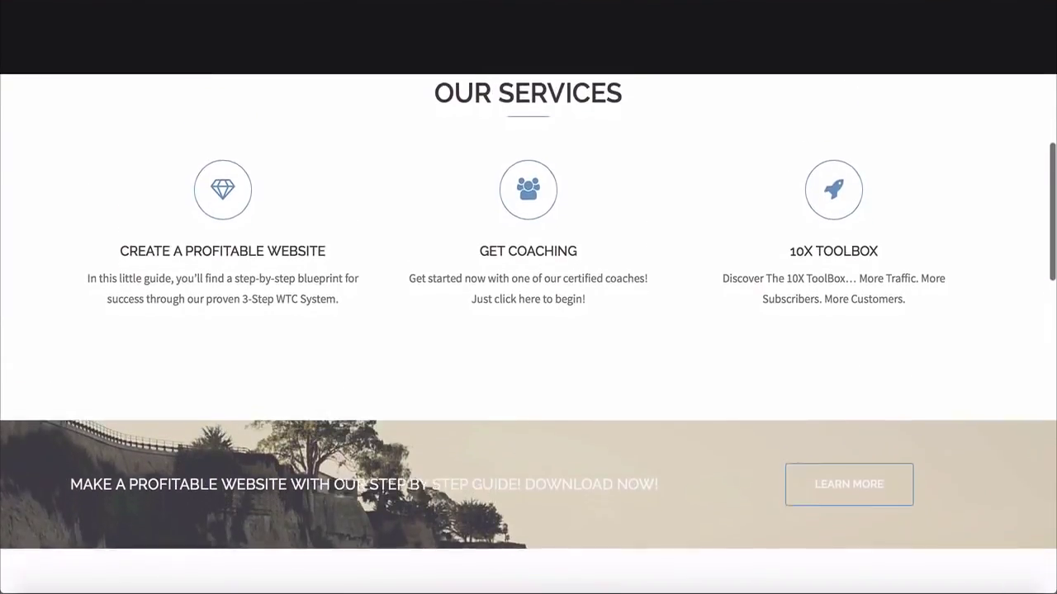
scroll(529, 331, down, 1)
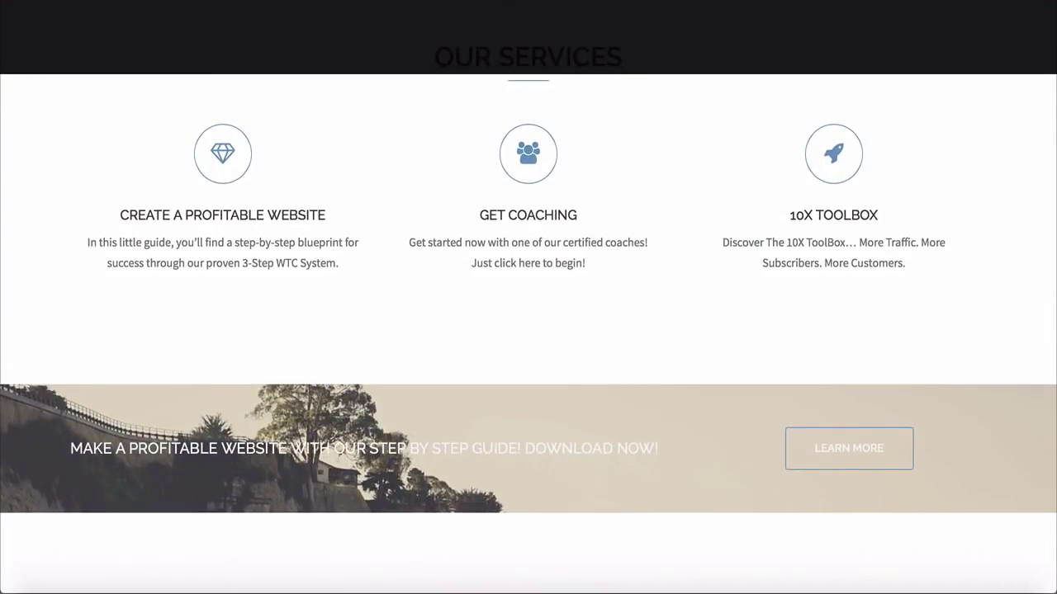
scroll(528, 330, up, 1)
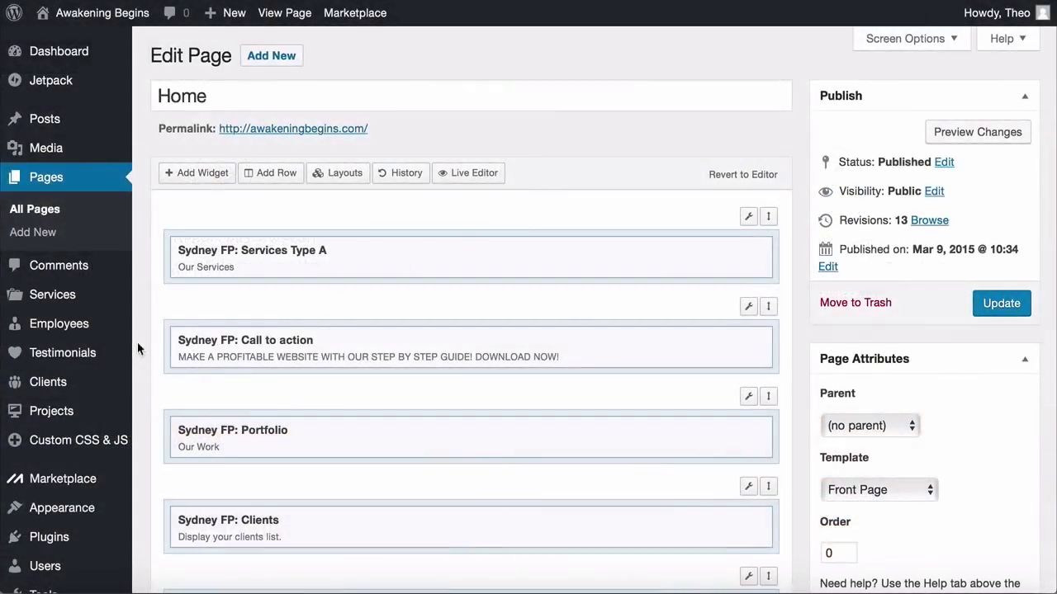
scroll(137, 342, down, 2)
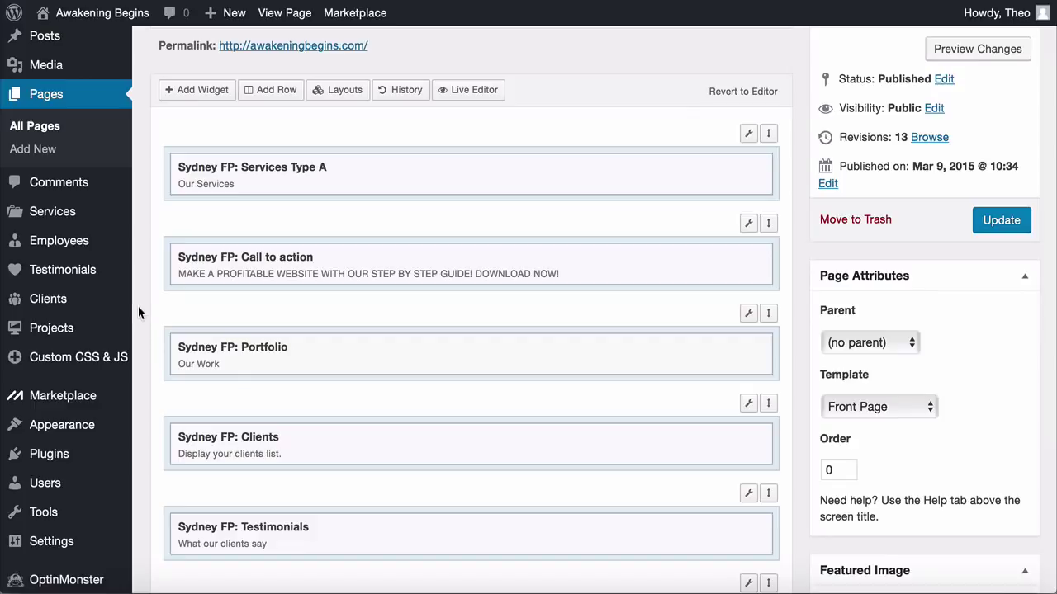
mouse_move(88, 332)
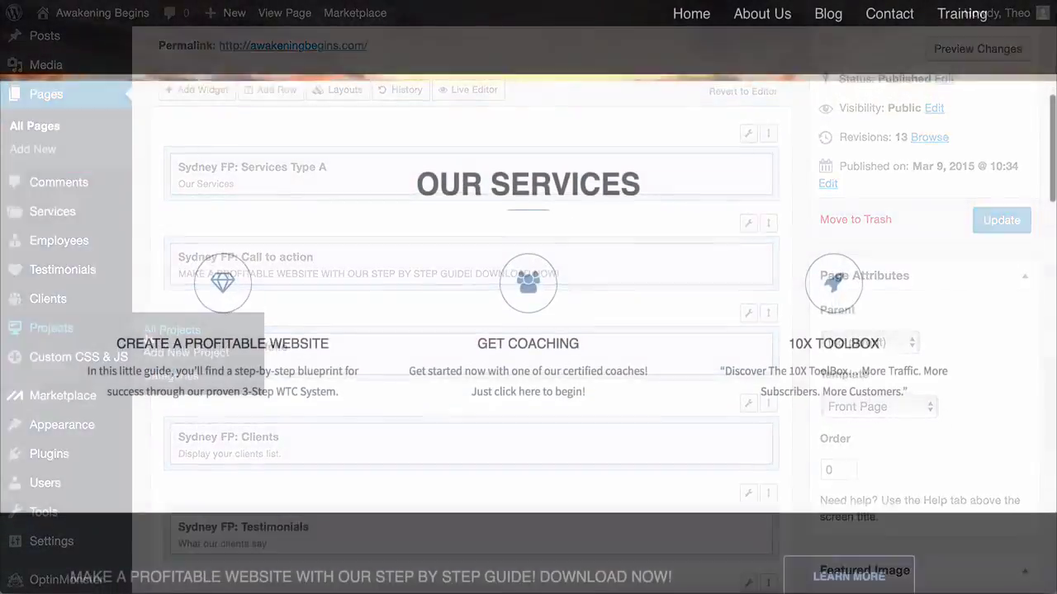
- Try the live Our Work gallery filters: Advanced, Beginners, Marketing, then show all
scroll(528, 330, down, 2)
scroll(528, 330, down, 5)
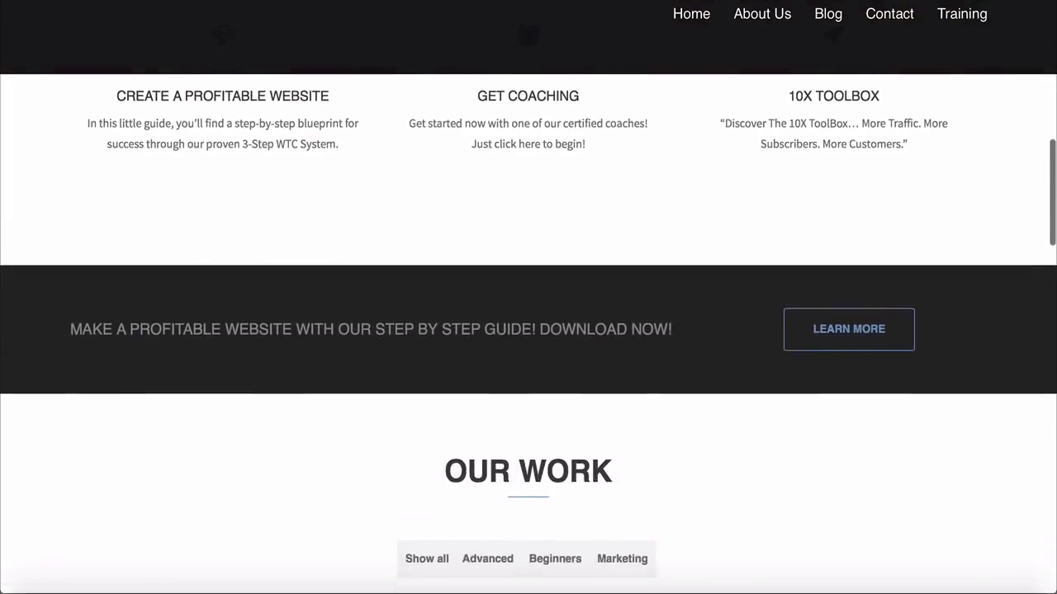
scroll(528, 331, down, 3)
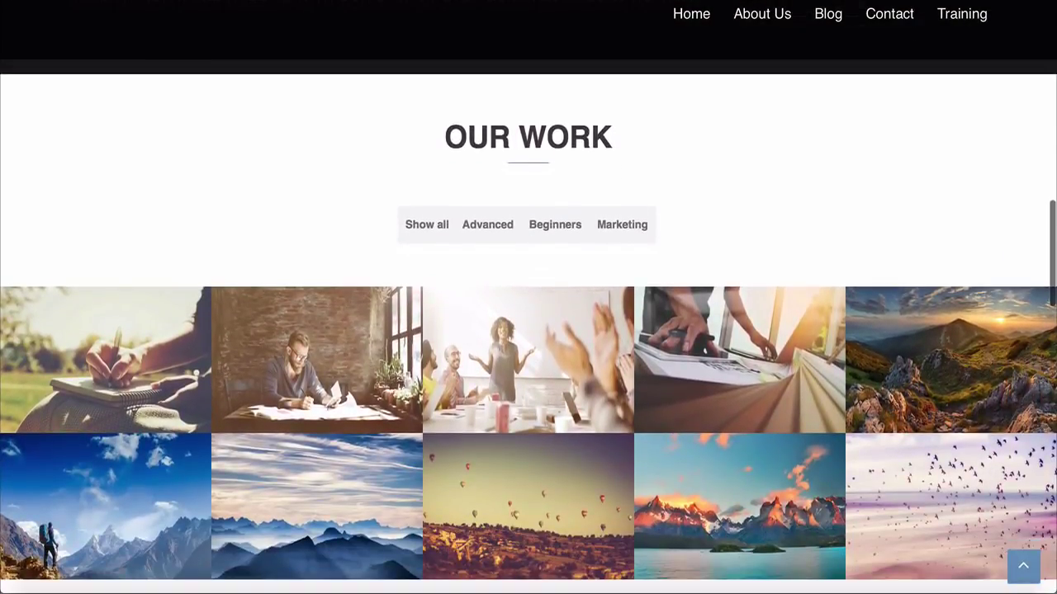
scroll(528, 331, up, 1)
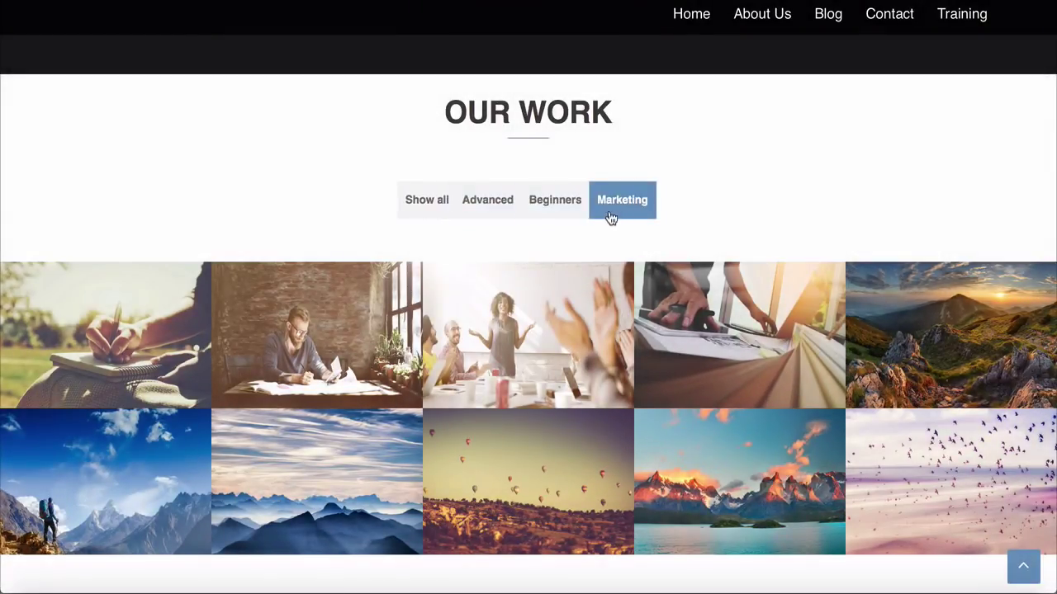
click(491, 212)
click(555, 212)
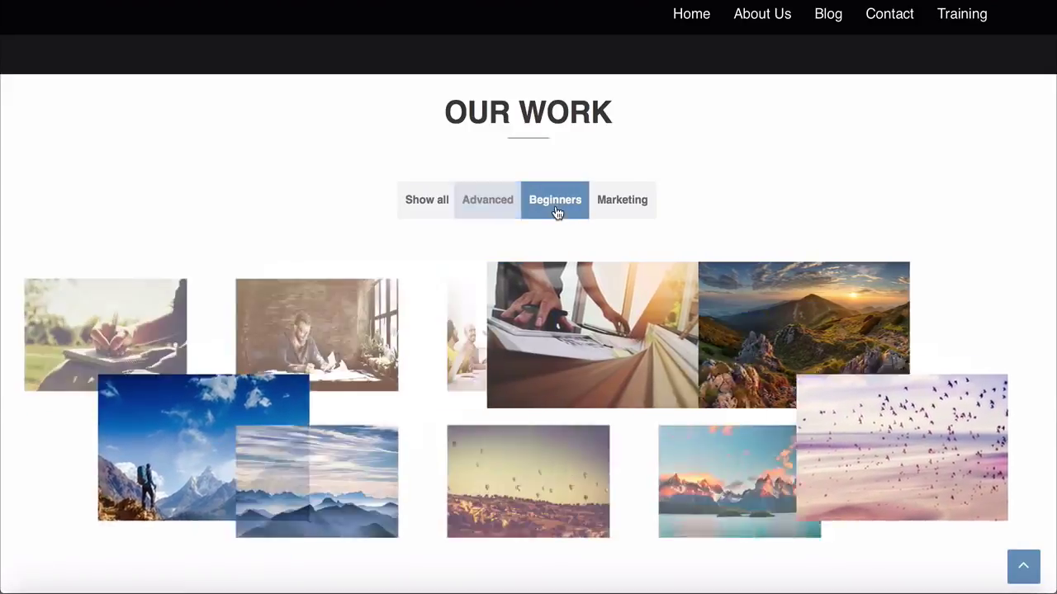
click(611, 216)
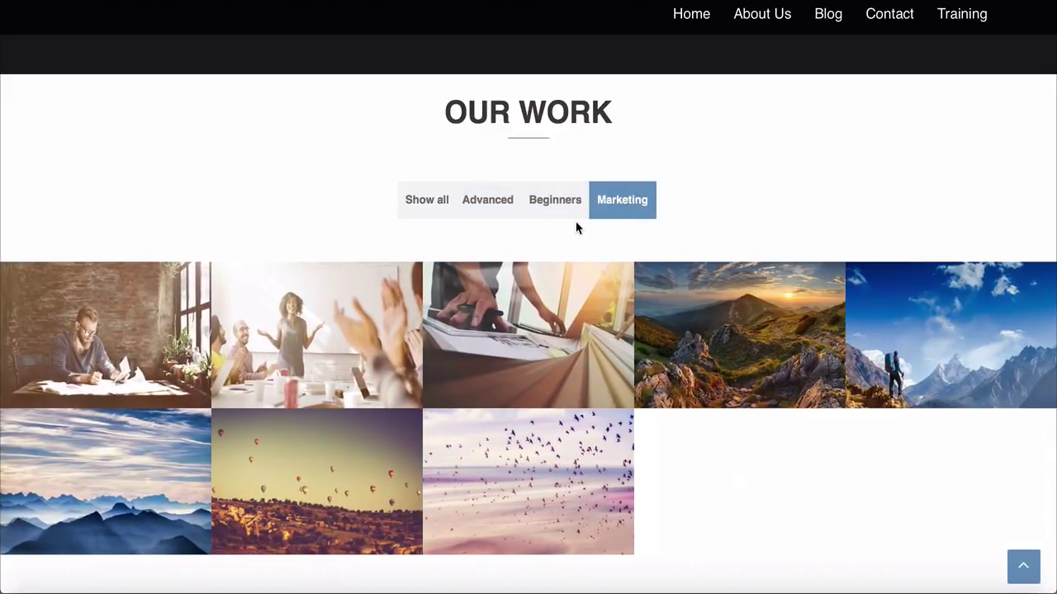
click(555, 216)
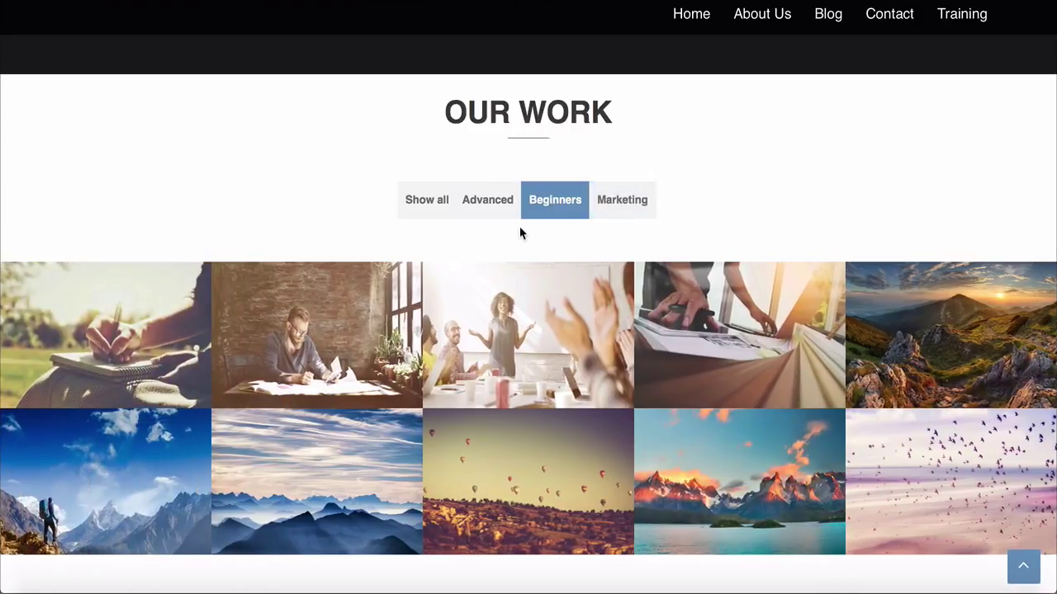
click(482, 217)
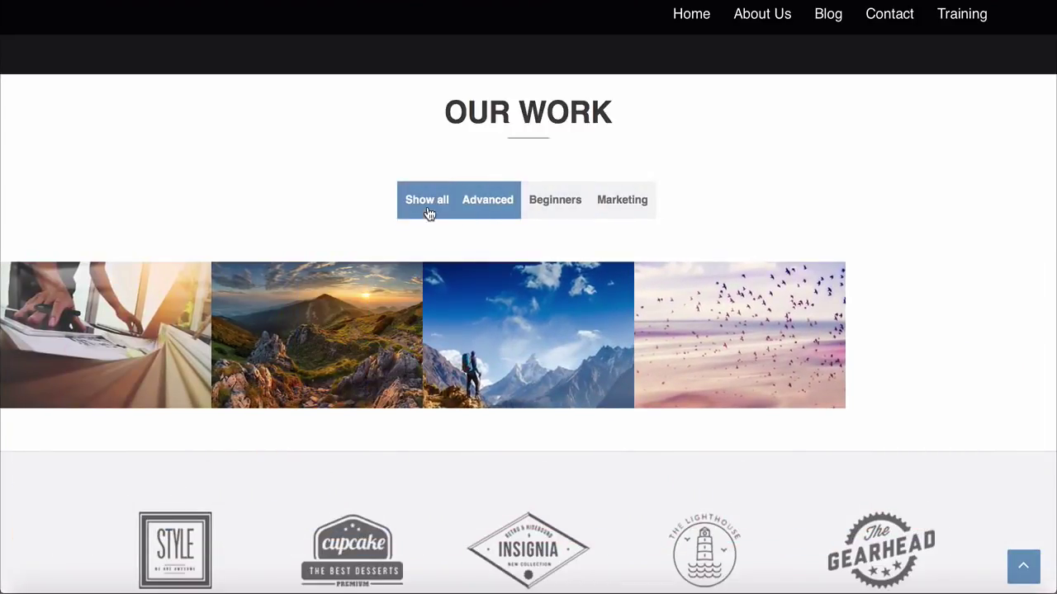
click(427, 207)
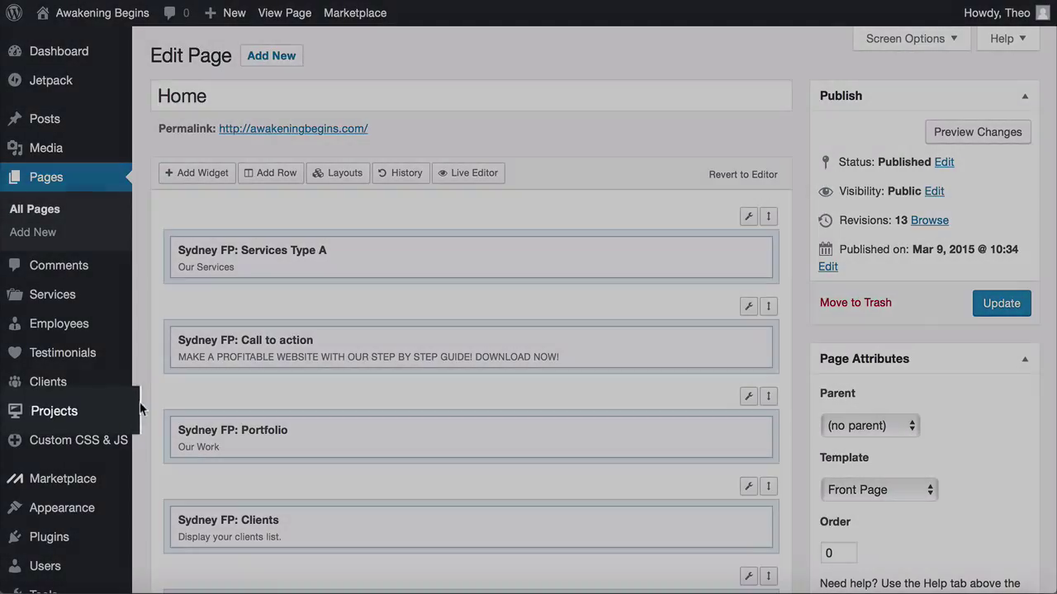
mouse_move(115, 419)
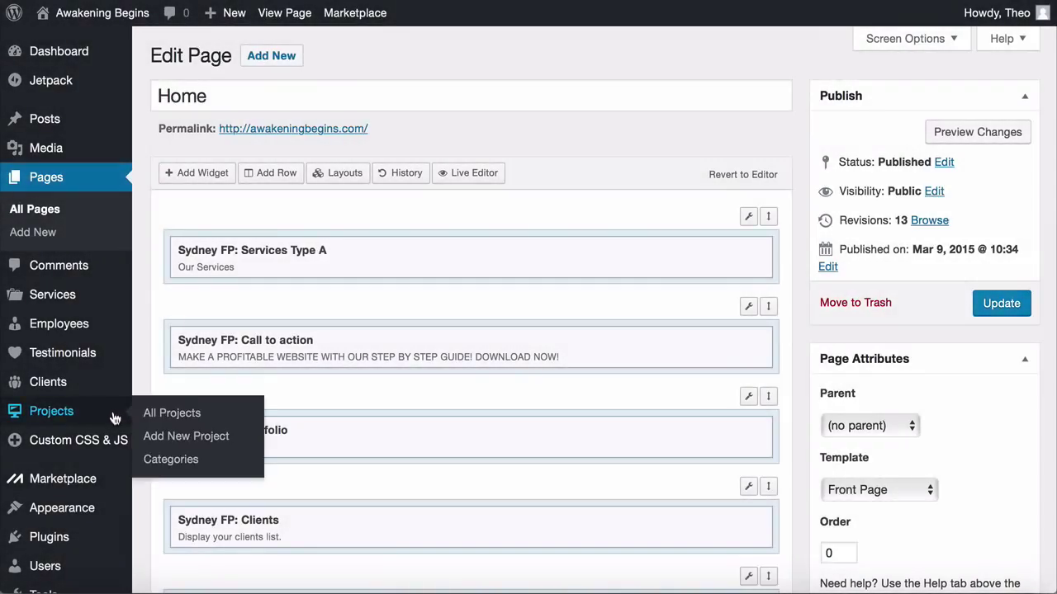
- Open All Projects and inspect Project iota's edit screen fields
click(170, 418)
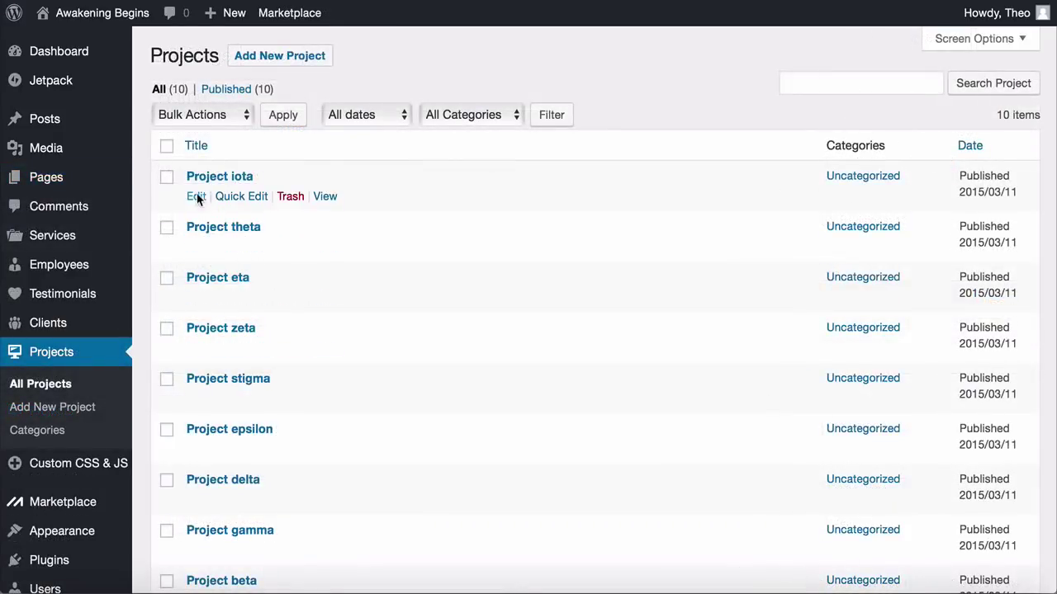
click(197, 199)
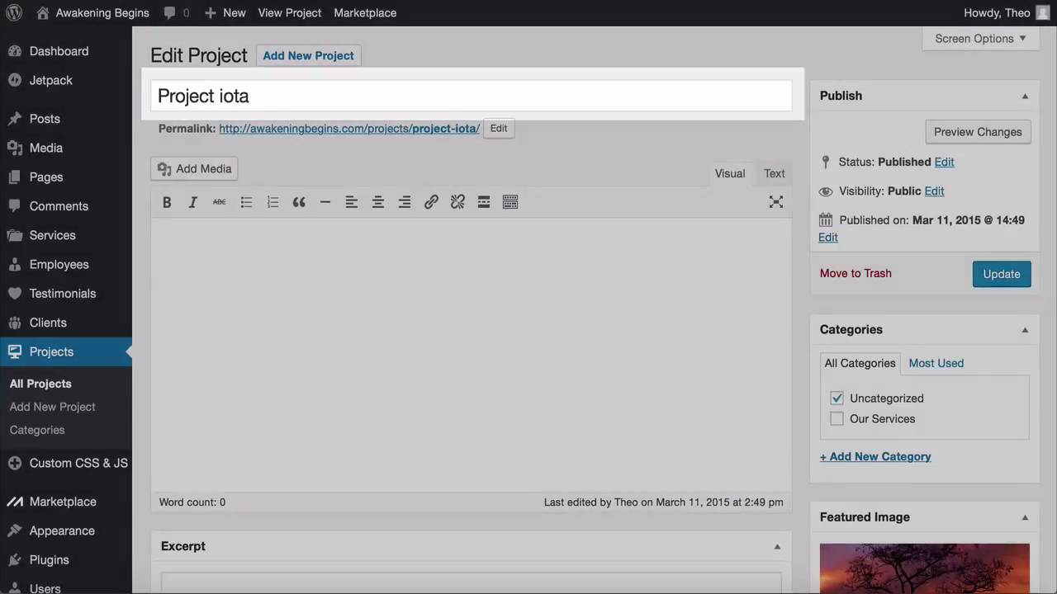
scroll(529, 310, down, 1)
scroll(528, 311, down, 5)
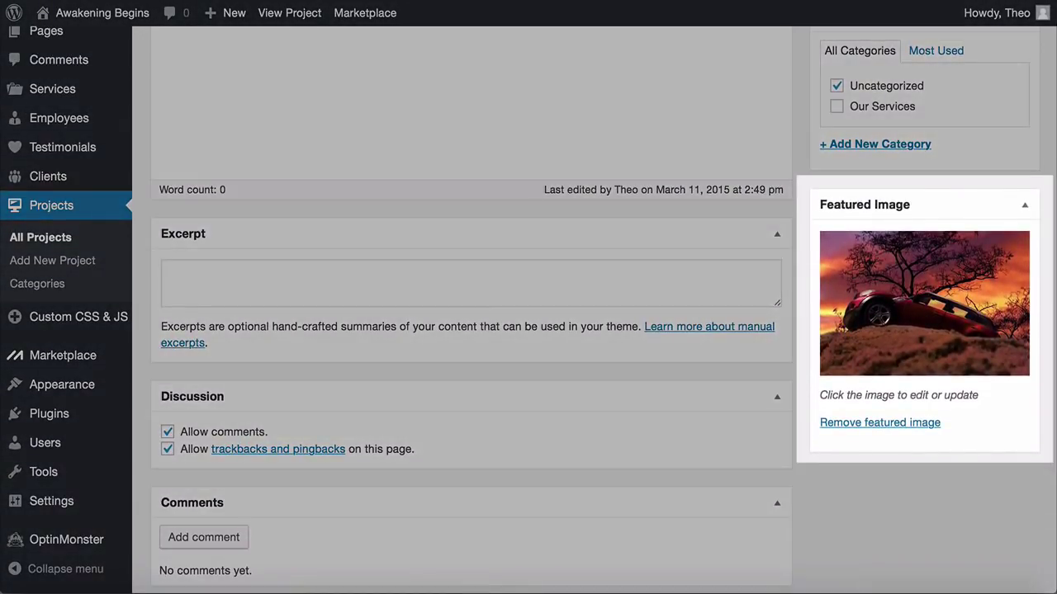
scroll(529, 310, up, 3)
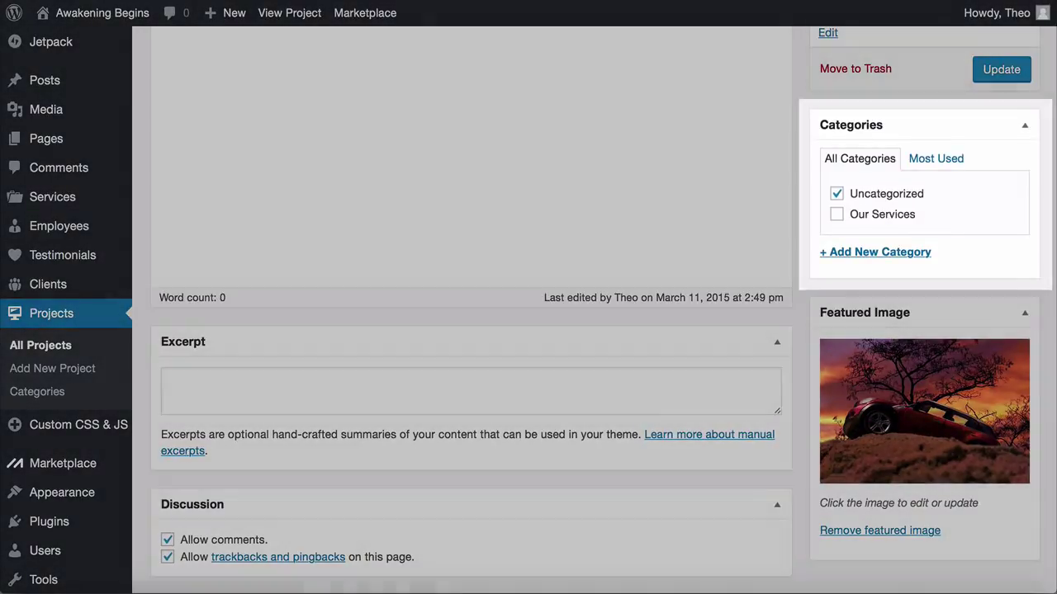
scroll(528, 310, down, 2)
scroll(528, 310, down, 4)
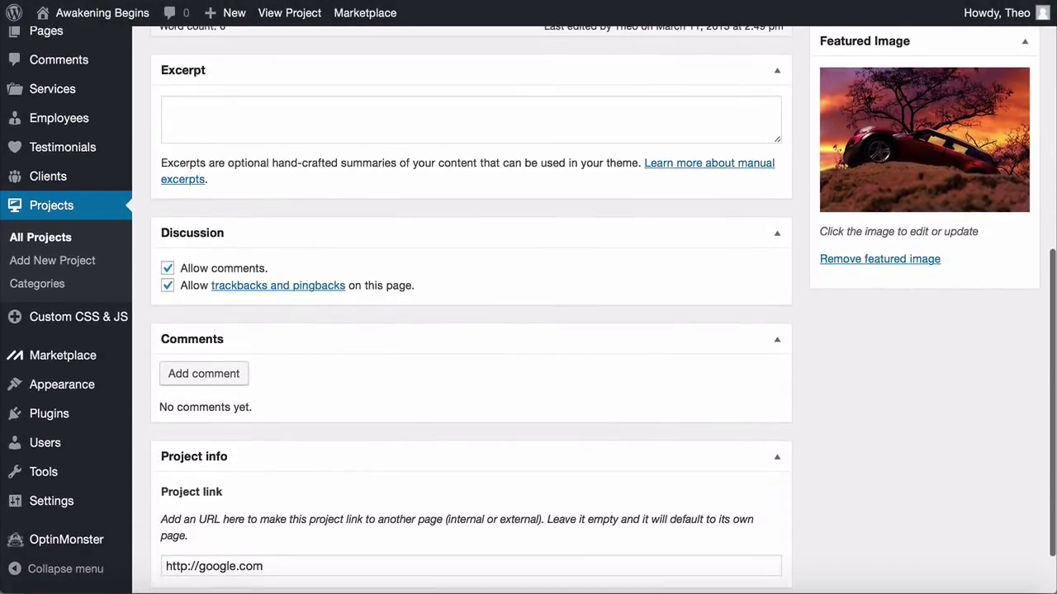
scroll(529, 310, down, 2)
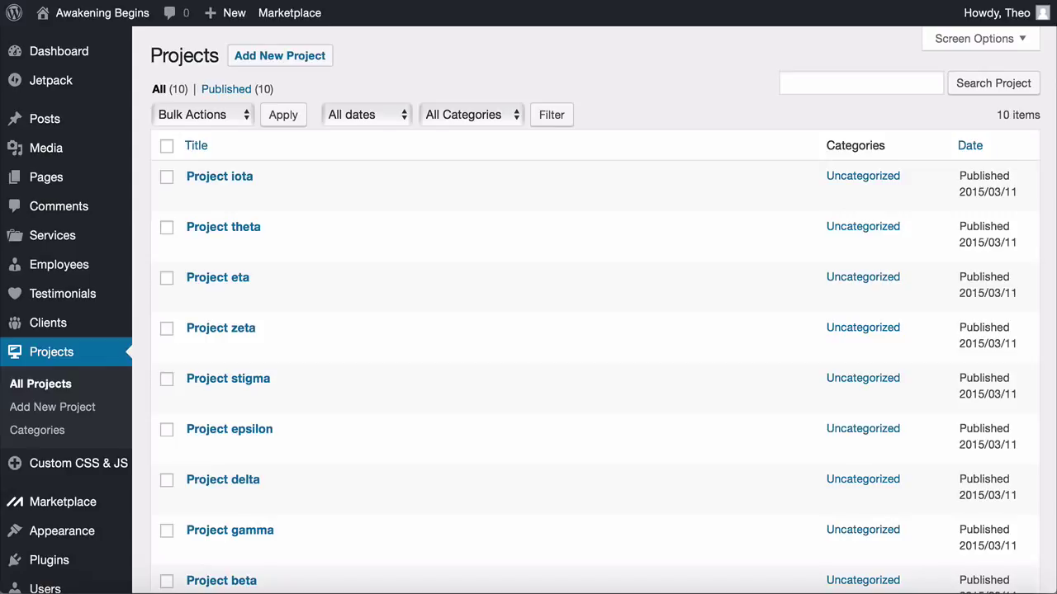
- Select all ten sample projects and bulk-move them to the Trash
click(167, 147)
click(241, 117)
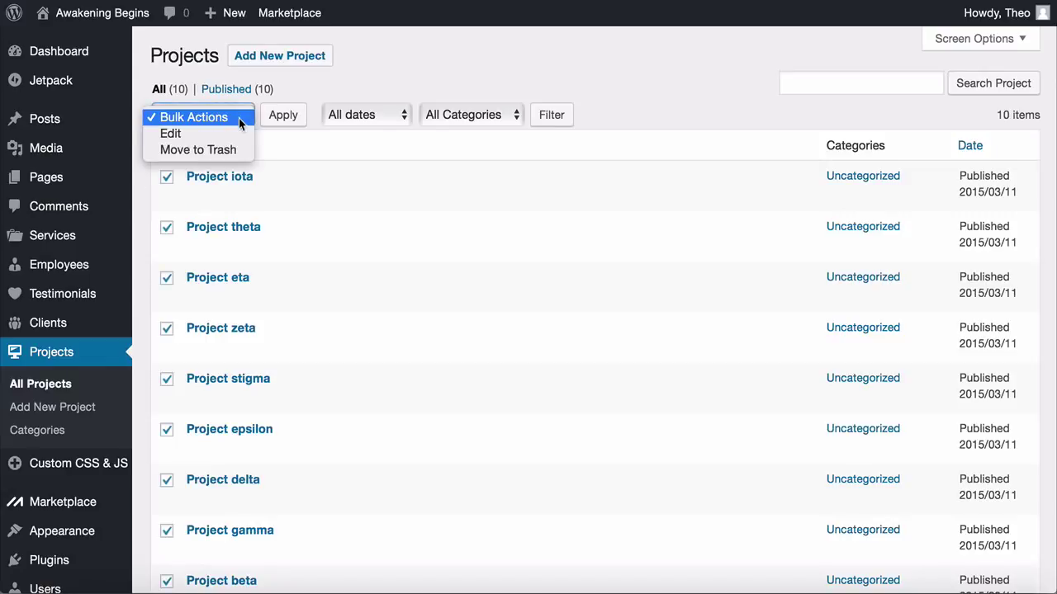
click(225, 149)
click(282, 117)
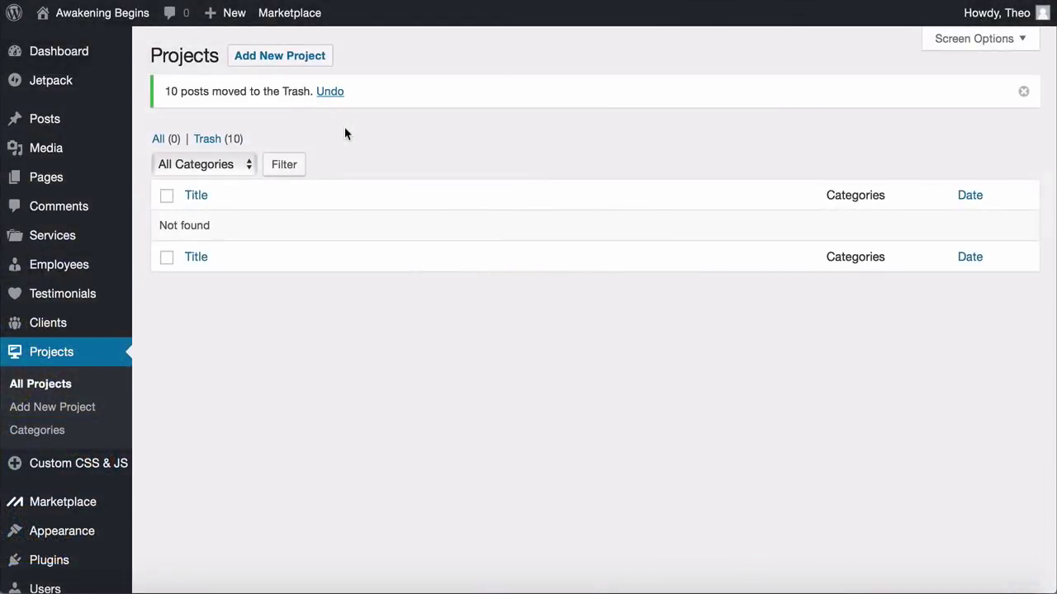
- Start a new project titled 'Driving Traffic To Your Wordpress Site'
click(271, 57)
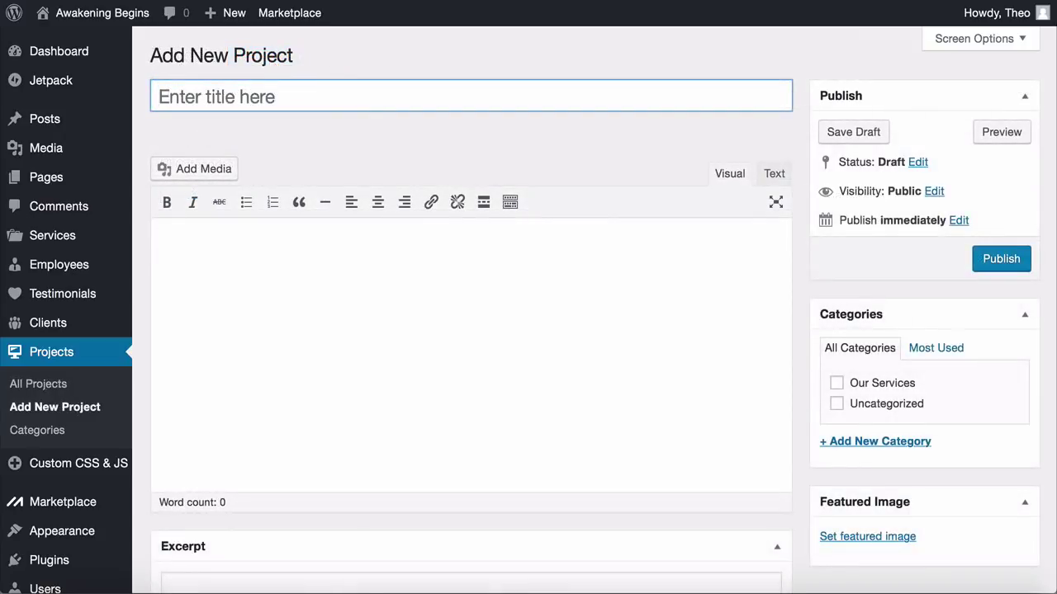
text(Driving Traffic To Your Wordpress Site)
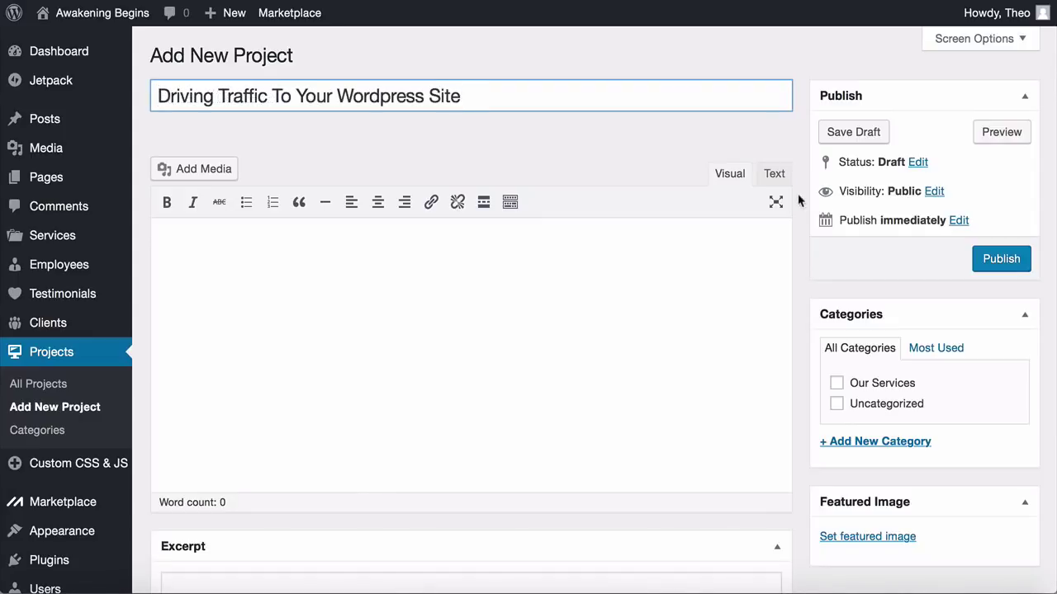
scroll(798, 200, down, 5)
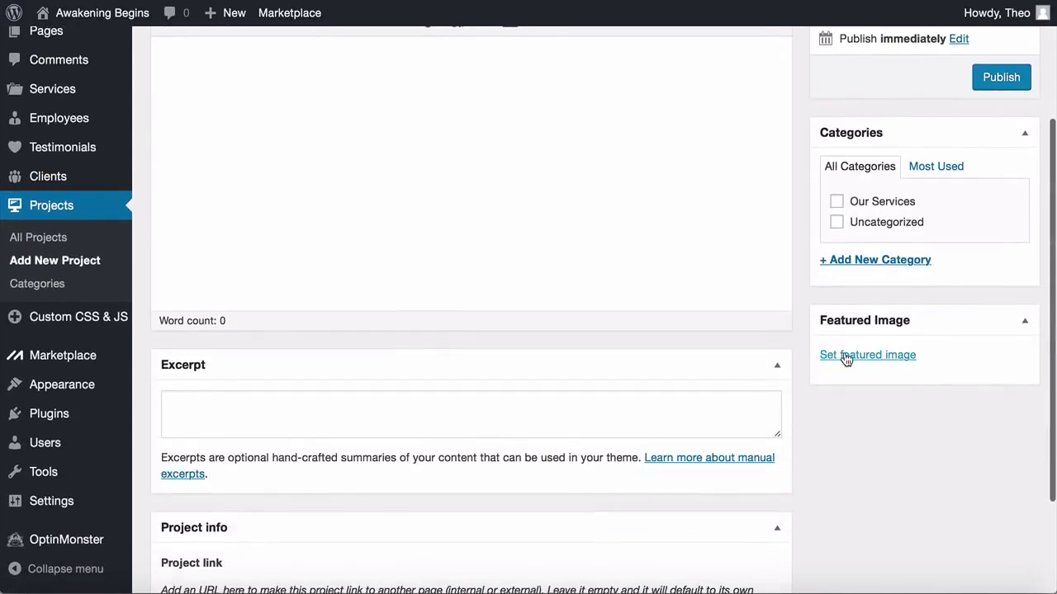
- Upload Driving-Traffic copy.png to the media library as the project's featured image
click(846, 357)
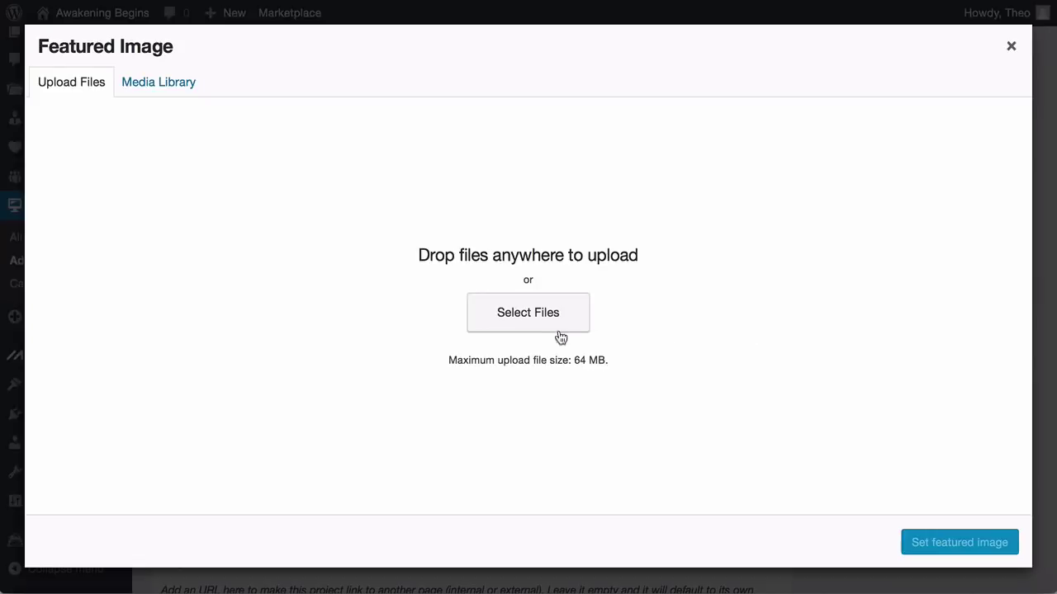
click(160, 87)
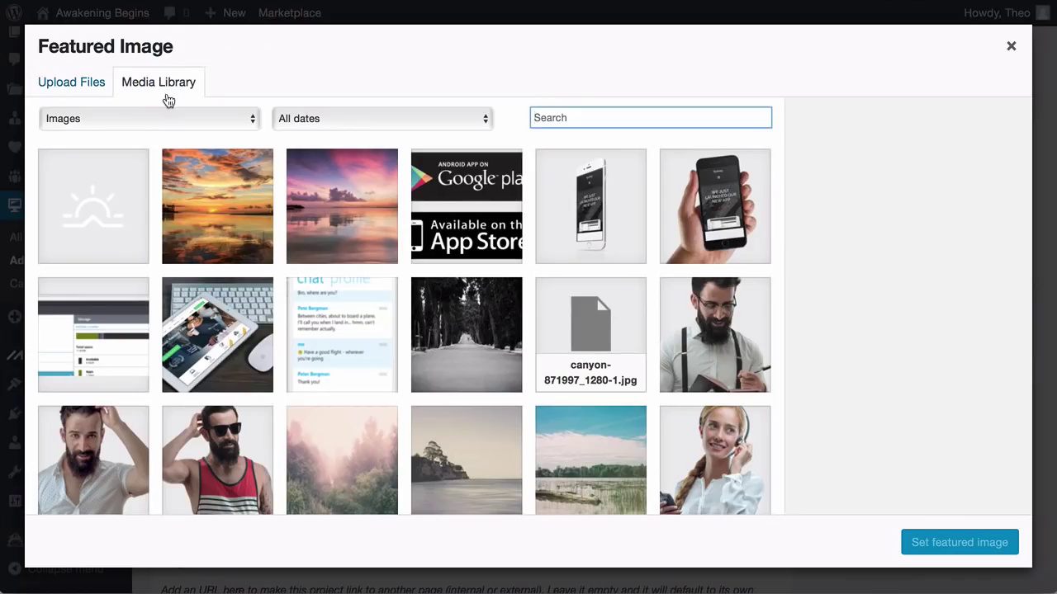
click(82, 89)
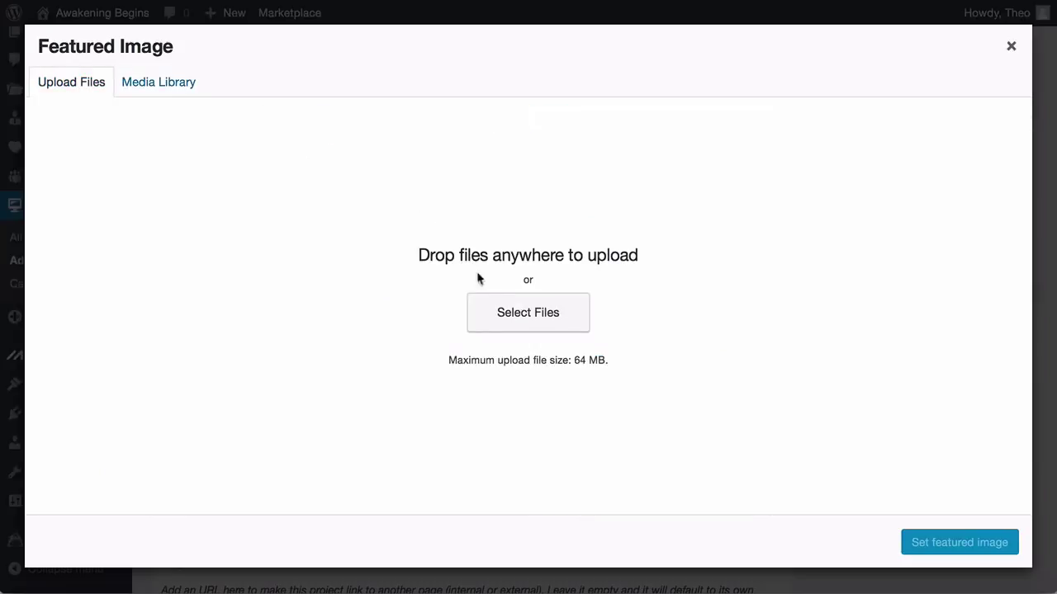
click(533, 330)
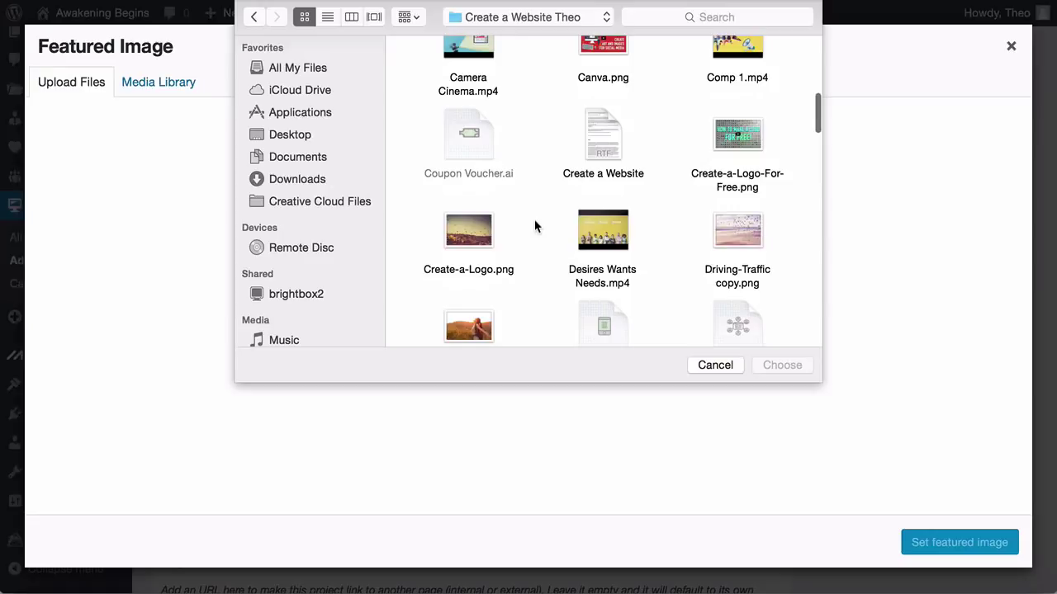
scroll(534, 226, down, 2)
click(726, 200)
double_click(727, 201)
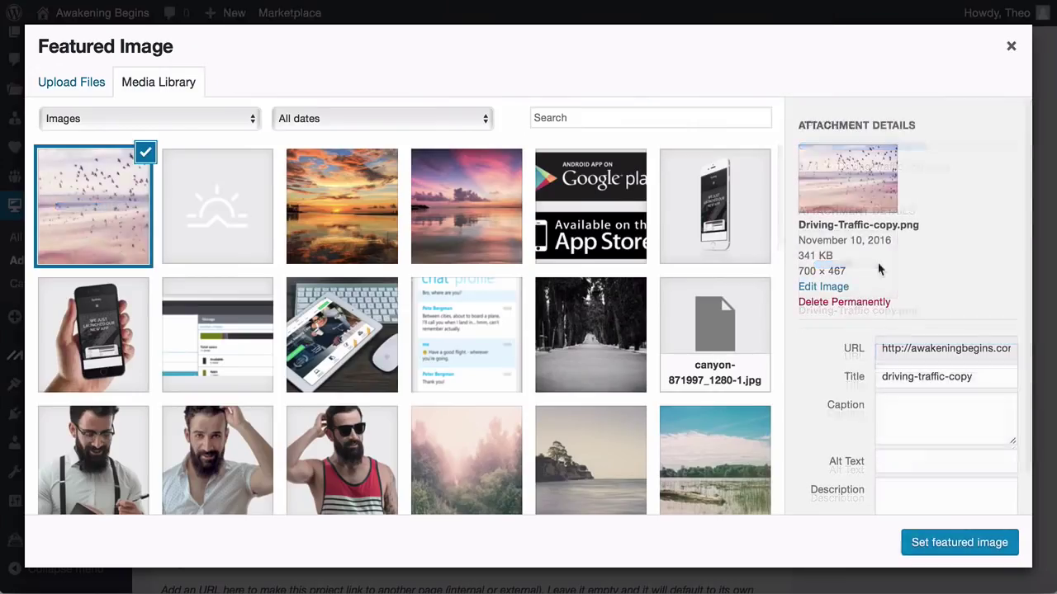
mouse_move(843, 271)
mouse_down()
mouse_move(809, 271)
mouse_move(850, 274)
mouse_up()
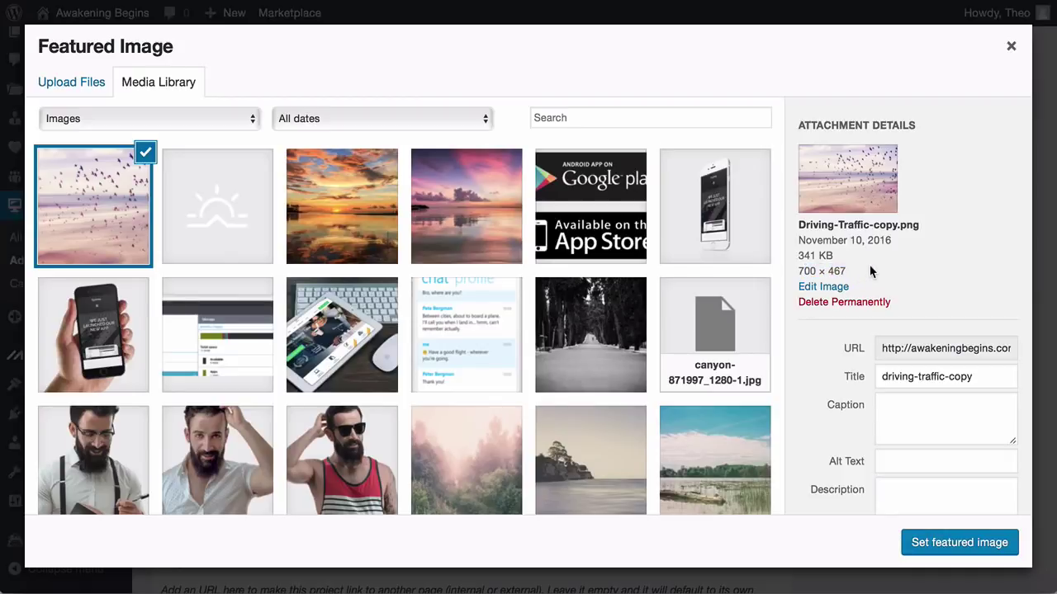
- Keep the birds image's 700 px width and set it as the featured image
click(823, 288)
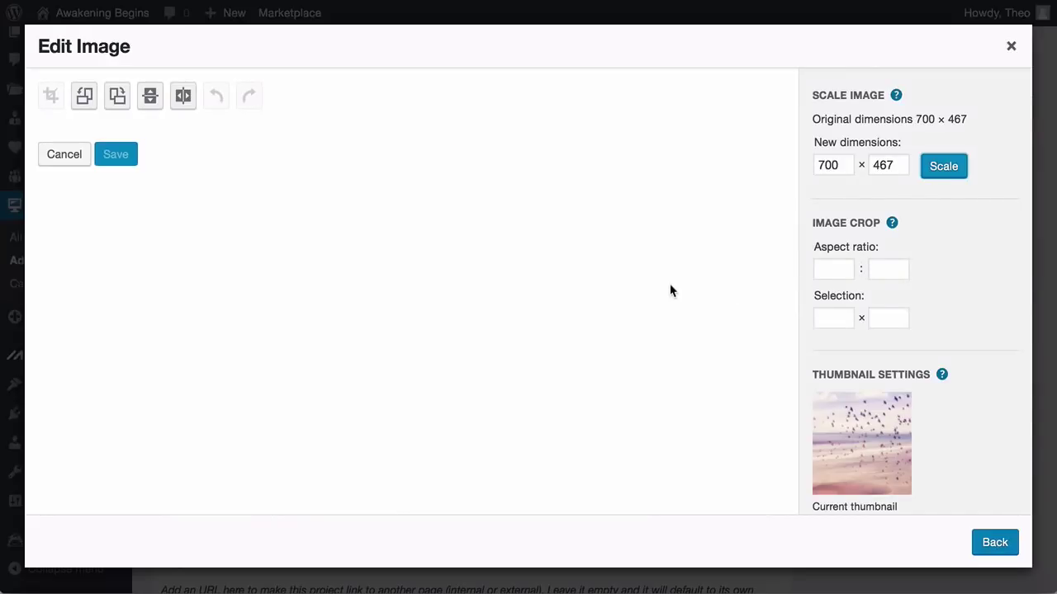
click(836, 166)
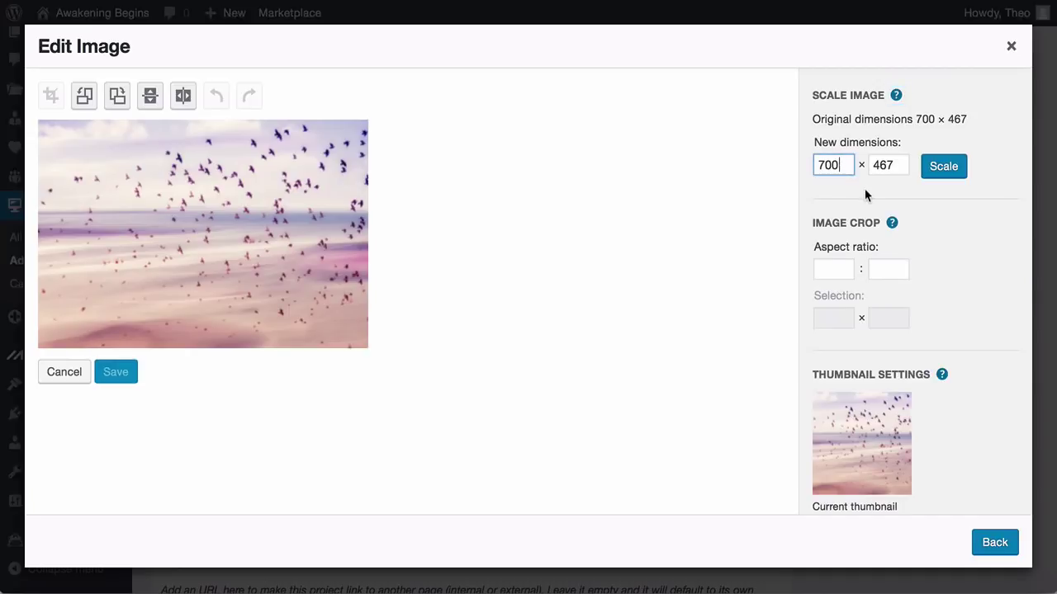
click(888, 190)
click(994, 552)
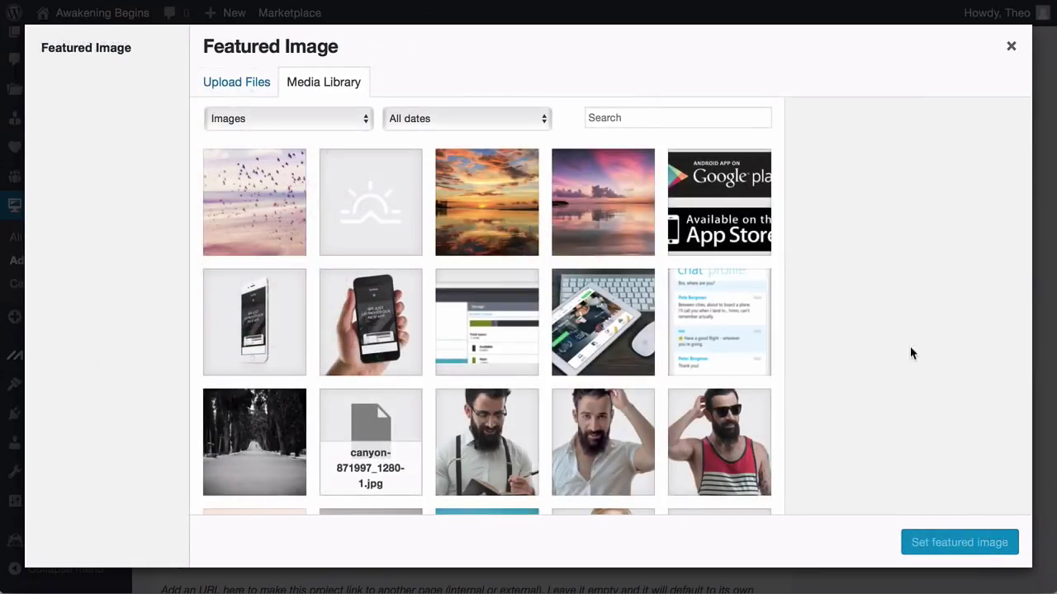
click(279, 190)
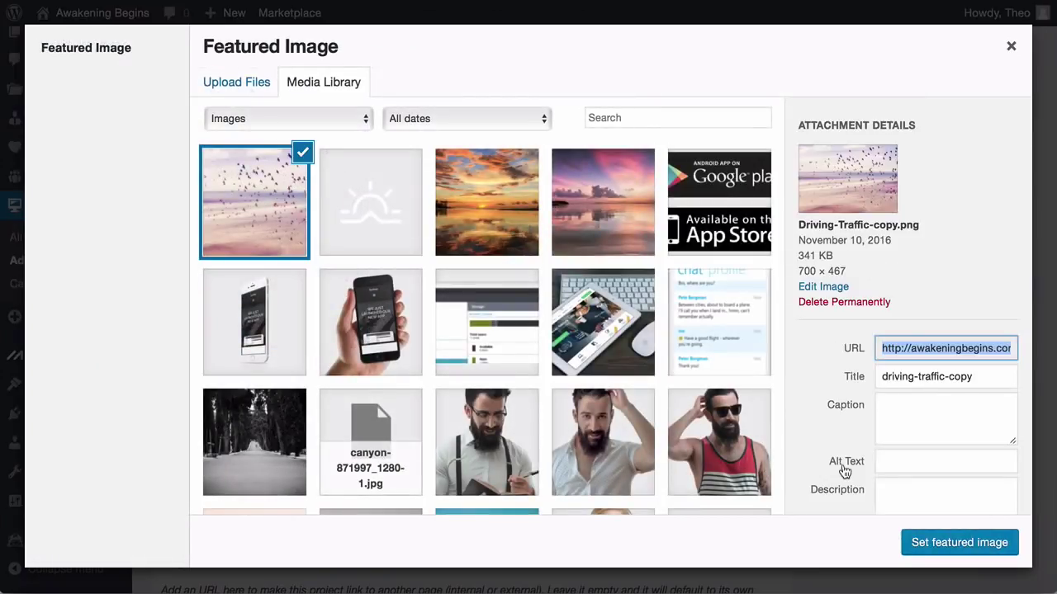
click(955, 545)
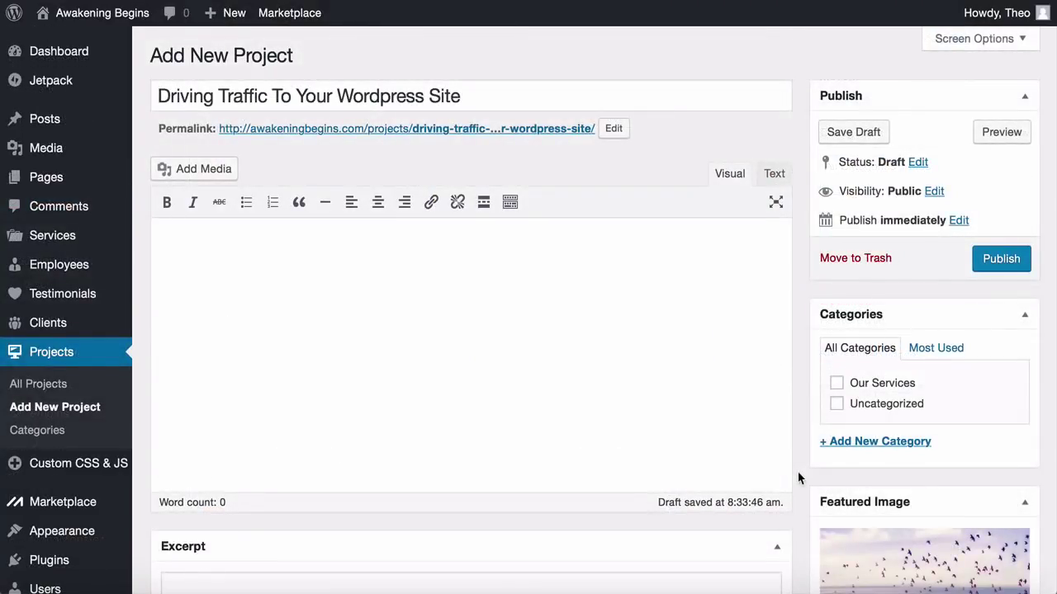
- Add a new project category named Wordpress
click(852, 445)
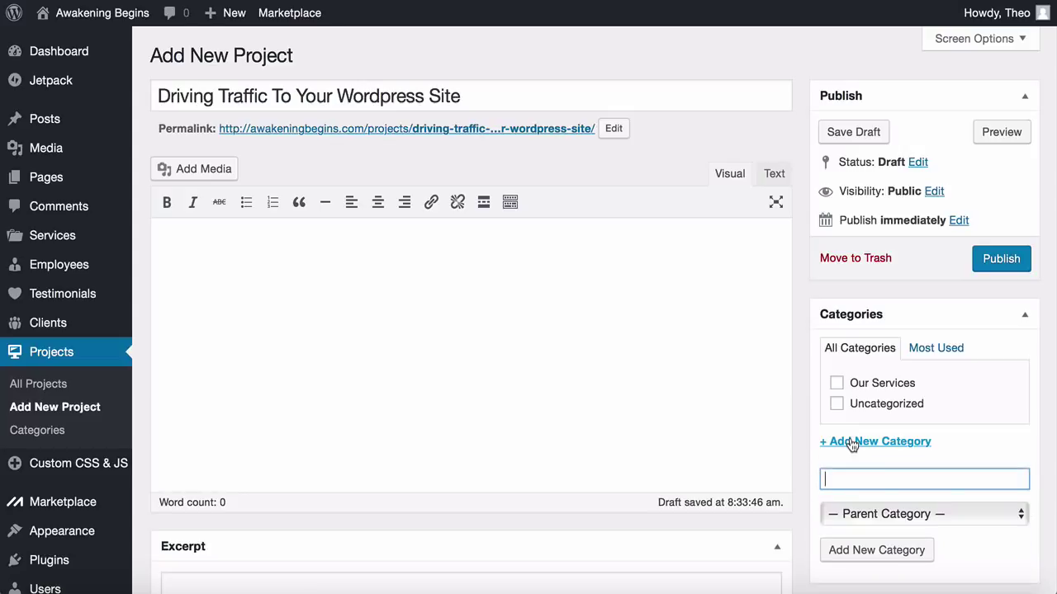
text(Wordpres)
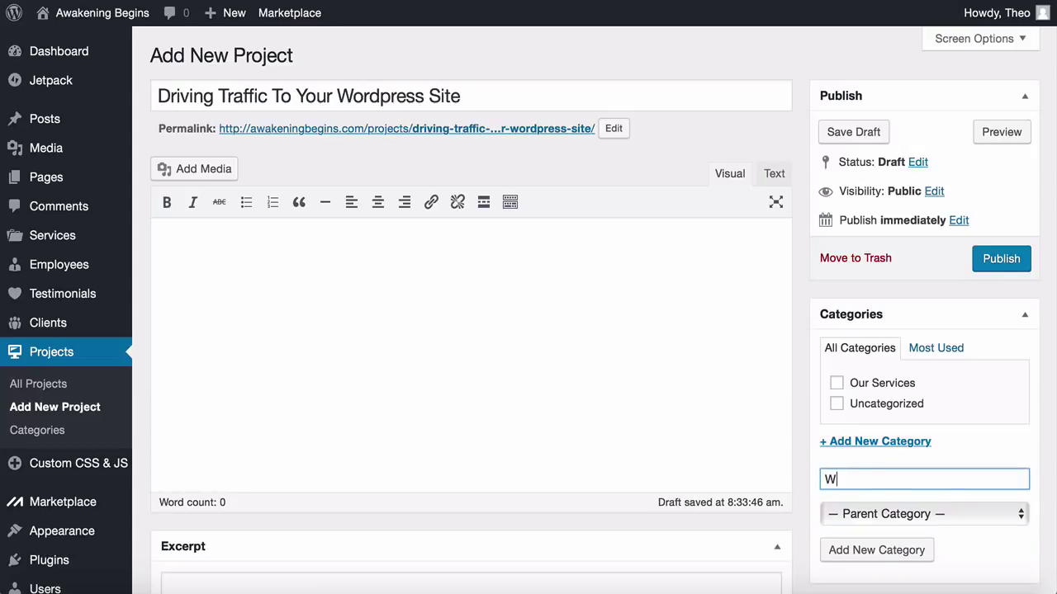
key(Return)
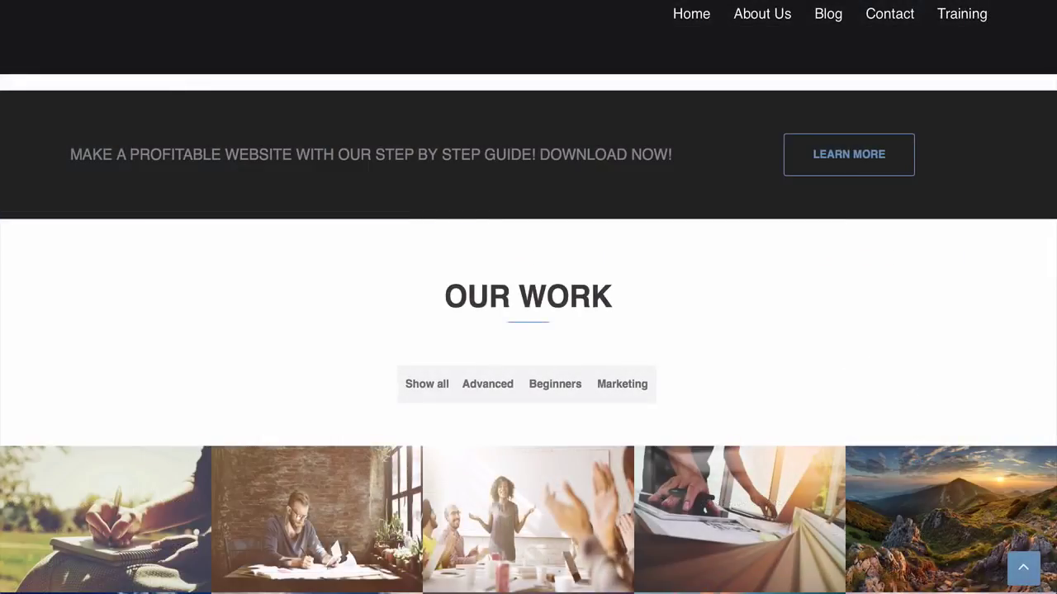
- Filter the Our Work gallery by Advanced, then Beginners, then Marketing
scroll(528, 331, down, 2)
scroll(528, 330, down, 3)
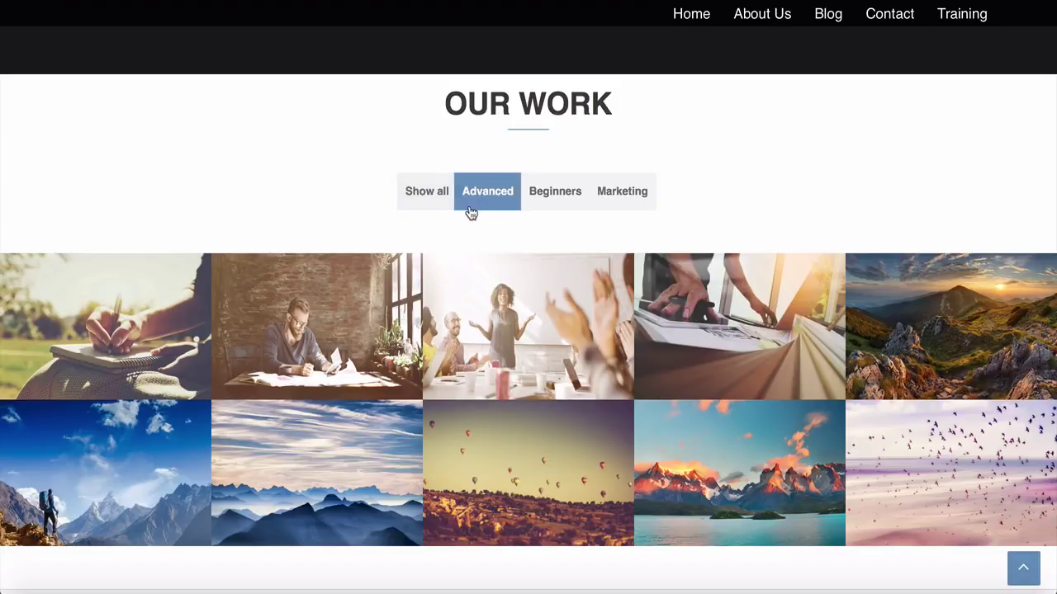
click(497, 207)
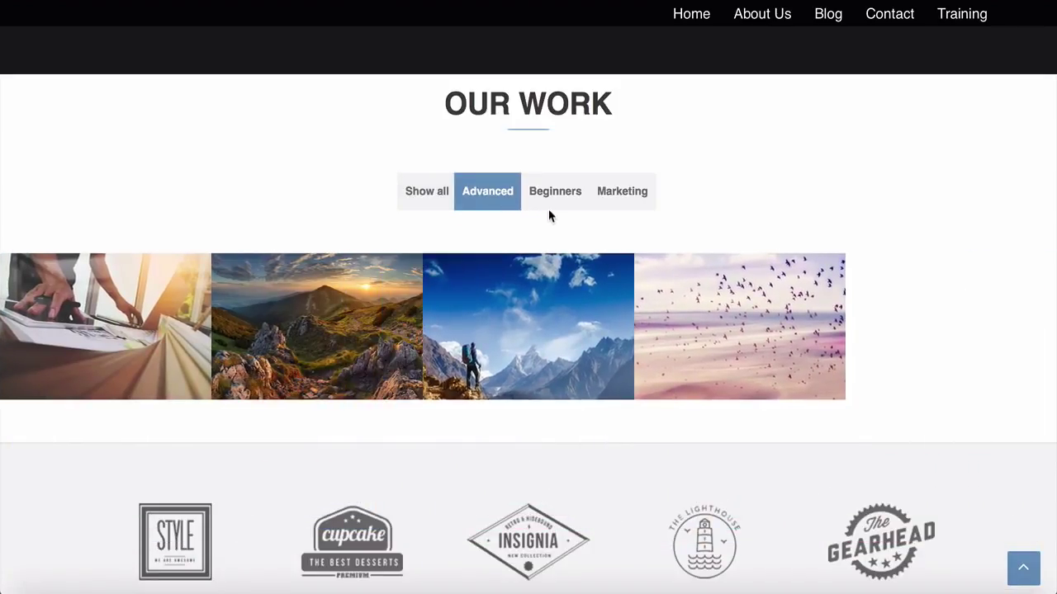
click(566, 207)
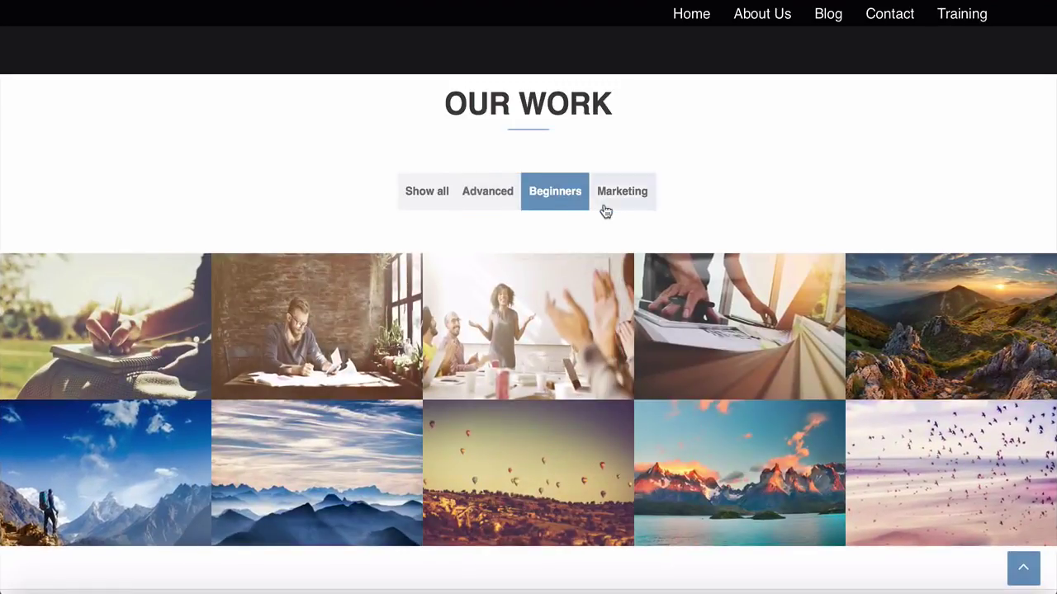
click(615, 211)
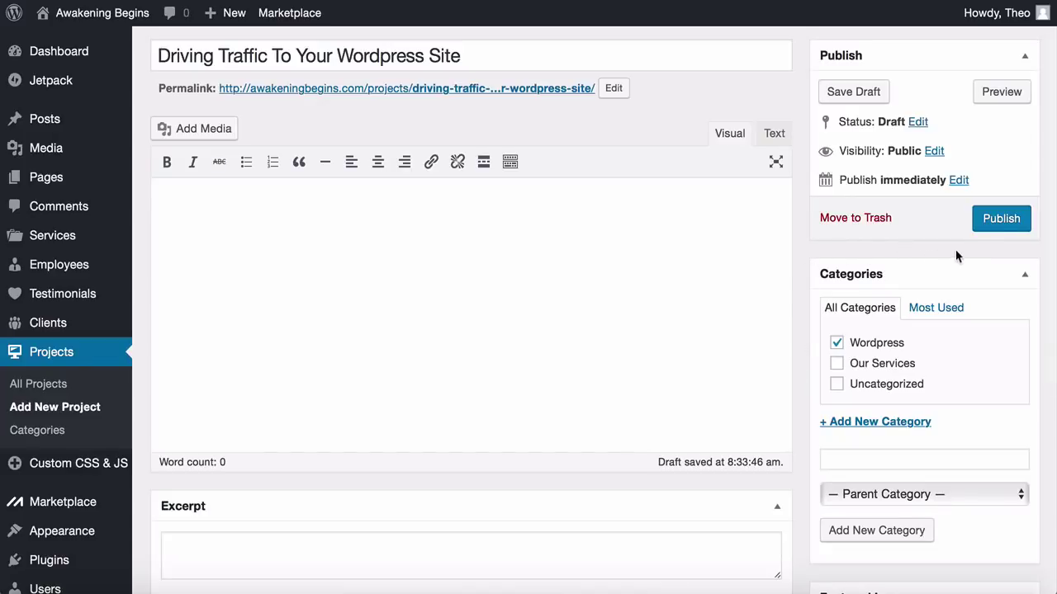
- Publish the Driving Traffic To Your Wordpress Site project and review the Projects list
click(1002, 221)
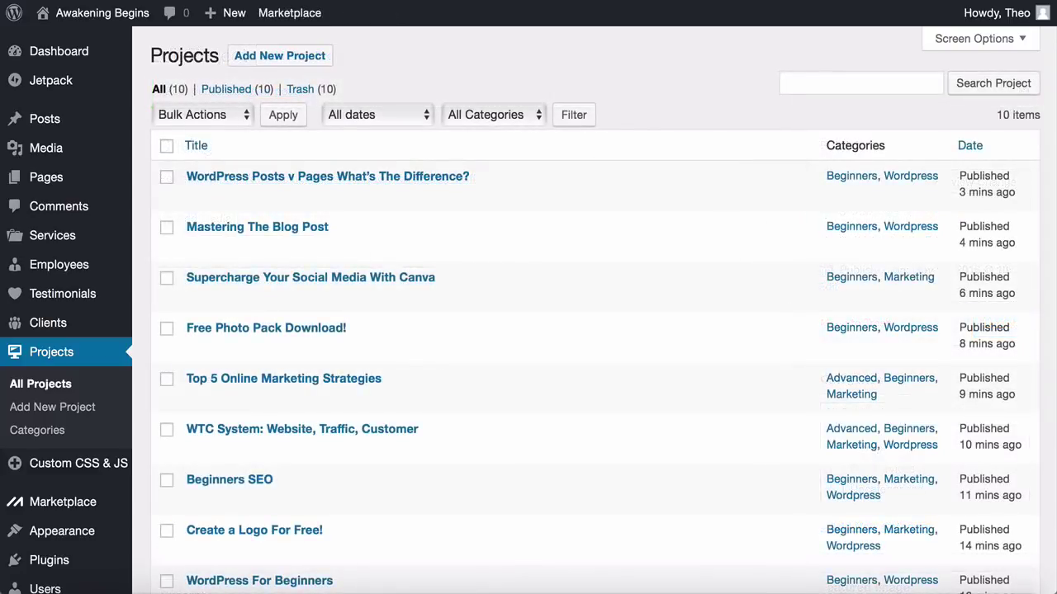
scroll(528, 331, down, 5)
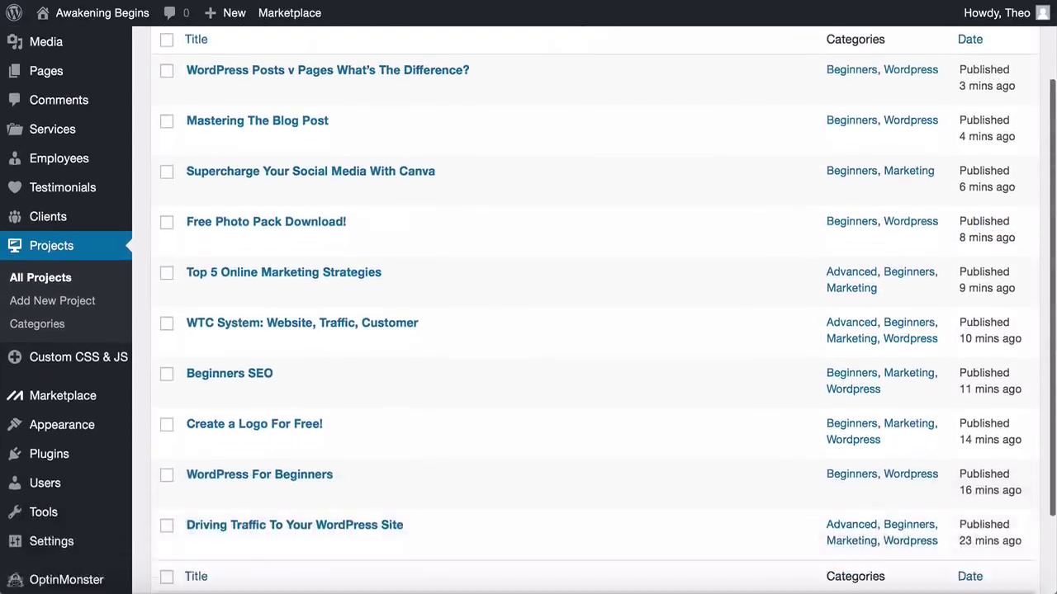
scroll(528, 330, up, 5)
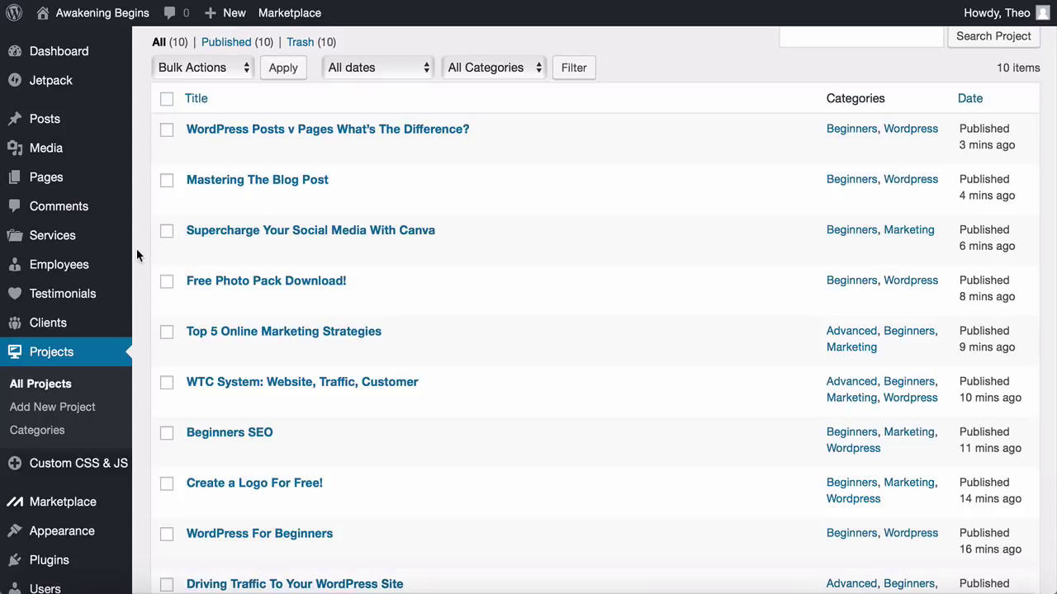
- In the Home page's Portfolio widget, replace the category slugs with Wordpress, Beginners, Advanced, Marketing
mouse_move(99, 178)
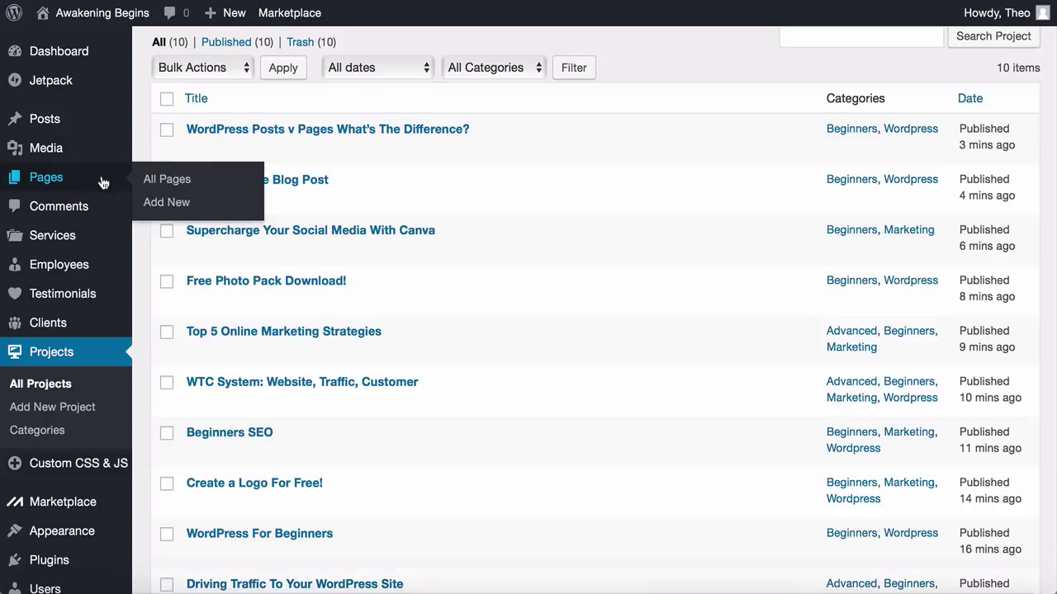
click(167, 181)
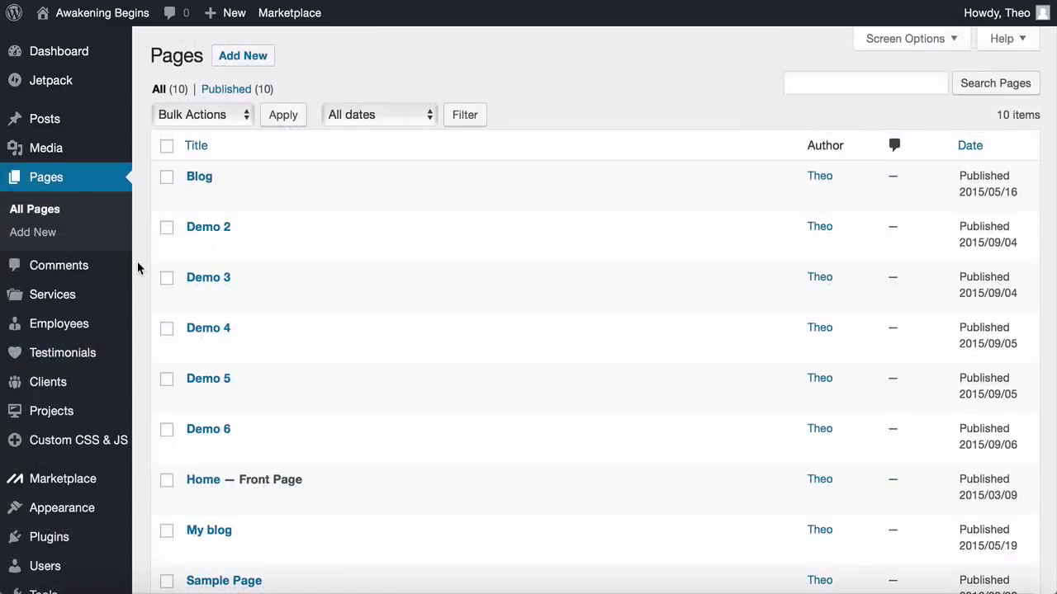
scroll(137, 261, down, 3)
click(195, 375)
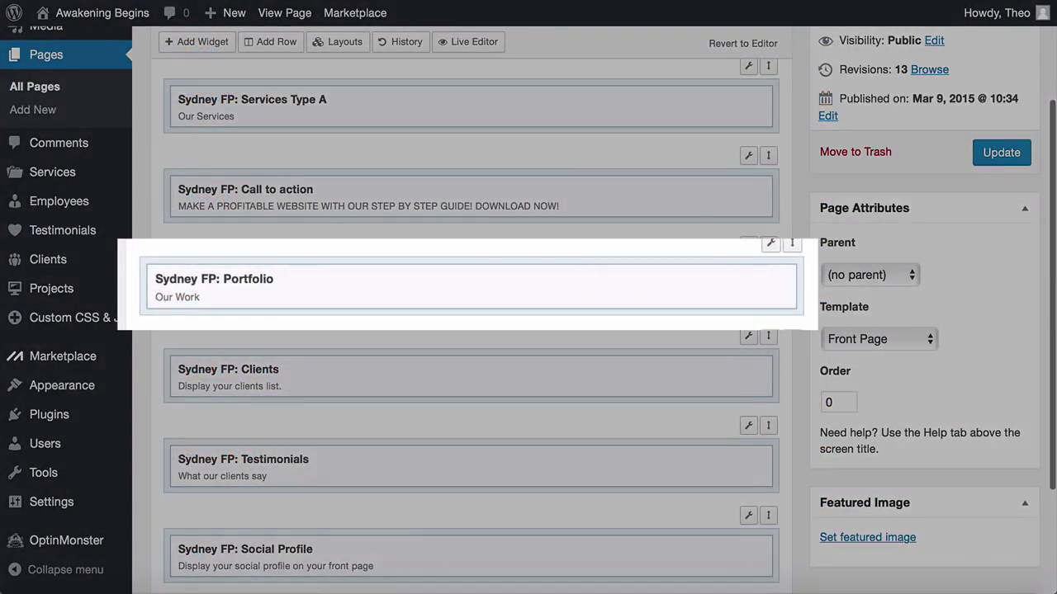
mouse_move(753, 294)
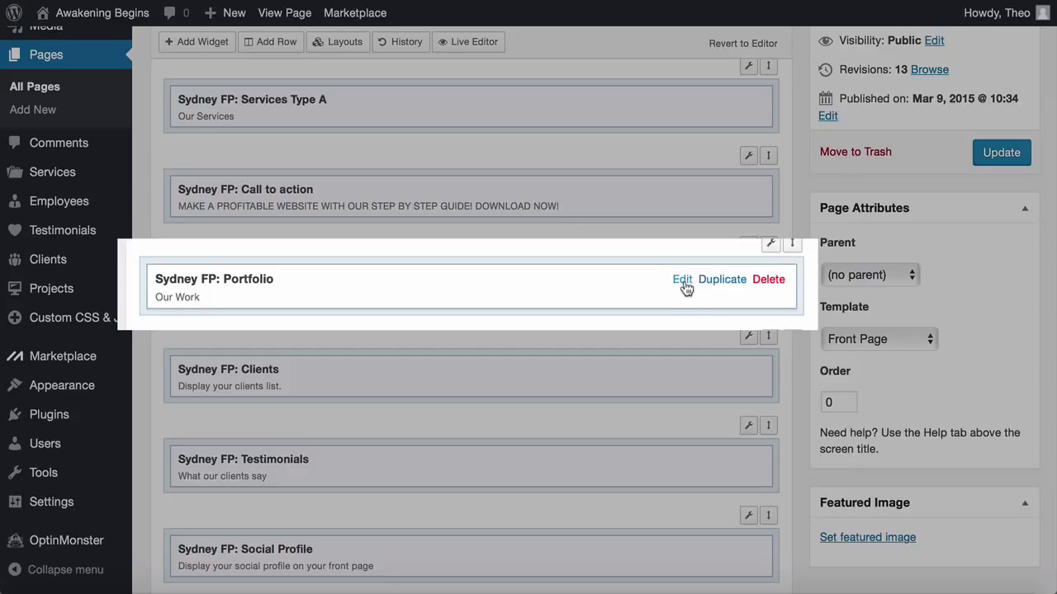
click(684, 283)
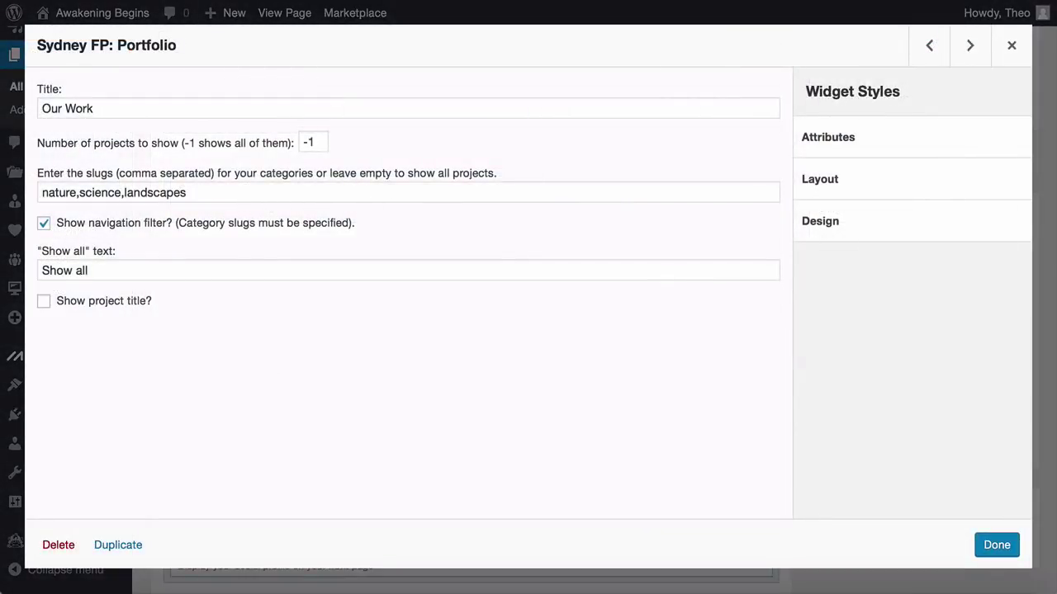
drag(198, 195, 41, 198)
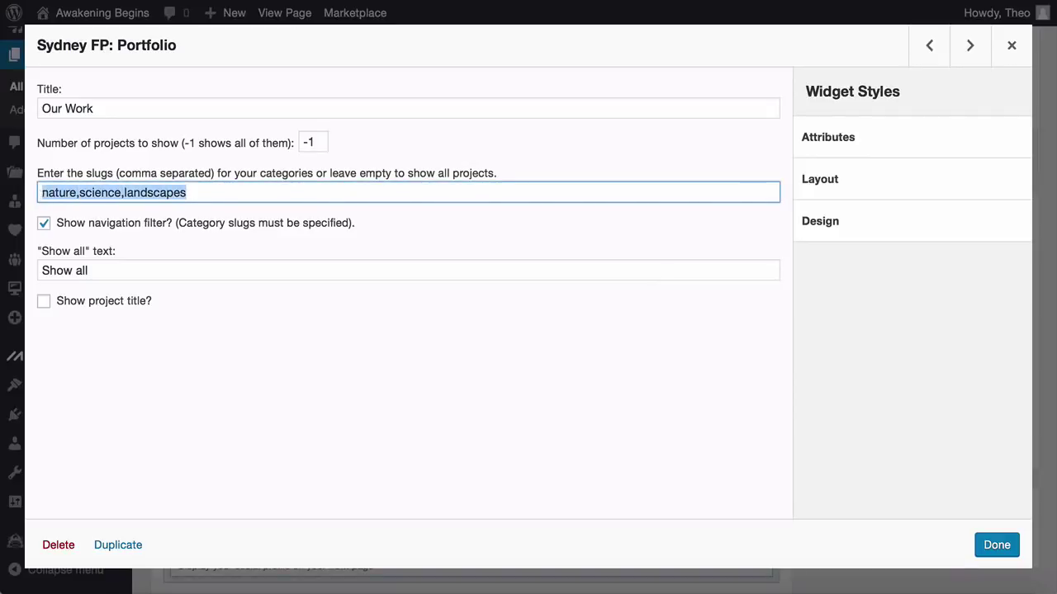
key(BackSpace)
text(Wordpress)
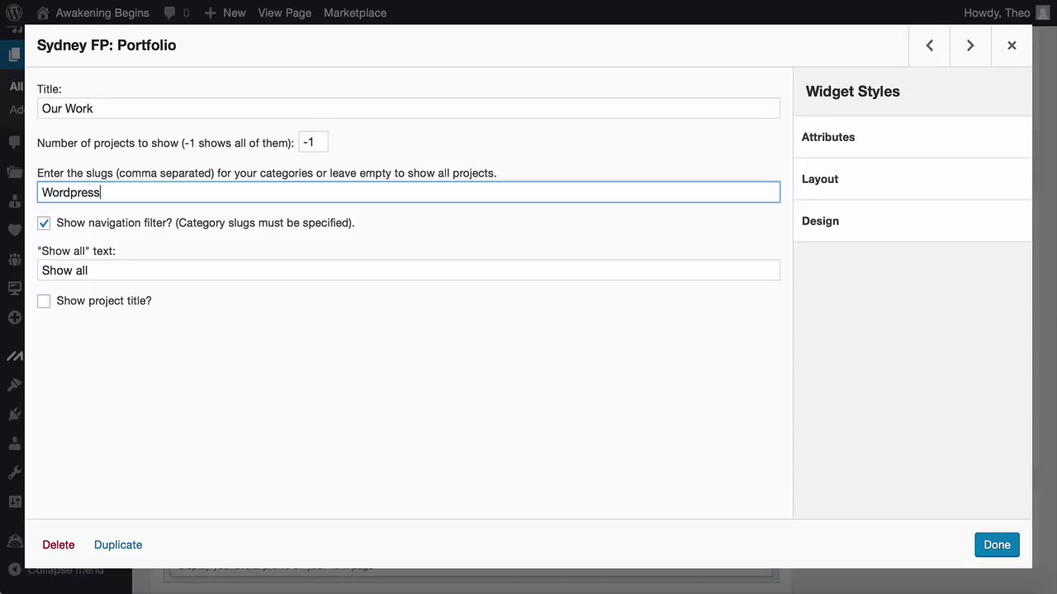
text(, Beginners, Advanced, Marketing)
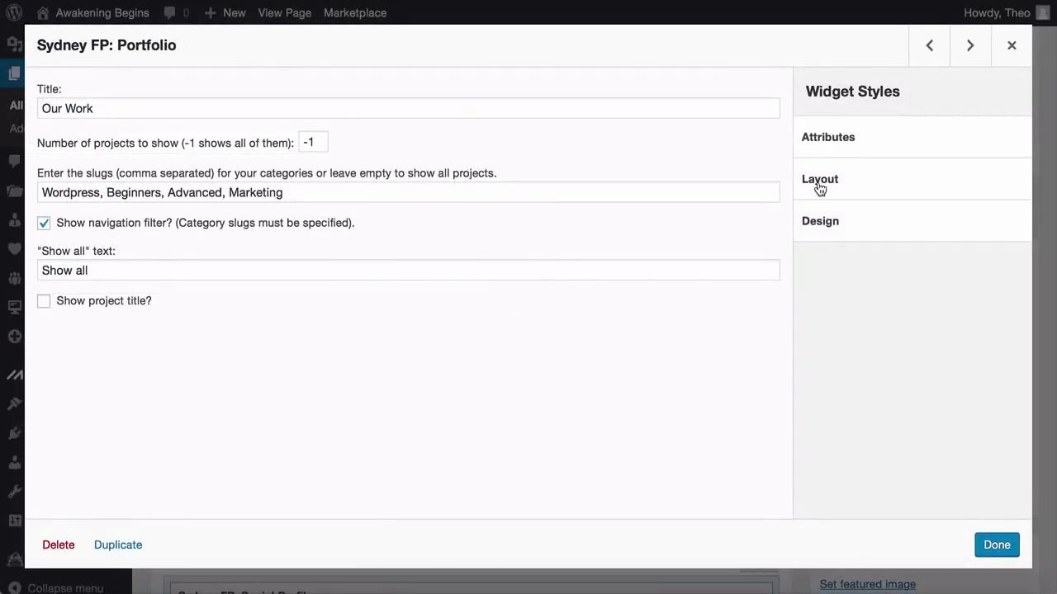
- Set the Portfolio widget's padding to 70 px top, 0 right and 0 bottom
click(821, 186)
click(832, 240)
text(7)
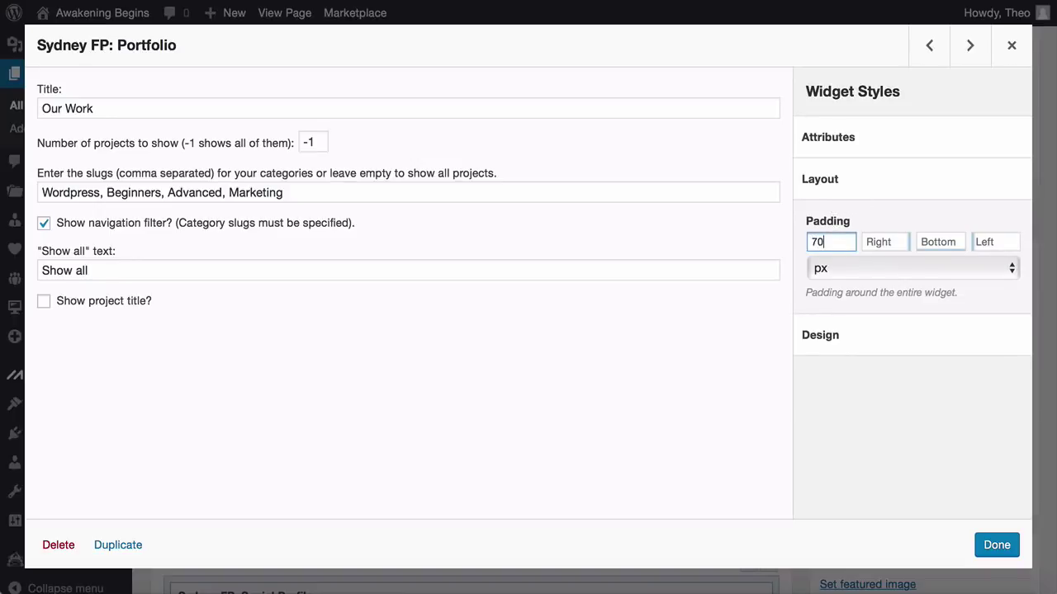
text(0)
click(877, 241)
key(BackSpace)
key(BackSpace)
text(0)
click(934, 241)
key(BackSpace)
key(BackSpace)
text(0)
click(995, 545)
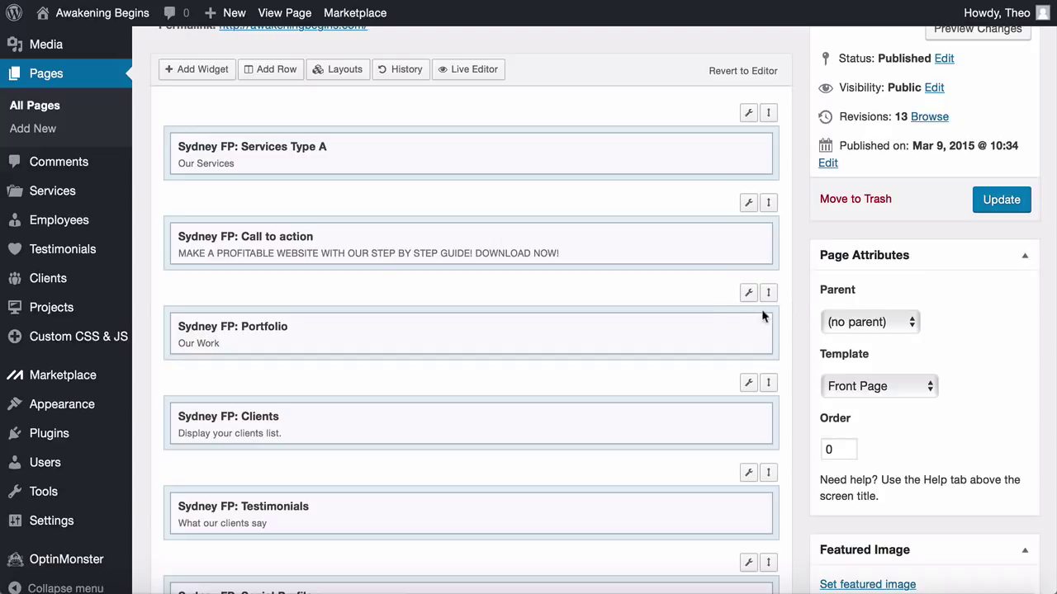
- Give the Portfolio row 0 top/bottom padding and a Full Width Stretched layout
mouse_move(749, 293)
click(691, 321)
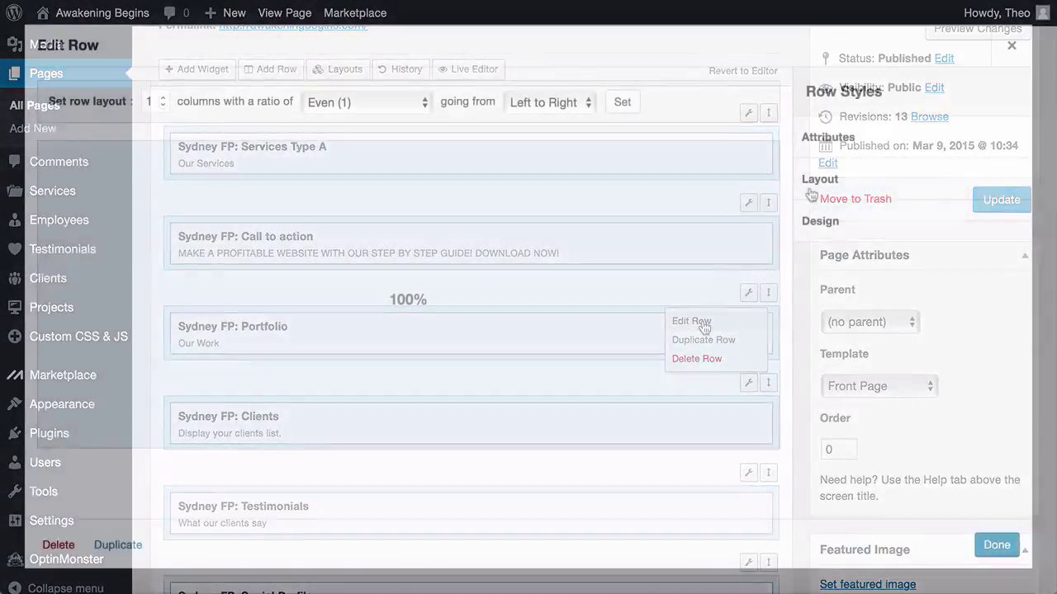
click(823, 182)
click(838, 240)
text(0)
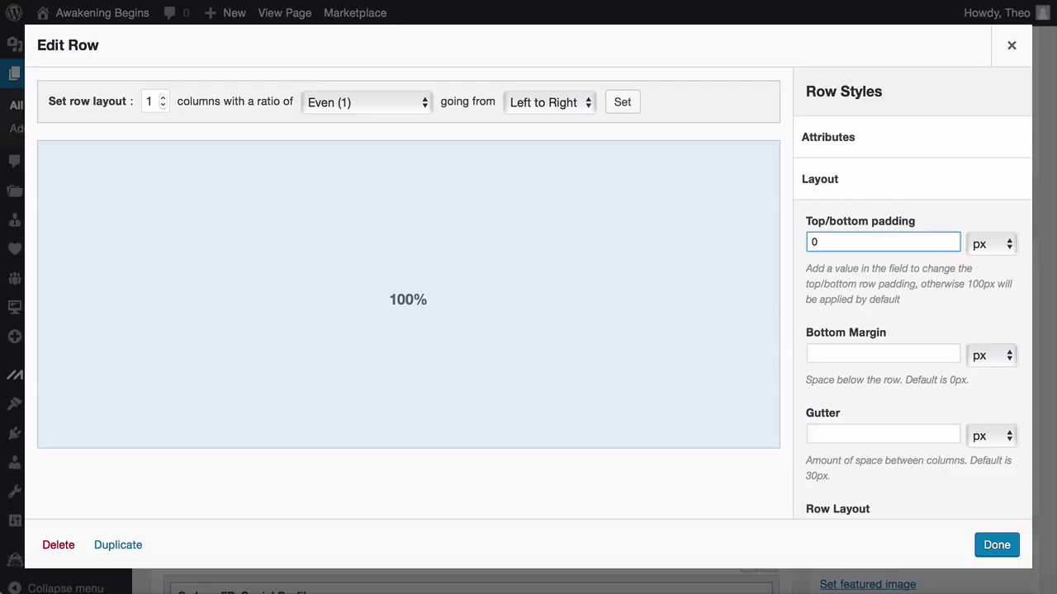
scroll(912, 289, down, 5)
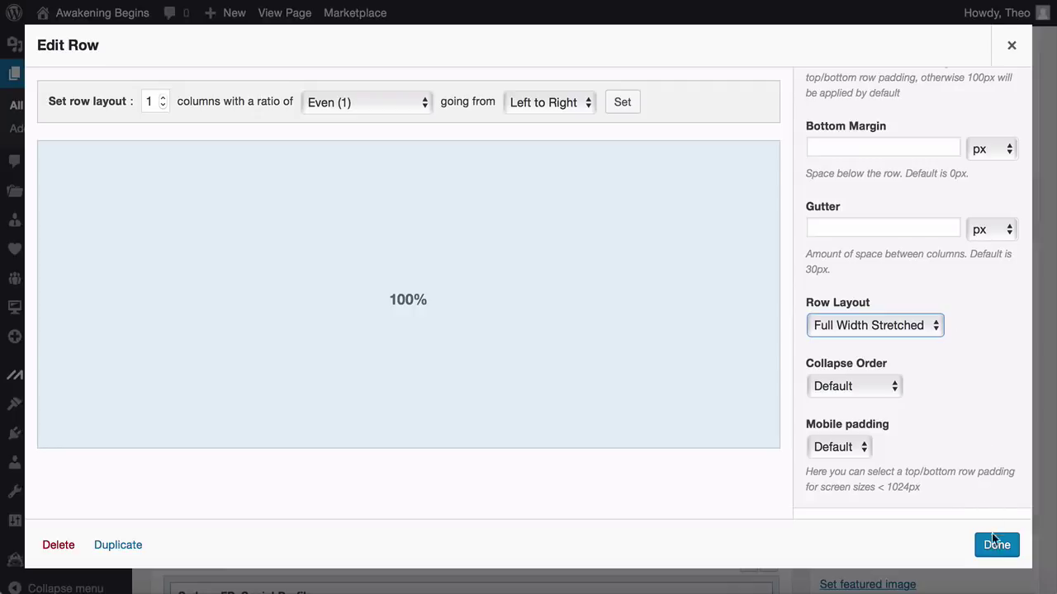
click(995, 546)
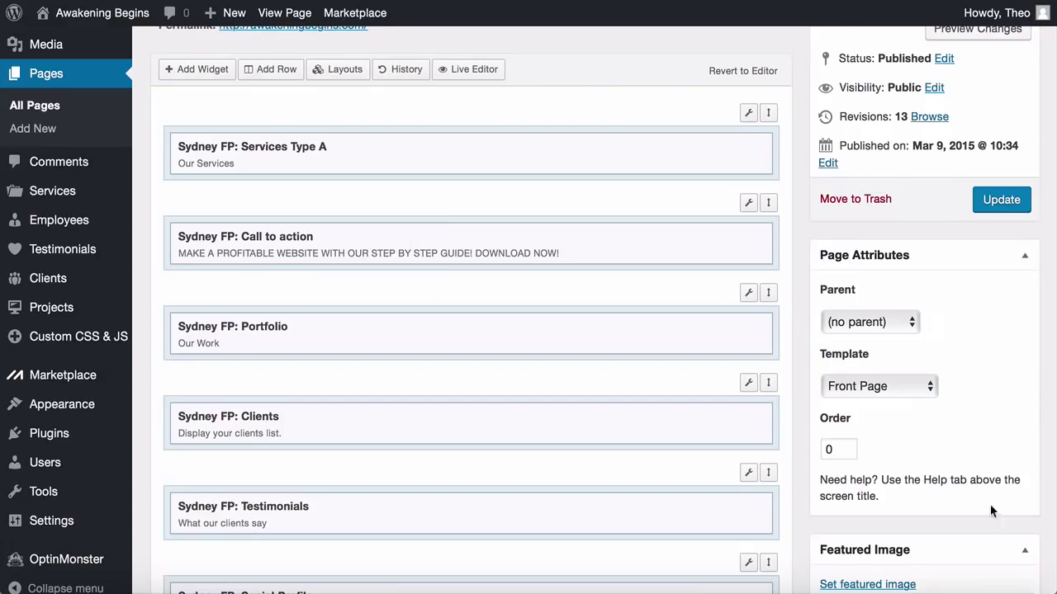
- Update the Home page and scroll down to check the layout
click(1002, 202)
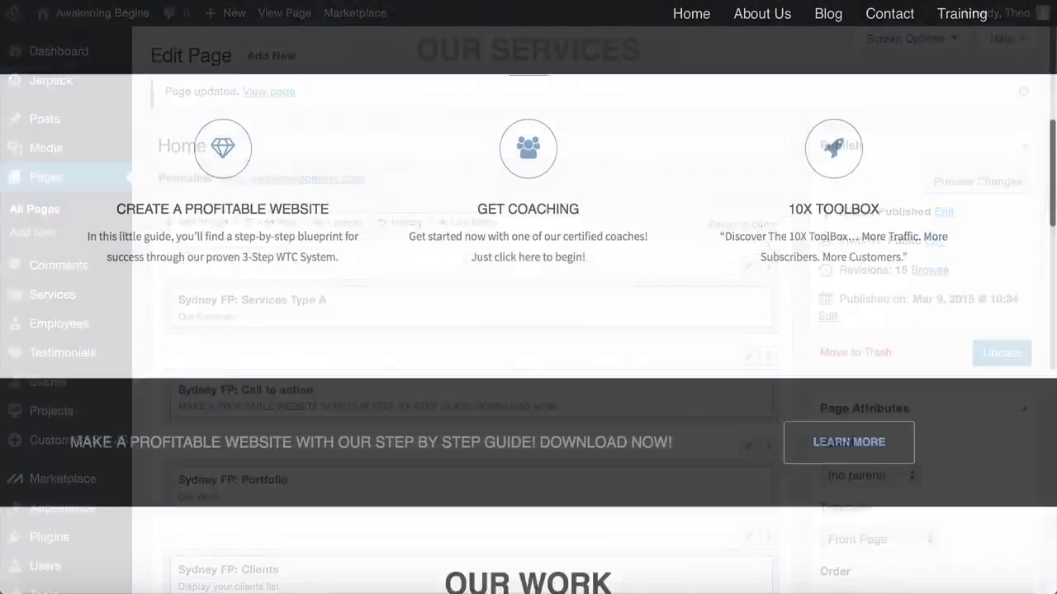
scroll(529, 330, down, 8)
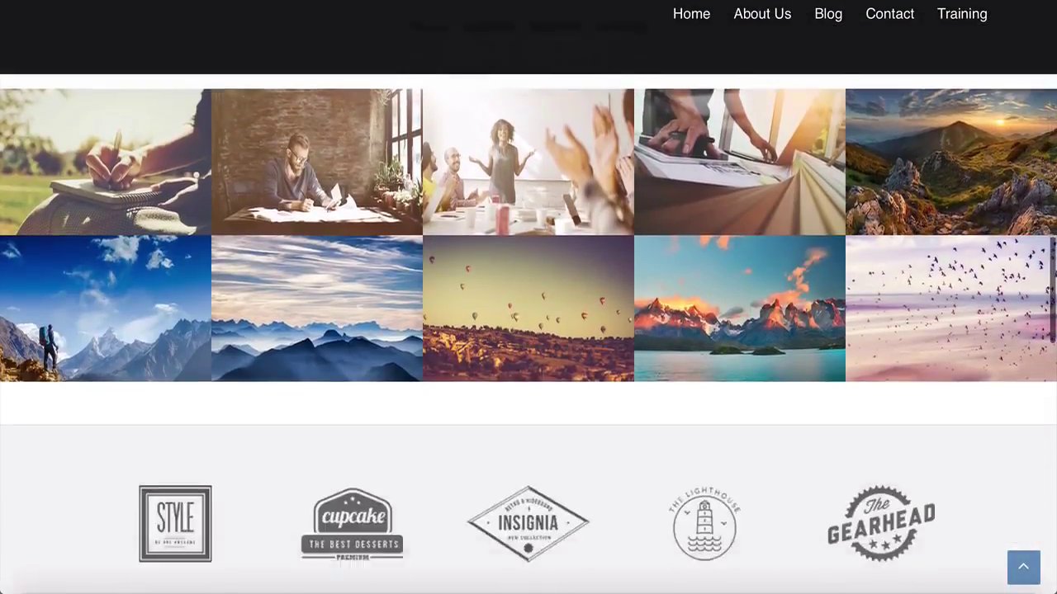
scroll(528, 330, down, 3)
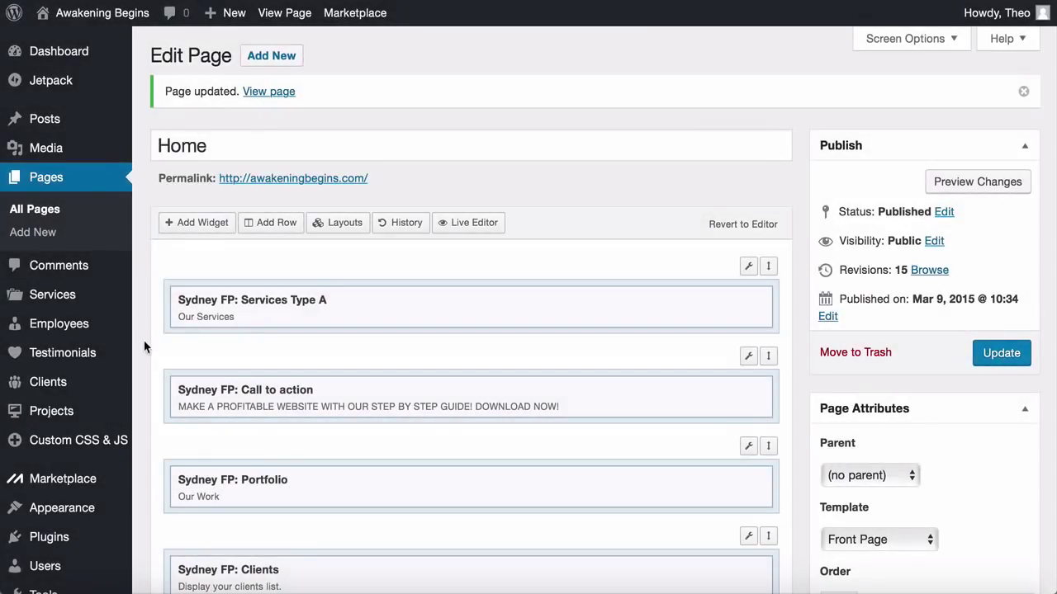
- Open Client 1 from All Clients, review its featured image, and update it
mouse_move(116, 393)
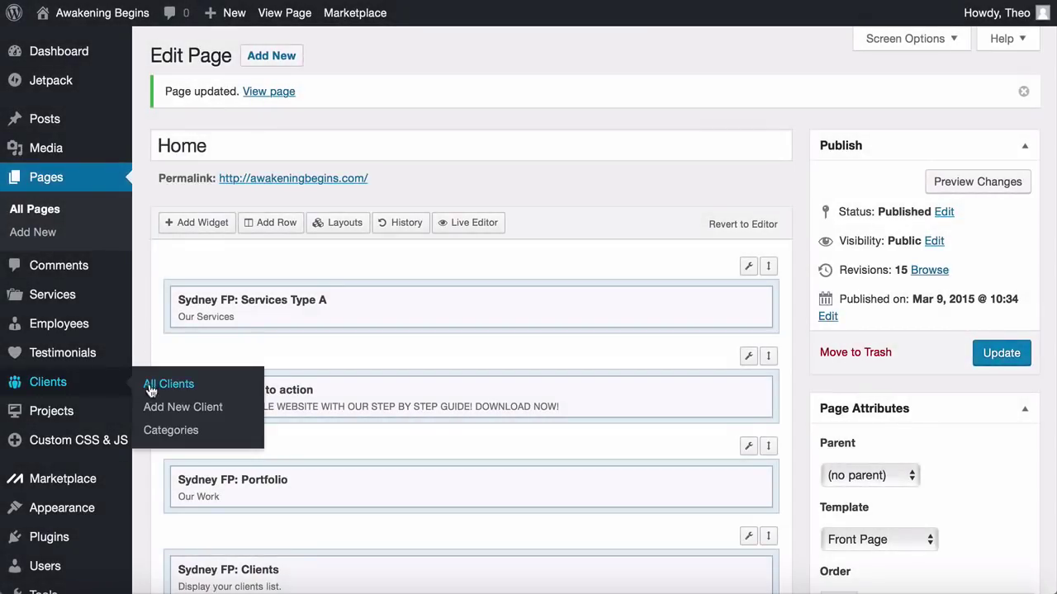
click(149, 386)
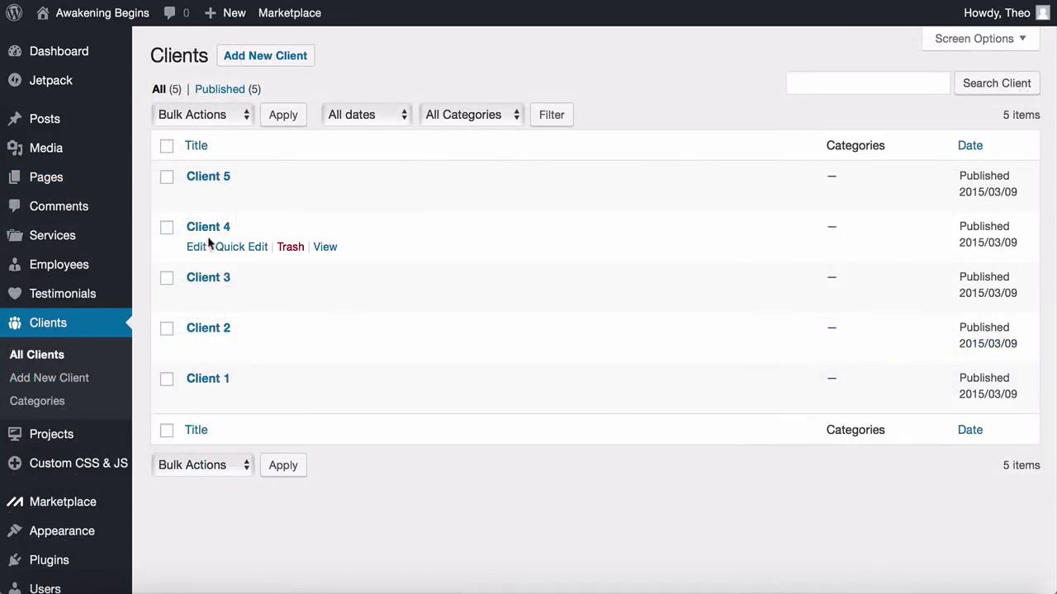
mouse_move(215, 364)
mouse_move(212, 386)
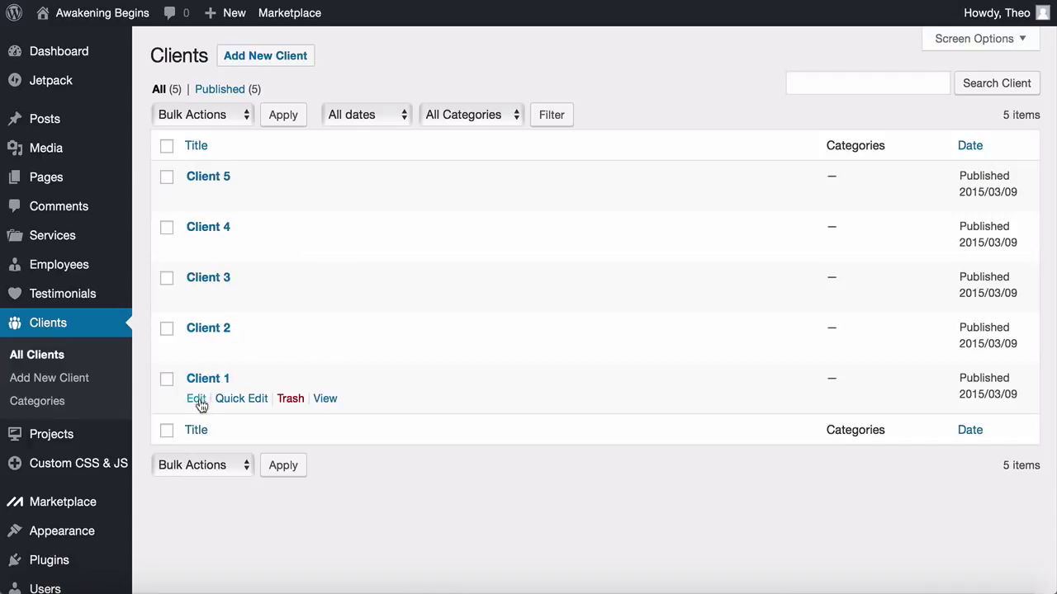
click(197, 399)
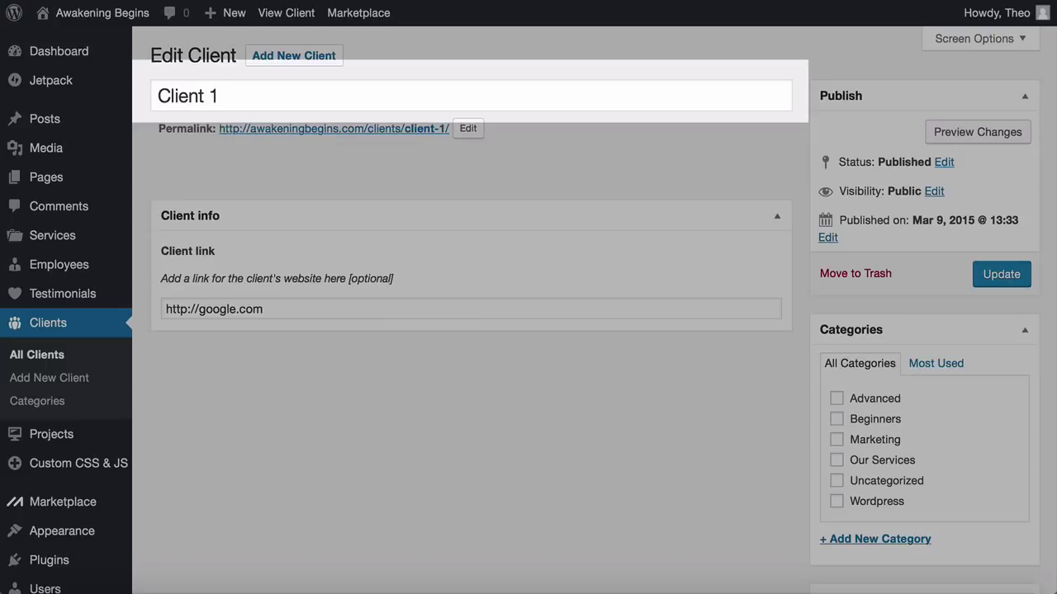
scroll(528, 330, down, 4)
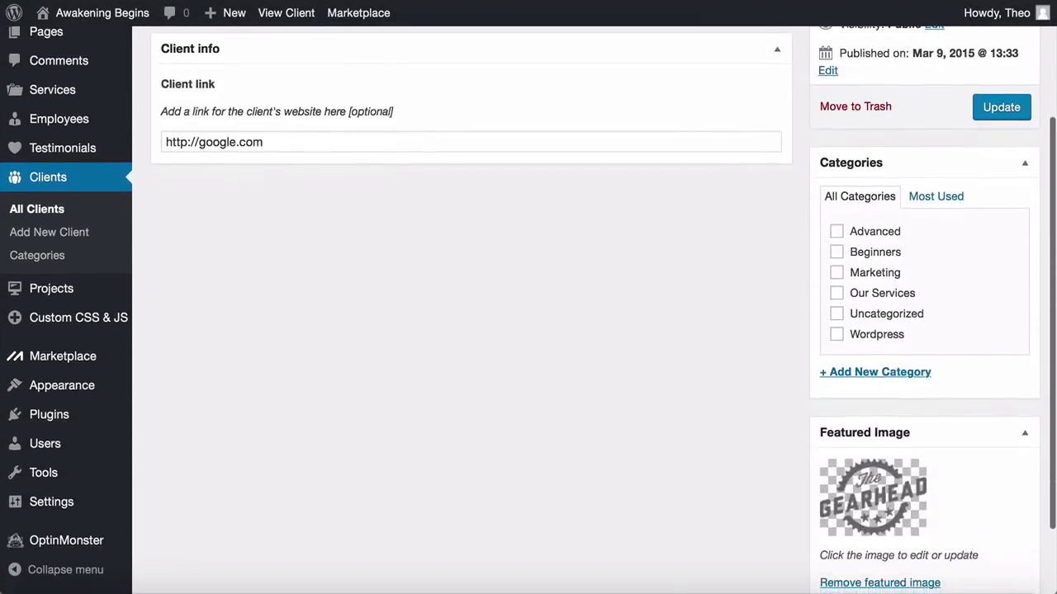
scroll(528, 330, down, 2)
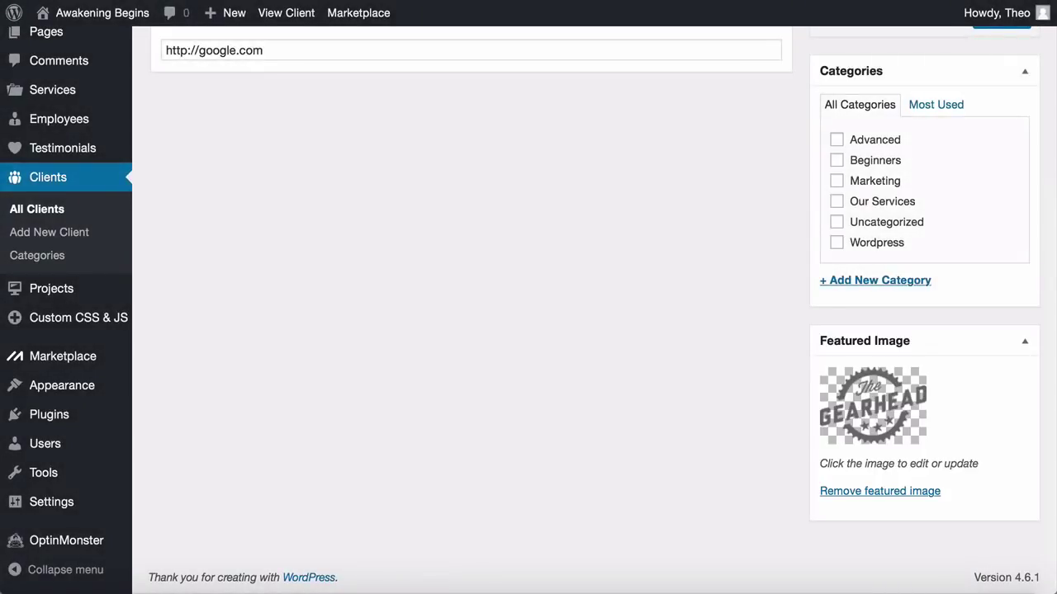
scroll(529, 331, up, 6)
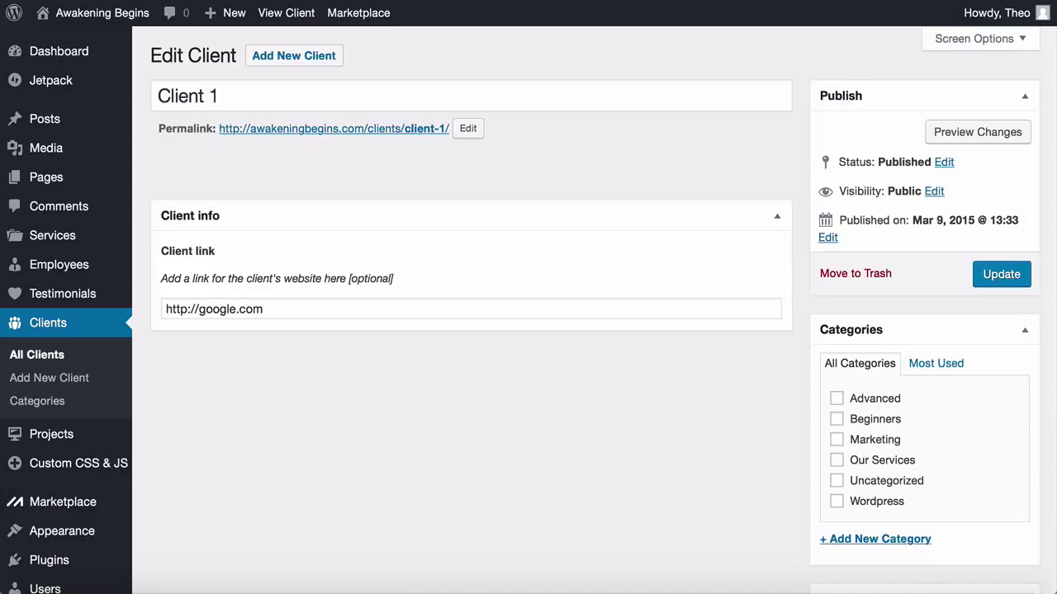
click(1001, 275)
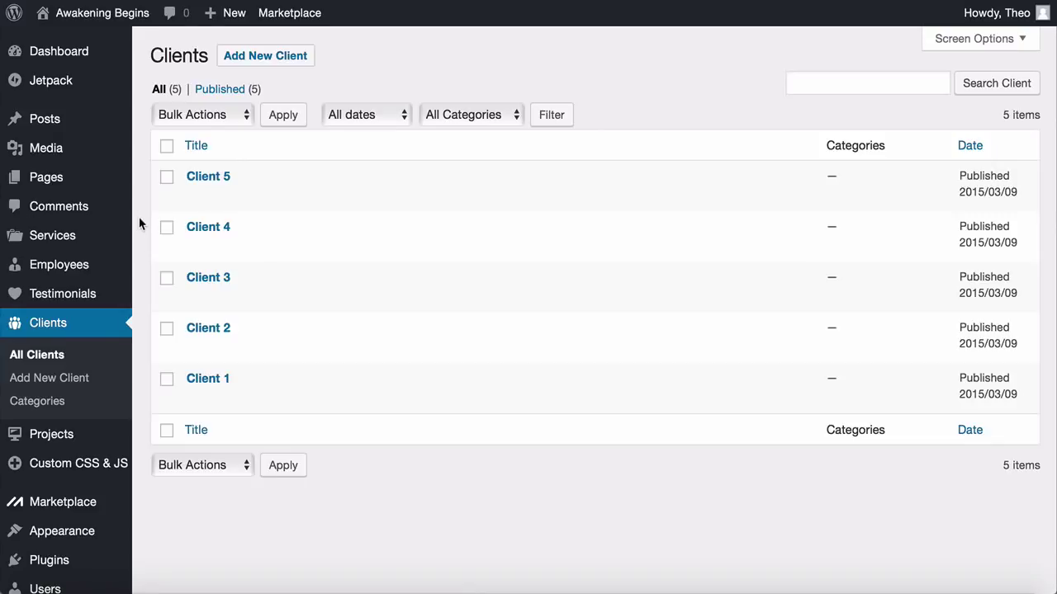
- Look at the spacing options of the Home page's Clients widget
mouse_move(108, 179)
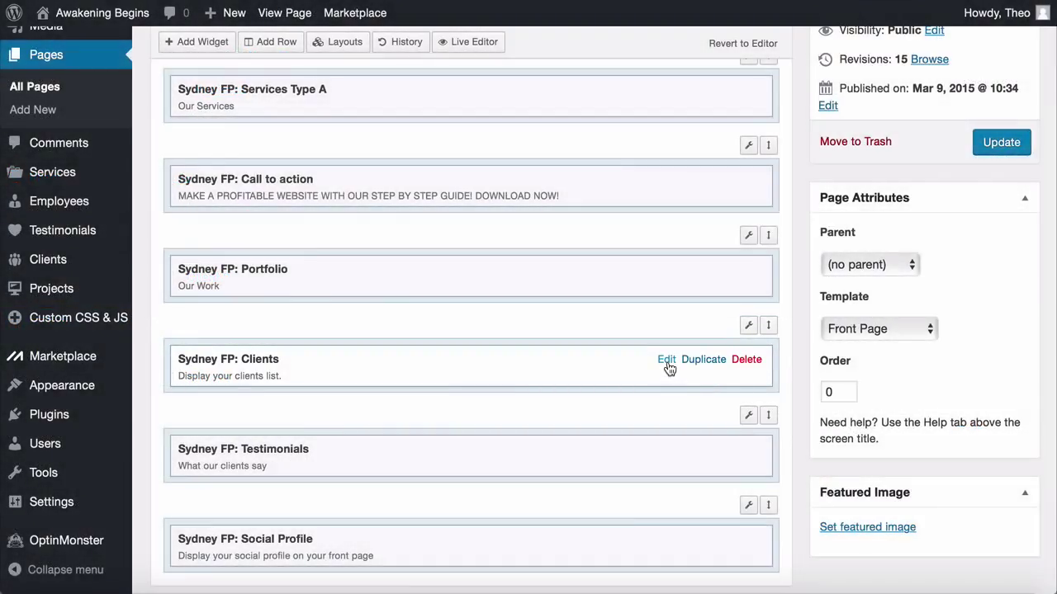
click(667, 362)
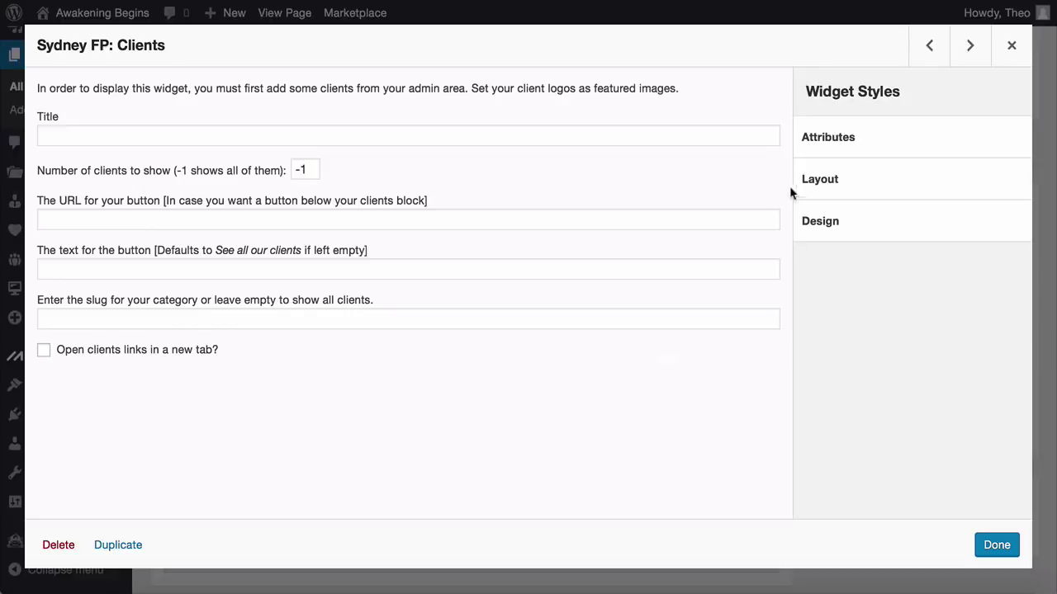
click(822, 182)
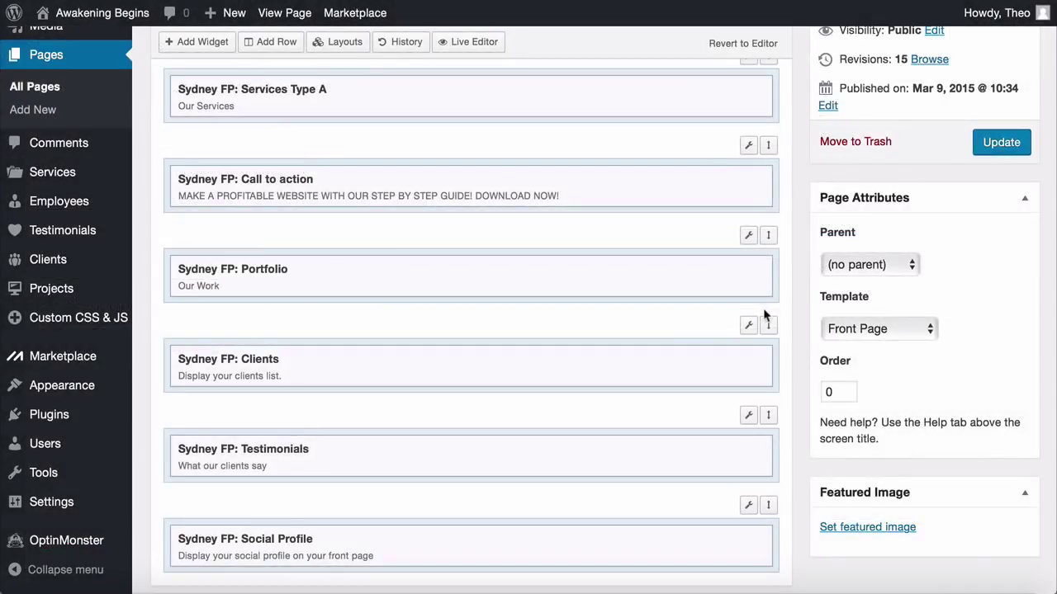
- Give the Clients row 20 px top/bottom padding and a full-width layout, then update the page
mouse_move(747, 325)
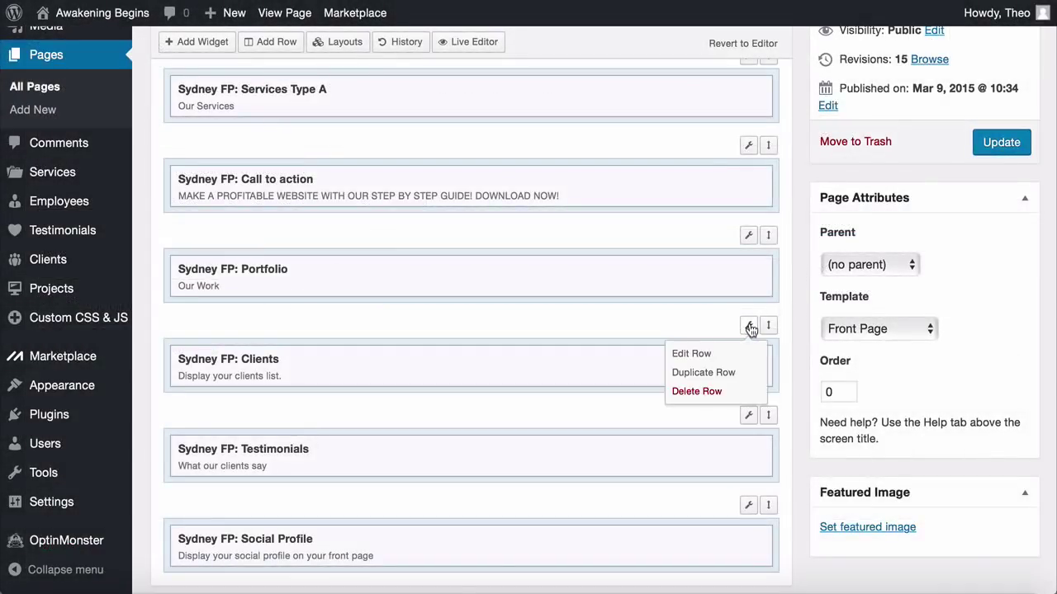
click(692, 355)
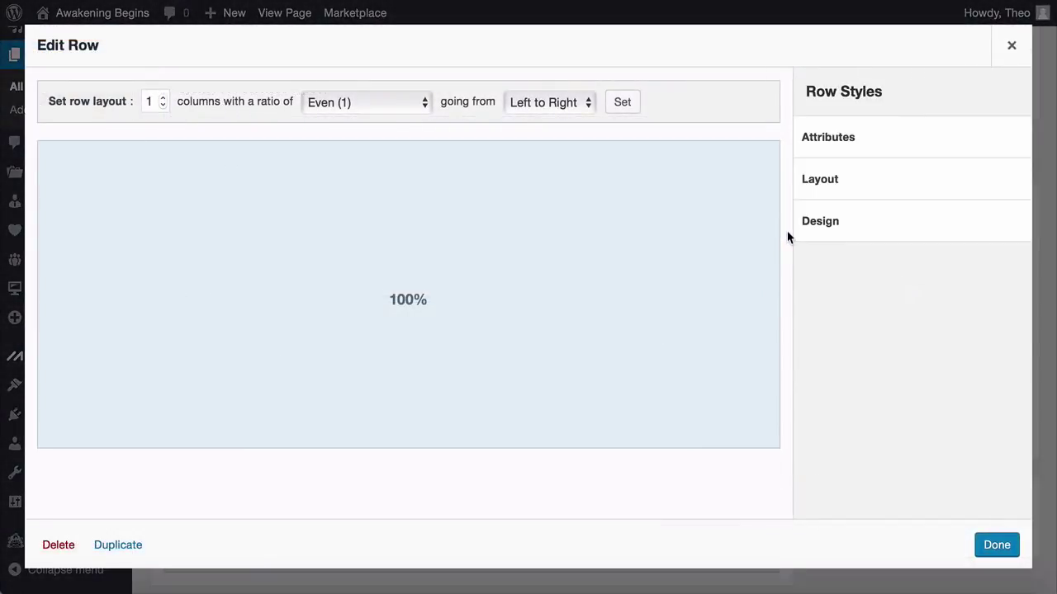
click(823, 183)
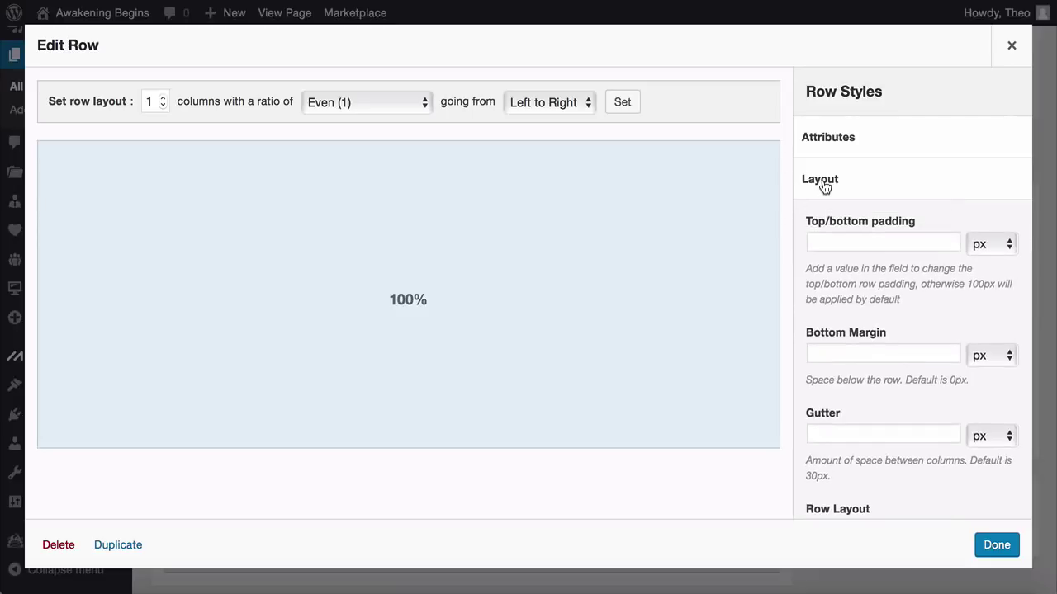
click(842, 239)
text(20)
click(798, 317)
scroll(798, 317, down, 5)
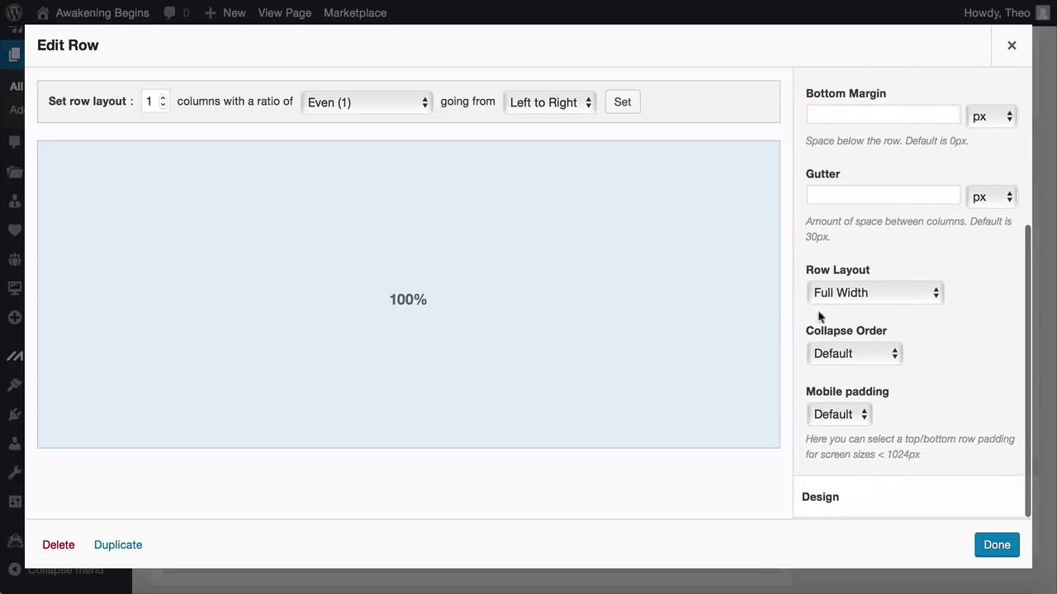
click(890, 293)
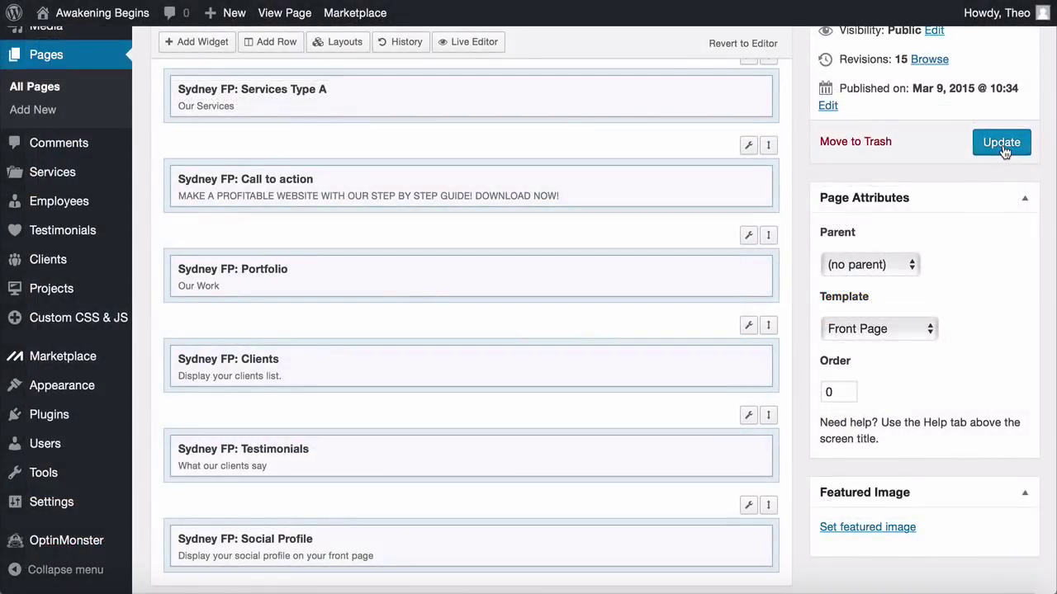
click(1002, 142)
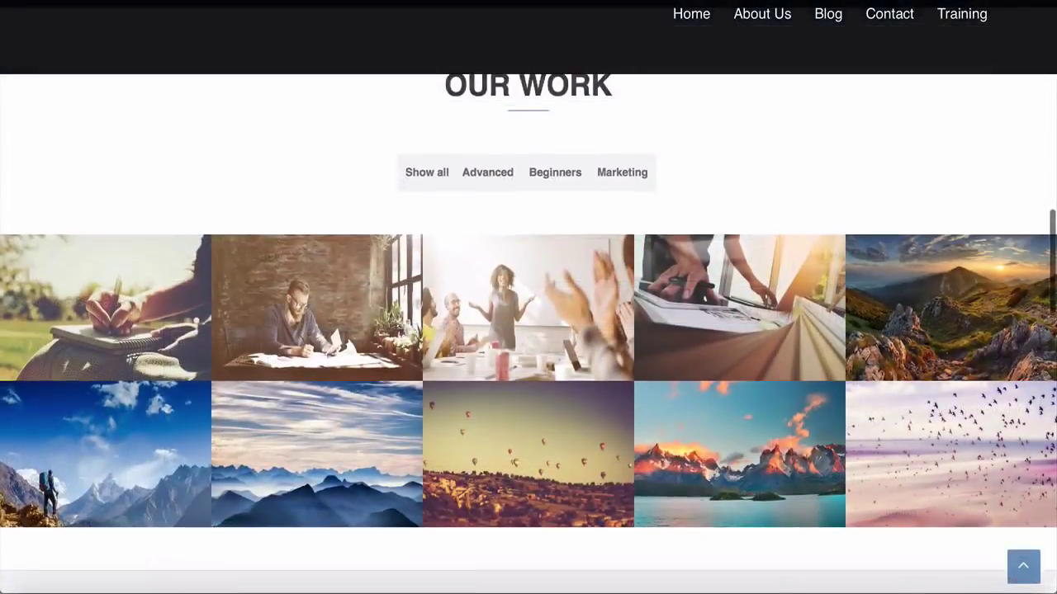
- Scroll the live homepage past Our Work and the clients to the Testimonials slider
scroll(528, 330, down, 2)
scroll(528, 330, down, 2)
scroll(529, 297, down, 5)
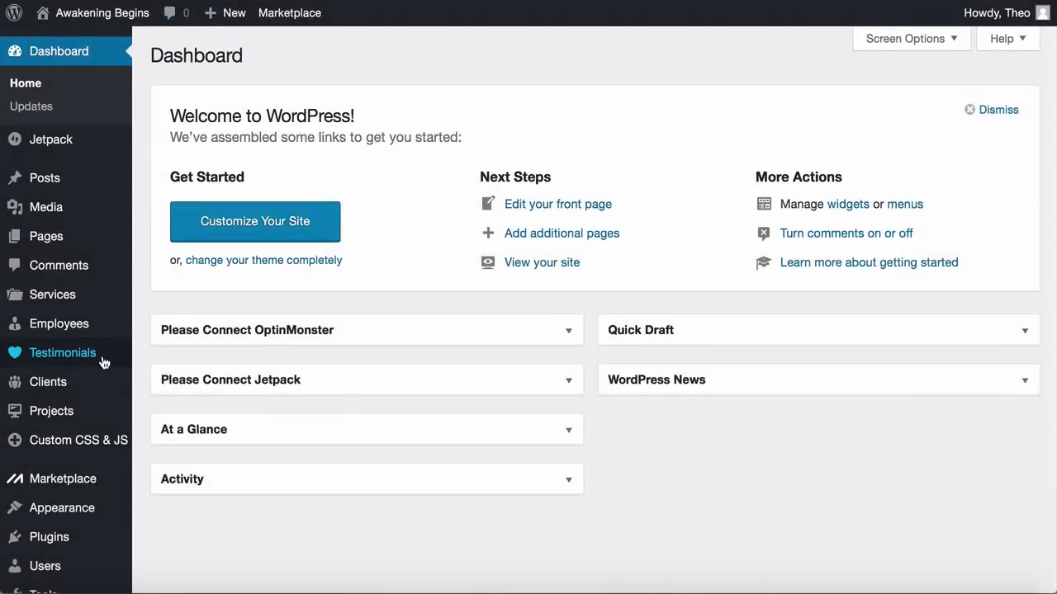
- Edit the first testimonial's details, then go to the All Pages list
mouse_move(105, 361)
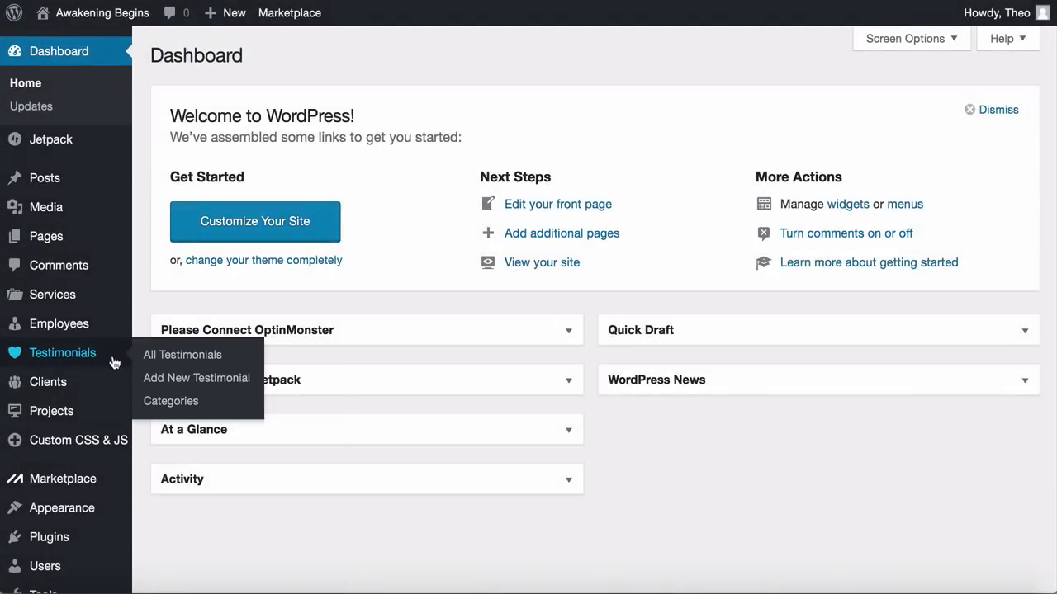
click(162, 358)
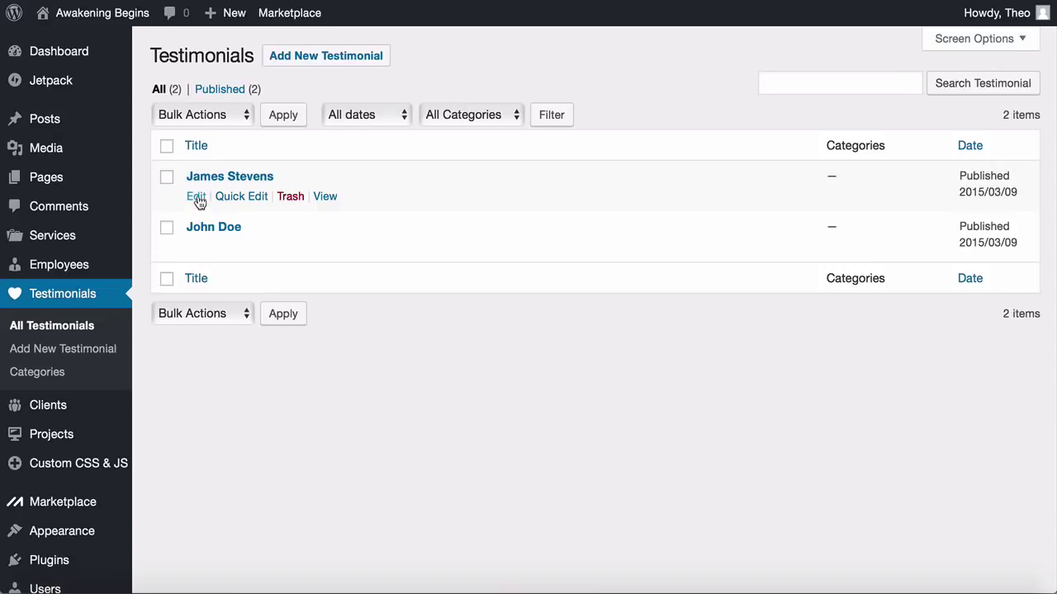
click(196, 198)
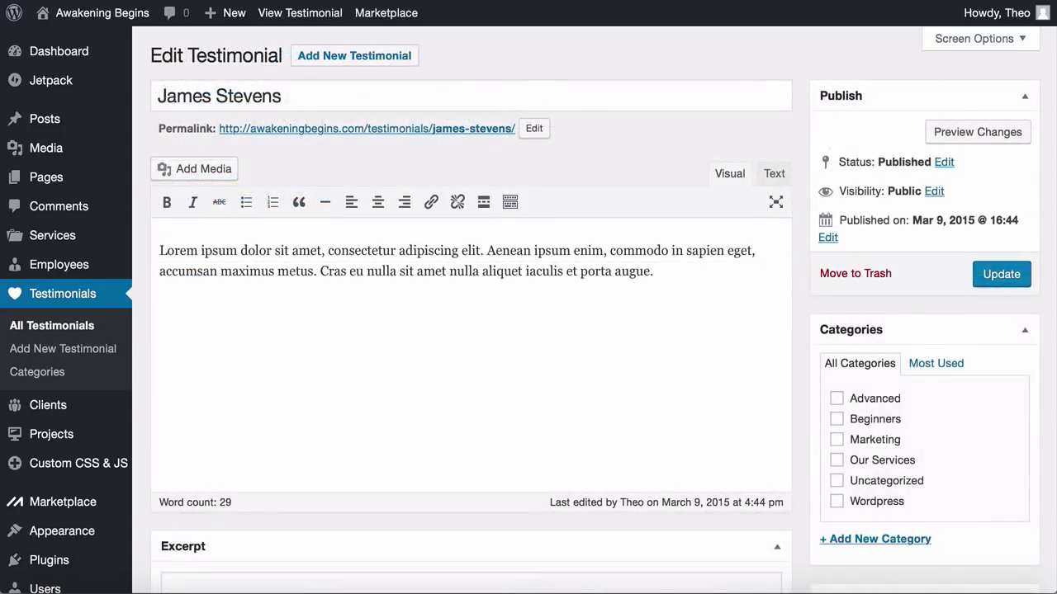
scroll(528, 311, down, 5)
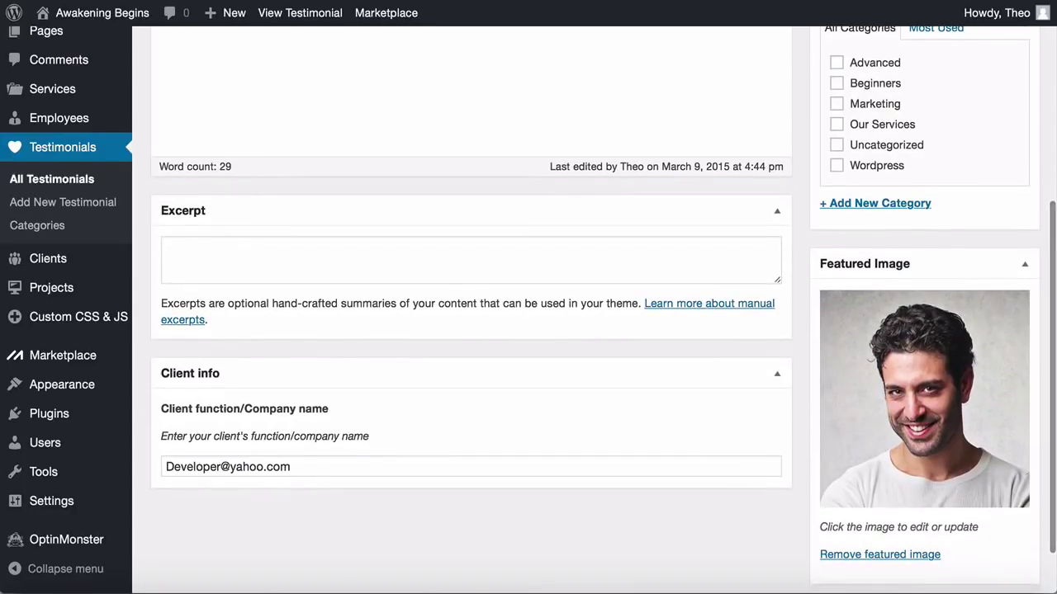
scroll(529, 311, up, 4)
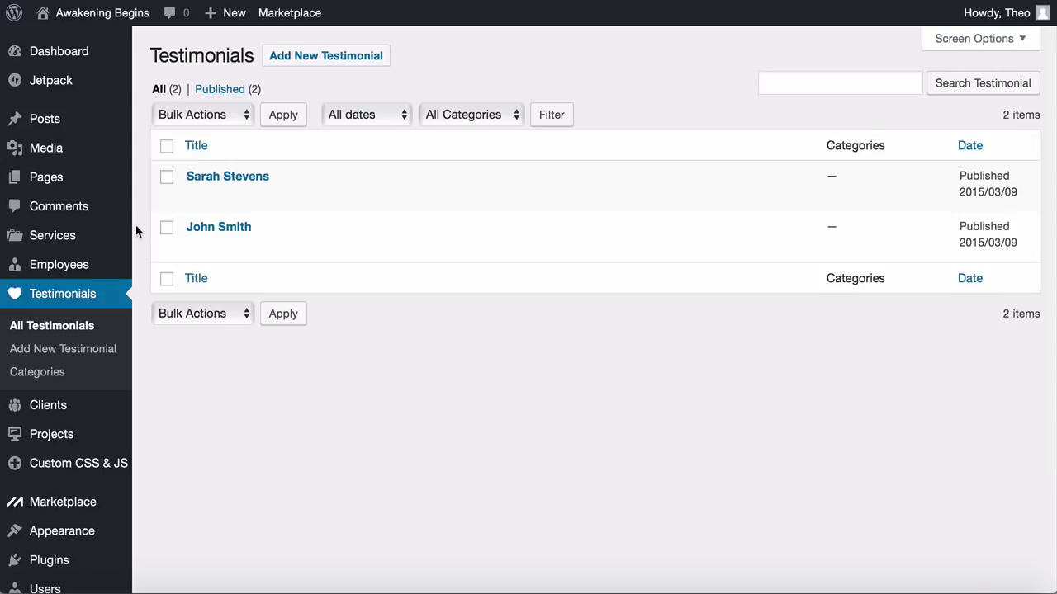
mouse_move(111, 179)
click(154, 181)
- On the Home page, retitle the Sydney FP: Testimonials widget from 'What our clients say' to 'Testimonials'
mouse_move(198, 276)
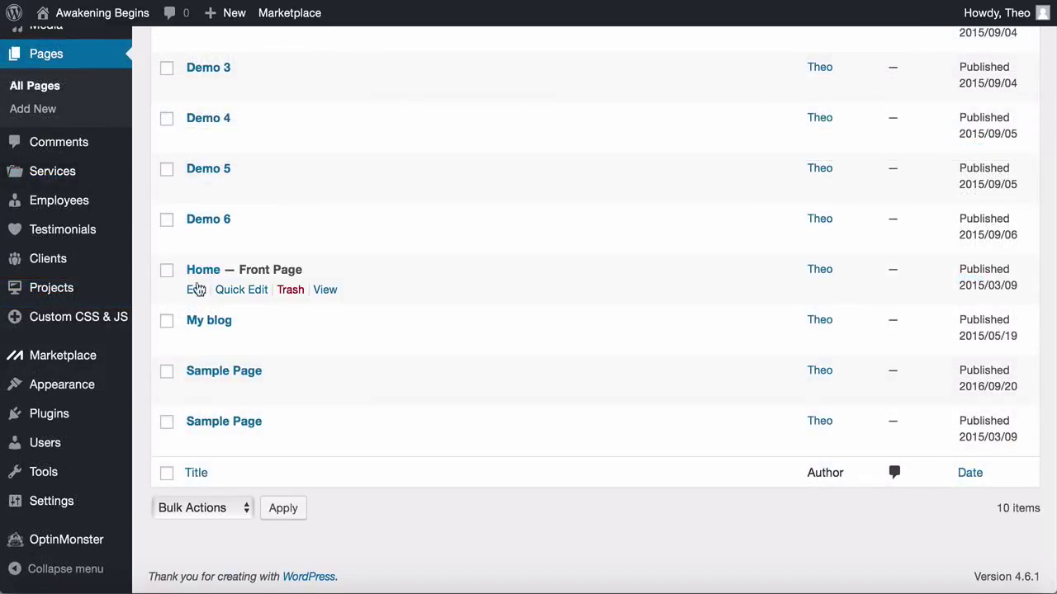
click(197, 295)
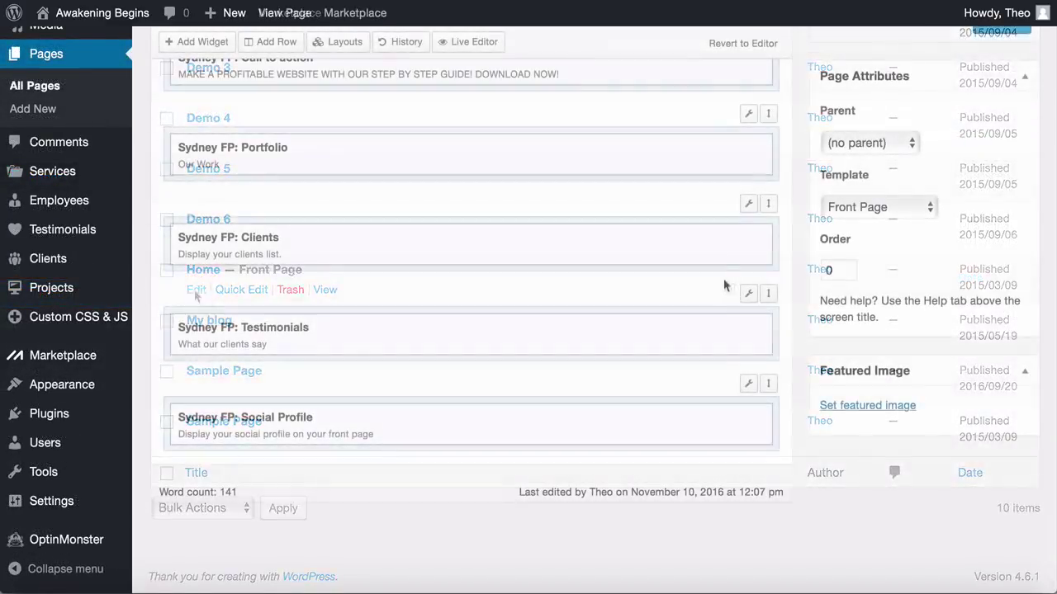
mouse_move(707, 340)
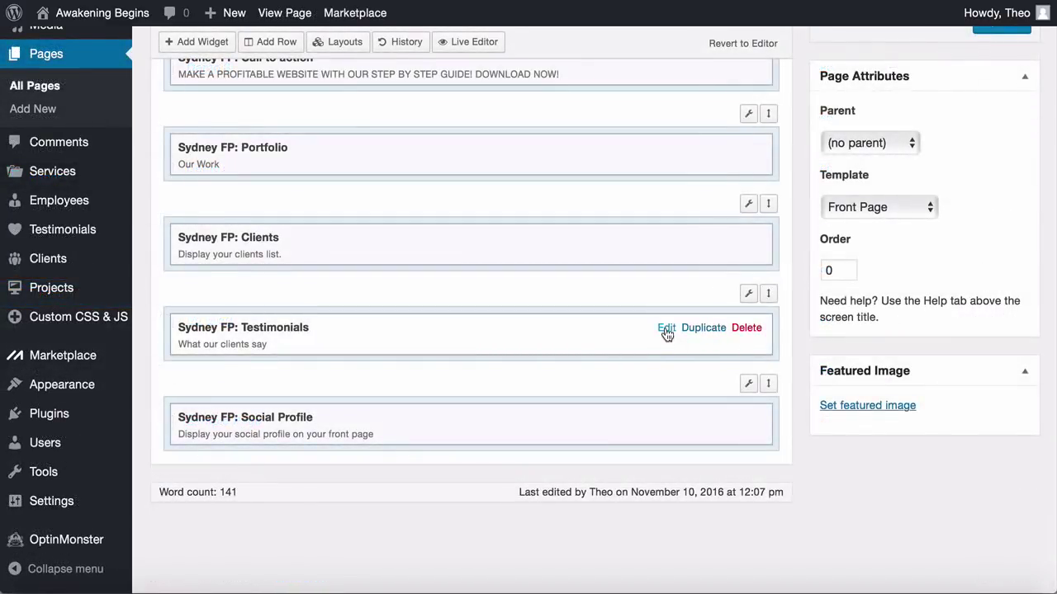
click(667, 328)
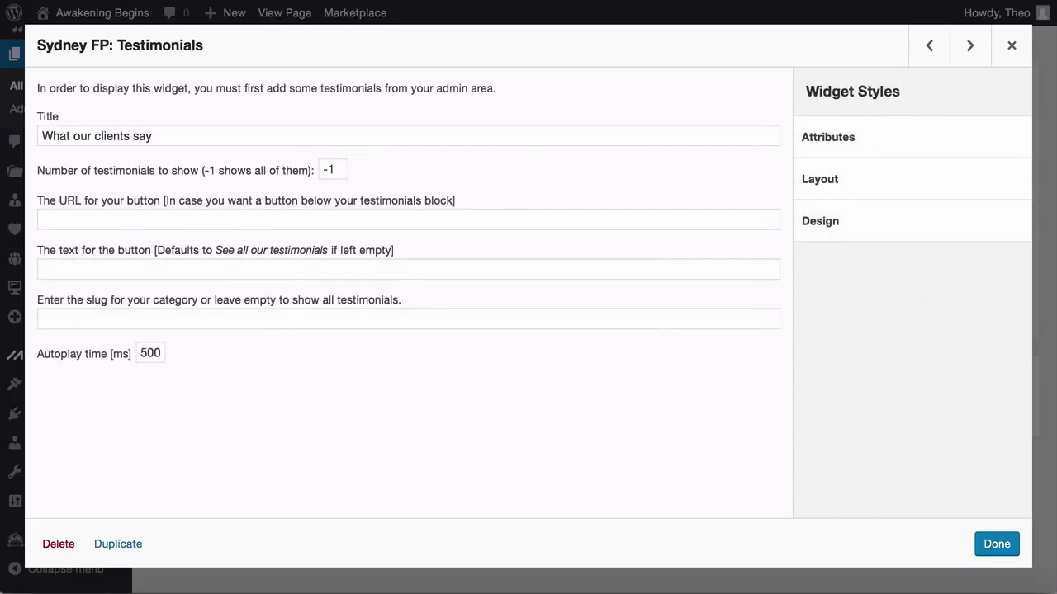
drag(157, 136, 37, 137)
text(Testimonials)
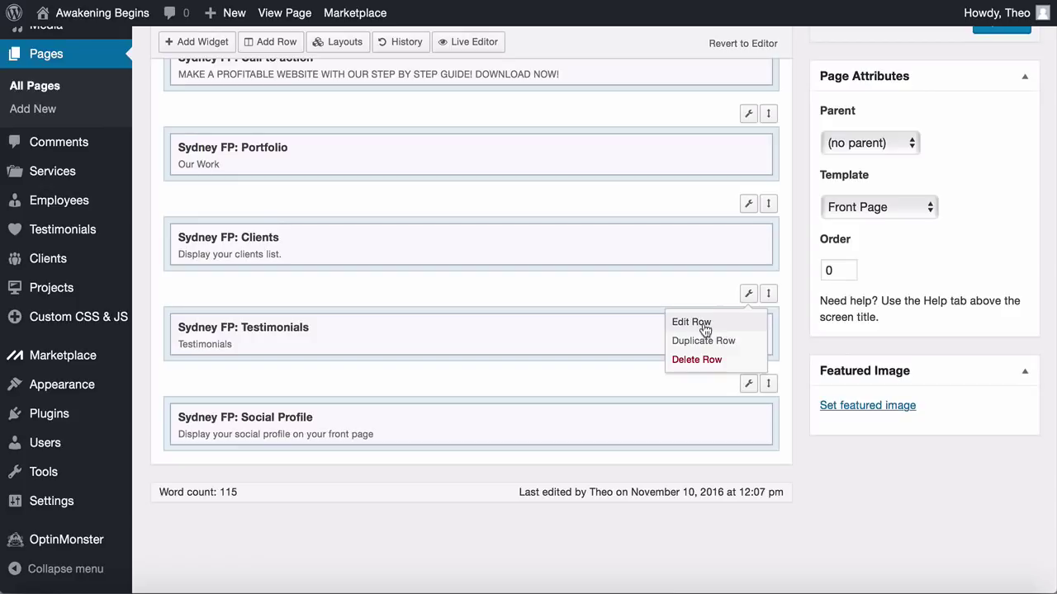
- Give the Testimonials row a media-library background image and keep its Row Layout at Full Width
click(702, 322)
click(815, 223)
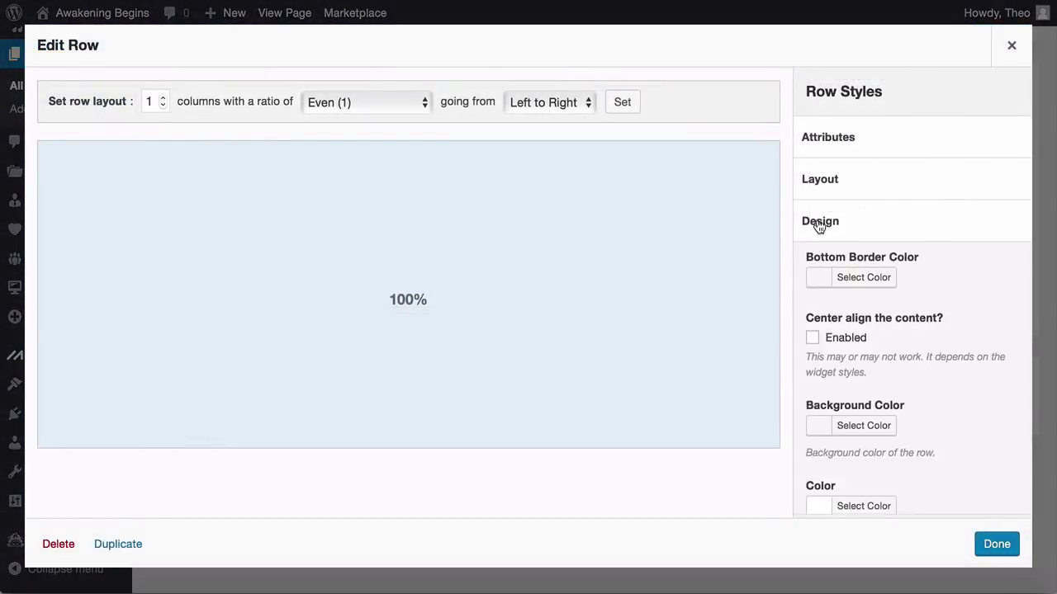
scroll(913, 330, down, 5)
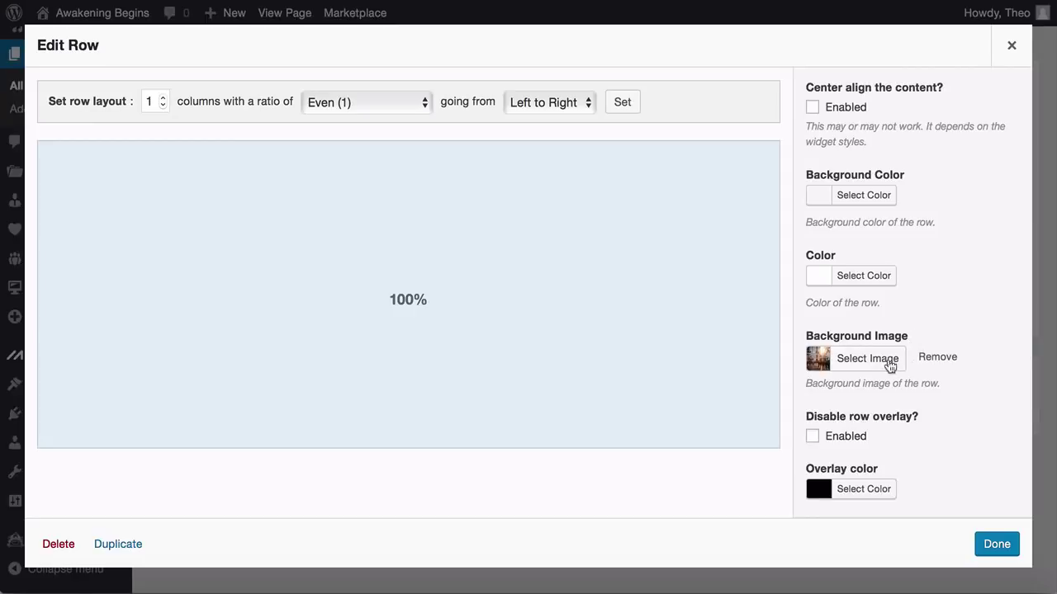
click(864, 365)
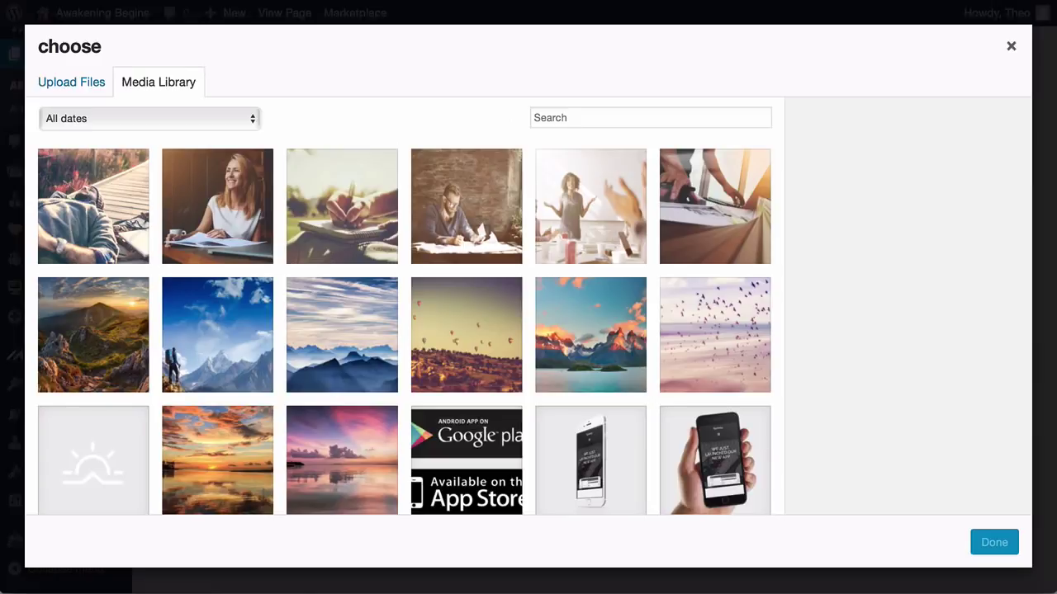
key(Escape)
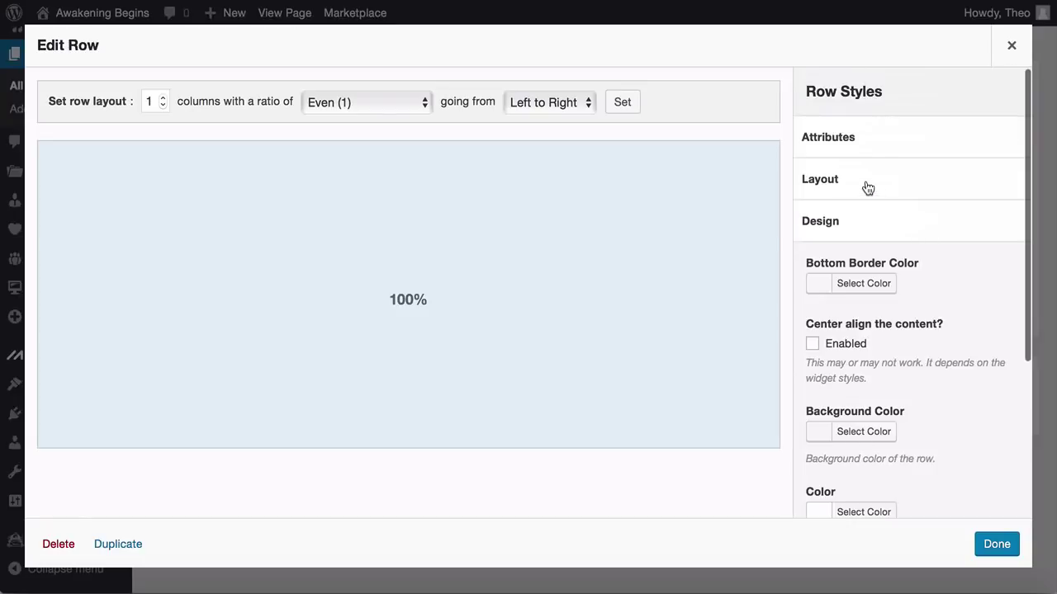
click(866, 188)
scroll(927, 329, down, 4)
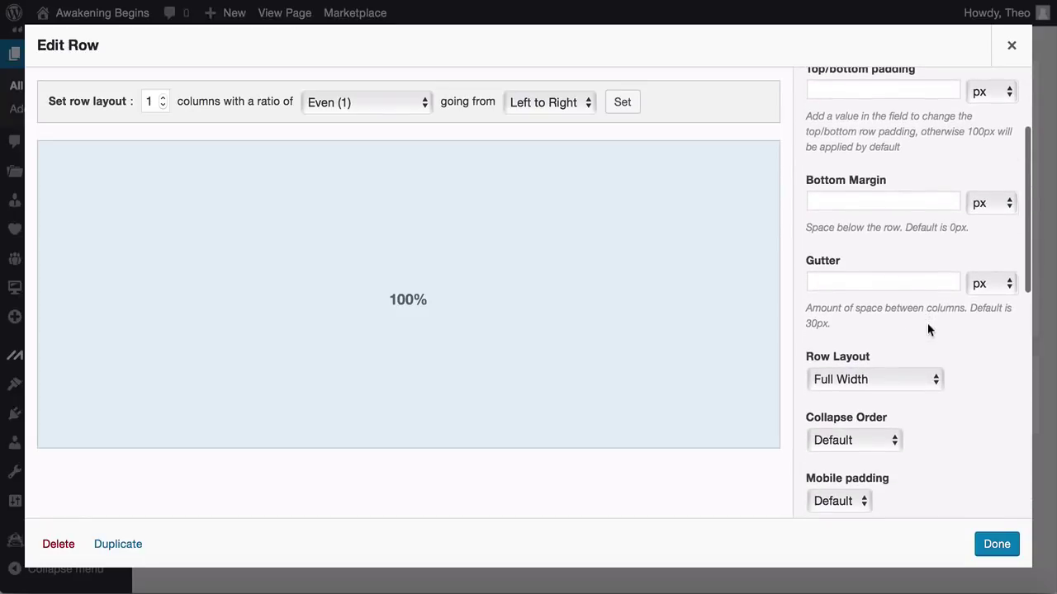
click(914, 381)
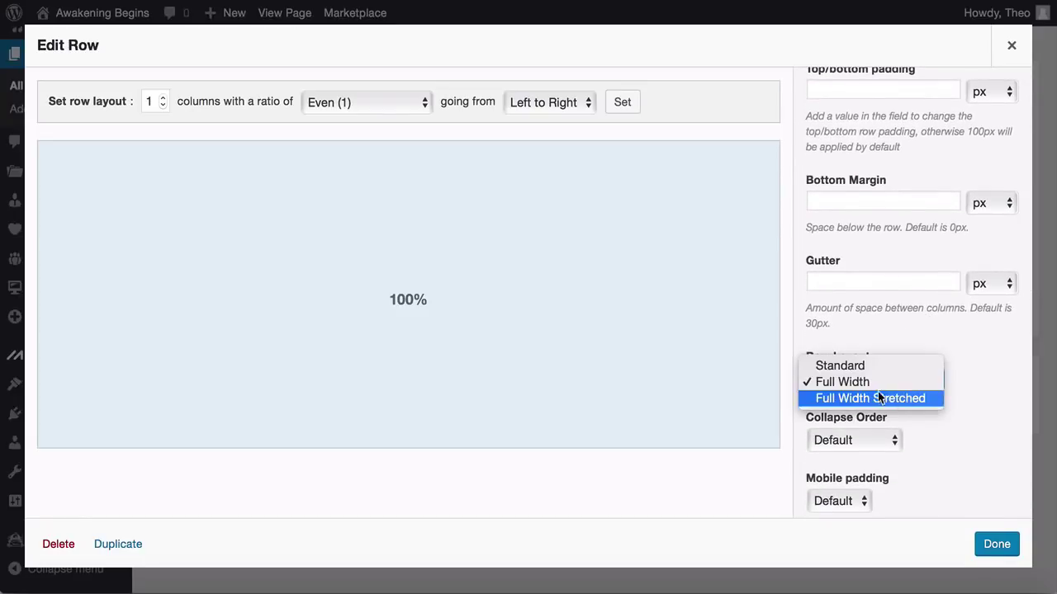
click(840, 385)
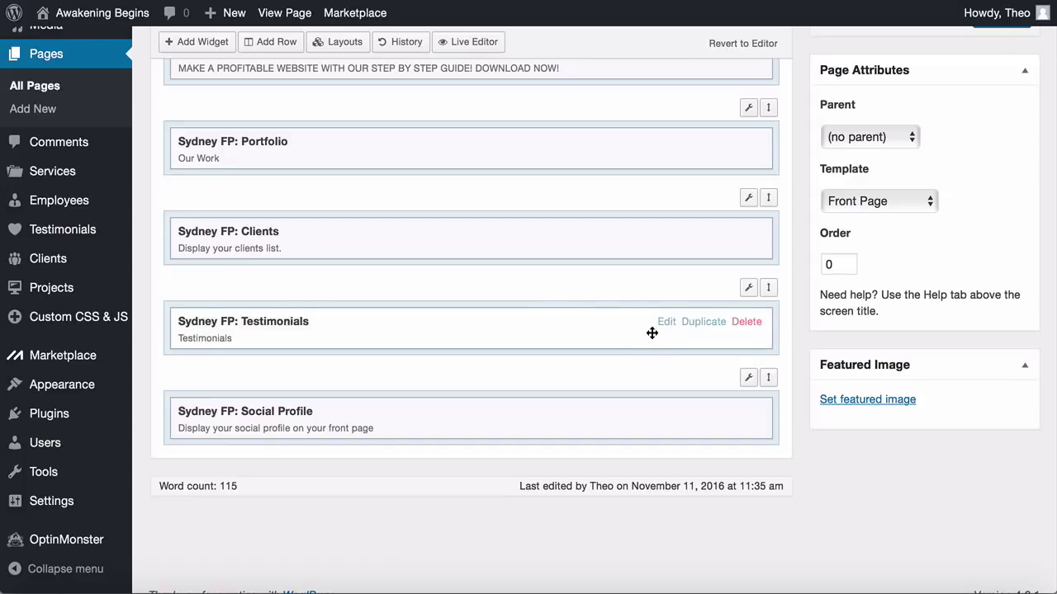
- Change the Testimonials widget's Design headings colour to light grey #f4f4f4 and finish editing
click(666, 322)
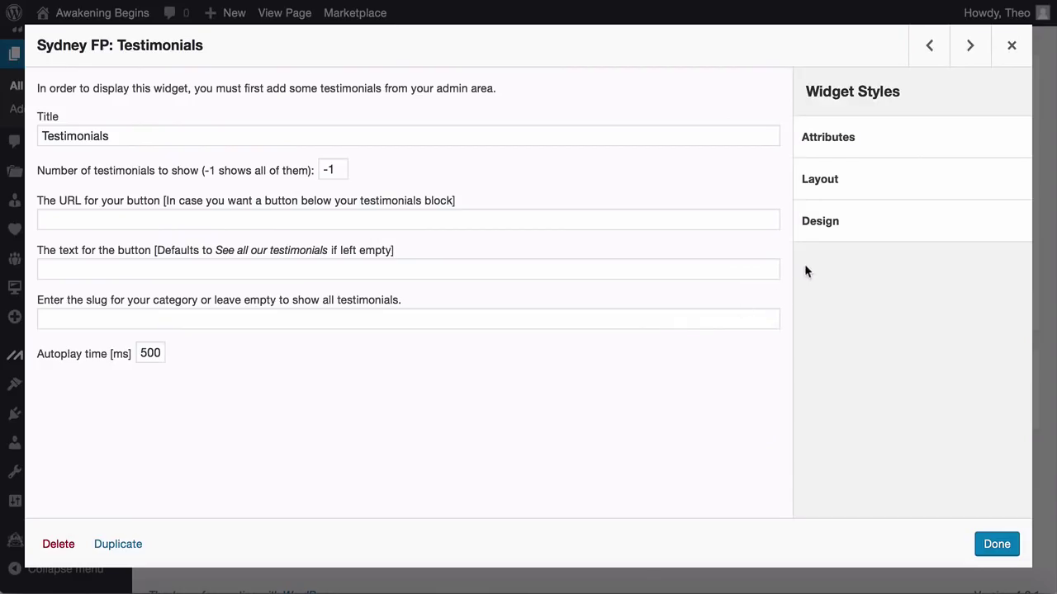
click(819, 223)
scroll(974, 295, down, 5)
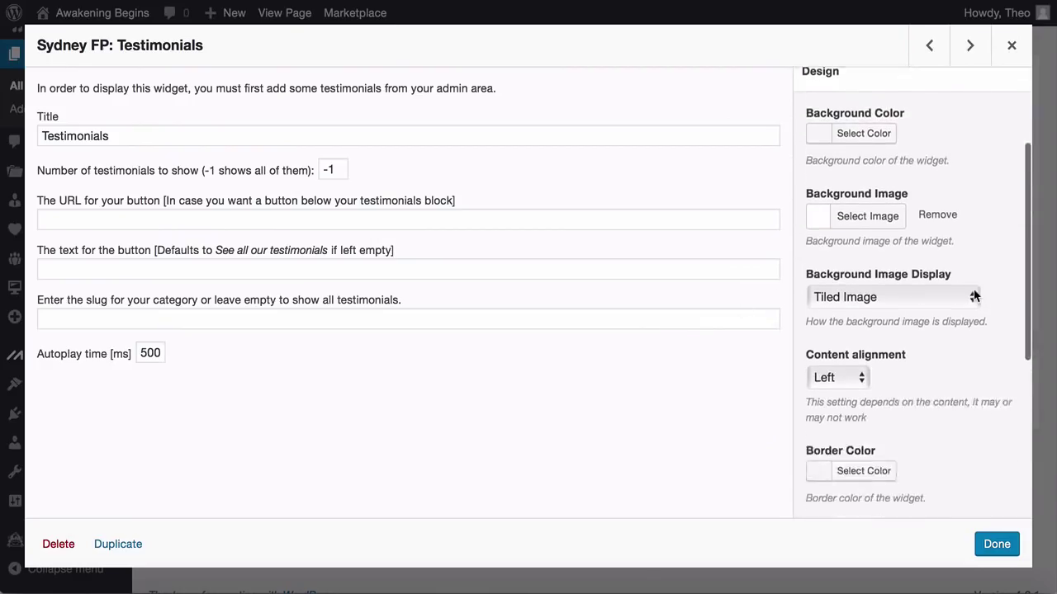
scroll(974, 295, down, 3)
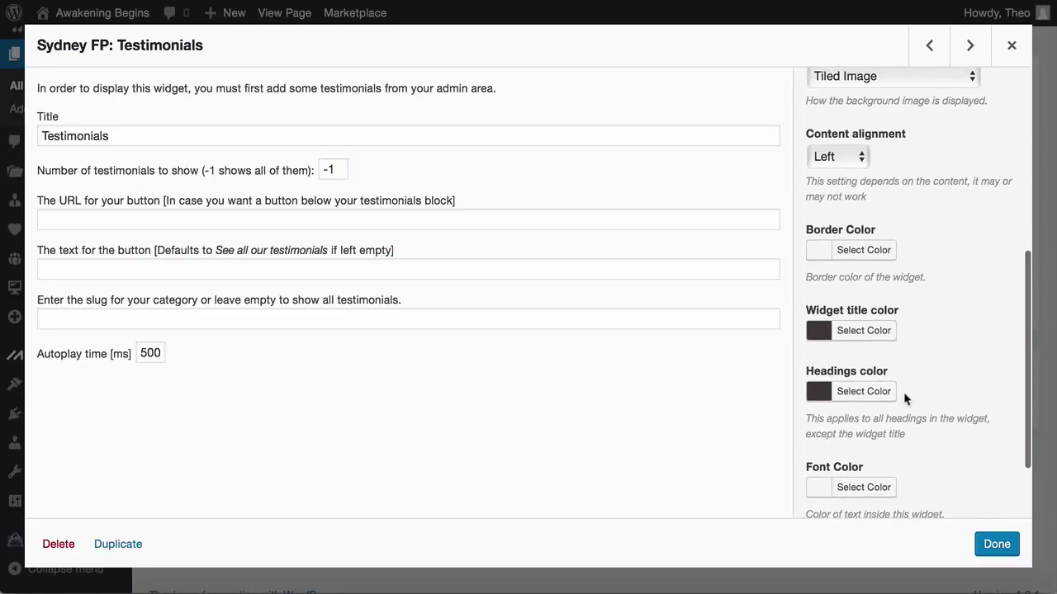
click(857, 394)
scroll(857, 400, down, 5)
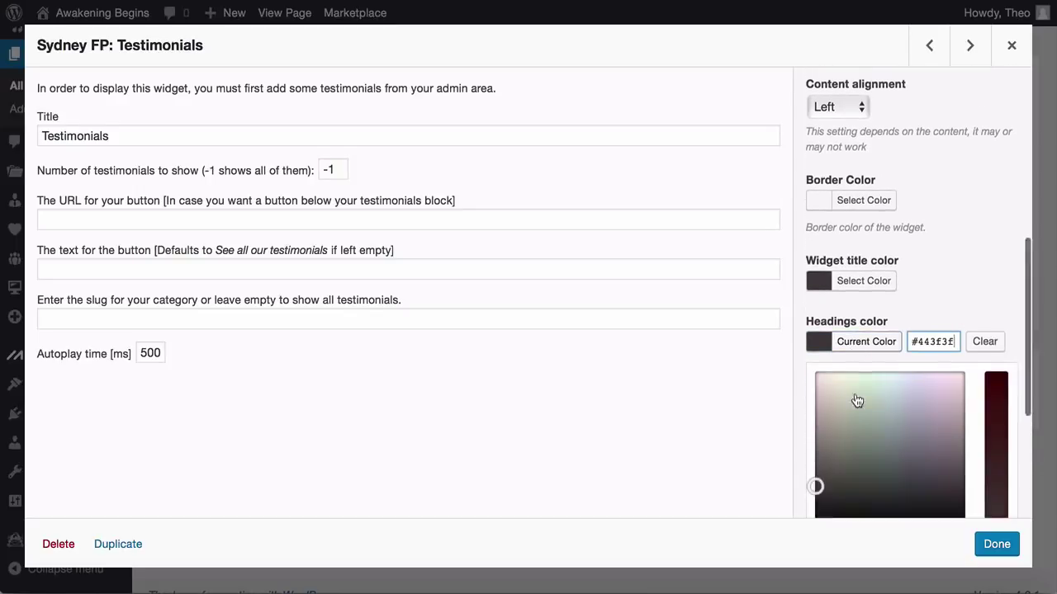
drag(819, 233, 813, 233)
drag(995, 388, 991, 485)
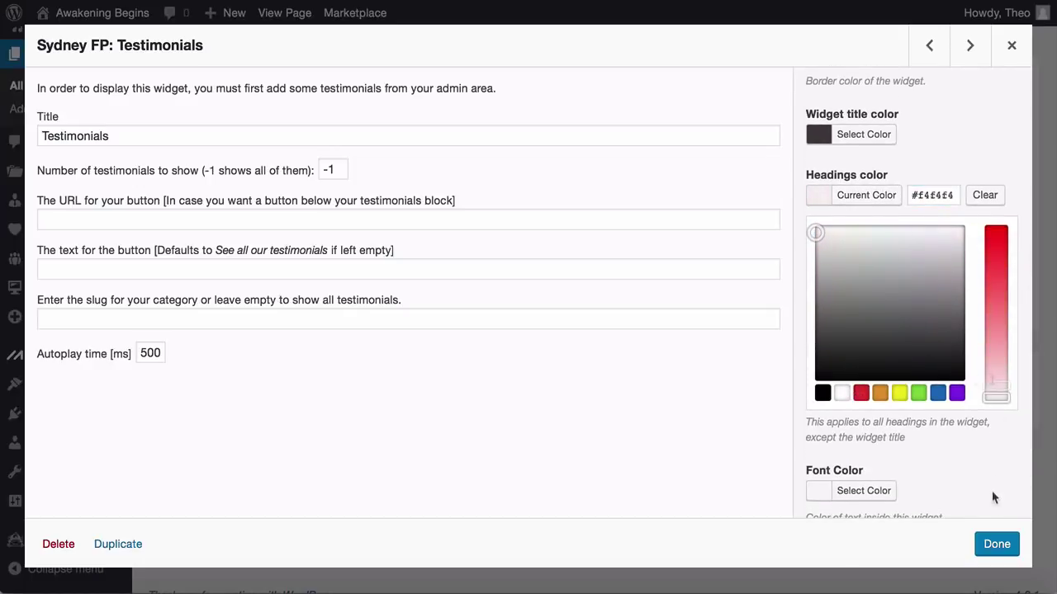
click(996, 545)
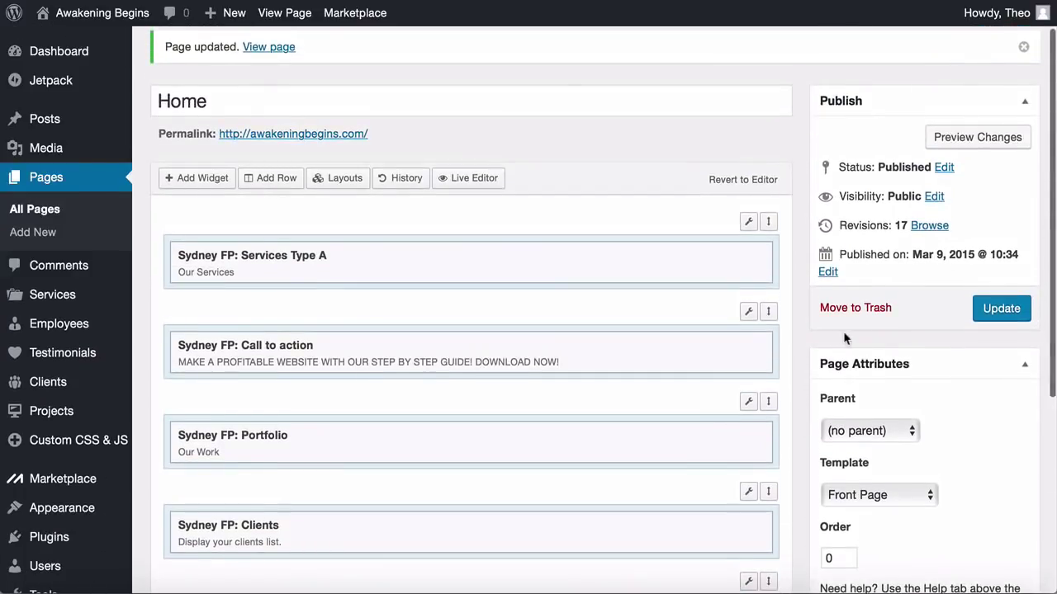
- Save the Home page changes and scroll down the live home page
click(1000, 319)
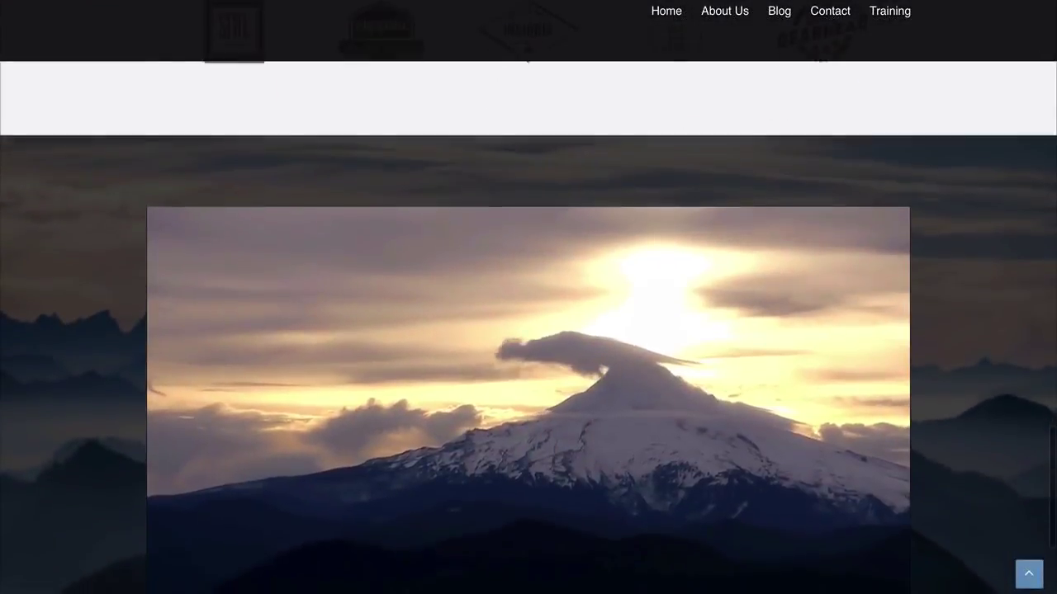
scroll(529, 330, down, 2)
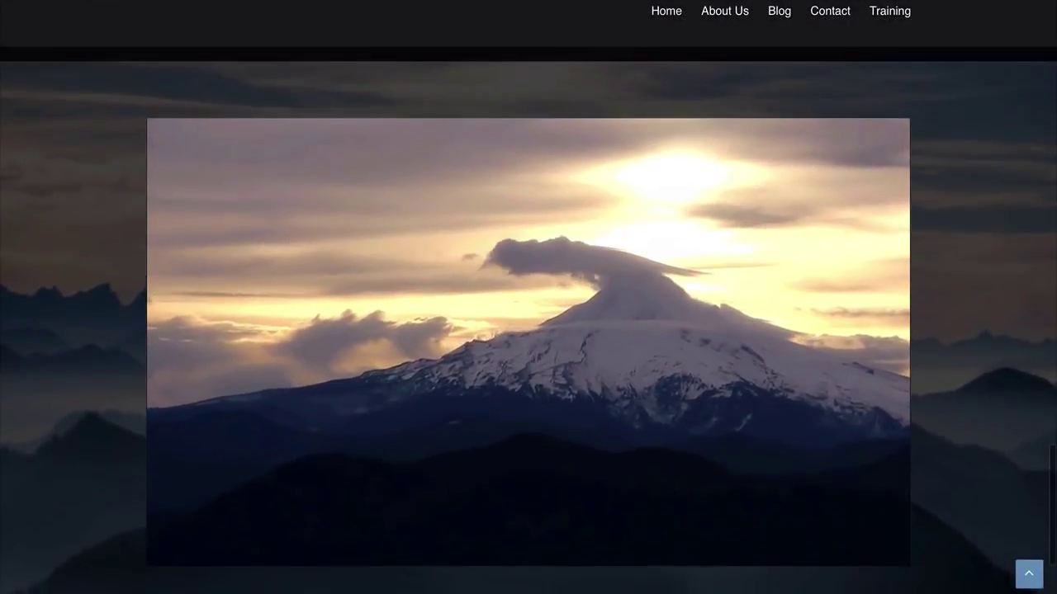
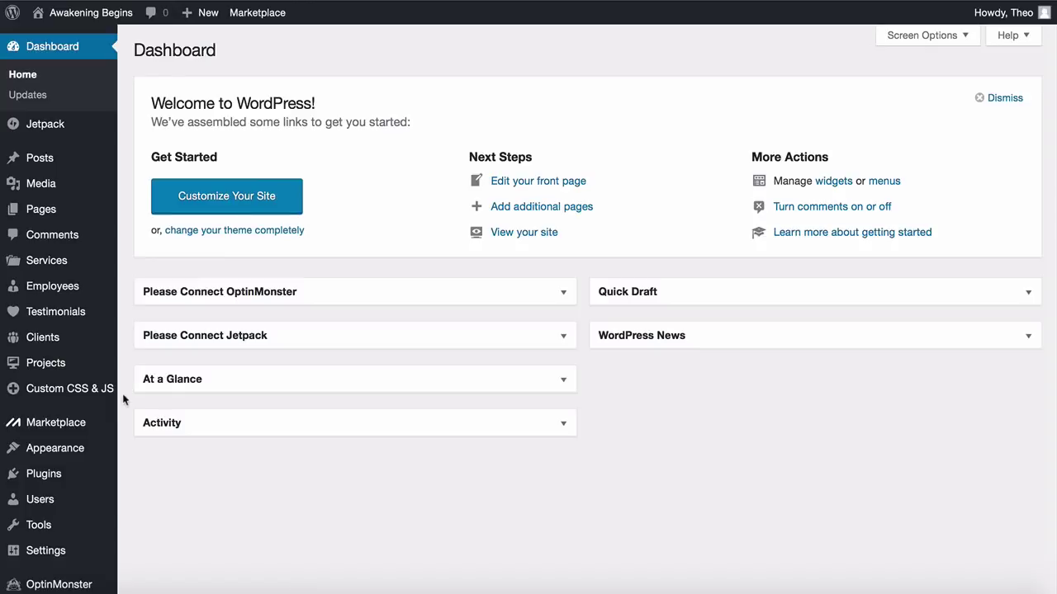
- Load Menu 1 in the Appearance > Menus editor
mouse_move(100, 454)
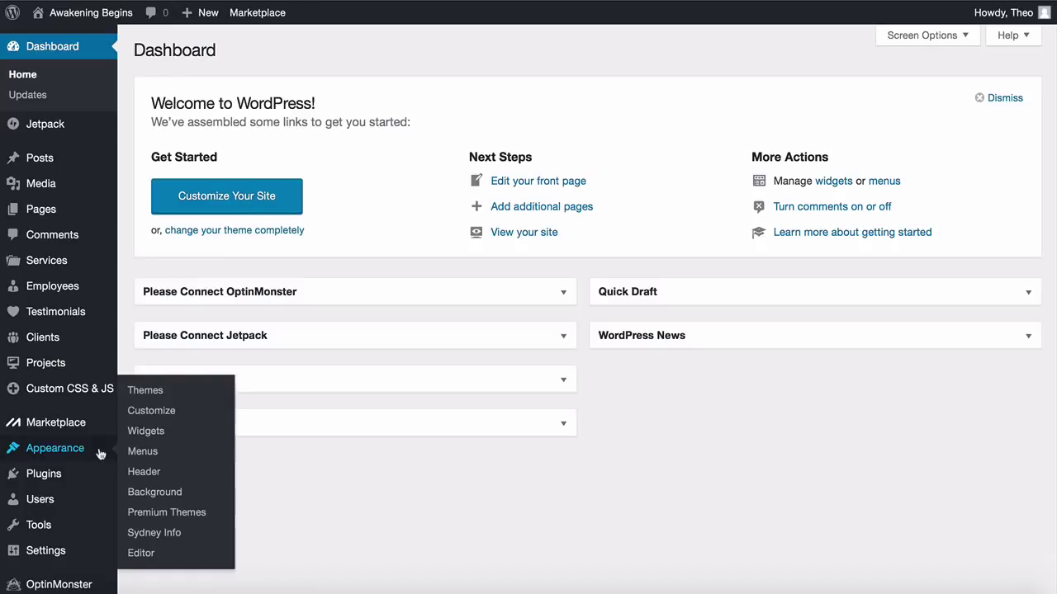
click(143, 451)
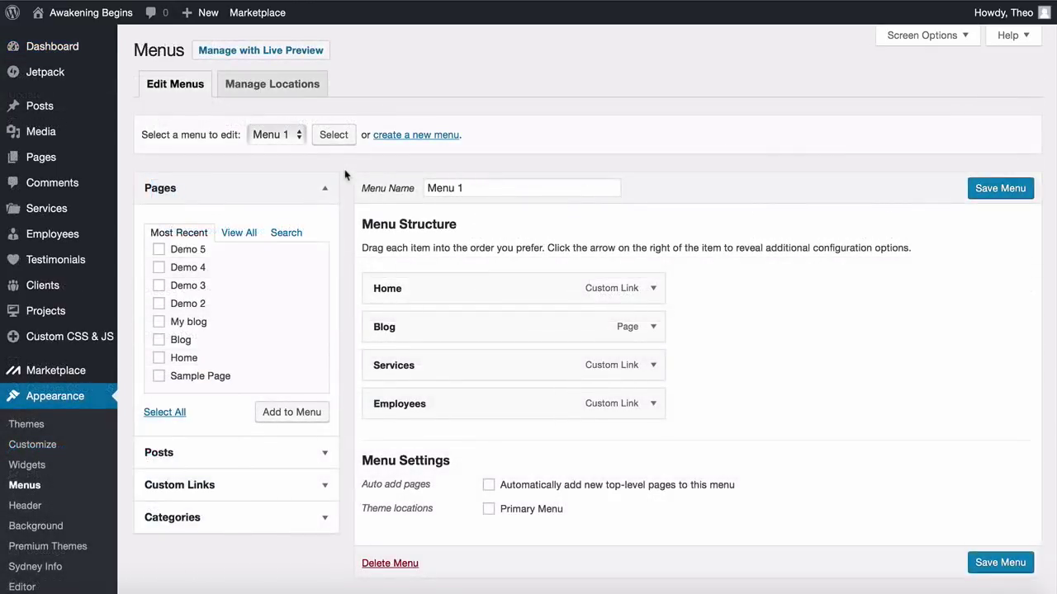
click(299, 143)
click(271, 137)
click(335, 139)
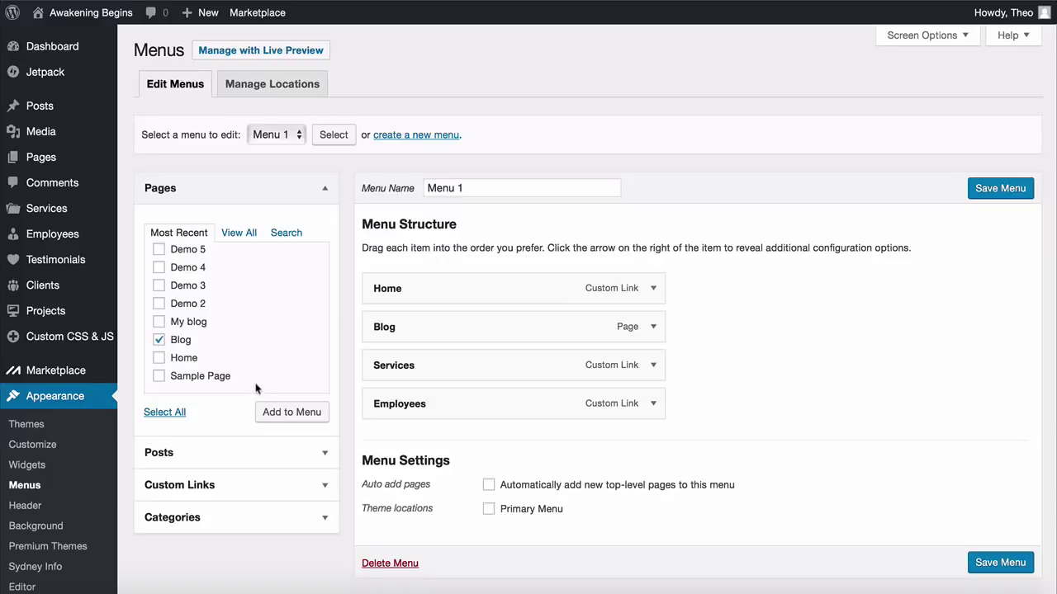
- Add the Blog page to Menu 1, then remove both Blog items
click(291, 414)
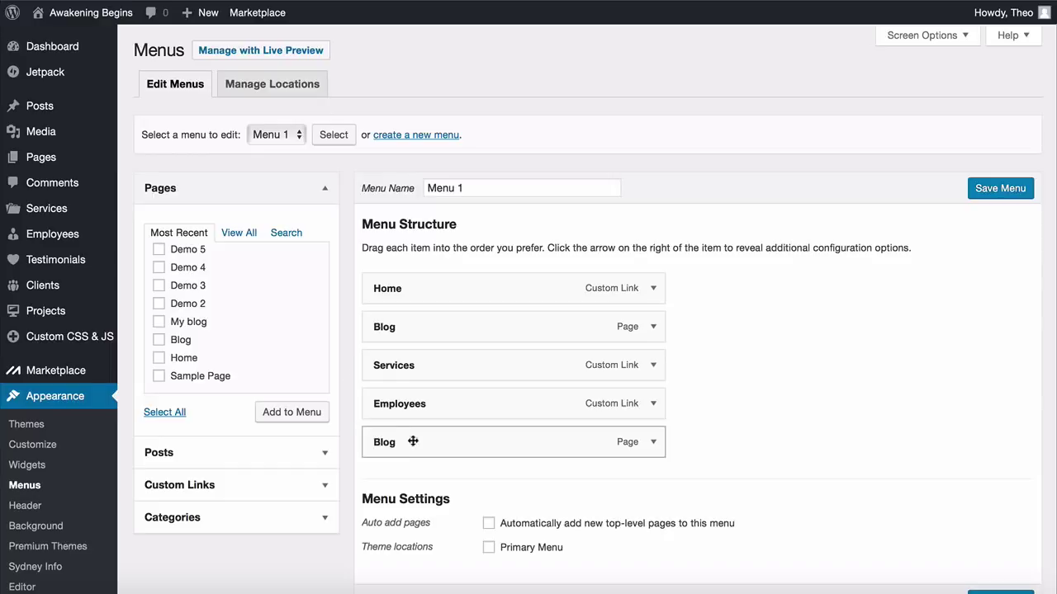
drag(471, 441, 472, 345)
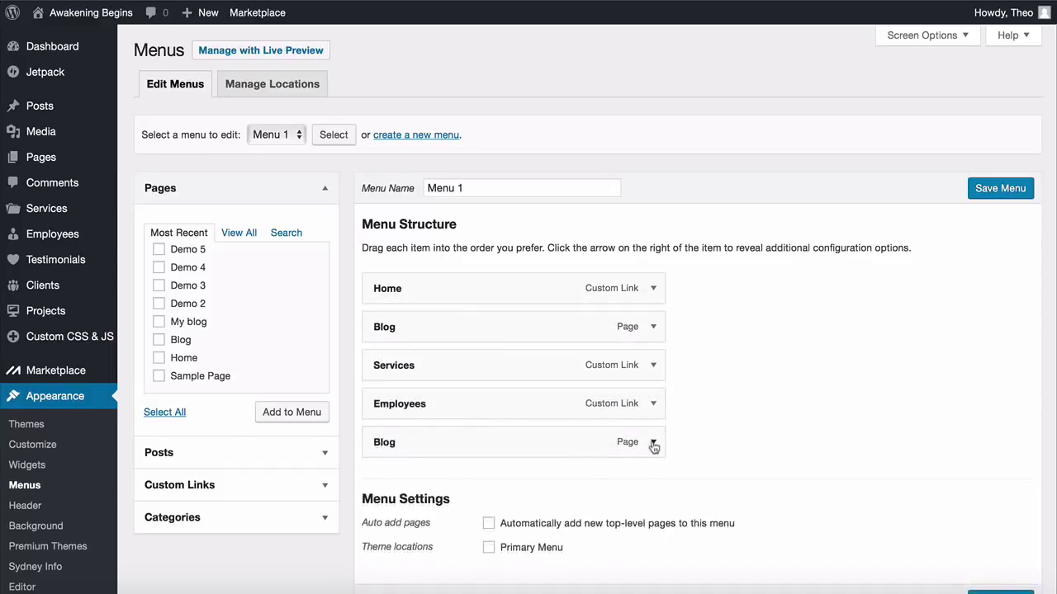
click(653, 442)
scroll(530, 464, down, 3)
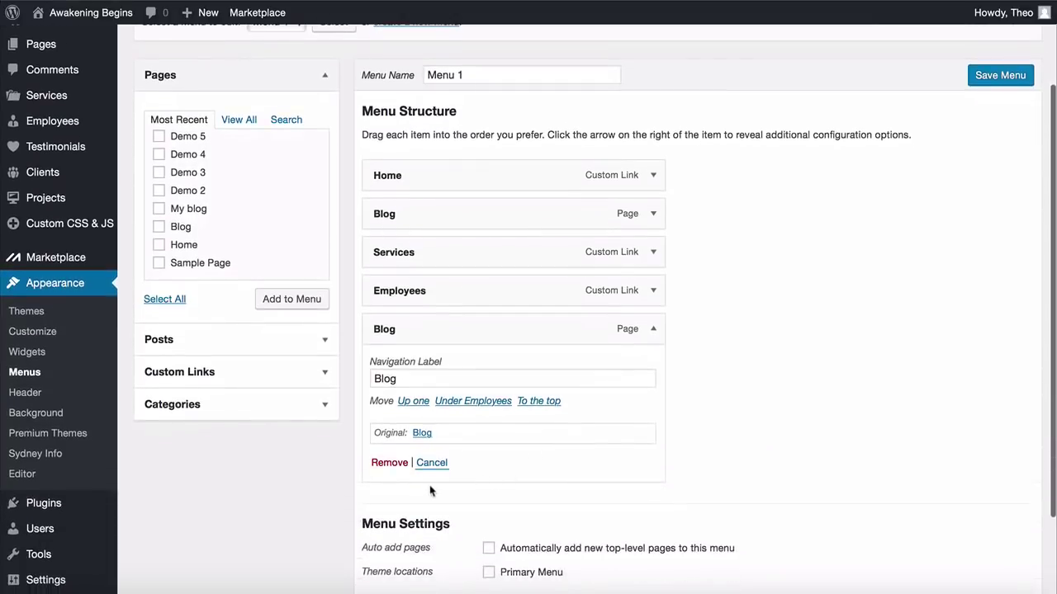
click(389, 463)
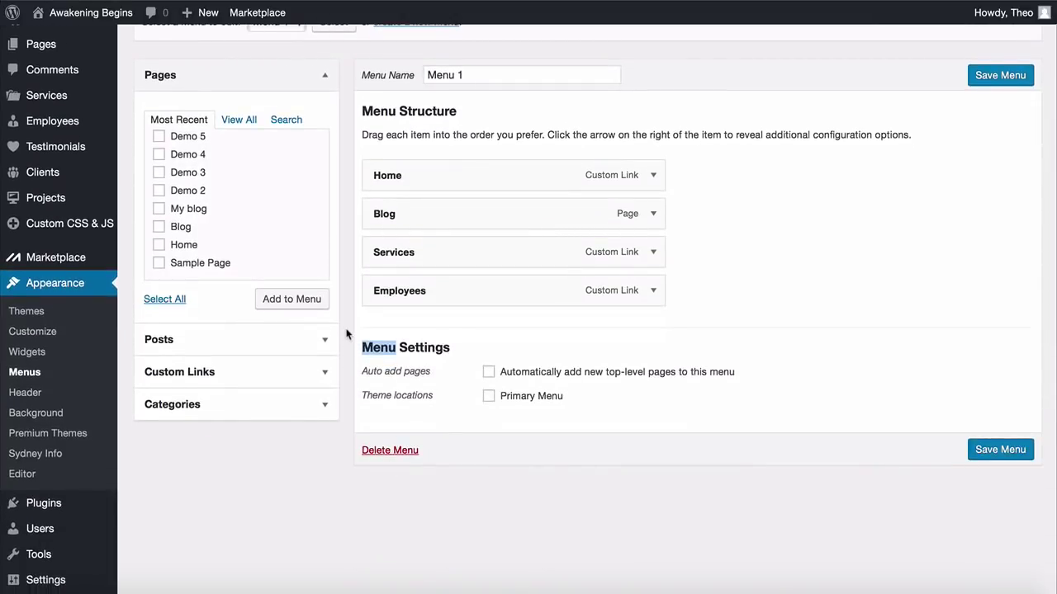
scroll(346, 361, up, 3)
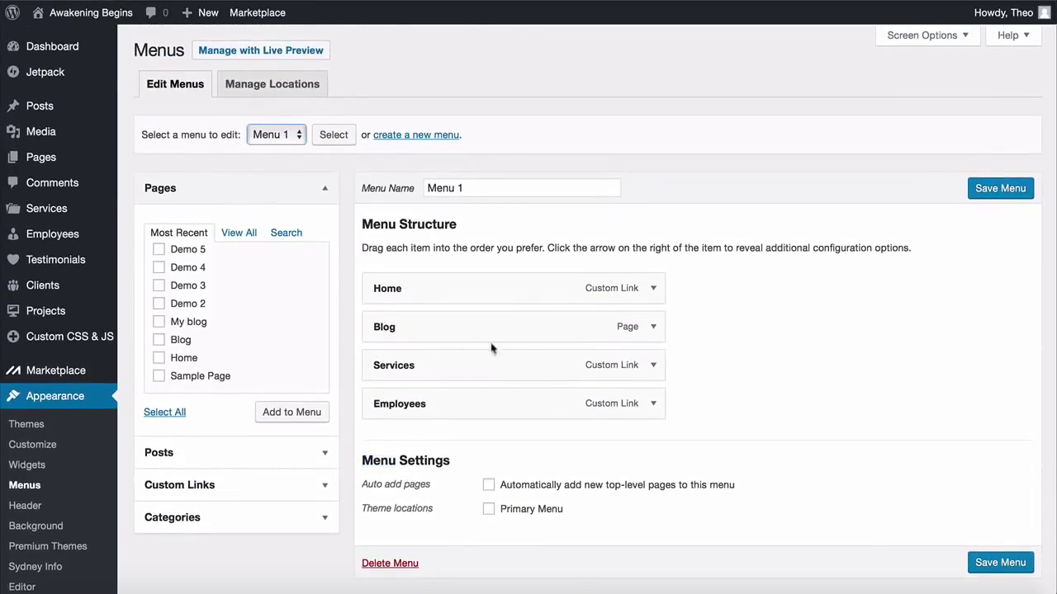
click(652, 329)
click(383, 461)
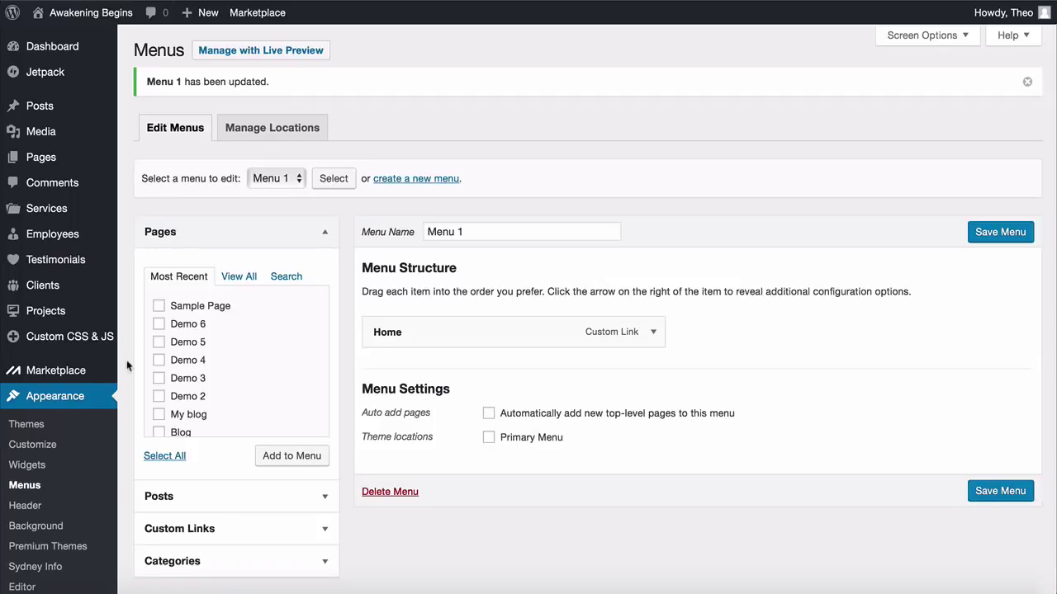
- In the Customizer, assign Menu 1 to the Primary Menu location
click(33, 448)
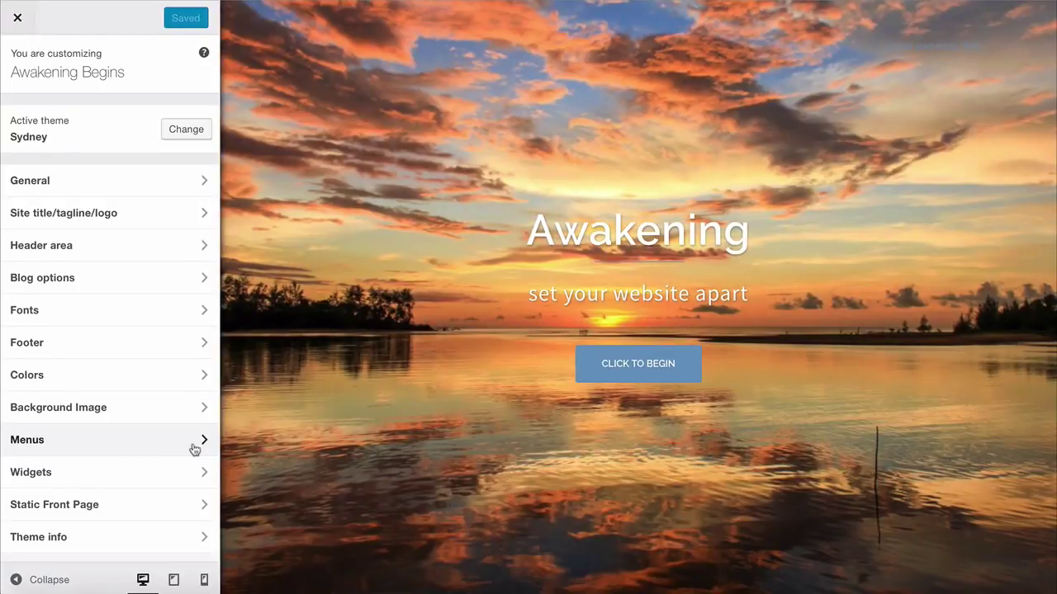
click(194, 448)
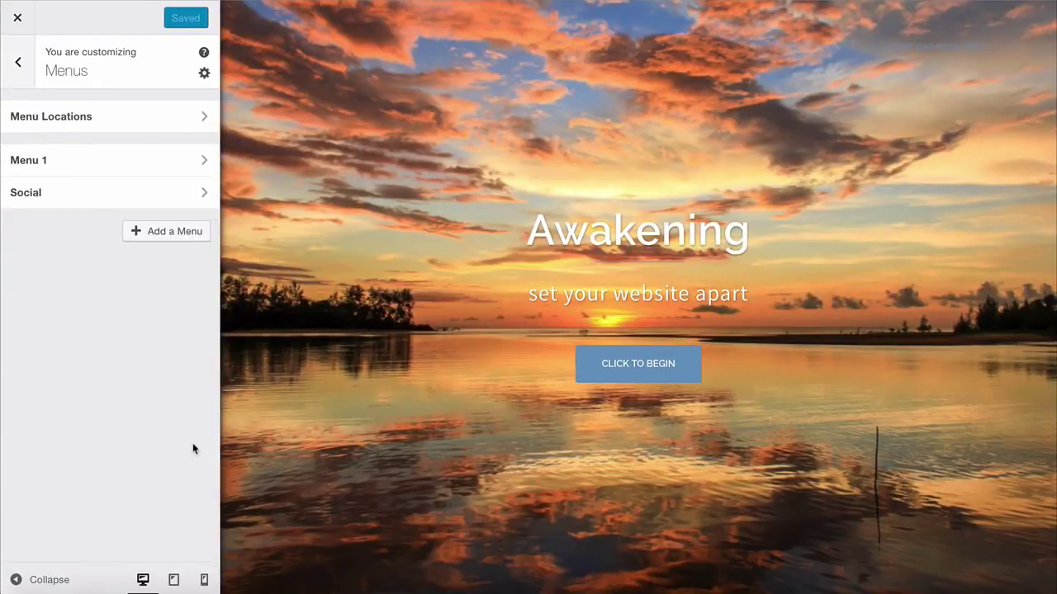
click(98, 171)
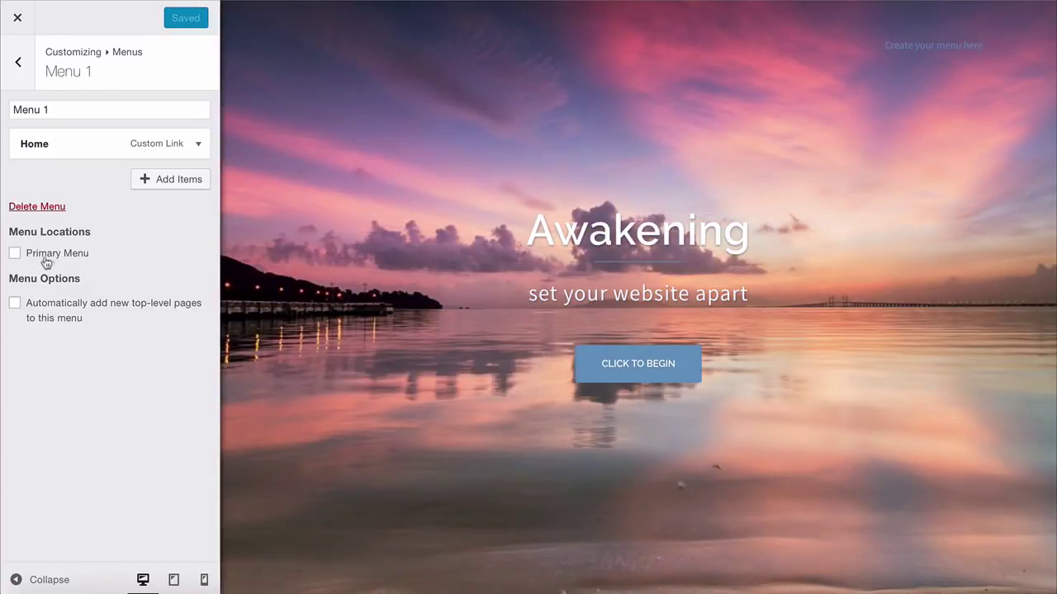
click(15, 254)
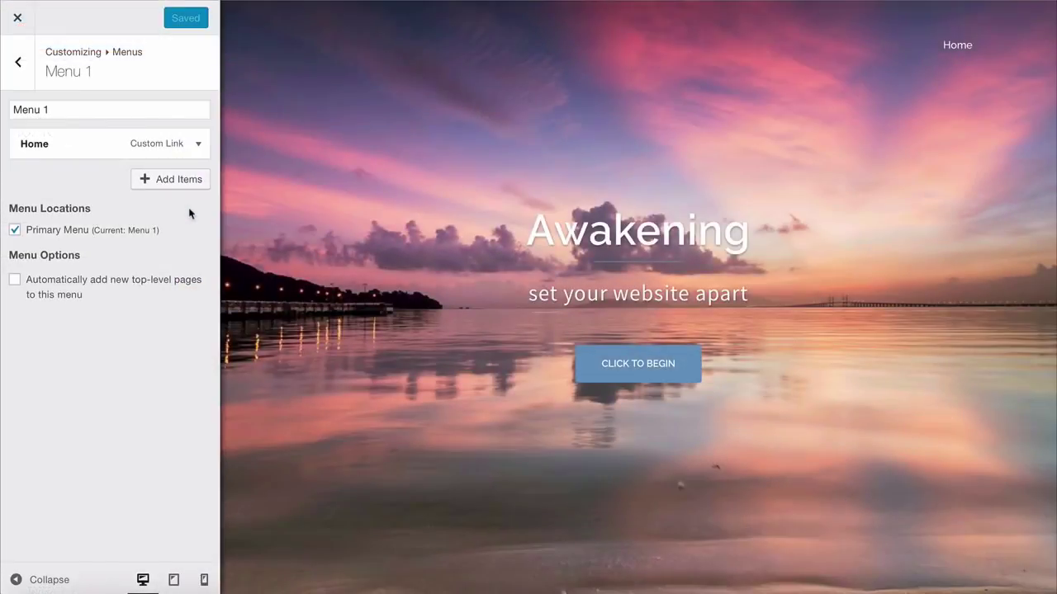
- Browse the Pages and Posts lists under Add Items for Menu 1
click(152, 187)
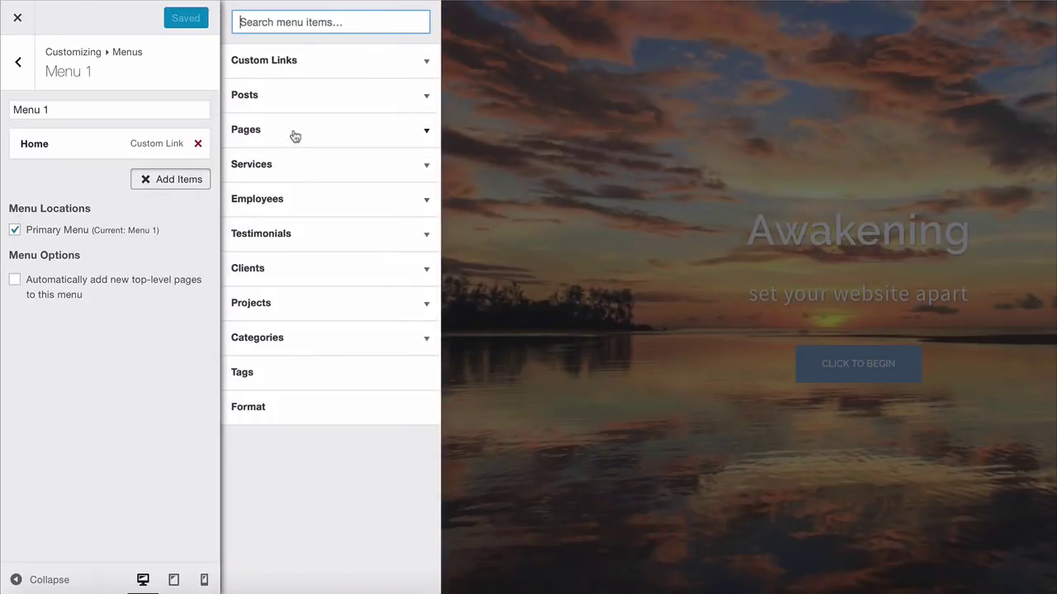
click(294, 132)
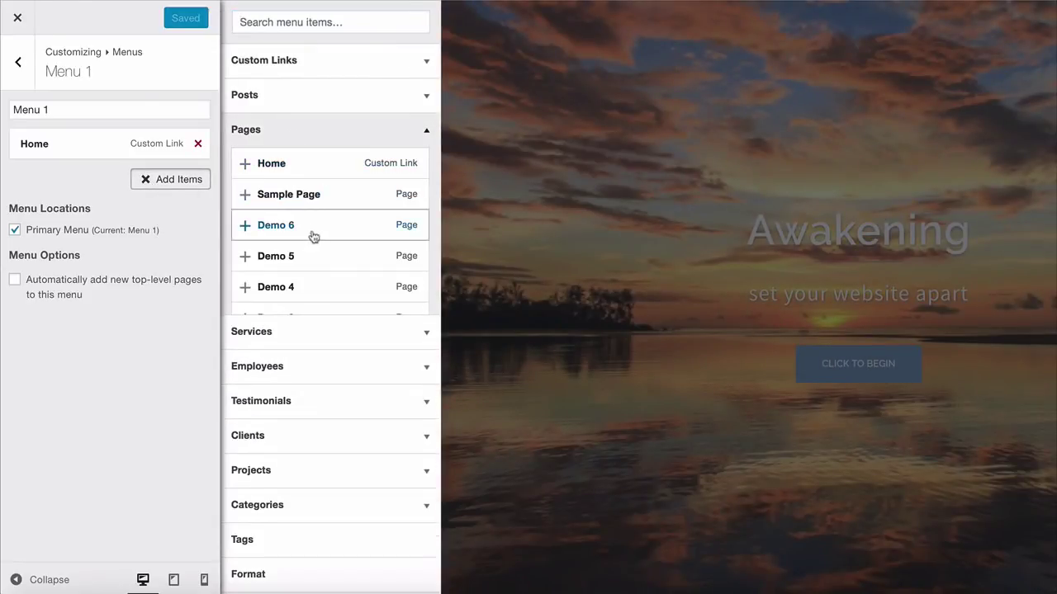
click(350, 128)
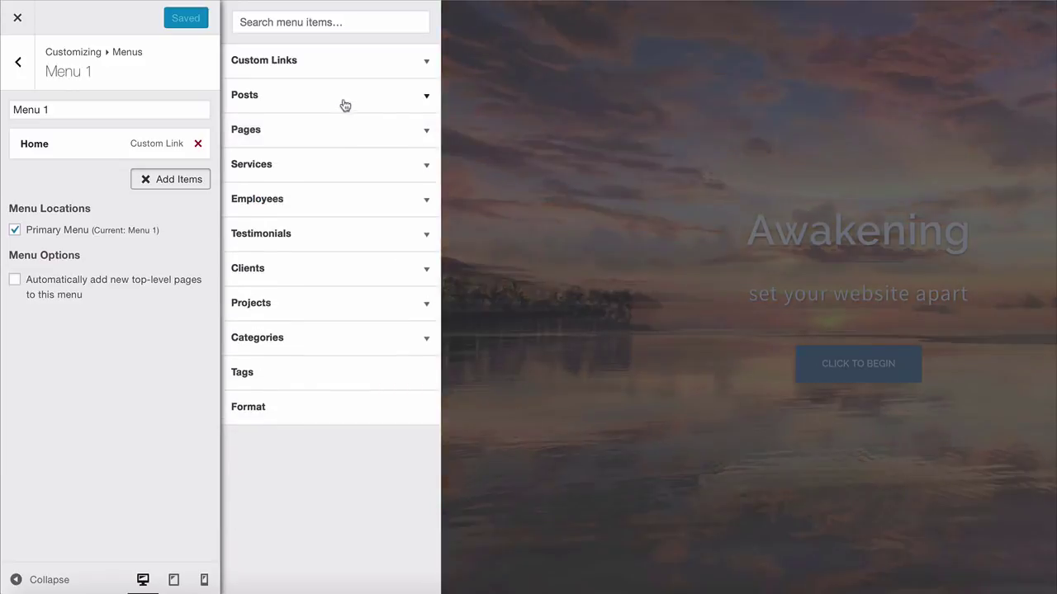
click(341, 98)
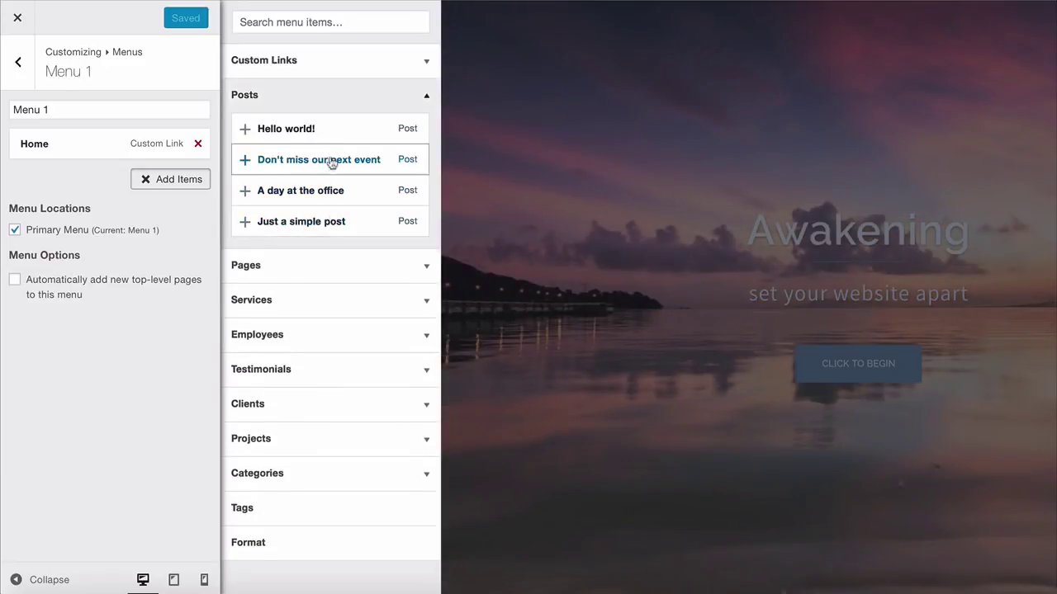
click(336, 100)
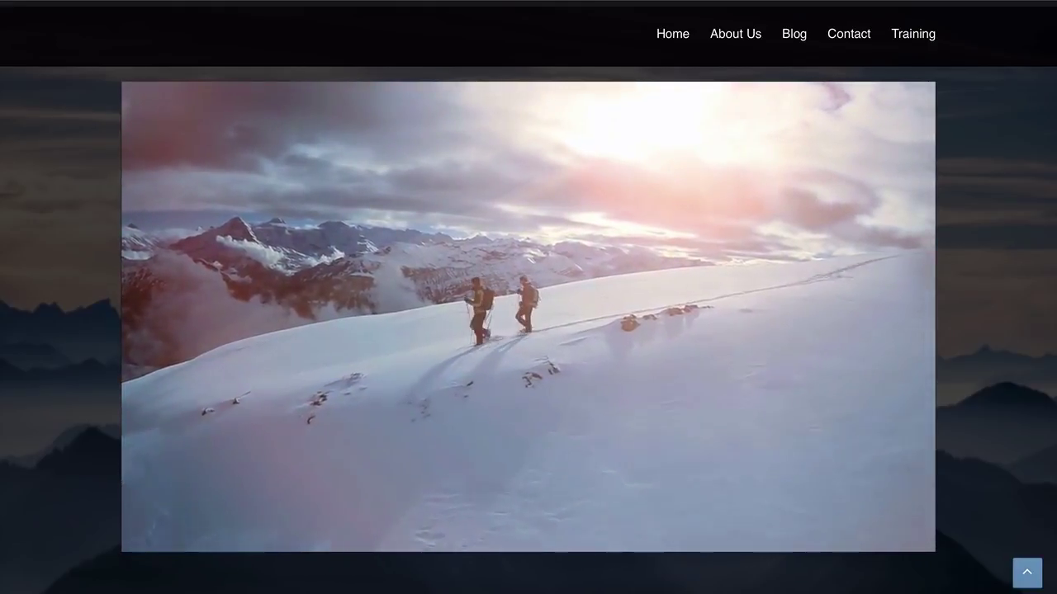
- Add a one-column row holding a Sydney: Video widget to the Home page layout
scroll(529, 305, down, 1)
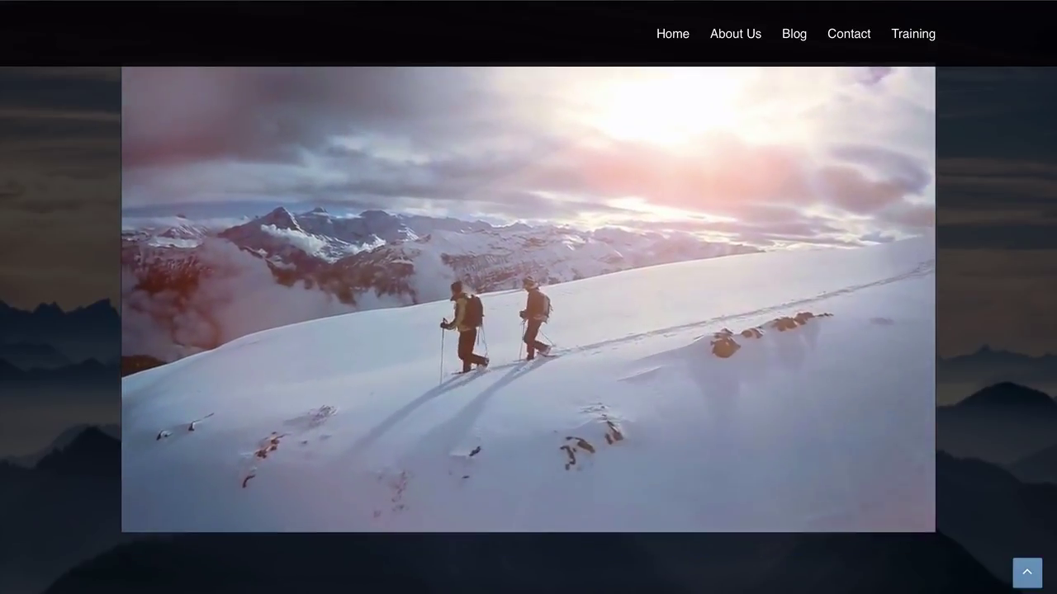
scroll(529, 313, up, 1)
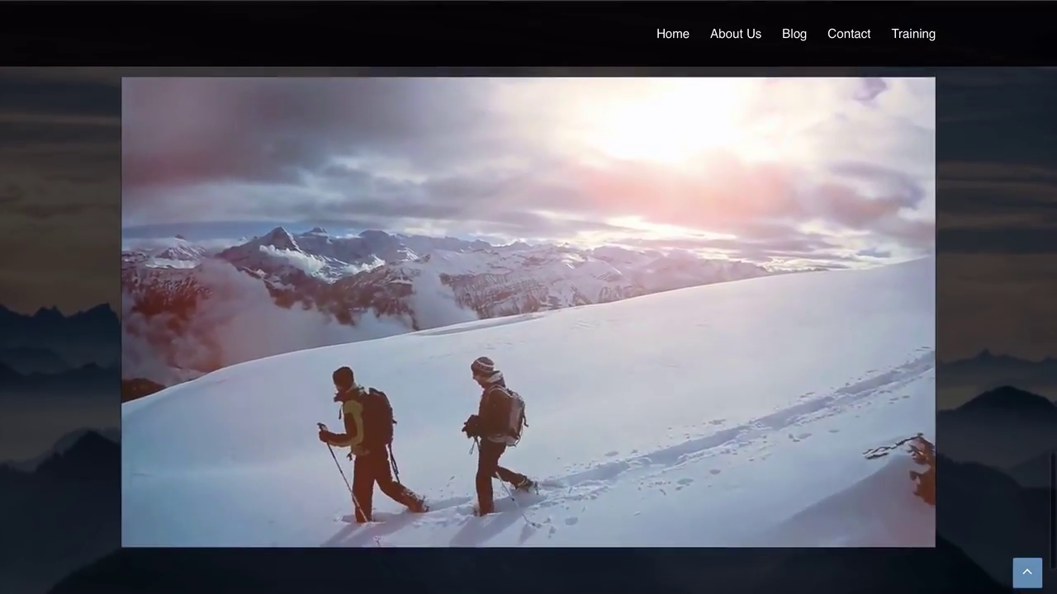
scroll(528, 322, up, 1)
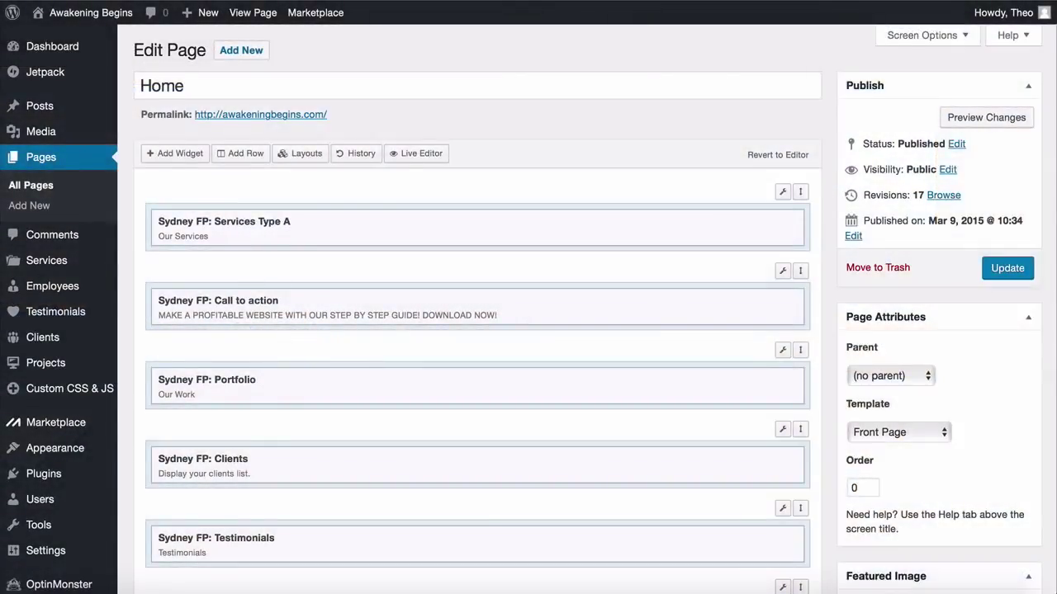
scroll(528, 330, down, 1)
scroll(493, 48, down, 3)
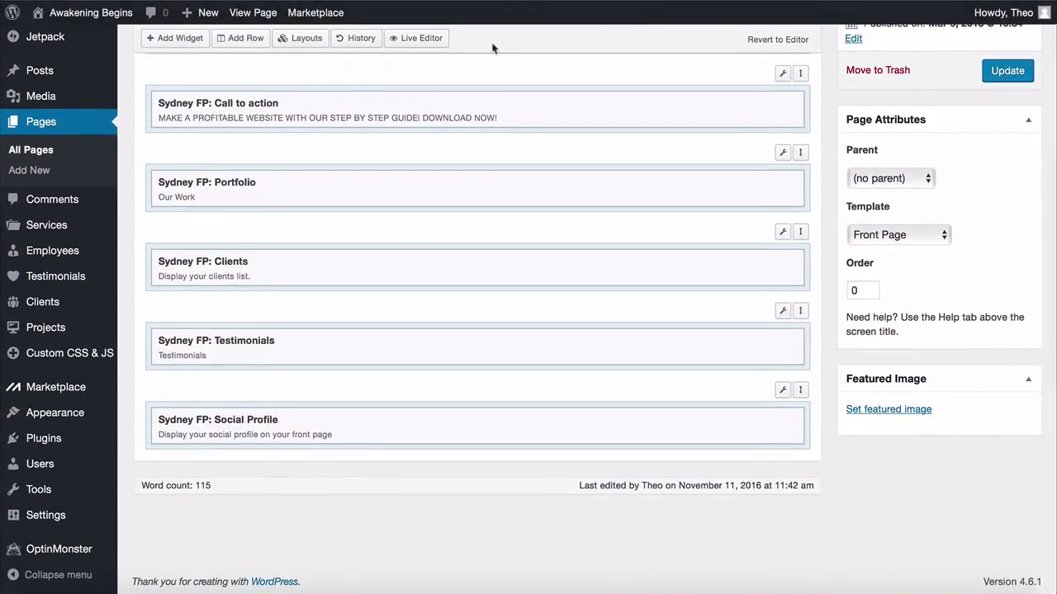
click(243, 42)
click(143, 87)
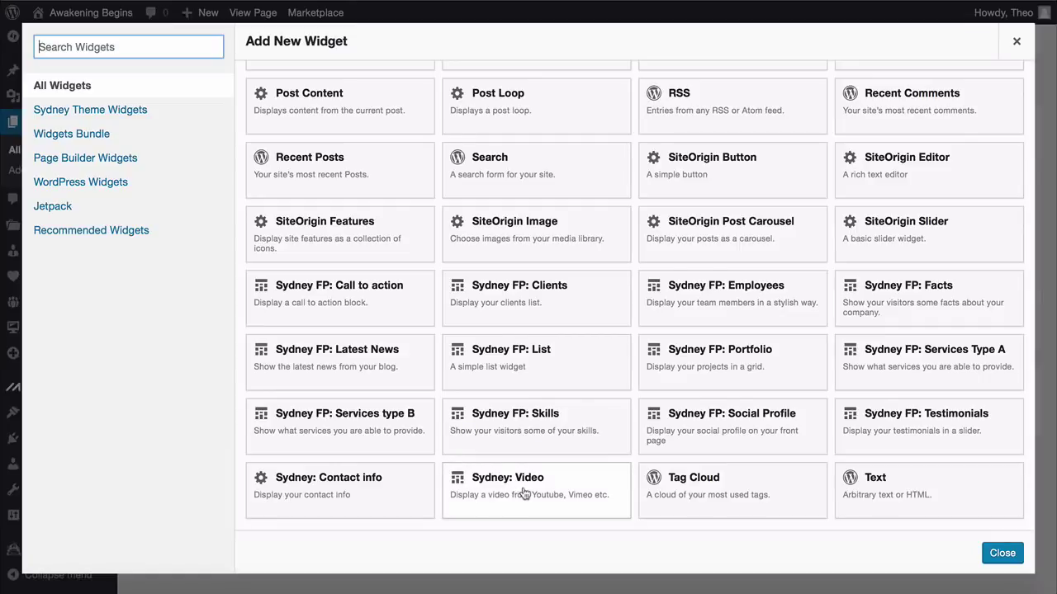
click(525, 493)
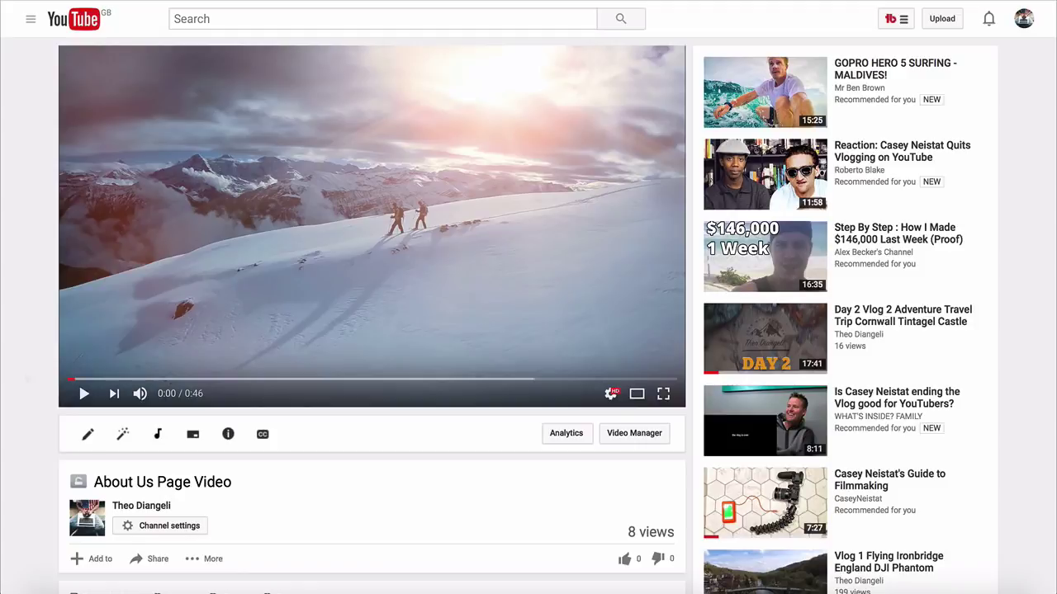
- Open the About Us Page Video's Share panel and select its youtu.be link
scroll(26, 379, down, 2)
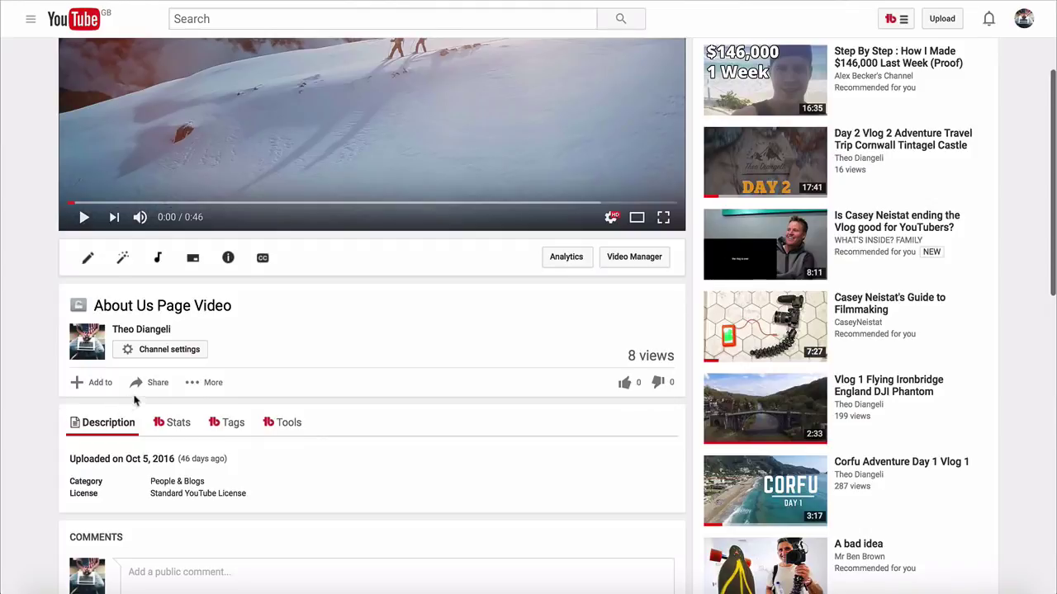
click(152, 387)
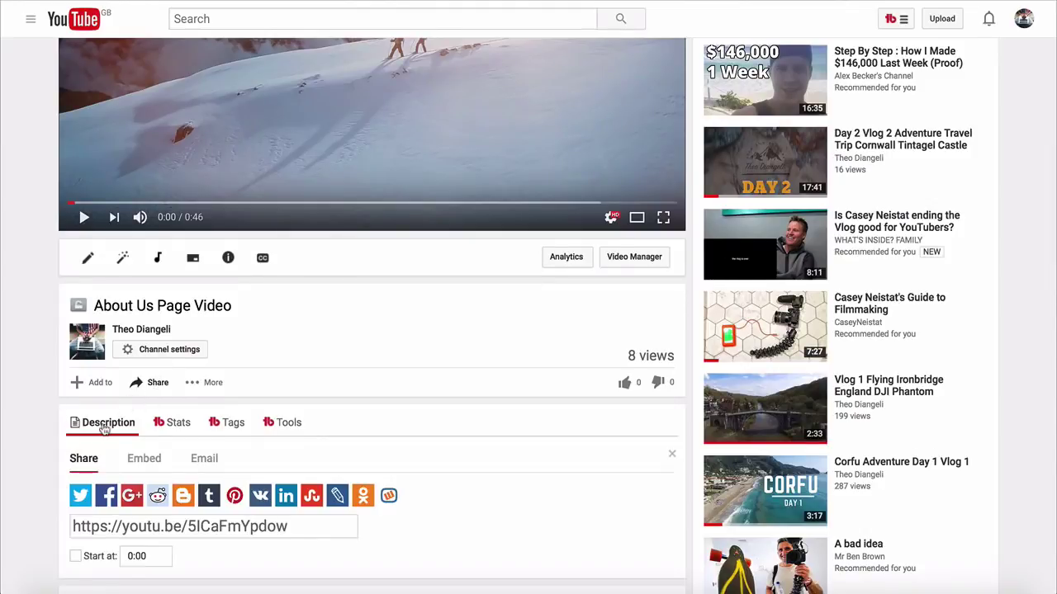
scroll(73, 529, down, 2)
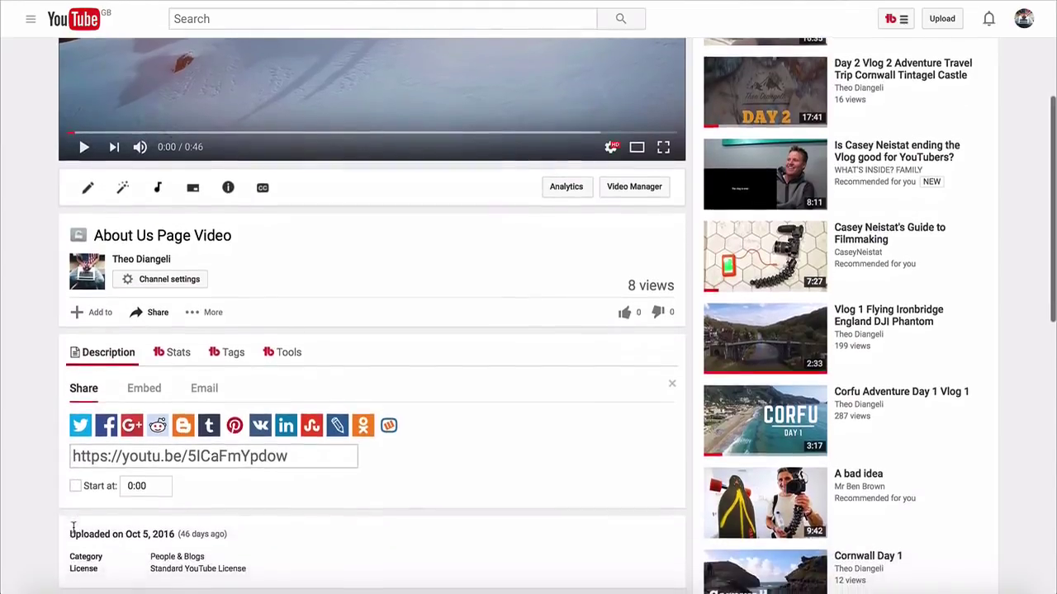
drag(72, 455, 287, 455)
key(ctrl+c)
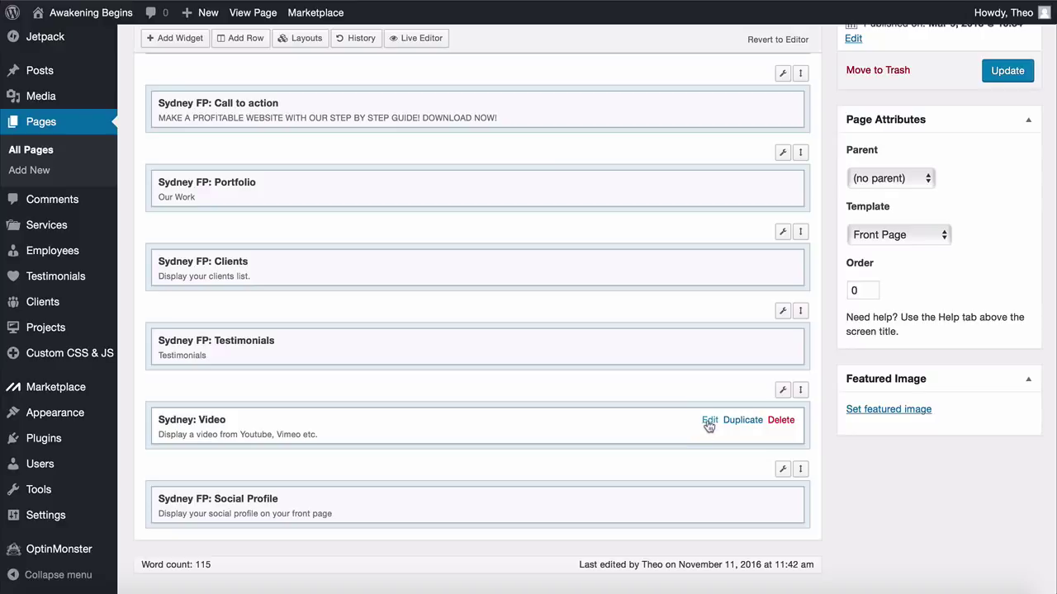
click(710, 421)
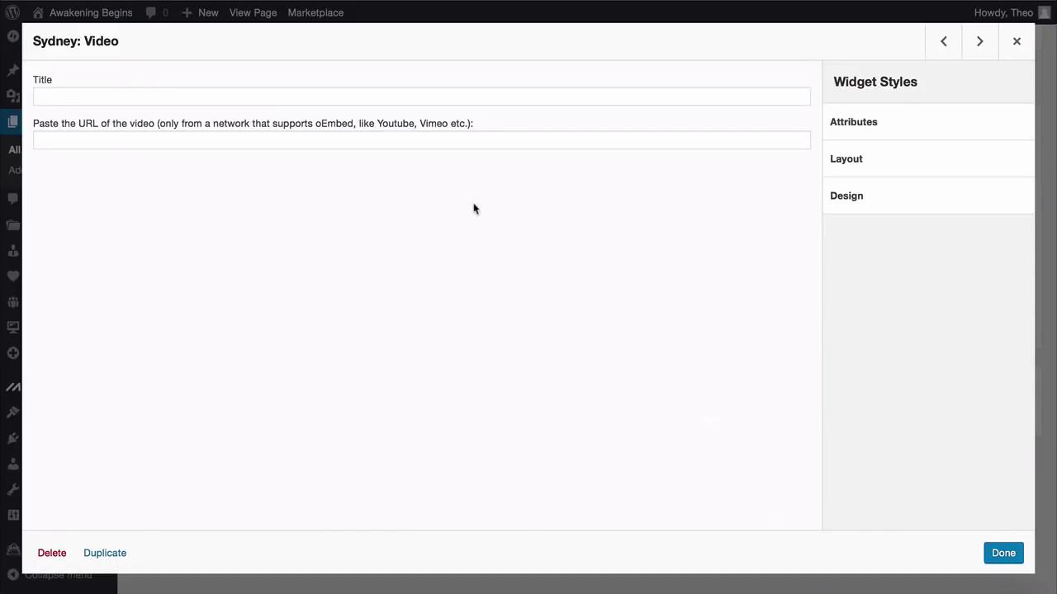
click(443, 143)
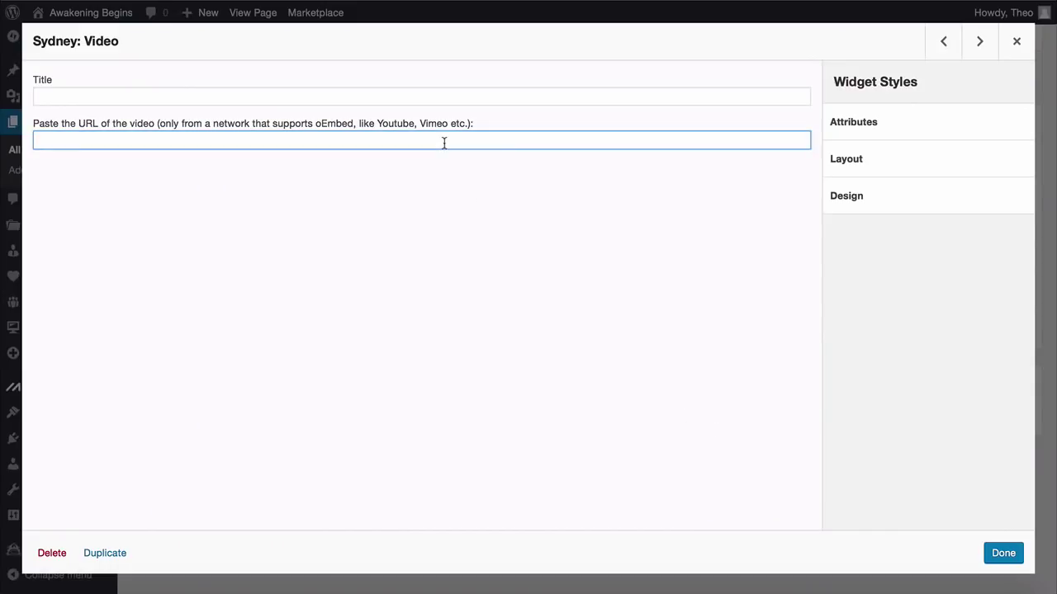
key(ctrl+v)
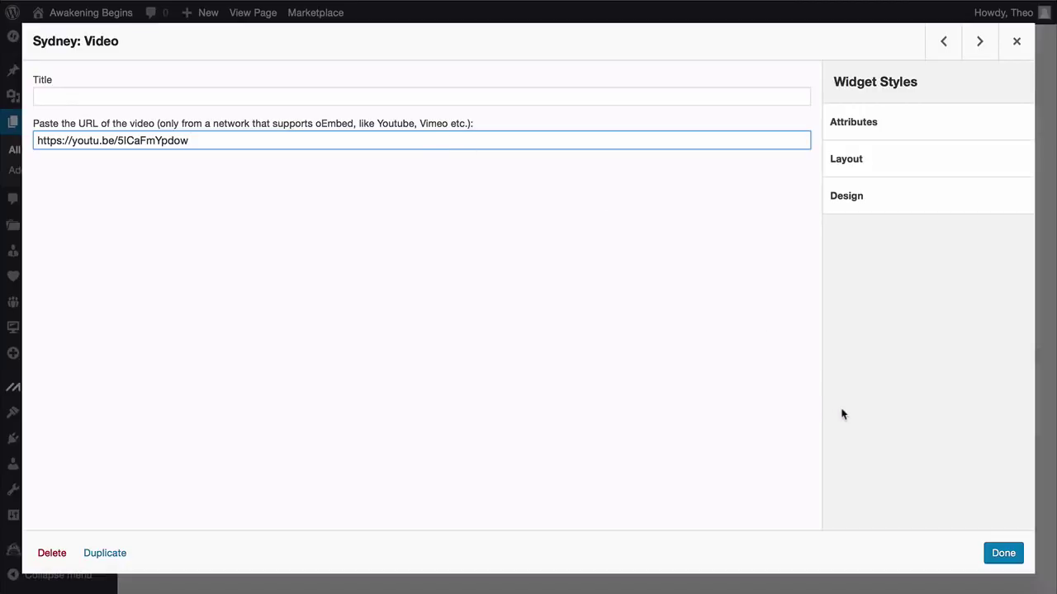
click(999, 551)
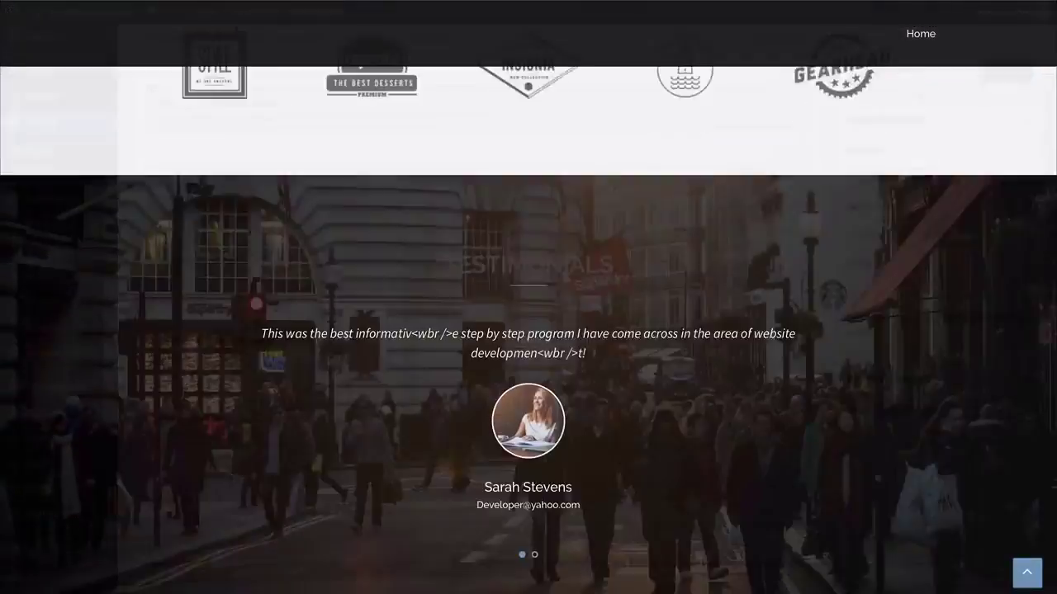
scroll(529, 297, down, 5)
scroll(529, 331, down, 5)
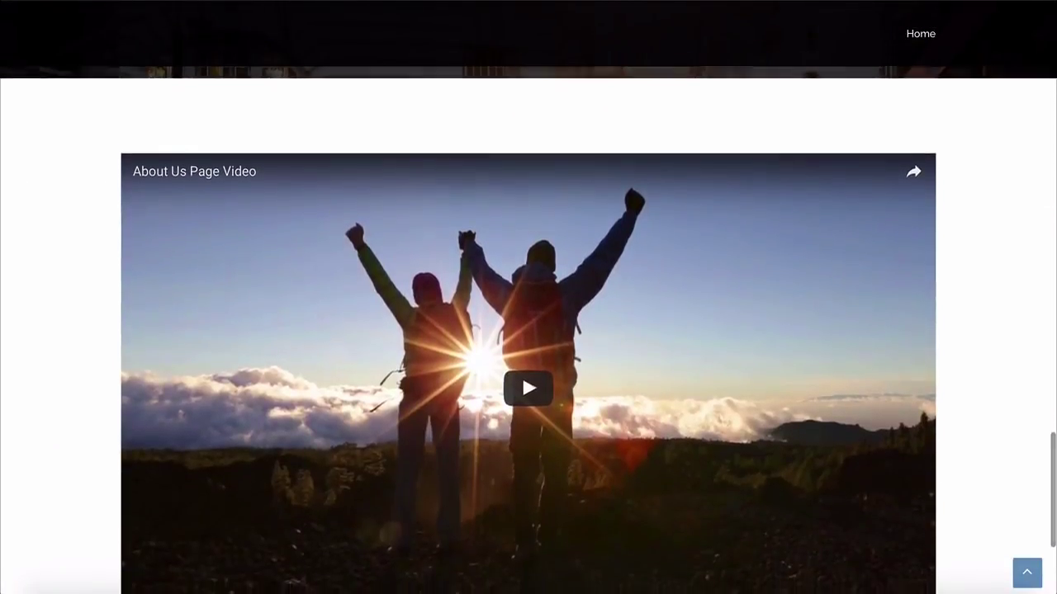
scroll(528, 330, down, 4)
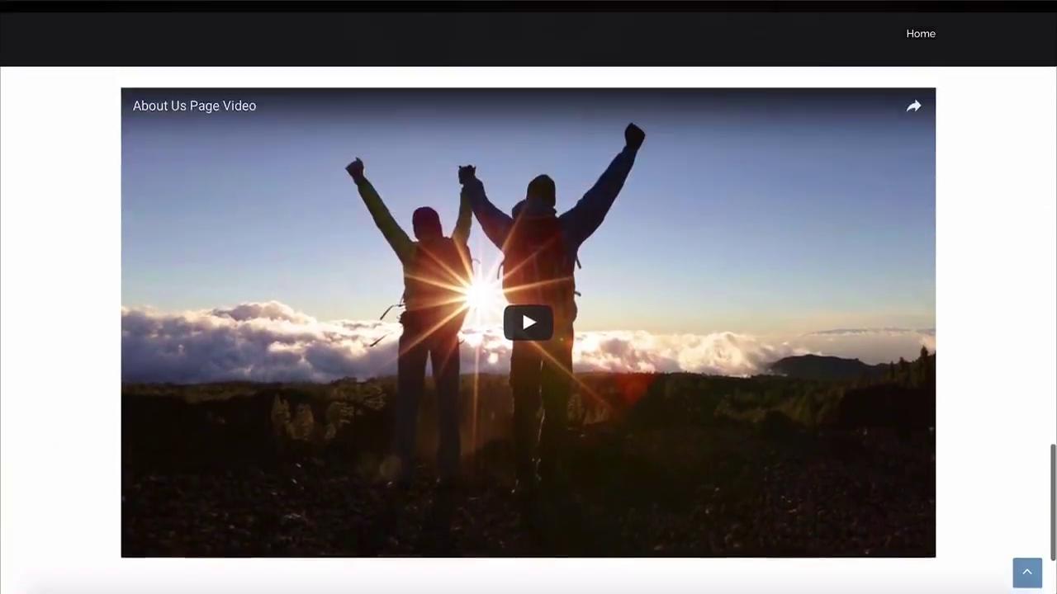
scroll(528, 330, up, 2)
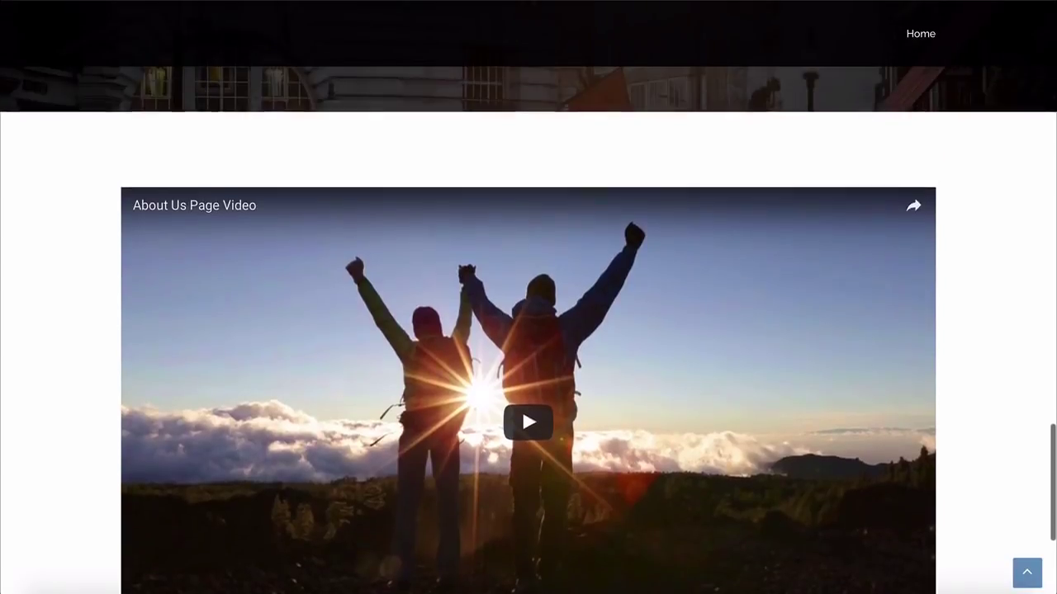
scroll(528, 331, down, 1)
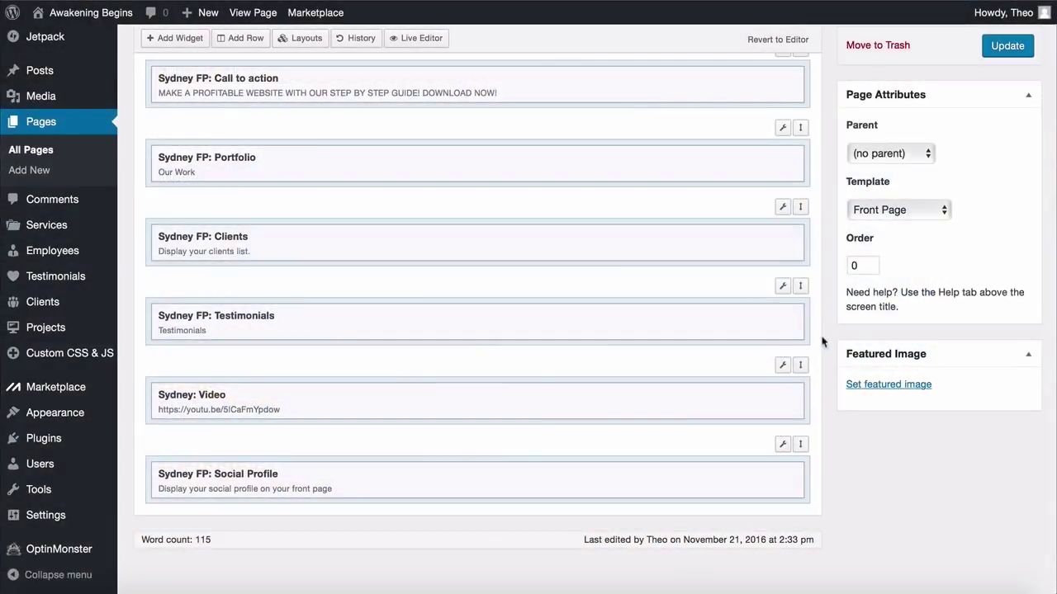
- Set Business-SEO.png as the Video row's background image
mouse_move(781, 368)
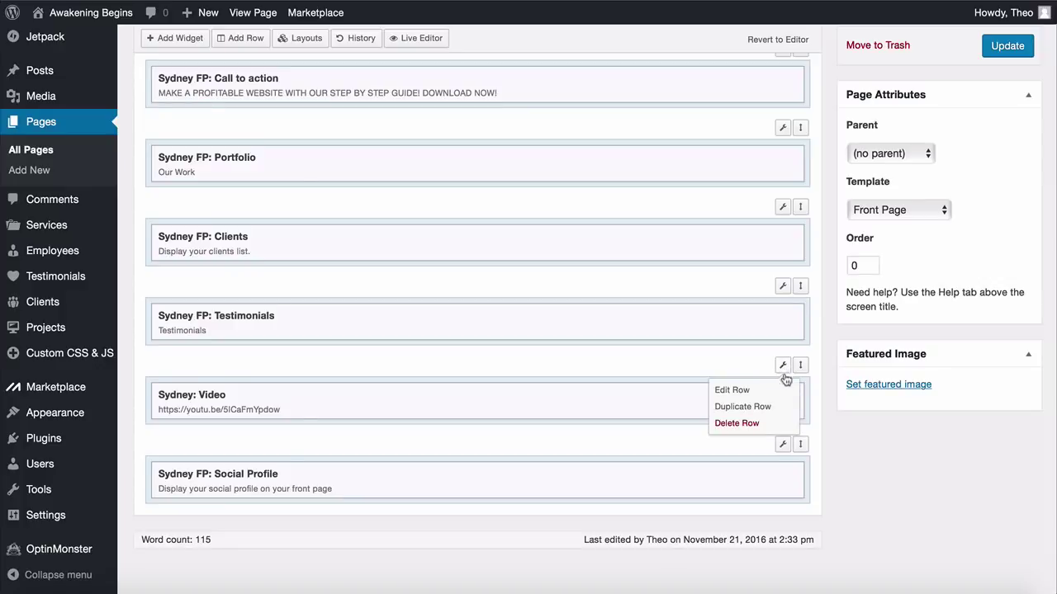
click(745, 393)
click(879, 201)
scroll(991, 285, down, 4)
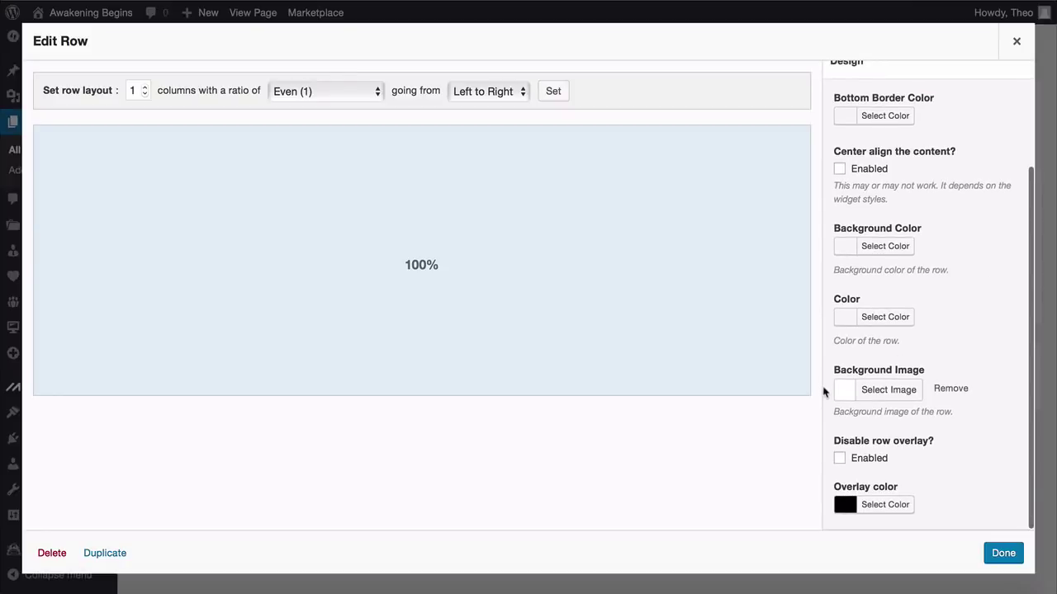
click(885, 395)
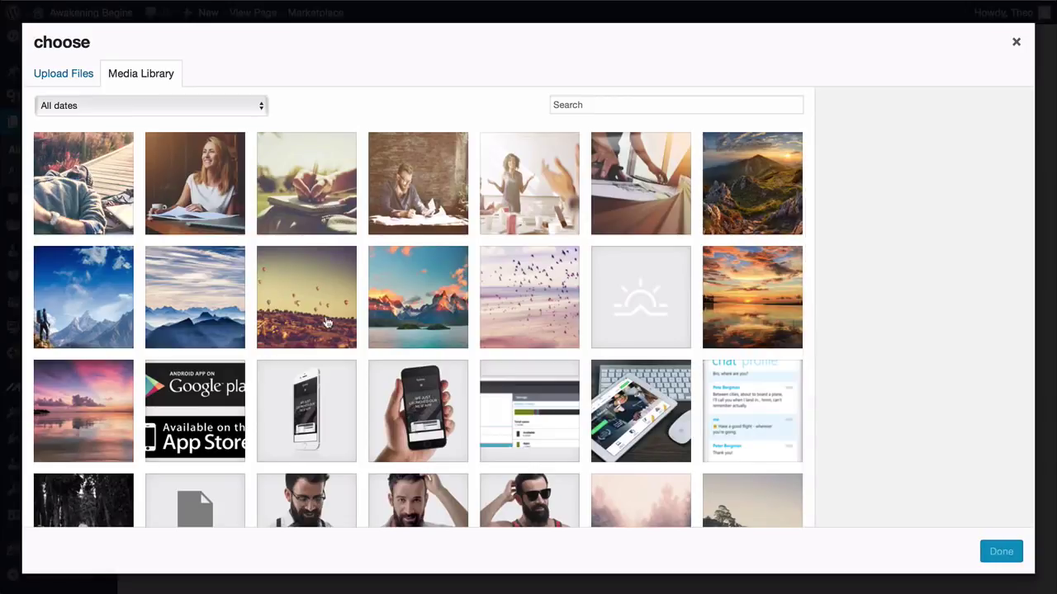
click(228, 322)
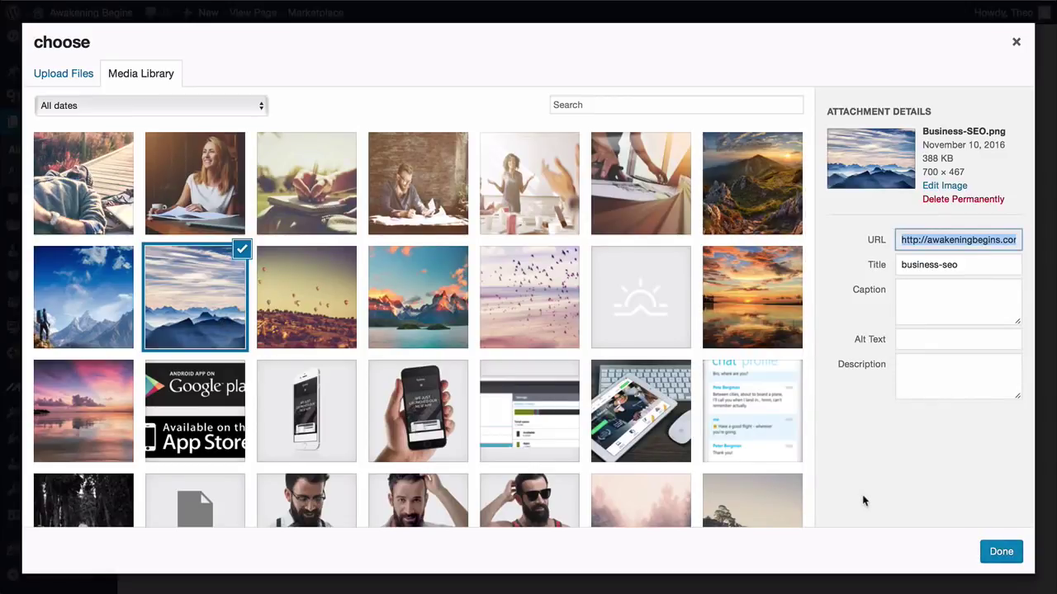
click(1001, 551)
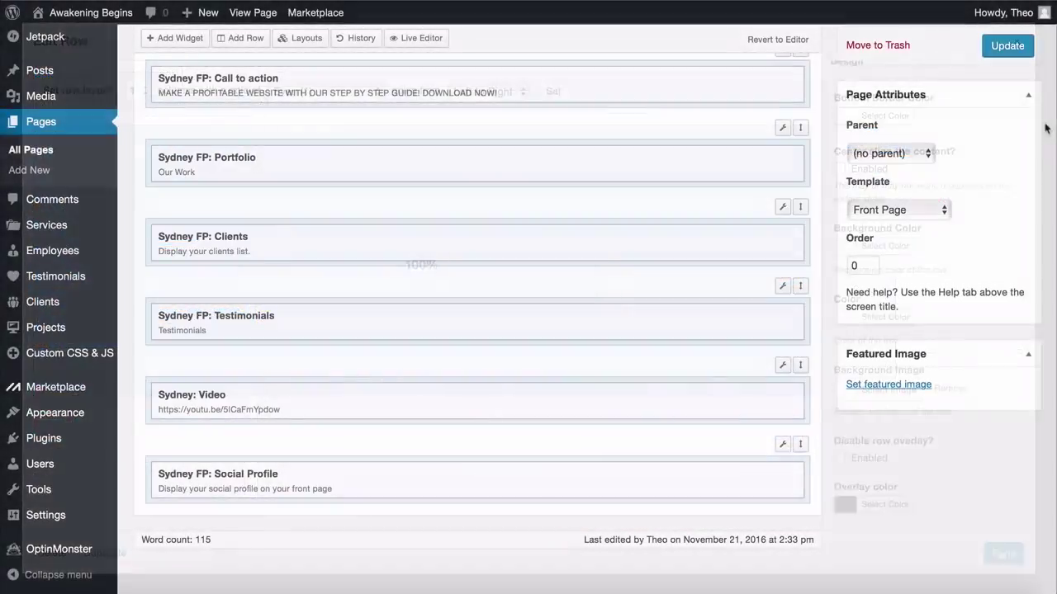
- Update the page and check the mountain background on the live site
click(1007, 49)
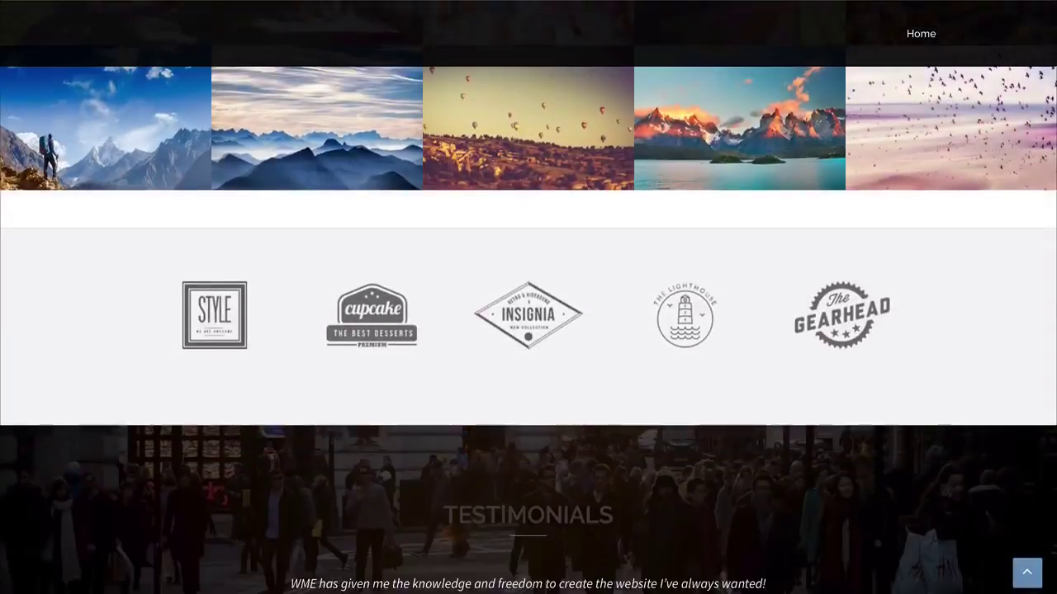
scroll(528, 297, down, 5)
scroll(529, 331, down, 5)
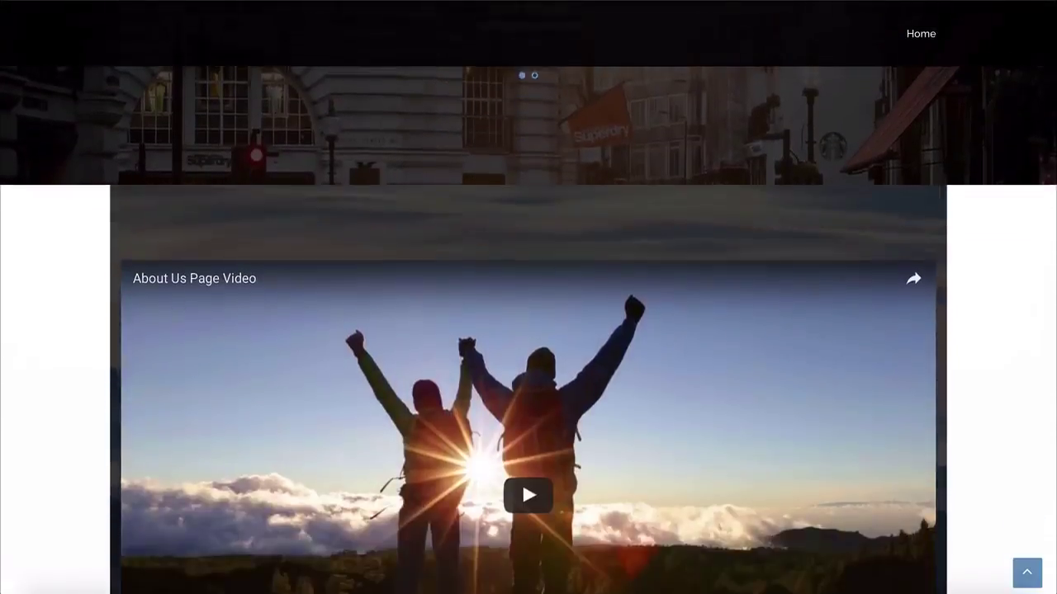
scroll(529, 330, down, 3)
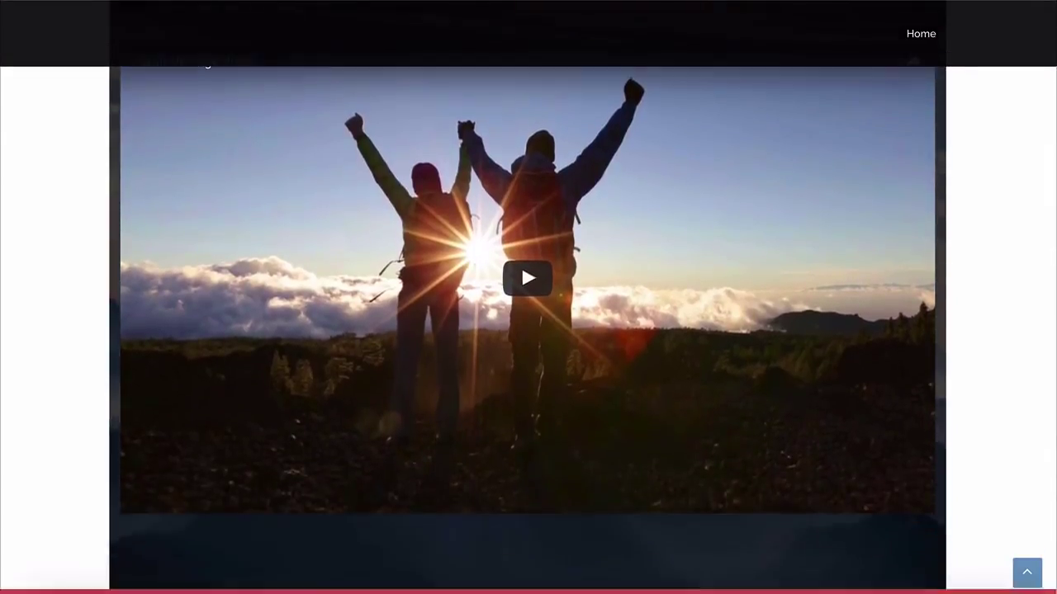
- Change the Video row's Row Layout to Full Width
scroll(528, 298, up, 3)
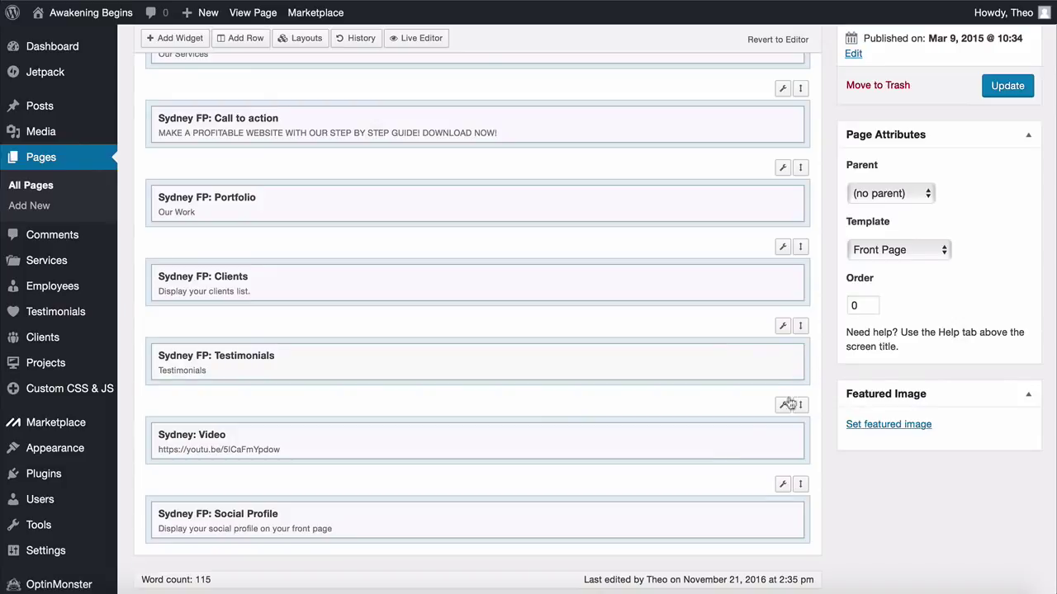
mouse_move(783, 406)
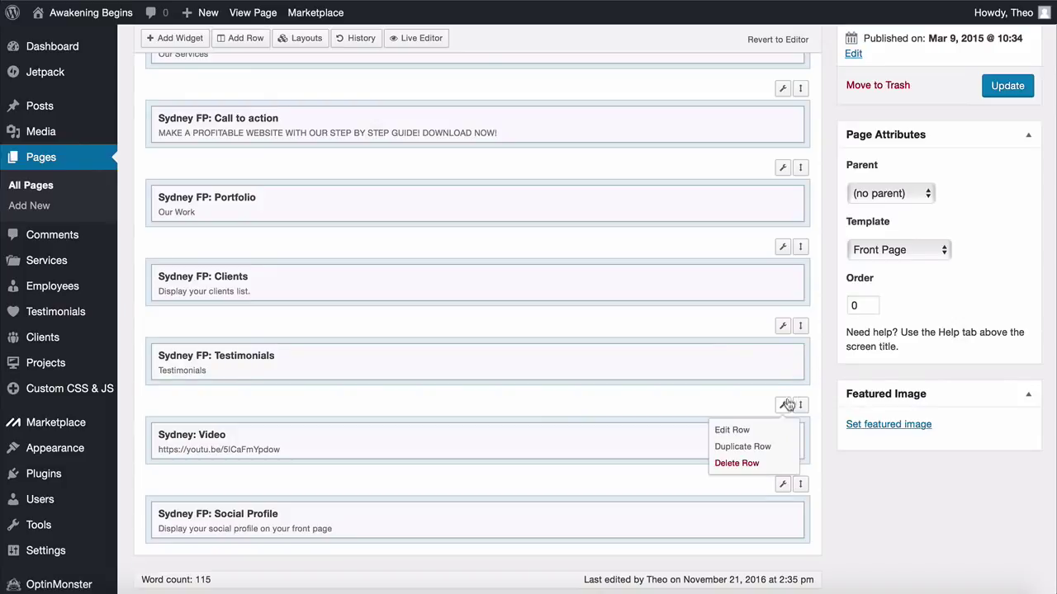
click(732, 430)
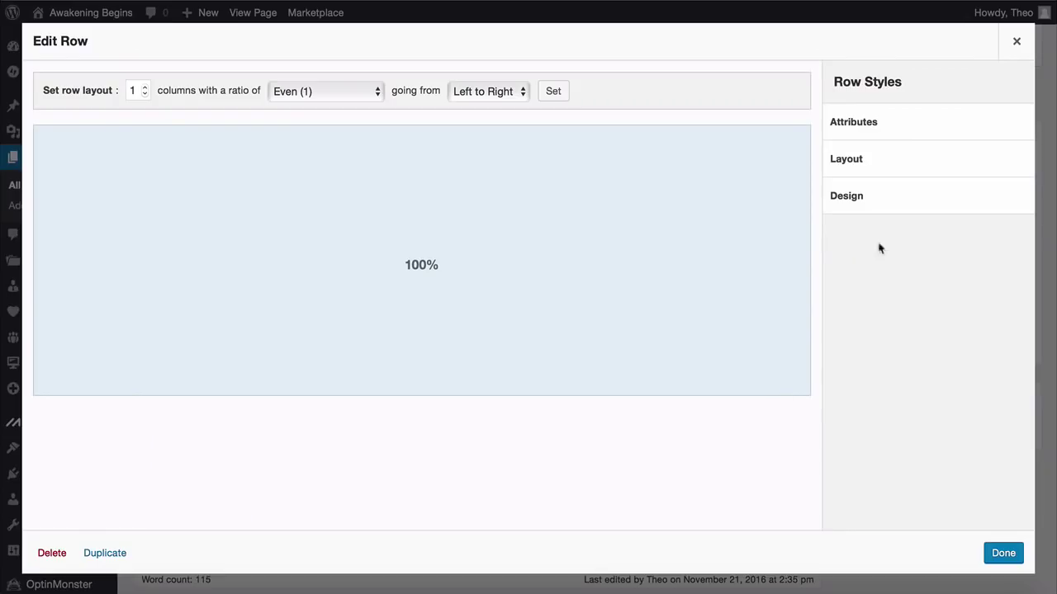
click(893, 163)
scroll(979, 283, down, 3)
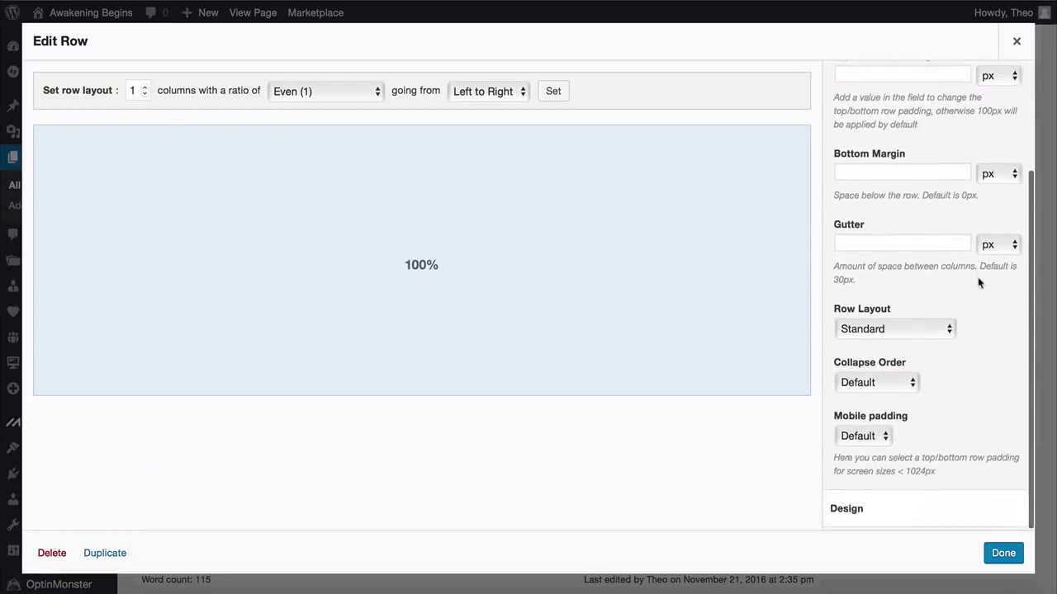
click(936, 334)
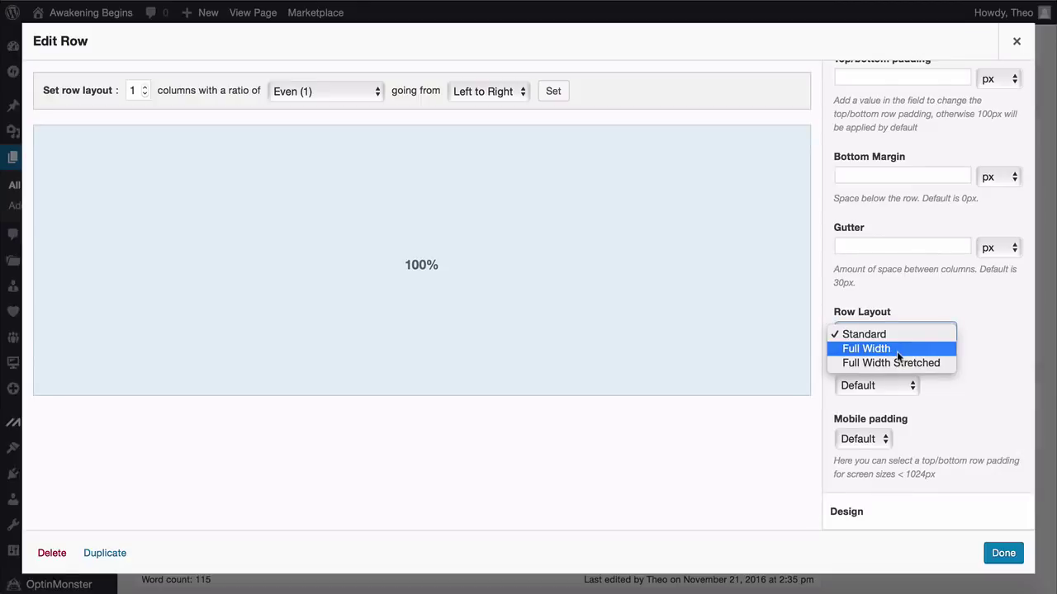
click(899, 350)
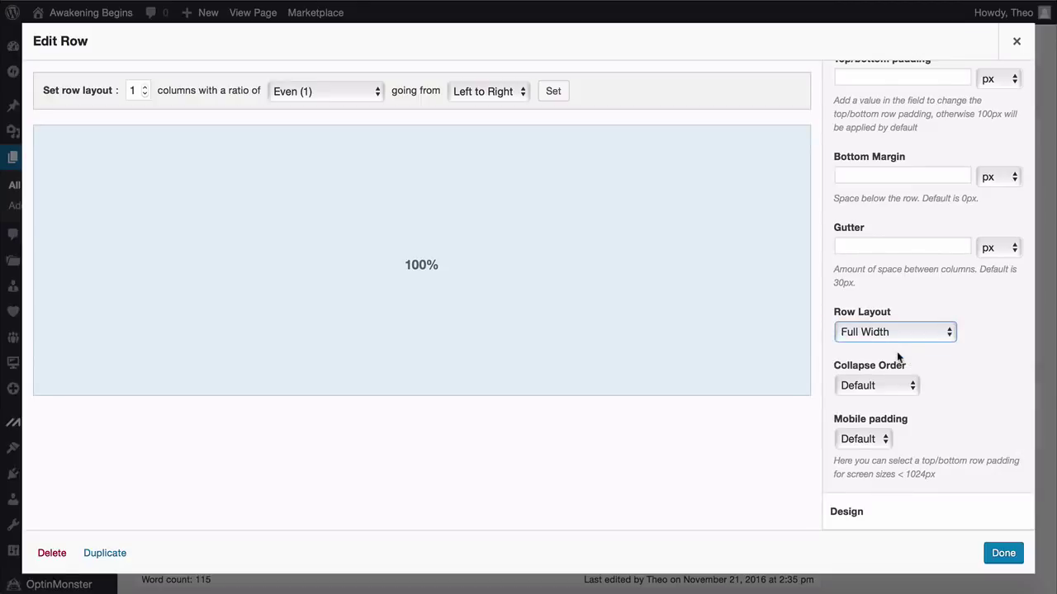
click(1003, 555)
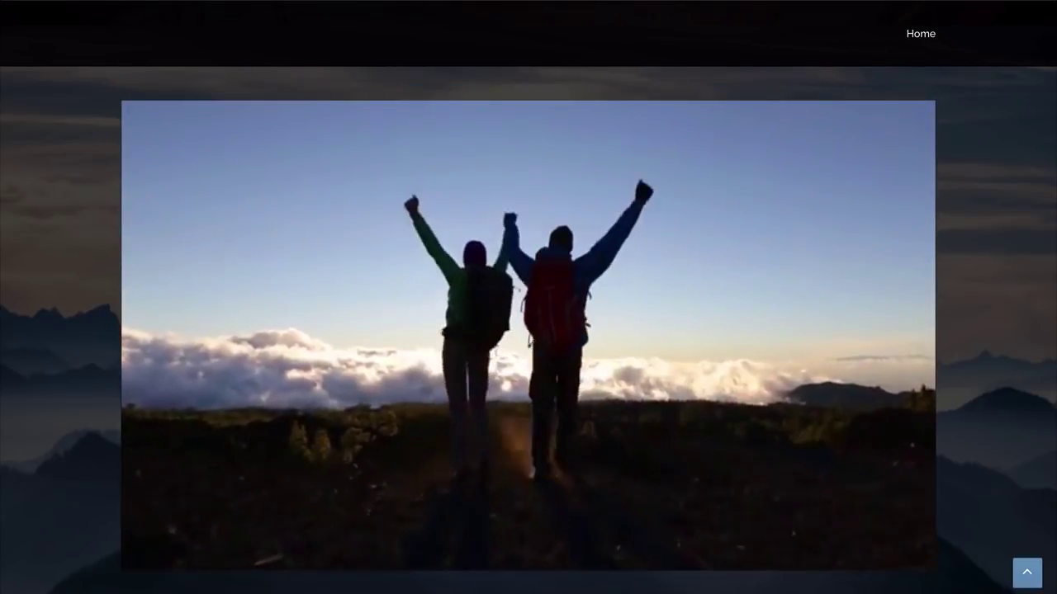
- Scroll through the live front page to inspect the video section
scroll(529, 330, up, 2)
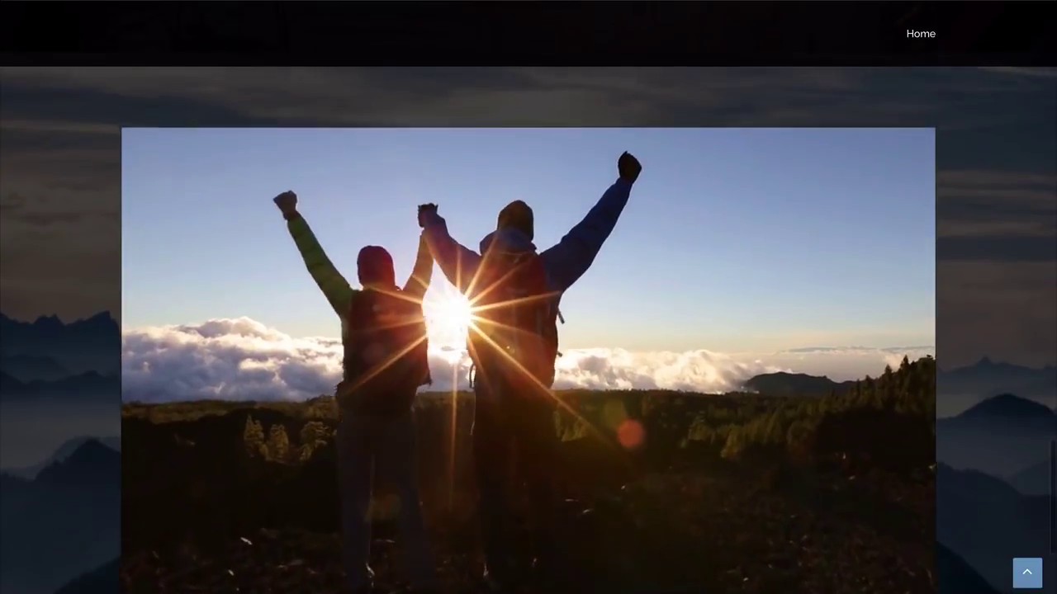
scroll(147, 487, up, 2)
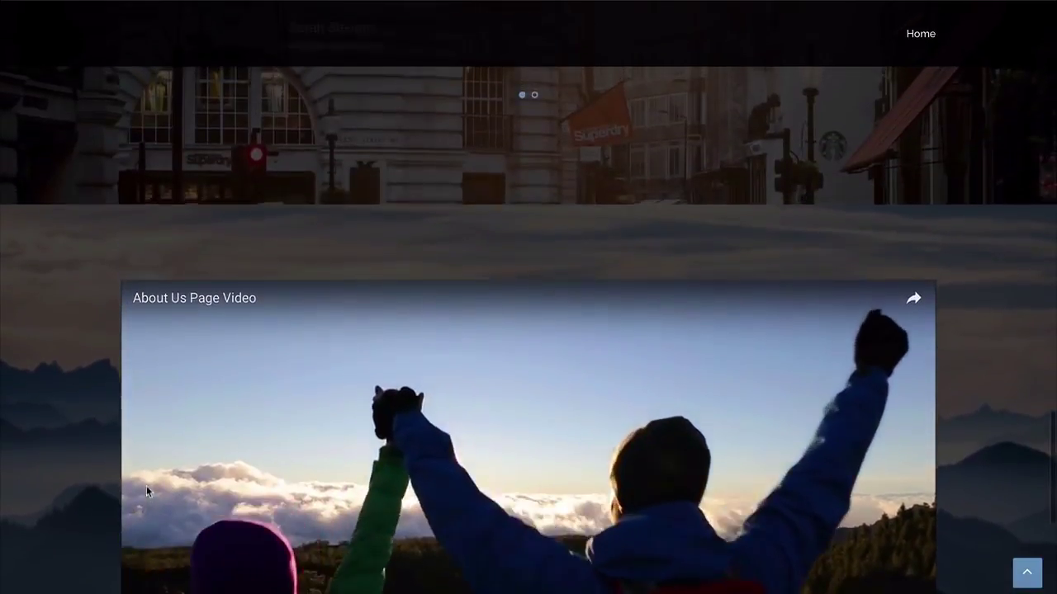
scroll(146, 486, up, 1)
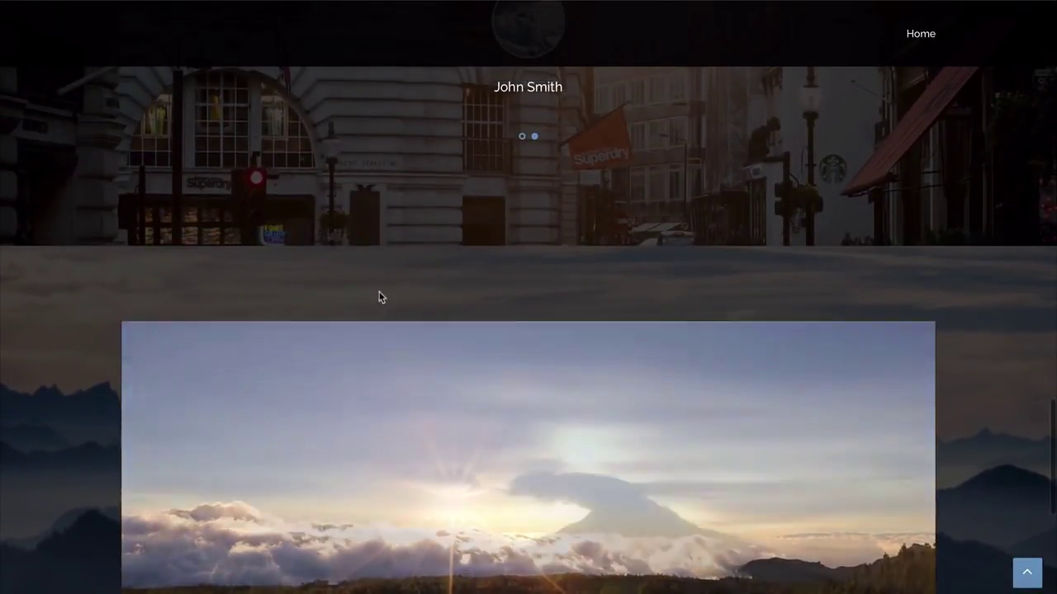
scroll(91, 294, down, 1)
scroll(91, 294, up, 2)
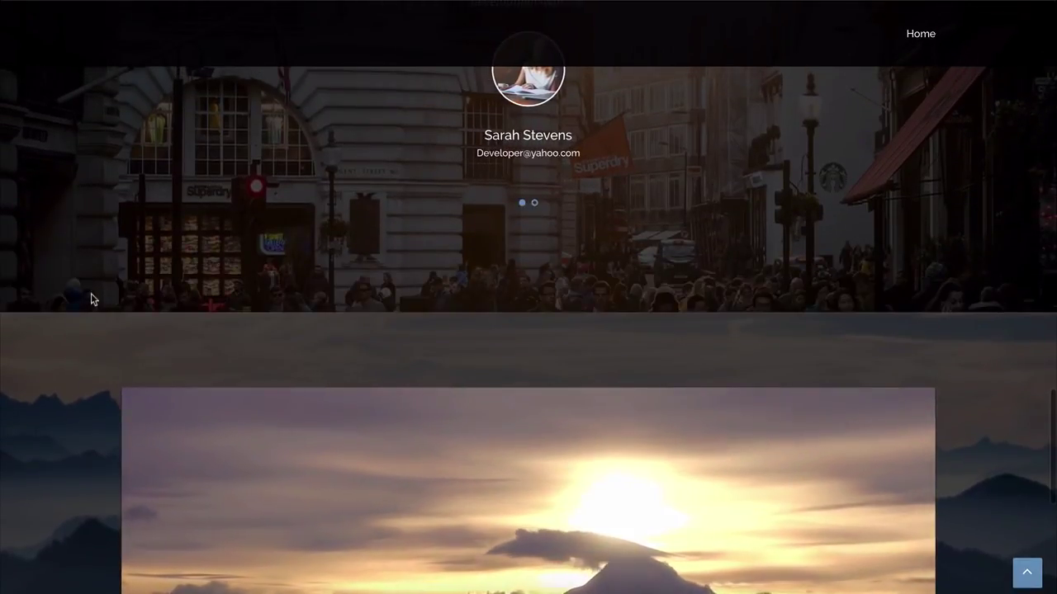
scroll(91, 293, down, 3)
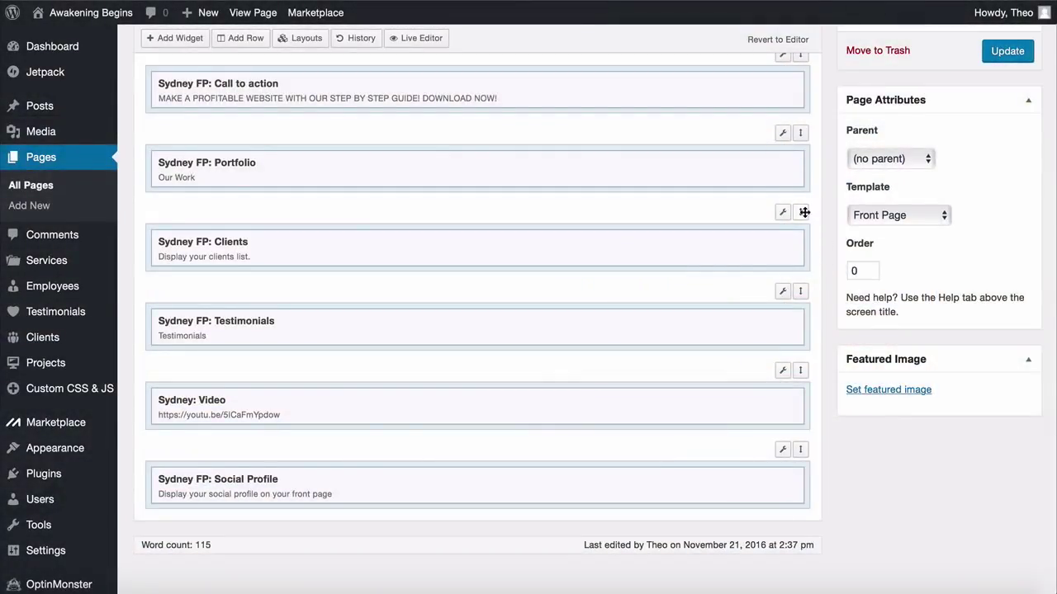
- Move the Clients widget below Testimonials, save, and delete the Social Profile row
drag(804, 212, 812, 324)
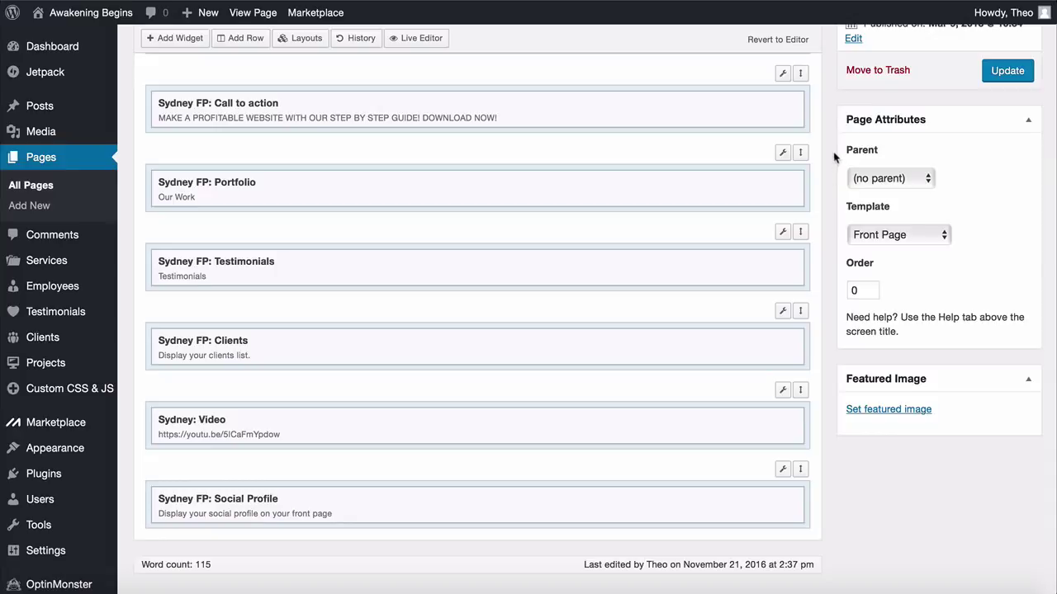
click(1008, 83)
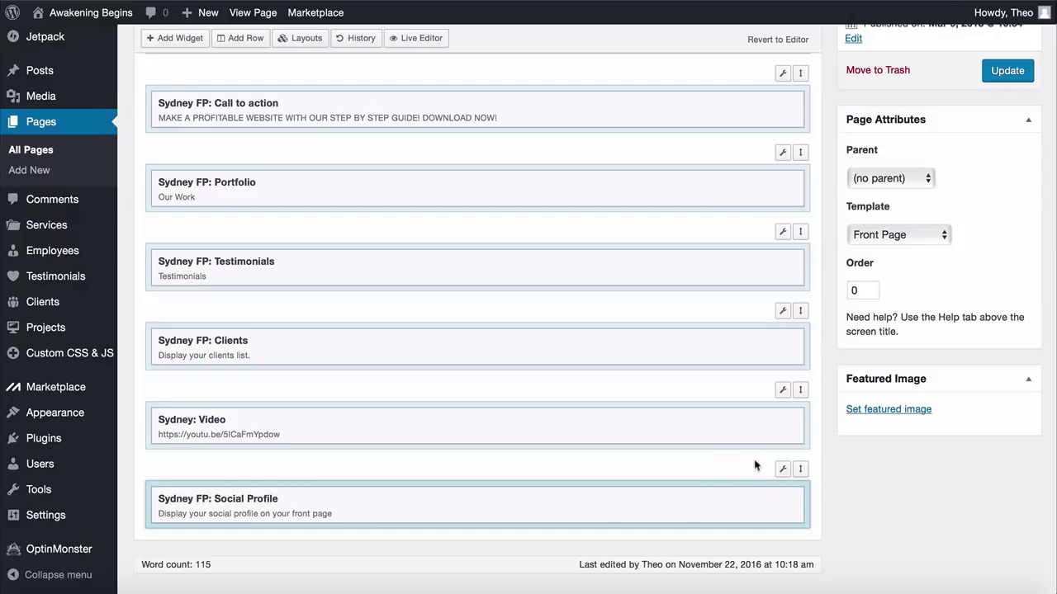
mouse_move(782, 469)
click(755, 526)
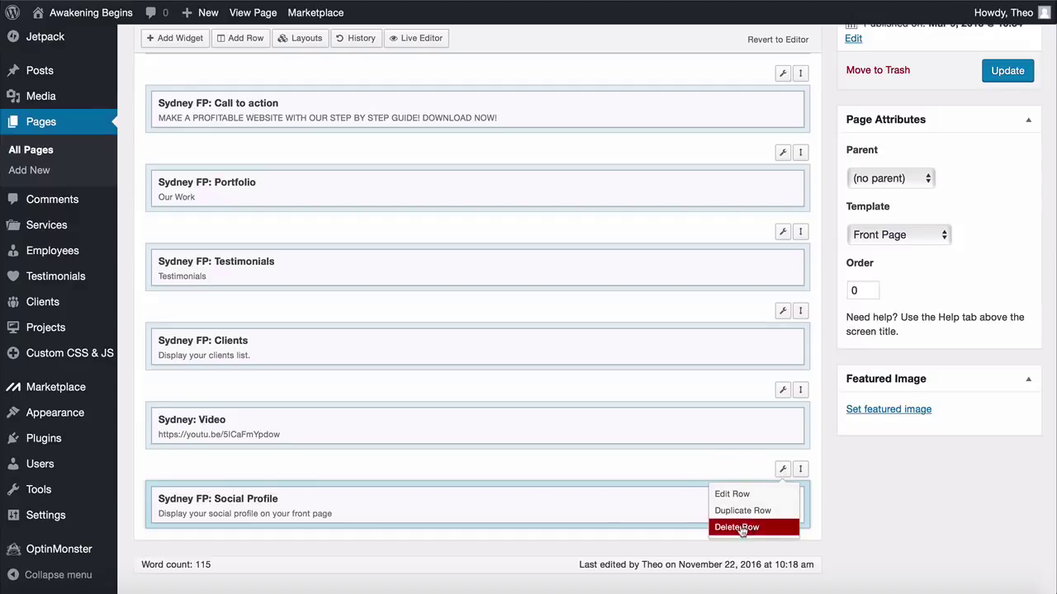
click(741, 527)
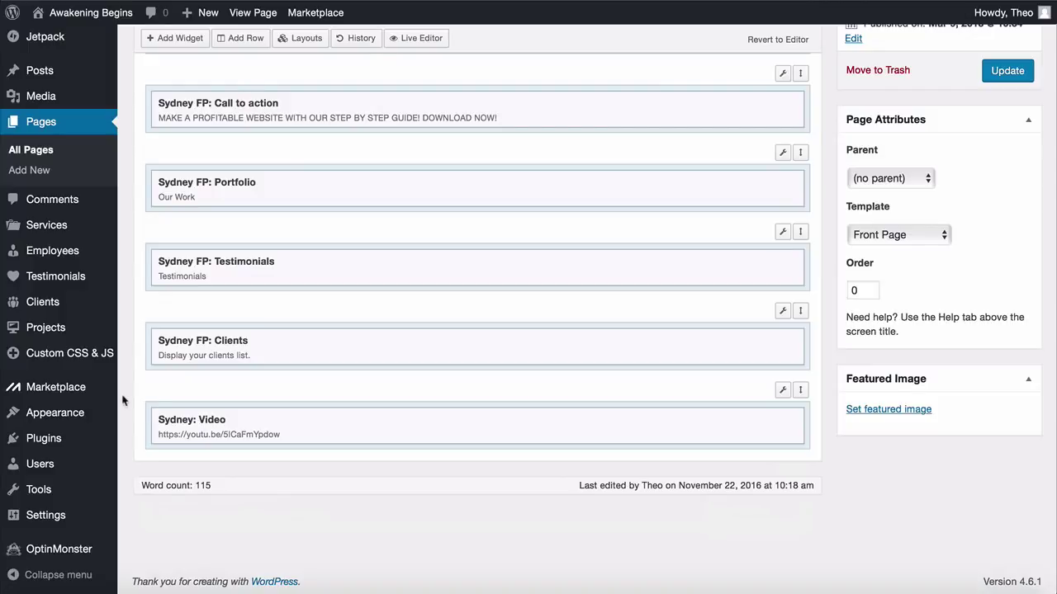
- Search 'siteorigin widgets', then install and activate the SiteOrigin Widgets Bundle plugin
mouse_move(83, 438)
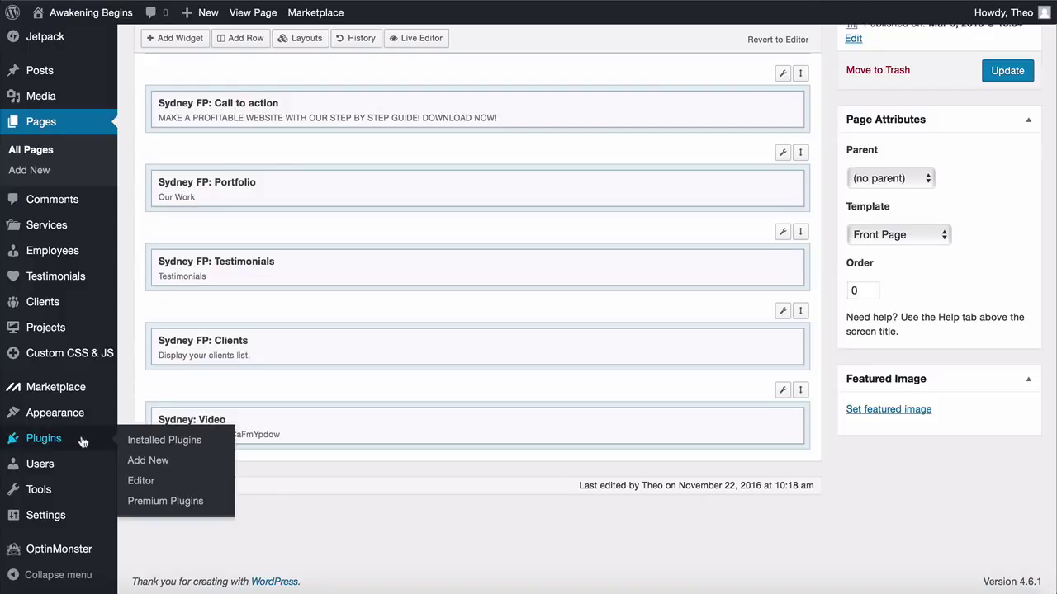
click(147, 461)
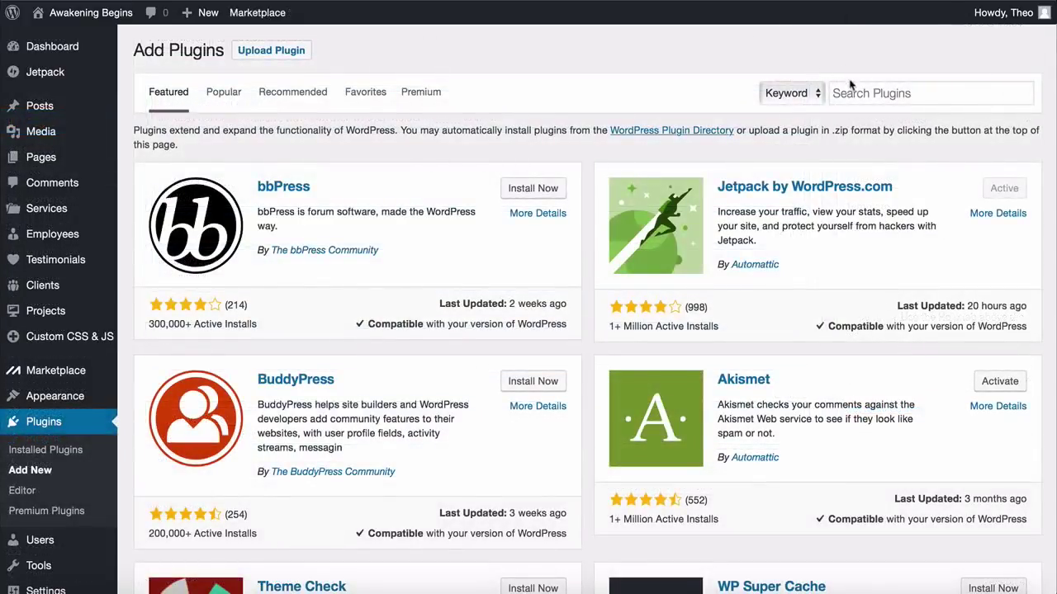
click(851, 94)
text(siteo)
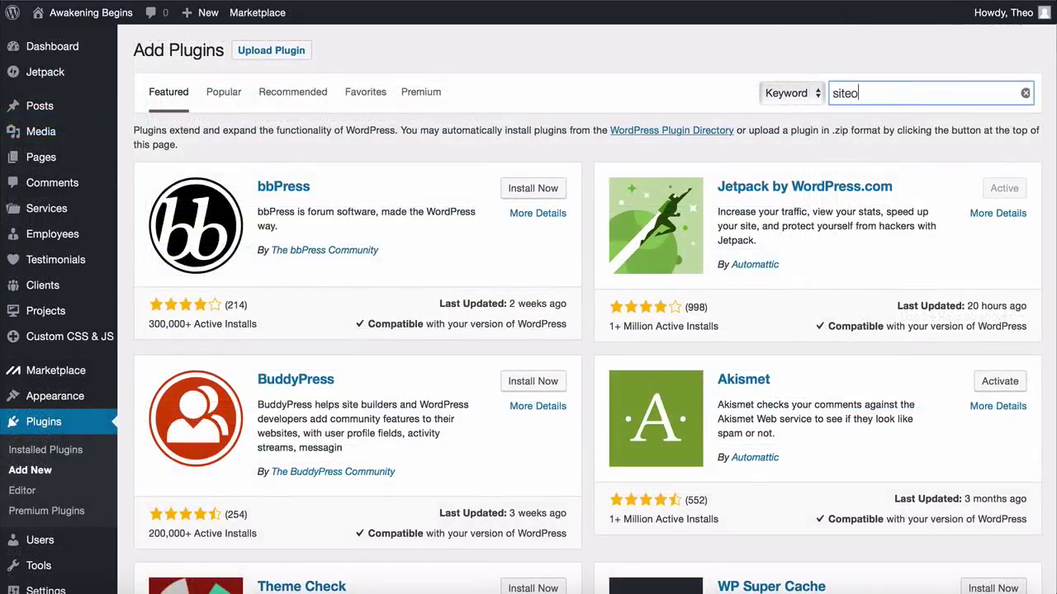
text(rigin widgets)
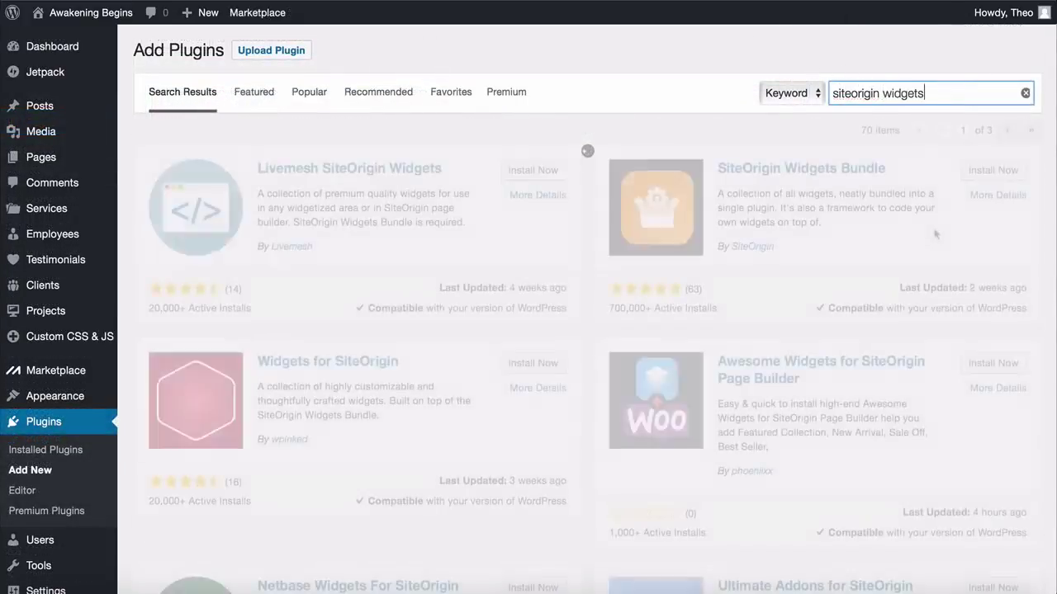
click(994, 175)
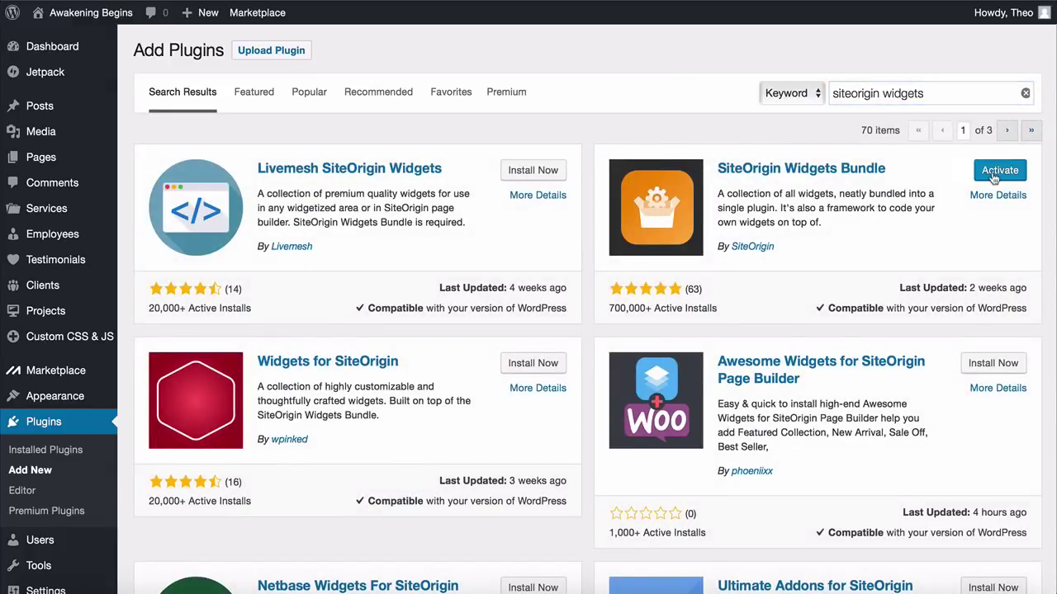
click(995, 177)
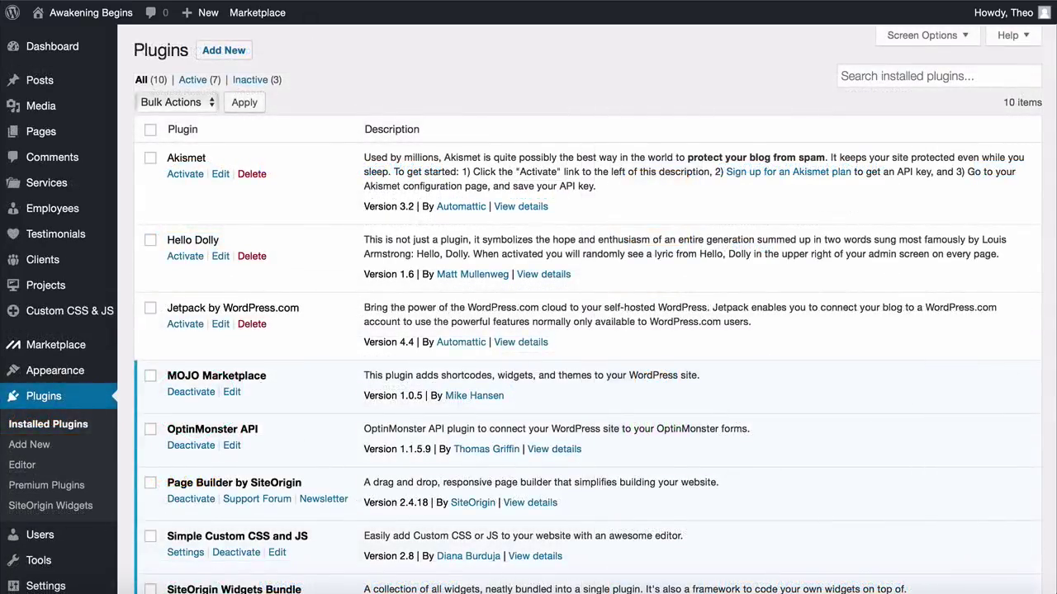
- Activate the Features widget on the SiteOrigin Widgets page
click(60, 509)
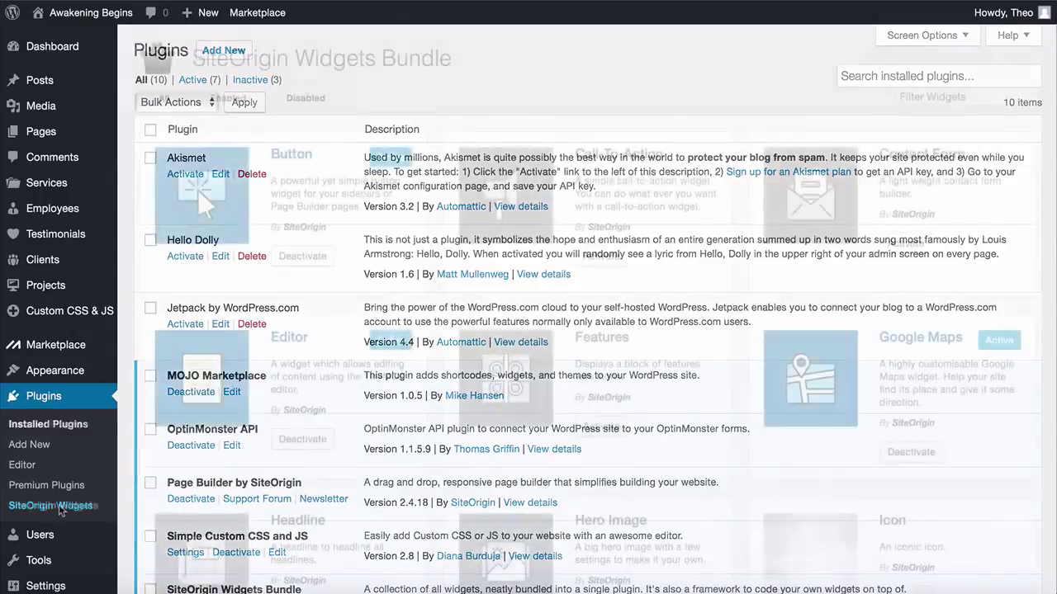
scroll(578, 331, down, 10)
scroll(578, 330, down, 5)
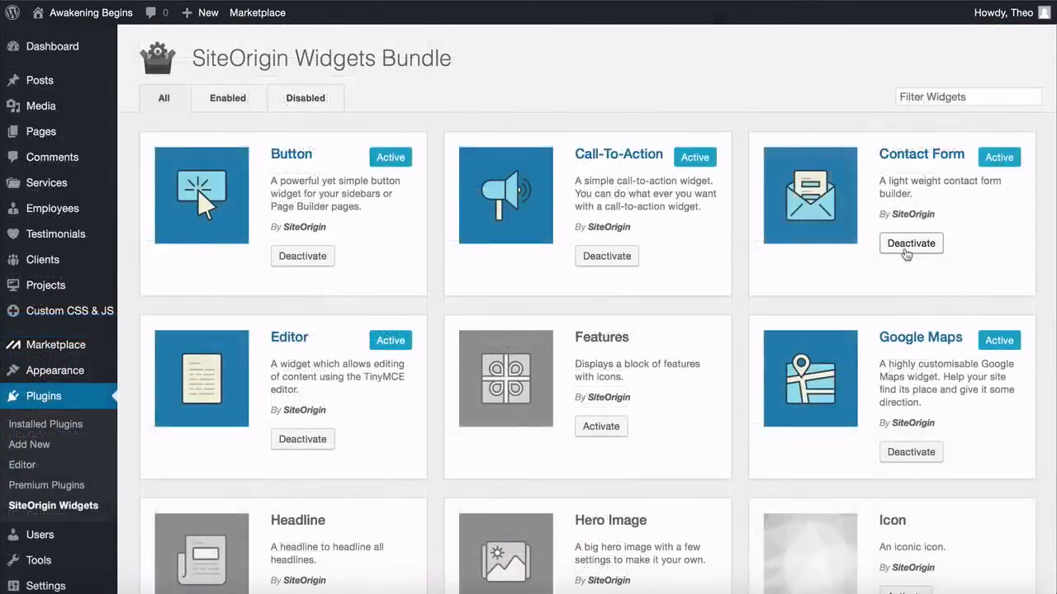
scroll(913, 248, down, 3)
click(603, 281)
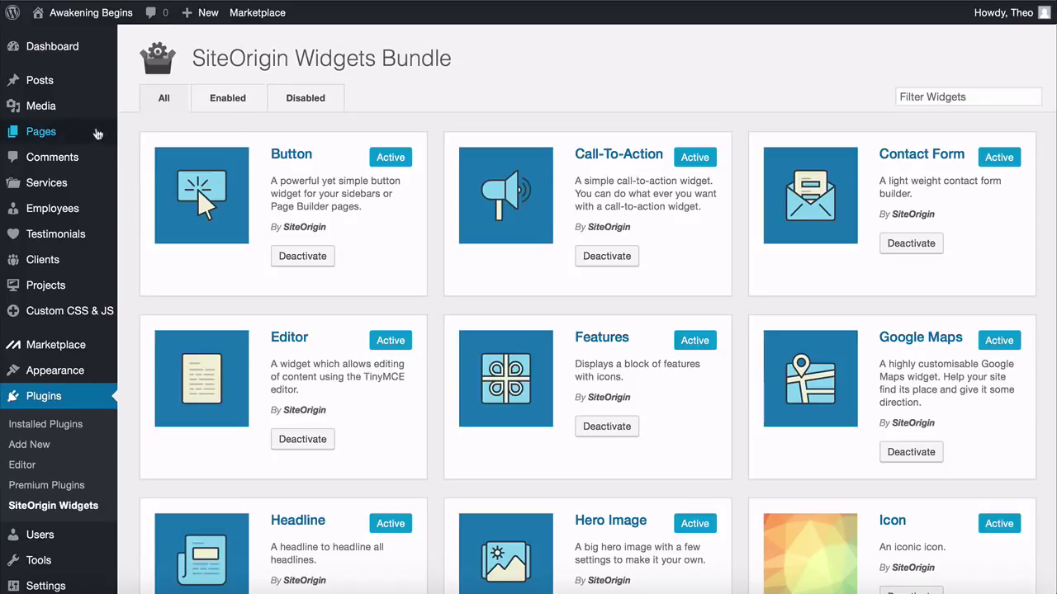
- Open the Home page for editing and insert a new one-column row at the top
mouse_move(97, 134)
click(144, 133)
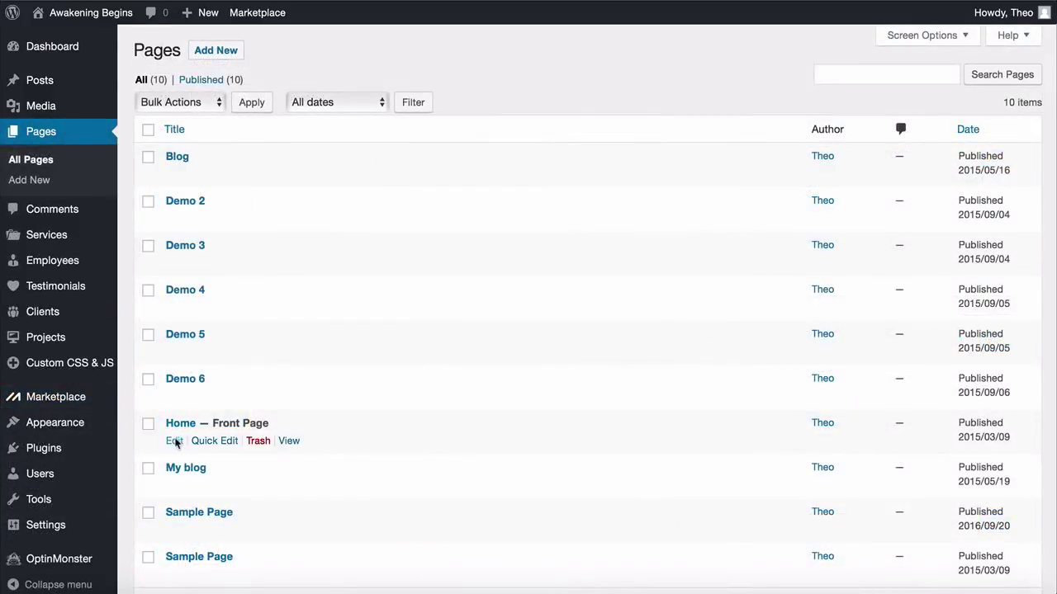
click(174, 442)
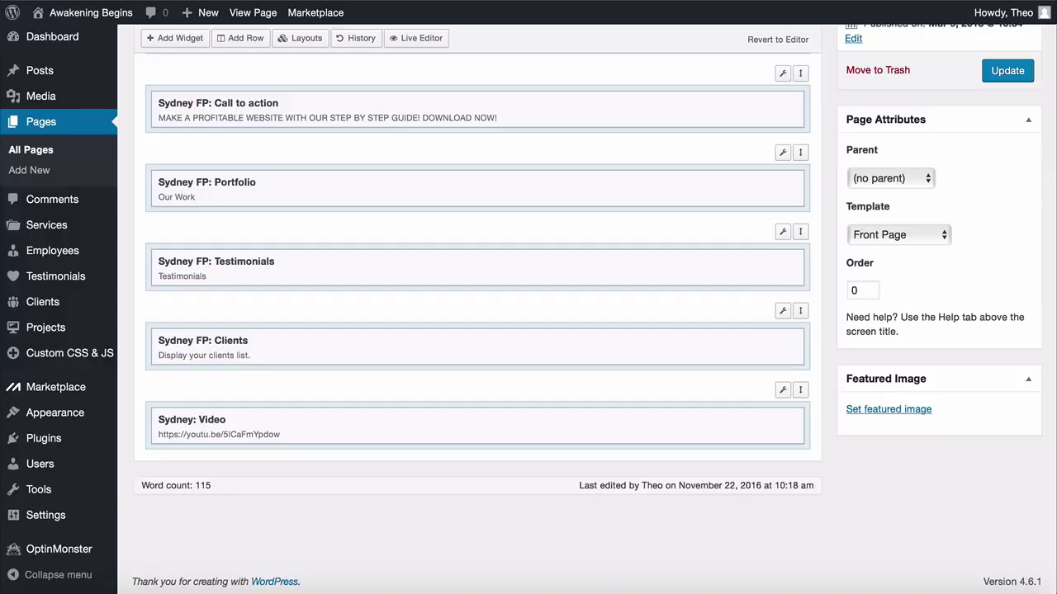
click(232, 38)
click(145, 94)
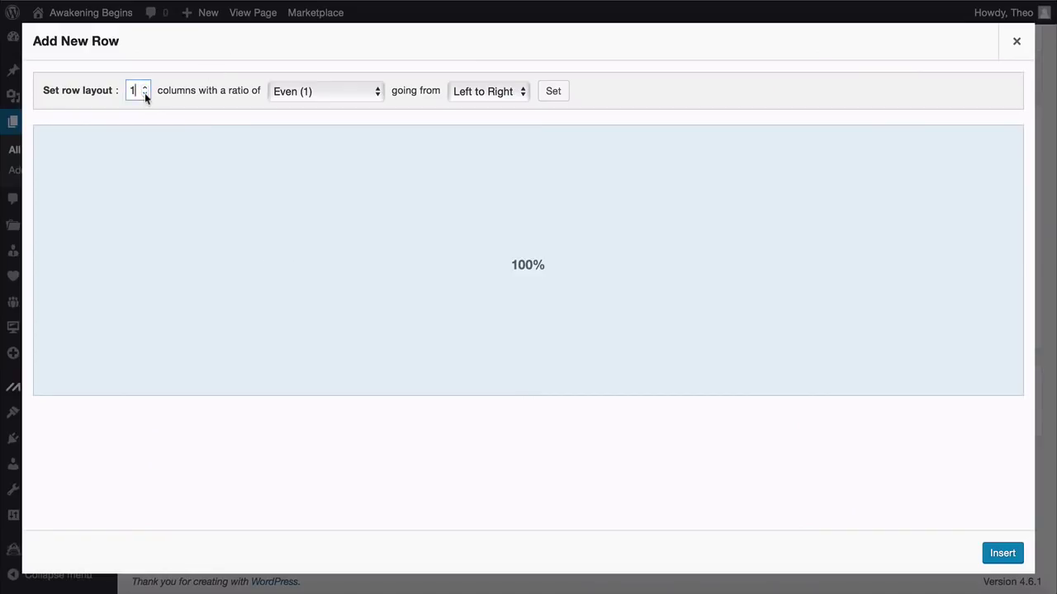
click(1002, 554)
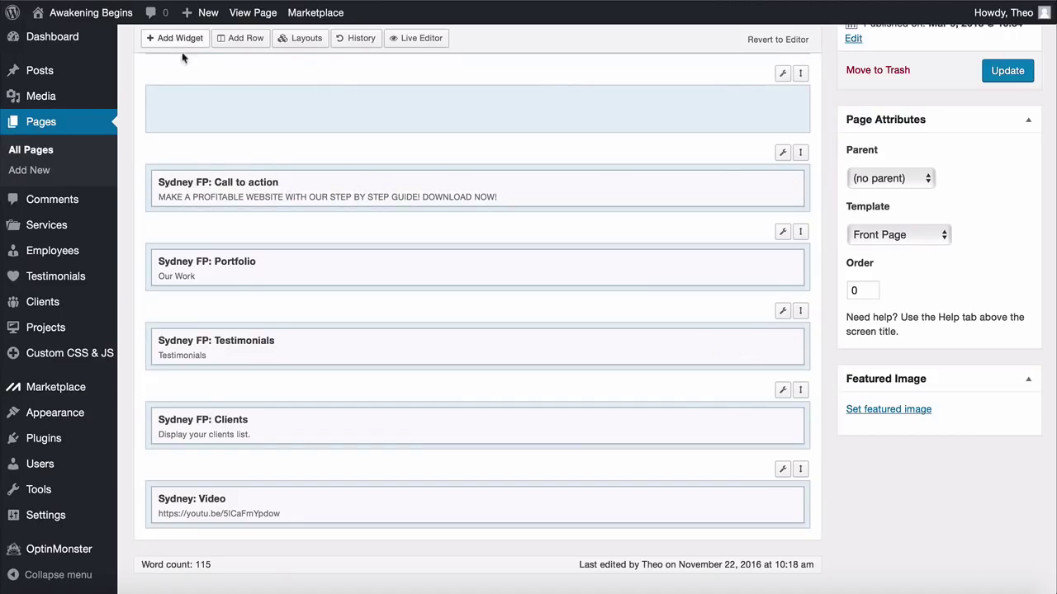
- Add a SiteOrigin Social Media Buttons widget to the new row's cell
click(195, 104)
click(179, 43)
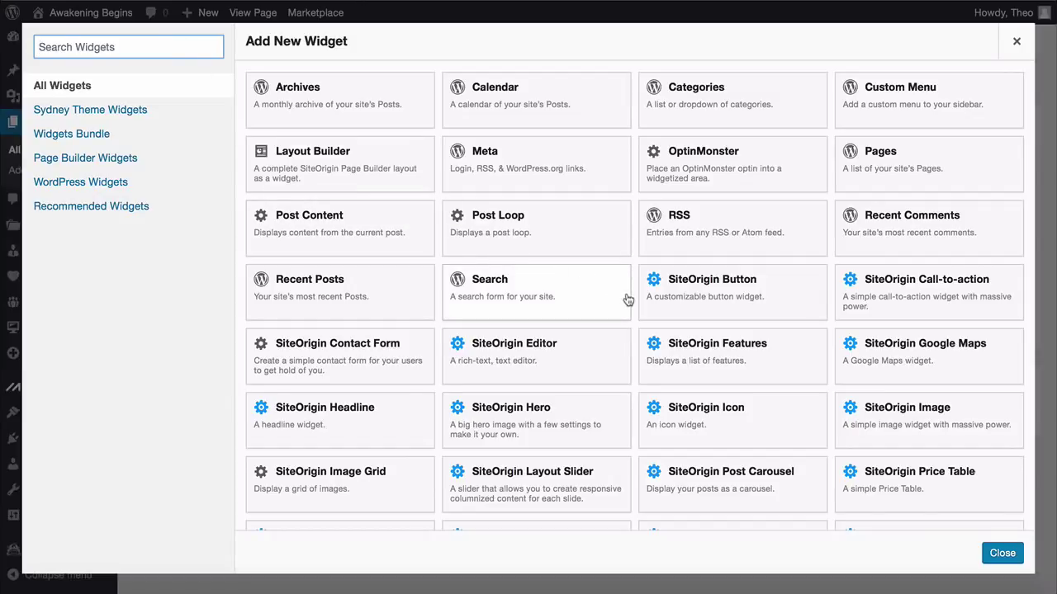
scroll(627, 299, down, 5)
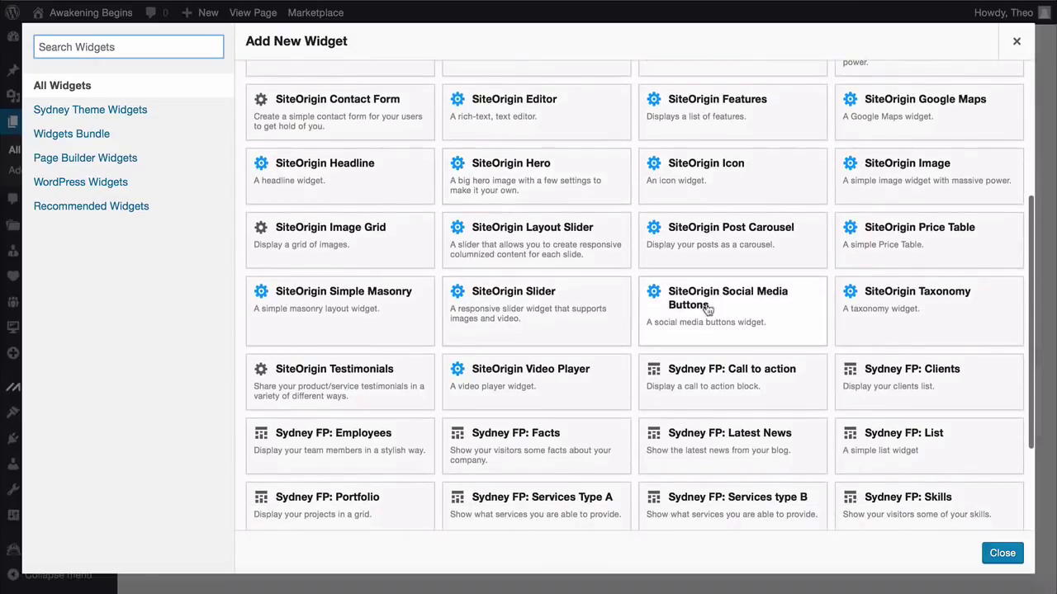
click(759, 308)
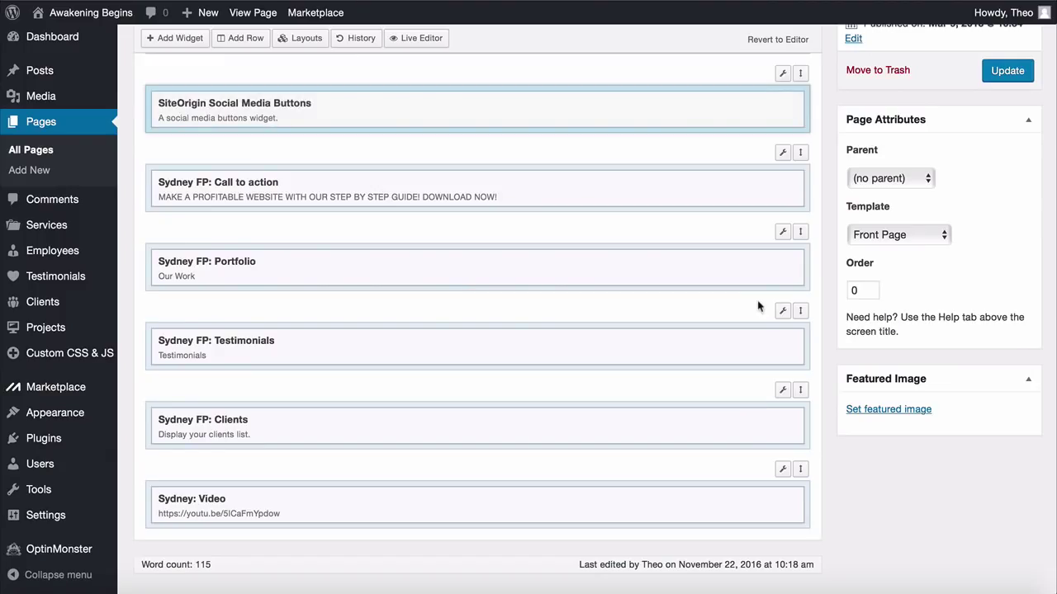
- Move the Social Media Buttons widget to the bottom and add a Facebook network entry
drag(804, 76, 804, 479)
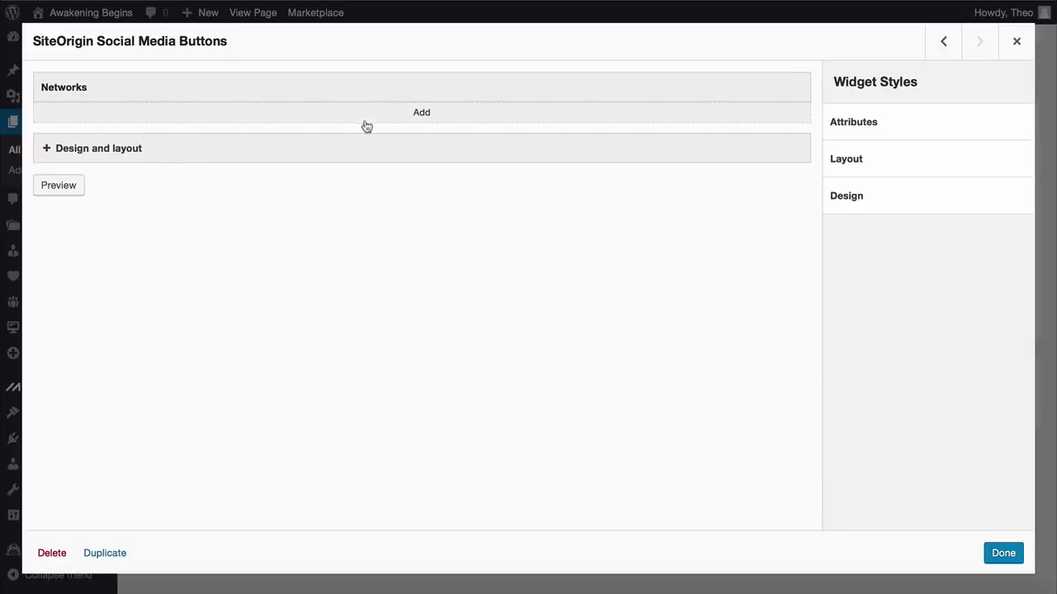
click(422, 121)
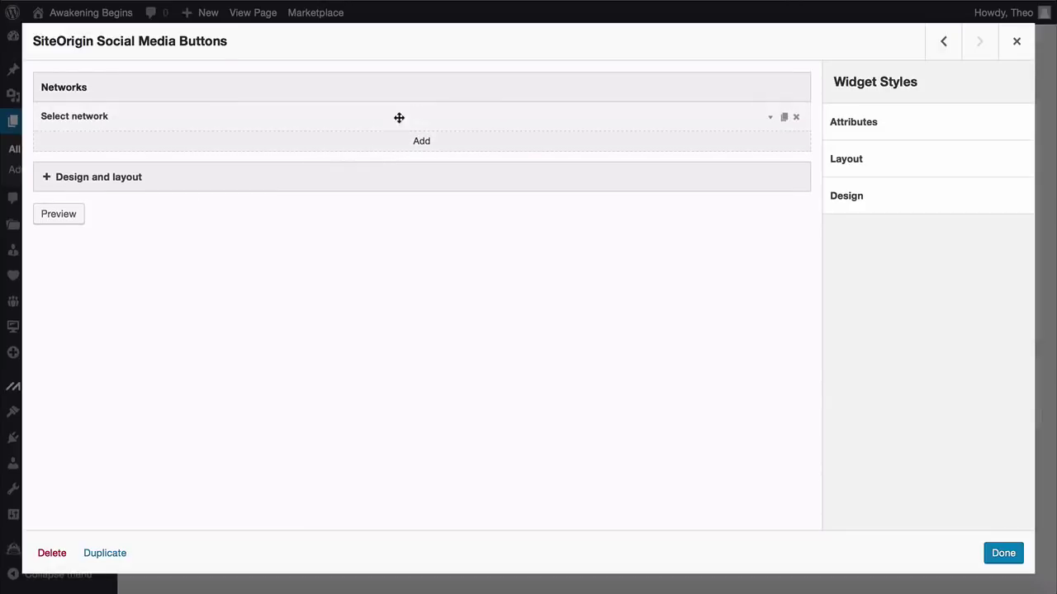
click(174, 114)
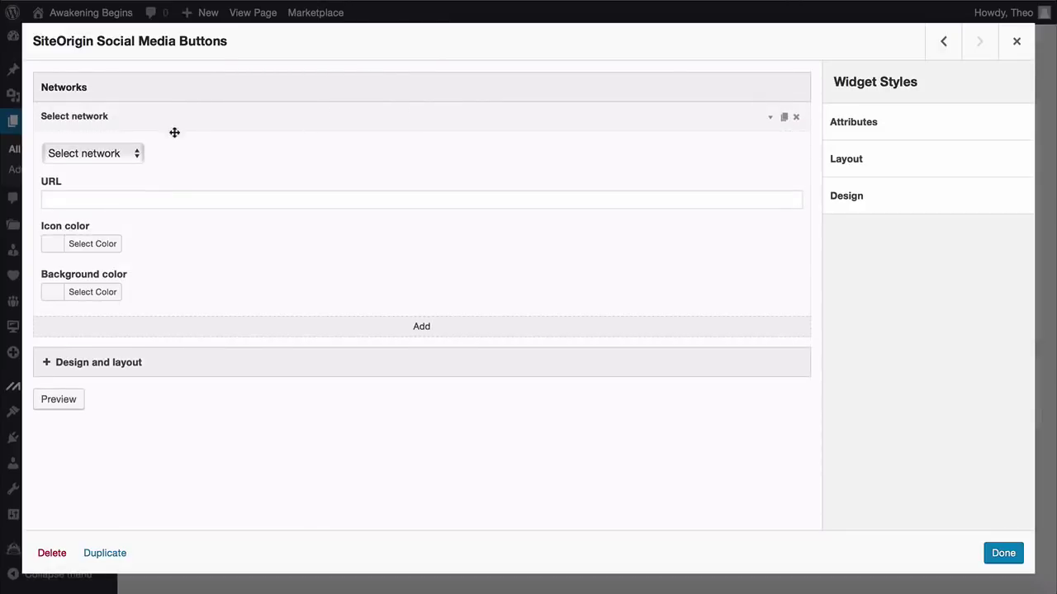
click(136, 155)
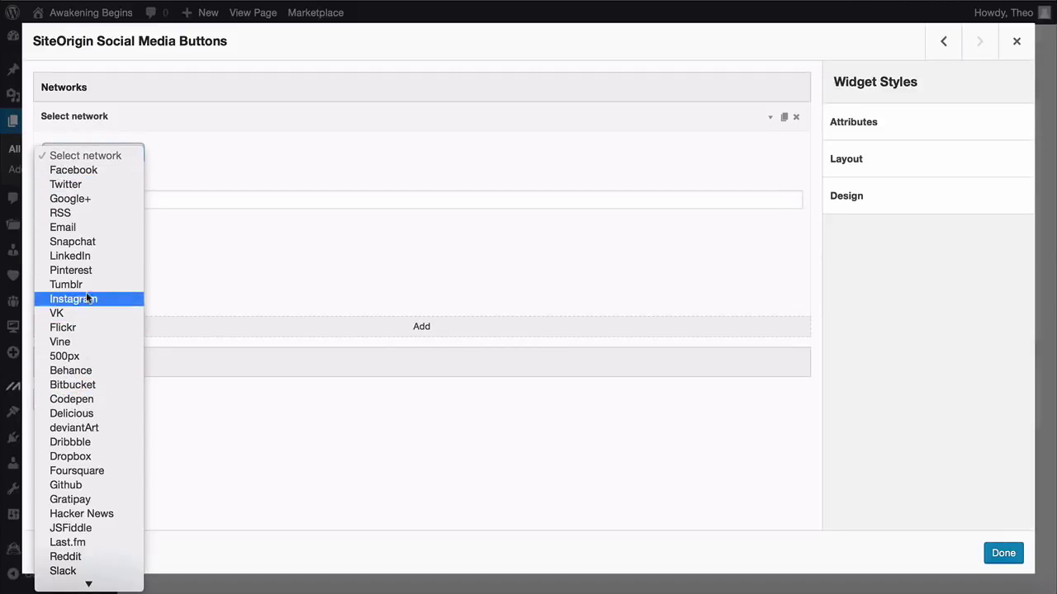
click(110, 171)
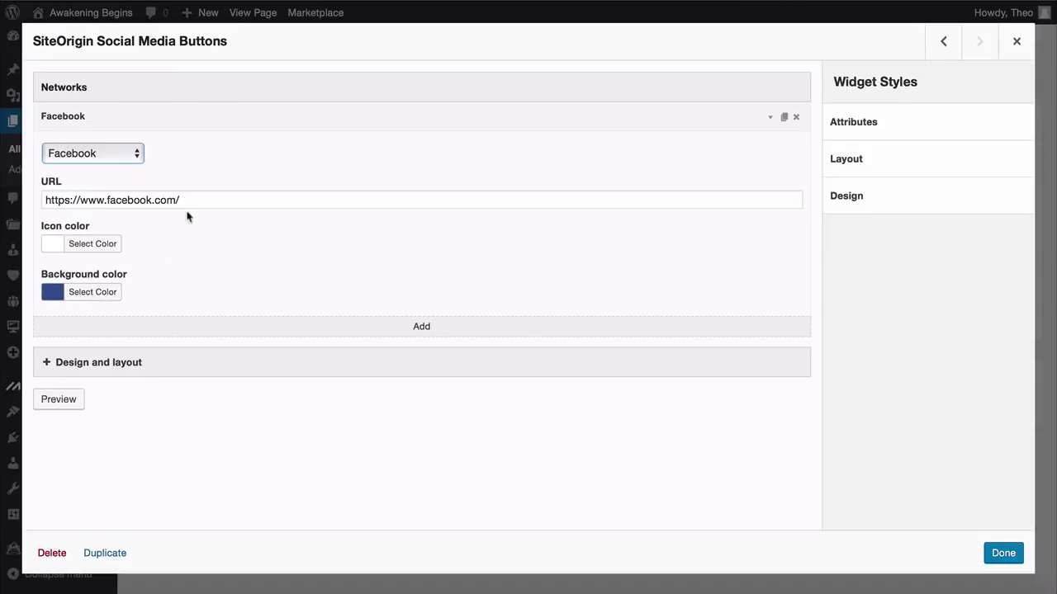
drag(189, 199, 48, 196)
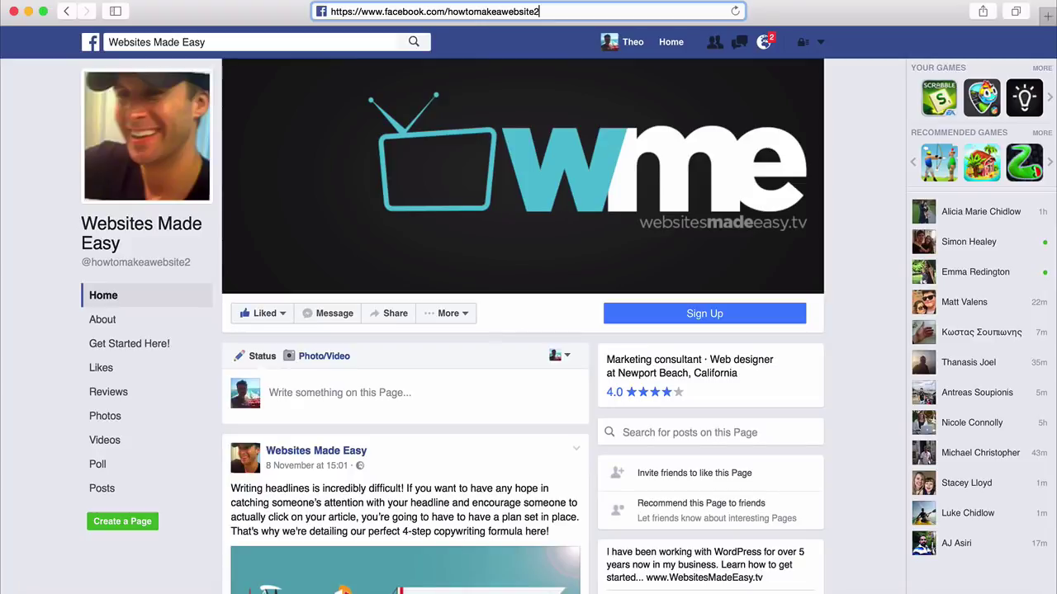
drag(545, 11, 328, 10)
key(super+c)
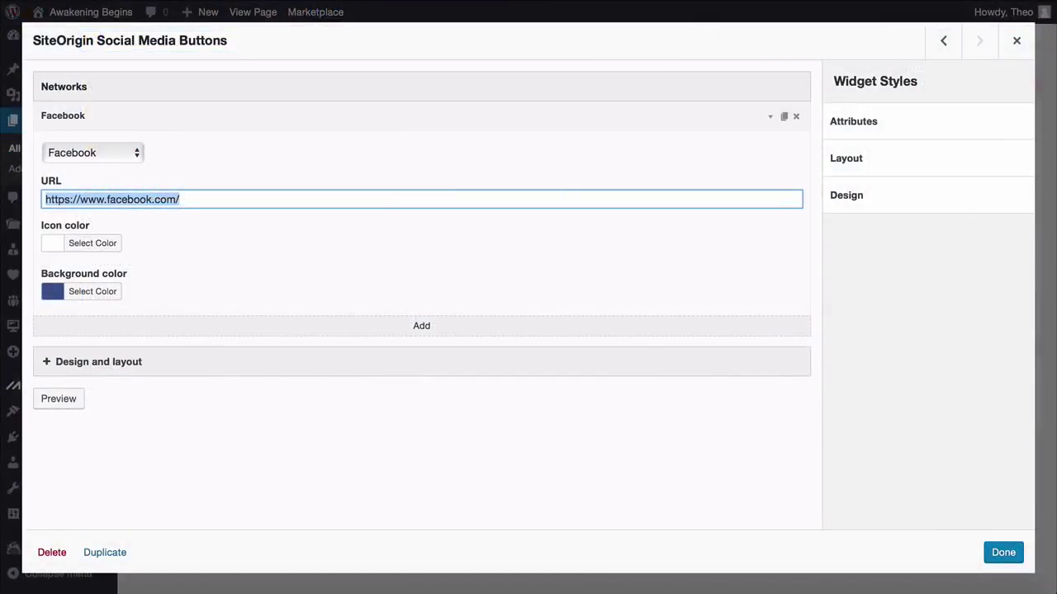
key(BackSpace)
key(super+v)
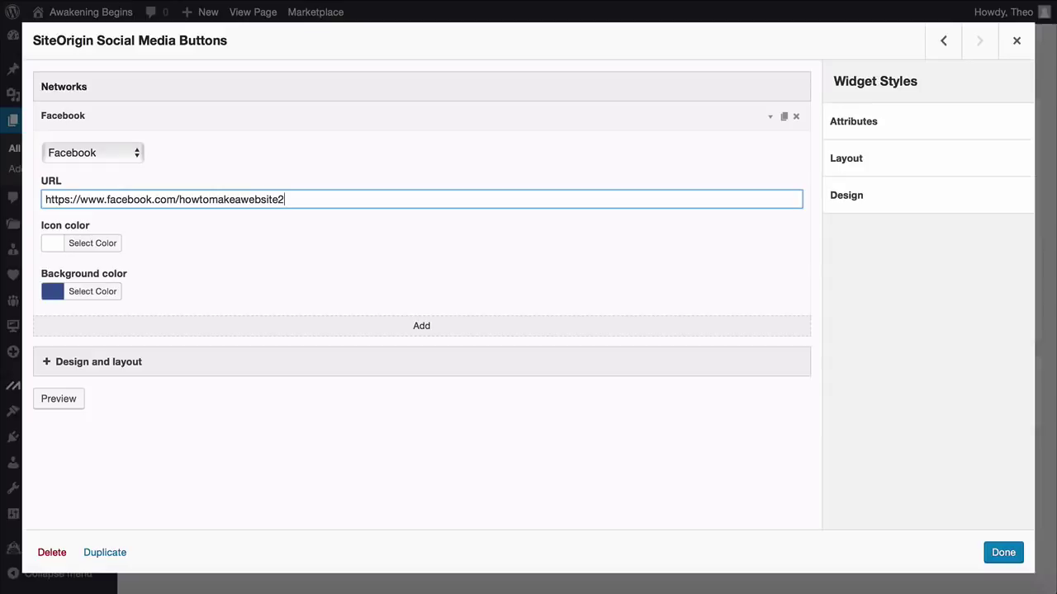
- Add a second social network entry below Facebook and begin choosing its network
click(307, 257)
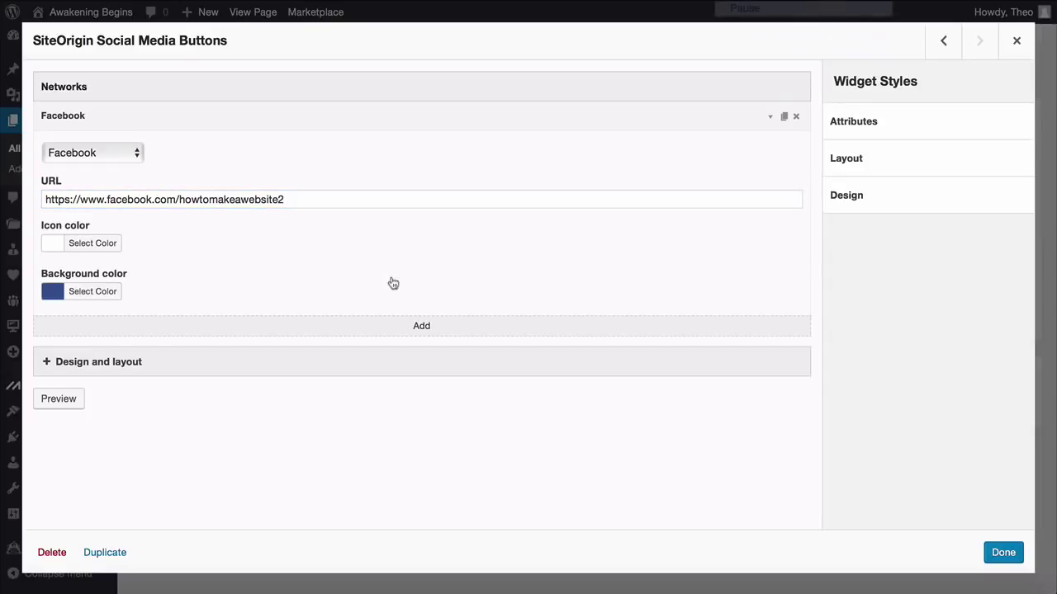
click(421, 328)
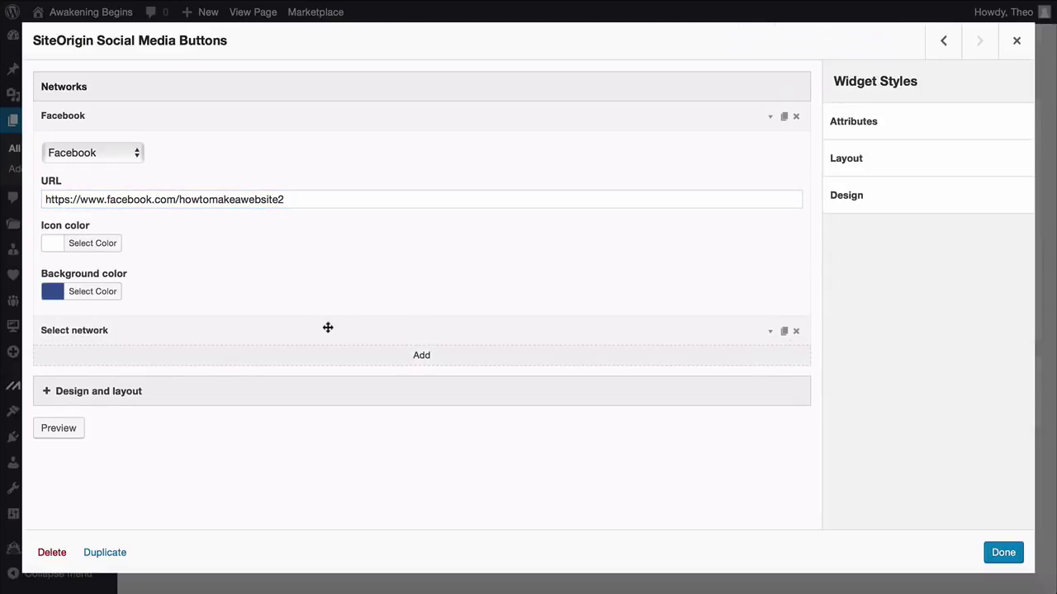
click(258, 329)
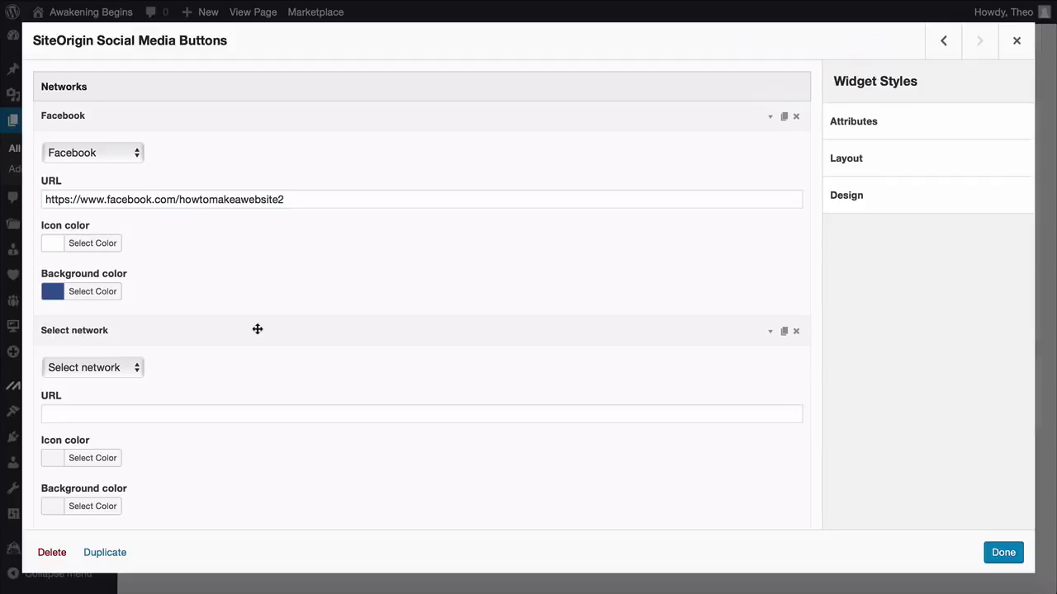
click(136, 371)
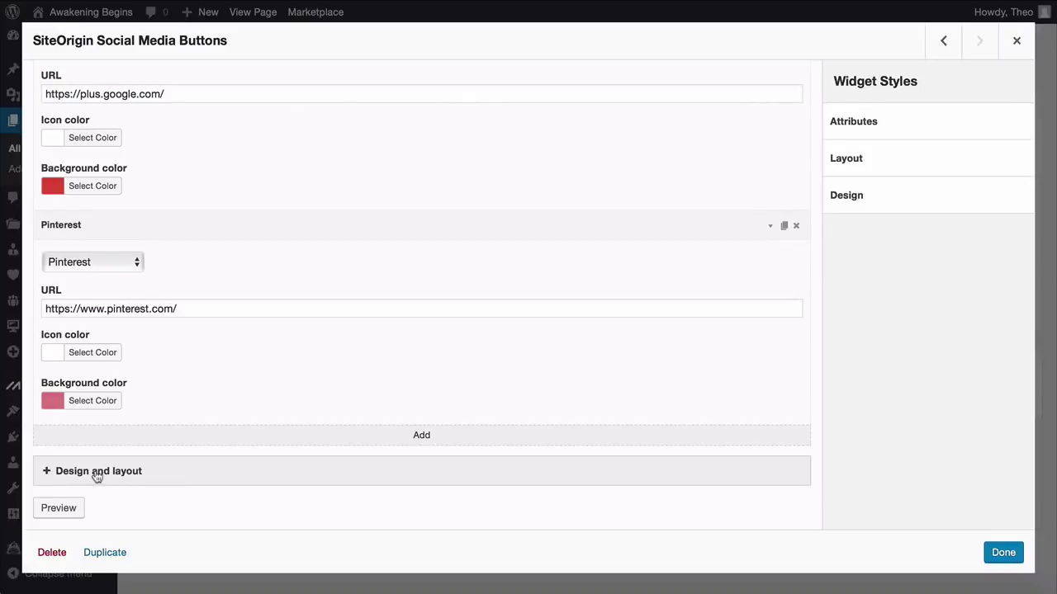
- Set the buttons' design to Flat theme, Normal icon size, Low padding and Center alignment
click(94, 475)
scroll(190, 500, down, 5)
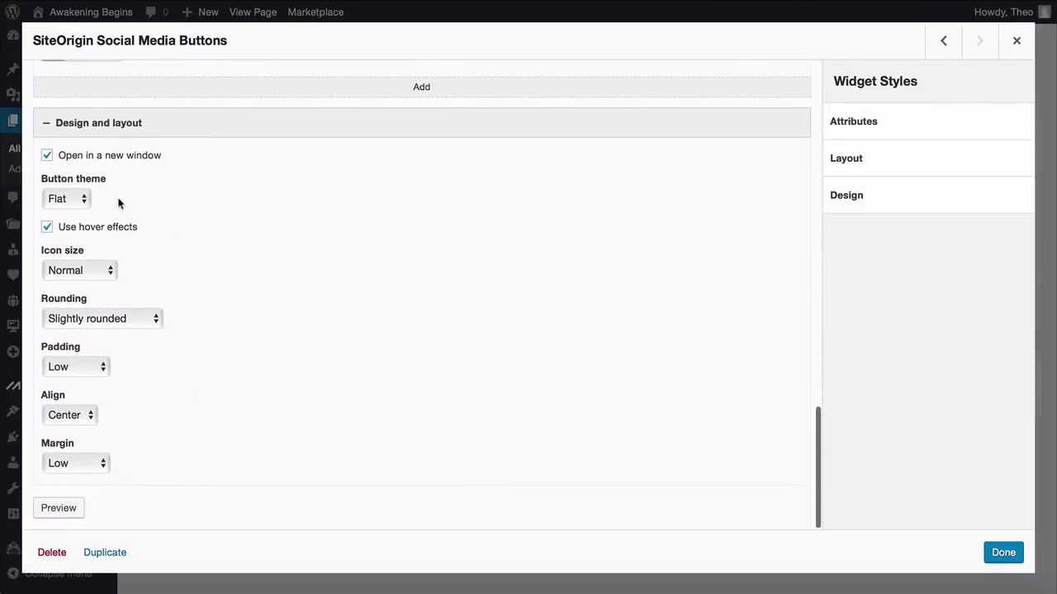
click(86, 199)
click(70, 200)
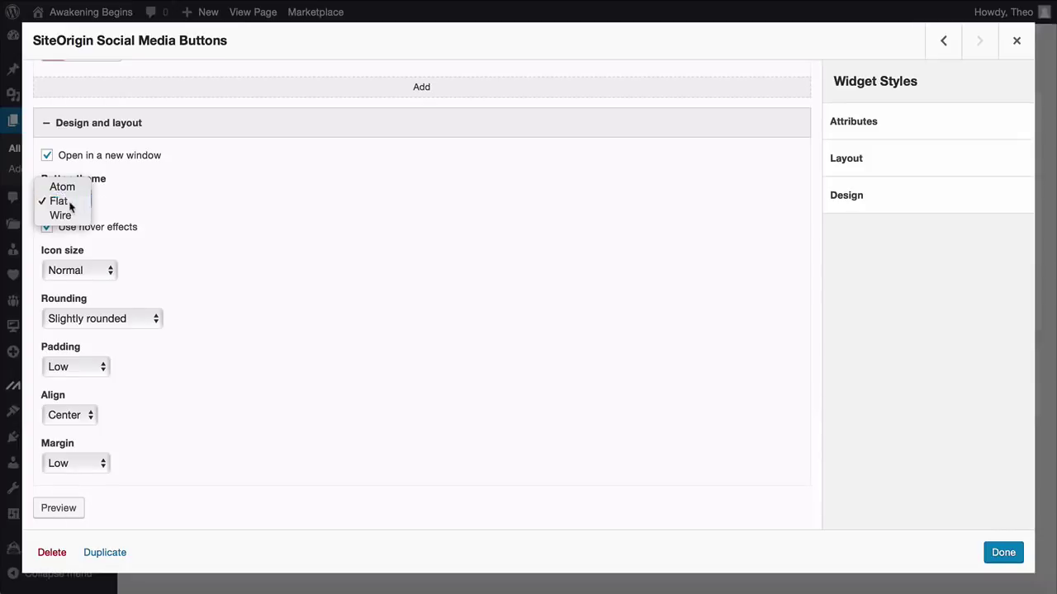
click(108, 270)
click(91, 273)
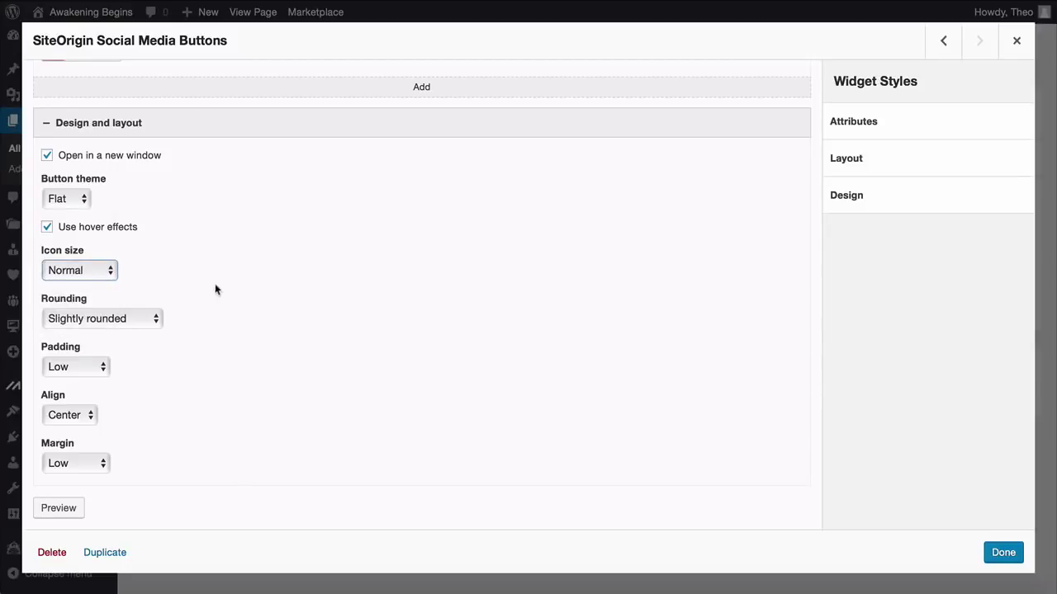
click(101, 369)
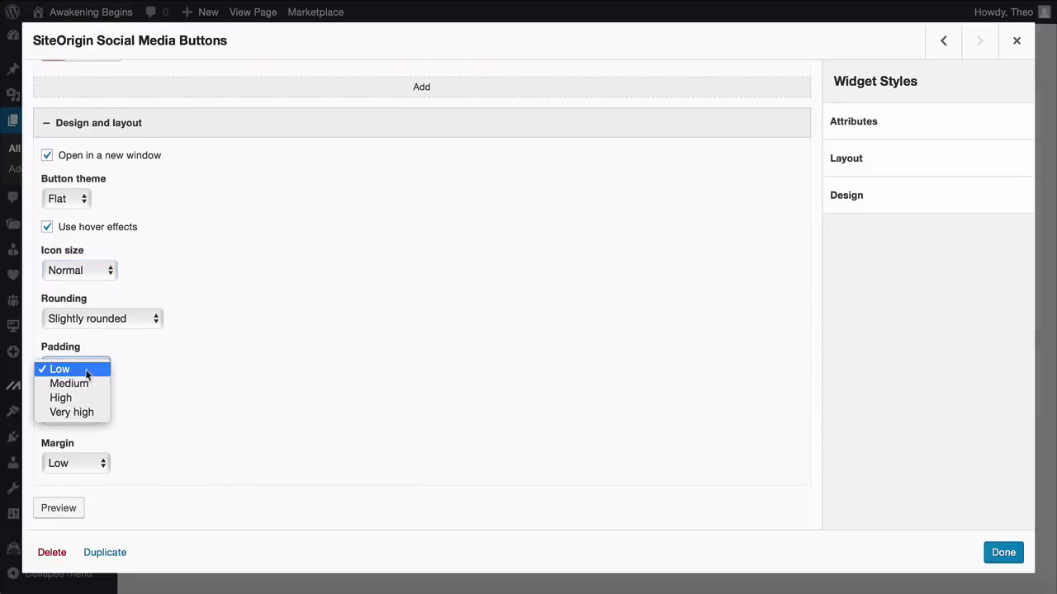
click(156, 373)
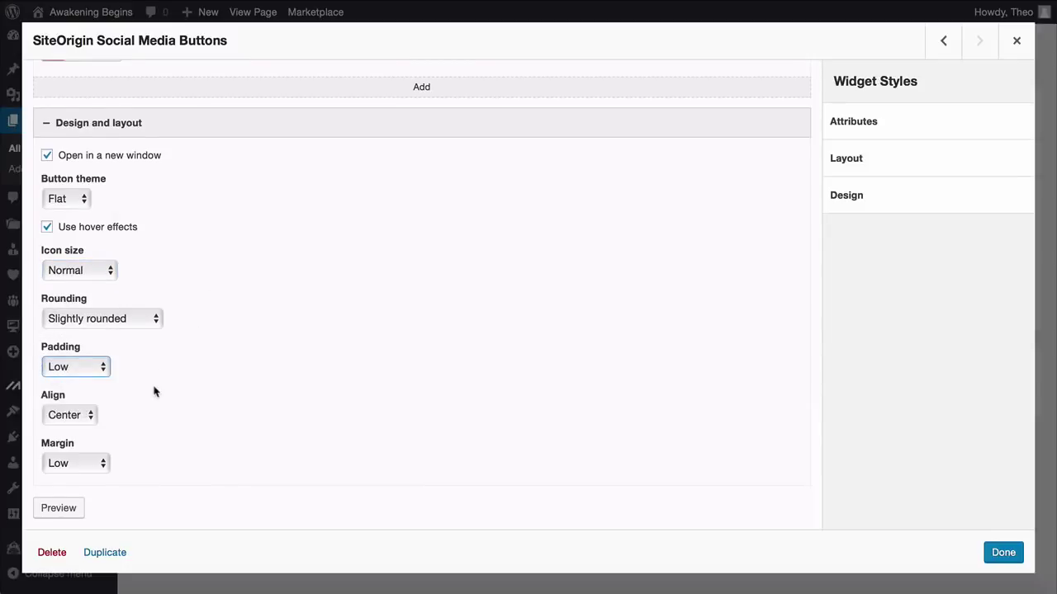
click(89, 418)
click(74, 419)
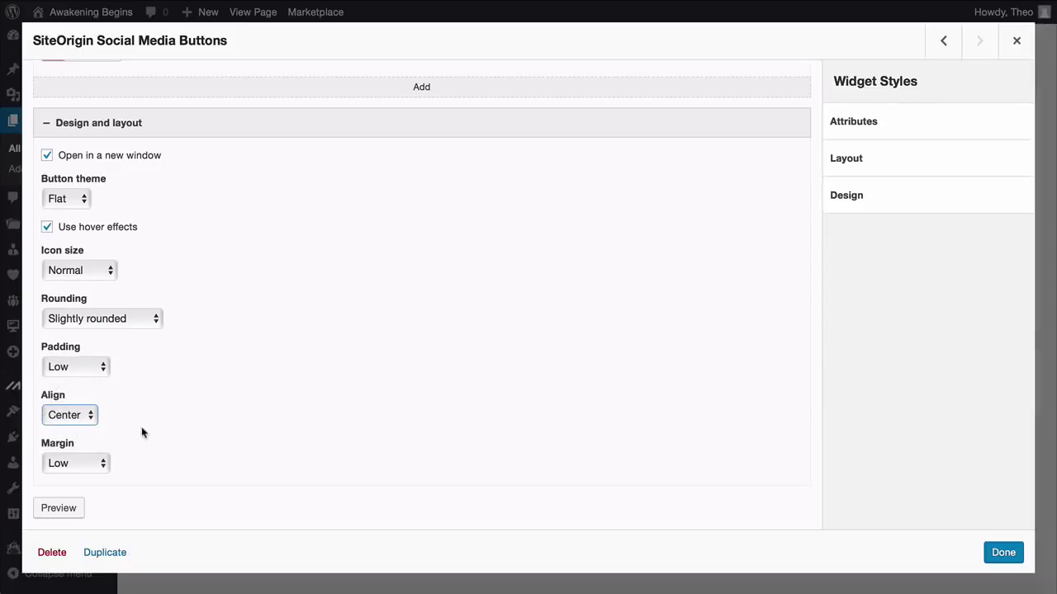
- Save the widget, then give its row 20 px top/bottom padding and a Full Width layout
click(1004, 554)
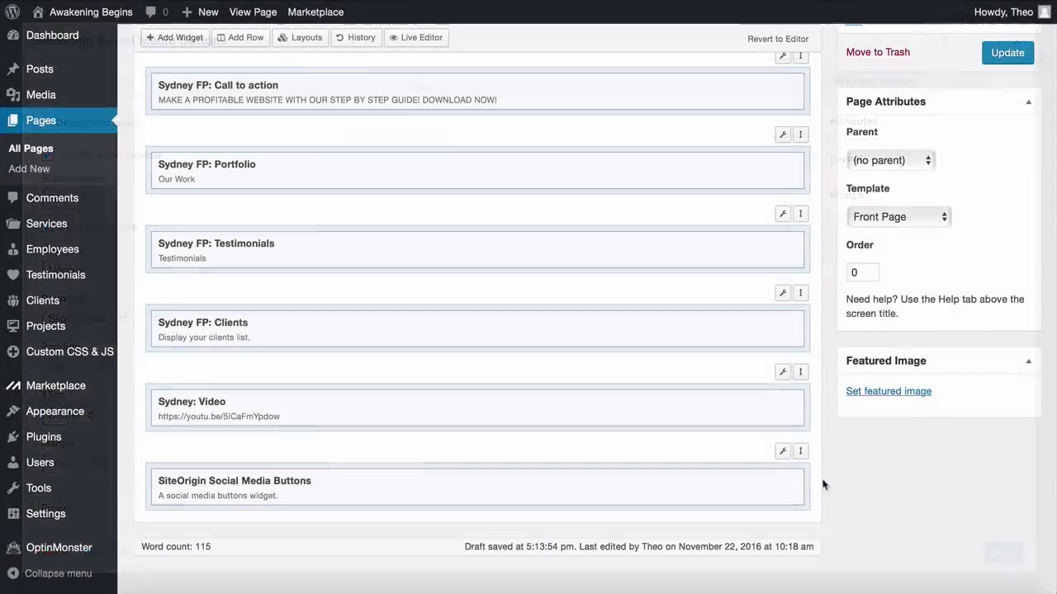
mouse_move(781, 458)
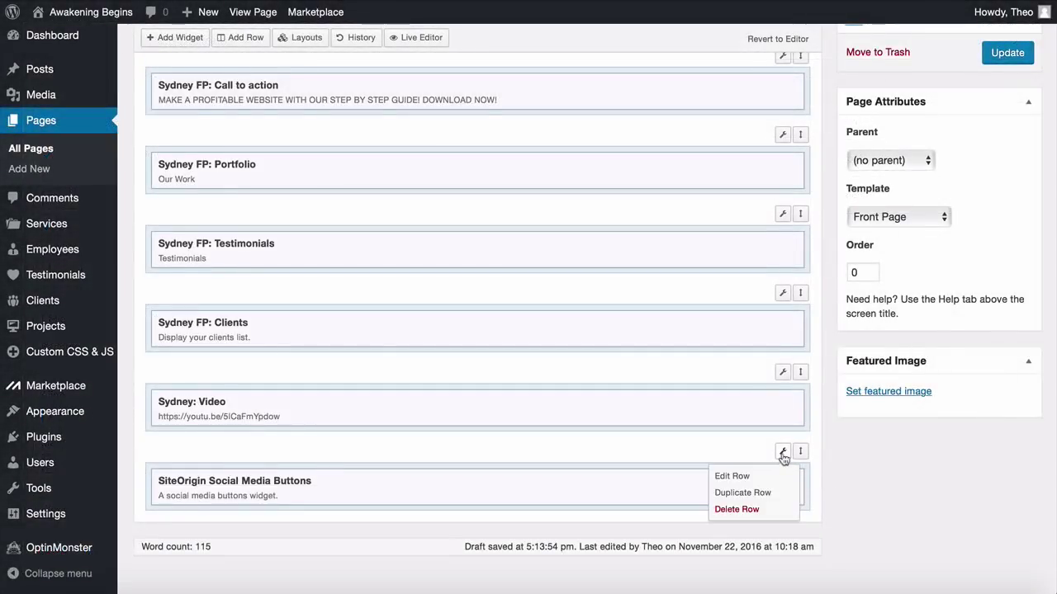
click(733, 477)
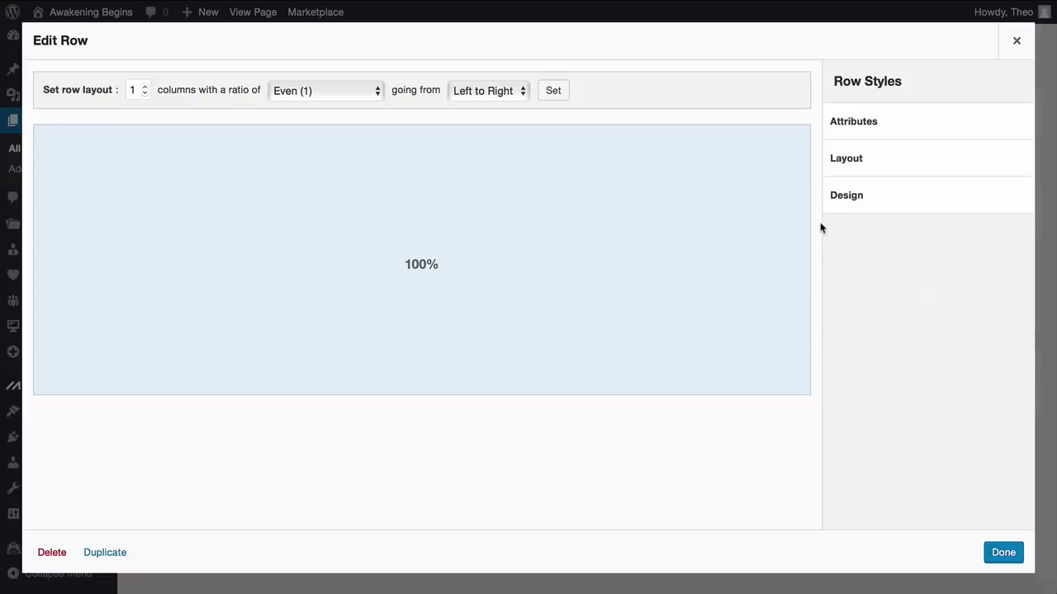
click(850, 159)
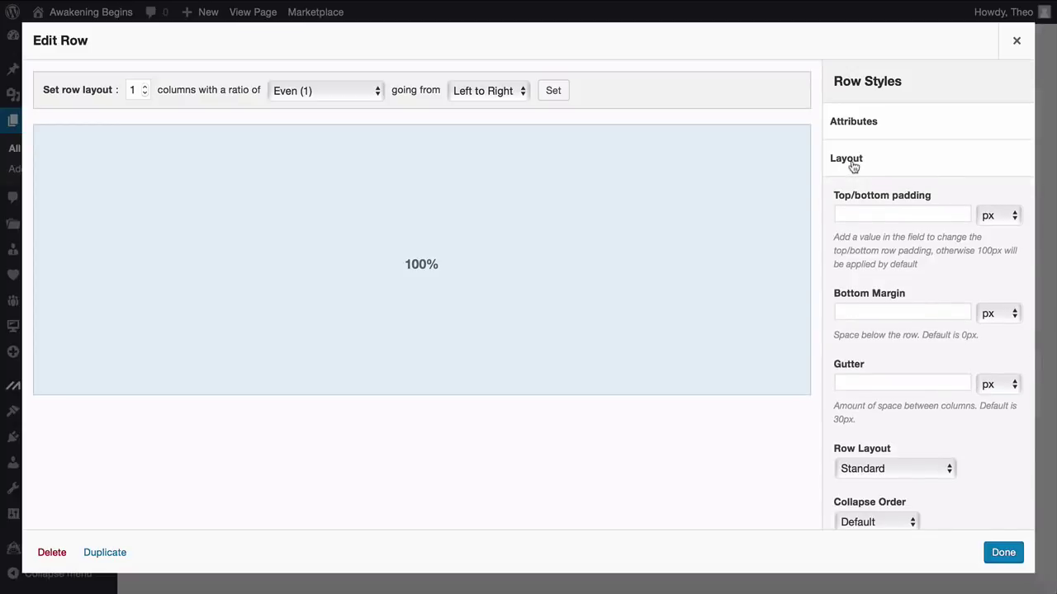
click(866, 212)
text(20)
click(908, 468)
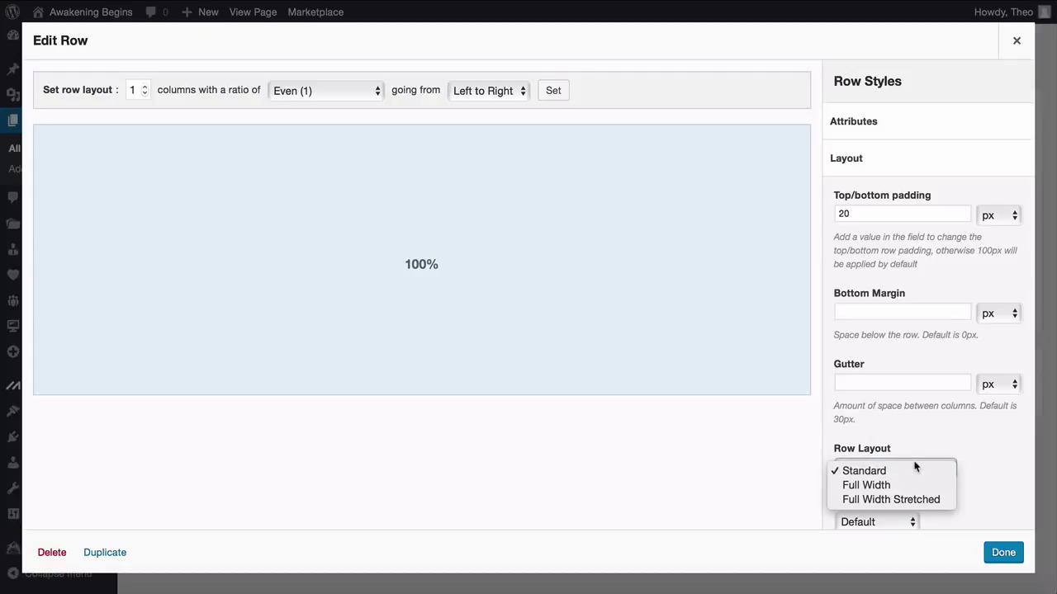
click(877, 486)
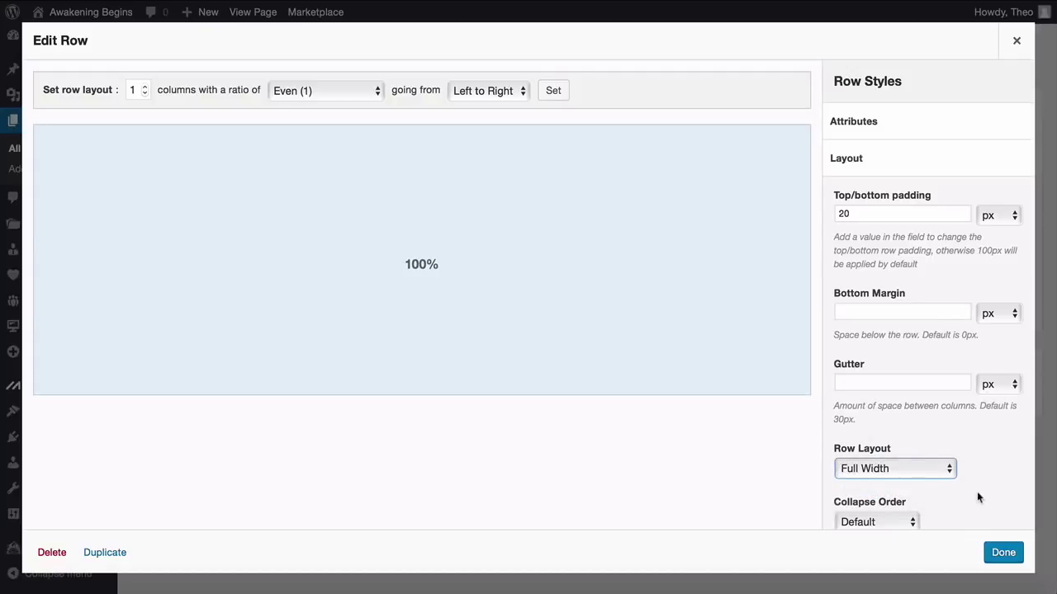
click(1004, 555)
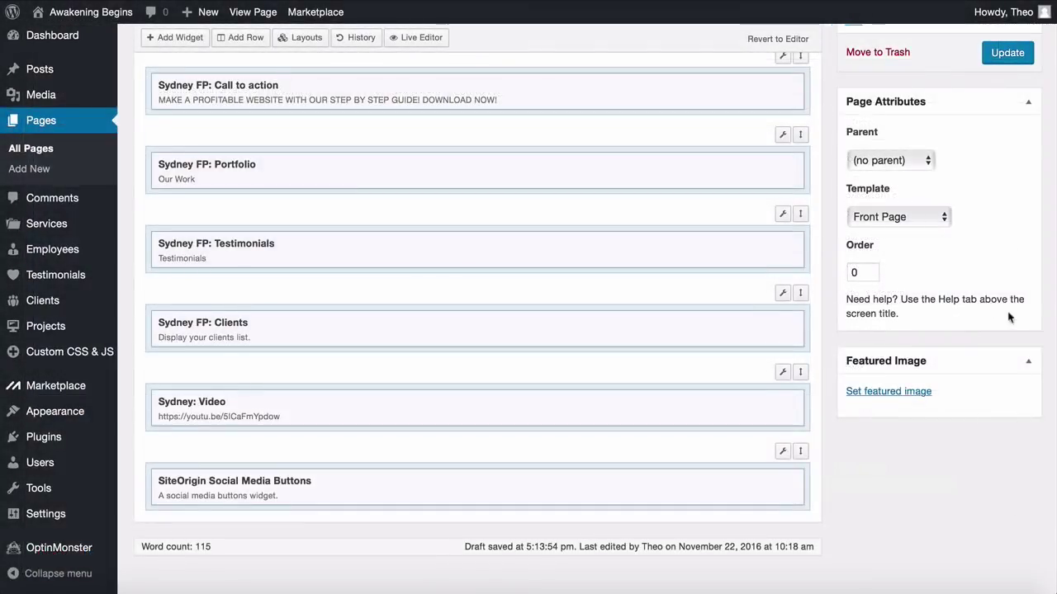
- Update the Home page and check the live page's social icons above the footer
click(1005, 56)
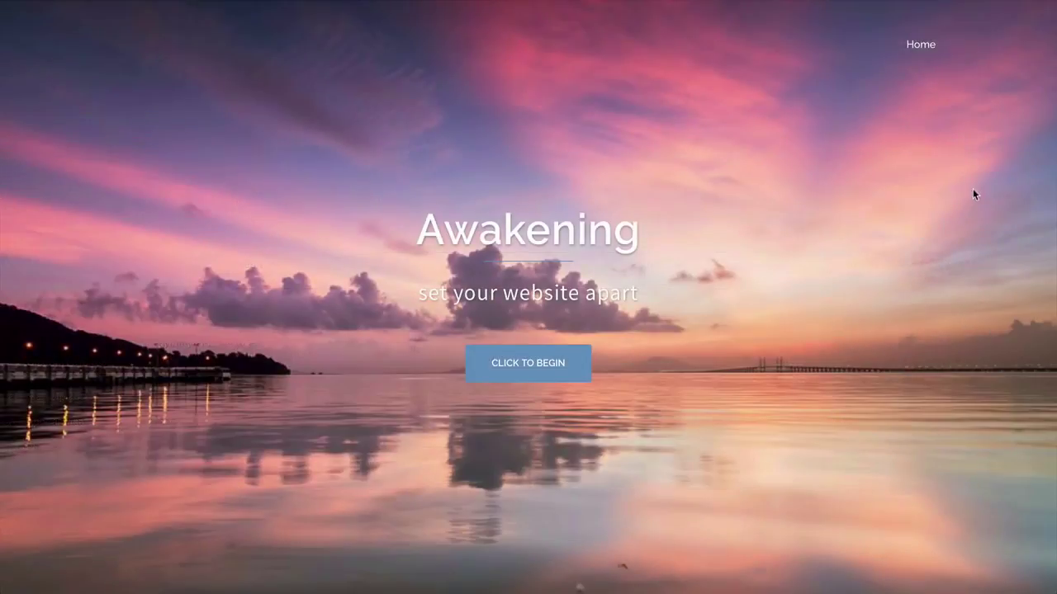
scroll(996, 184, down, 5)
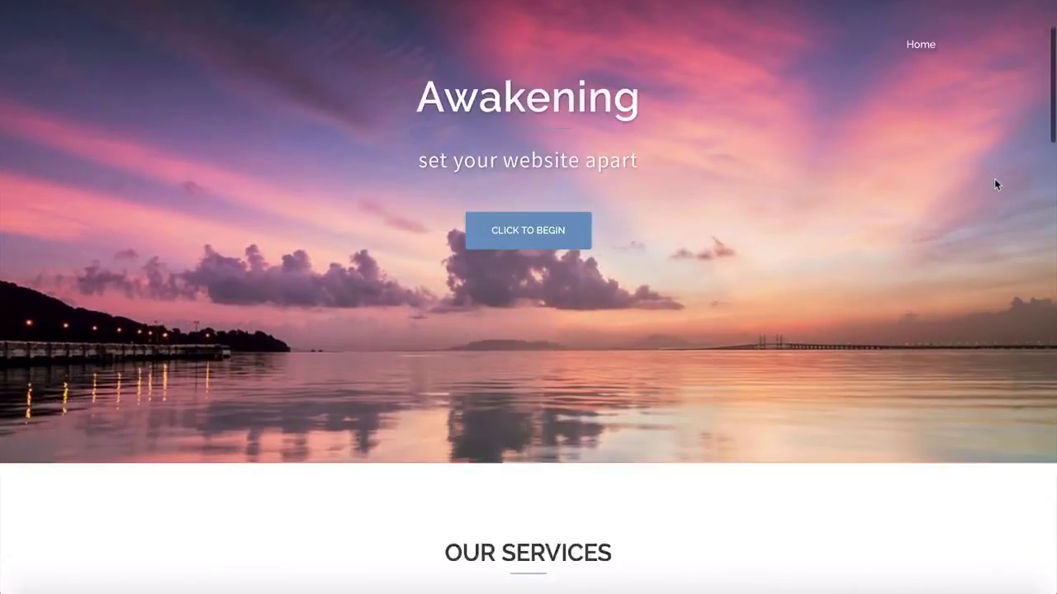
scroll(995, 185, down, 10)
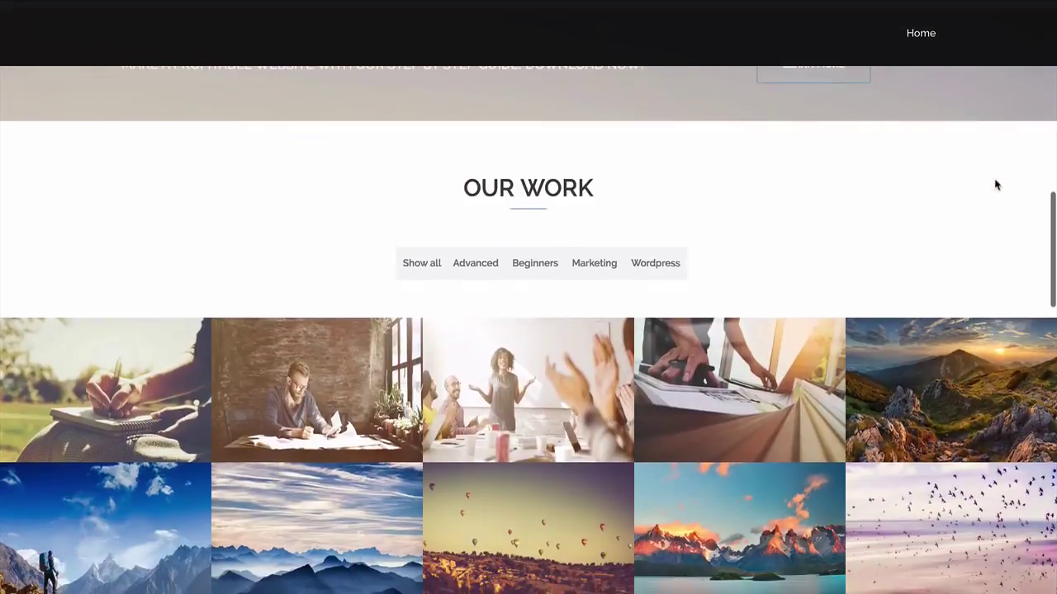
scroll(726, 508, down, 6)
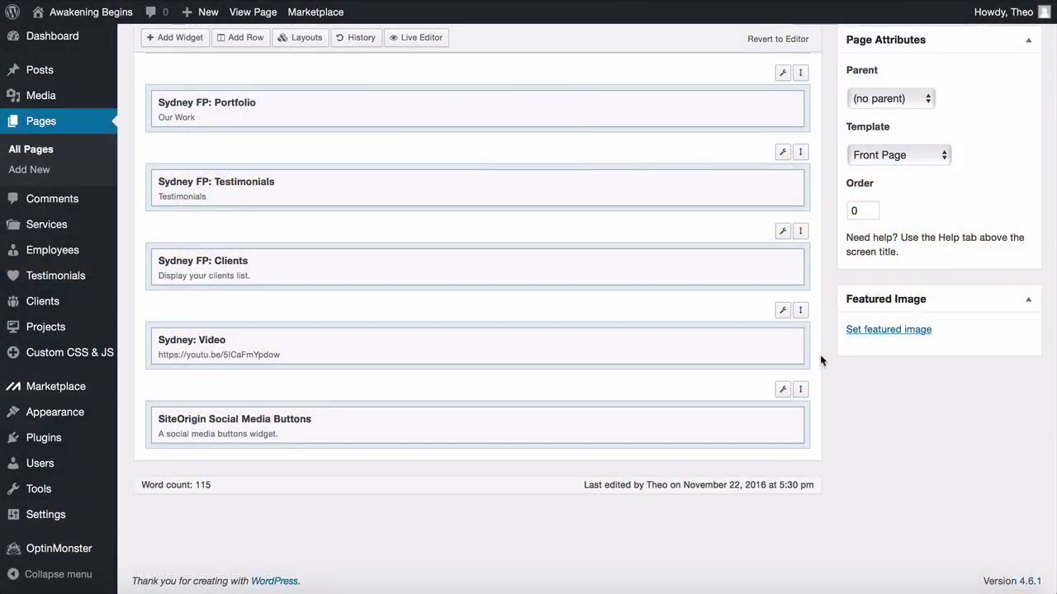
- Give the social buttons row a black background colour
mouse_move(780, 392)
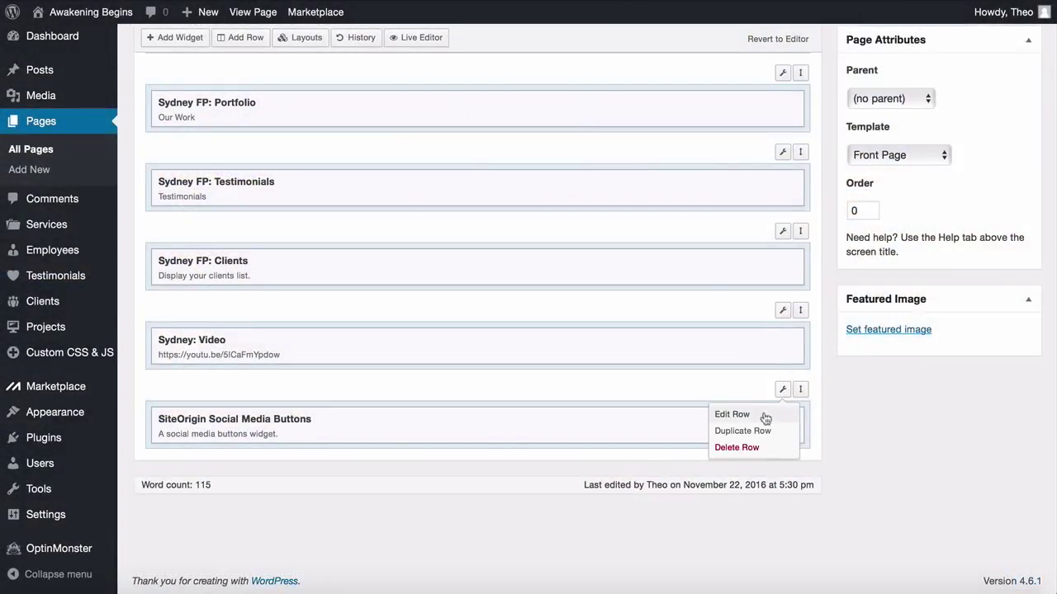
click(734, 414)
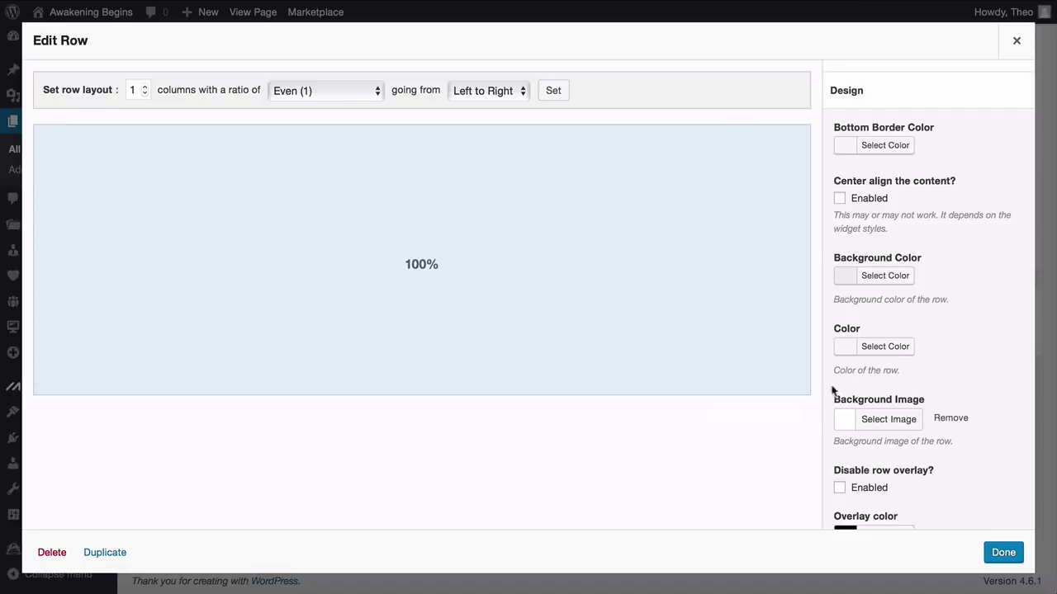
click(851, 281)
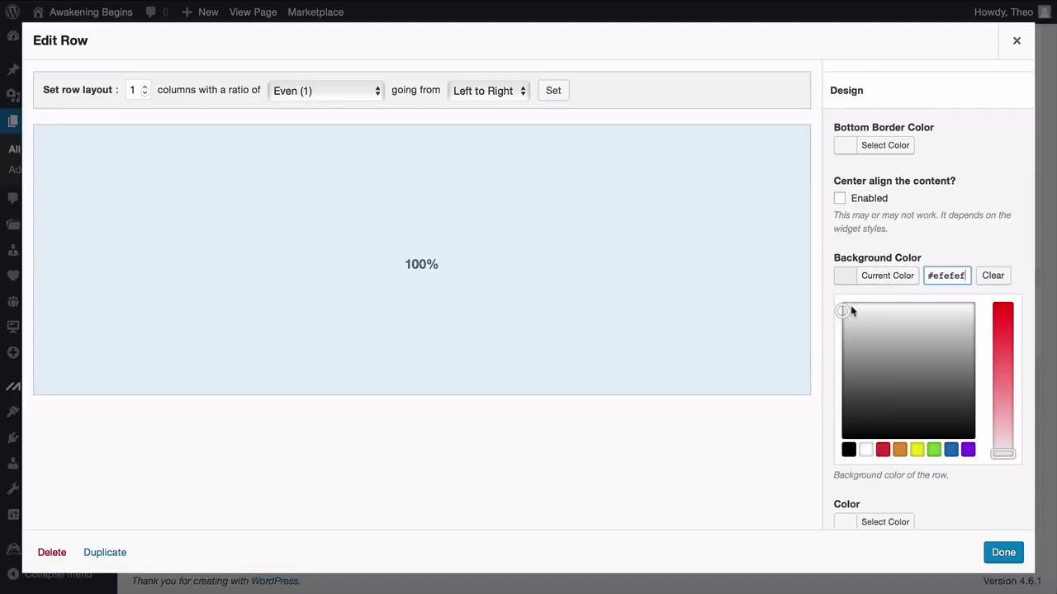
drag(849, 413, 834, 425)
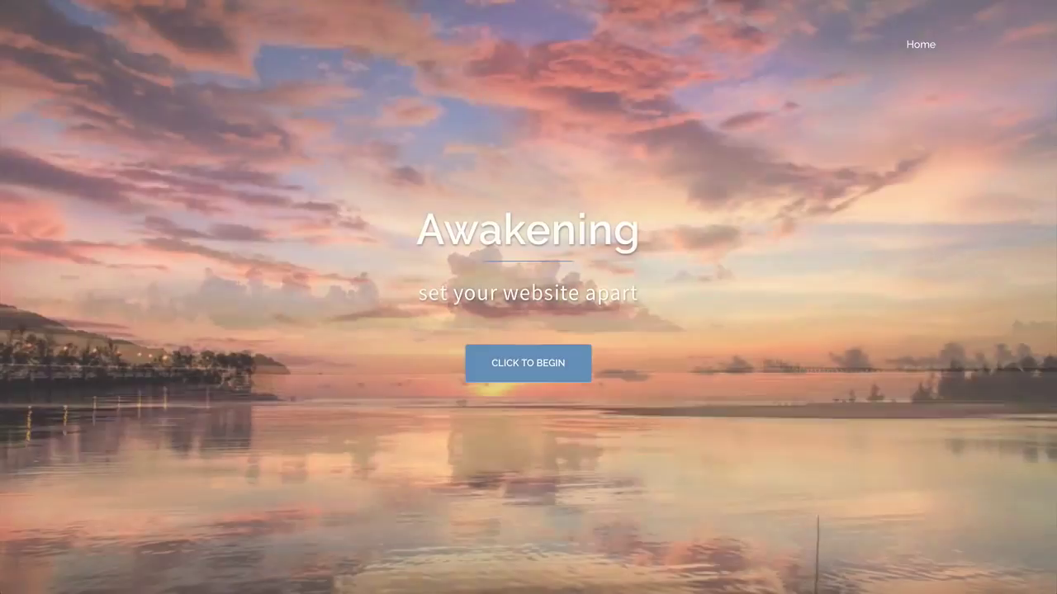
- Scroll through the sections of the live Awakening home page
scroll(529, 297, down, 5)
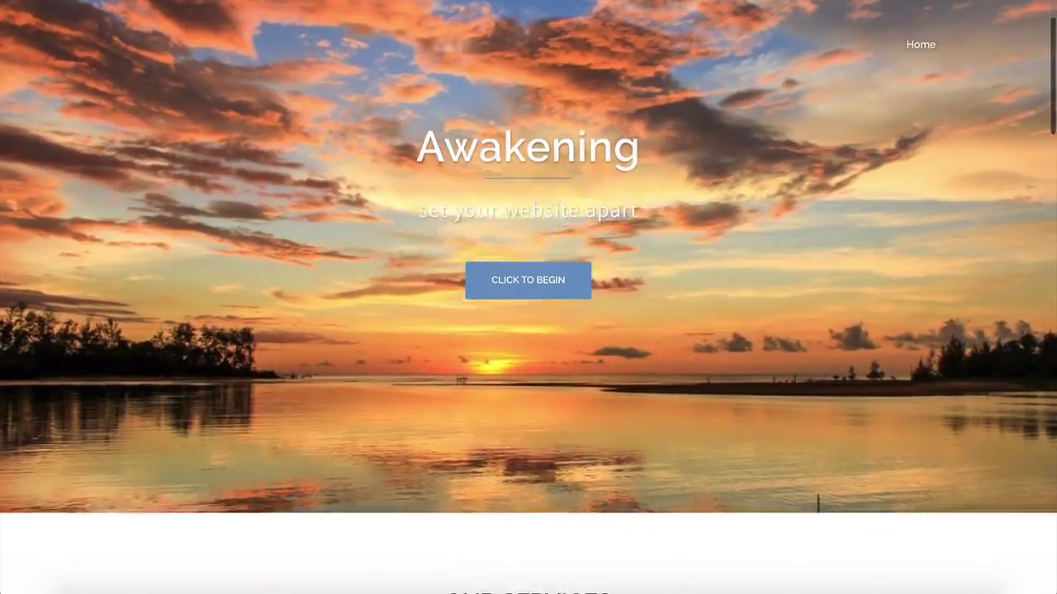
scroll(528, 297, down, 3)
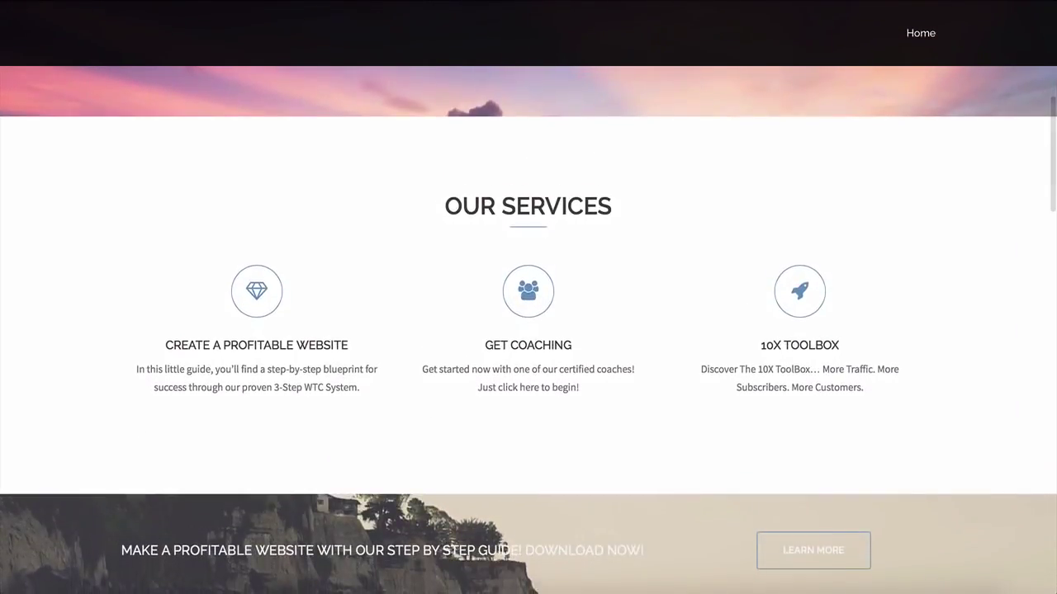
scroll(529, 330, down, 1)
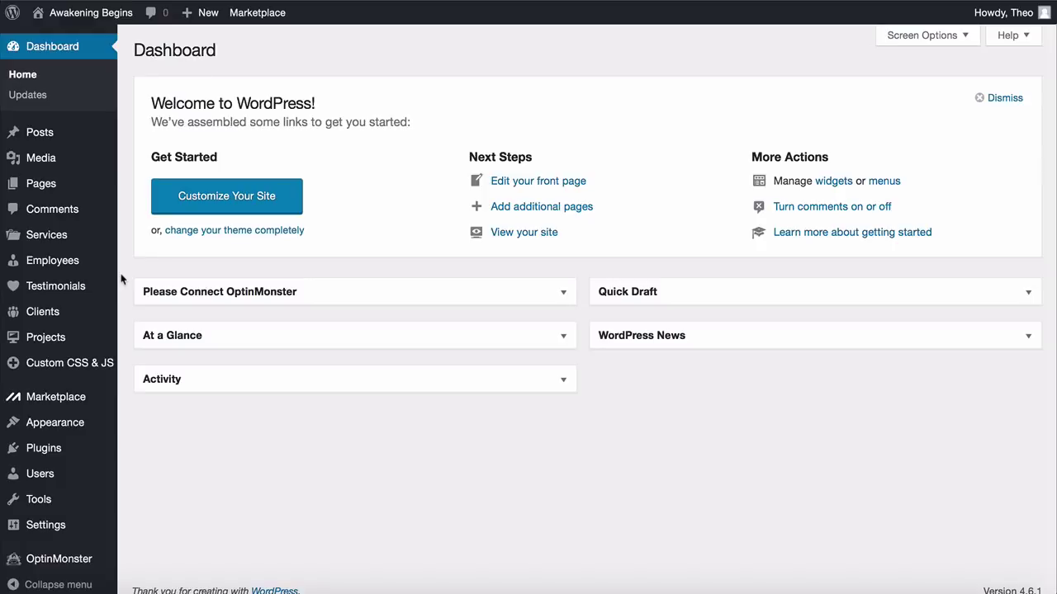
- Add a custom CSS rule setting .text-slider h2.maintitle to font-size 90px
mouse_move(104, 366)
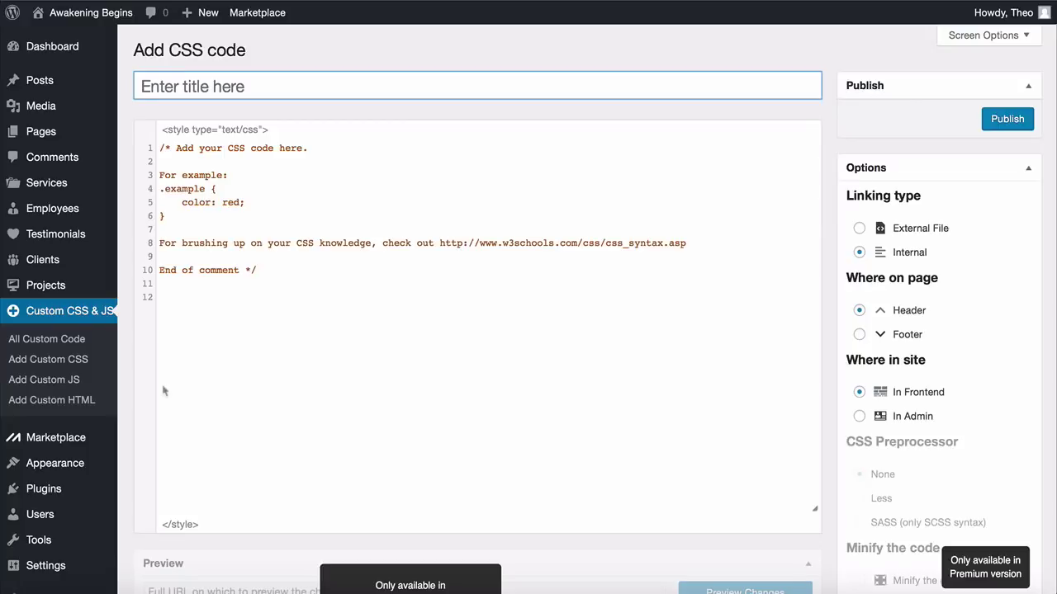
click(203, 298)
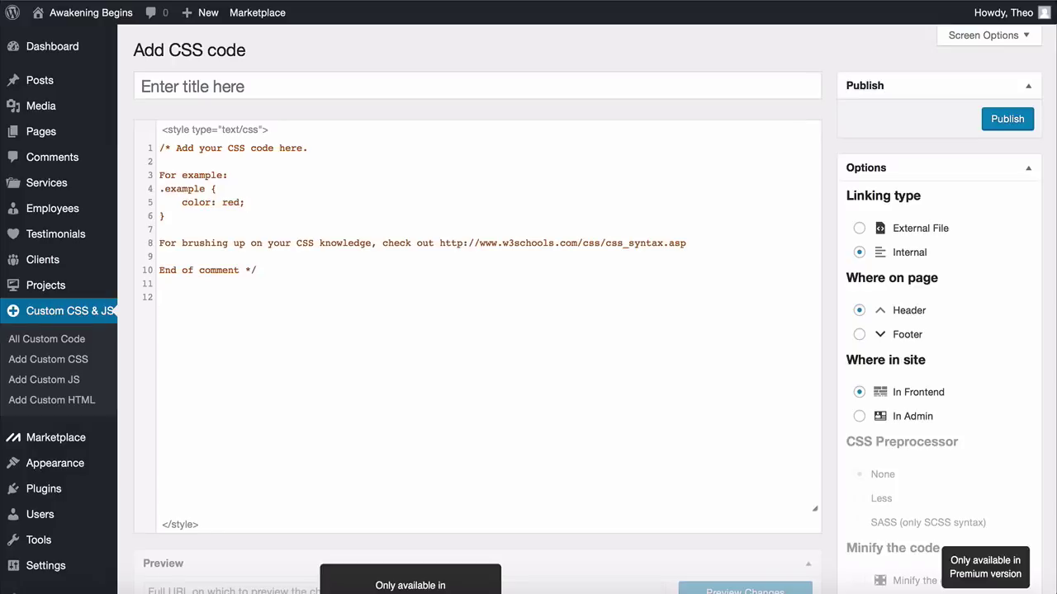
text(.text-slider h2.maintitle)
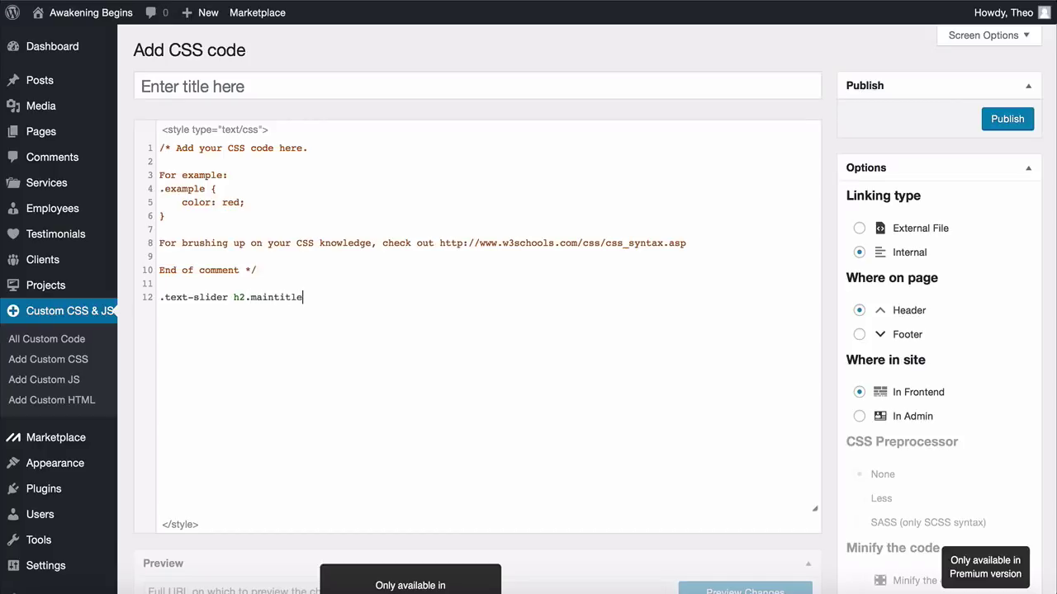
text({)
text(font-size:90px;)
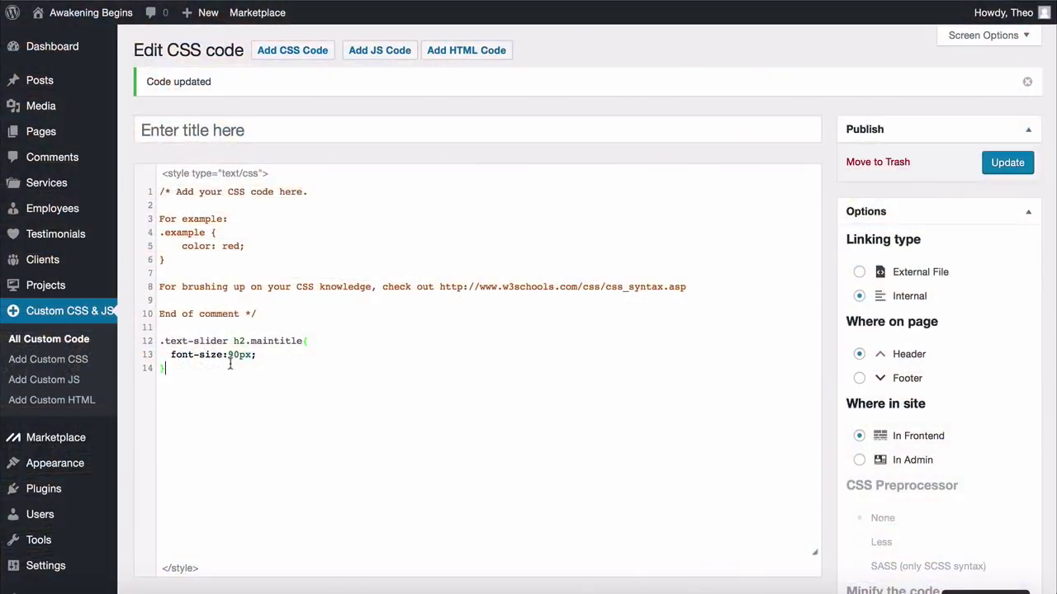
- Select the 90px title font size in the CSS editor and scroll through the live About Us page
drag(228, 355, 239, 355)
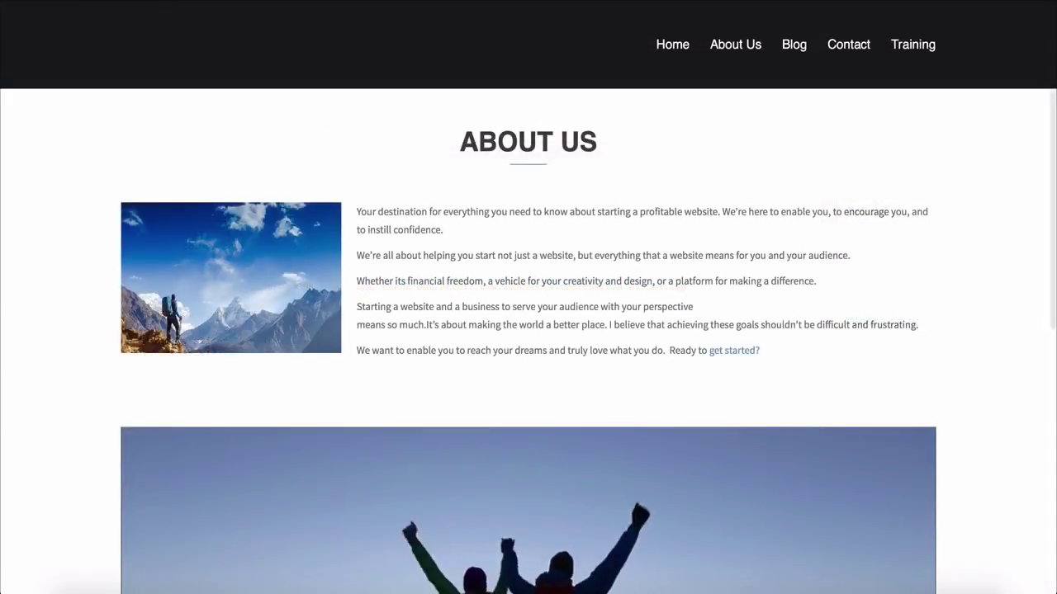
scroll(529, 331, down, 3)
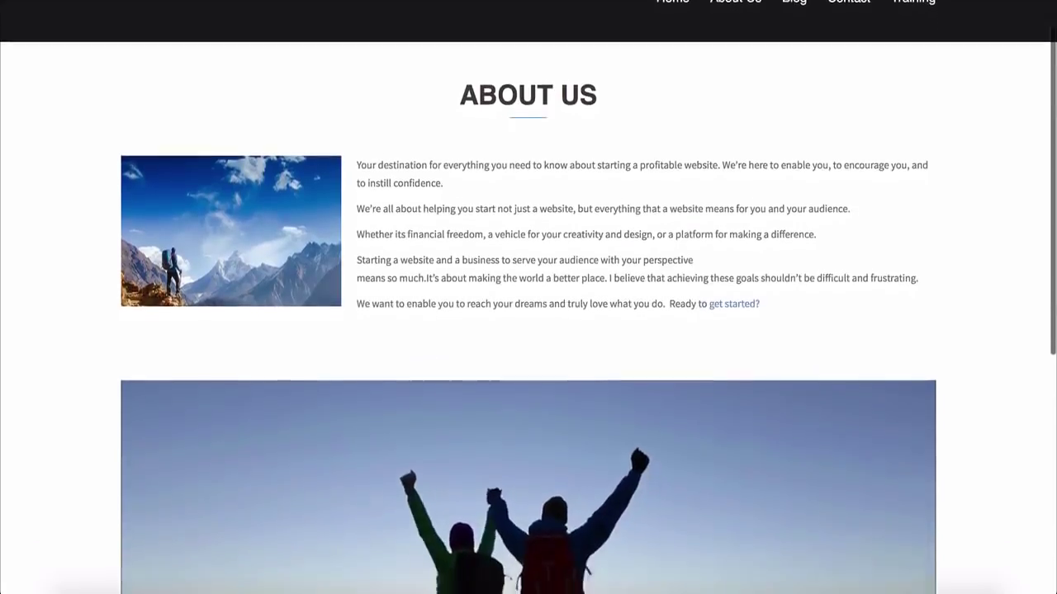
scroll(528, 330, down, 3)
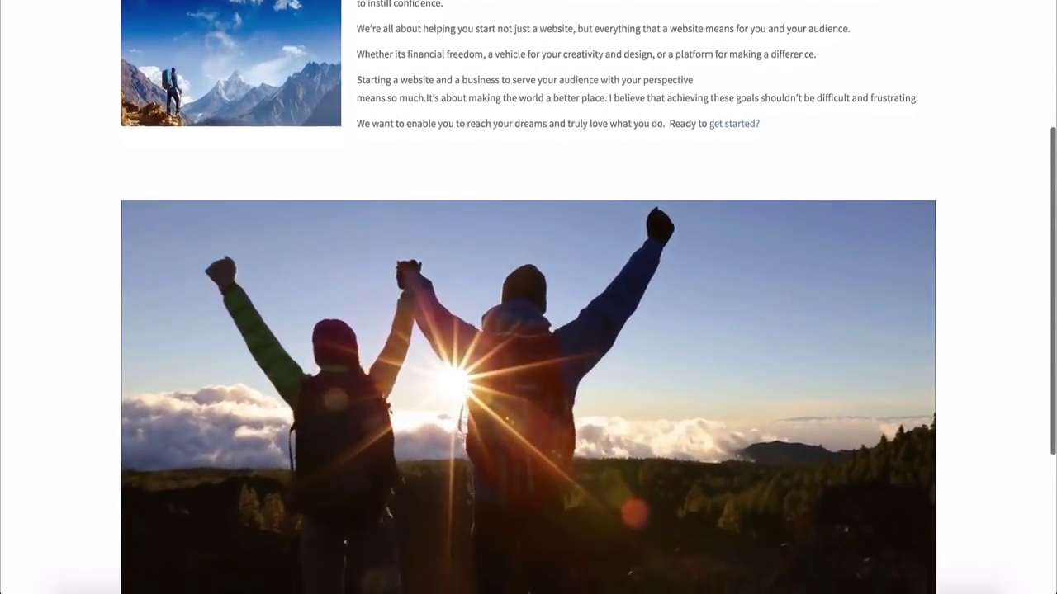
scroll(529, 331, down, 3)
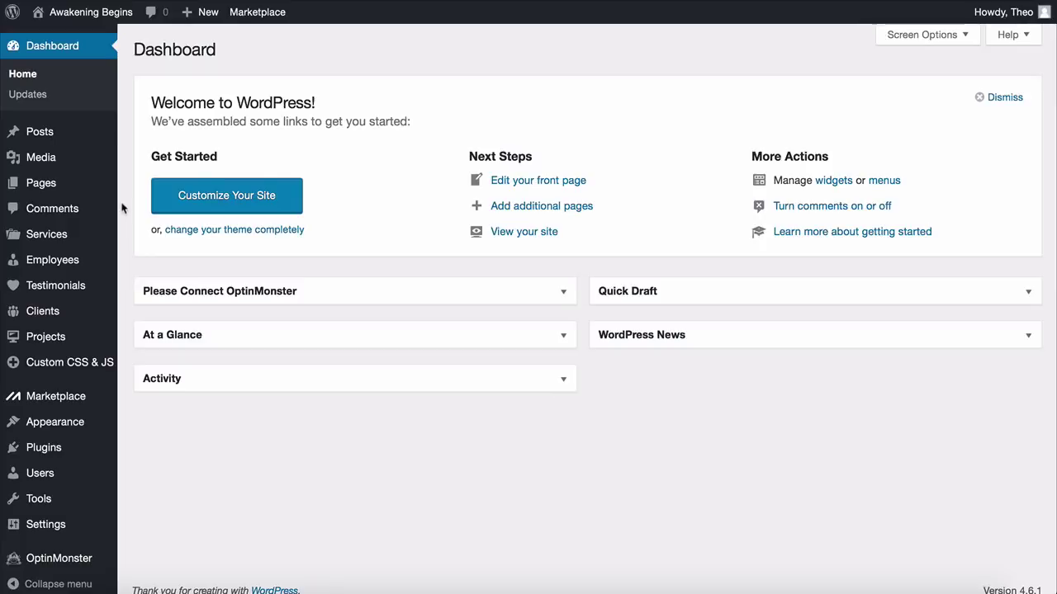
- Publish a new page titled 'About Us' with the Front Page template at /about-us/
mouse_move(96, 185)
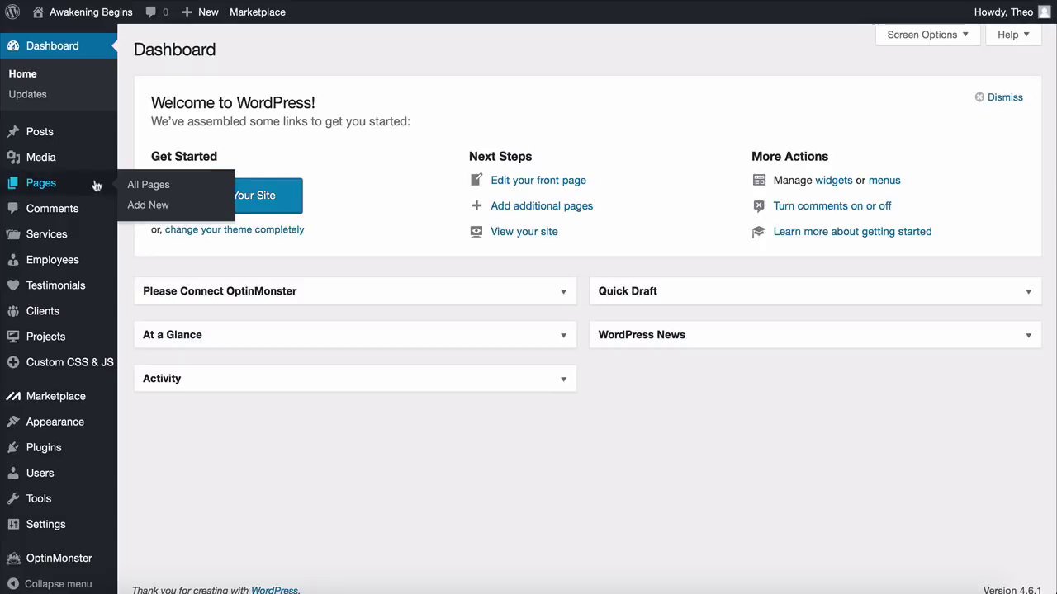
click(146, 207)
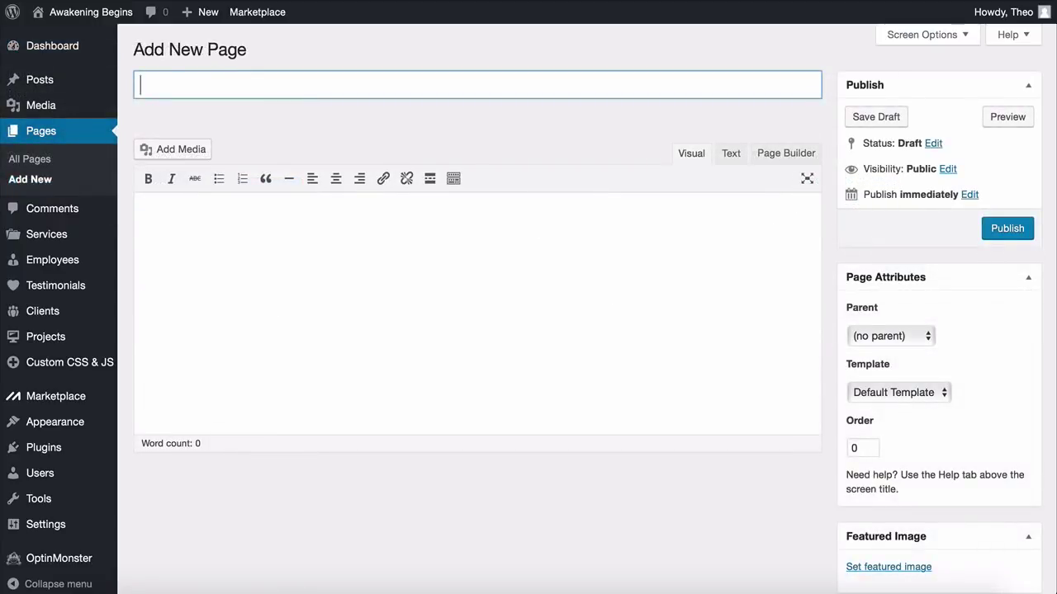
text(About Us)
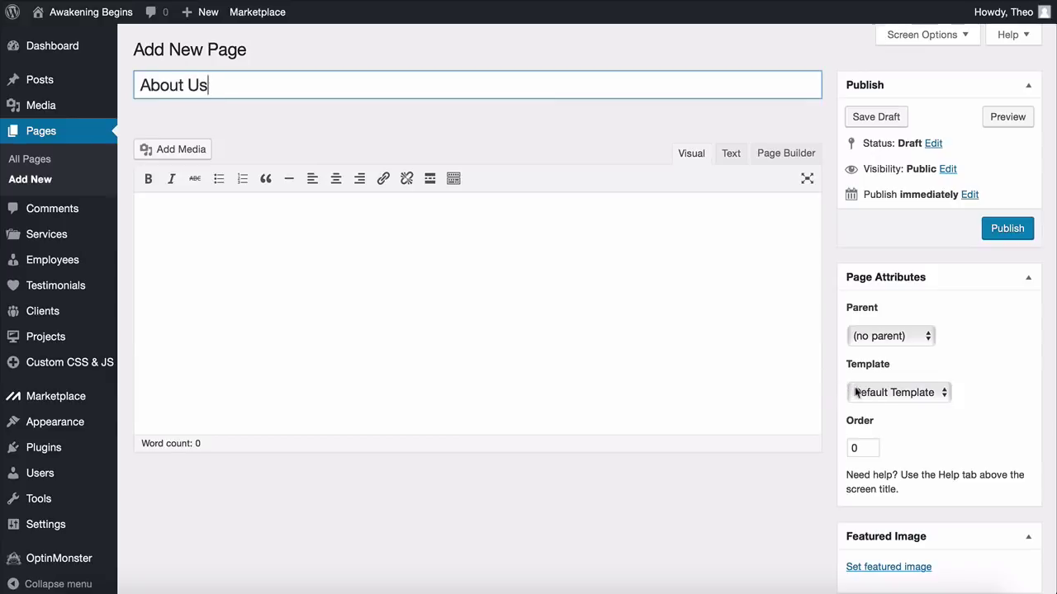
click(889, 393)
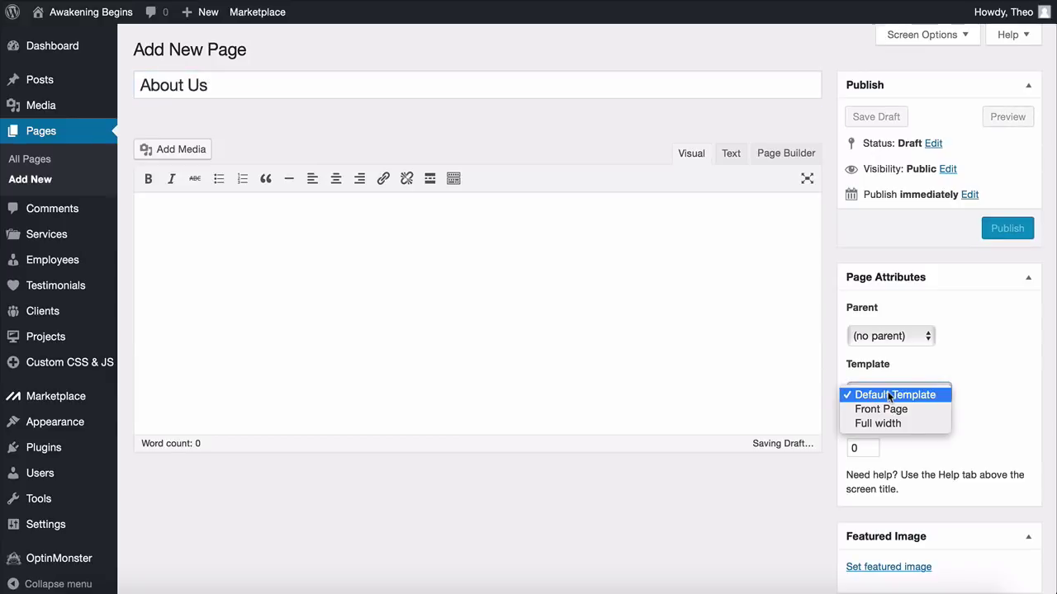
click(884, 410)
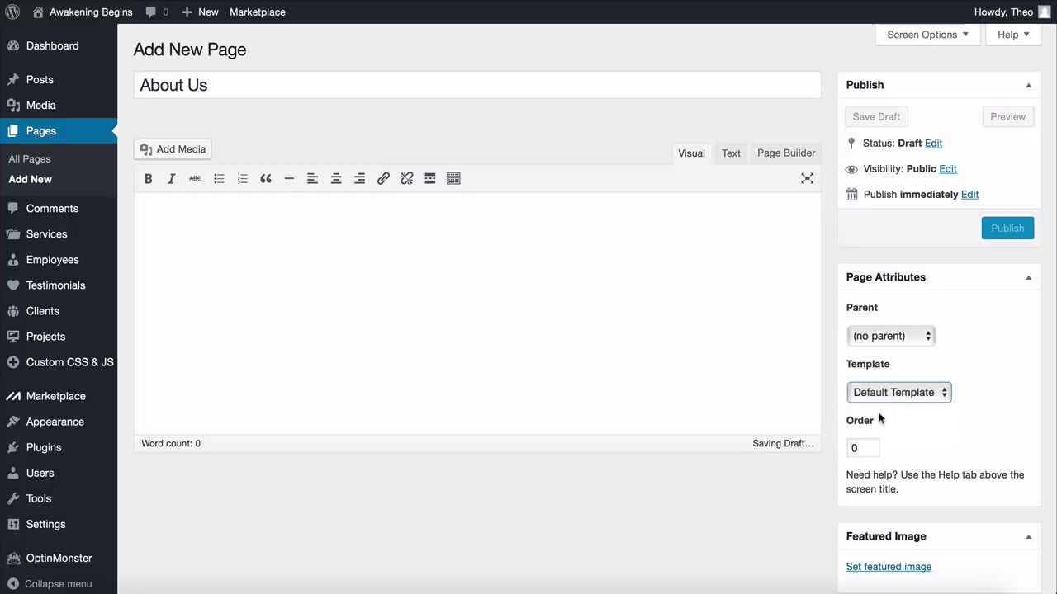
click(1001, 237)
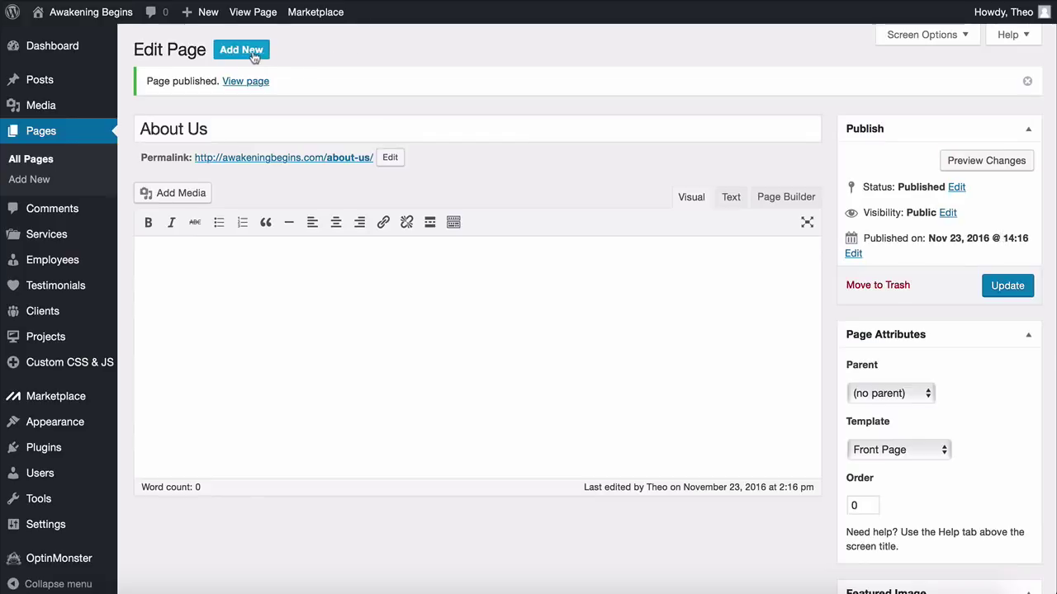
- Publish a new page titled 'Contact' with the Front Page template at /contact/
click(241, 49)
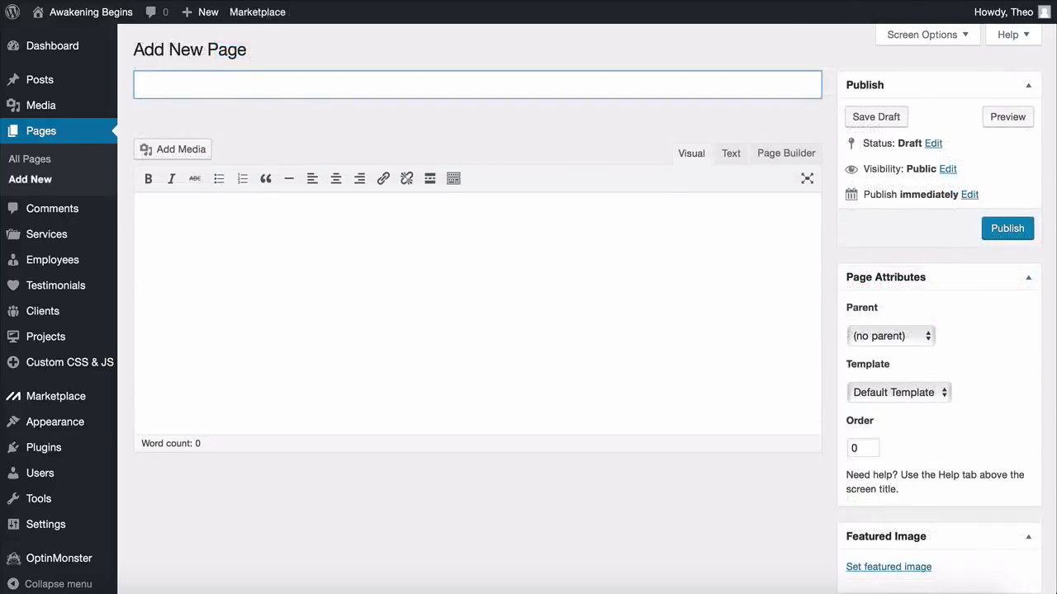
text(Contact)
click(854, 392)
click(876, 411)
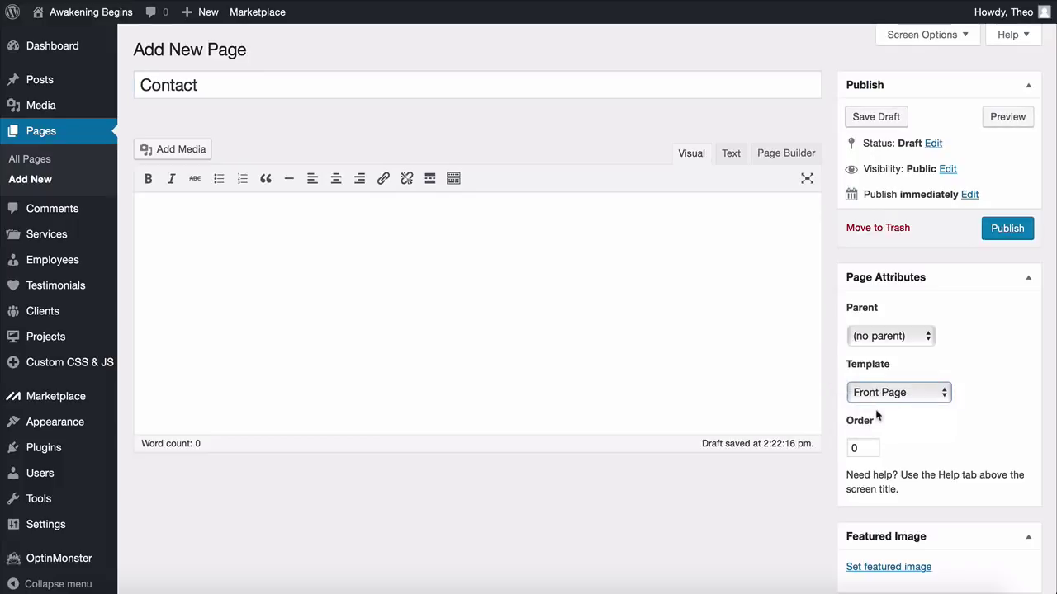
click(1007, 238)
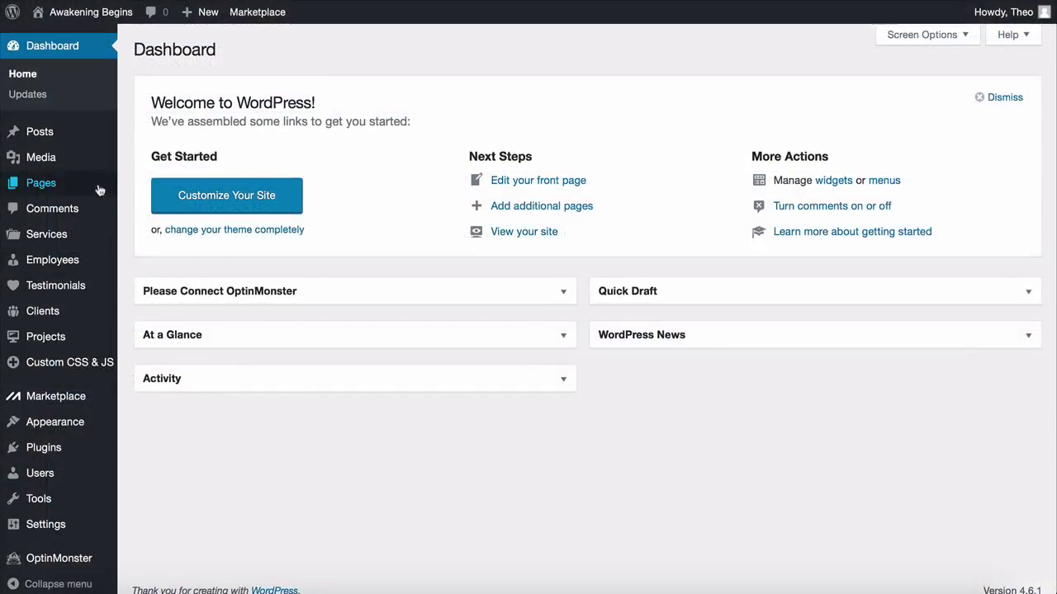
- Tick Demo 3–6, My blog and the other old pages, then bulk-move all nine to the Trash
mouse_move(98, 182)
click(141, 186)
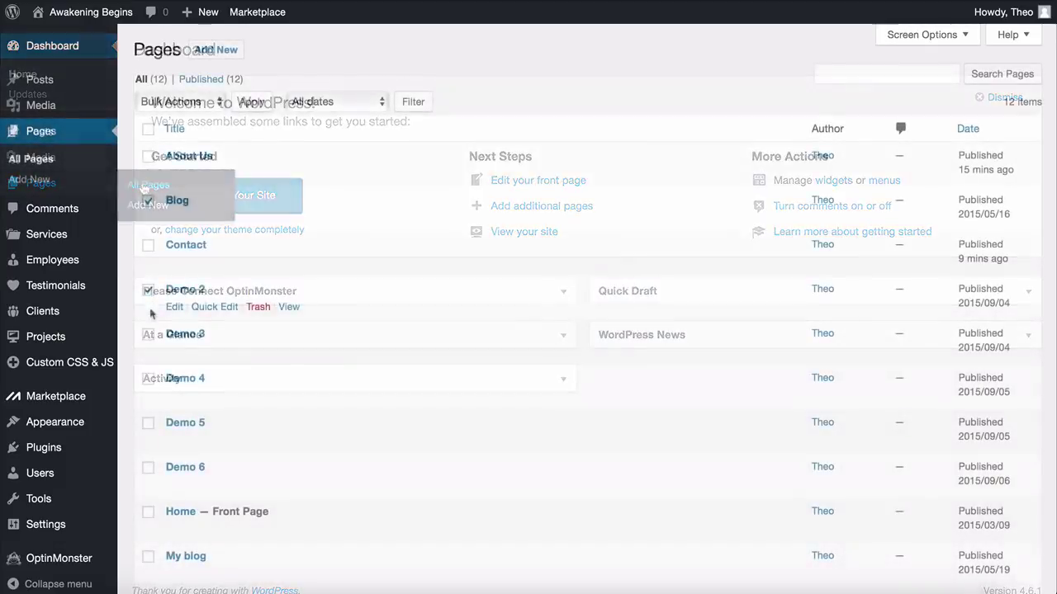
click(148, 334)
click(148, 378)
click(149, 424)
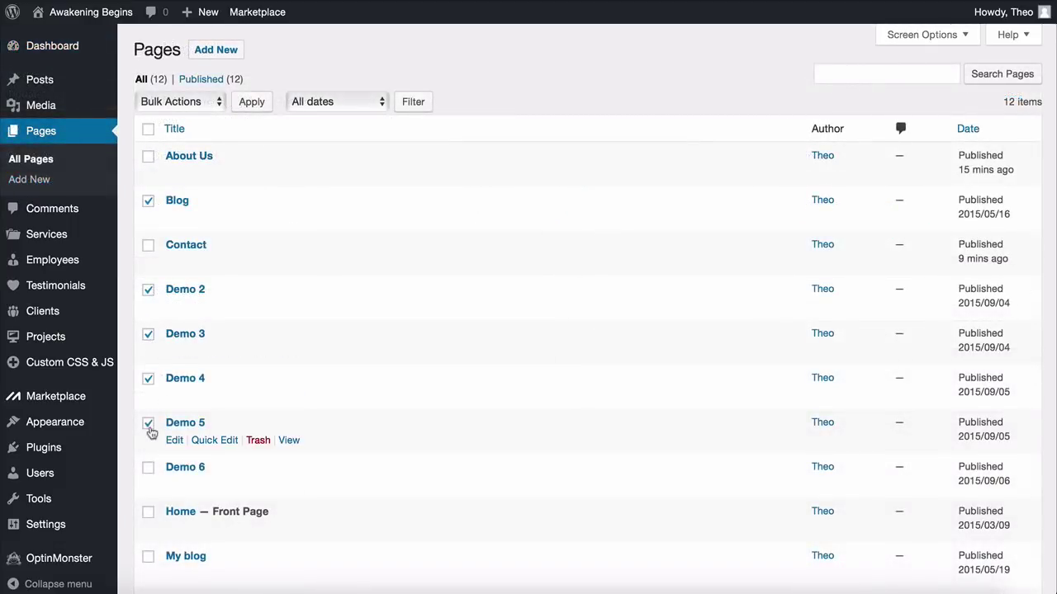
click(149, 468)
scroll(149, 470, down, 3)
click(149, 413)
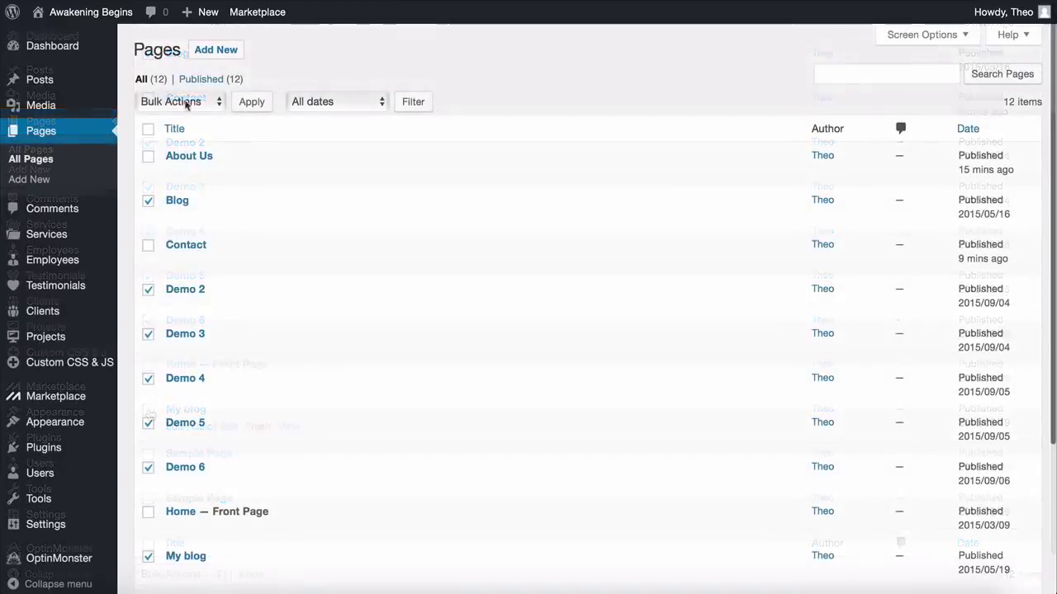
click(186, 101)
click(179, 132)
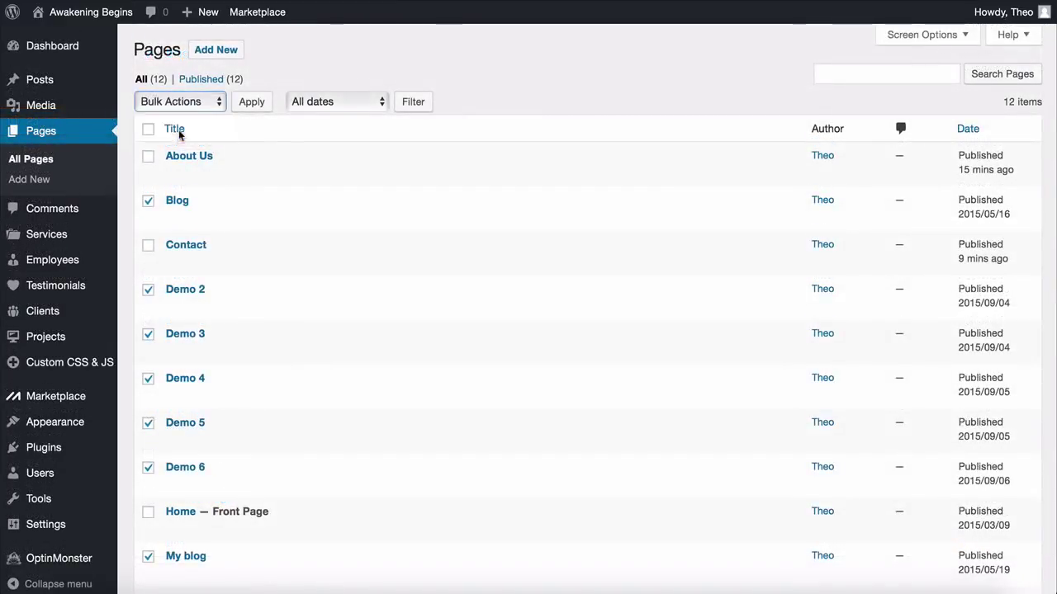
click(251, 105)
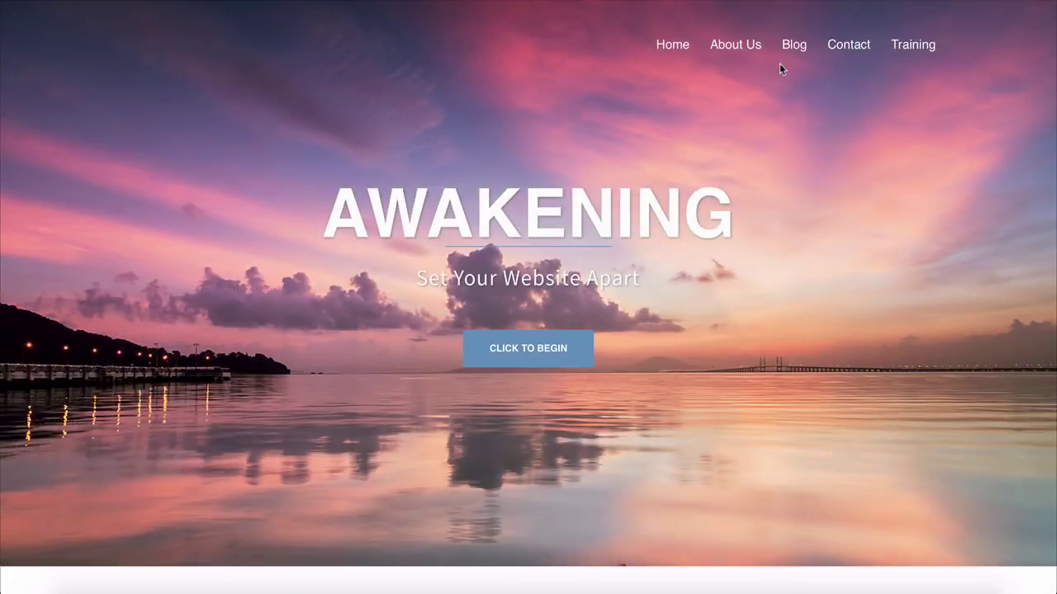
click(737, 45)
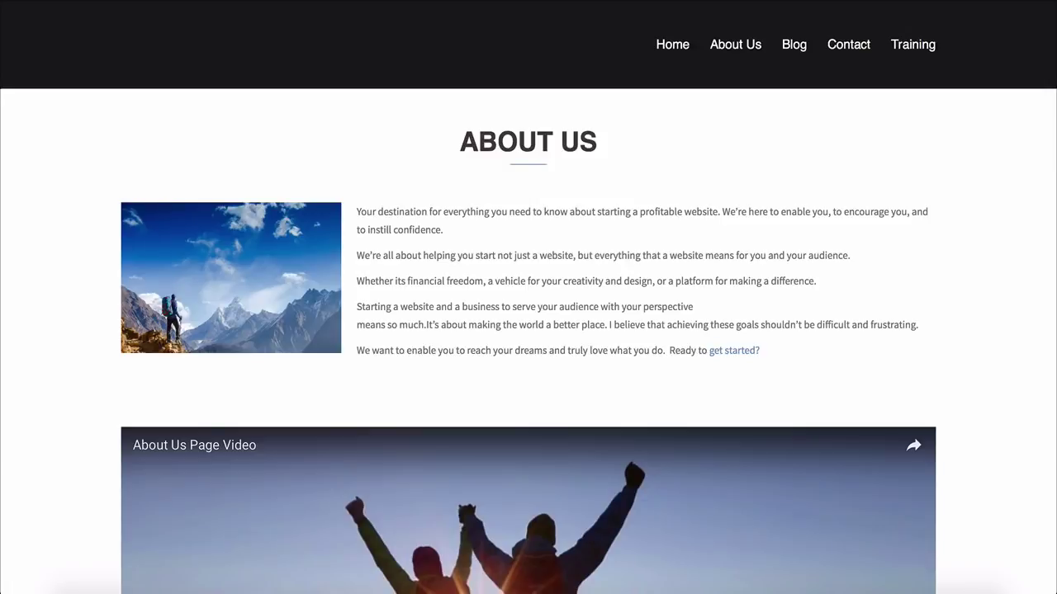
scroll(529, 331, down, 5)
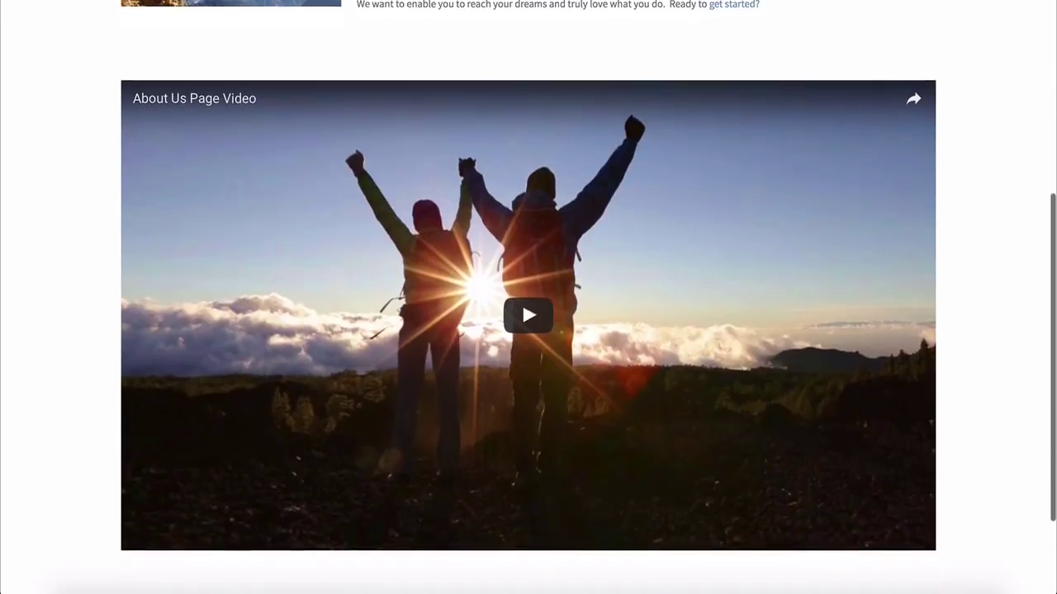
scroll(528, 297, down, 3)
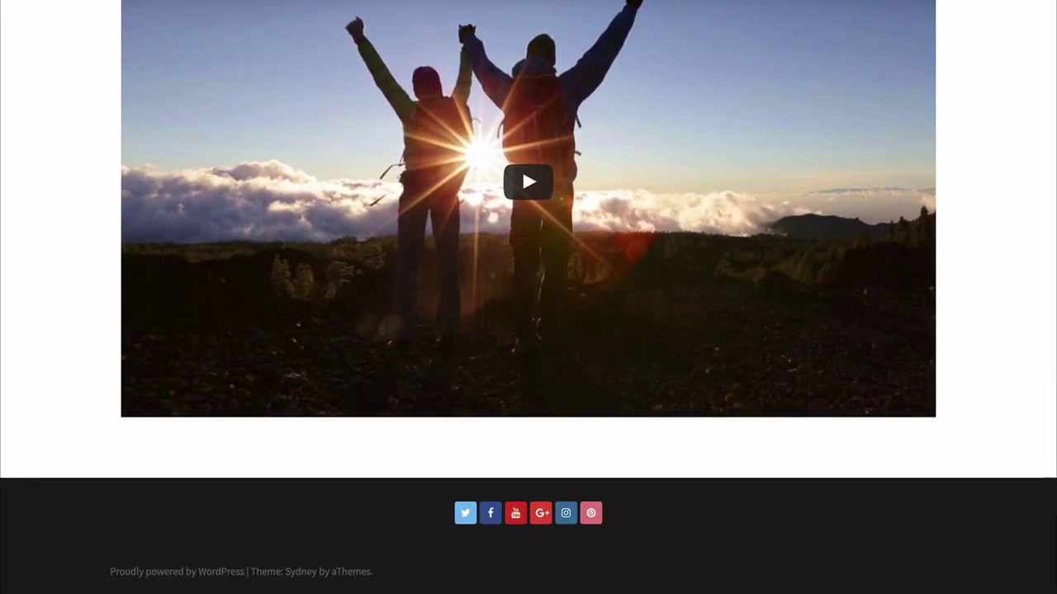
scroll(528, 298, up, 7)
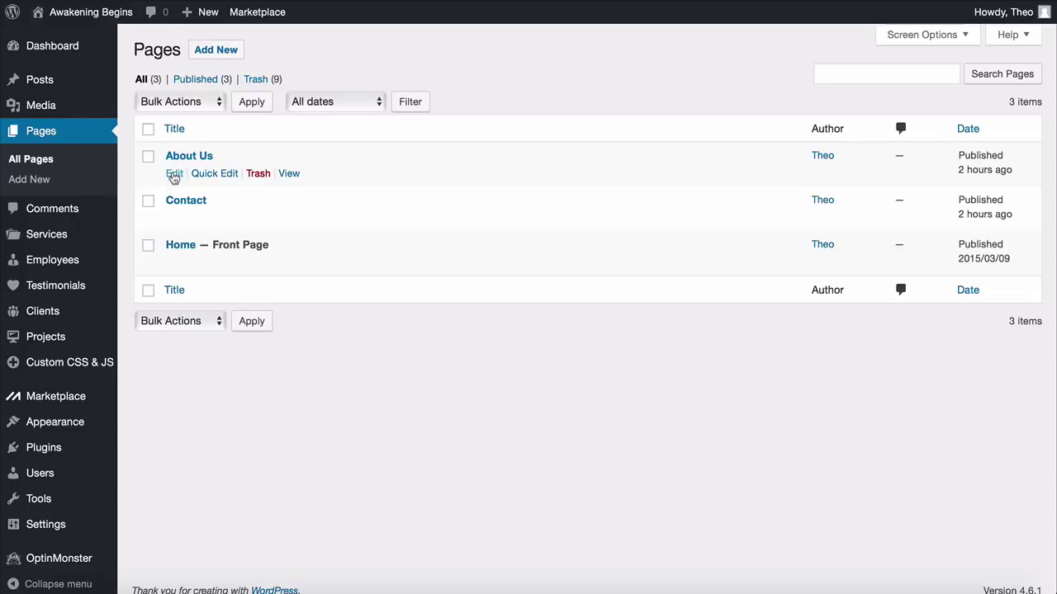
- Switch the About Us page to page-builder layout and insert a one-column row
click(173, 175)
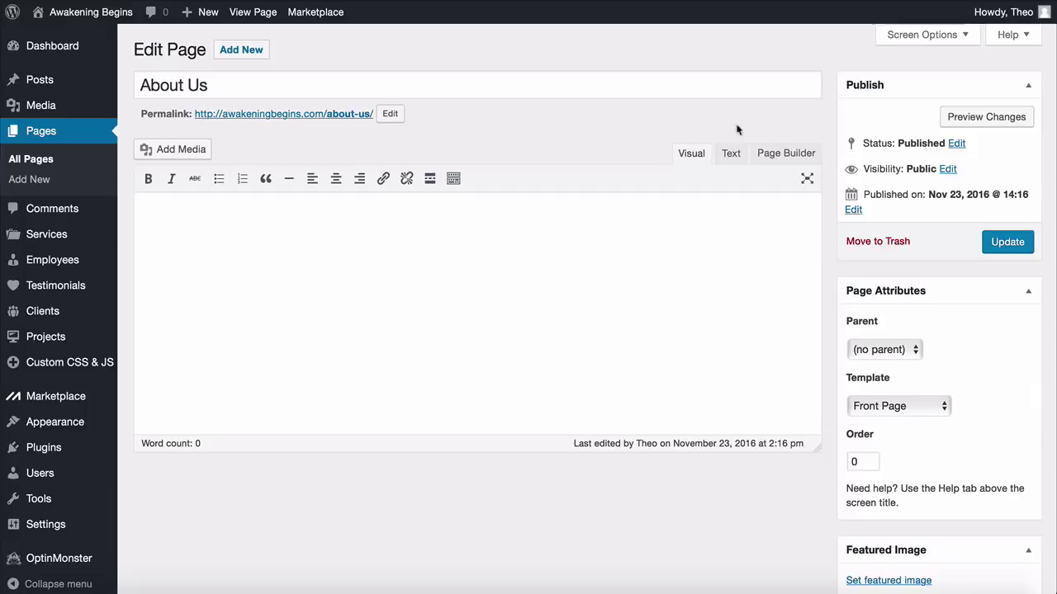
click(781, 153)
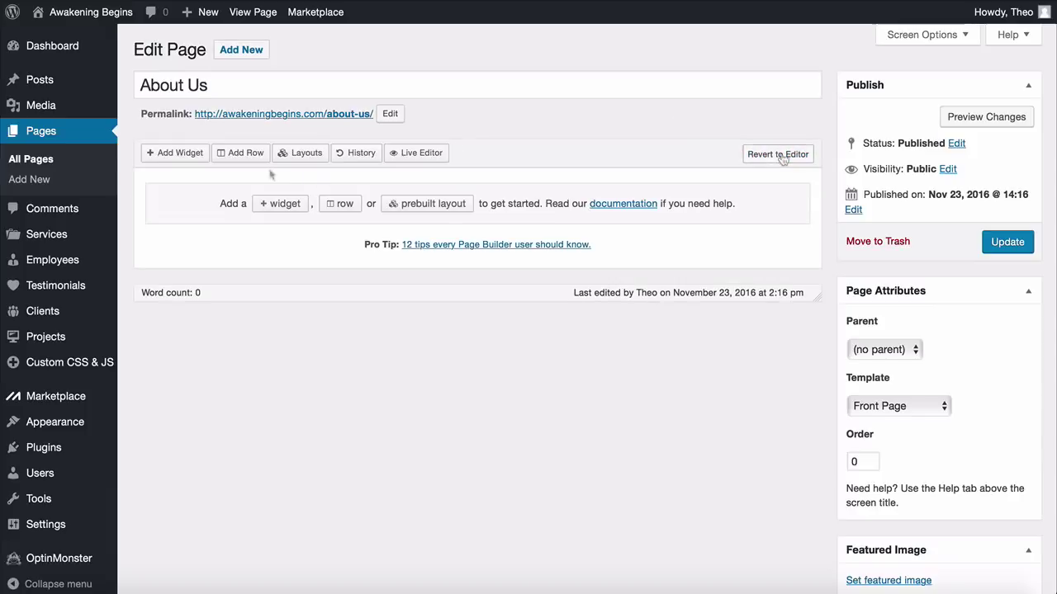
click(244, 153)
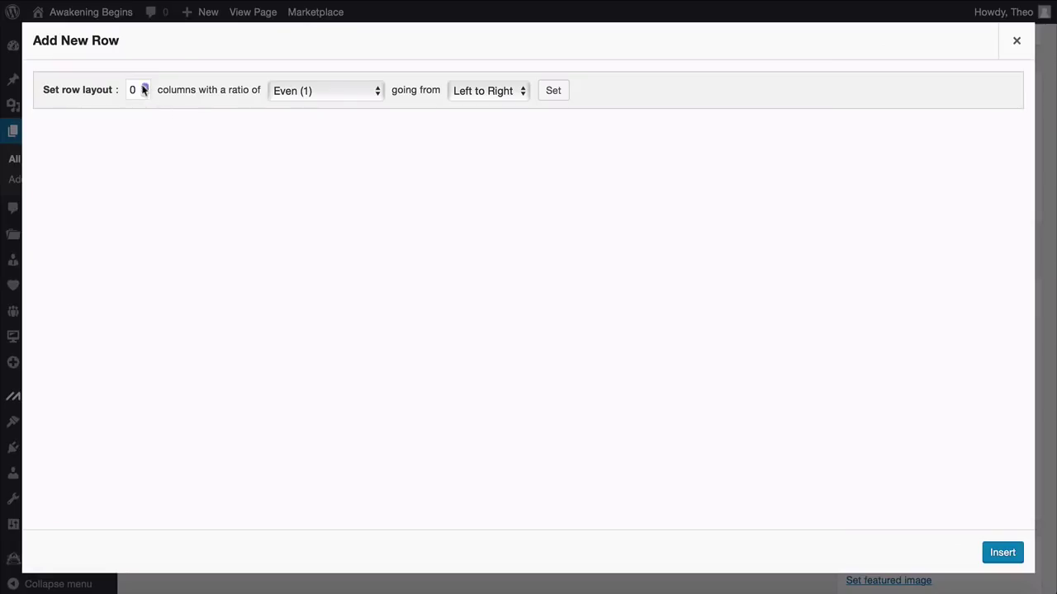
click(144, 86)
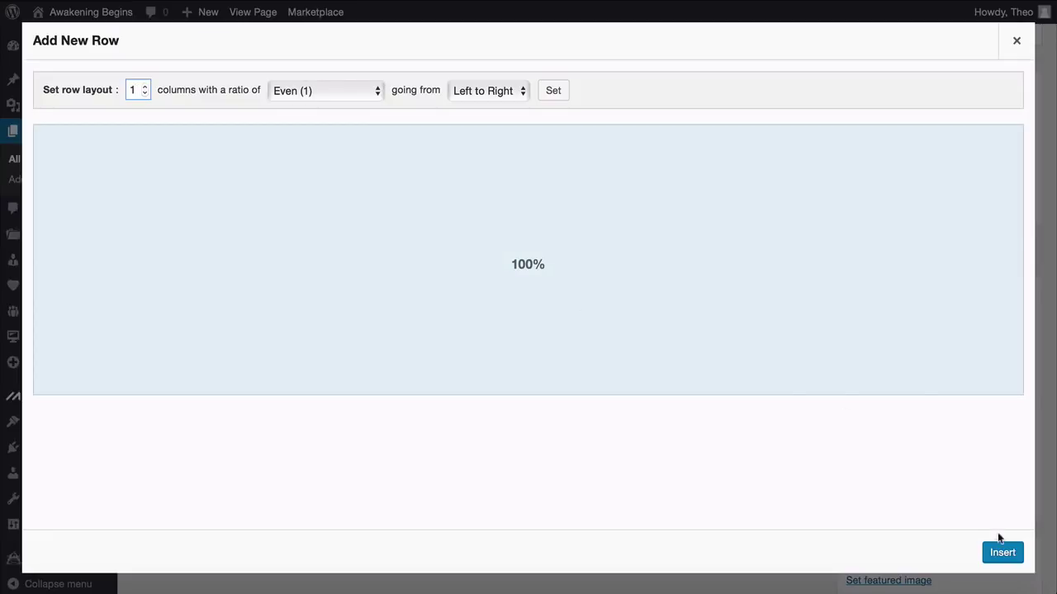
click(1002, 551)
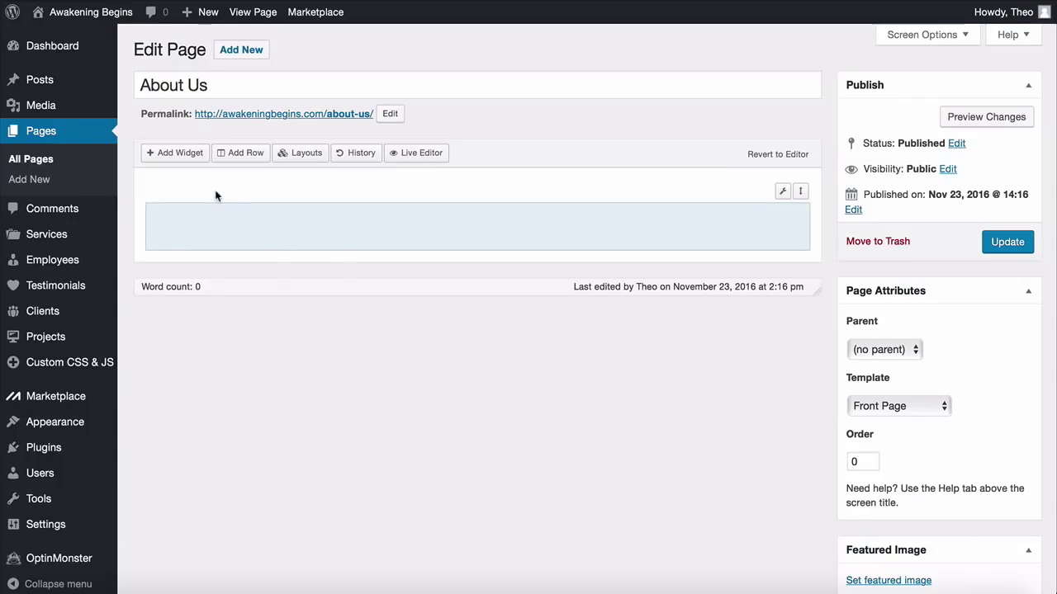
- Add a SiteOrigin Editor widget to the new row
click(178, 156)
scroll(634, 296, down, 5)
scroll(540, 208, down, 1)
scroll(540, 208, up, 3)
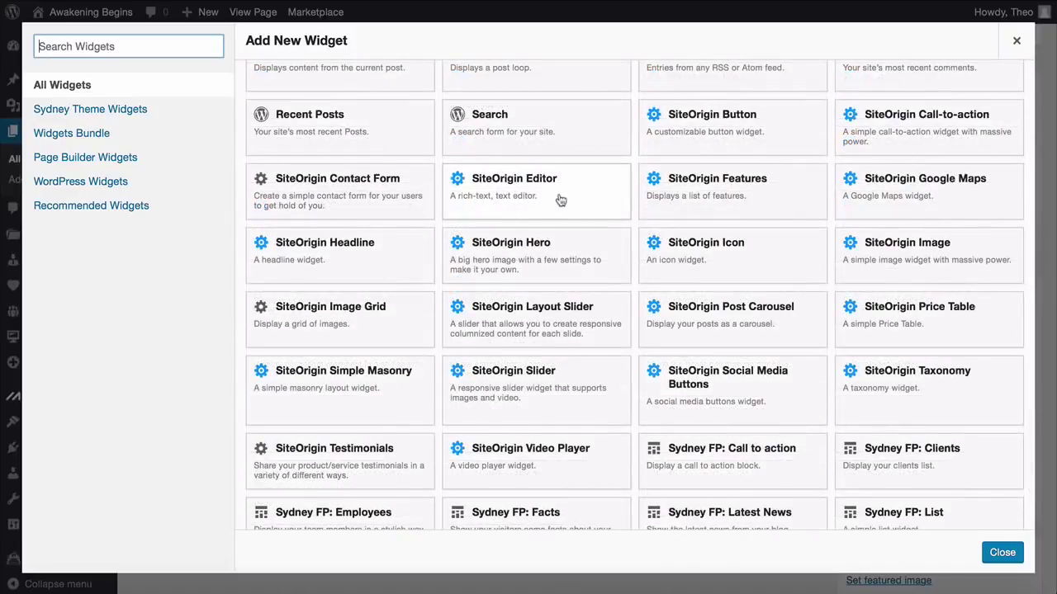
click(551, 197)
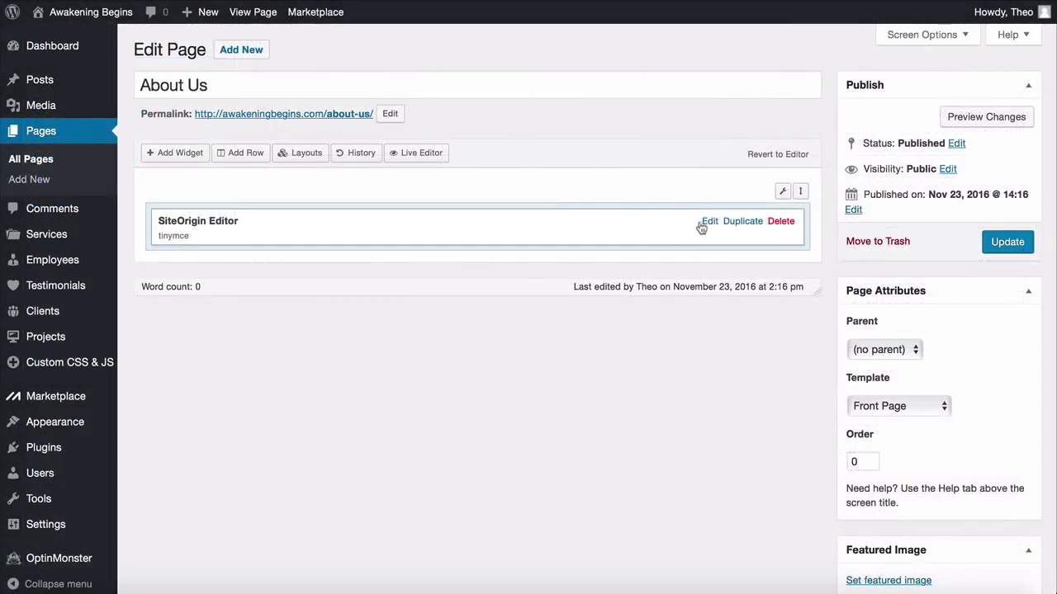
- Title the editor widget 'About Us' and paste the copied intro text into it
click(707, 221)
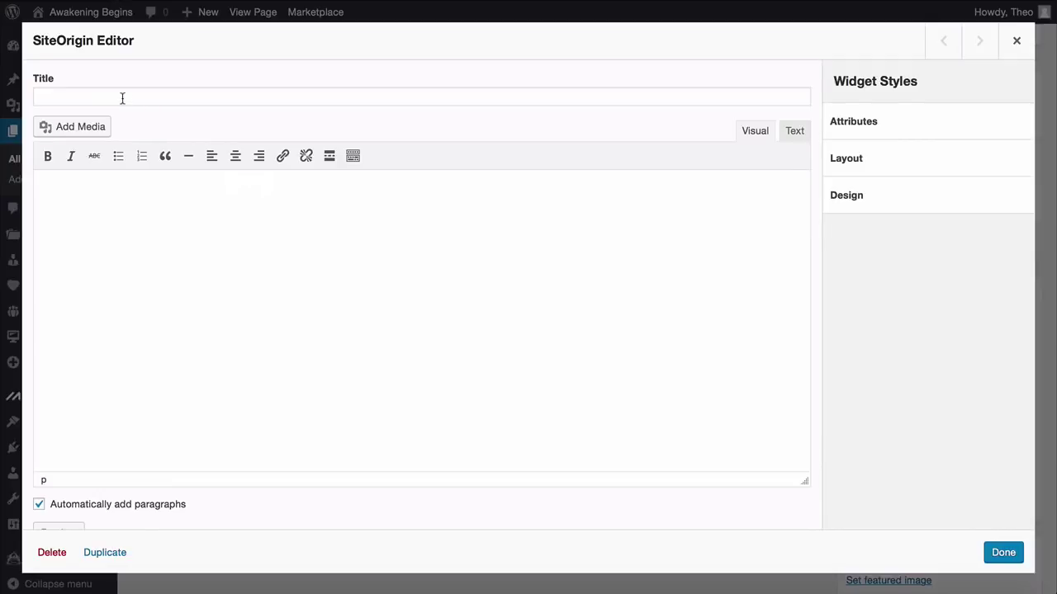
click(94, 95)
text(About U)
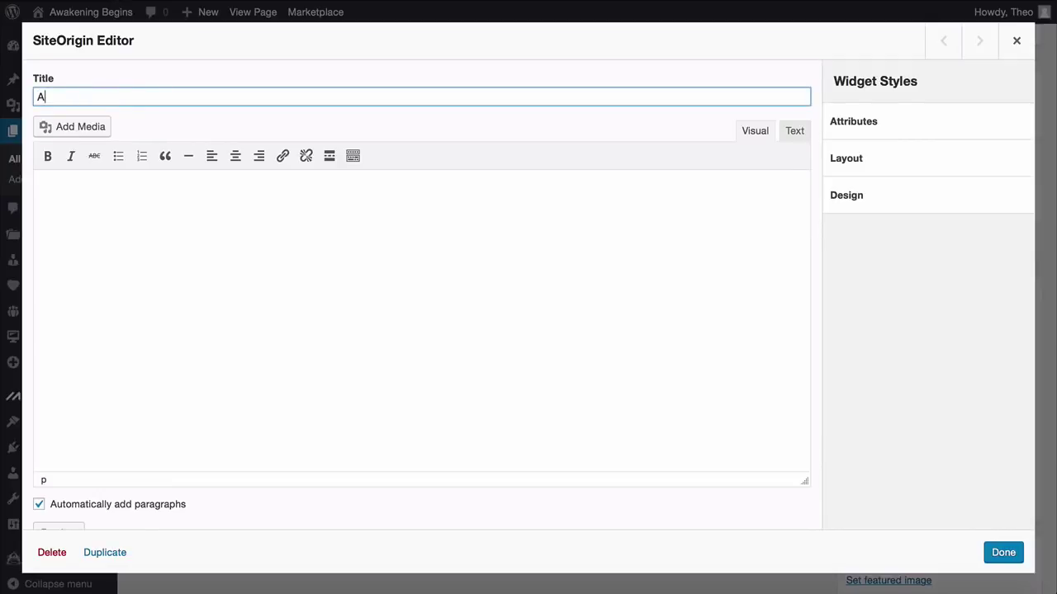
text(s)
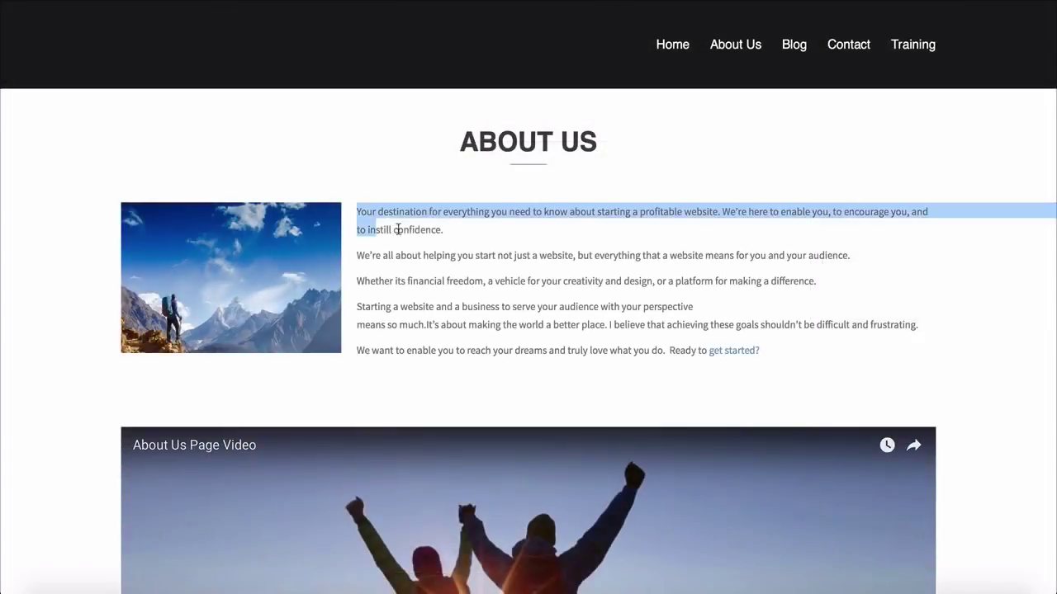
drag(446, 230, 759, 350)
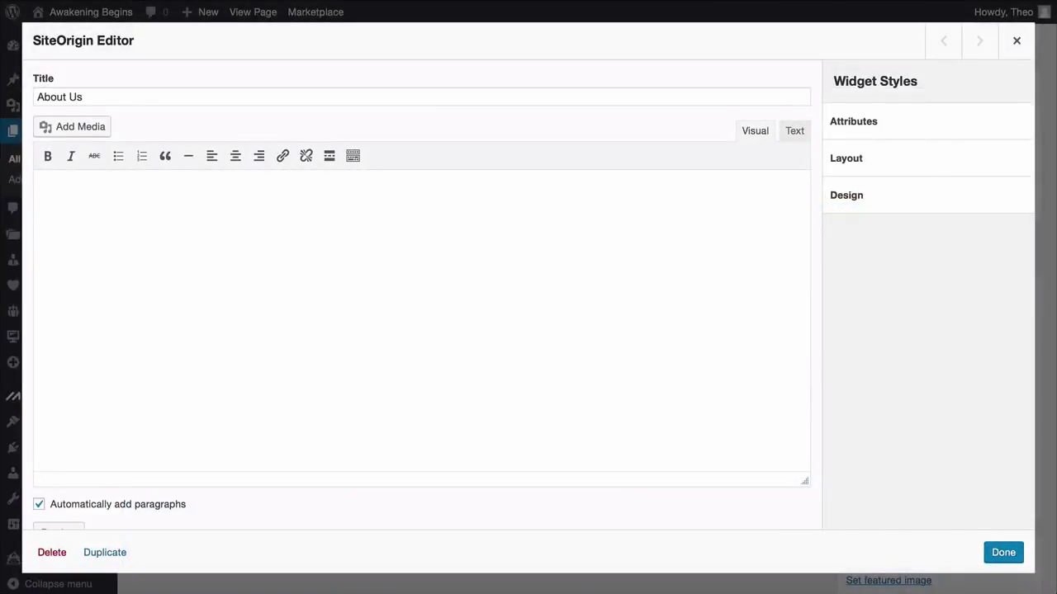
text(Your destination for everything you need to know about starting a profitable website. We’re here to enable you, to encourage you, and to instill confidence. We’re all about helping you start not just a website, but everything that a website means for you and your audience. Whether its financial freedom, a vehicle for your creativity and design, or a platform for making a difference. Starting a website and a business to serve your audience with your perspective means so much.It’s about making the world a better place. I believe that achieving these goals shouldn’t be difficult and frustrating. We want to enable you to reach your dreams and truly love what you do.  Ready to get started?)
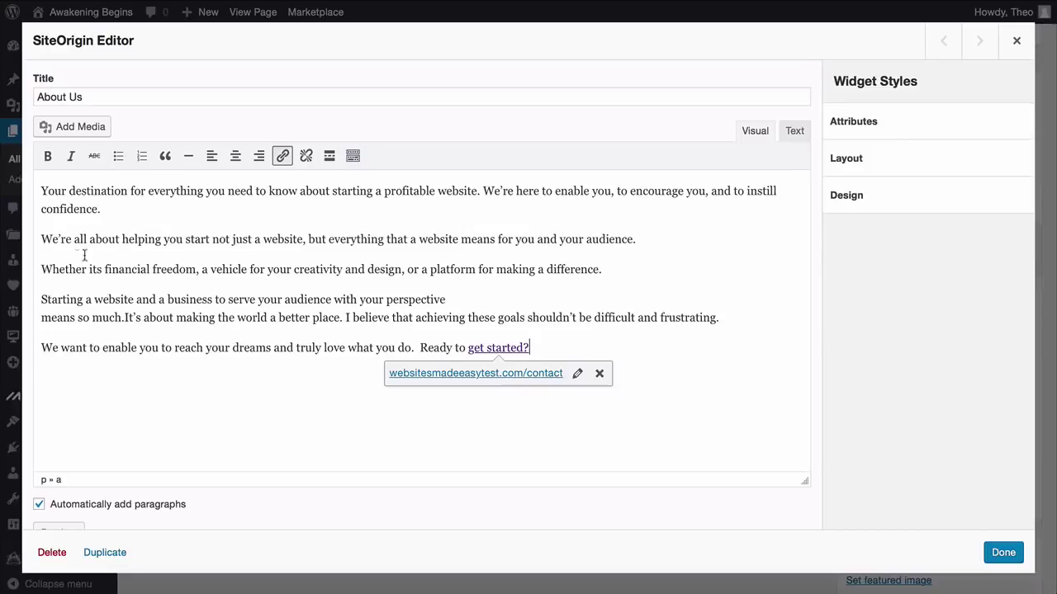
- Insert the mountain hiker image left-aligned at Medium 300×200 and review its size options
click(37, 195)
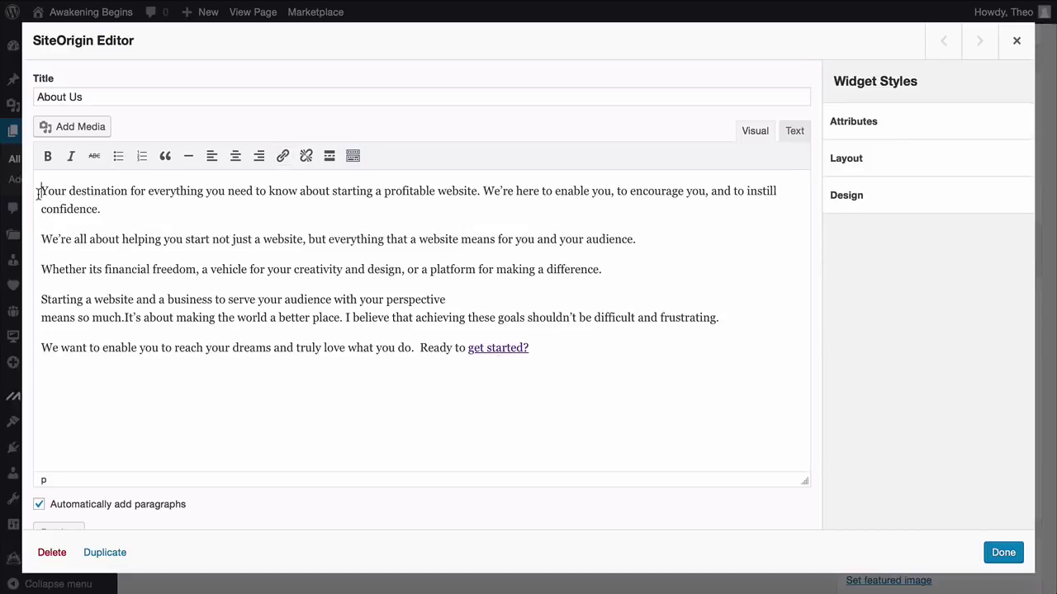
click(70, 130)
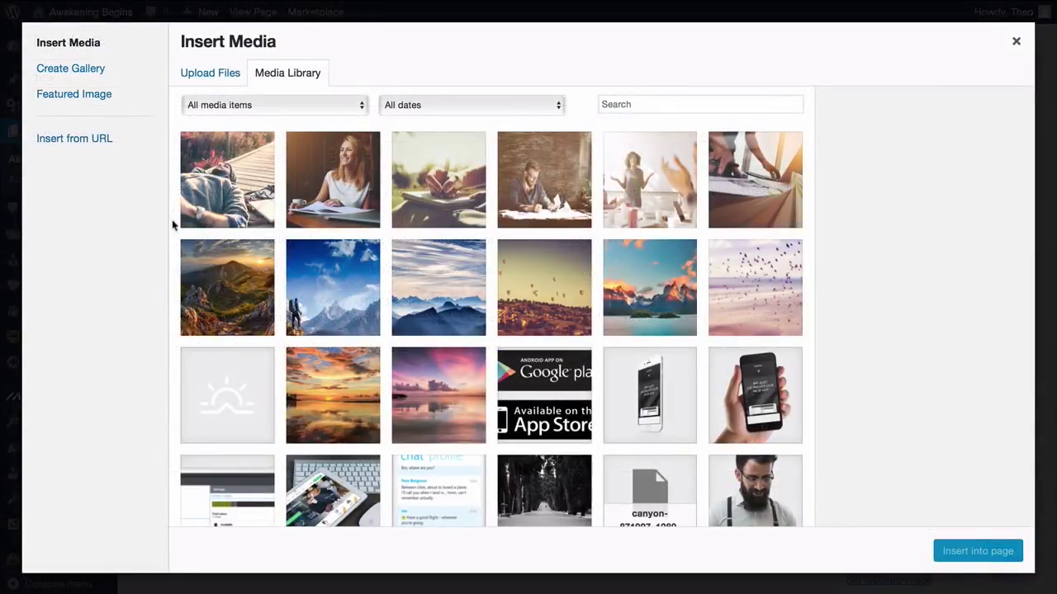
click(322, 293)
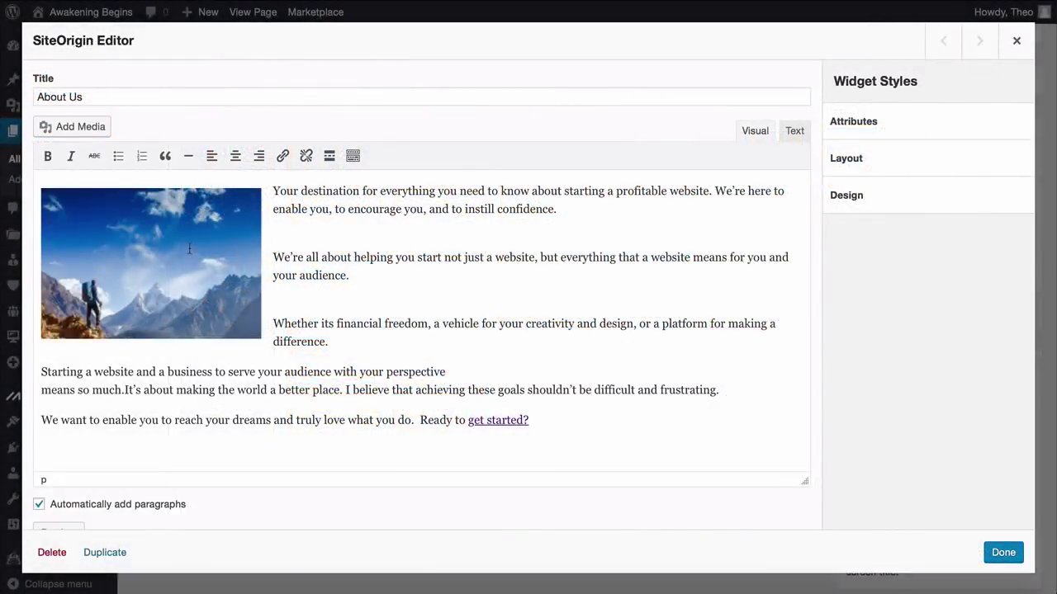
click(189, 249)
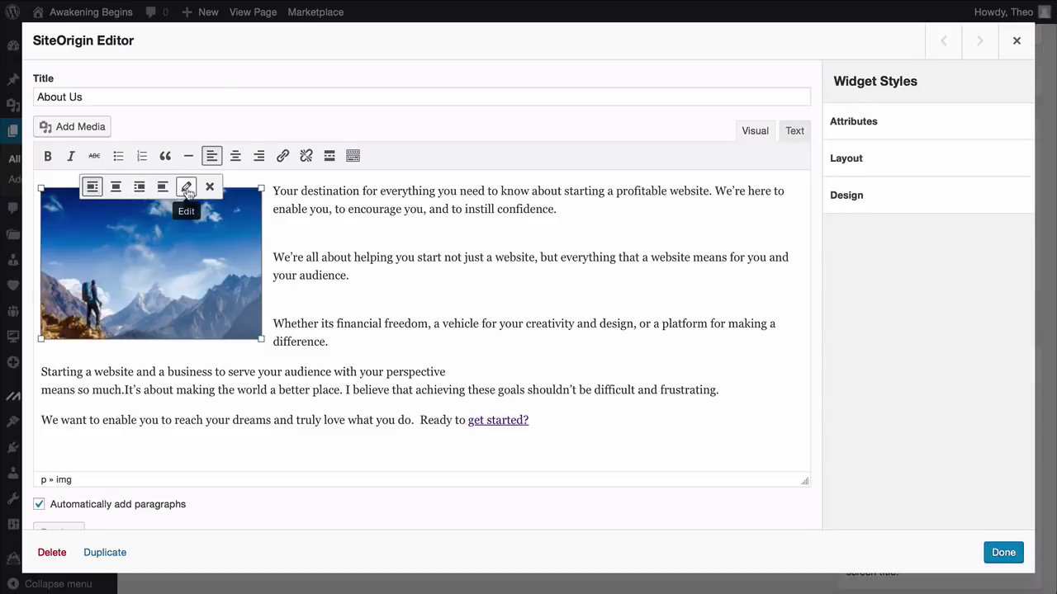
click(186, 188)
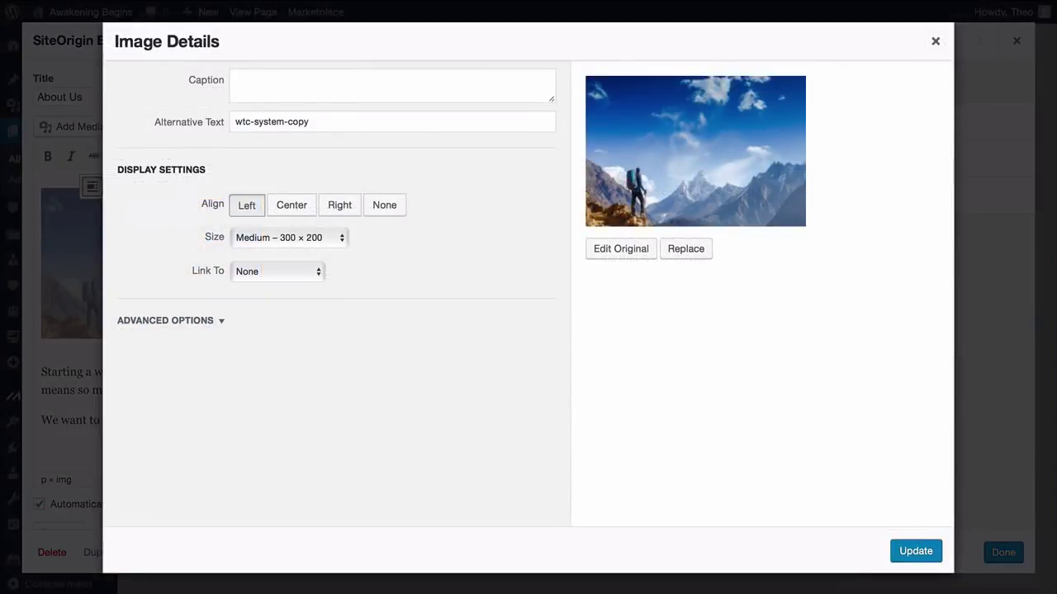
click(343, 238)
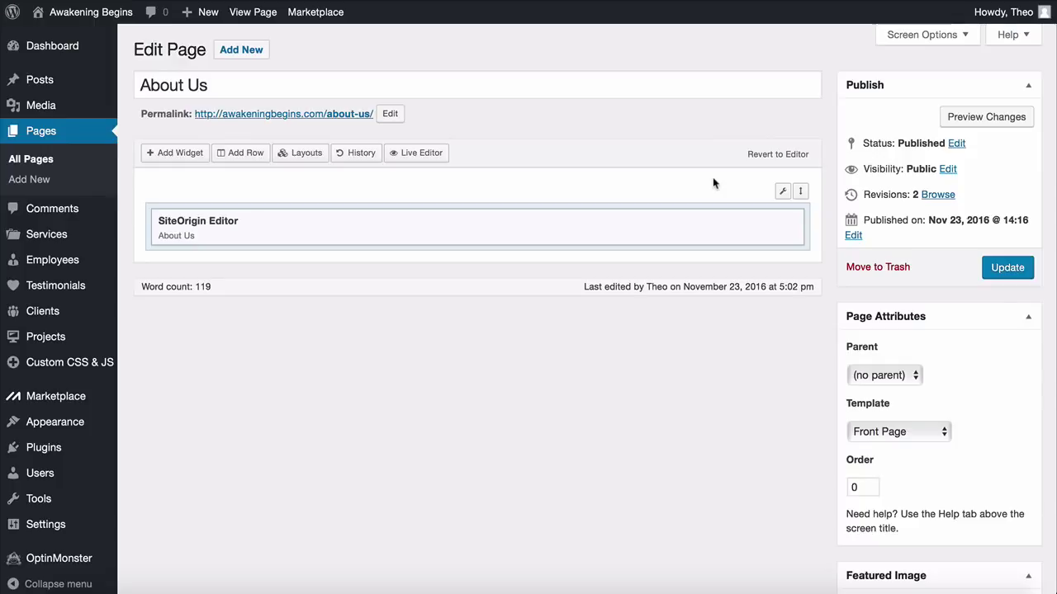
- Give the About Us row 50px top/bottom padding and update the page
mouse_move(782, 191)
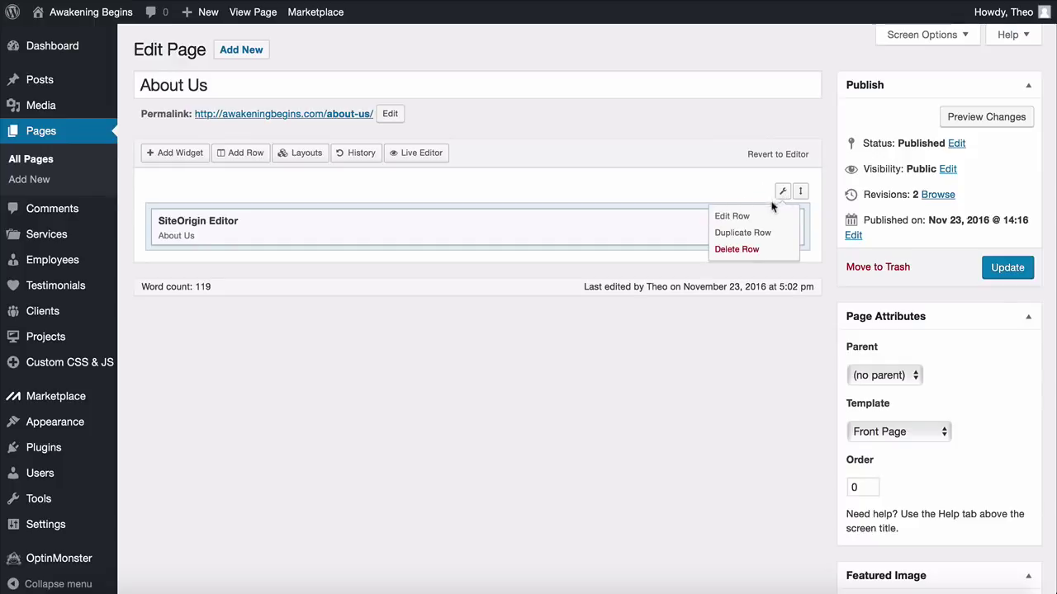
click(731, 218)
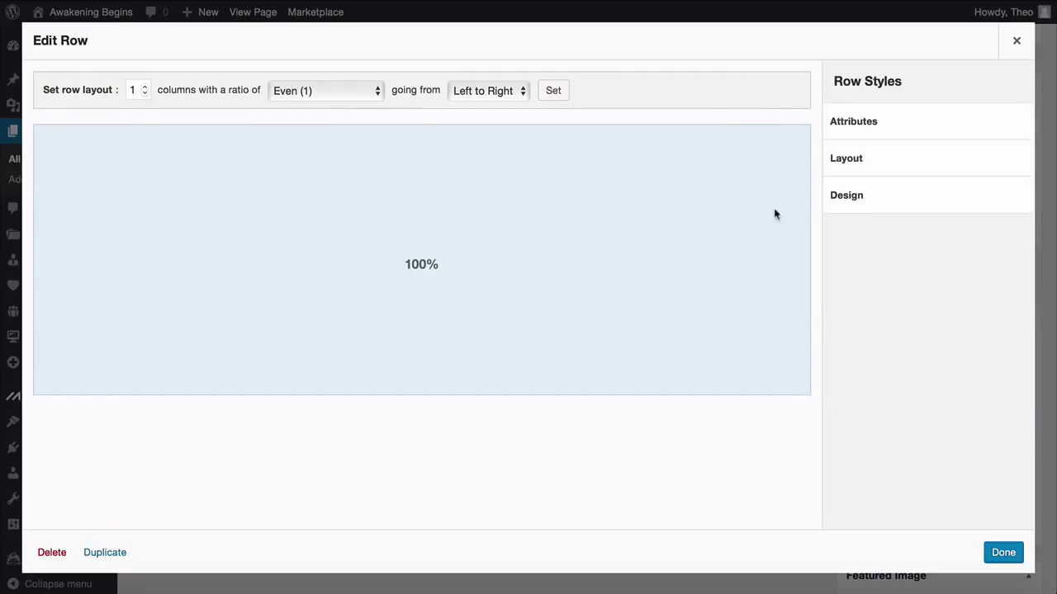
click(843, 162)
click(866, 213)
text(50)
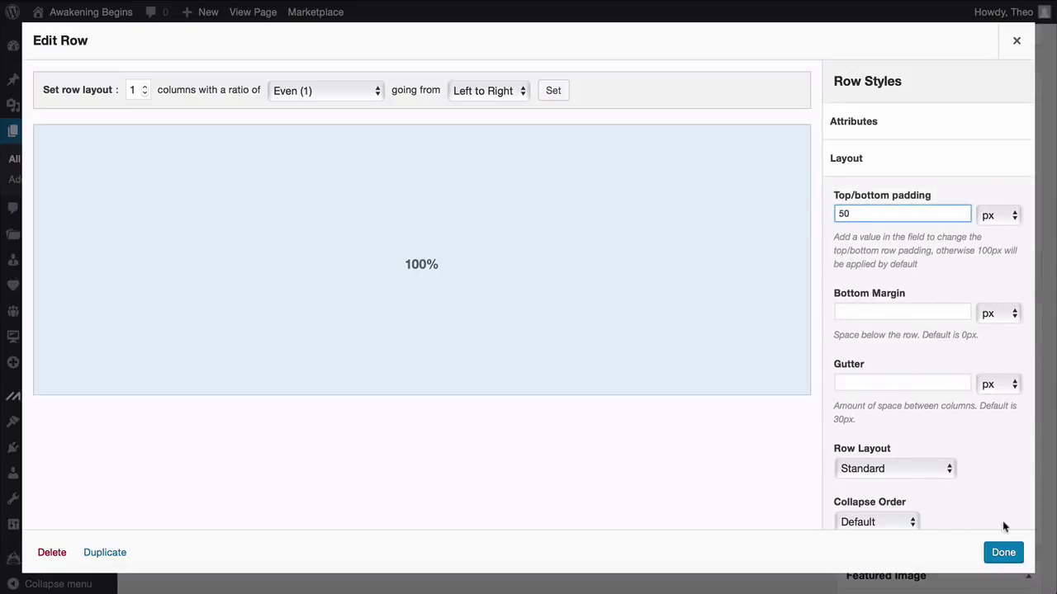
click(1005, 553)
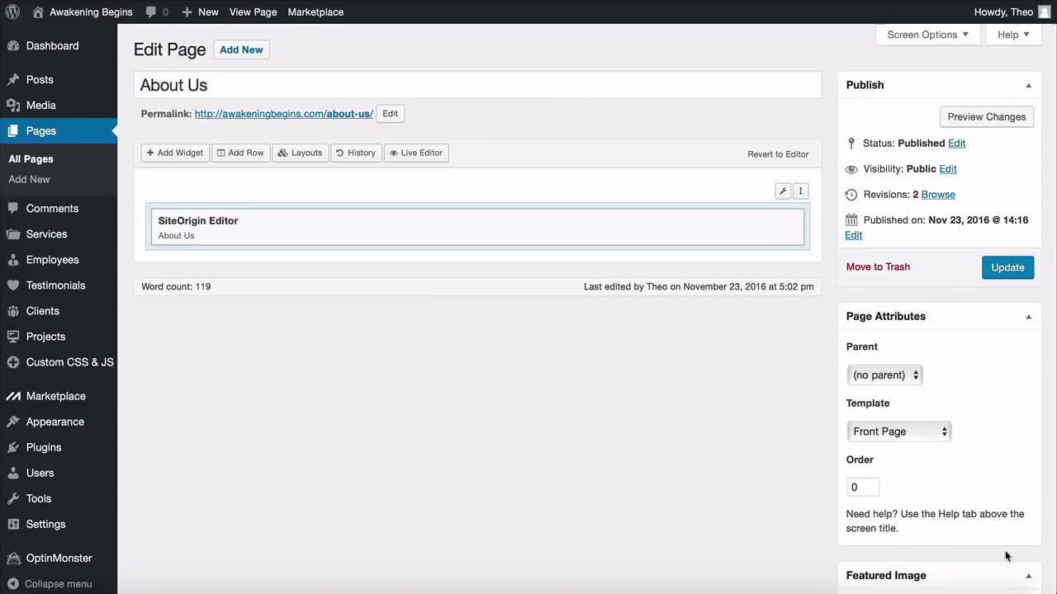
click(1007, 268)
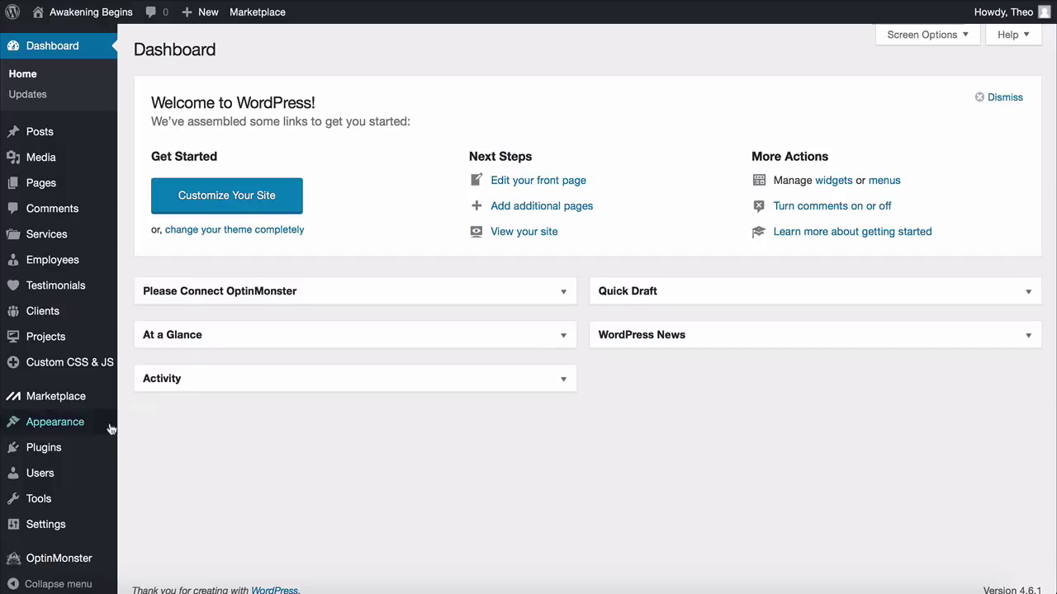
- Add the About Us page to Menu 1 after Home and save the menu
mouse_move(110, 429)
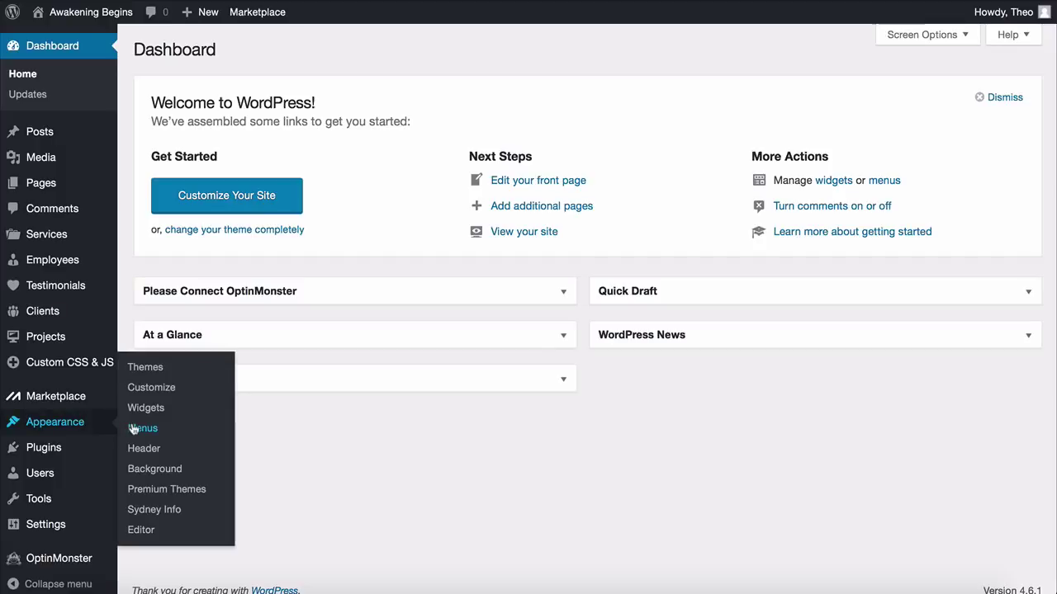
click(142, 429)
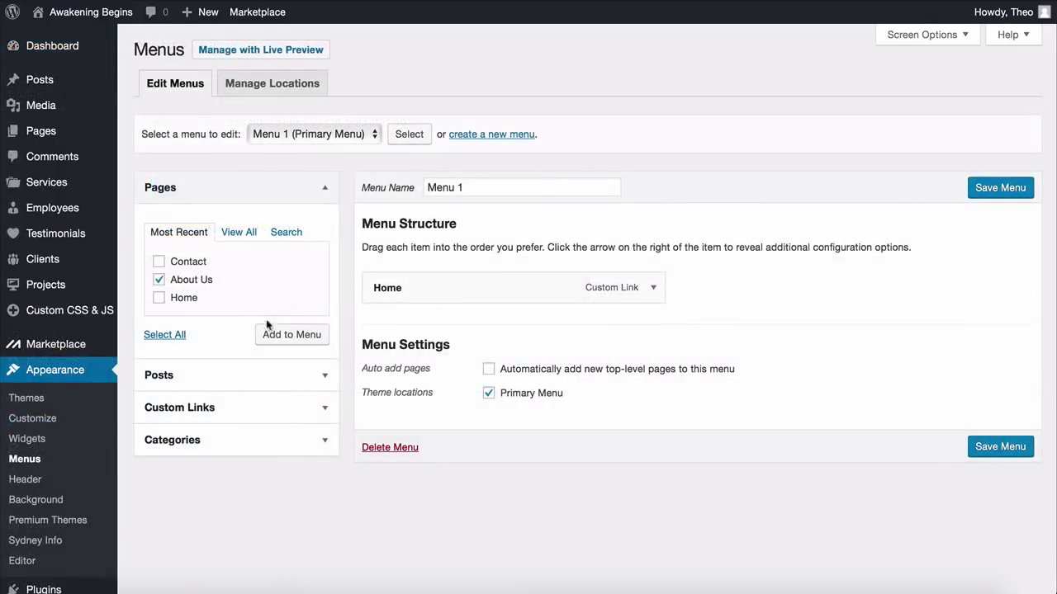
click(284, 339)
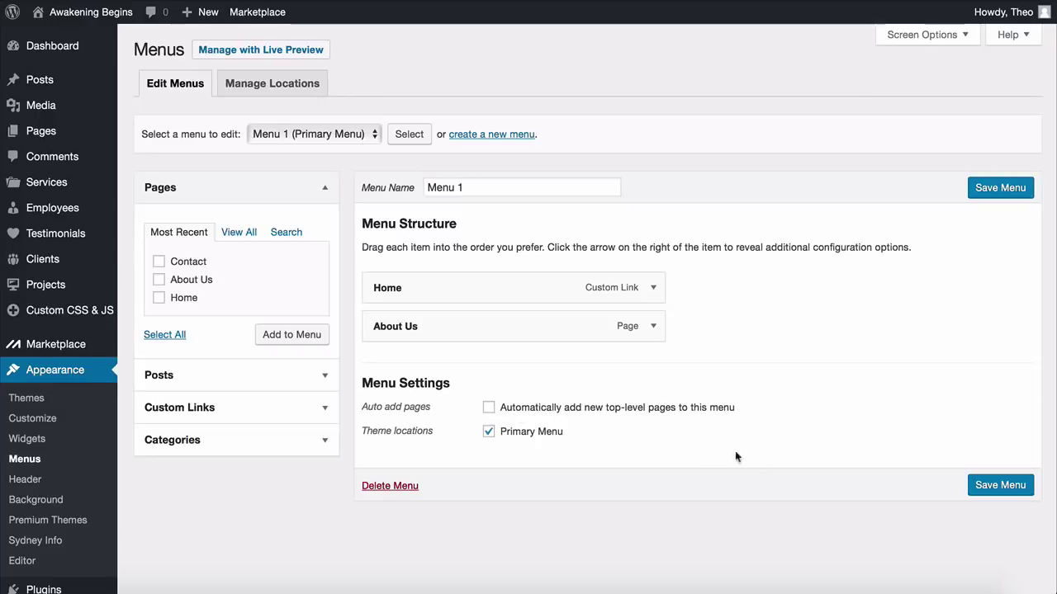
click(999, 485)
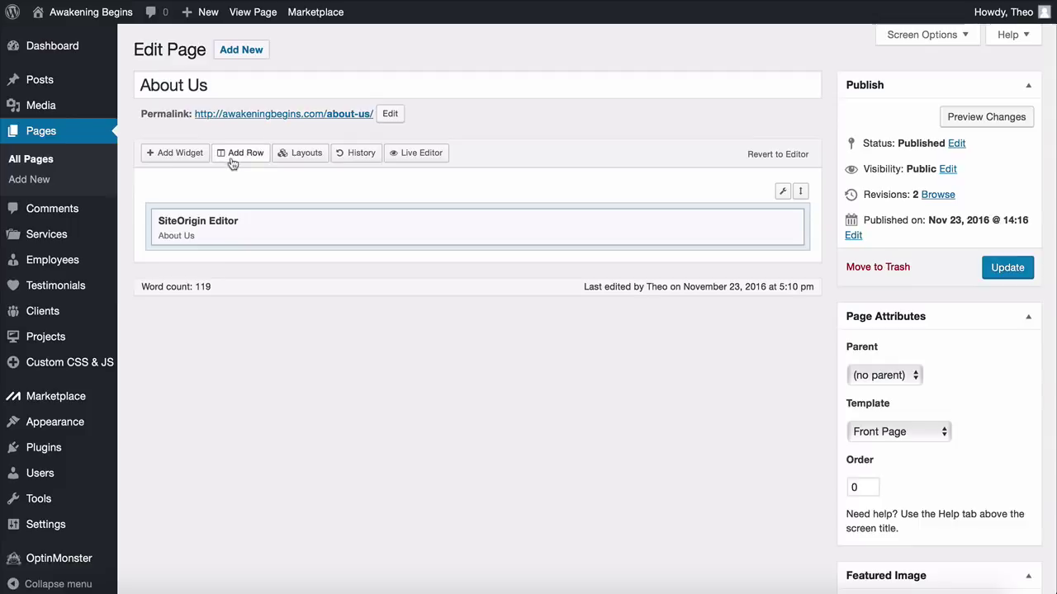
- Add a second one-column row containing a Text widget
click(240, 153)
click(144, 94)
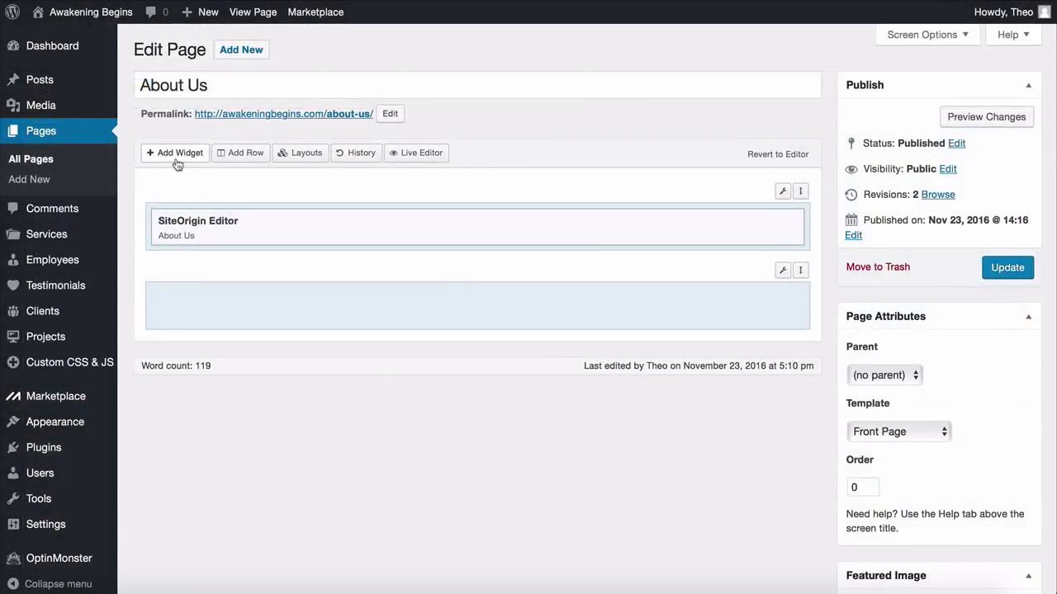
click(177, 157)
scroll(436, 256, down, 5)
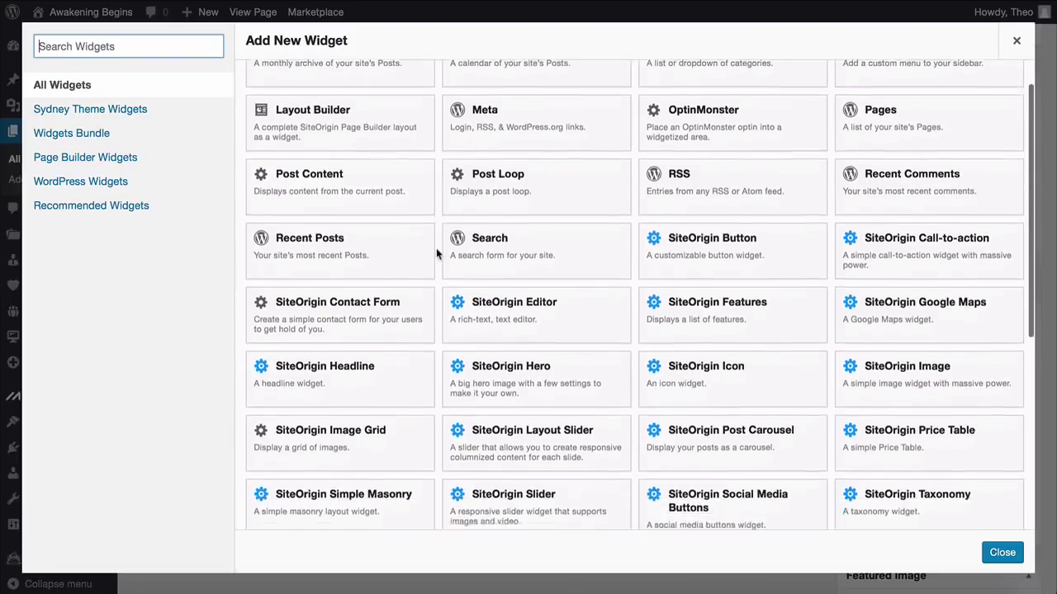
click(506, 492)
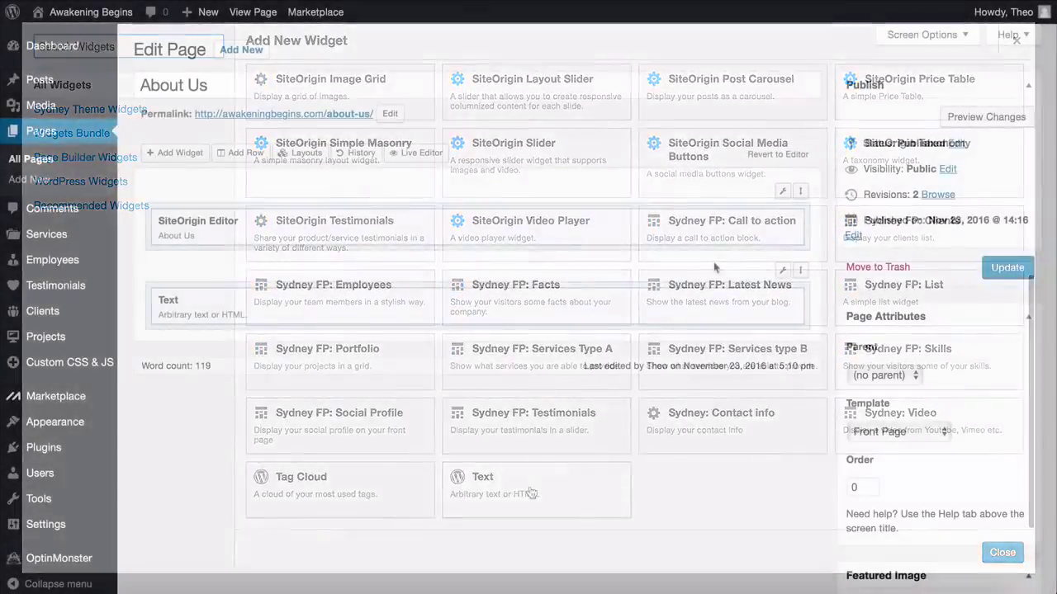
- Set the new row's top/bottom padding to 30 and open the Text widget's layout settings
mouse_move(783, 275)
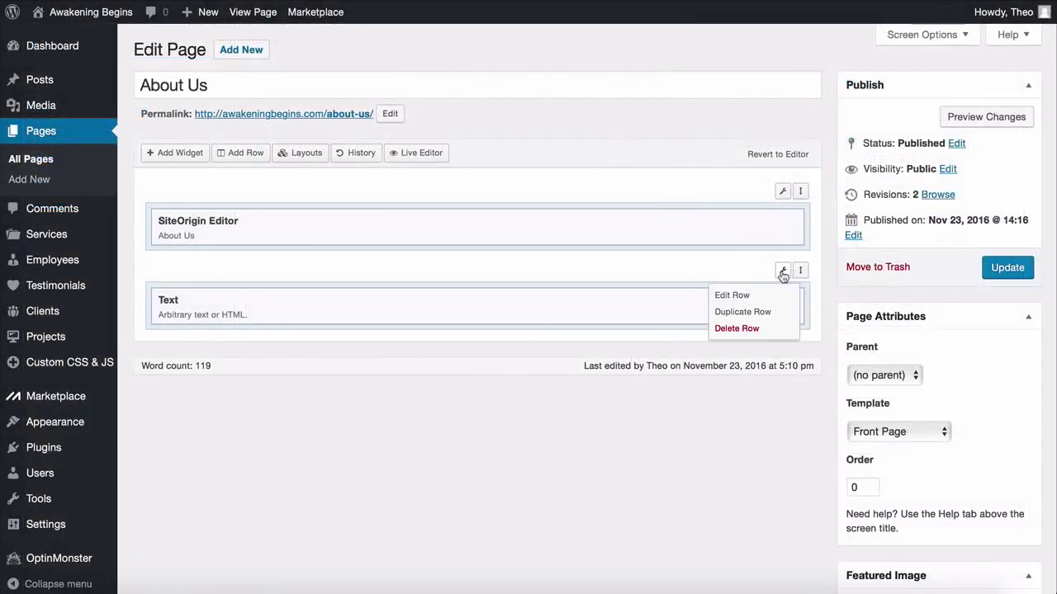
click(737, 297)
click(847, 215)
text(30)
key(Escape)
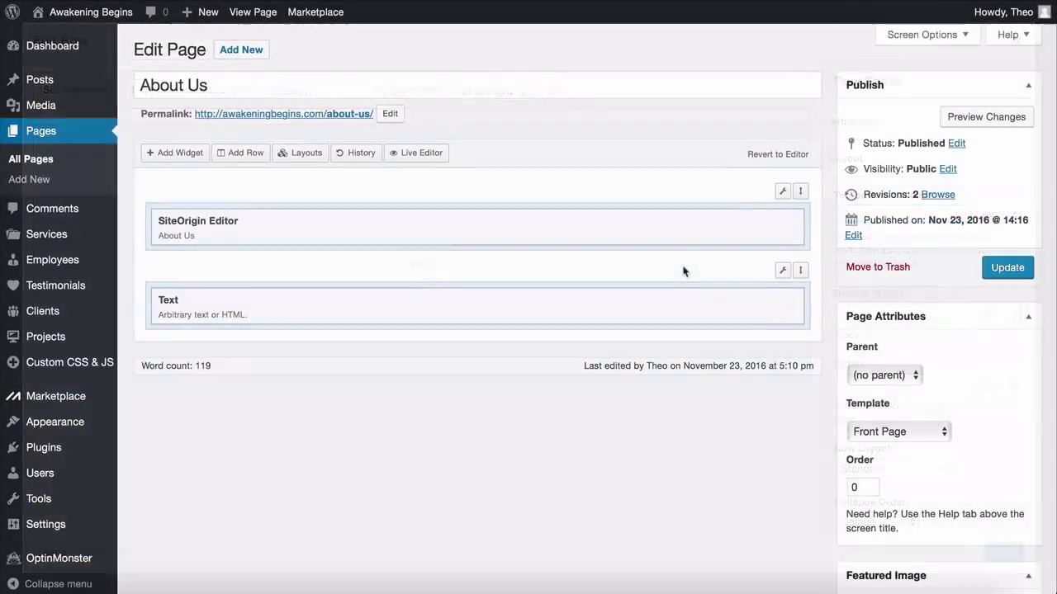
click(707, 302)
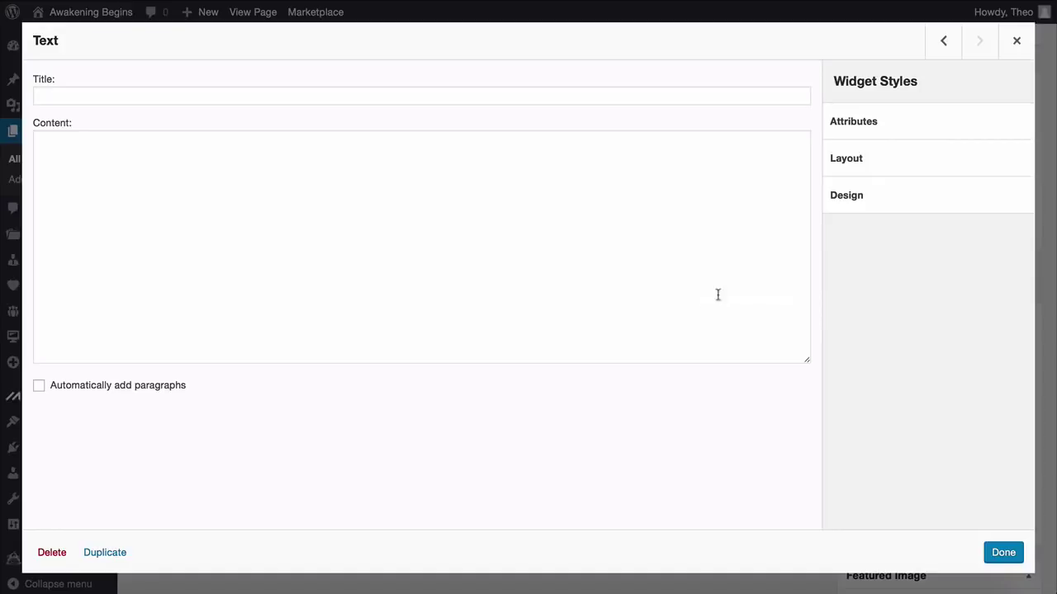
click(864, 170)
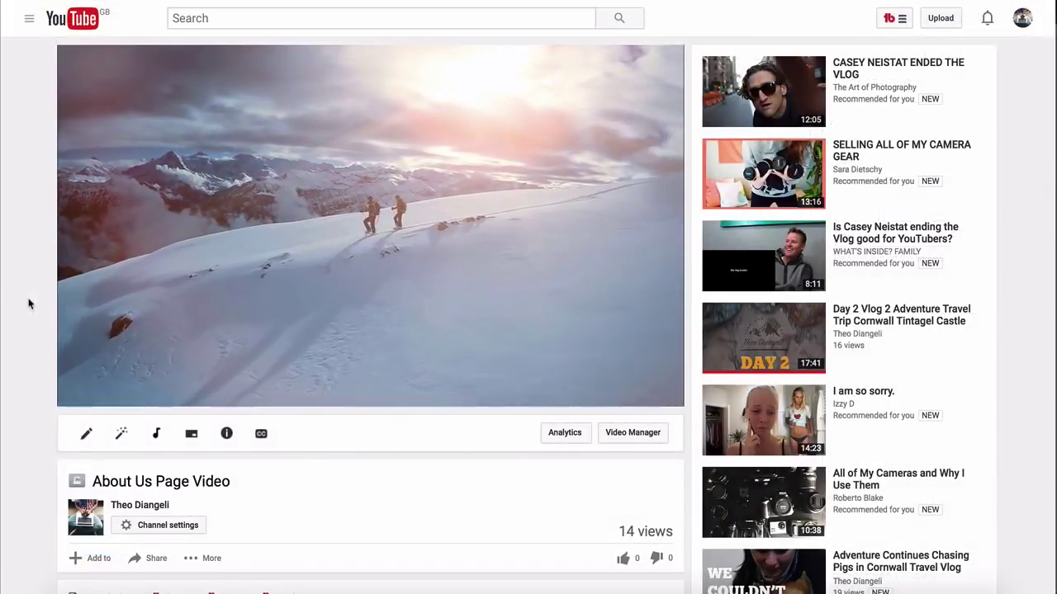
- Copy the video's 560×315 YouTube iframe embed code and paste it into the Text widget content
scroll(29, 303, down, 2)
scroll(29, 303, down, 6)
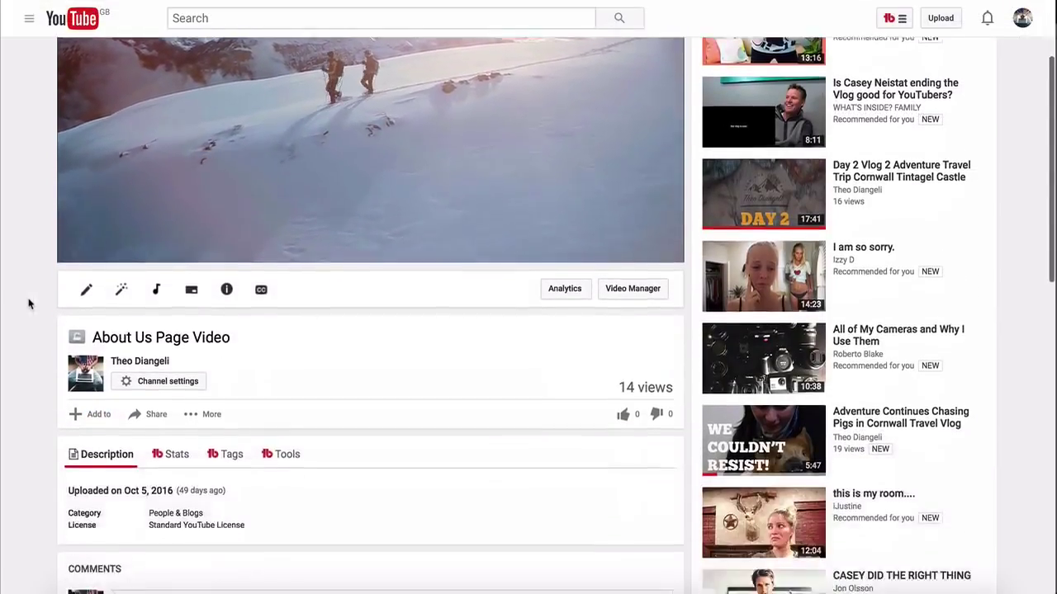
scroll(29, 304, down, 1)
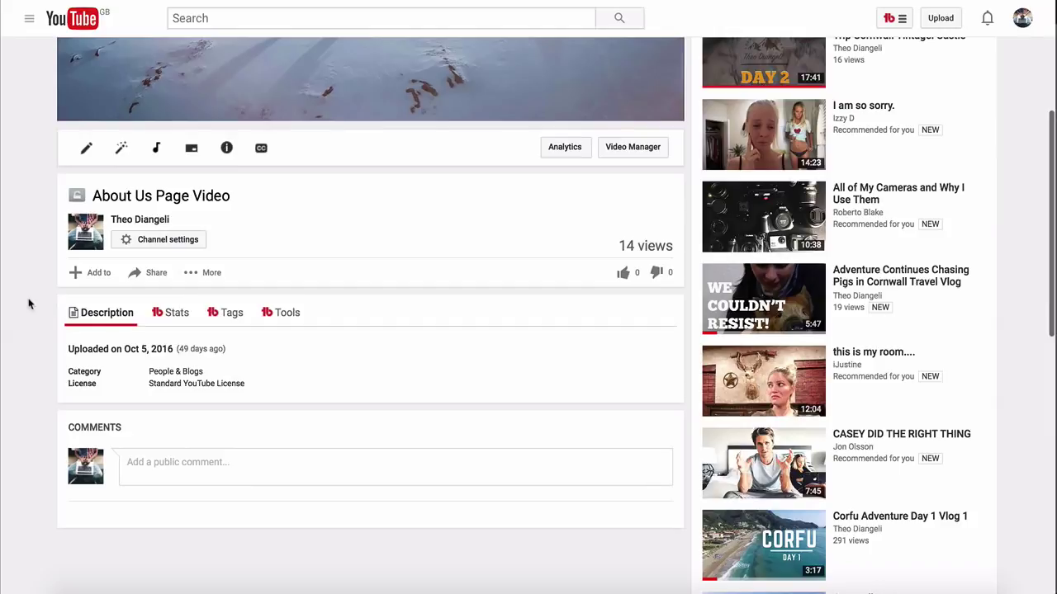
click(147, 278)
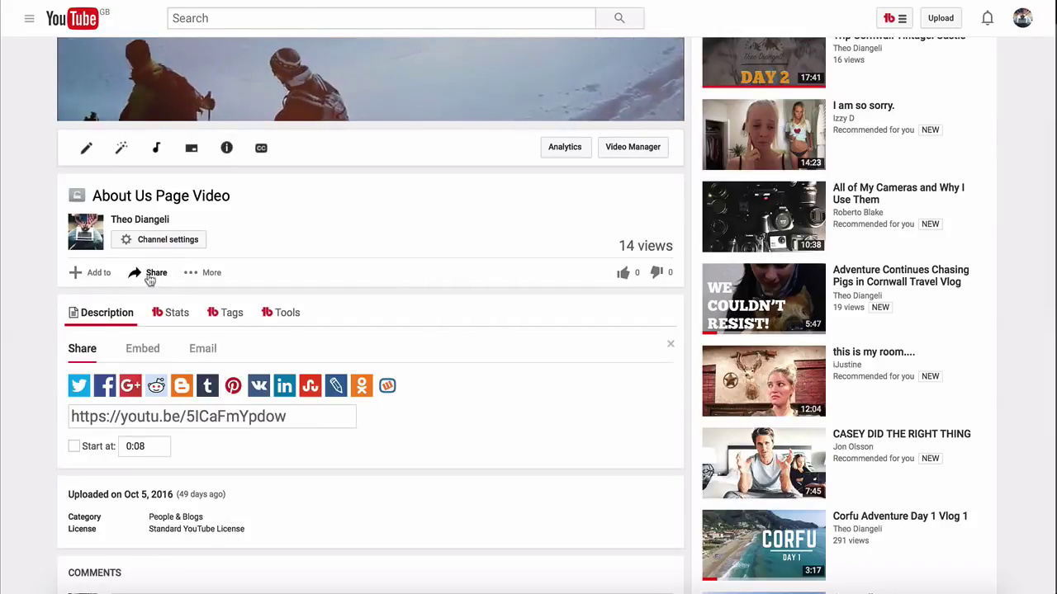
click(138, 354)
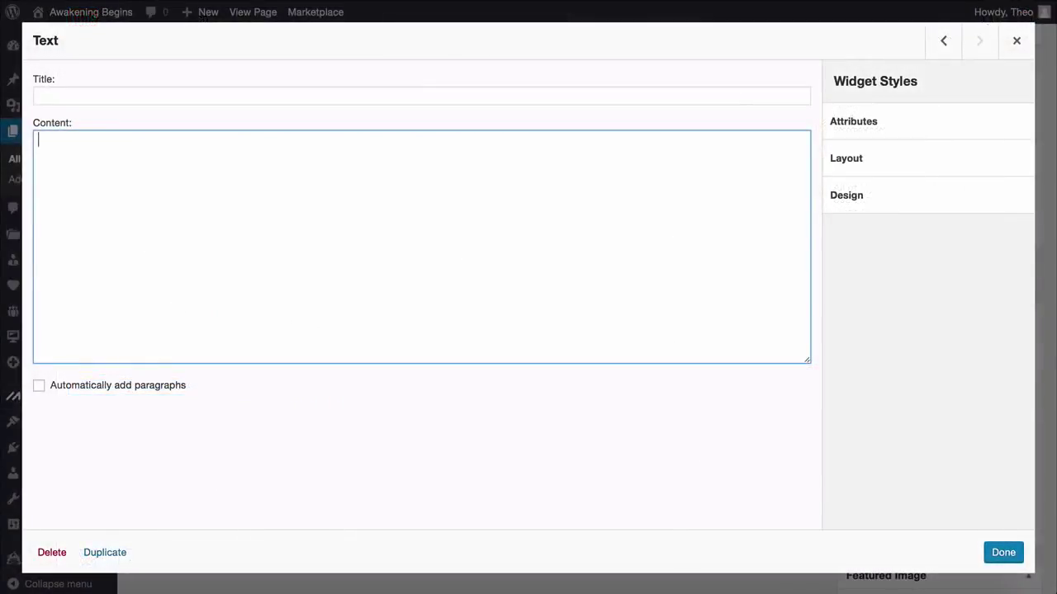
text(<iframe width="560" height="315" src="https://www.youtube.com/embed/5lCaFmYpdow" frameborder="0" allowfullscreen></iframe>)
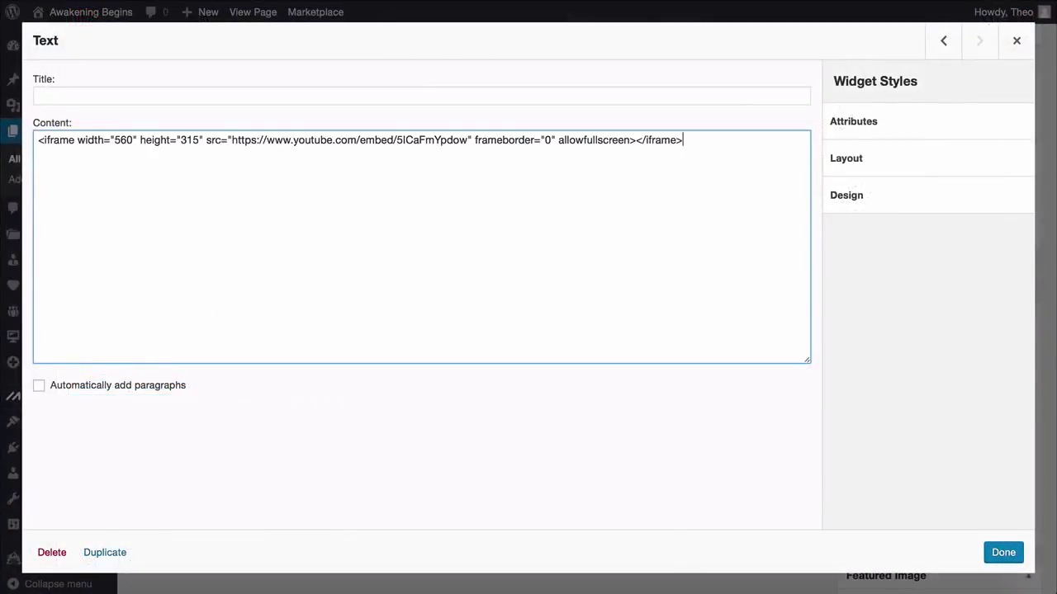
- Finish the video Text widget, save the About Us page with Update, and begin a new row
click(996, 550)
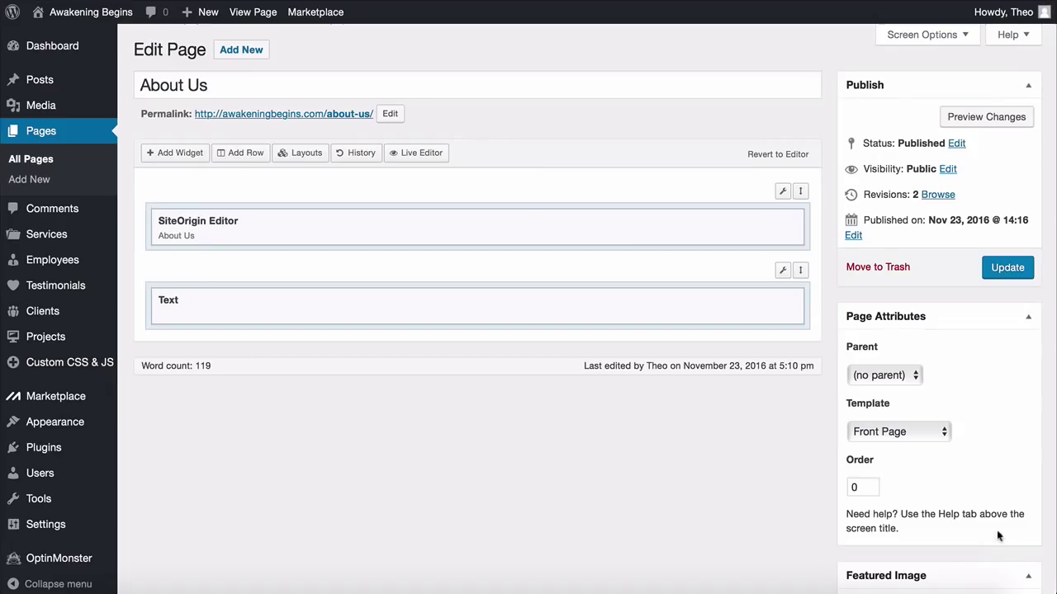
click(1007, 268)
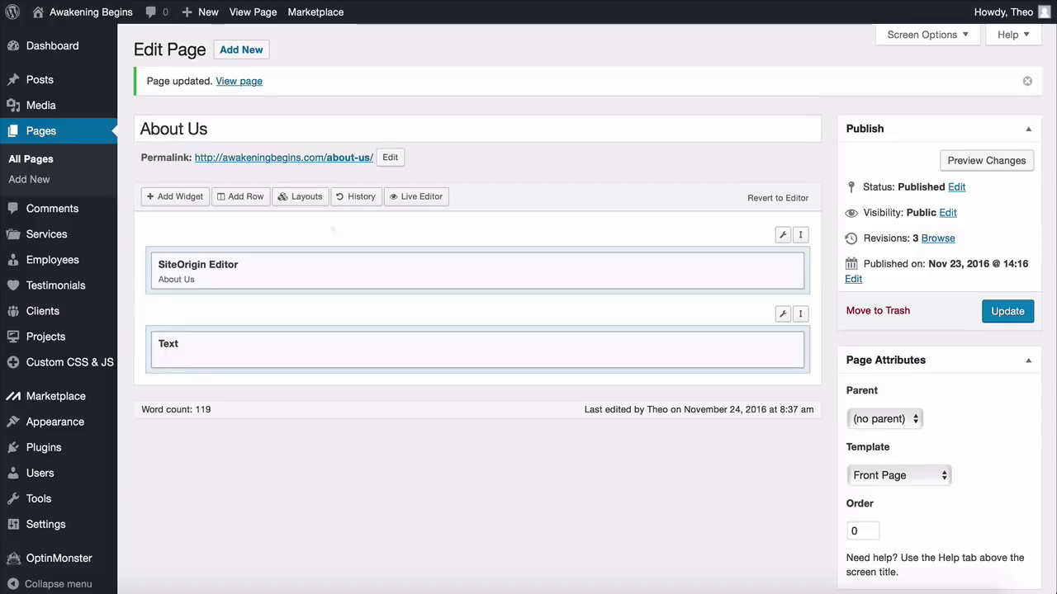
click(245, 197)
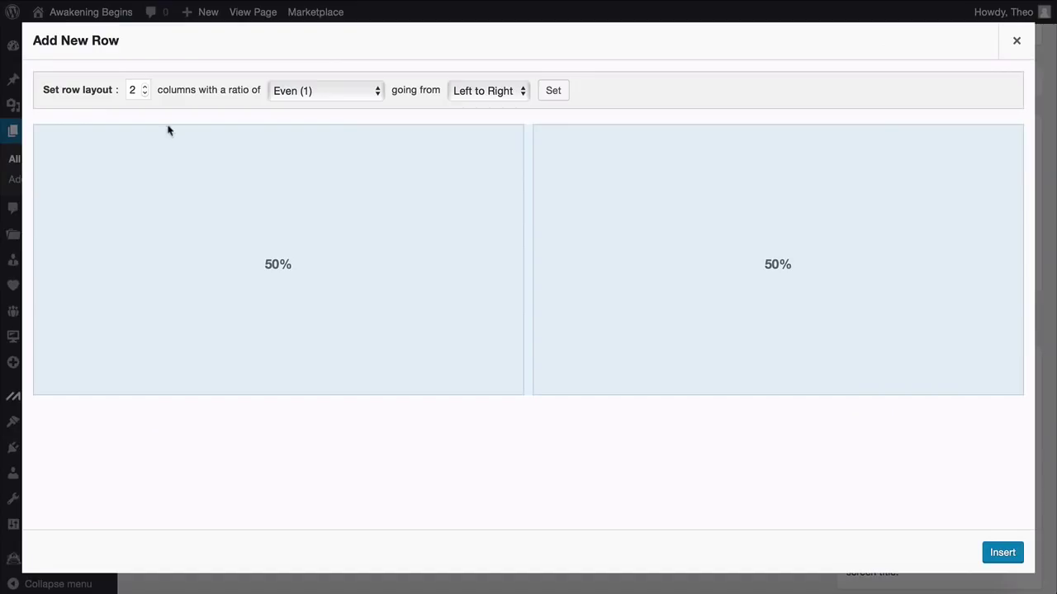
- Add a single-column row holding a SiteOrigin Social Media Buttons widget
click(145, 93)
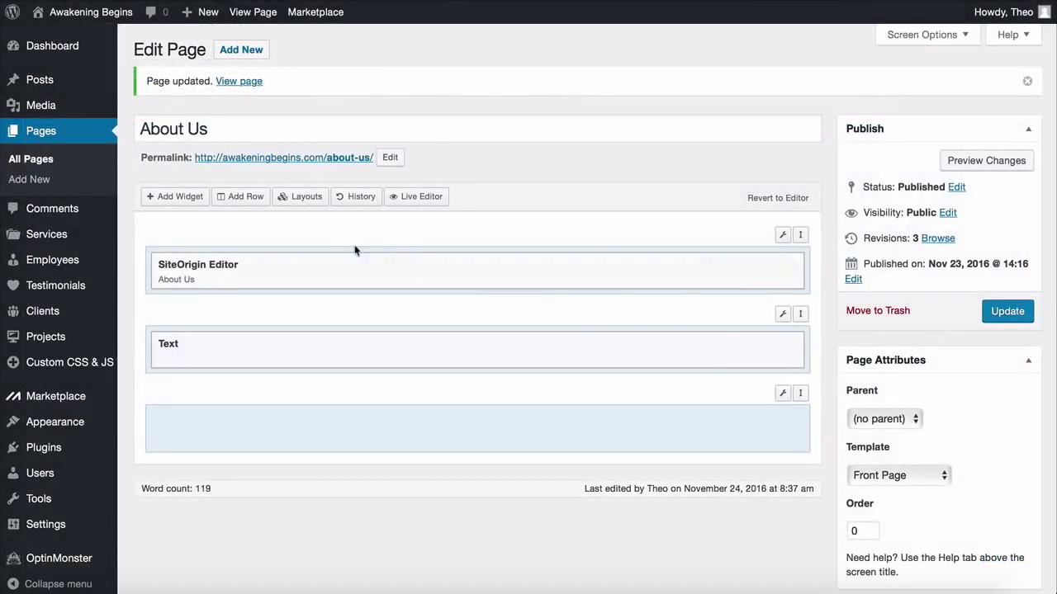
click(179, 202)
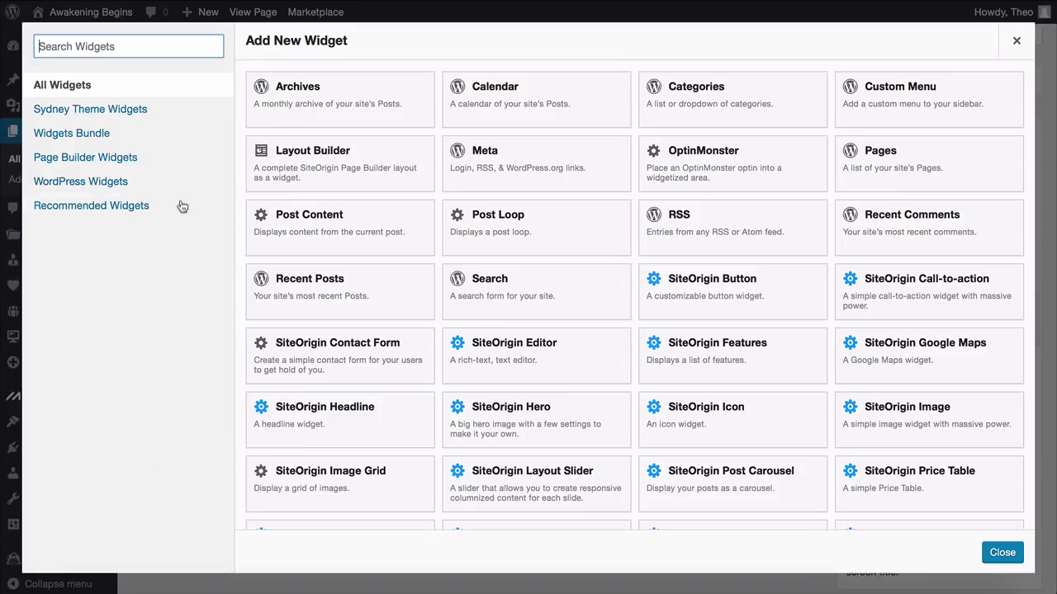
scroll(549, 313, down, 2)
scroll(548, 314, down, 3)
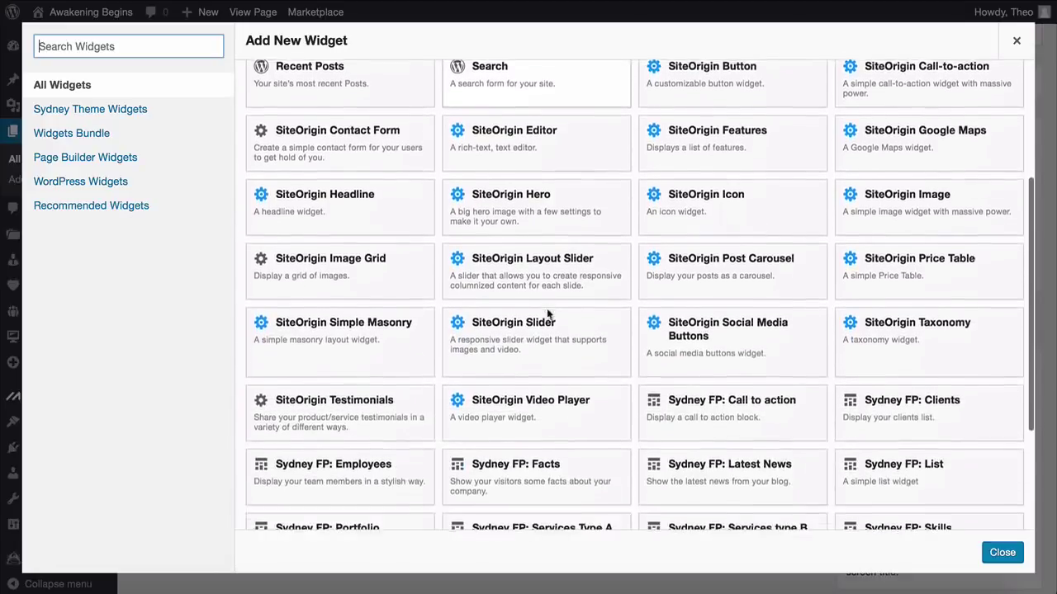
click(724, 339)
mouse_move(682, 424)
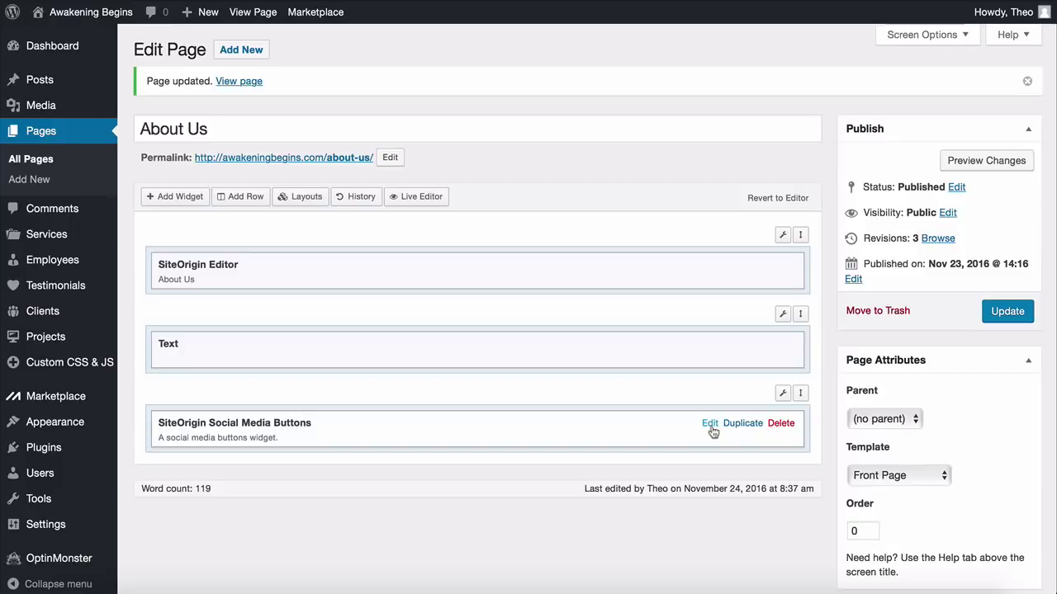
click(710, 423)
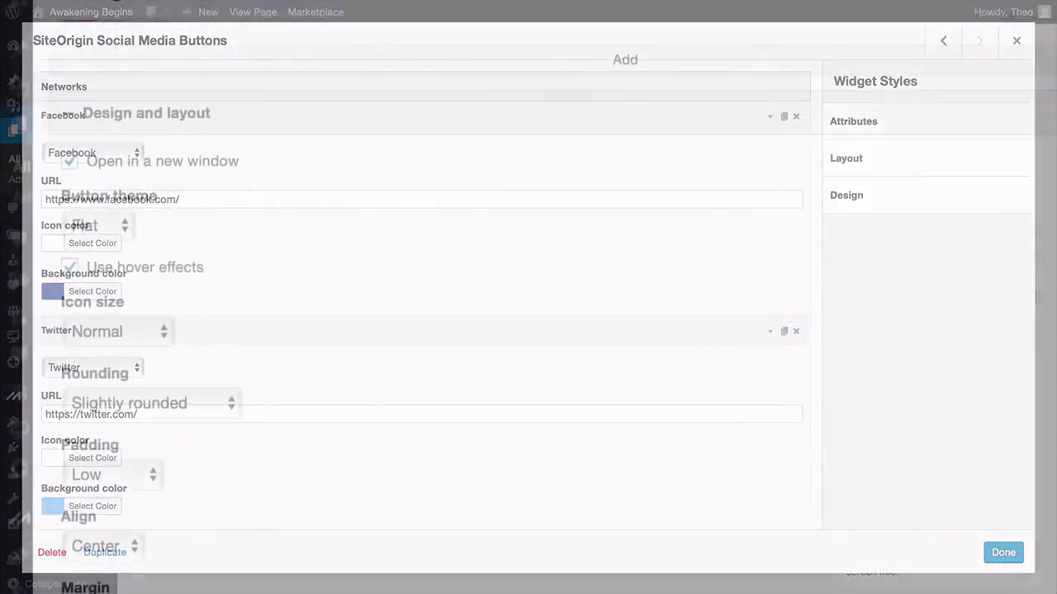
scroll(545, 314, down, 1)
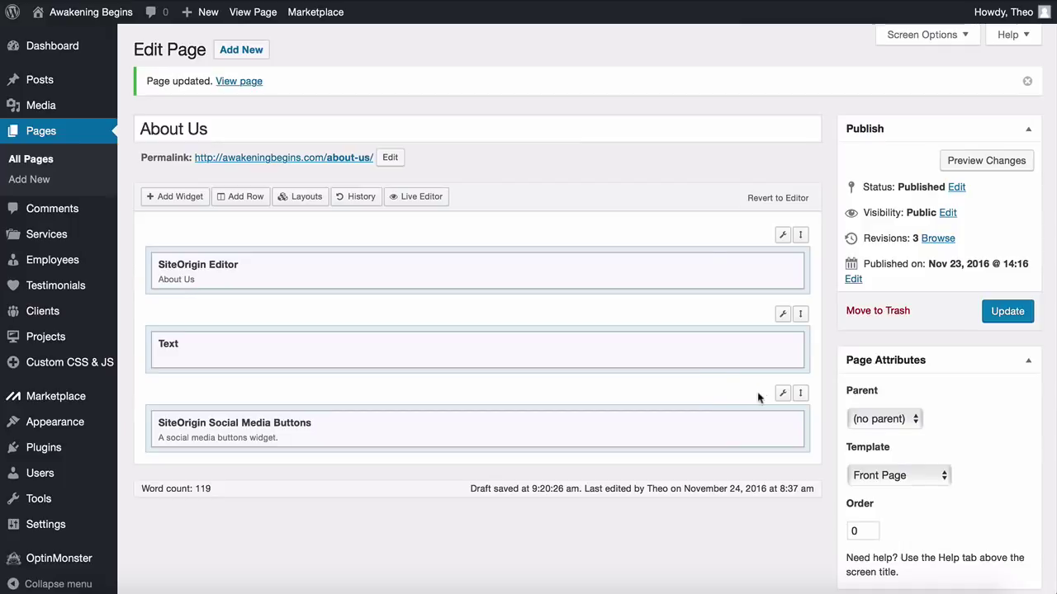
- Give the social buttons row 30px top/bottom padding
mouse_move(781, 394)
click(743, 418)
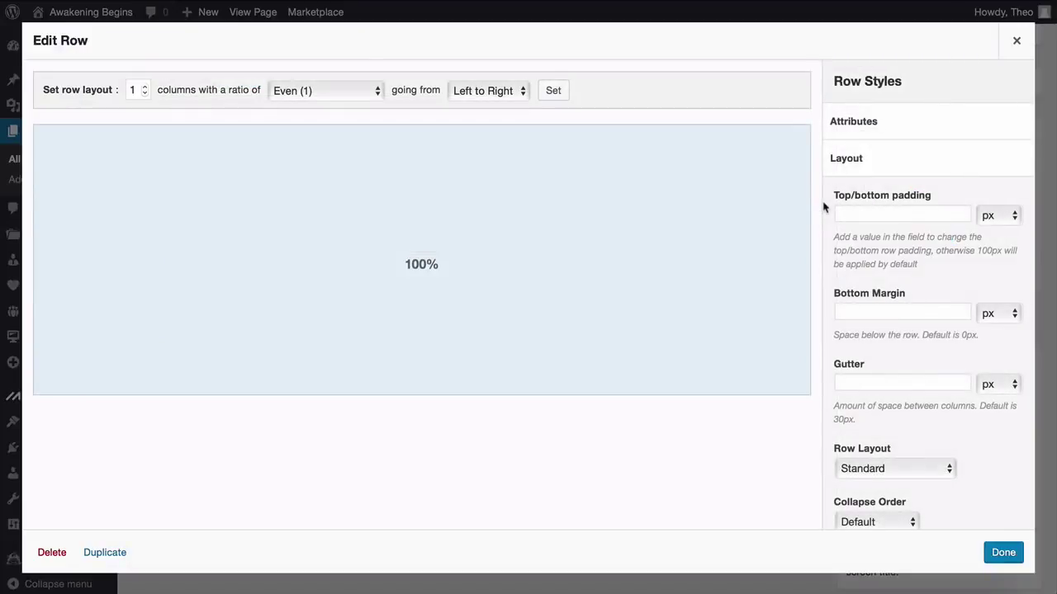
click(847, 212)
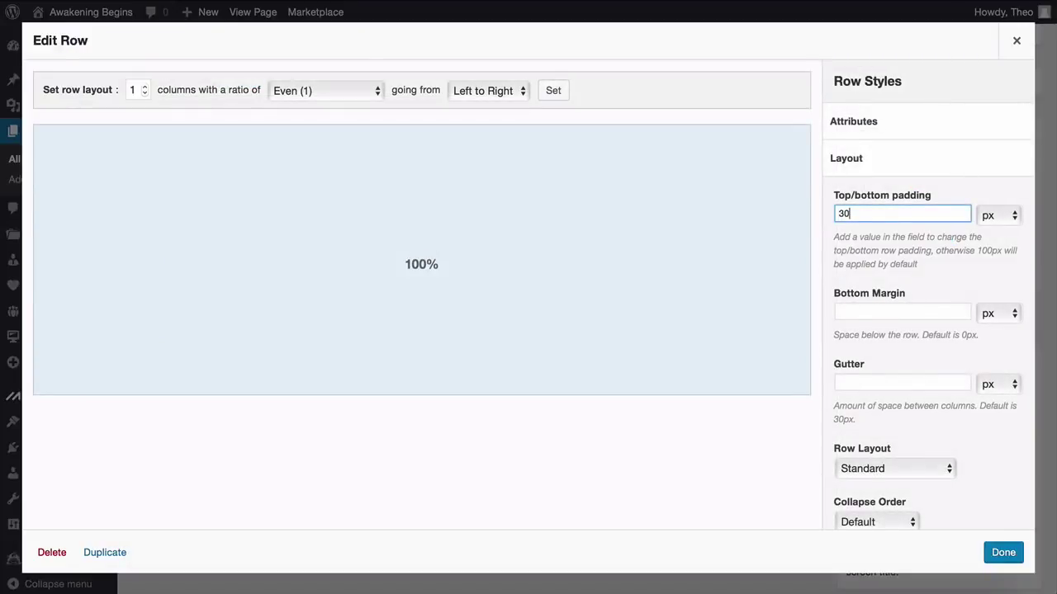
click(1003, 553)
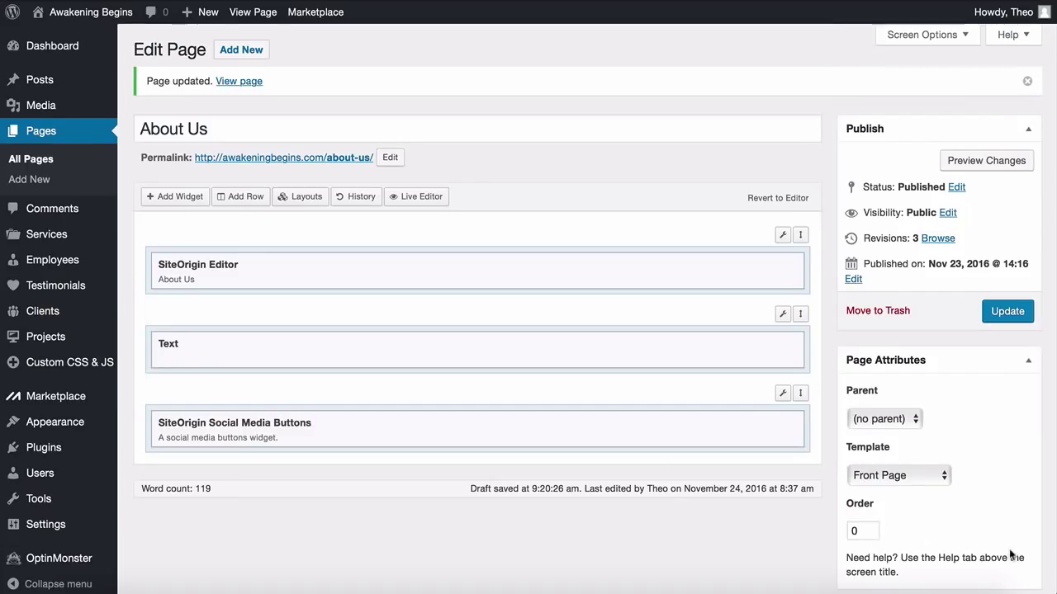
- Update the About Us page and scroll the live page to check the video and footer icons
click(1009, 321)
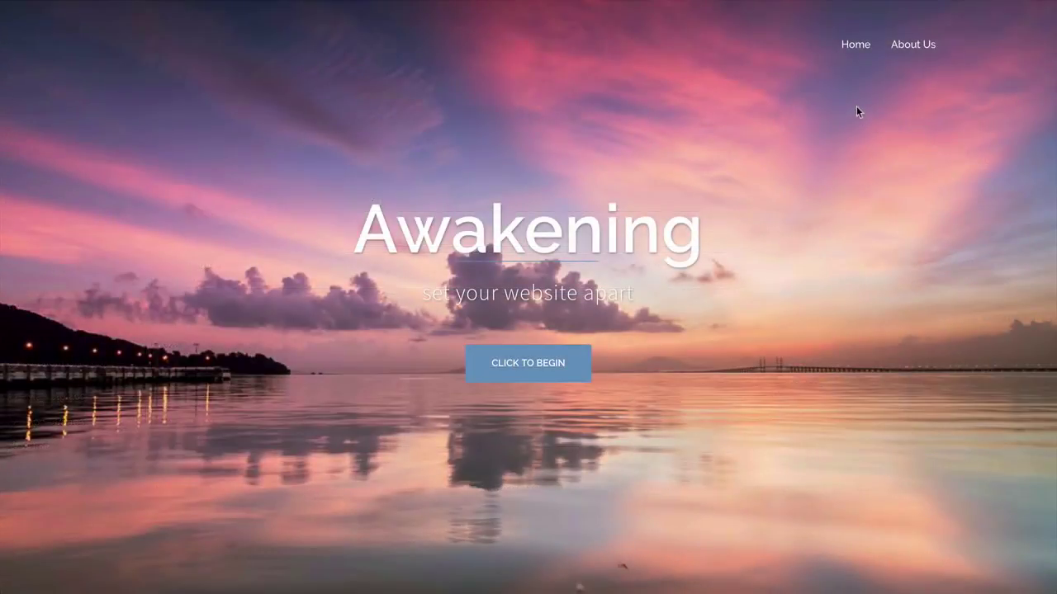
click(923, 53)
scroll(529, 330, down, 5)
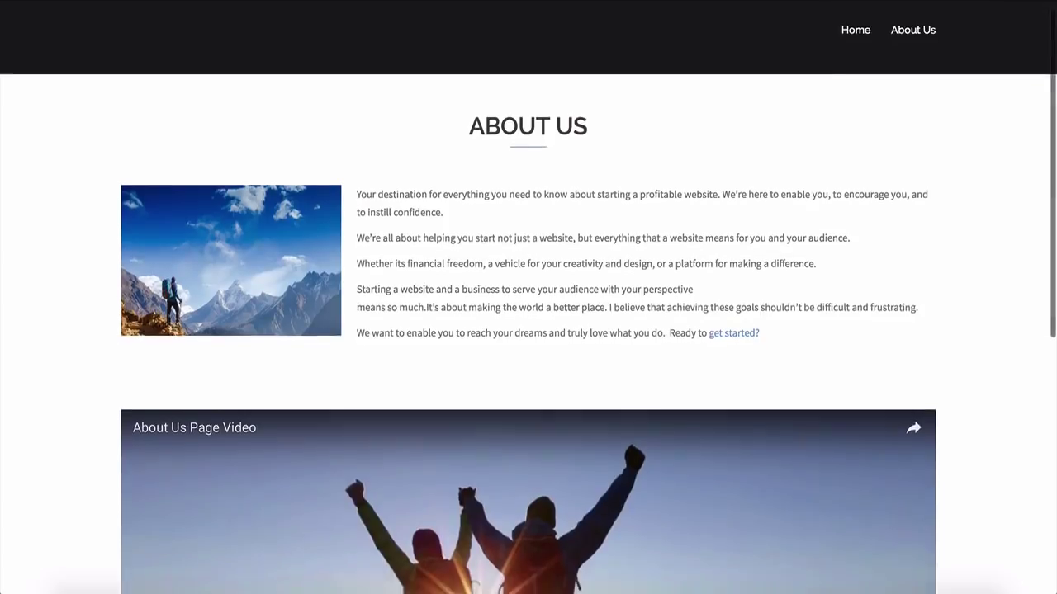
scroll(529, 331, down, 4)
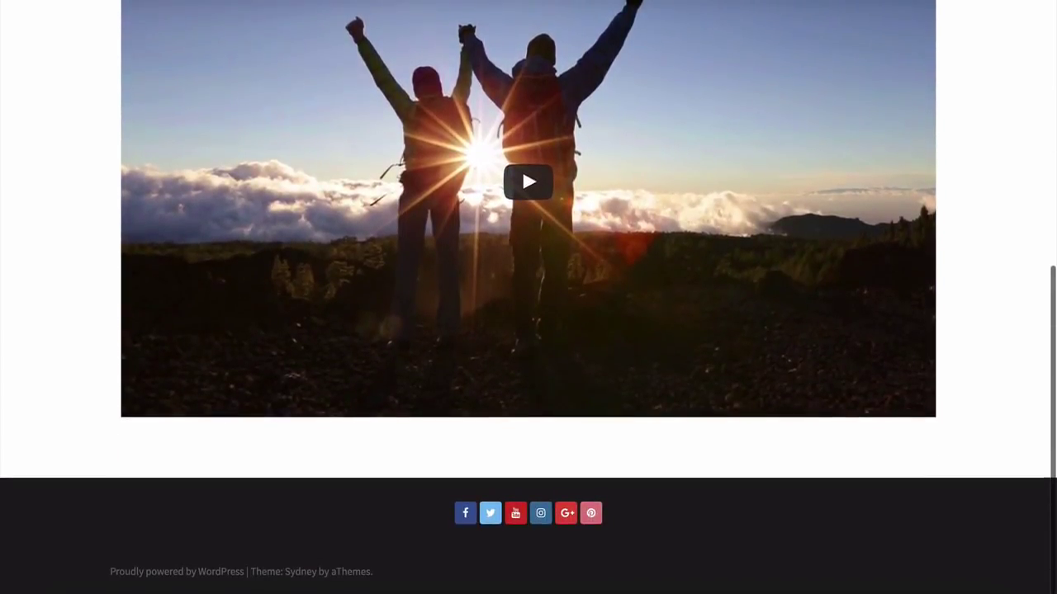
scroll(529, 297, up, 5)
scroll(528, 298, up, 2)
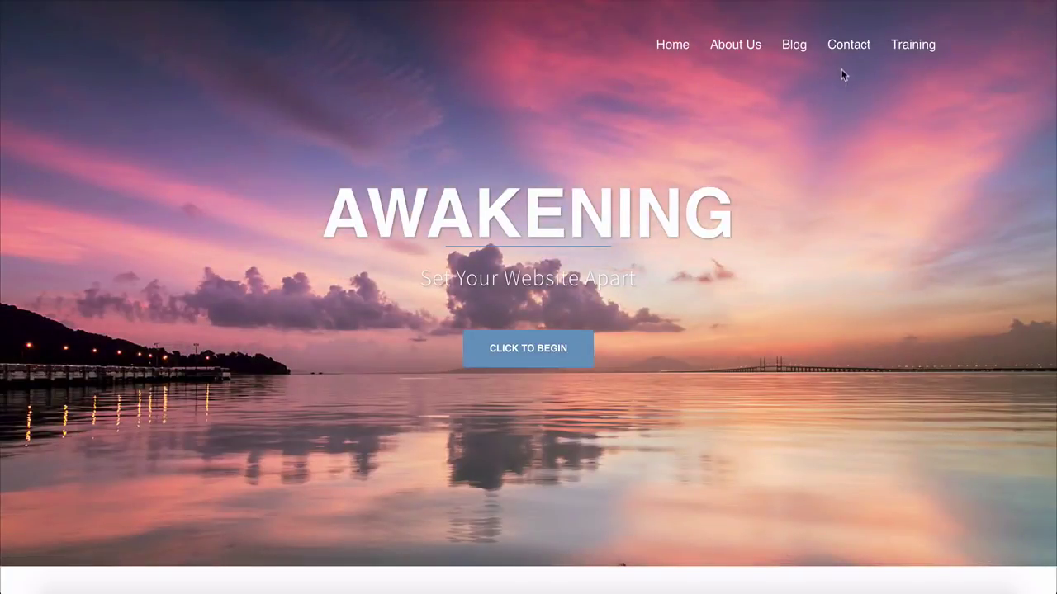
- Open the live Contact page and scroll through its Contact Us section
click(847, 44)
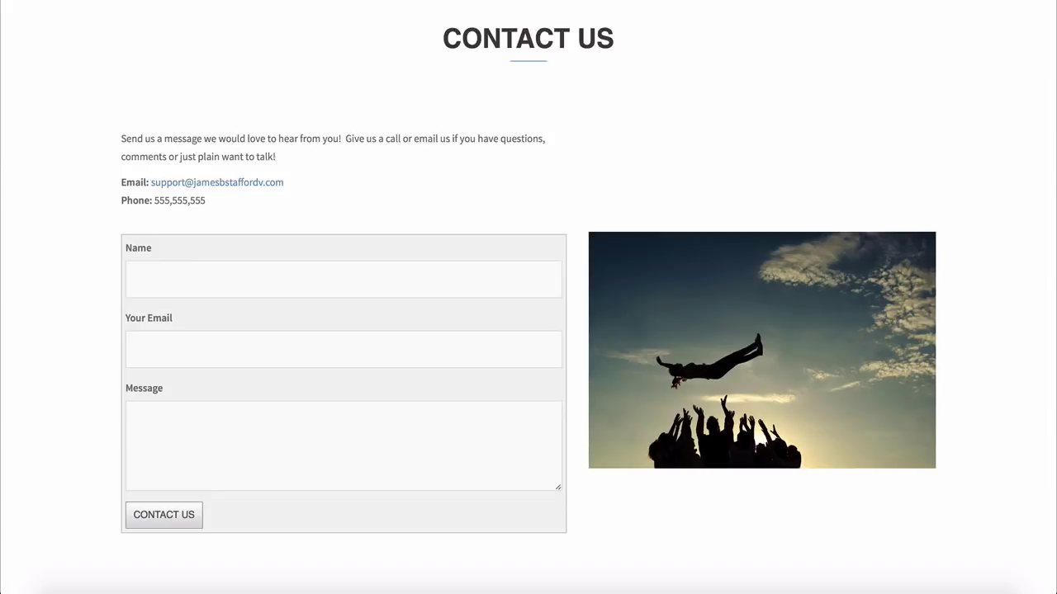
scroll(528, 297, down, 3)
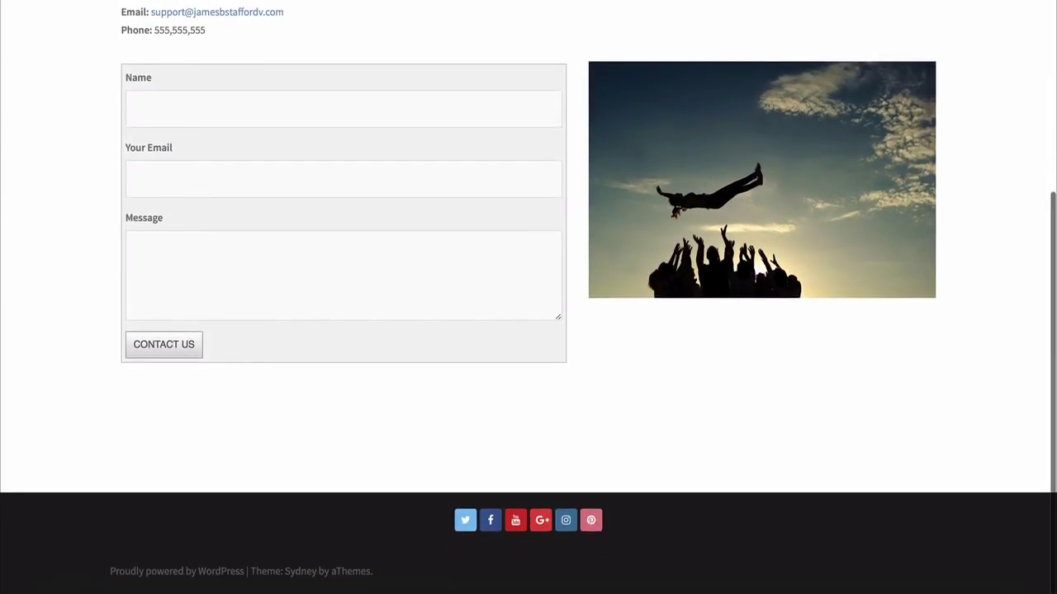
scroll(534, 520, up, 5)
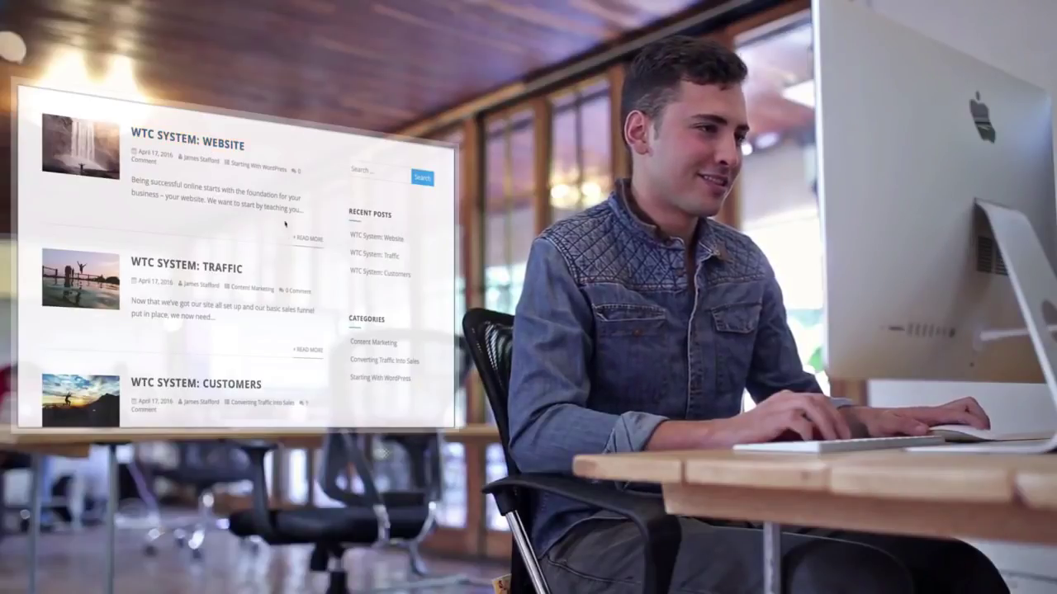
- Go to Pages > All Pages in the dashboard
click(188, 145)
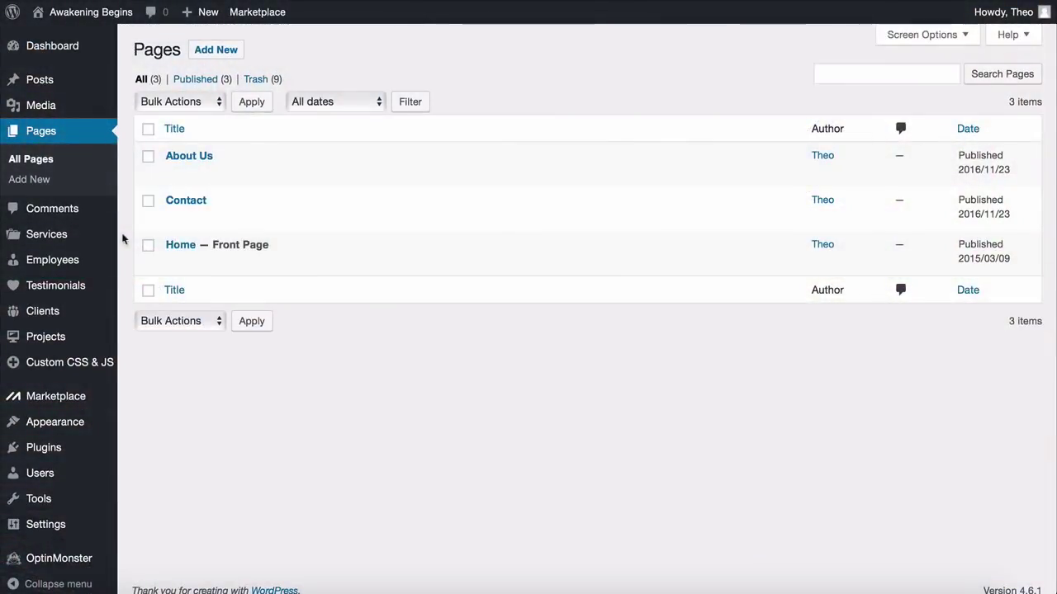
- Open the Contact page in the page builder and add a one-column row with a Text widget
mouse_move(182, 208)
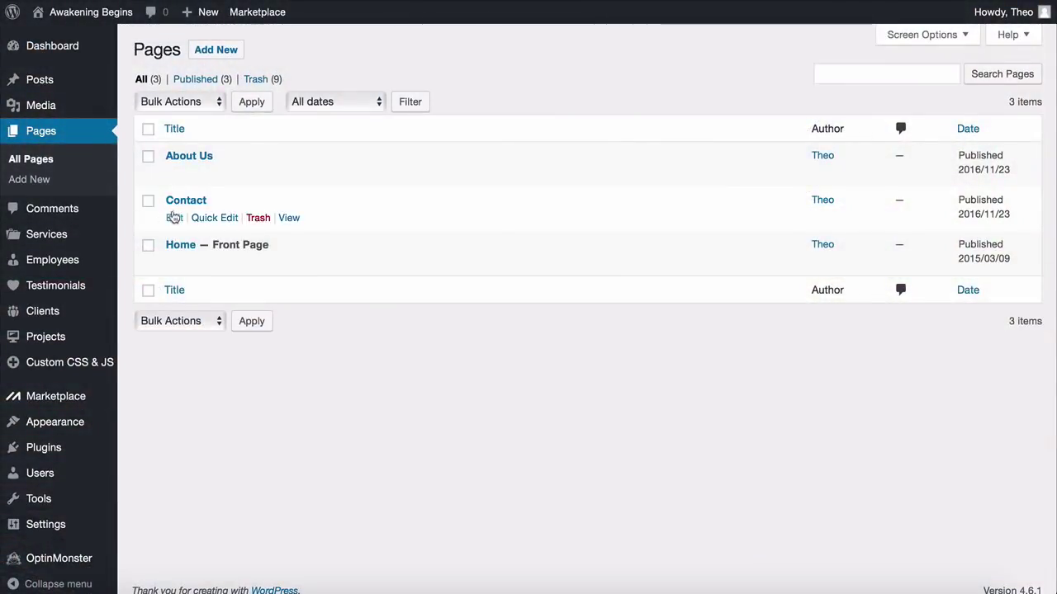
click(174, 219)
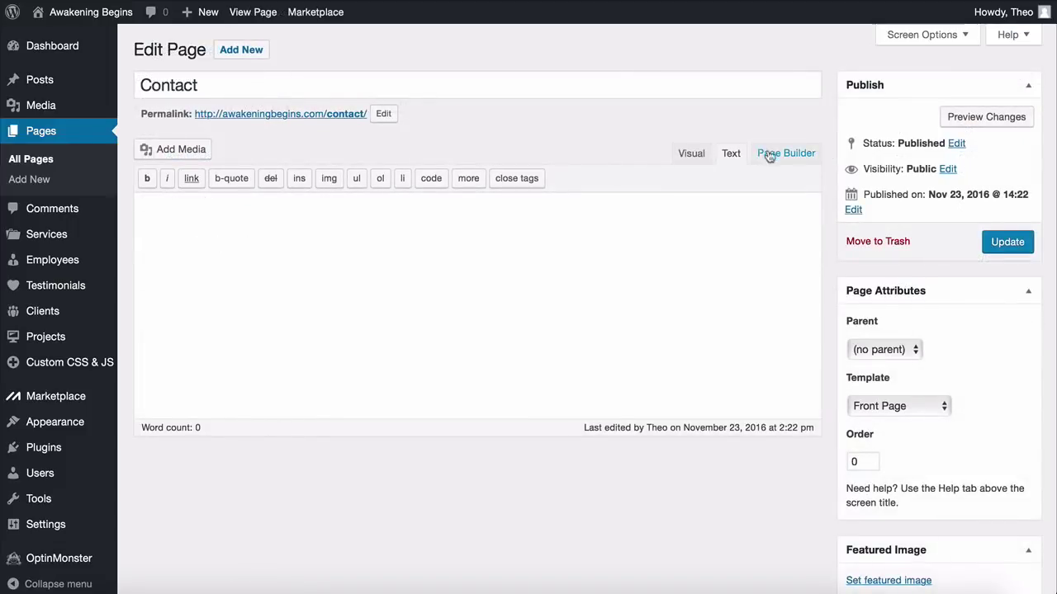
click(777, 155)
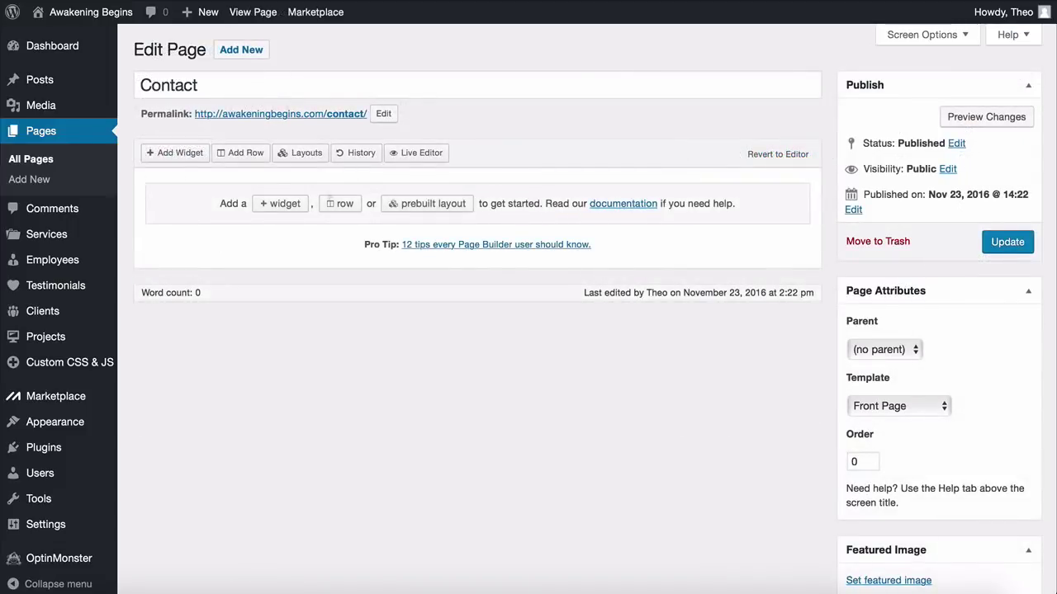
click(244, 153)
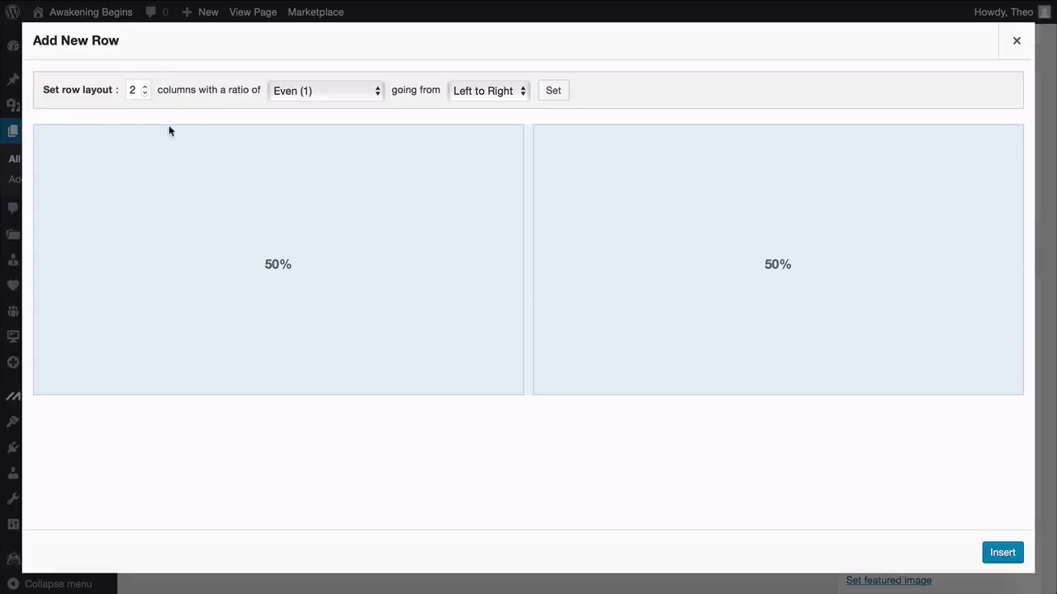
click(145, 93)
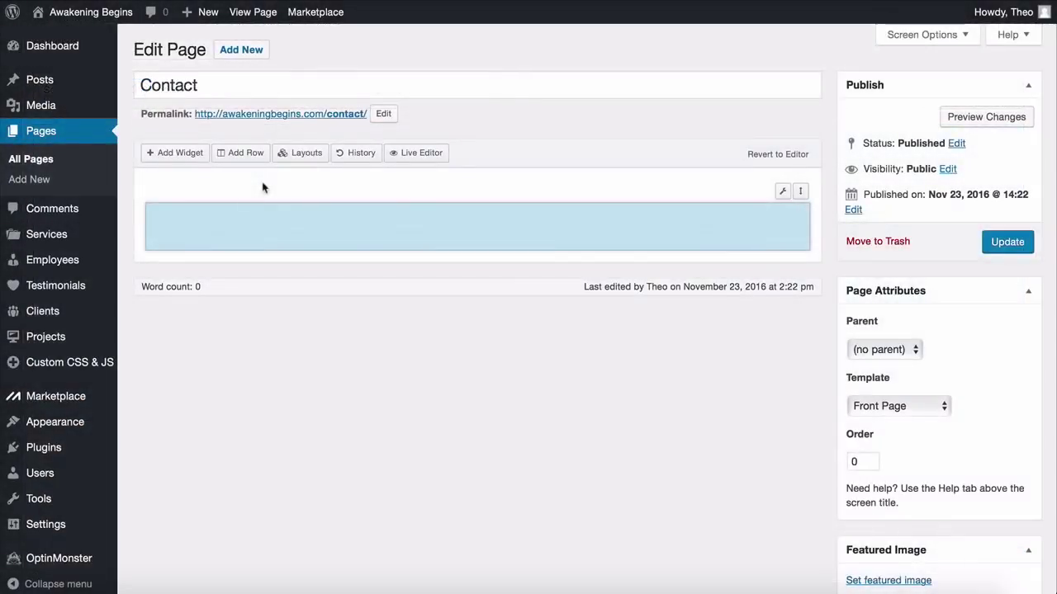
click(175, 154)
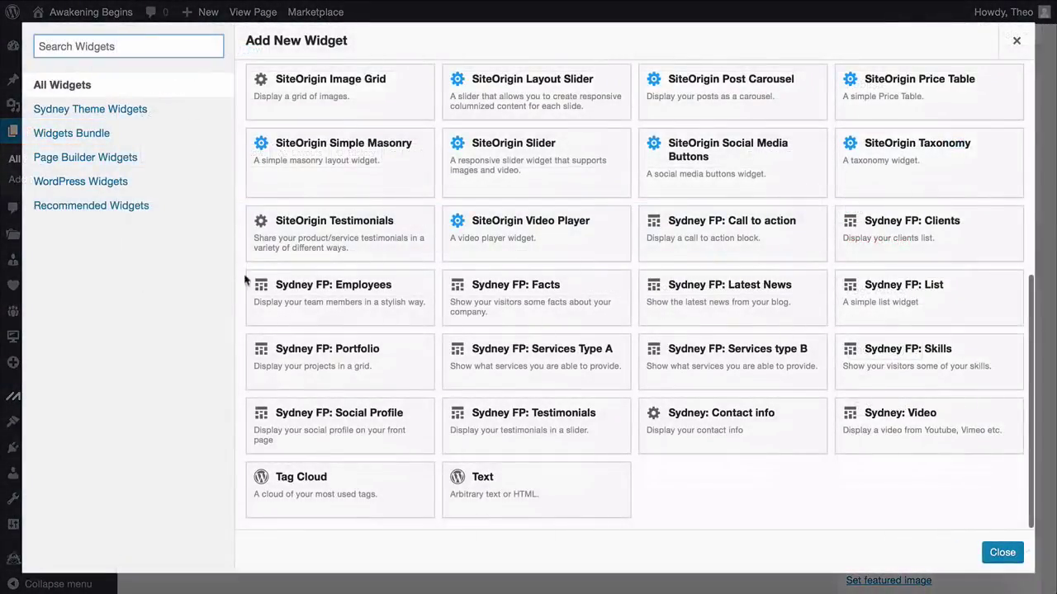
click(498, 491)
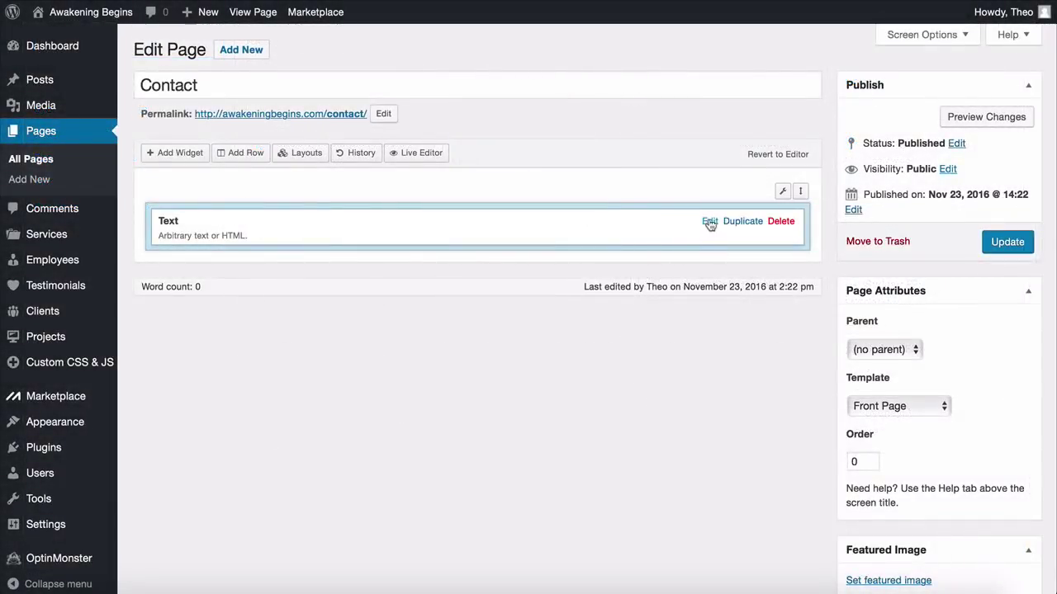
- Title the Text widget 'Contact' and give it 40 px top padding with 0 elsewhere
click(709, 222)
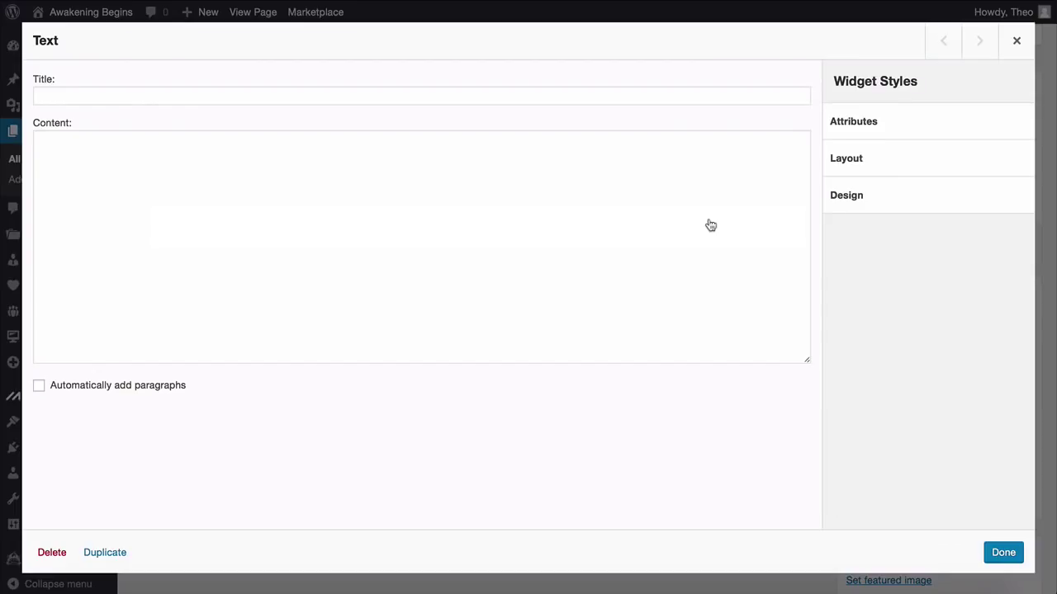
click(288, 96)
text(Contact)
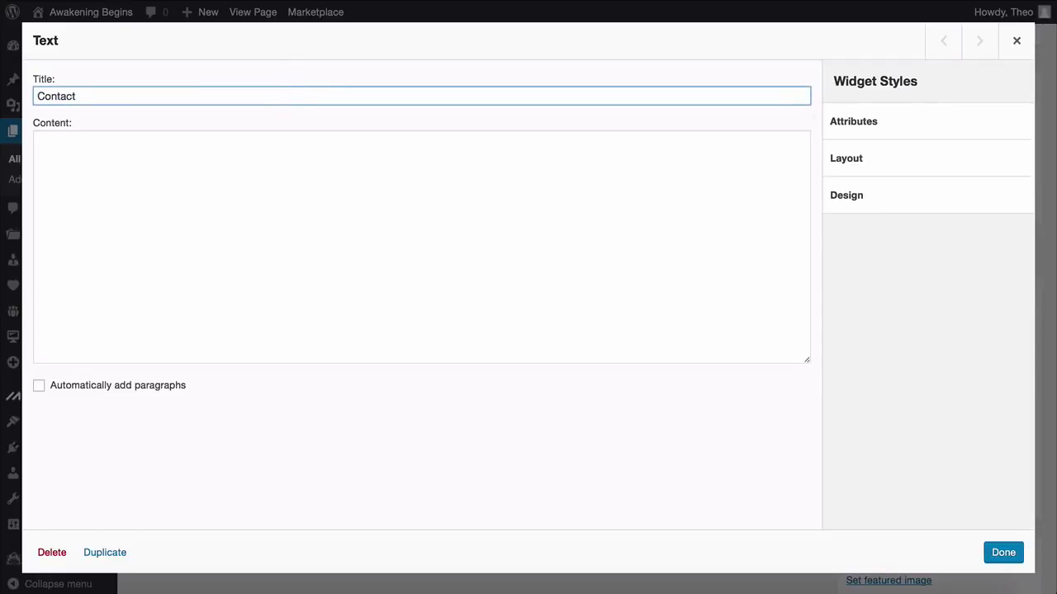
click(845, 161)
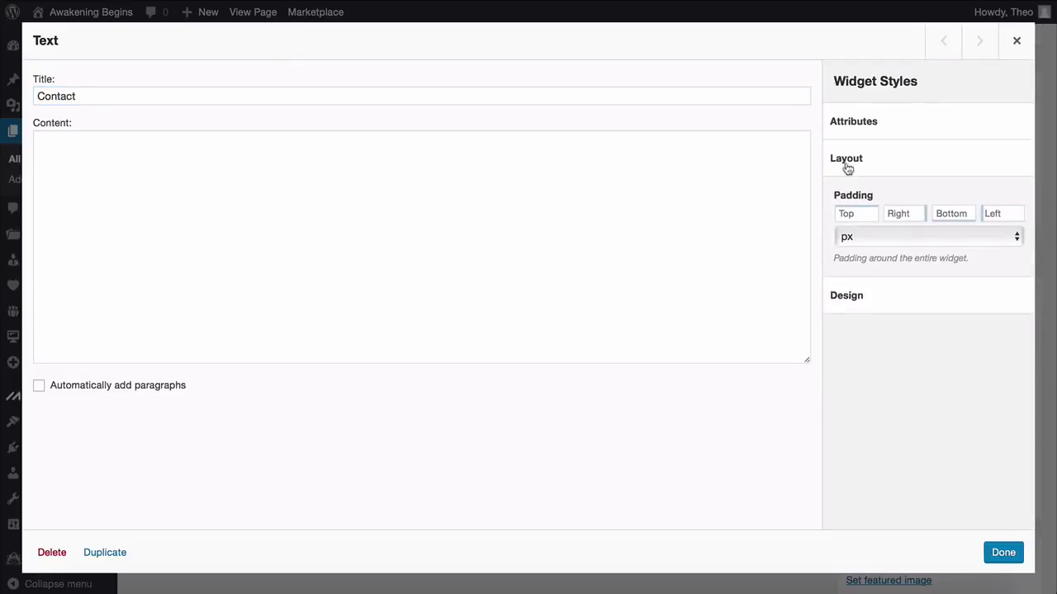
click(848, 214)
text(40)
key(Tab)
text(0)
key(Tab)
text(0)
key(Tab)
text(0)
key(Escape)
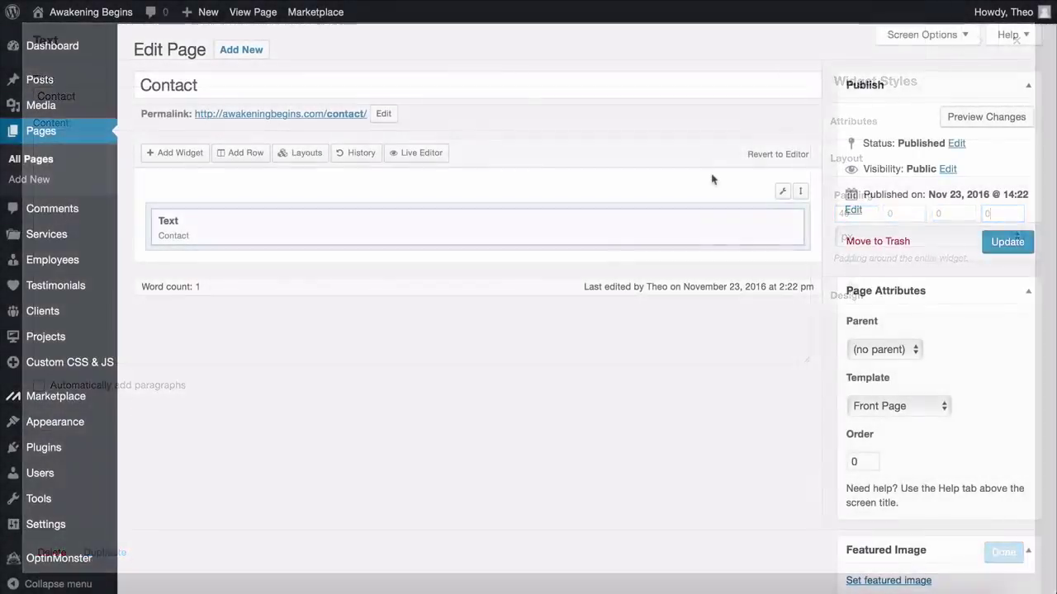
- Set the Contact row's top/bottom padding to 20 px
mouse_move(783, 194)
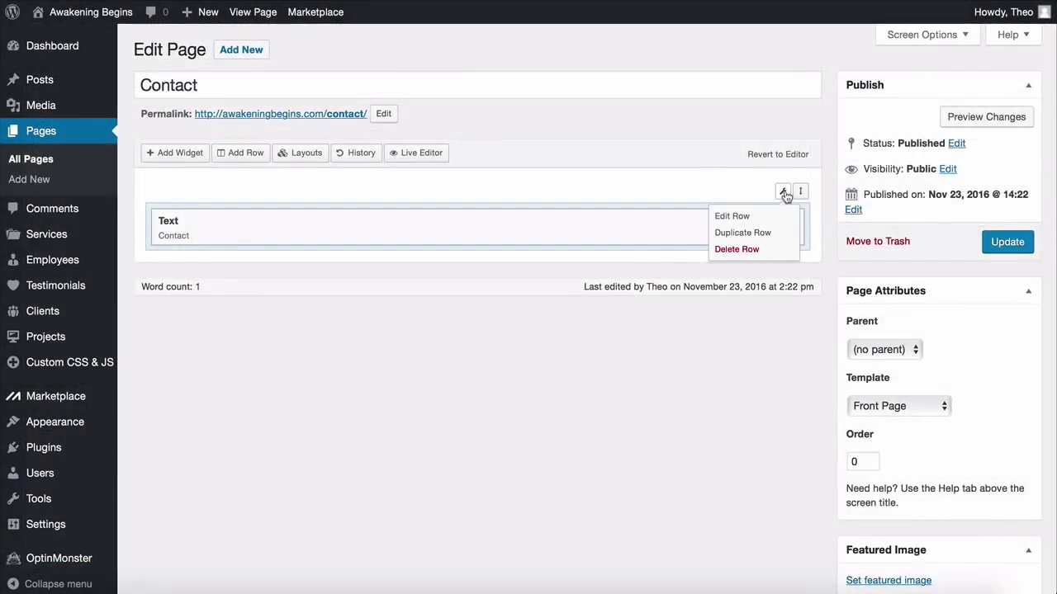
click(744, 217)
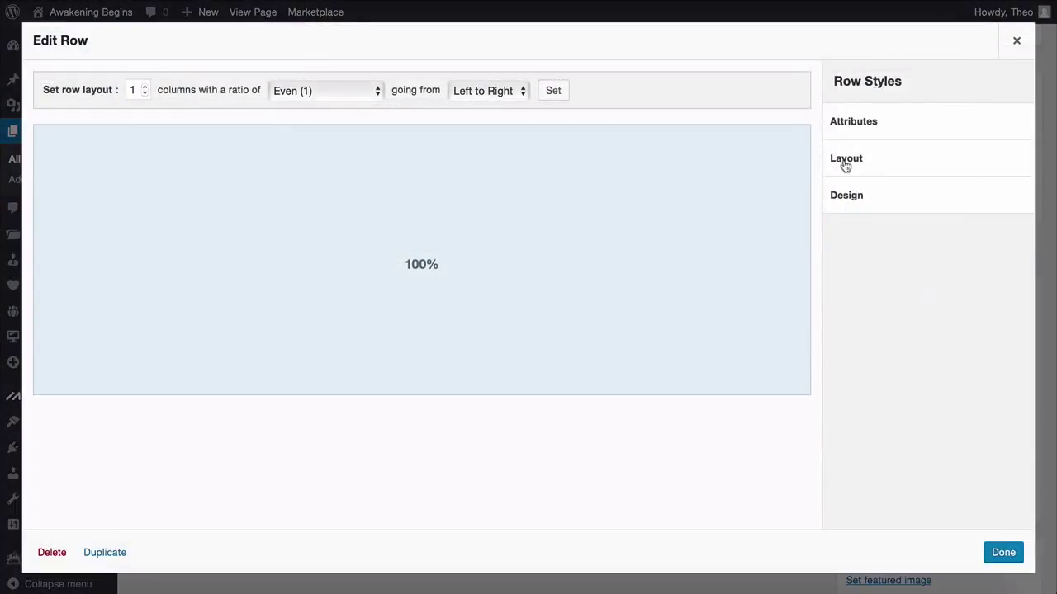
click(845, 164)
click(849, 213)
text(20)
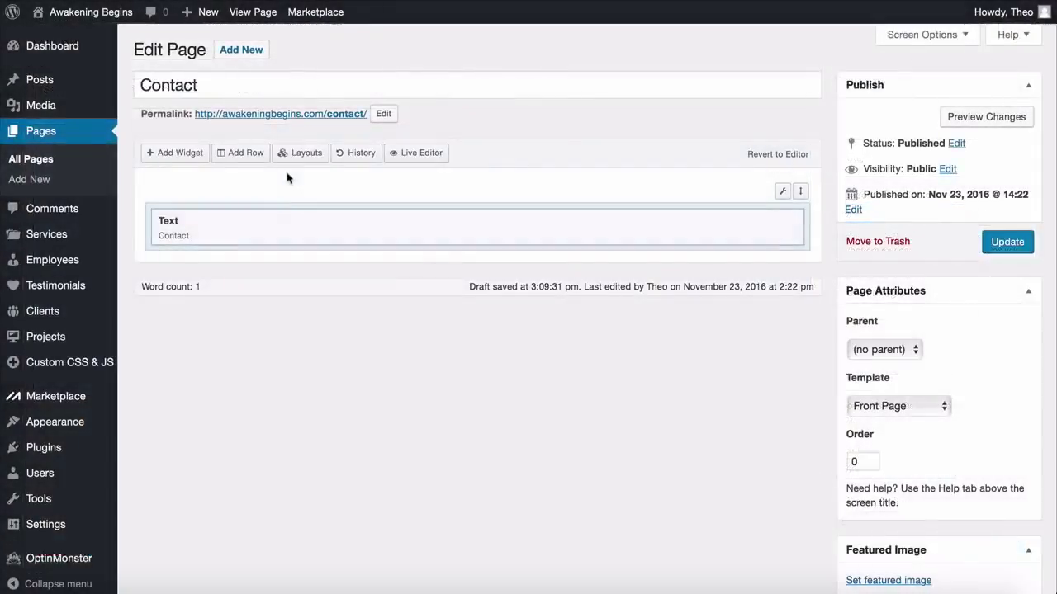
- Insert a new two-column row with 50/50 column widths
click(241, 157)
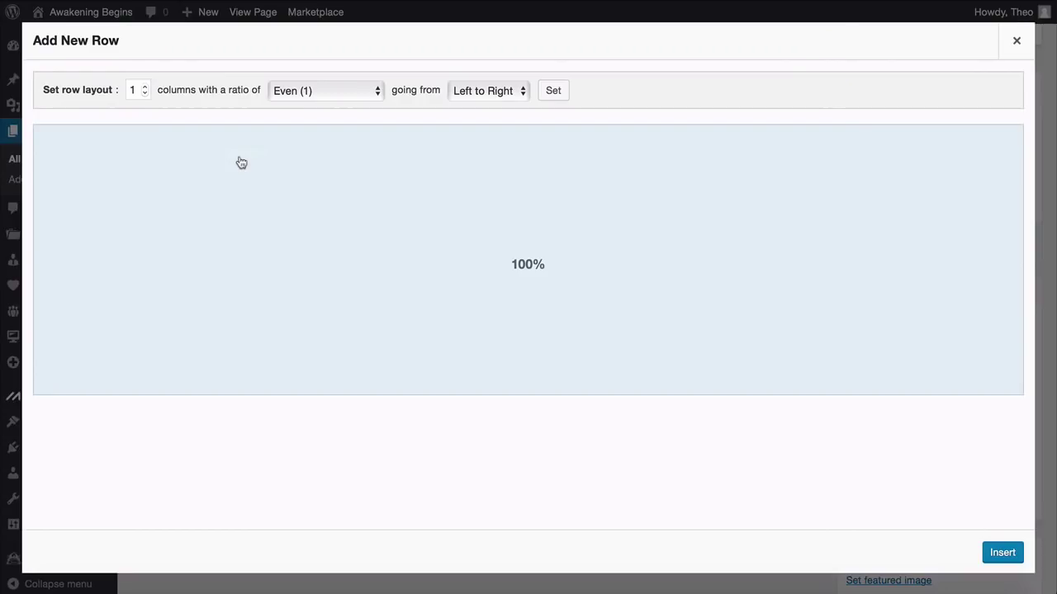
click(145, 87)
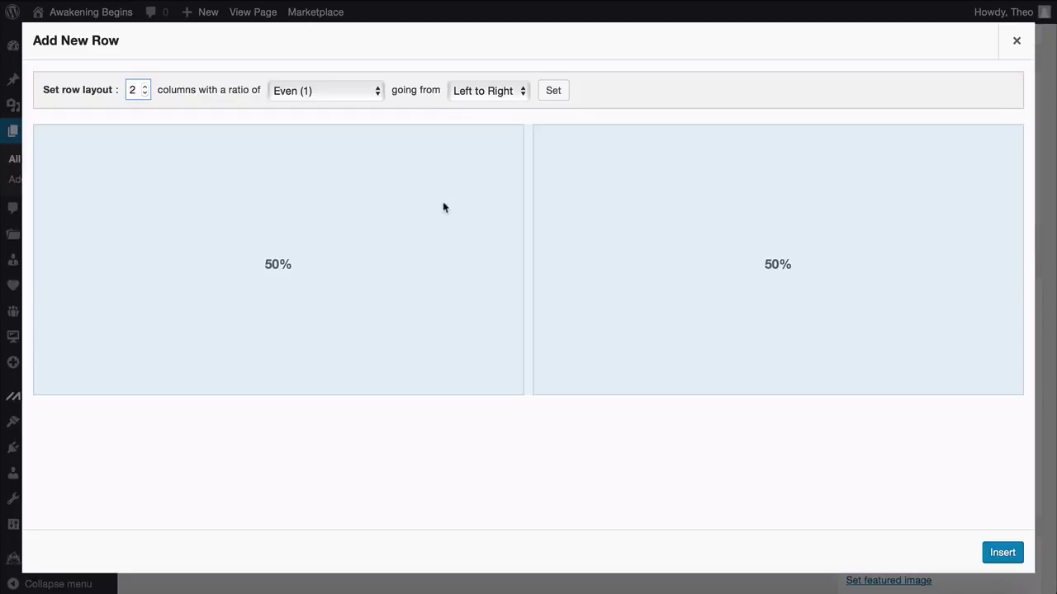
drag(528, 212, 577, 213)
click(804, 272)
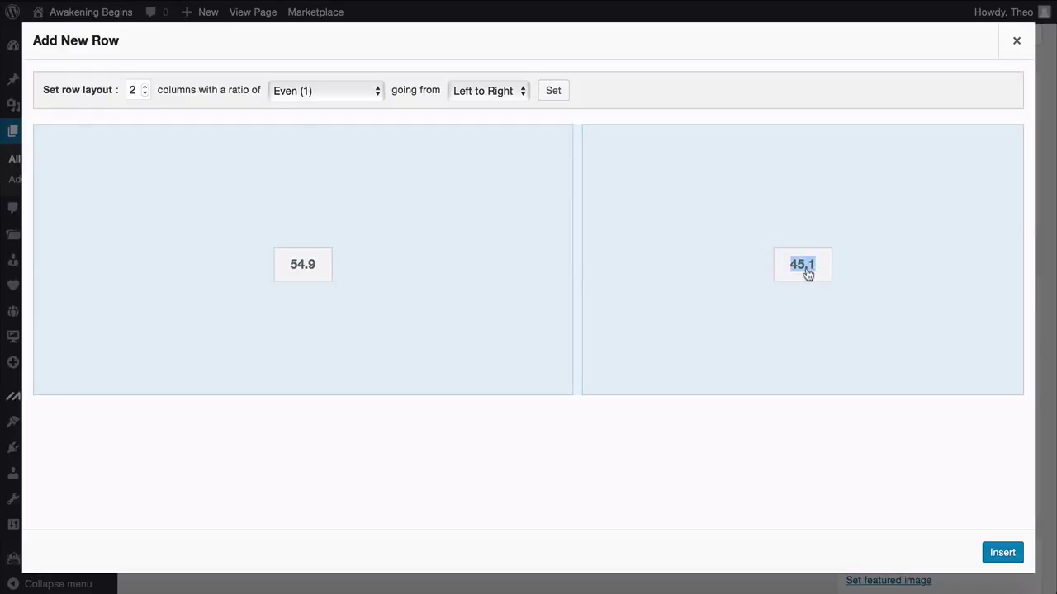
key(BackSpace)
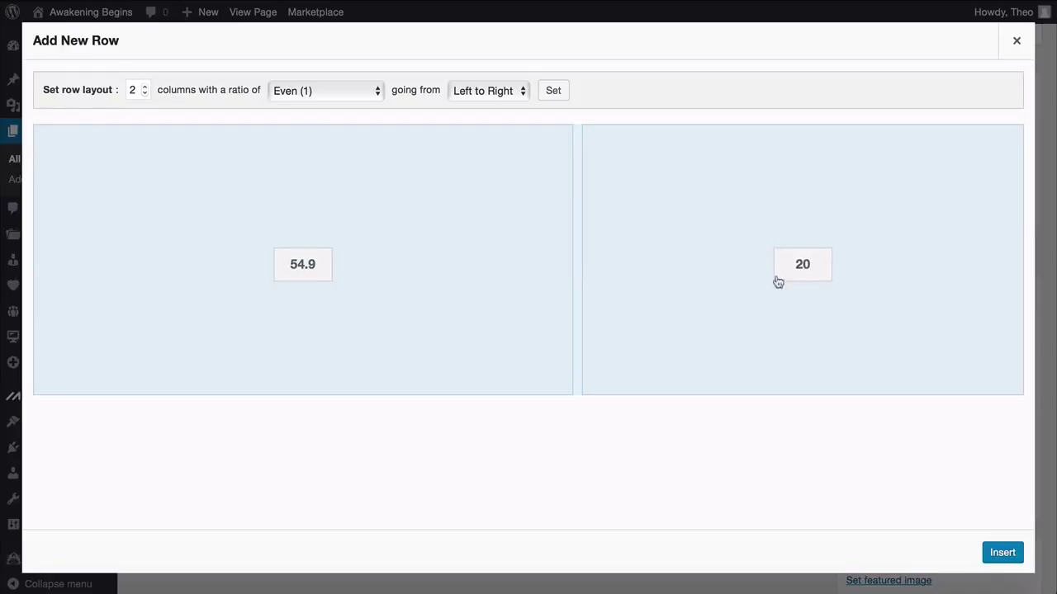
click(708, 284)
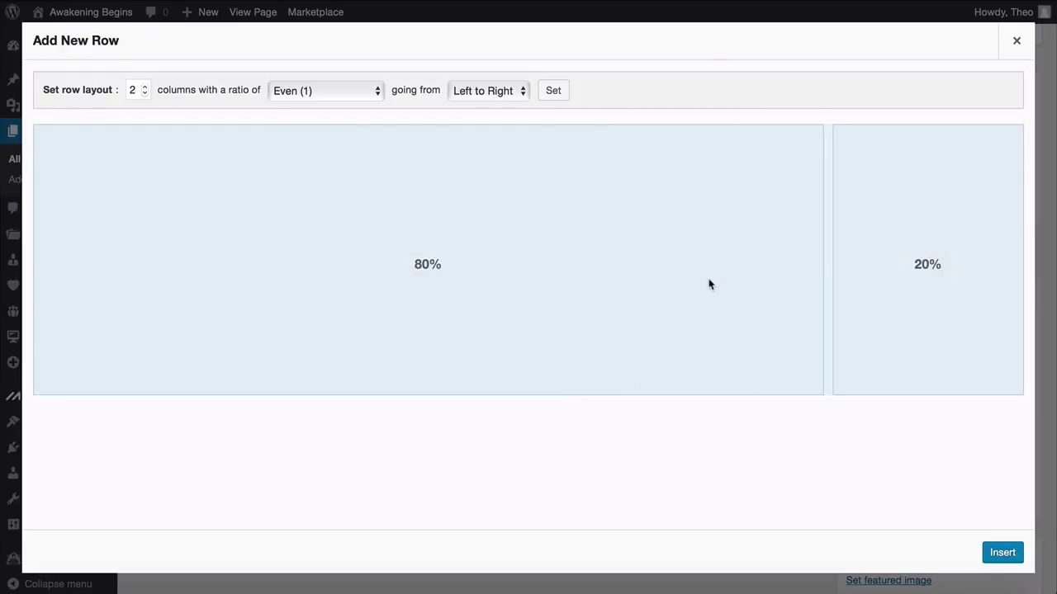
click(431, 264)
text(50)
key(Tab)
click(529, 274)
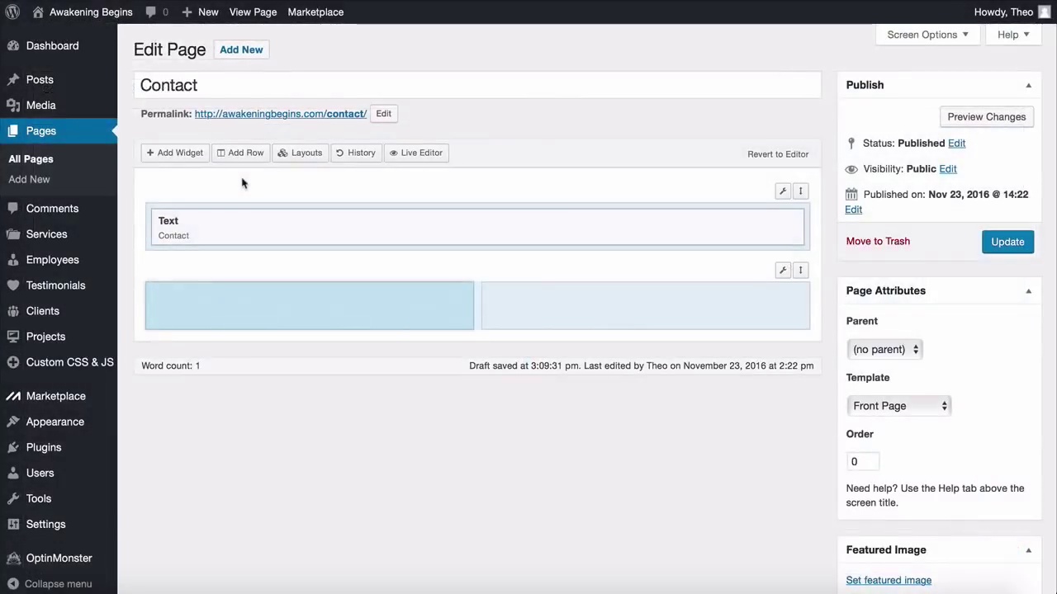
- Add a SiteOrigin Editor widget to the row and duplicate it
click(180, 155)
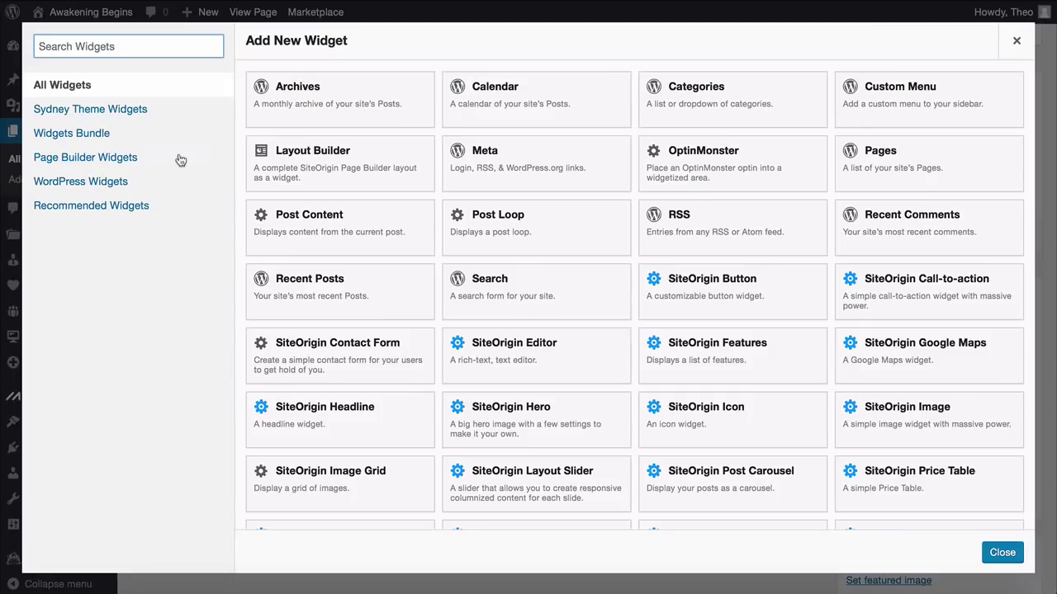
scroll(435, 237, down, 2)
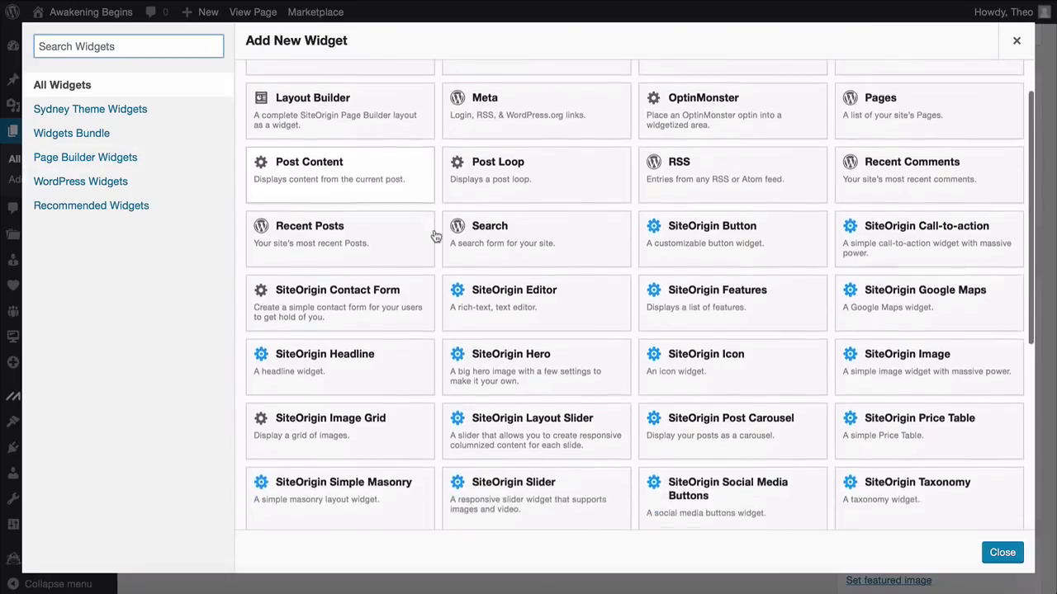
click(553, 296)
mouse_move(462, 299)
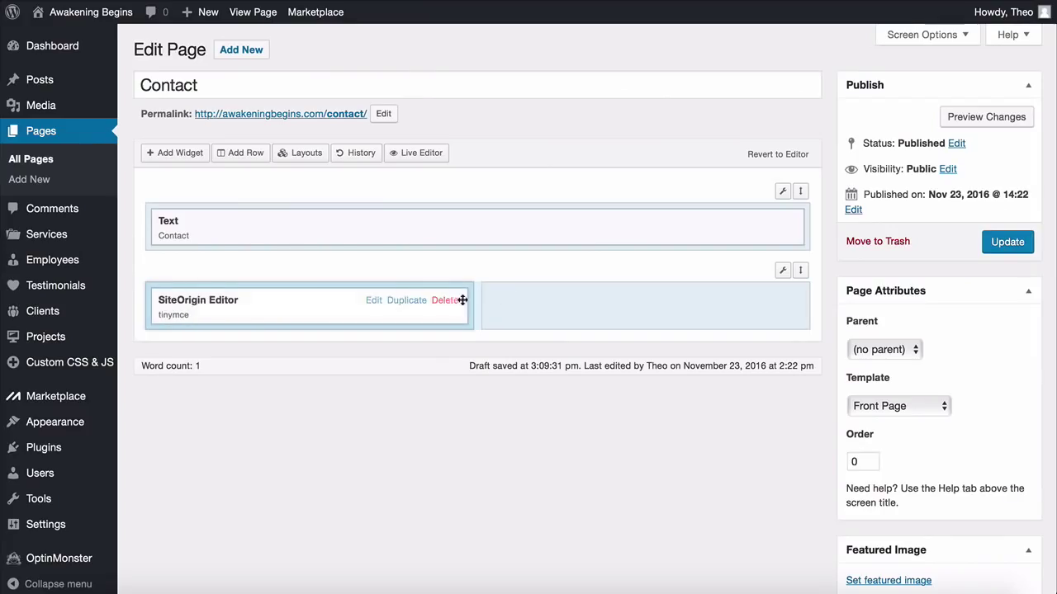
click(405, 302)
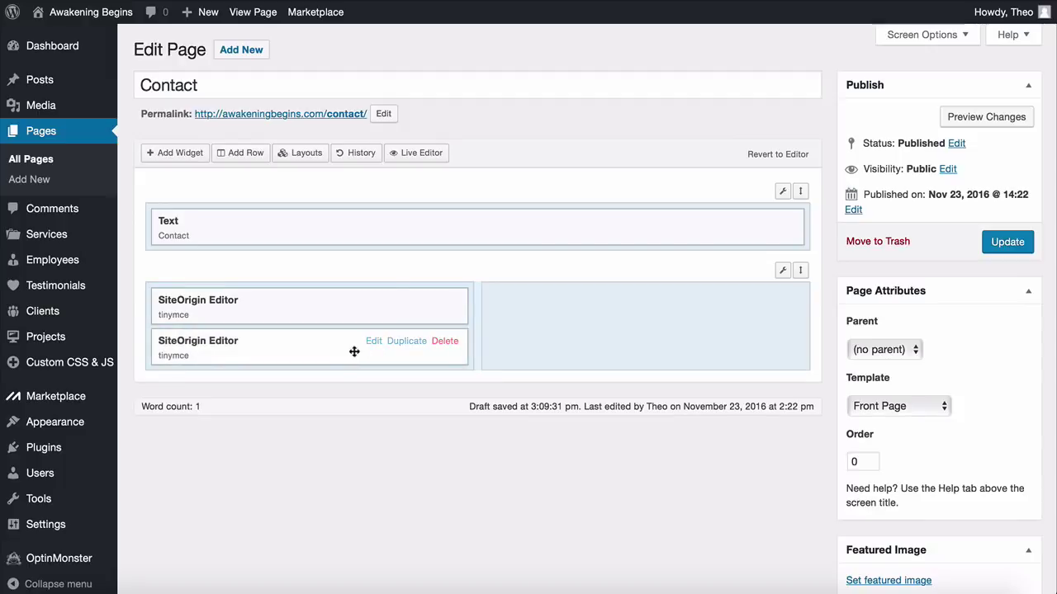
- Move the copied editor to the right column, add a SiteOrigin Contact Form, and confirm row padding
drag(344, 352, 652, 307)
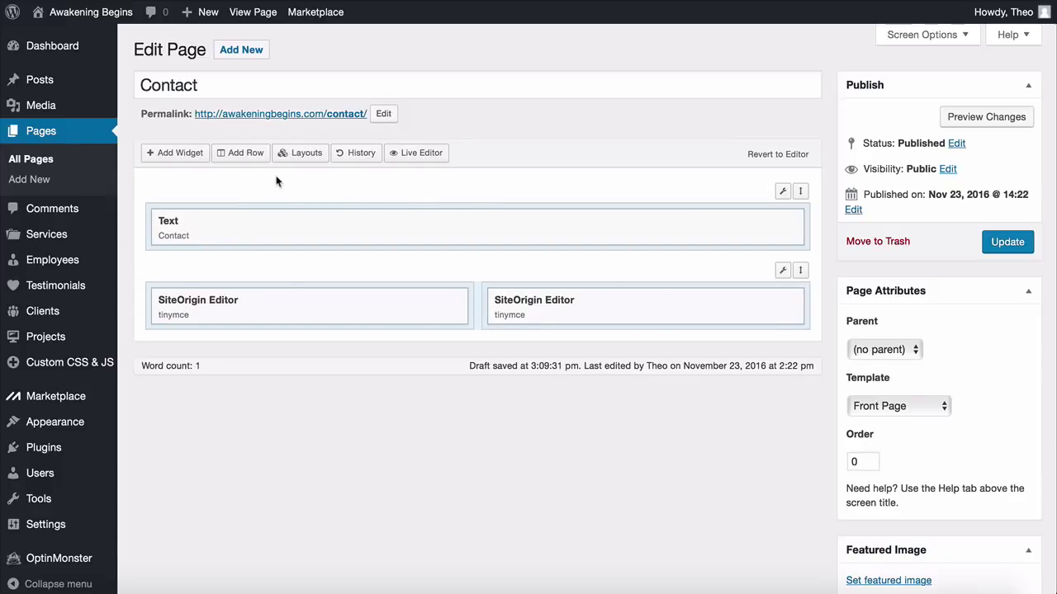
click(190, 157)
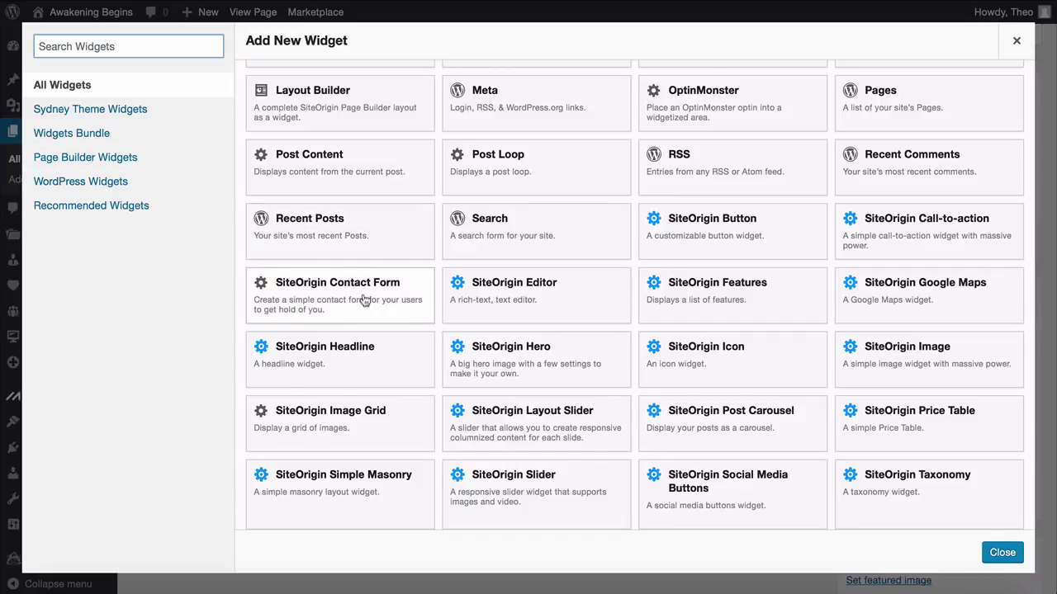
click(364, 300)
mouse_move(783, 271)
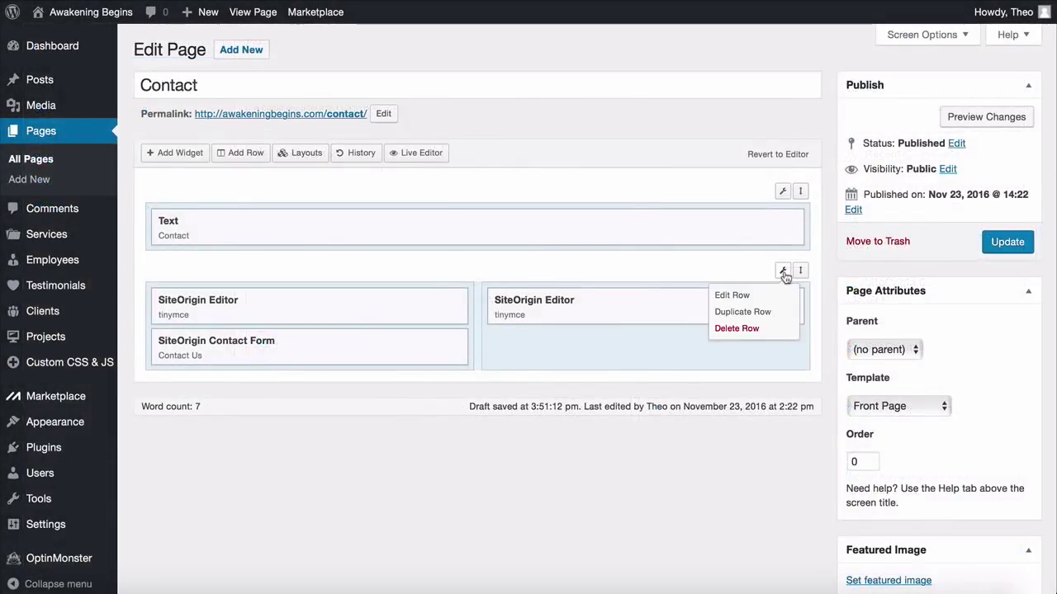
click(732, 295)
click(854, 213)
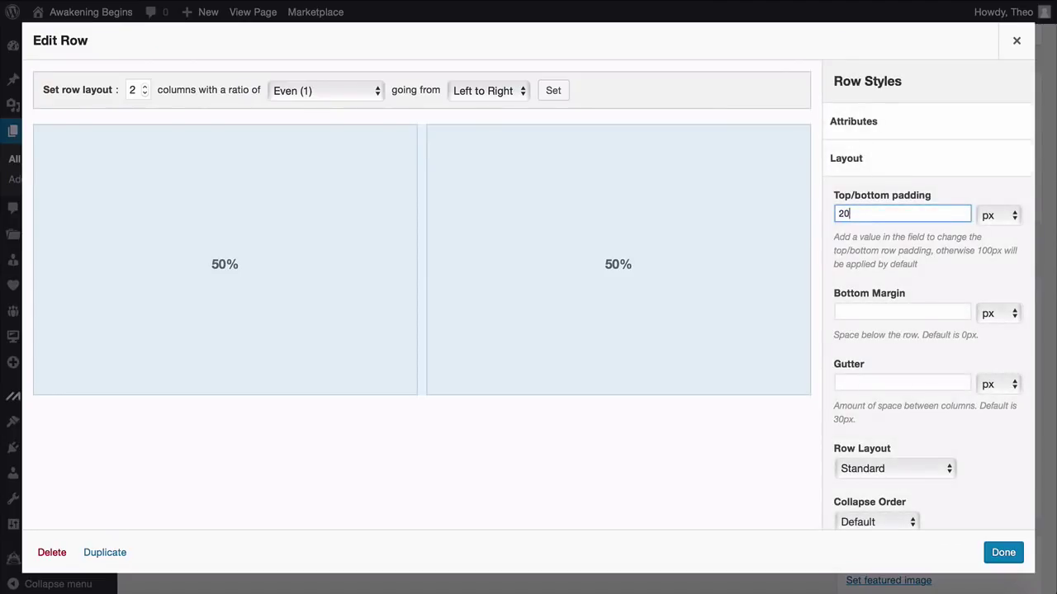
key(Return)
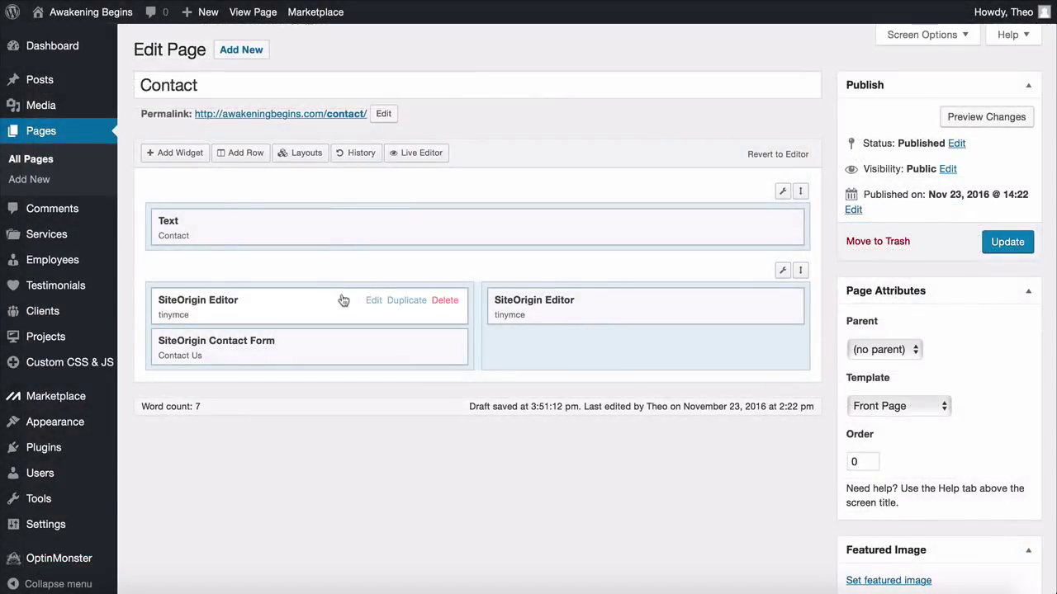
- Set the left editor widget's padding values to 0, 14 and 0
click(372, 302)
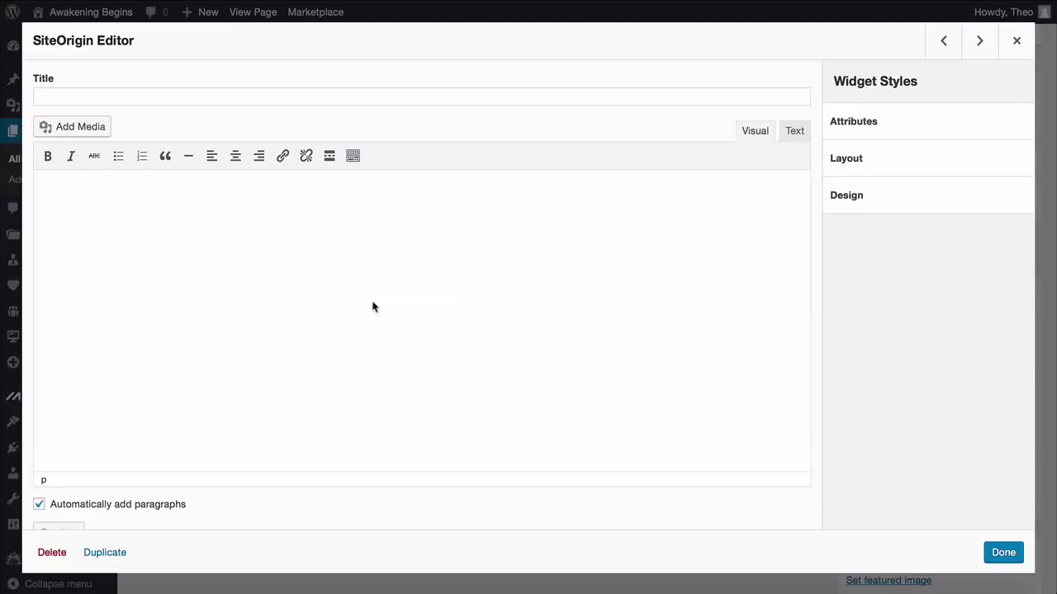
click(839, 173)
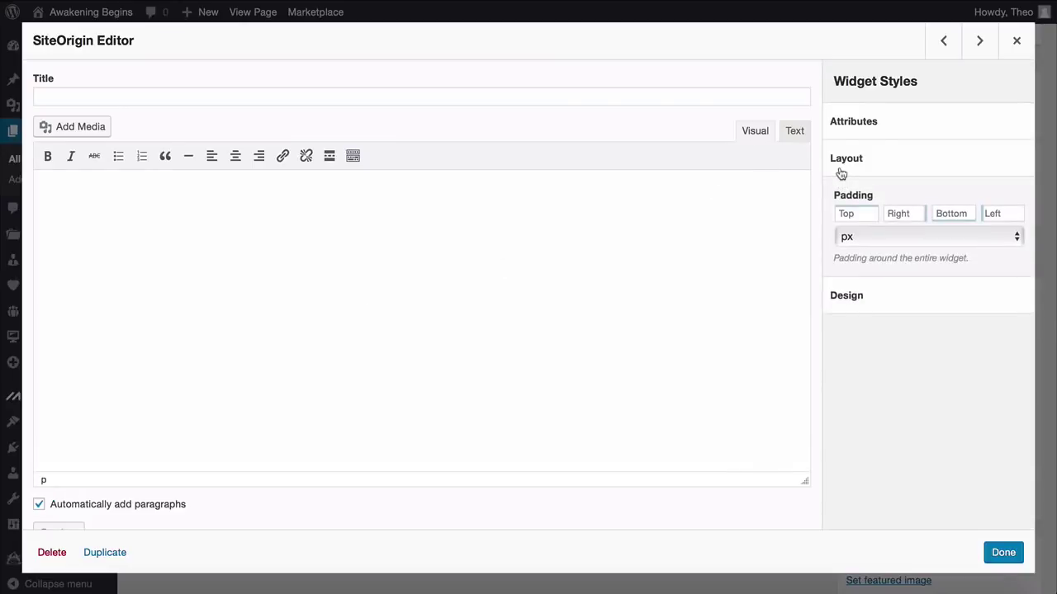
text(0)
key(Tab)
text(0)
key(Tab)
text(14)
key(Tab)
text(0)
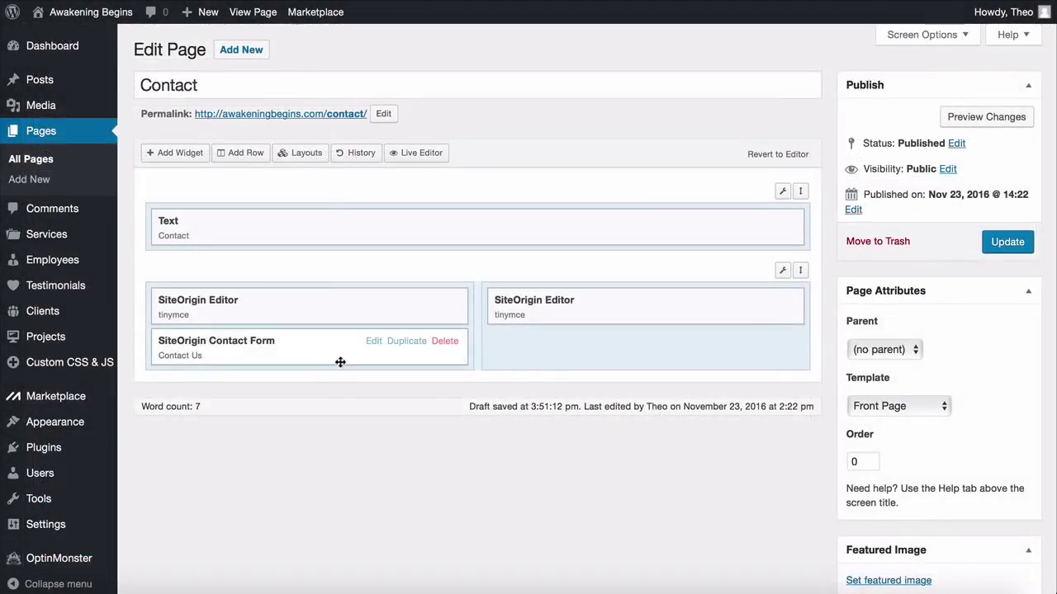
- Give the Contact Us form widget a 9 px top padding
click(373, 342)
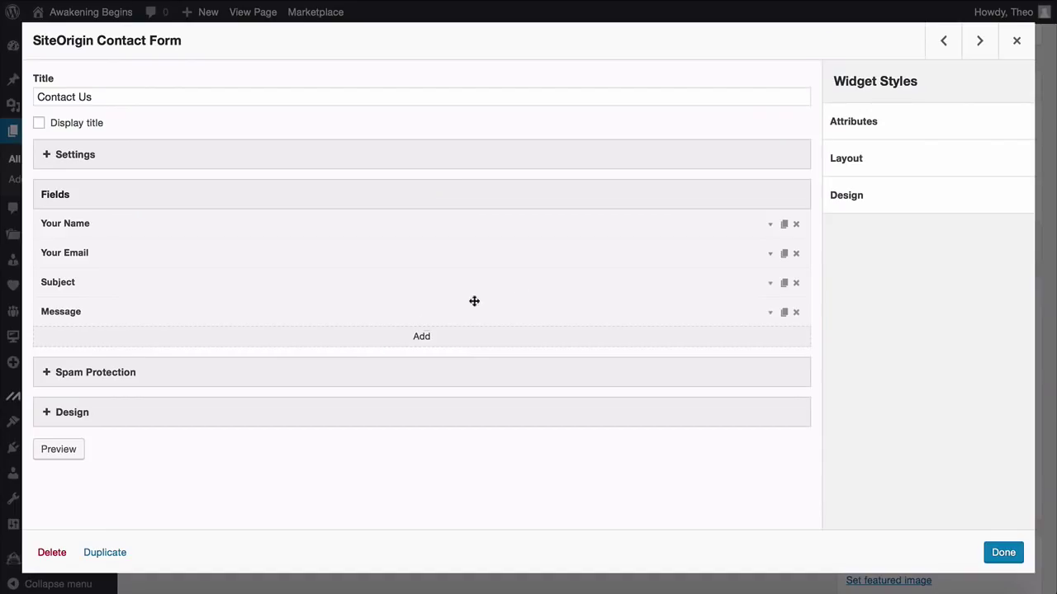
click(856, 165)
click(862, 213)
text(9)
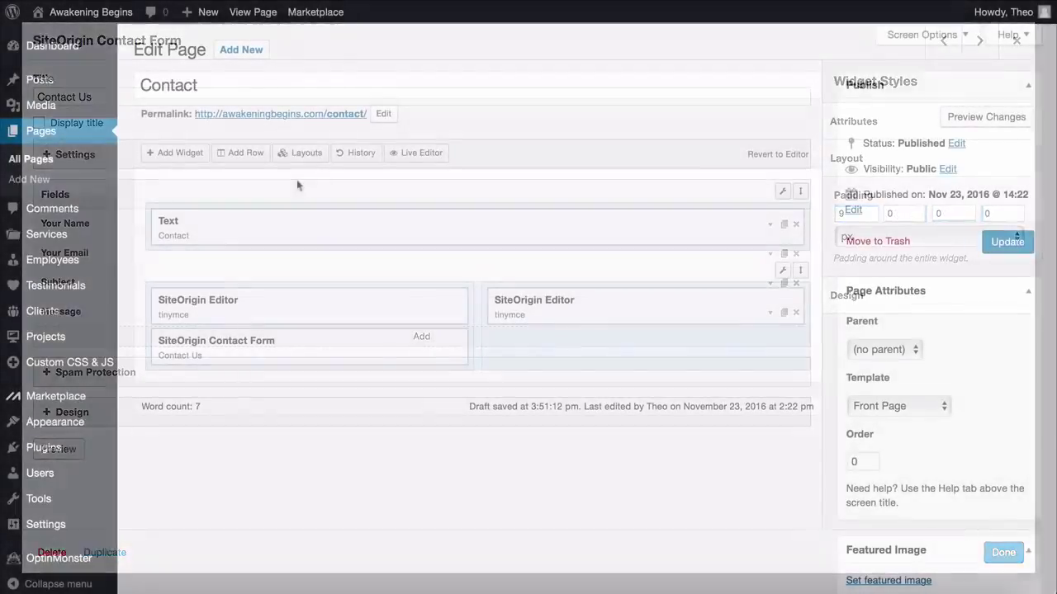
click(243, 152)
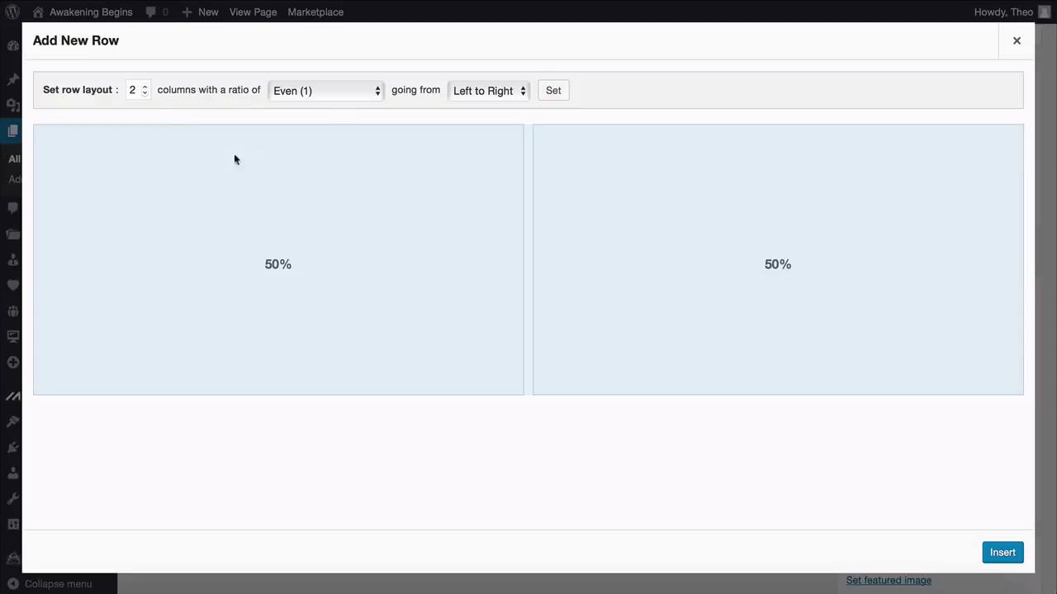
- Make the new row a single column and give the social buttons row 20 px top/bottom padding
click(144, 93)
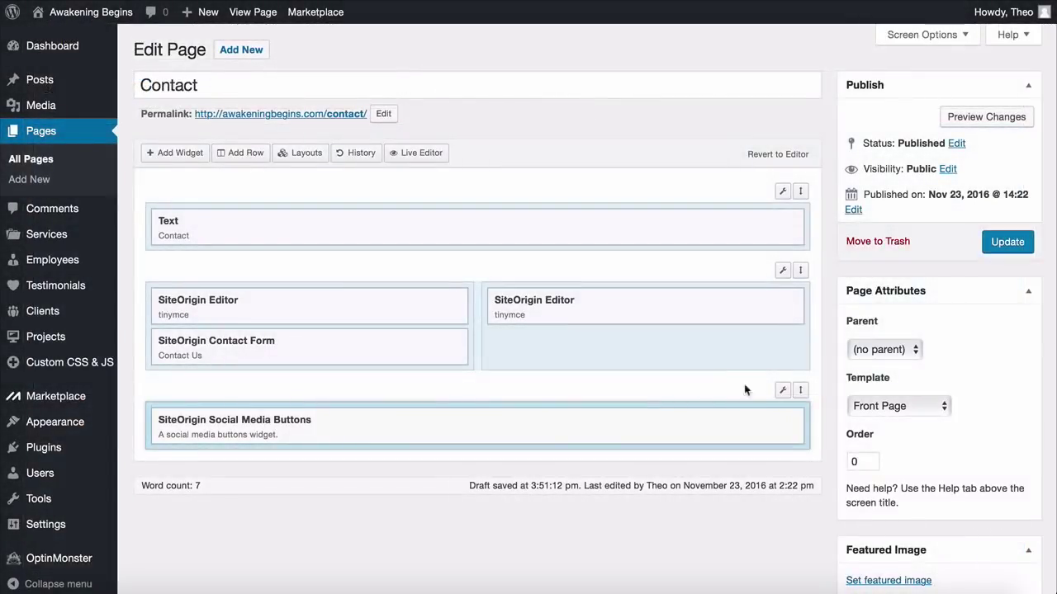
mouse_move(784, 391)
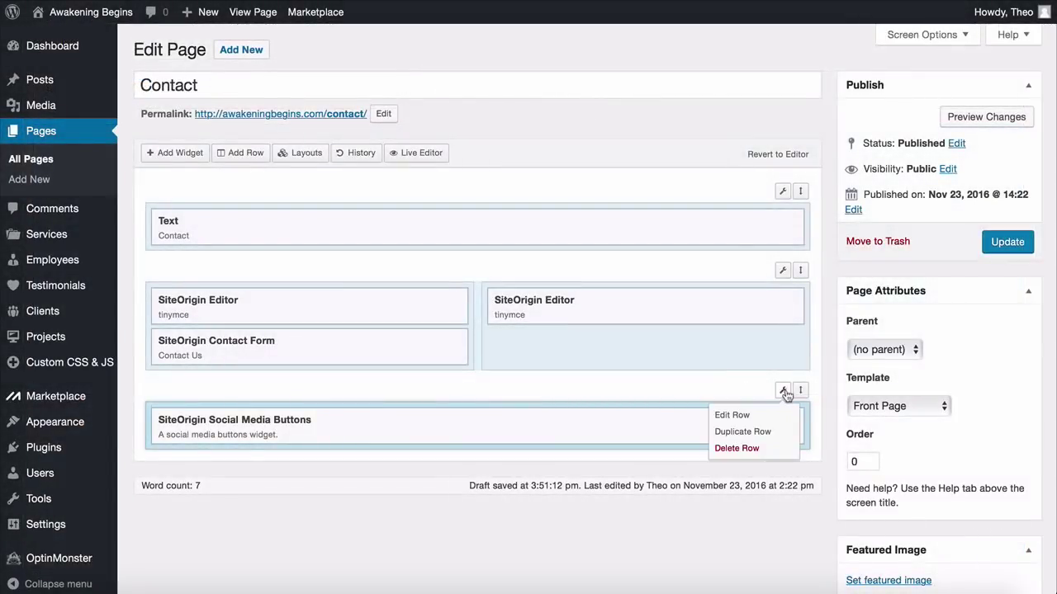
click(732, 415)
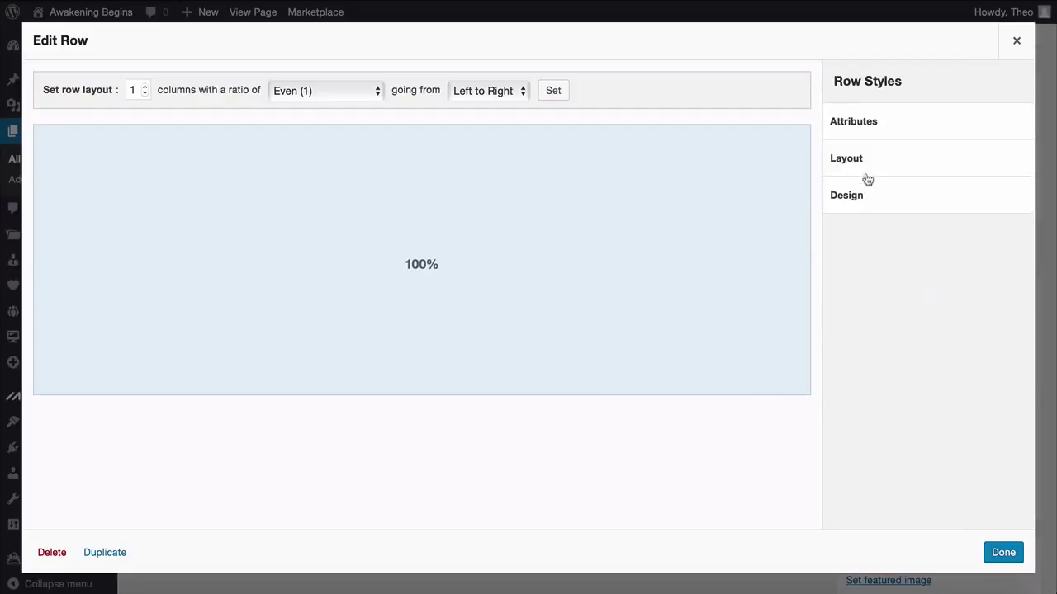
click(867, 164)
click(868, 212)
text(20)
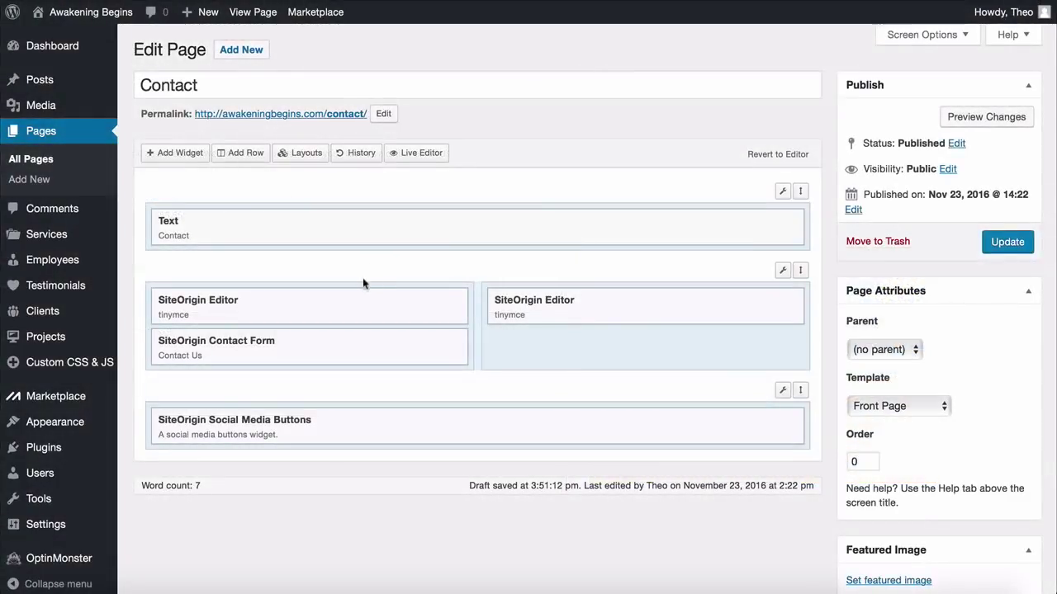
- Paste the contact intro text into the left editor and bold the Email and Phone labels
click(372, 304)
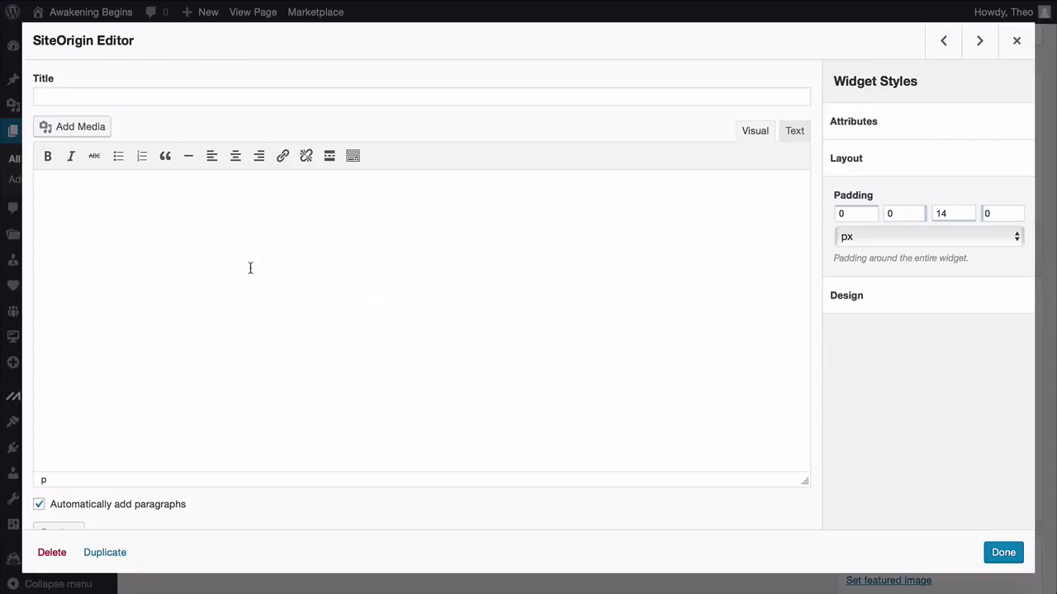
key(ctrl+v)
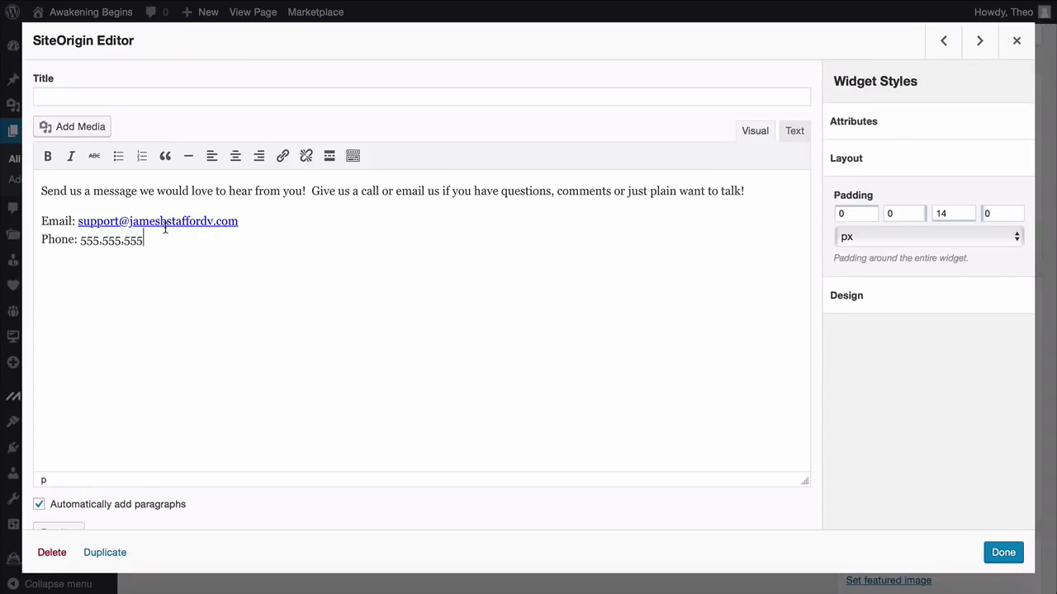
click(42, 222)
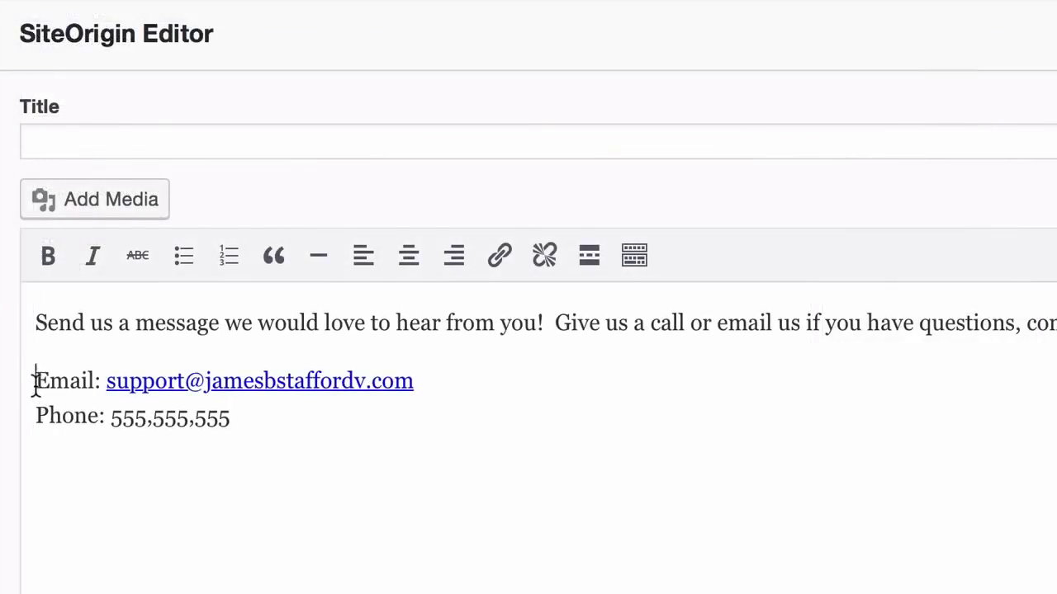
drag(35, 381, 98, 384)
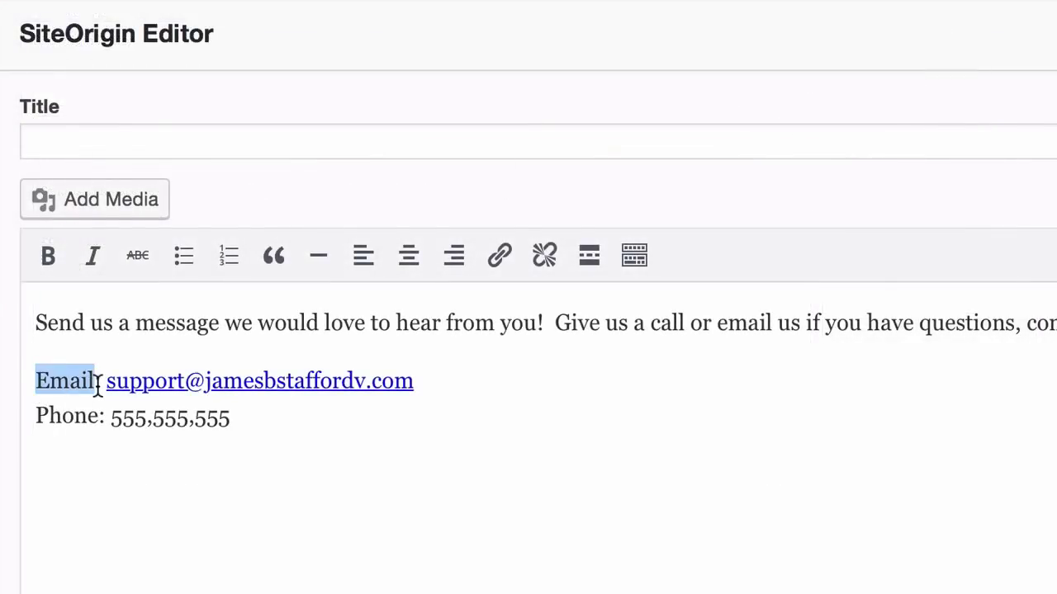
click(50, 260)
drag(37, 417, 98, 418)
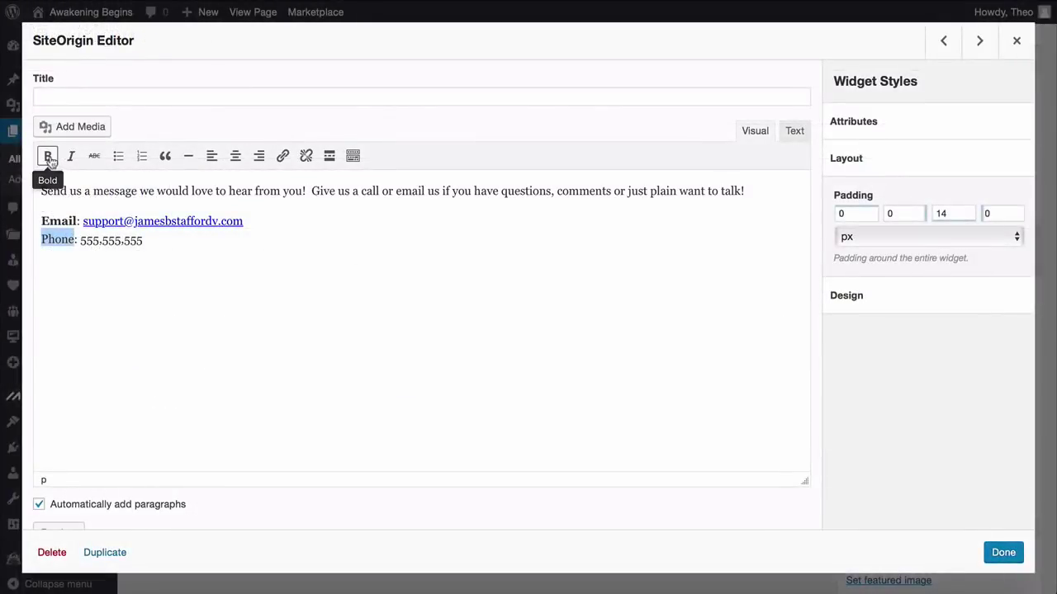
click(48, 157)
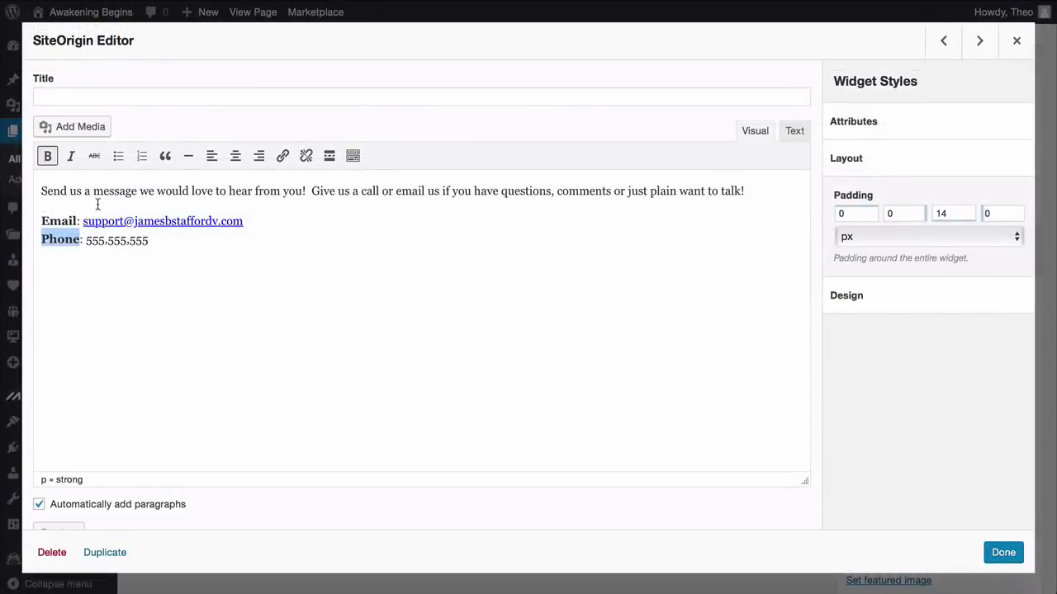
- Check that the e-mail address in the intro is linked
drag(83, 221, 245, 222)
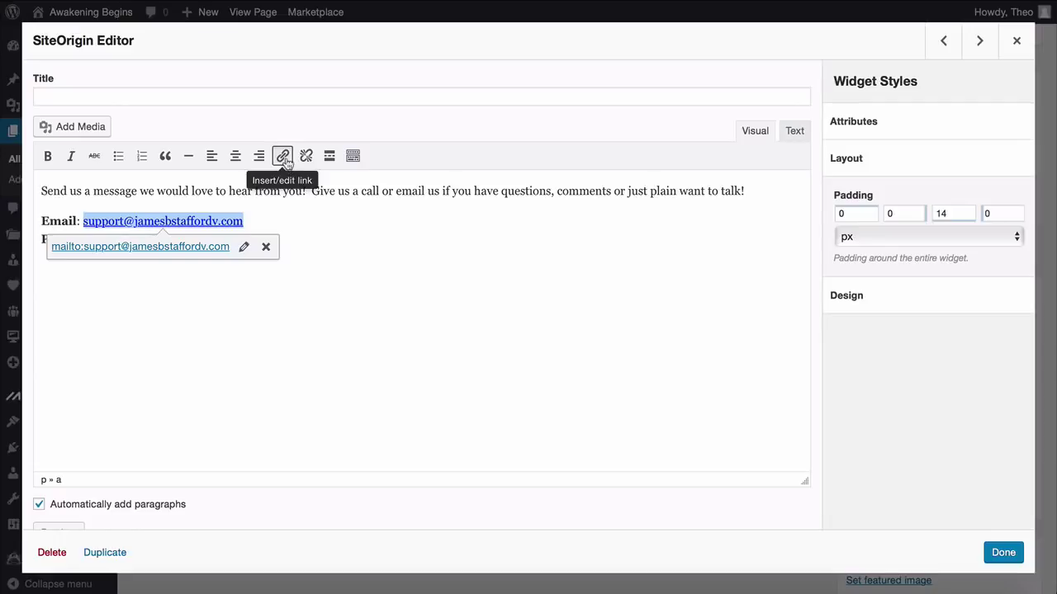
click(699, 272)
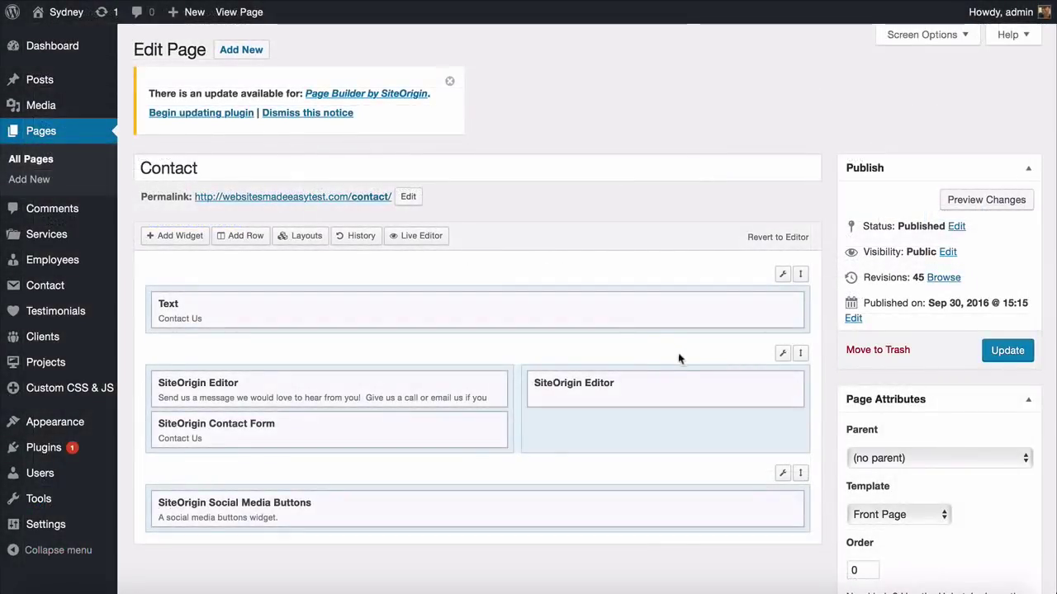
mouse_move(690, 385)
- Insert the silhouette photo of a person tossed into the sky into the right editor widget
click(709, 384)
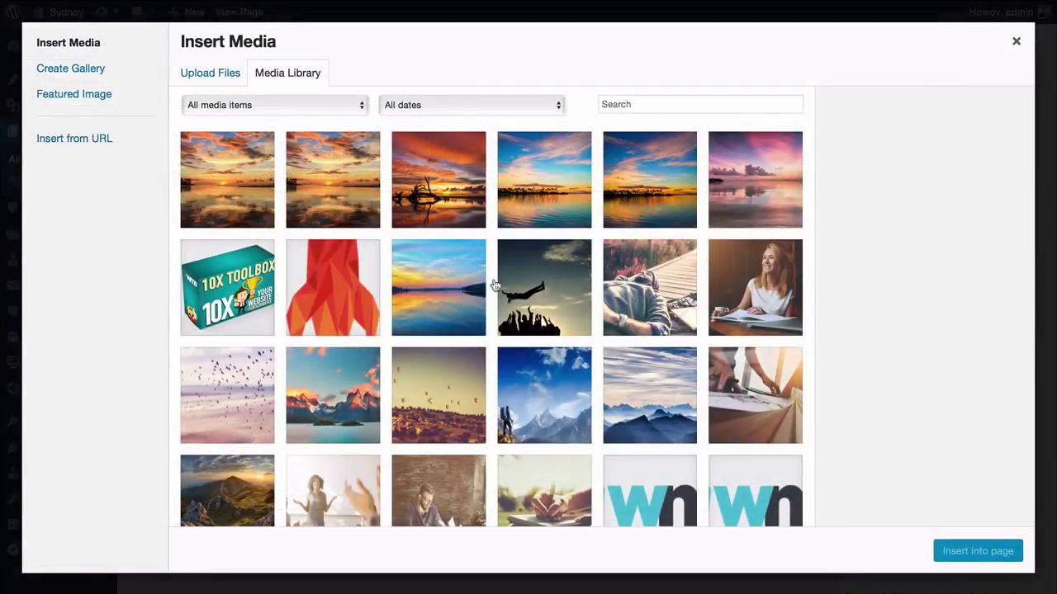
click(523, 309)
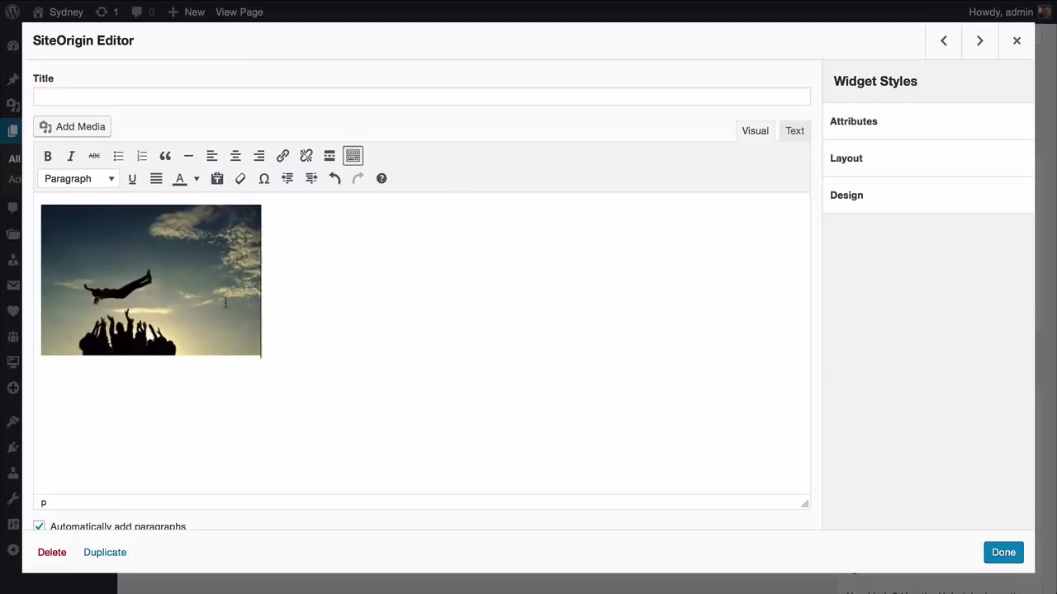
click(213, 300)
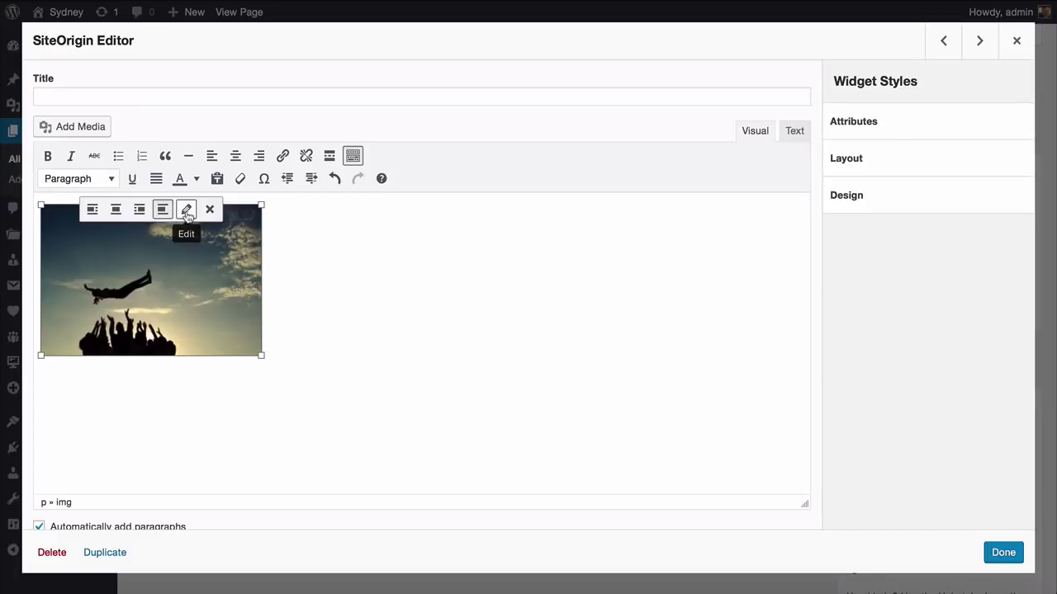
mouse_move(357, 351)
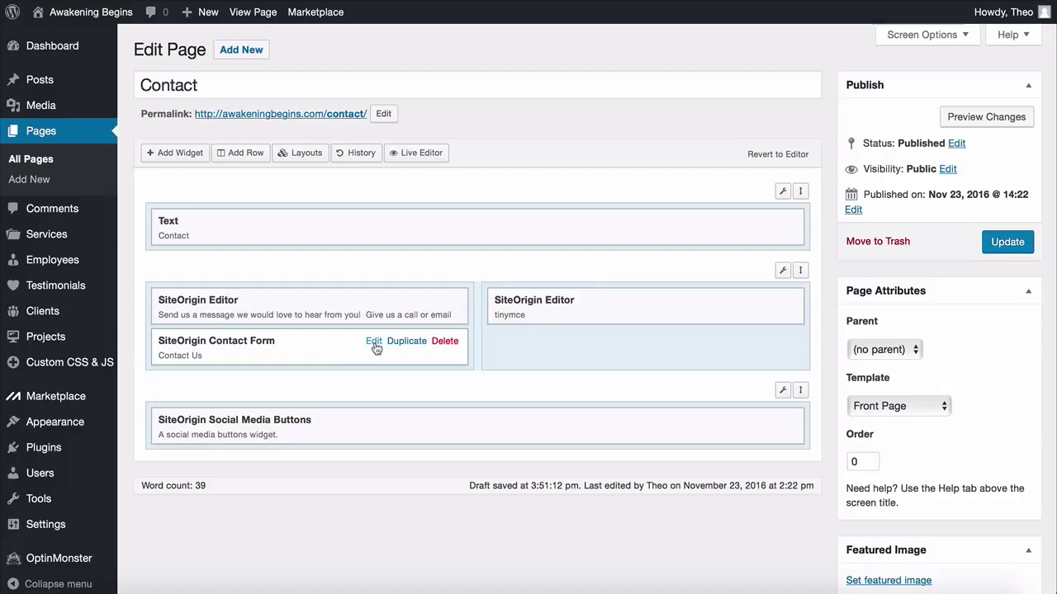
- Delete the Subject field from the Contact Us form, keeping Your Name, Your Email and Message
click(374, 342)
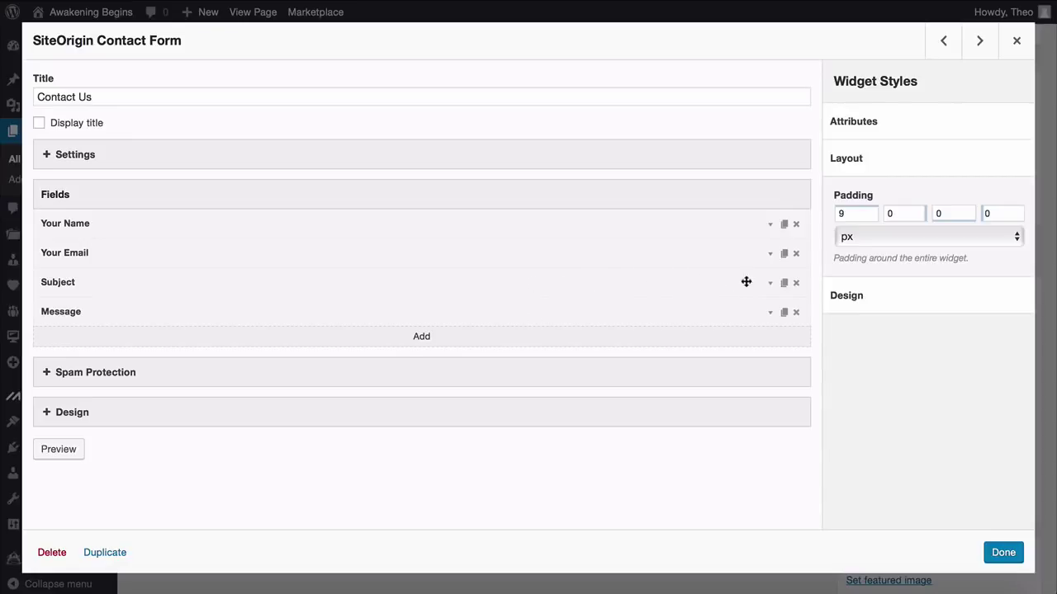
click(796, 282)
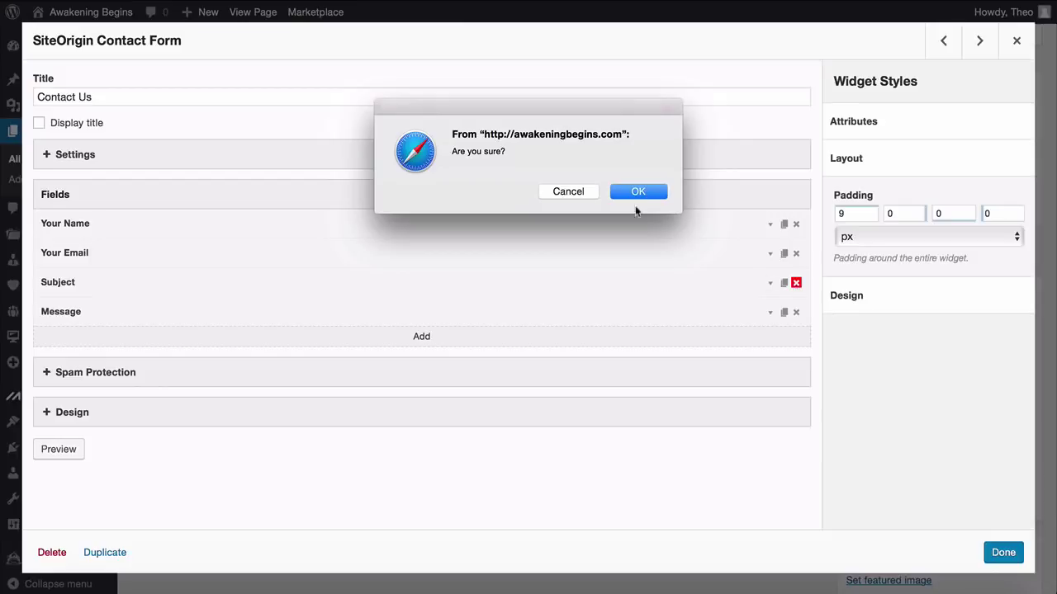
click(625, 191)
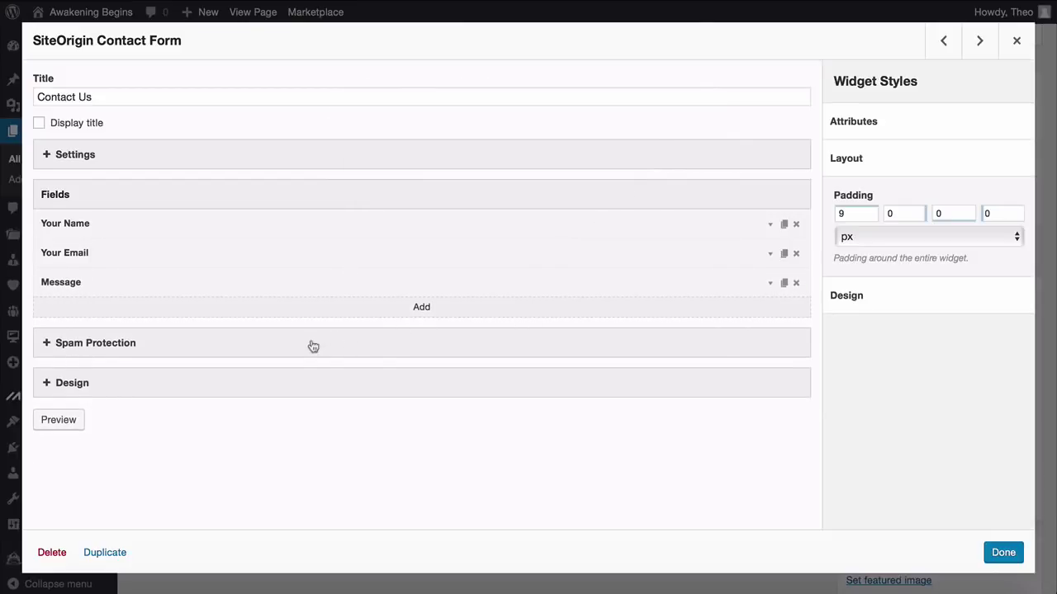
click(233, 392)
scroll(232, 393, down, 6)
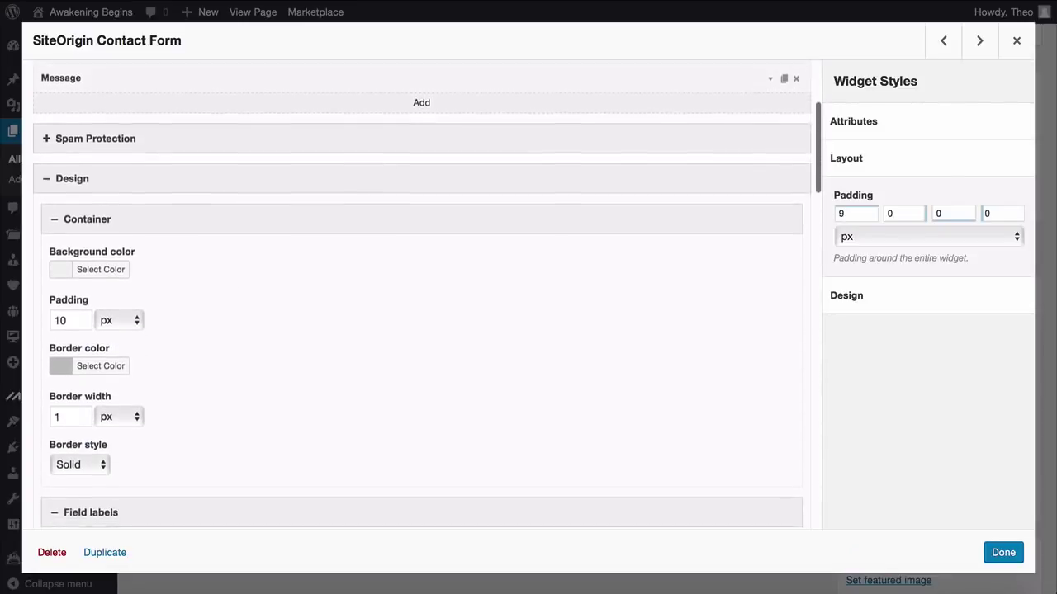
scroll(421, 301, down, 5)
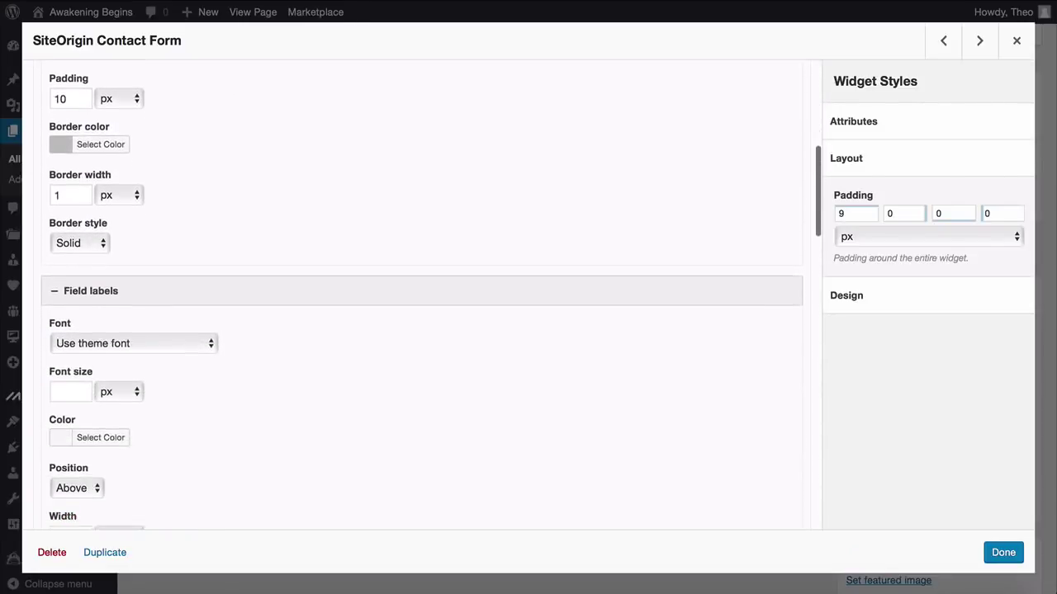
scroll(422, 295, up, 12)
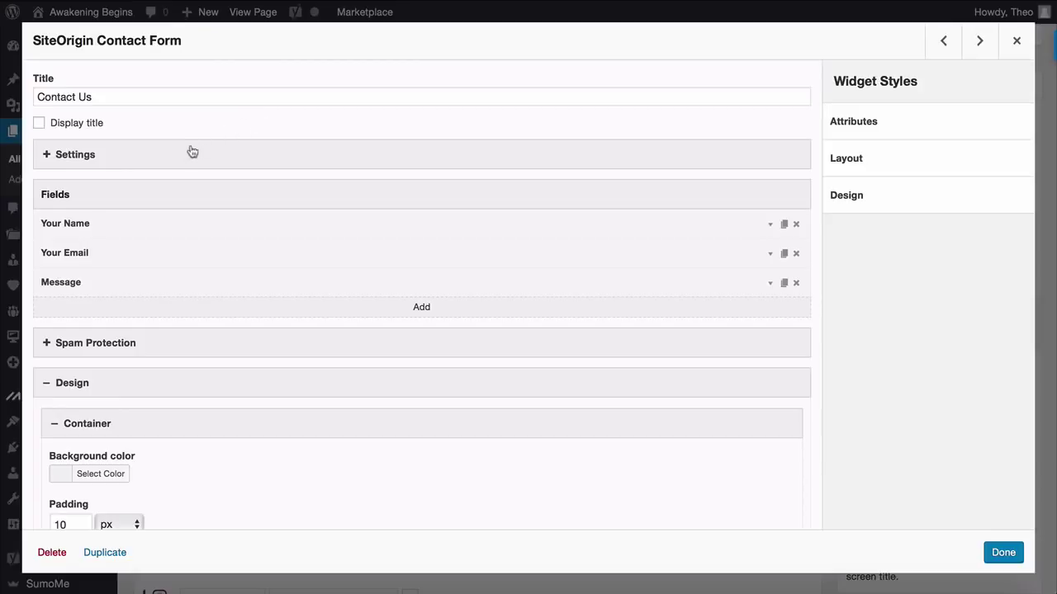
click(123, 161)
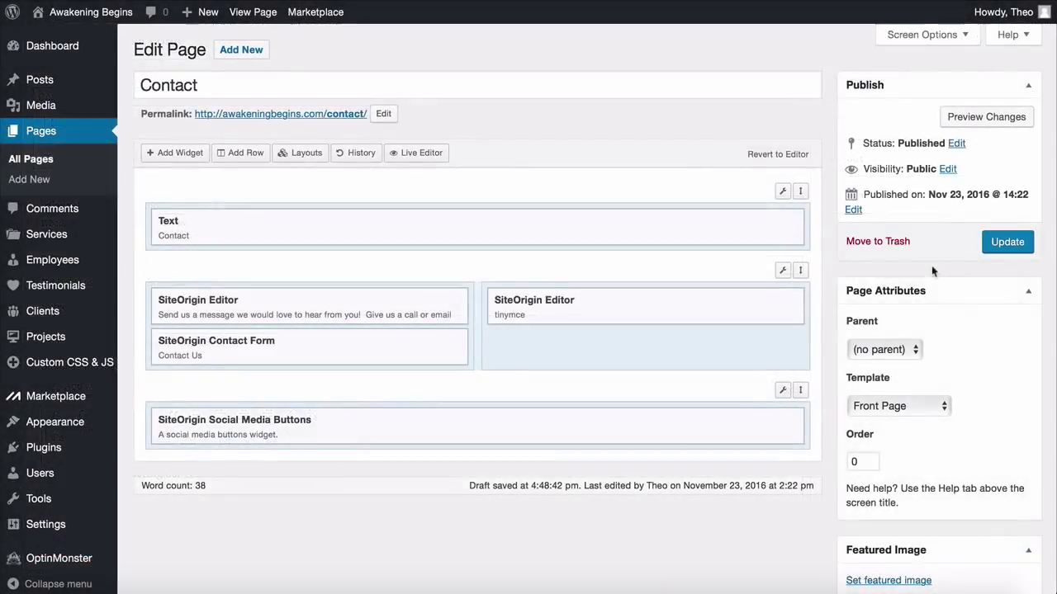
- Update the Contact page and add it to Menu 1 after Home and About Us
click(1006, 248)
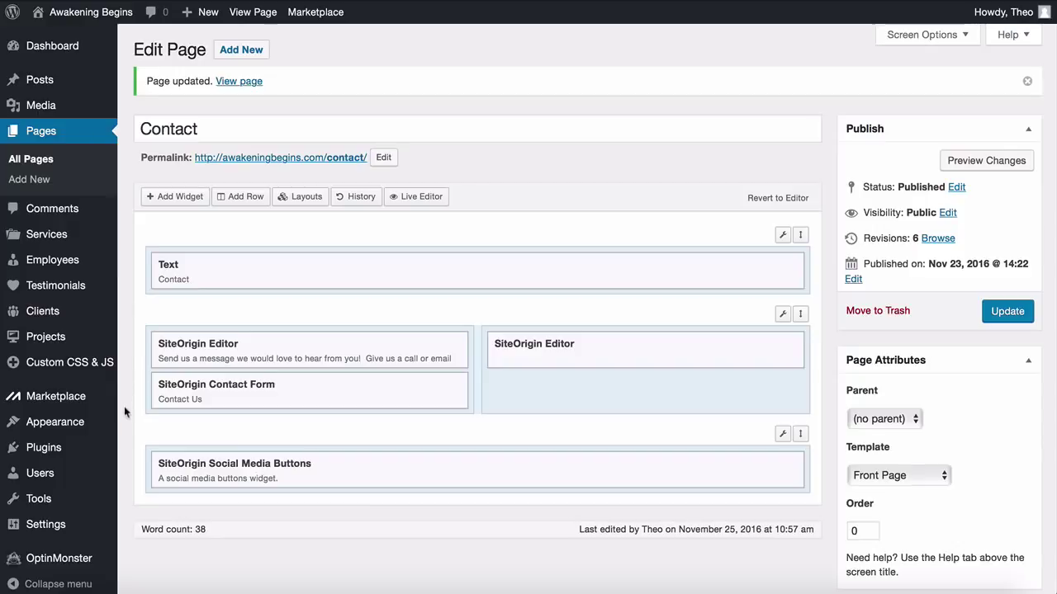
mouse_move(99, 432)
click(142, 451)
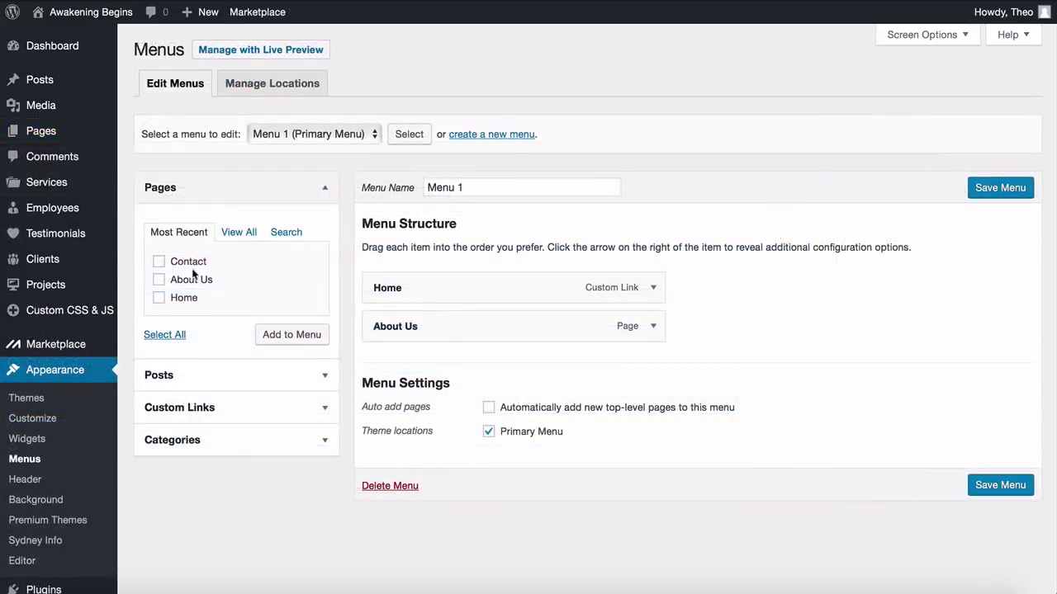
click(165, 262)
click(293, 335)
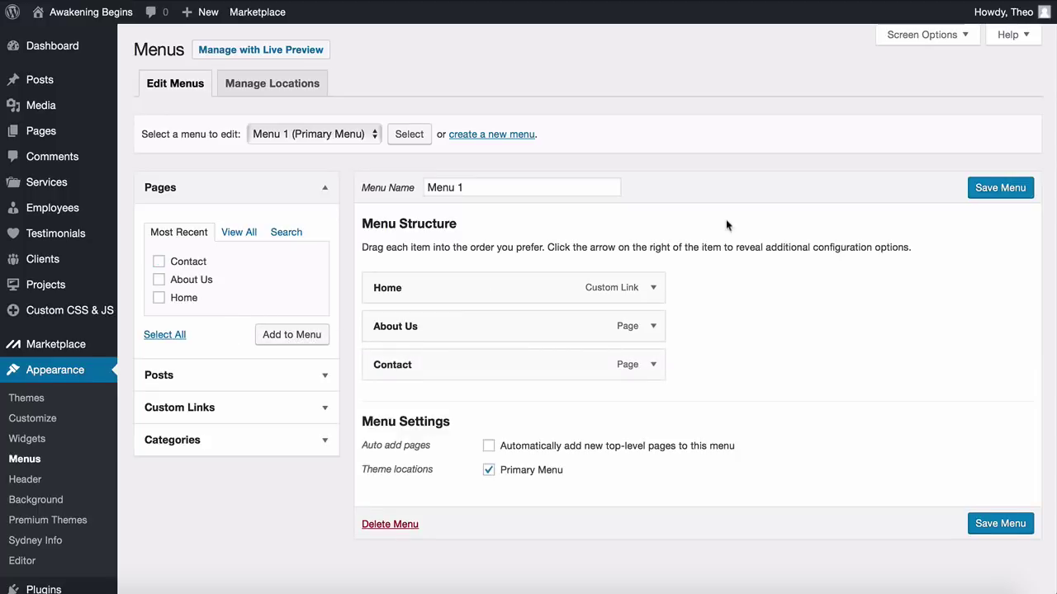
click(998, 190)
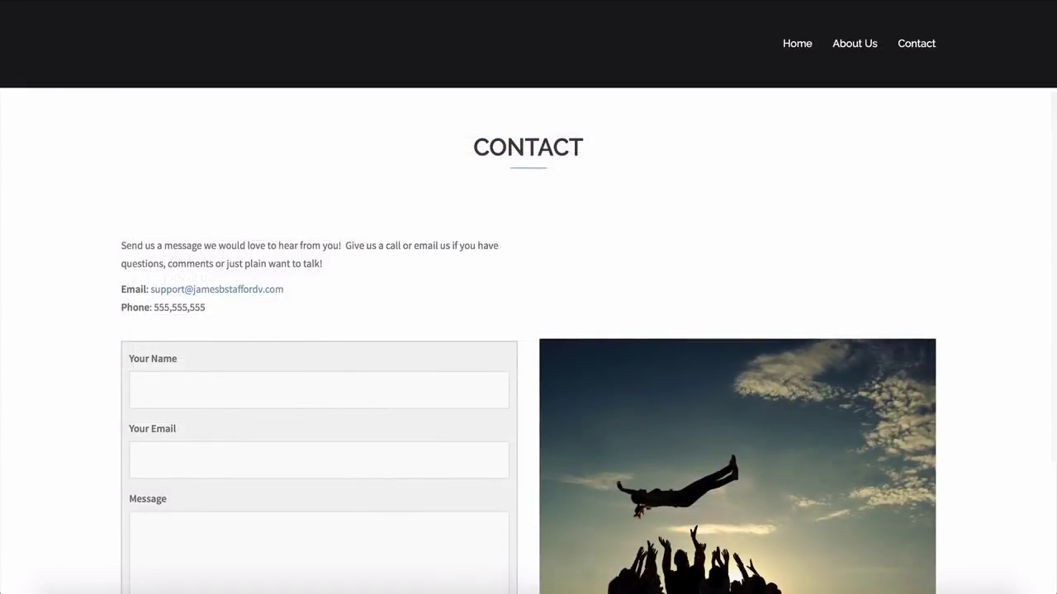
scroll(528, 331, down, 2)
scroll(528, 331, down, 1)
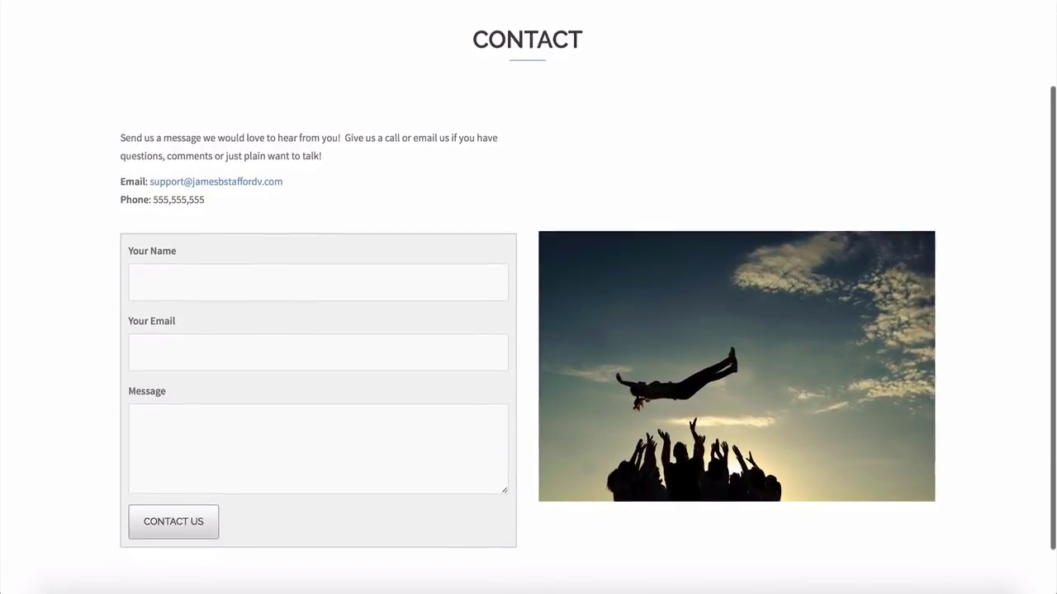
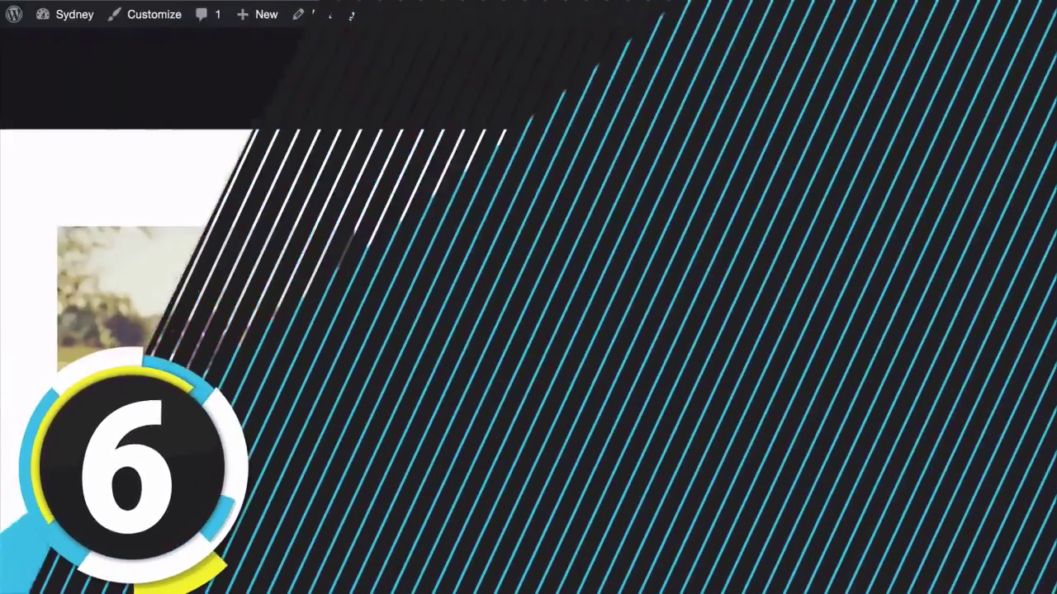
- Create and publish an empty page titled 'Blog', giving it the /blog/ permalink
scroll(23, 371, down, 2)
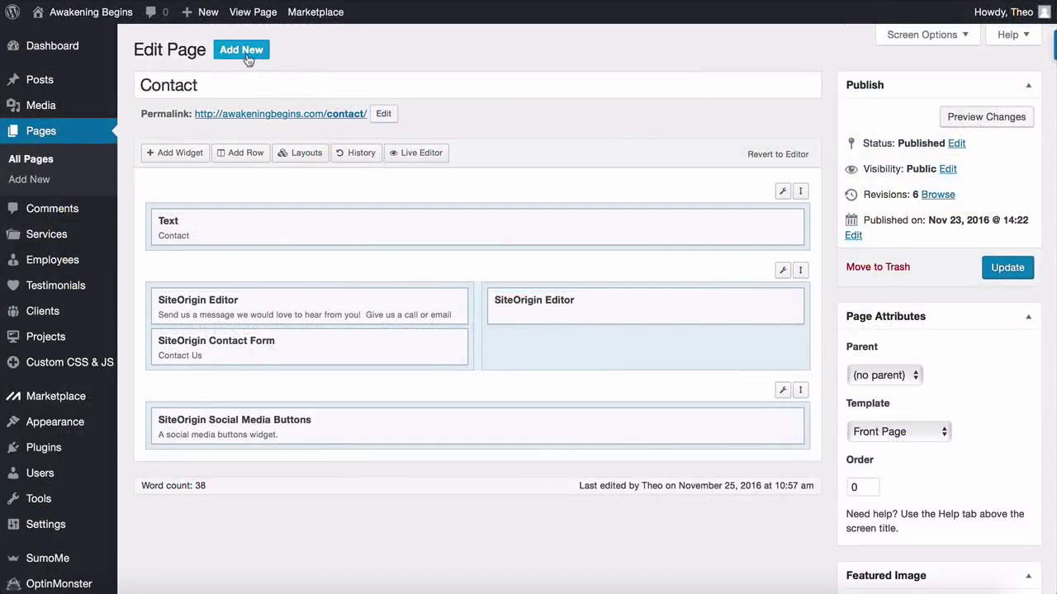
click(241, 51)
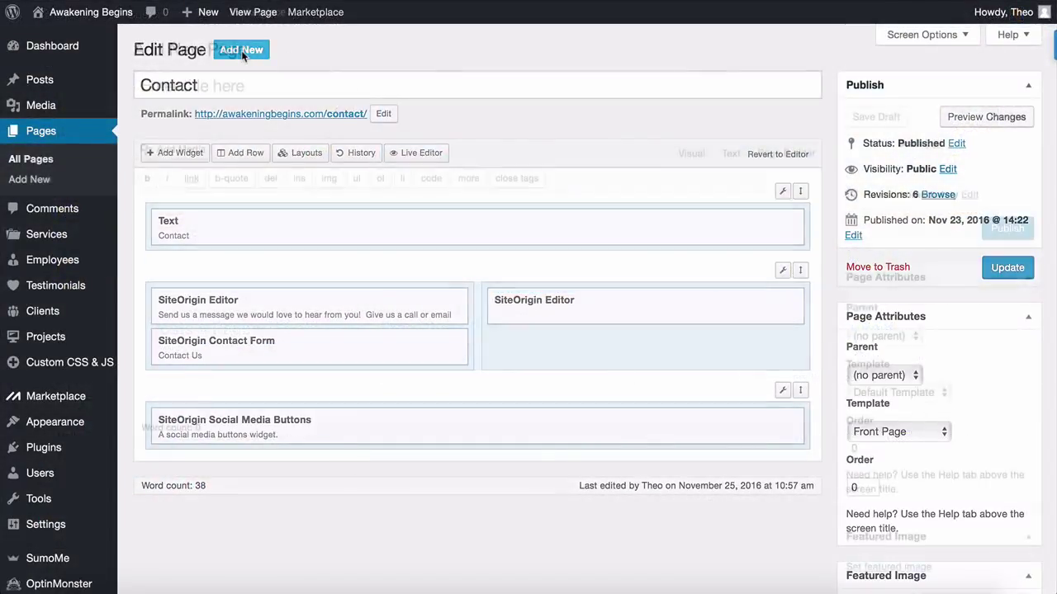
click(229, 86)
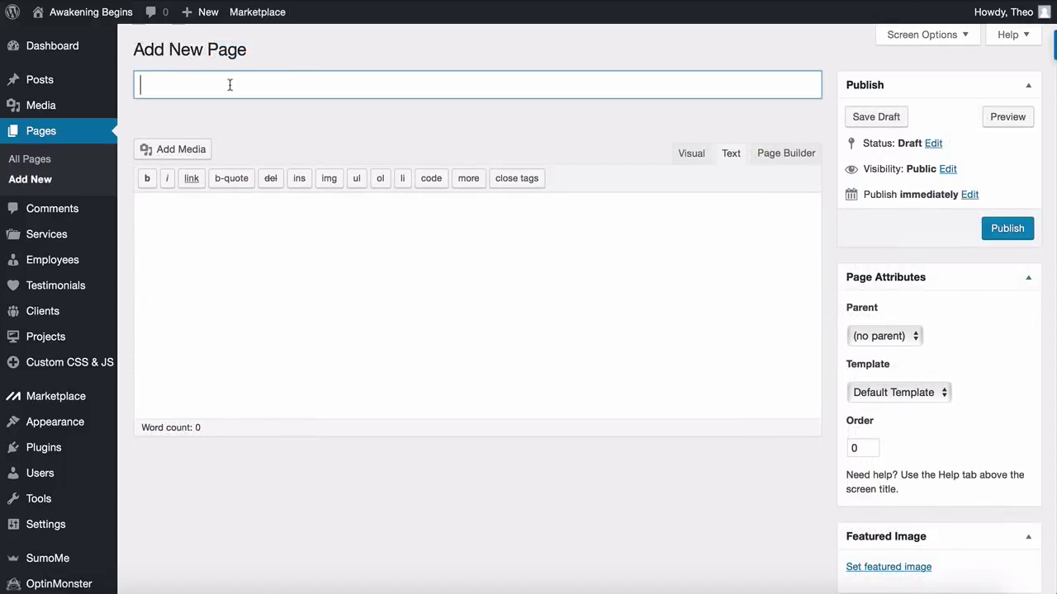
text(Blog)
click(1008, 231)
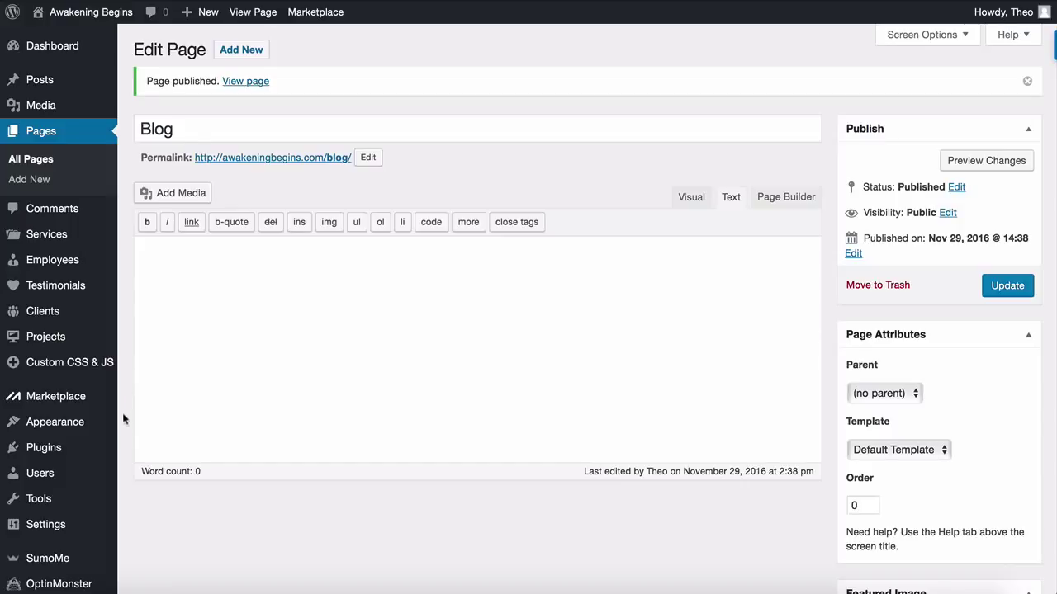
mouse_move(99, 428)
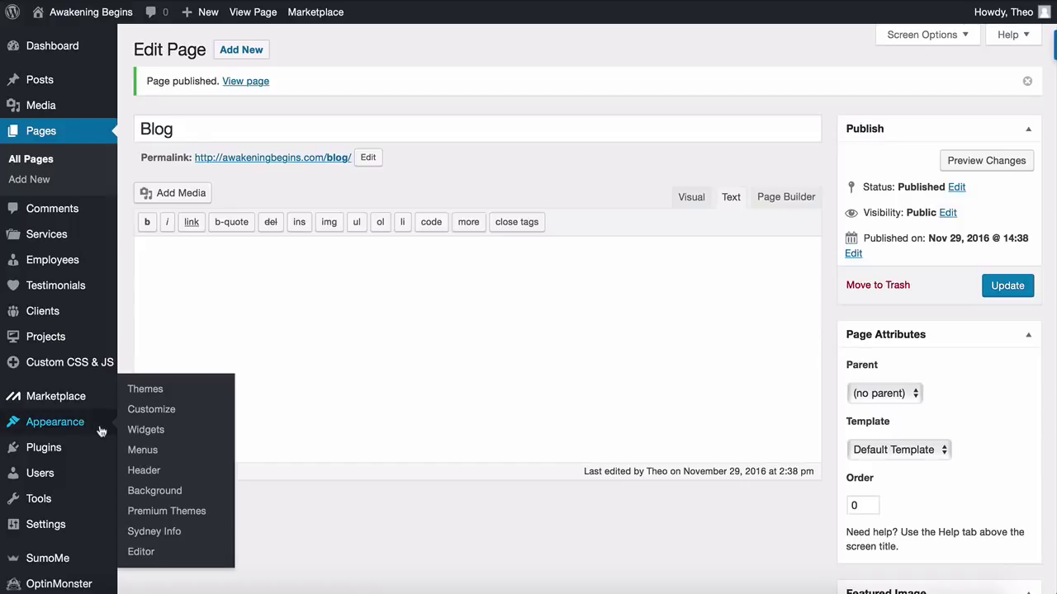
- In the Customizer's Static Front Page settings, choose Blog as the posts page and Save & Publish
click(145, 413)
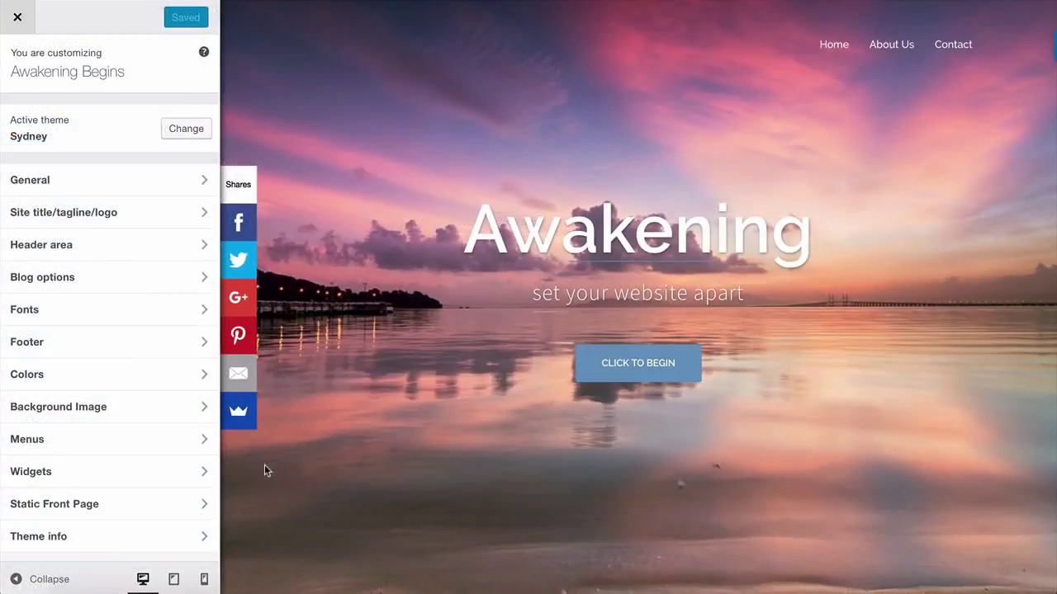
click(204, 506)
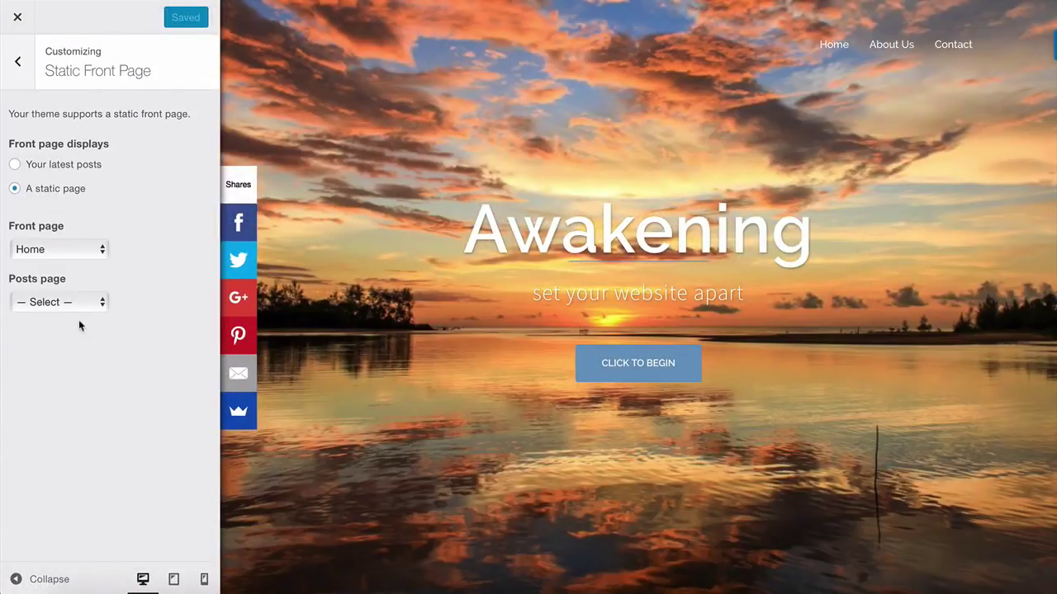
click(54, 304)
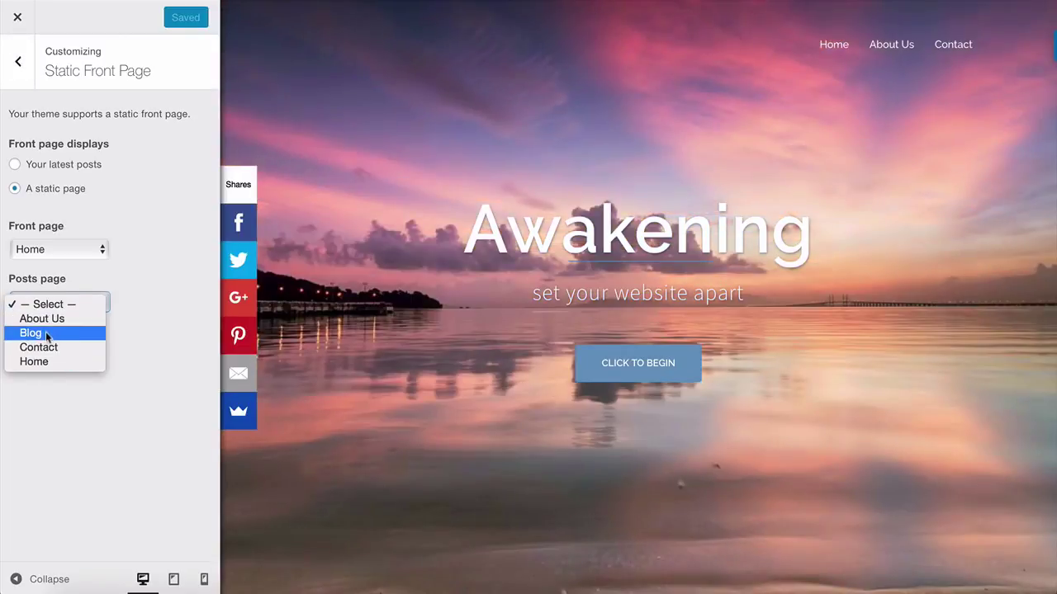
click(46, 334)
click(161, 25)
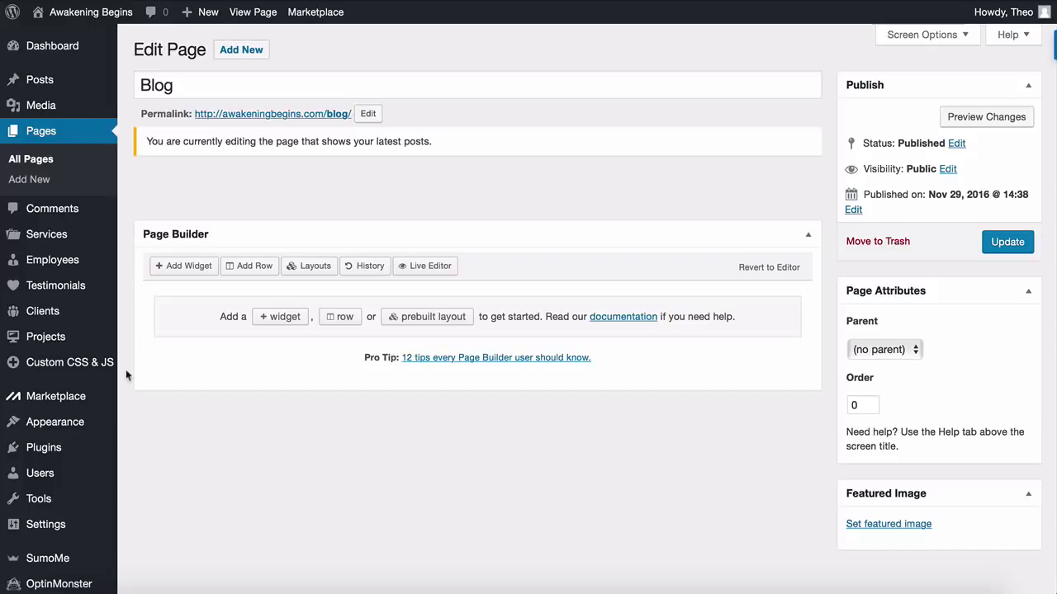
- Add the Blog page to the primary menu, placed between About Us and Contact
mouse_move(113, 426)
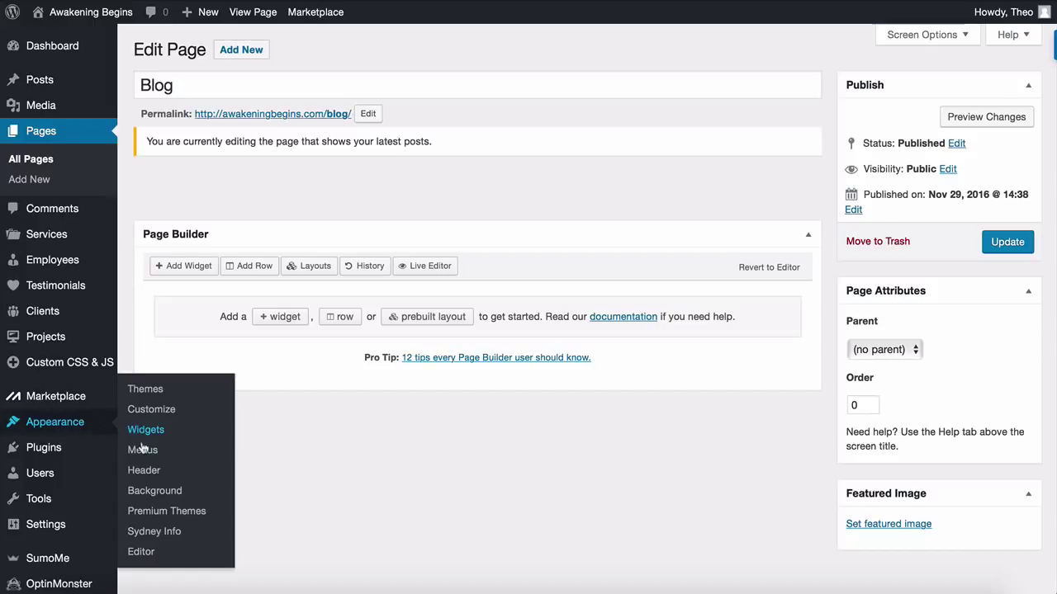
click(142, 449)
click(159, 261)
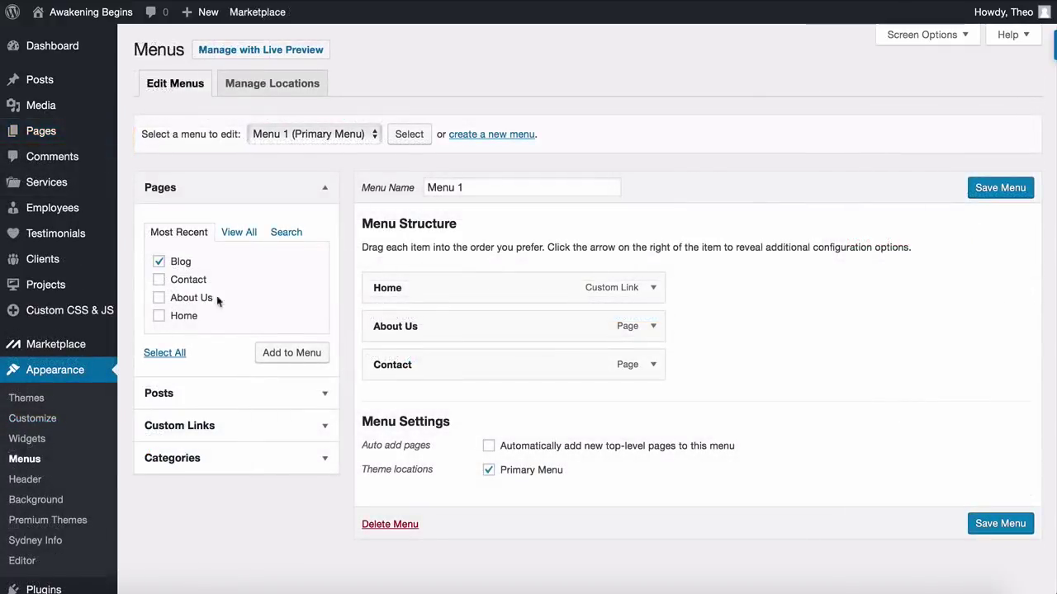
click(276, 355)
drag(435, 445, 500, 404)
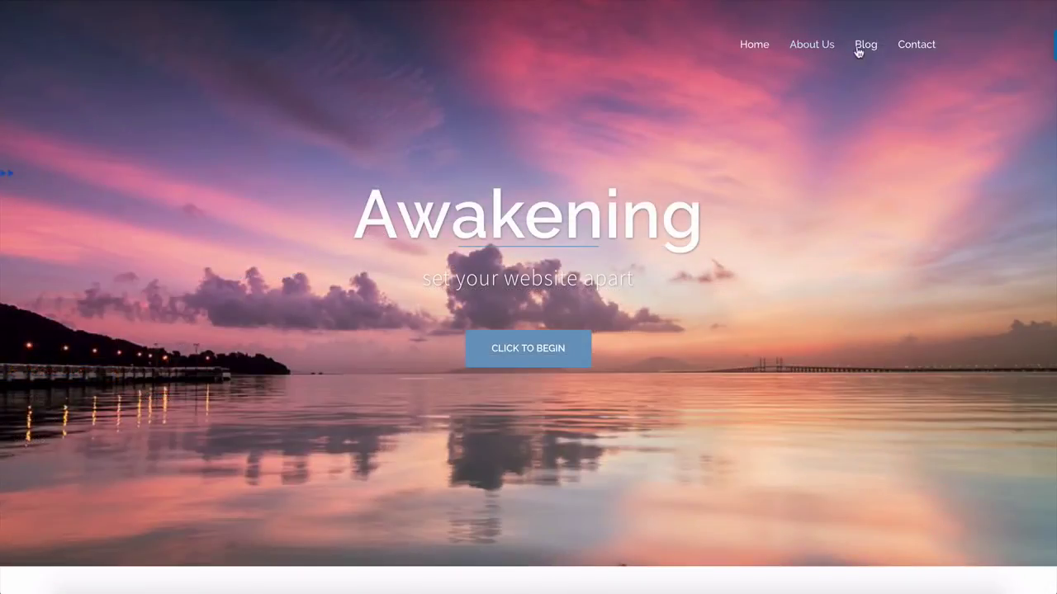
- View the live Blog page and check that it lists the site's posts
click(859, 47)
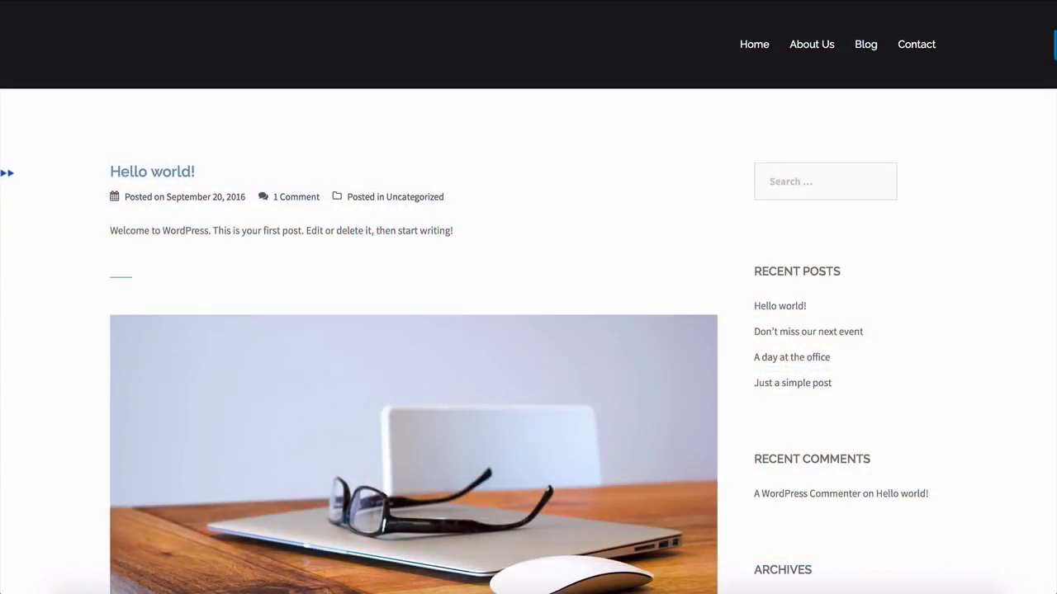
scroll(528, 331, down, 5)
scroll(528, 331, down, 10)
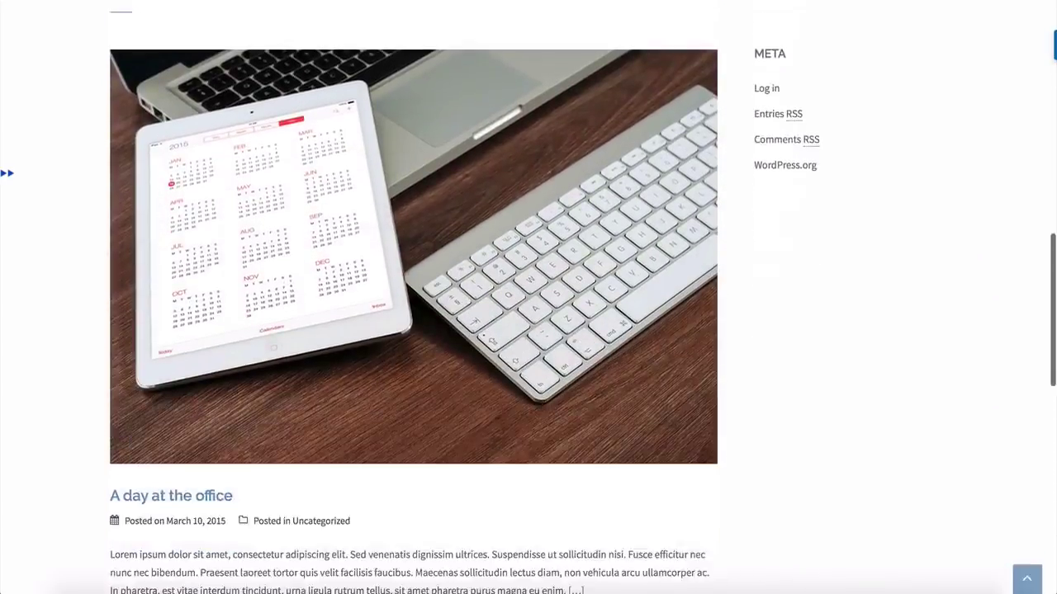
scroll(528, 331, down, 9)
scroll(529, 331, up, 20)
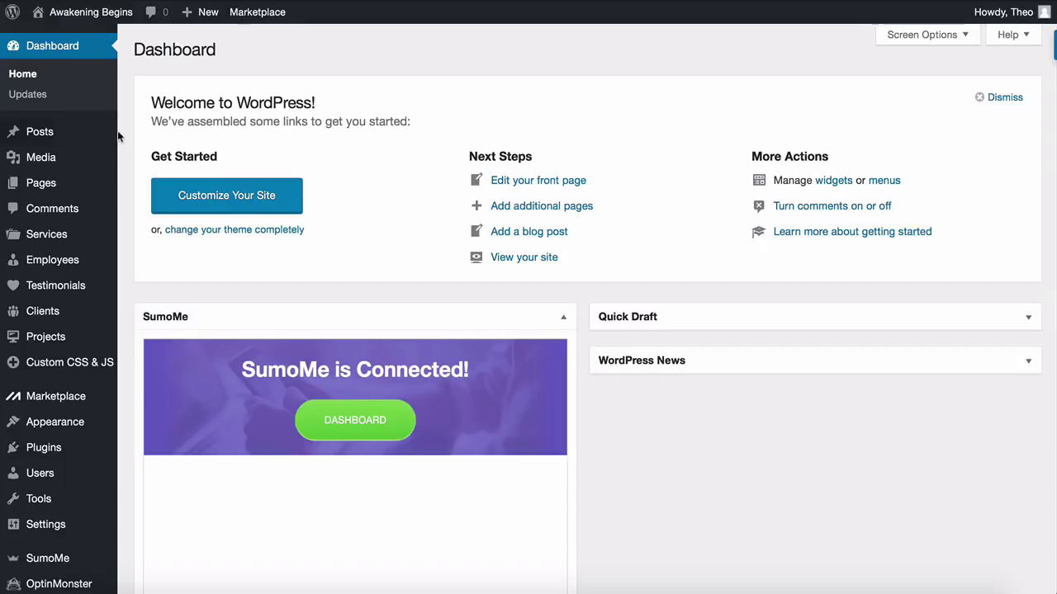
- Bulk-move all four existing posts to Trash, then start a blank new post
mouse_move(100, 135)
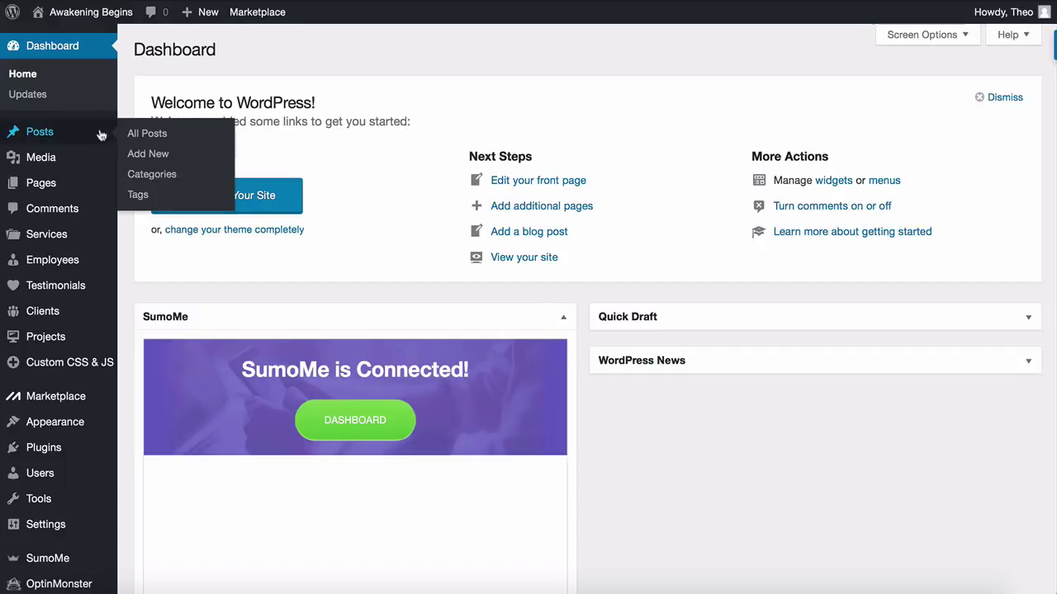
click(145, 135)
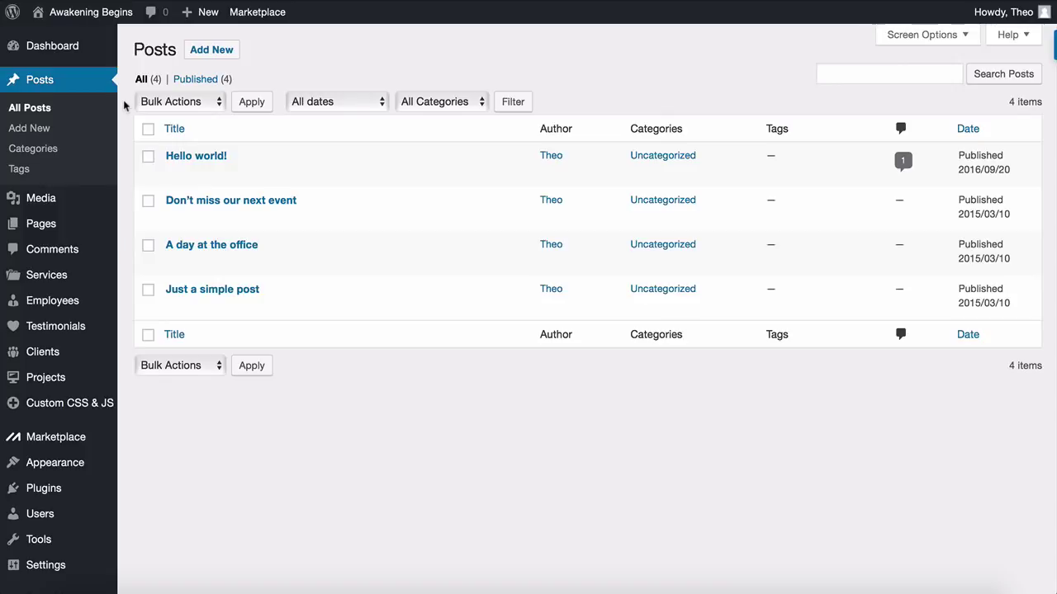
click(147, 130)
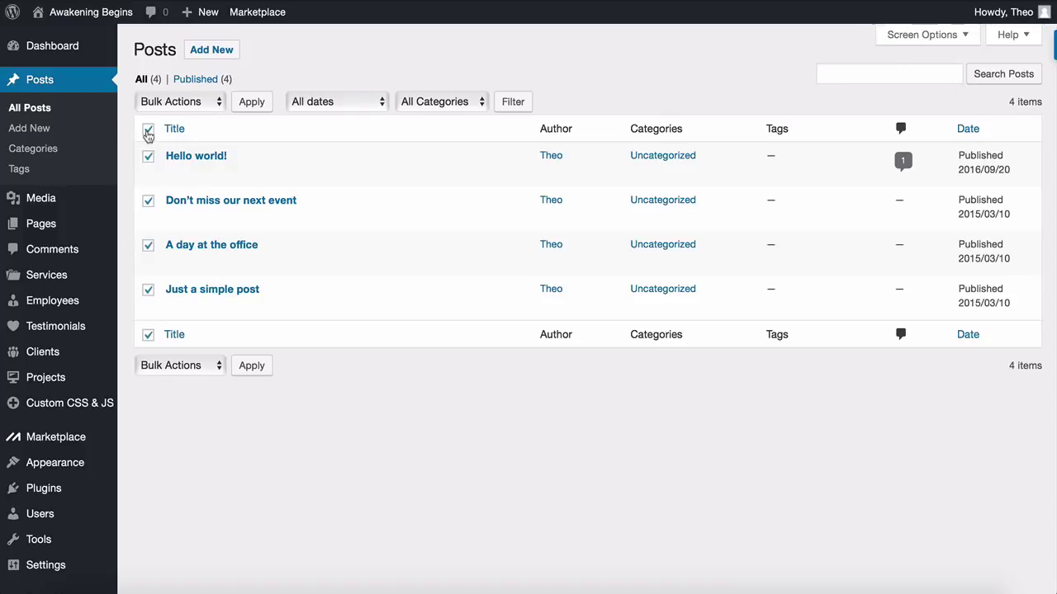
click(200, 108)
click(193, 132)
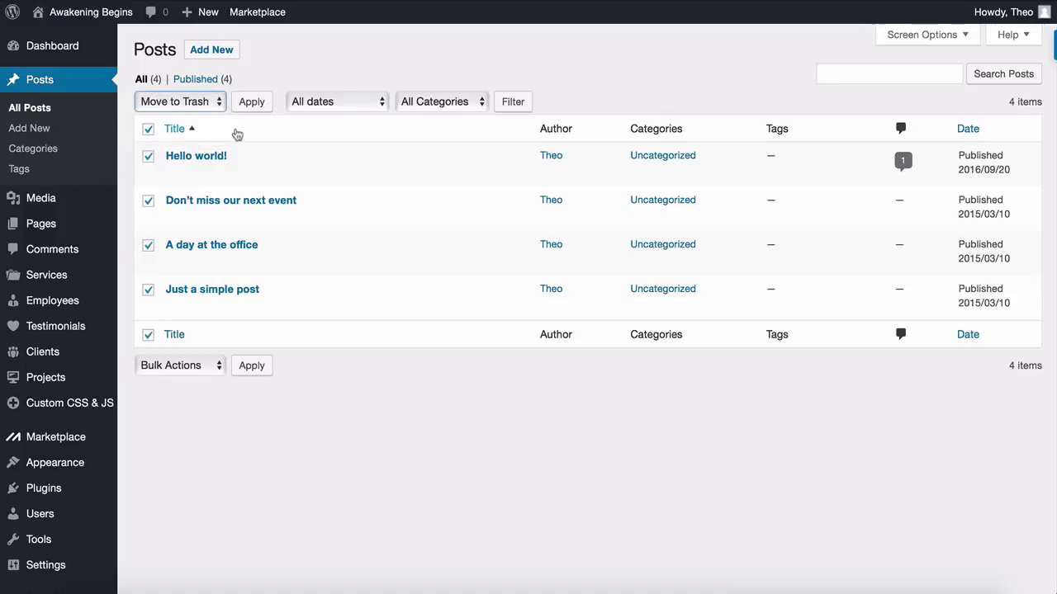
click(250, 105)
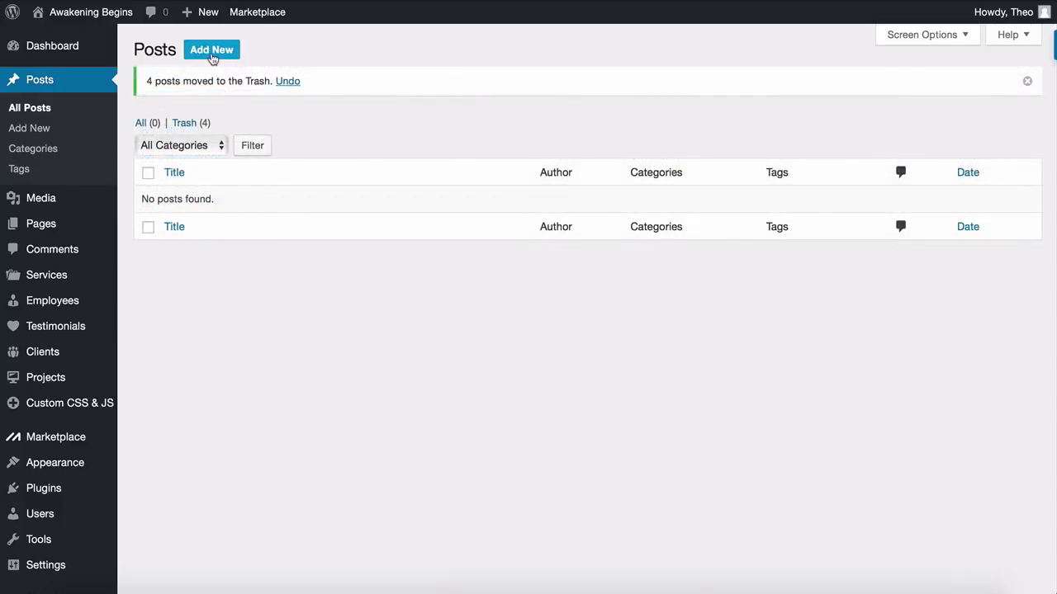
click(212, 51)
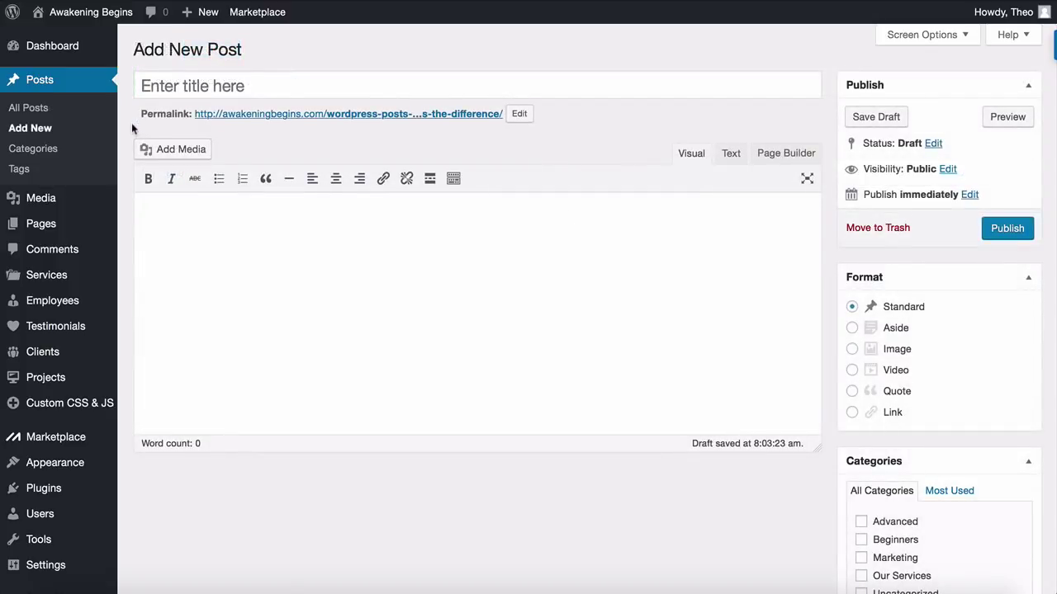
- Paste the post title, then paste the full article into the body as Paragraph text
click(187, 86)
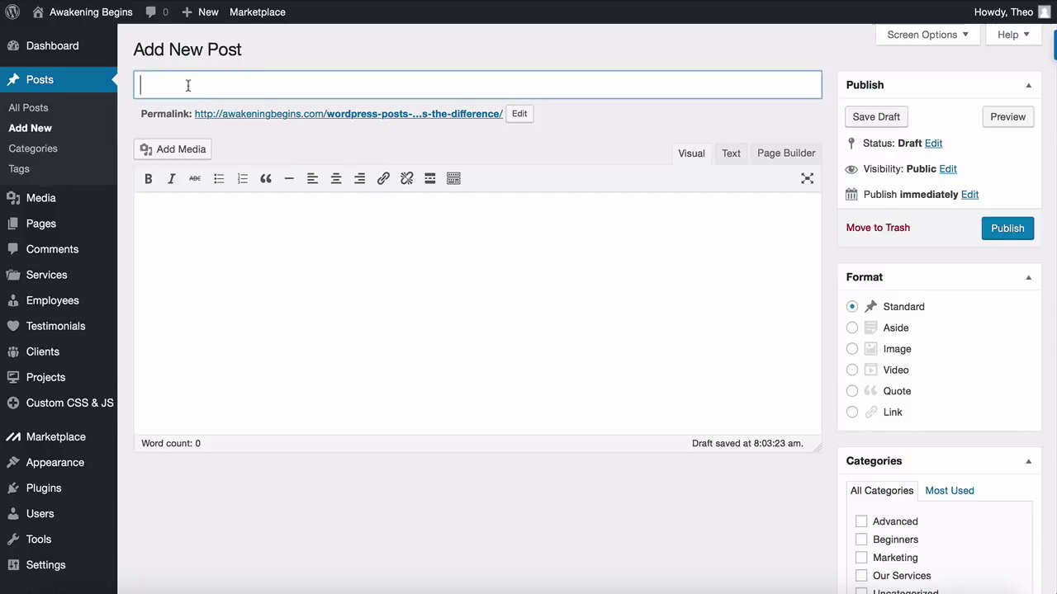
text(WordPress Posts v Pages, What’s The Difference?)
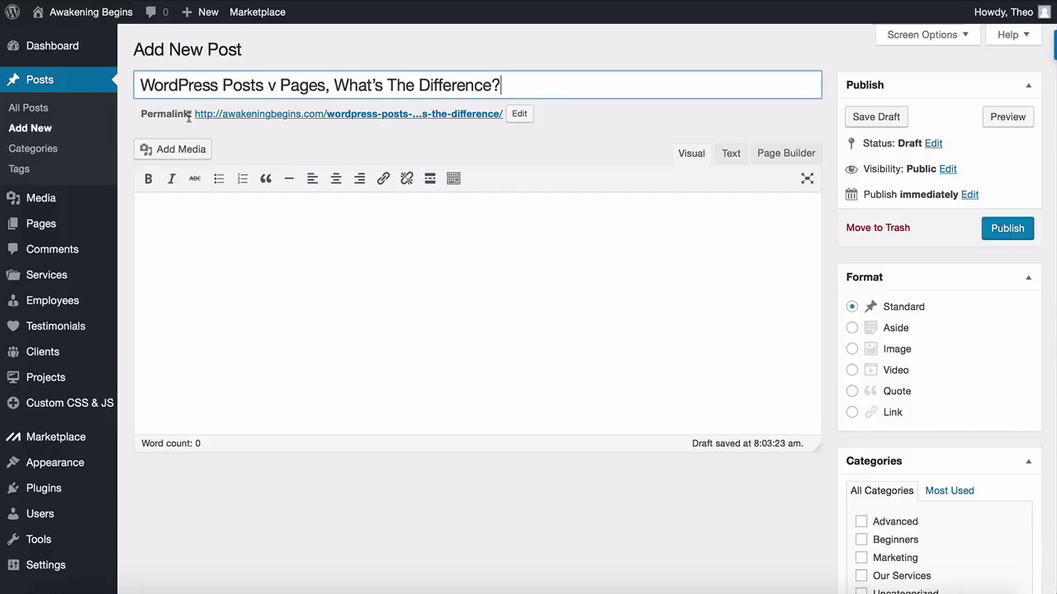
click(245, 146)
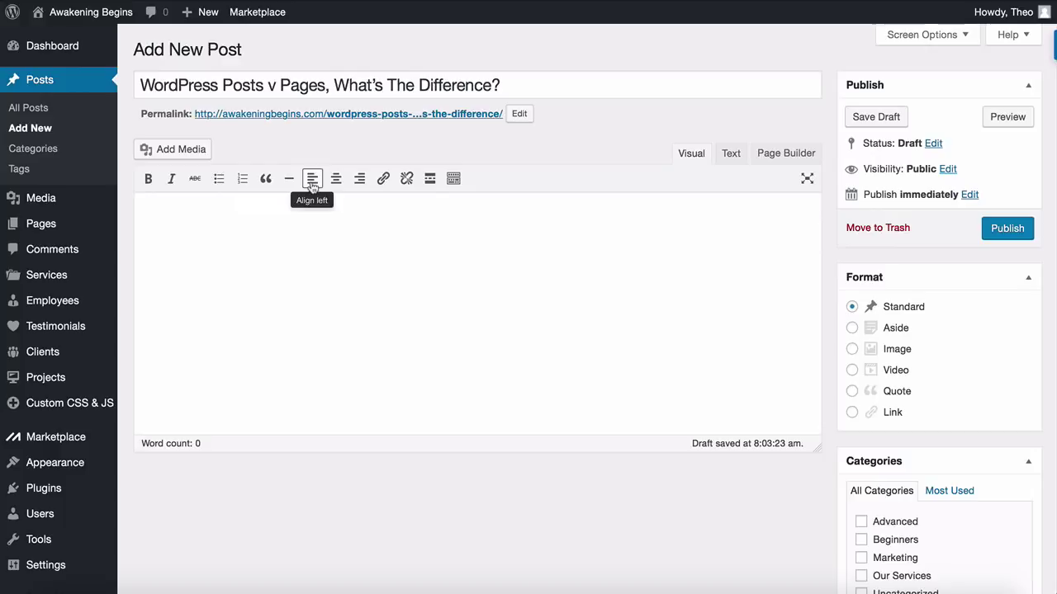
click(454, 179)
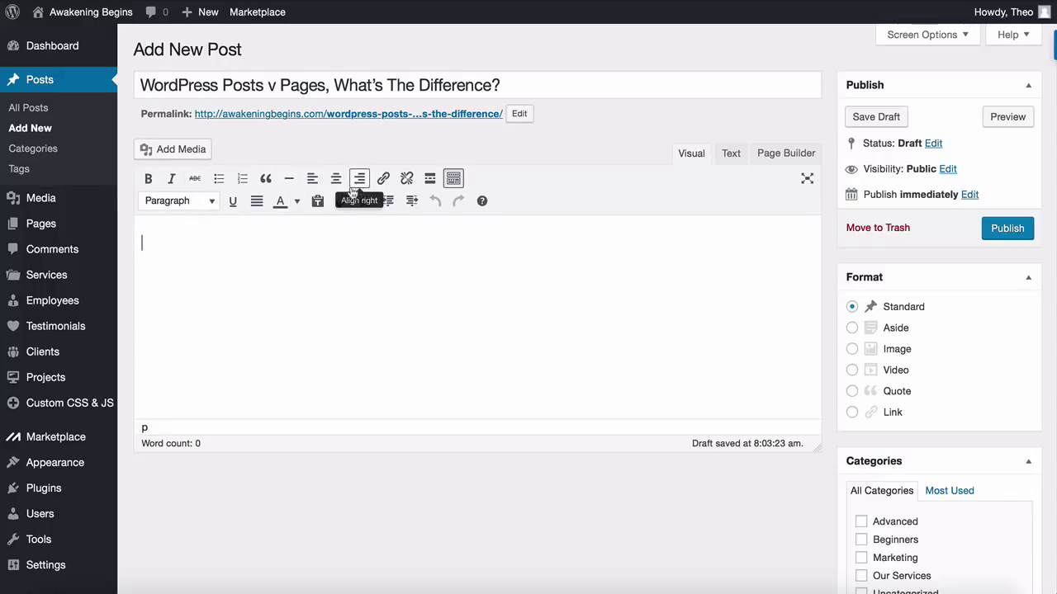
click(212, 202)
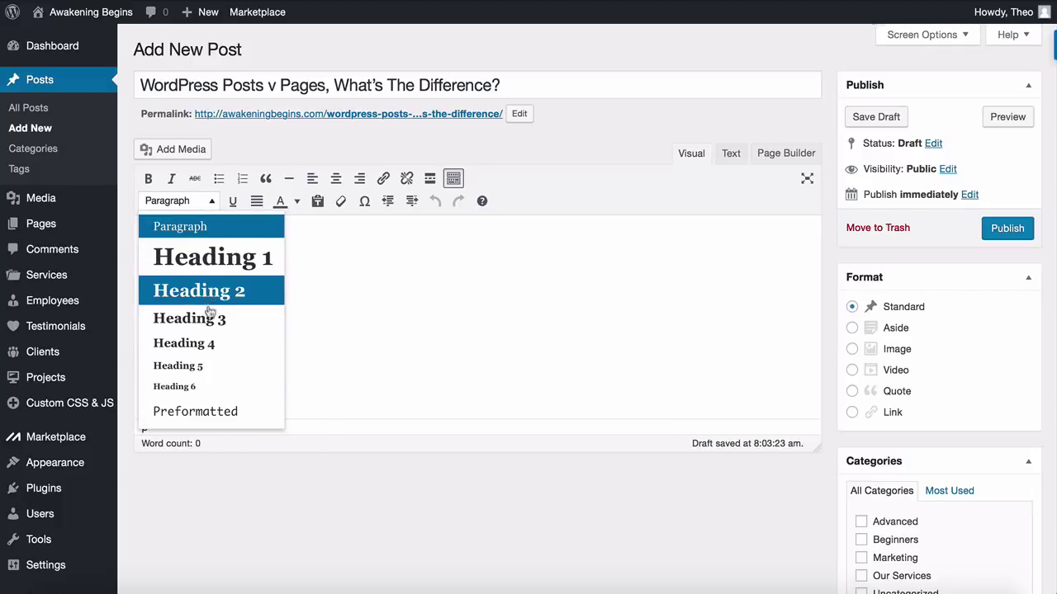
click(142, 242)
key(ctrl+v)
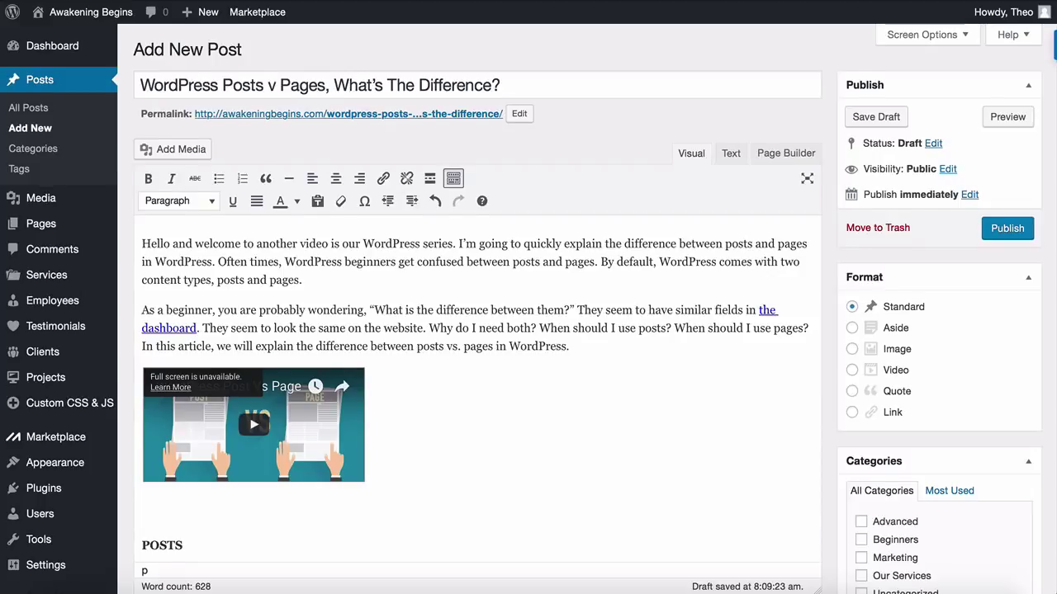
scroll(832, 263, down, 6)
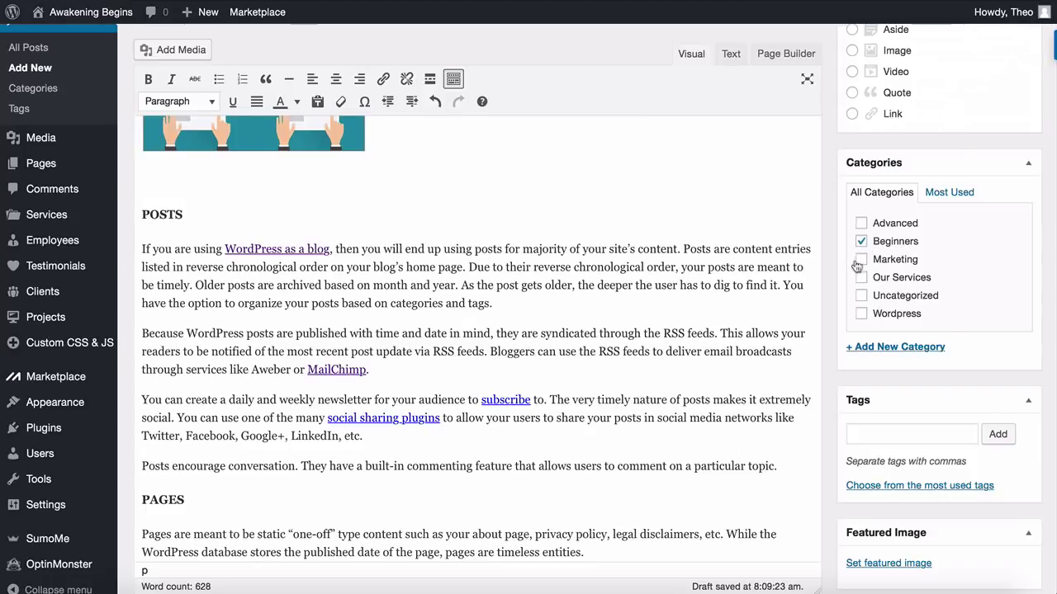
- File the post under the Wordpress category and tag it wordpress, posts, pages
click(861, 314)
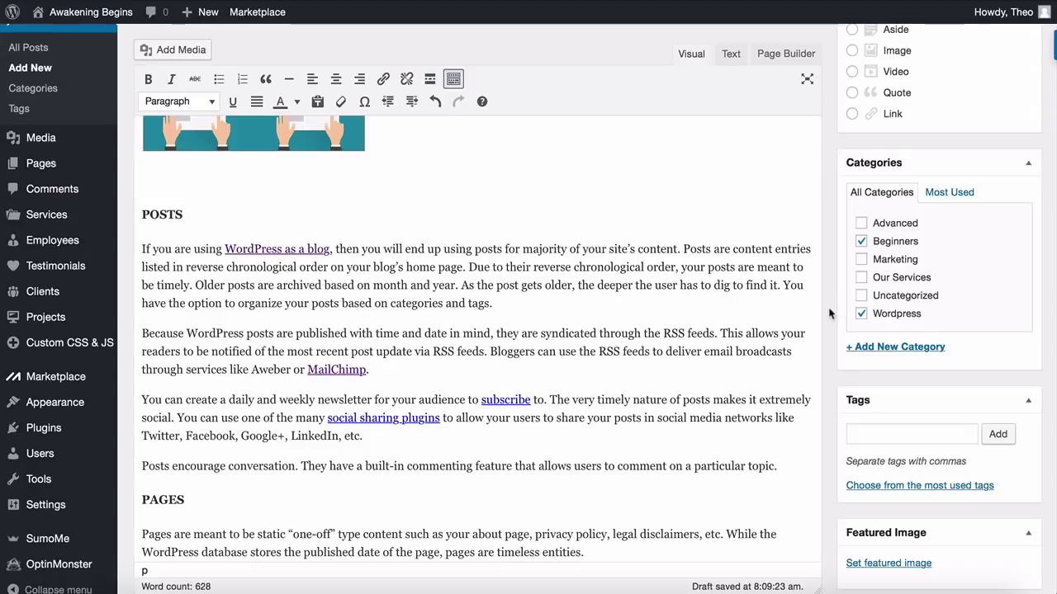
scroll(830, 314, down, 5)
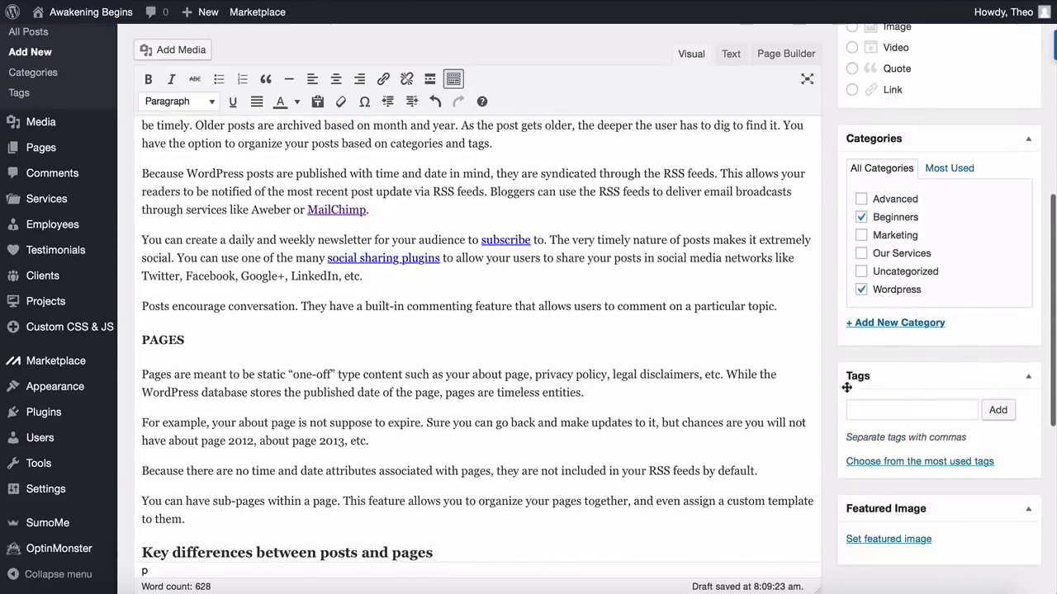
click(867, 409)
text(wordpress, posts, pa)
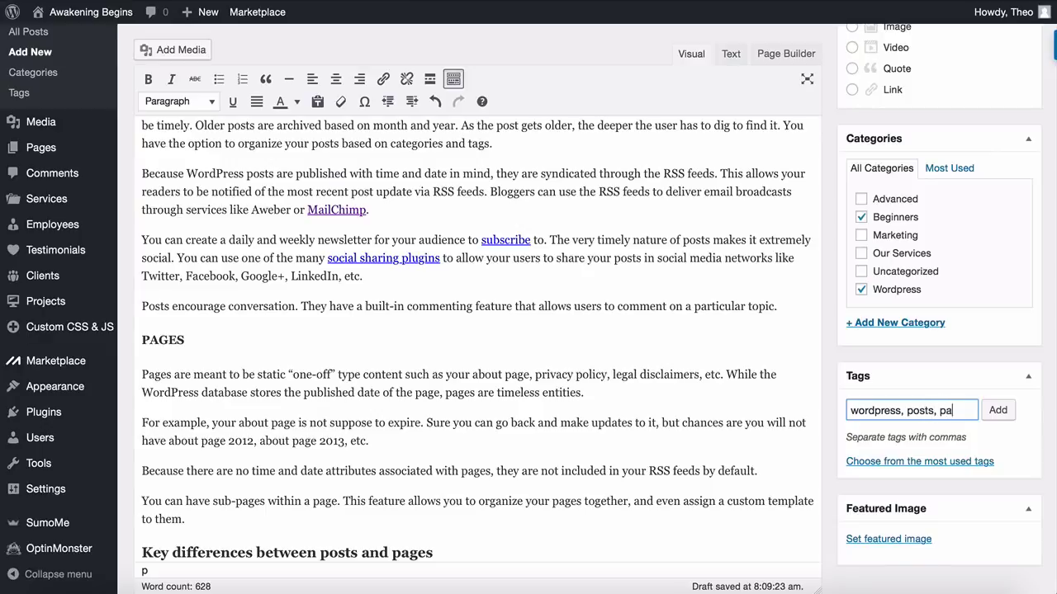
text(ges)
click(997, 410)
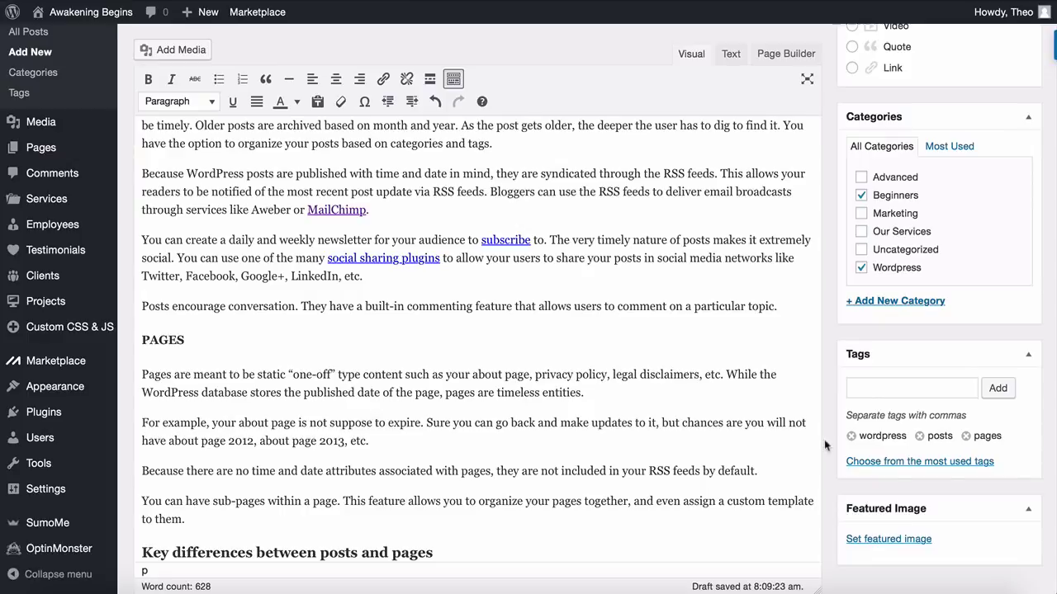
- Set the Media Library photo of a hand writing in a notebook as the featured image
click(870, 547)
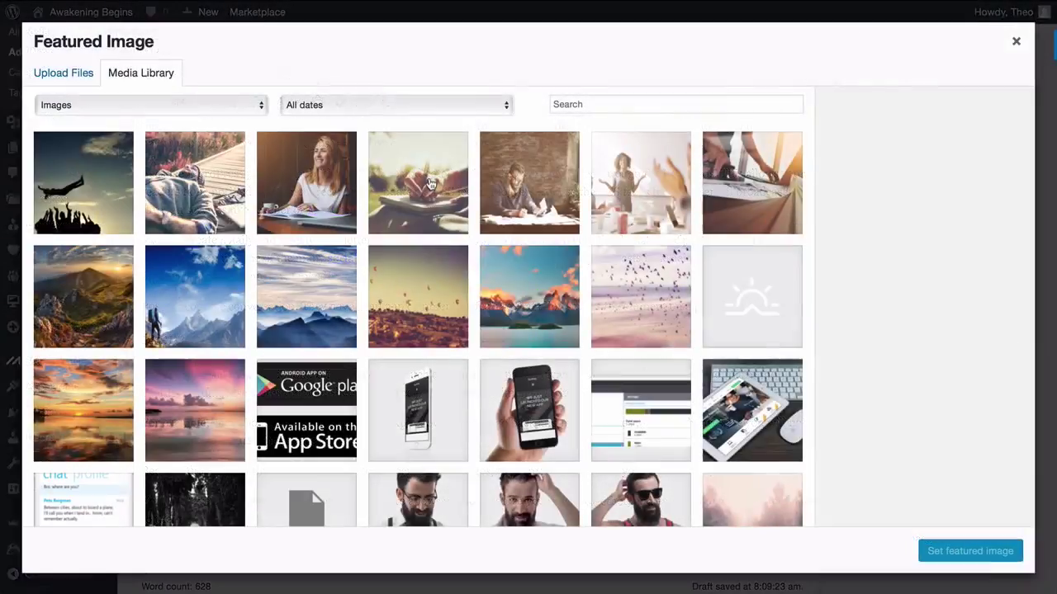
click(431, 185)
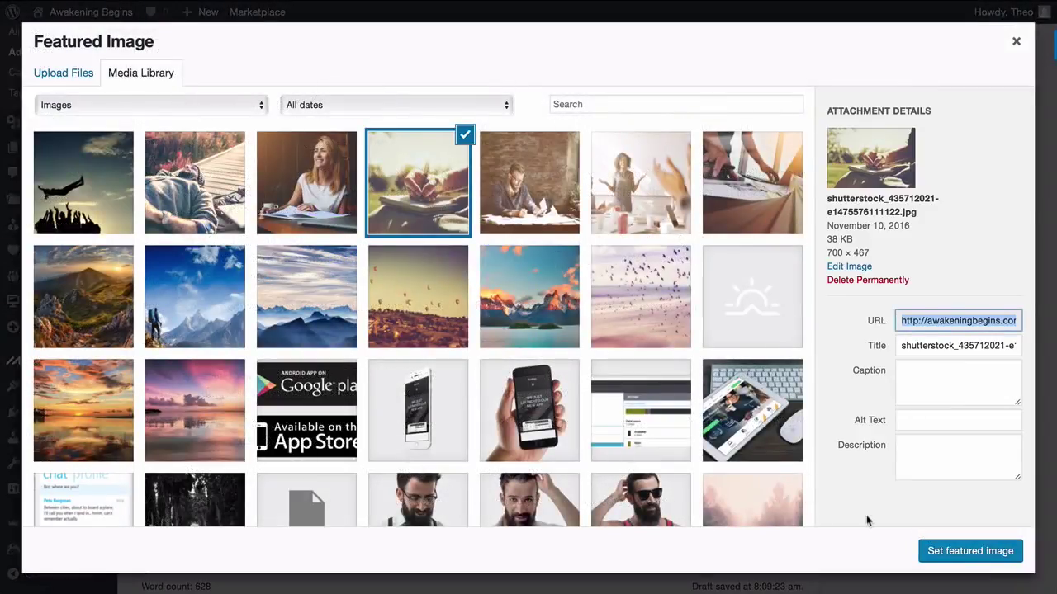
click(970, 551)
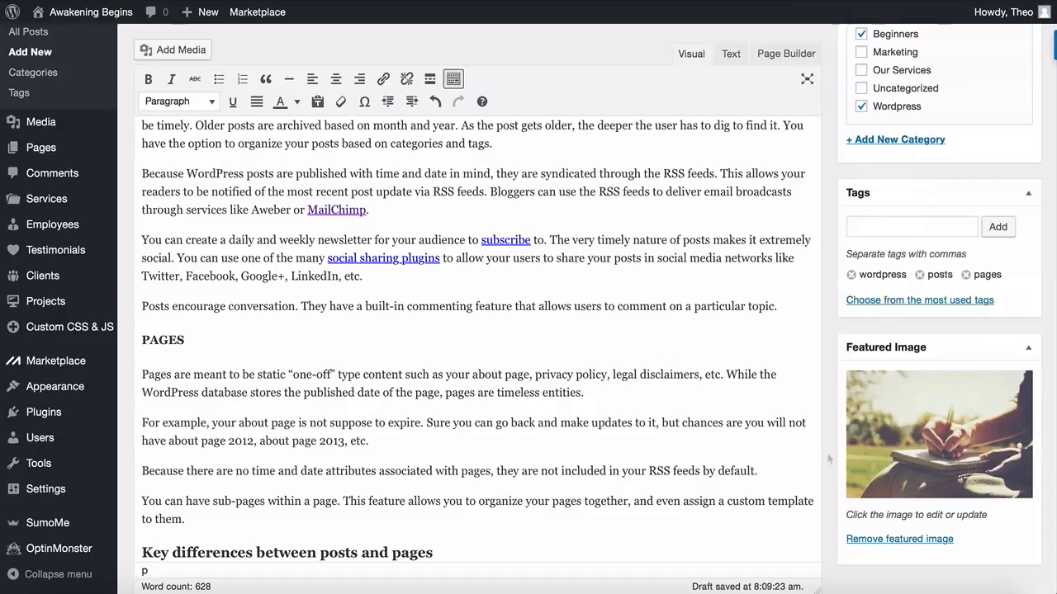
scroll(828, 459, up, 10)
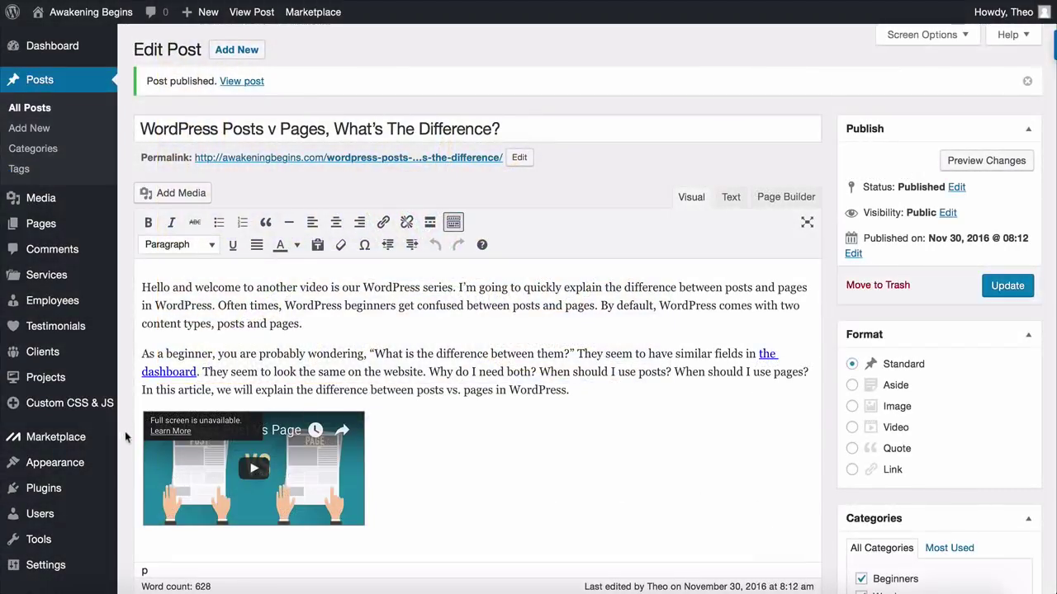
- Switch the Customizer blog layout to Masonry (grid style) and Save & Publish
mouse_move(99, 467)
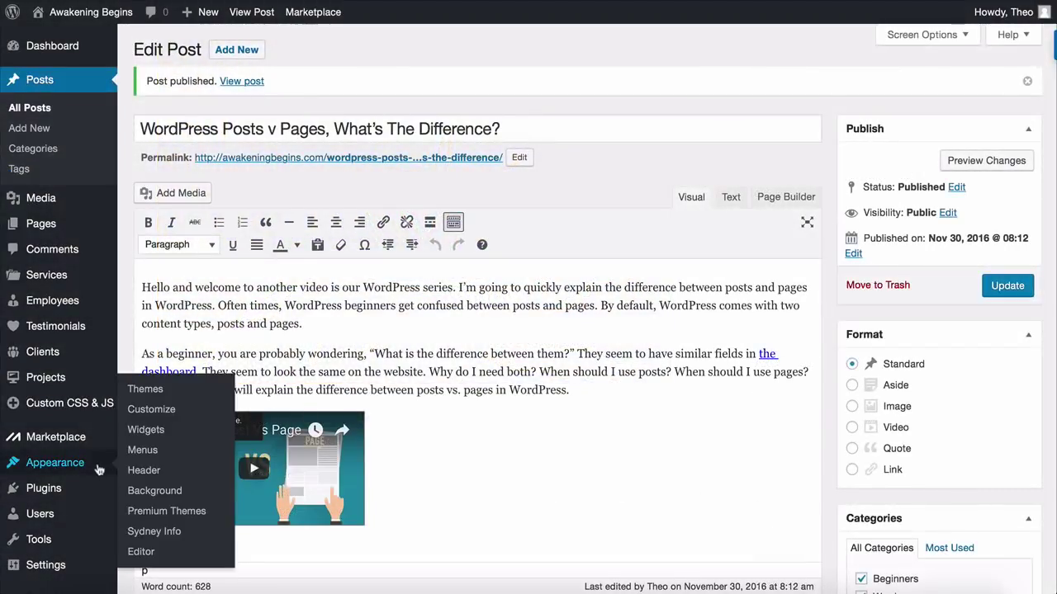
click(137, 412)
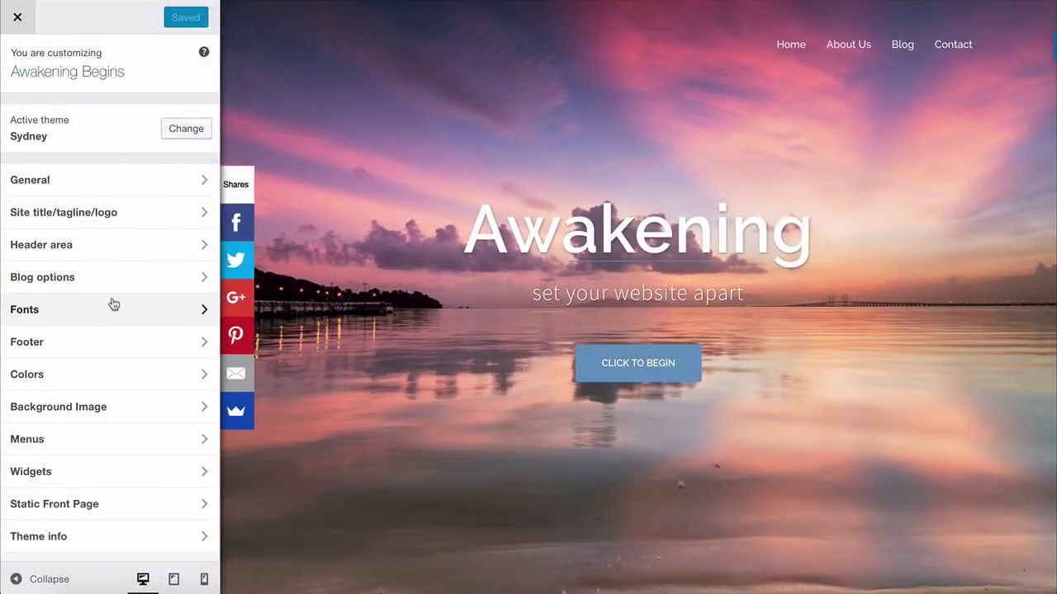
click(110, 287)
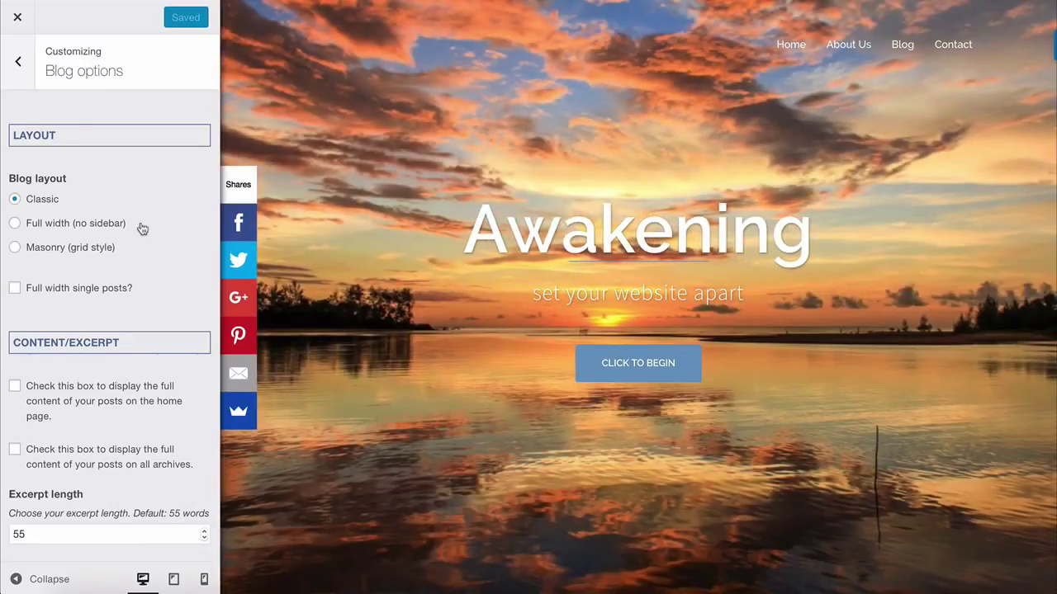
click(14, 248)
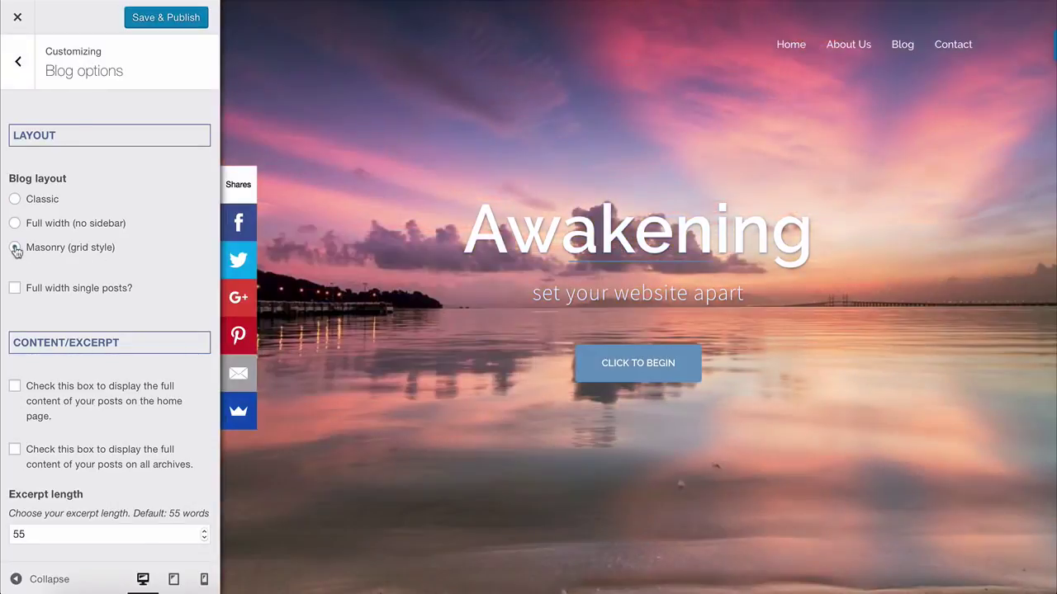
click(146, 23)
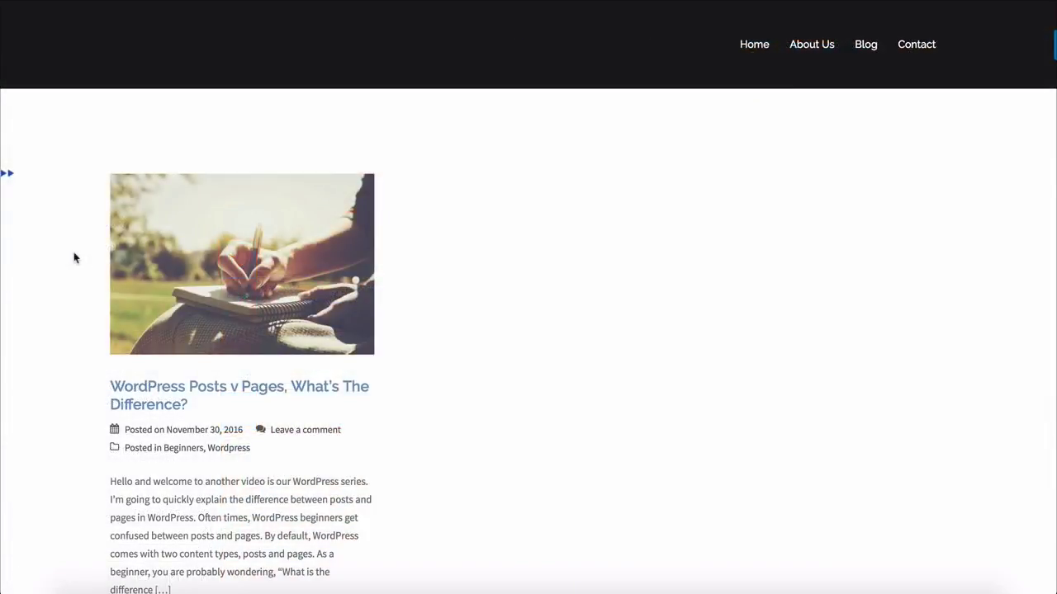
- Change the blog excerpt length to 30 words and Save & Publish
scroll(74, 258, down, 3)
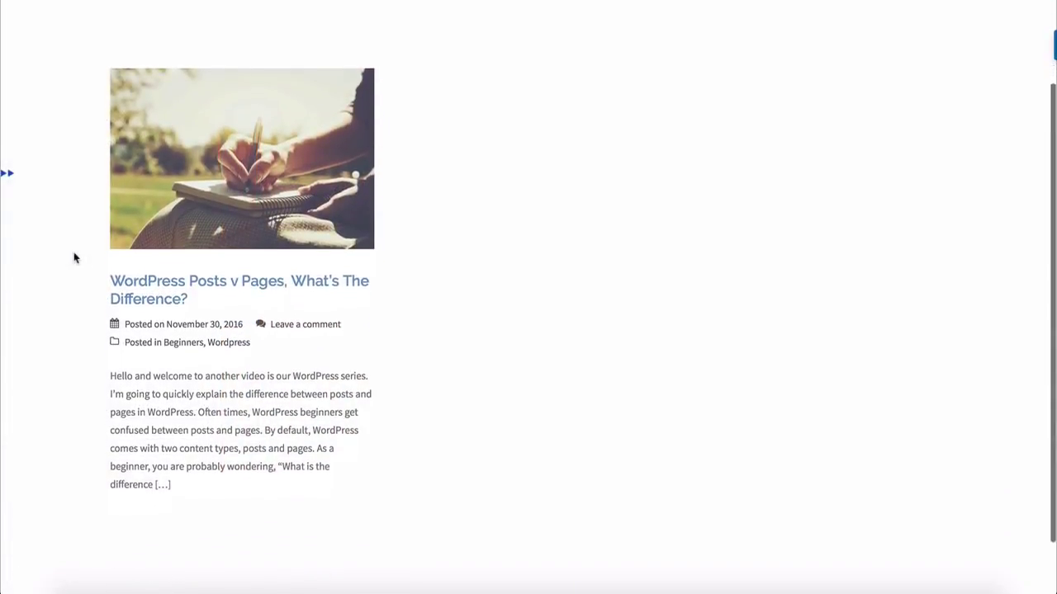
scroll(73, 257, up, 2)
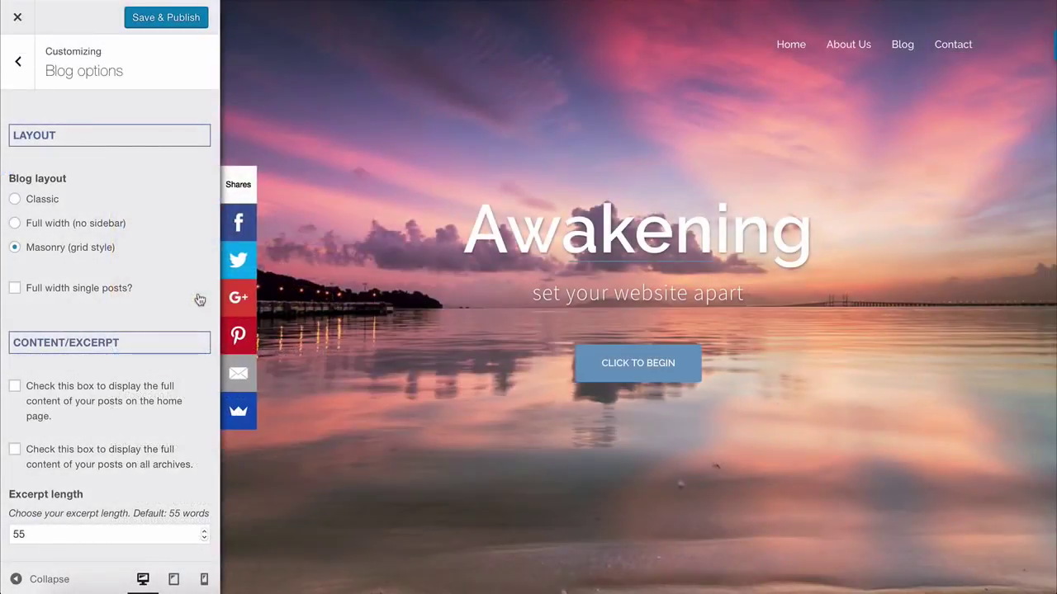
scroll(199, 299, down, 5)
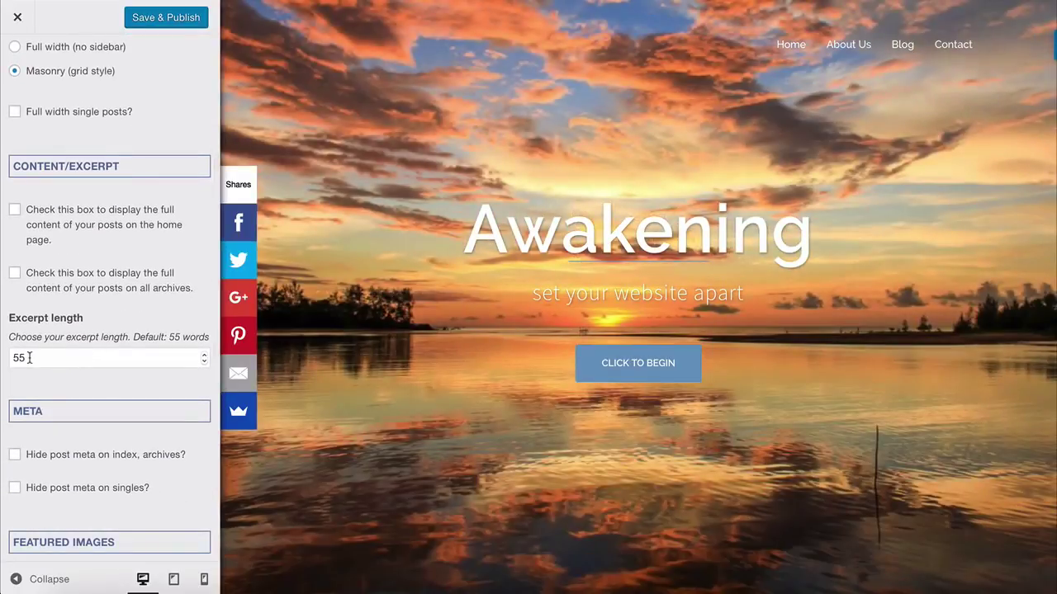
double_click(29, 358)
text(30)
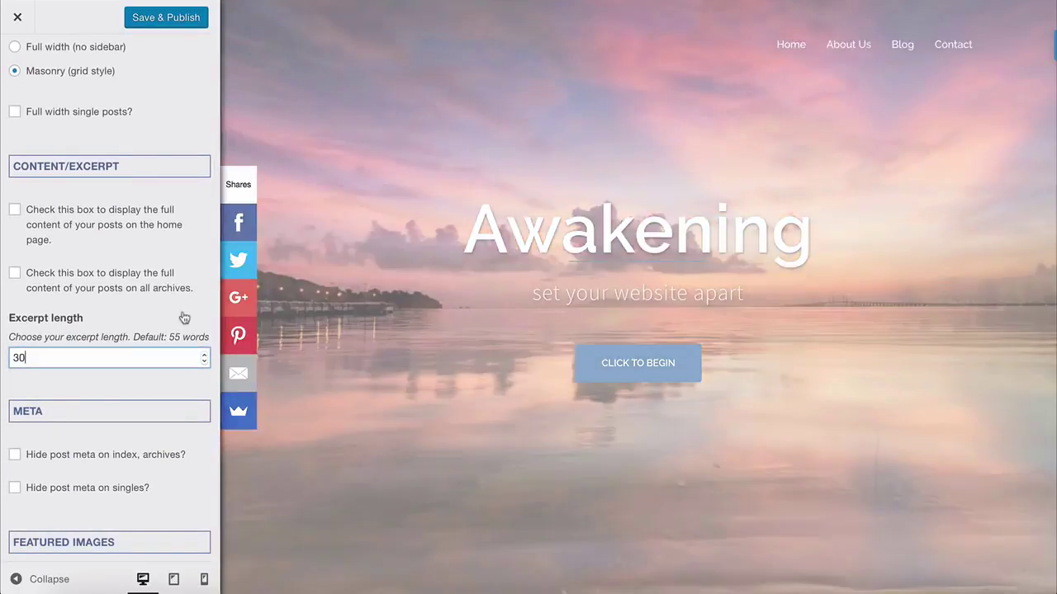
click(169, 17)
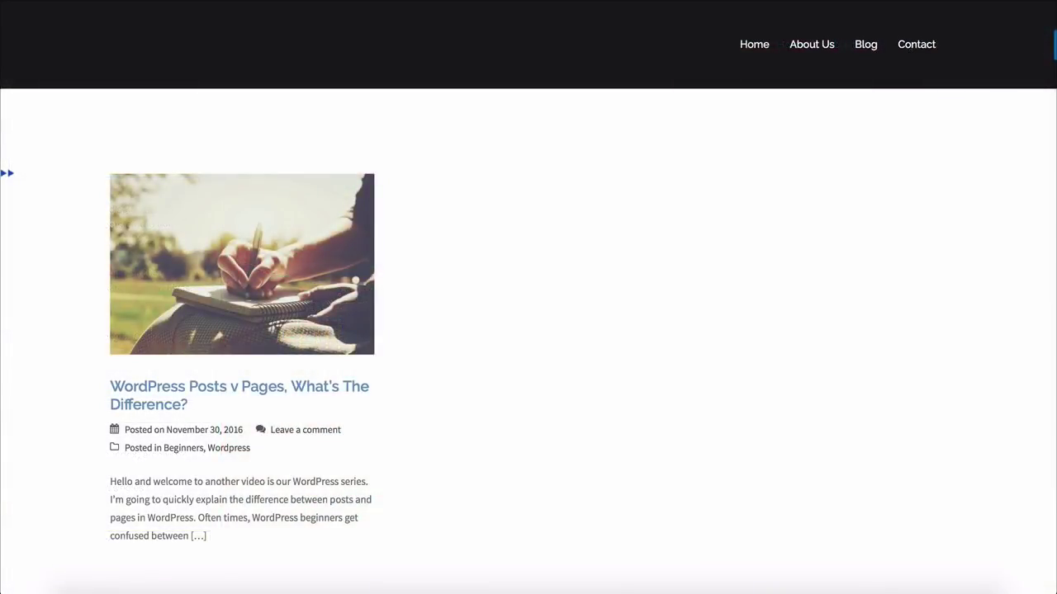
scroll(54, 329, down, 1)
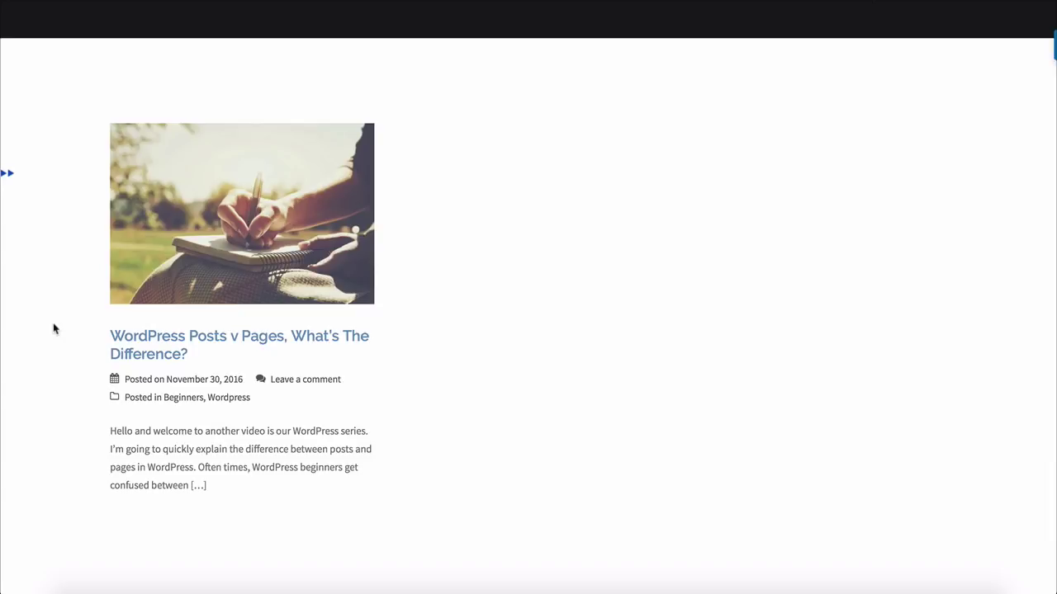
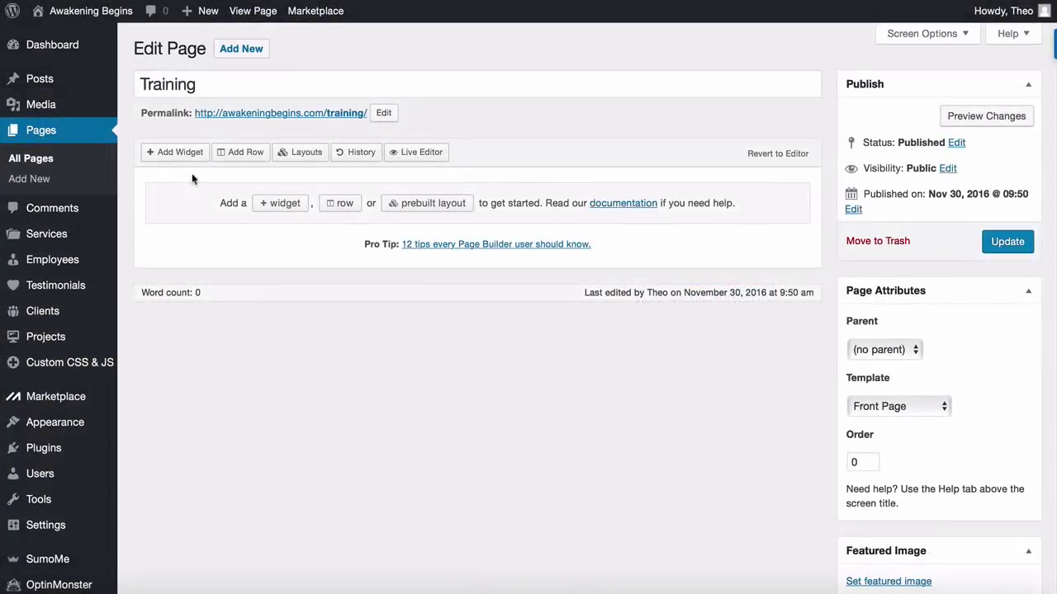
- Add a new row holding a Text widget titled 'WME WEBSITE CHEATSHEET'
click(242, 153)
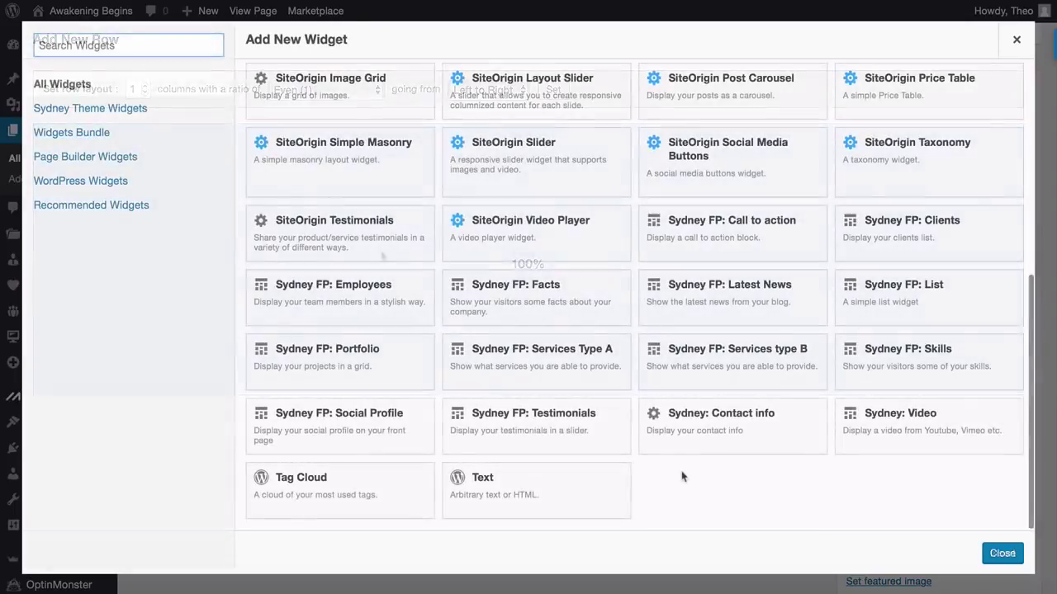
click(586, 489)
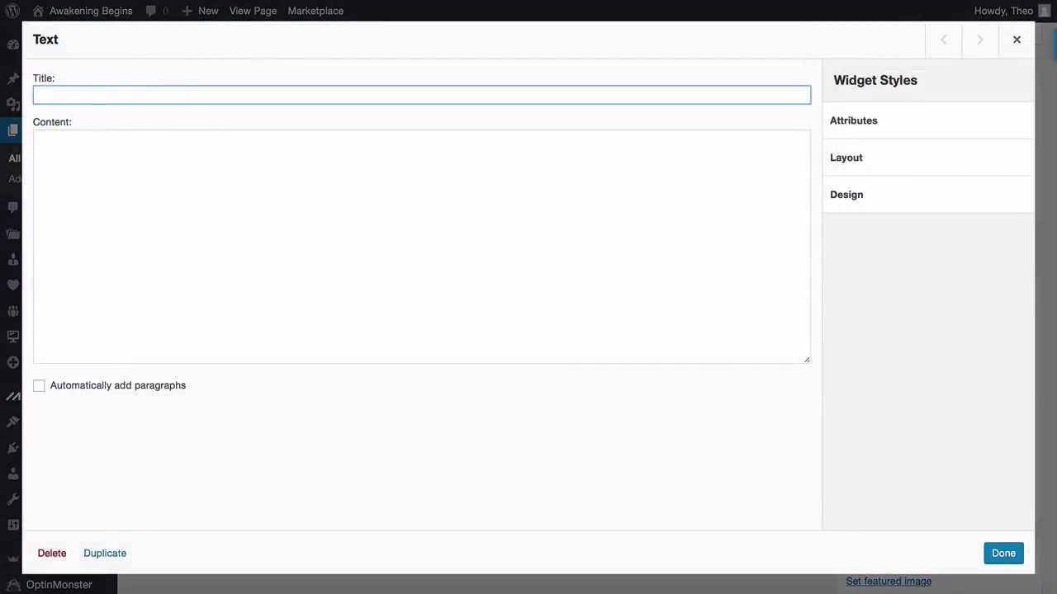
text(WME WEBSITE CHEATSHEET)
key(Escape)
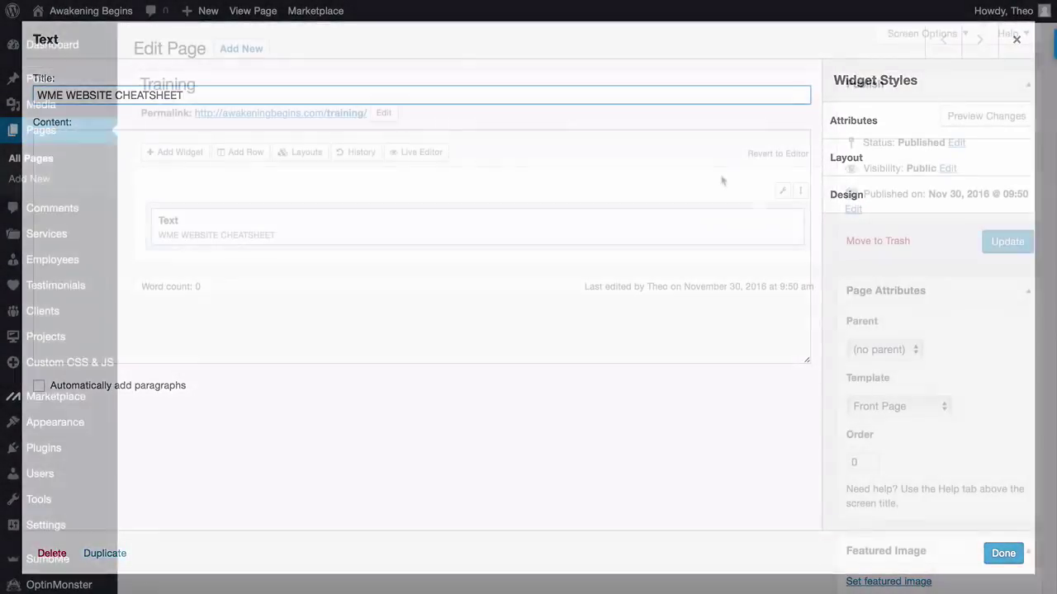
- Give the Text widget 70 px top padding
mouse_move(789, 198)
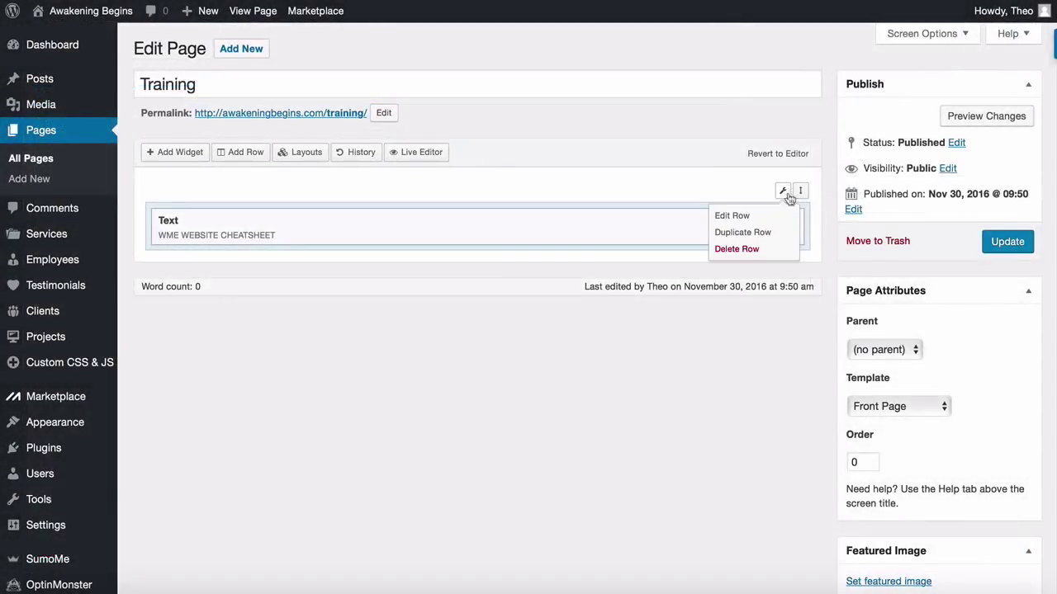
click(733, 216)
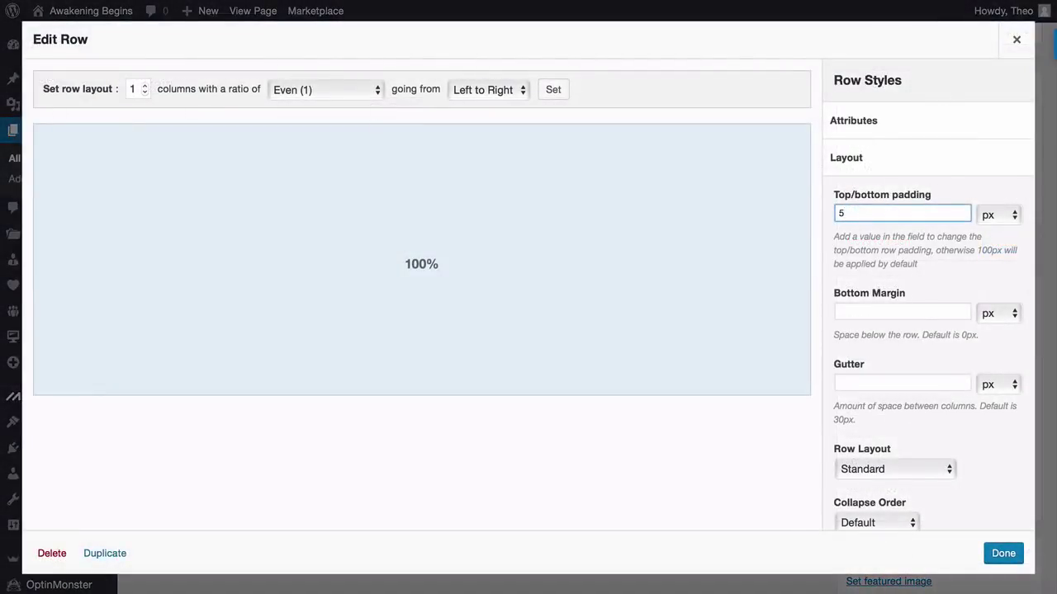
key(Escape)
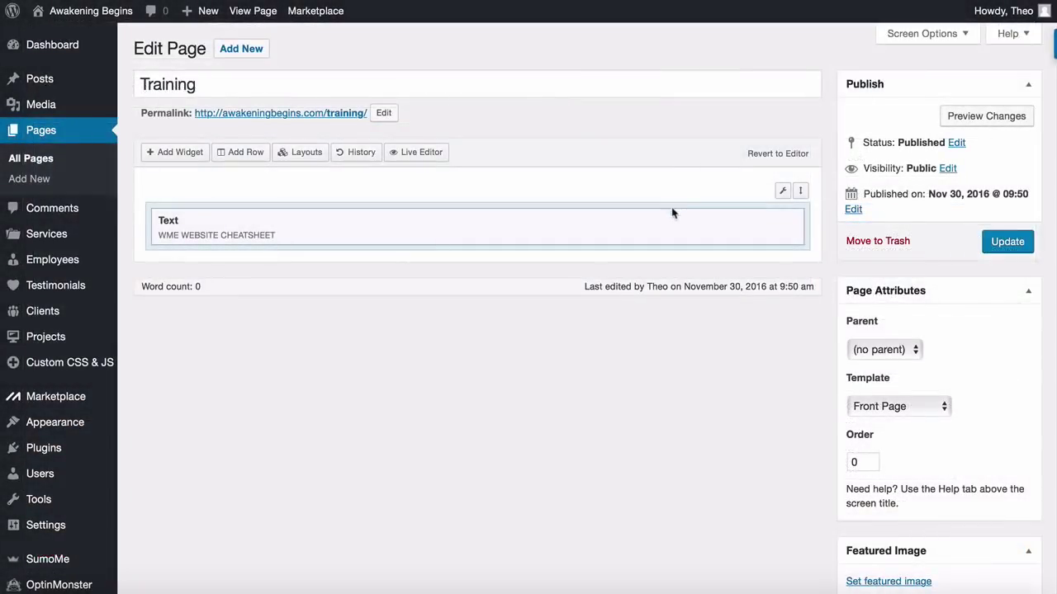
click(712, 223)
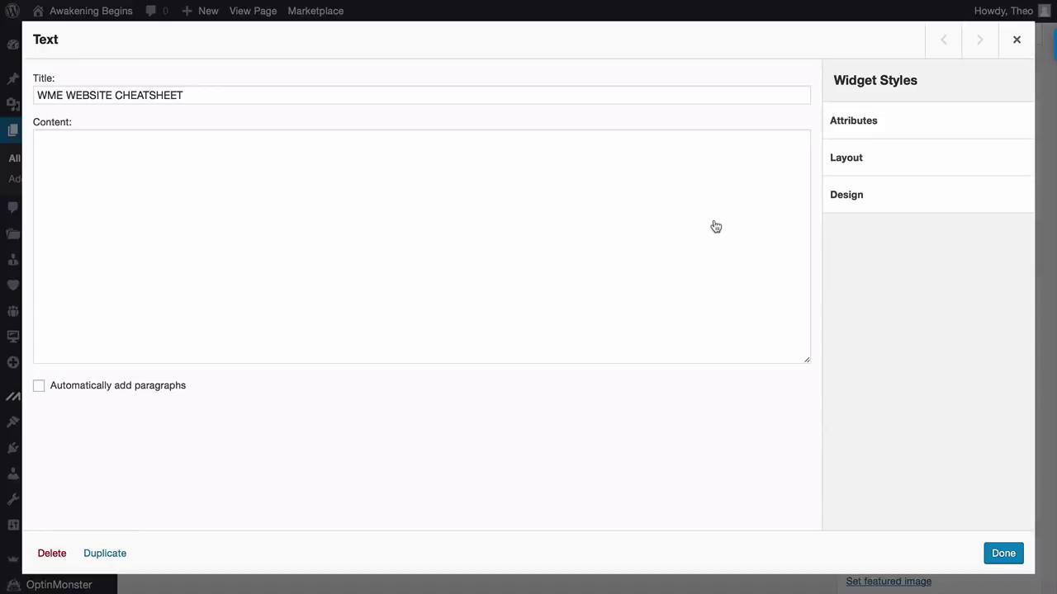
click(852, 169)
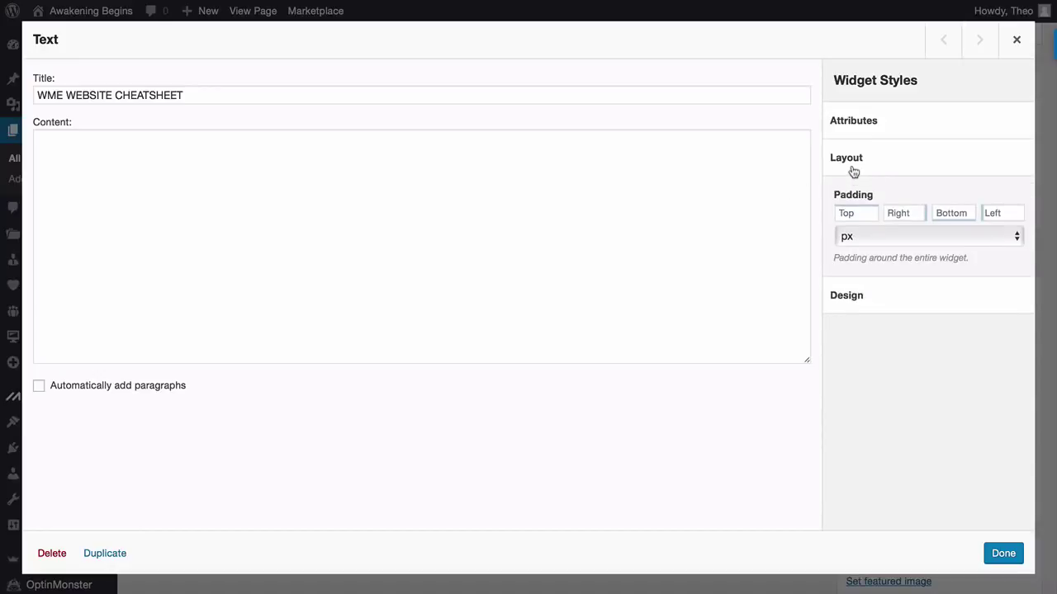
click(857, 213)
text(70)
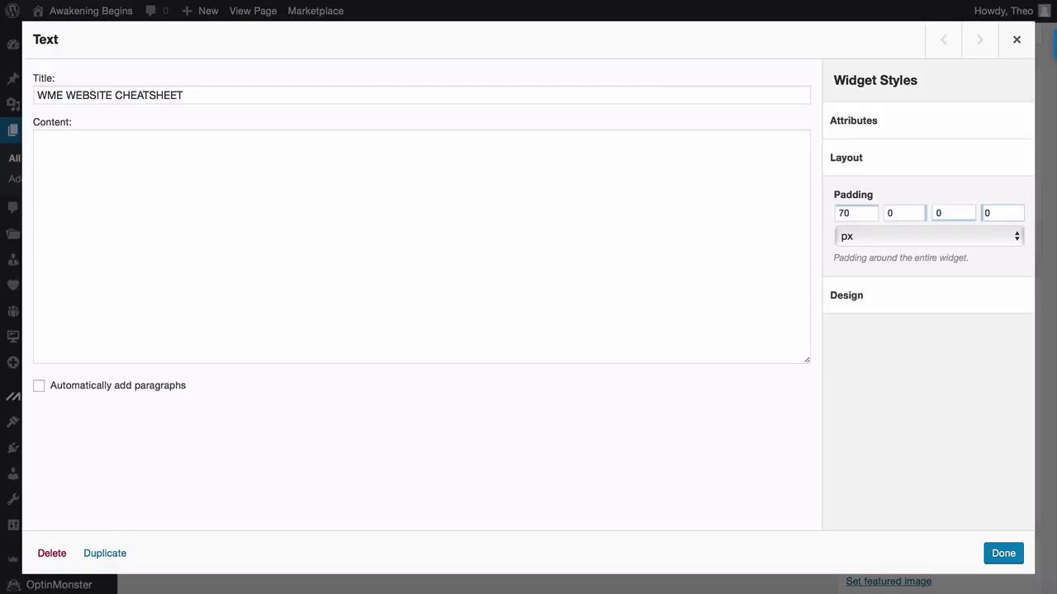
key(Escape)
- Insert a two-column row with a SiteOrigin Editor and a duplicate of it in the right column
click(243, 158)
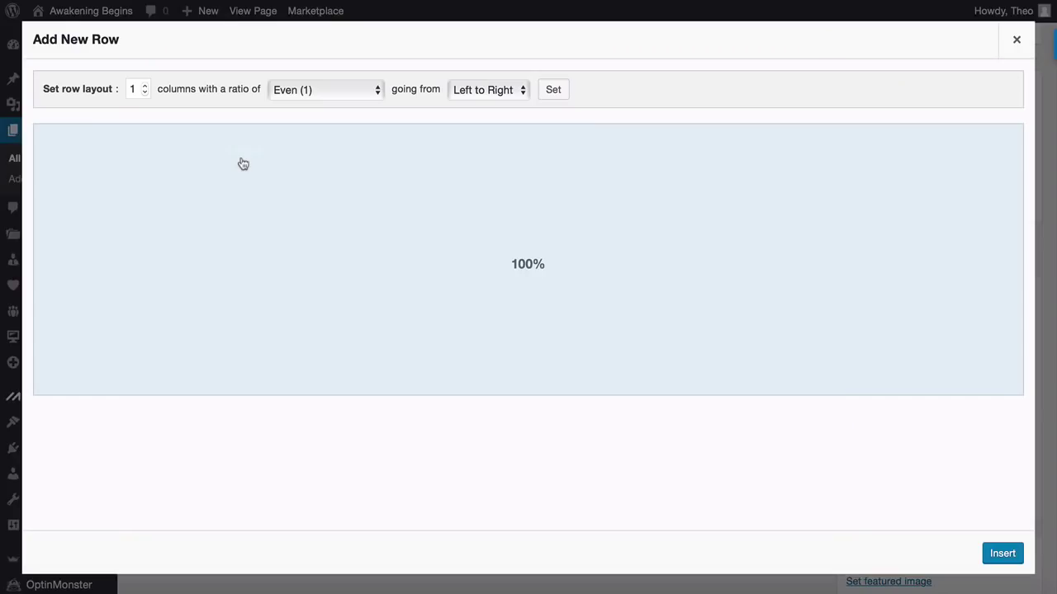
click(145, 86)
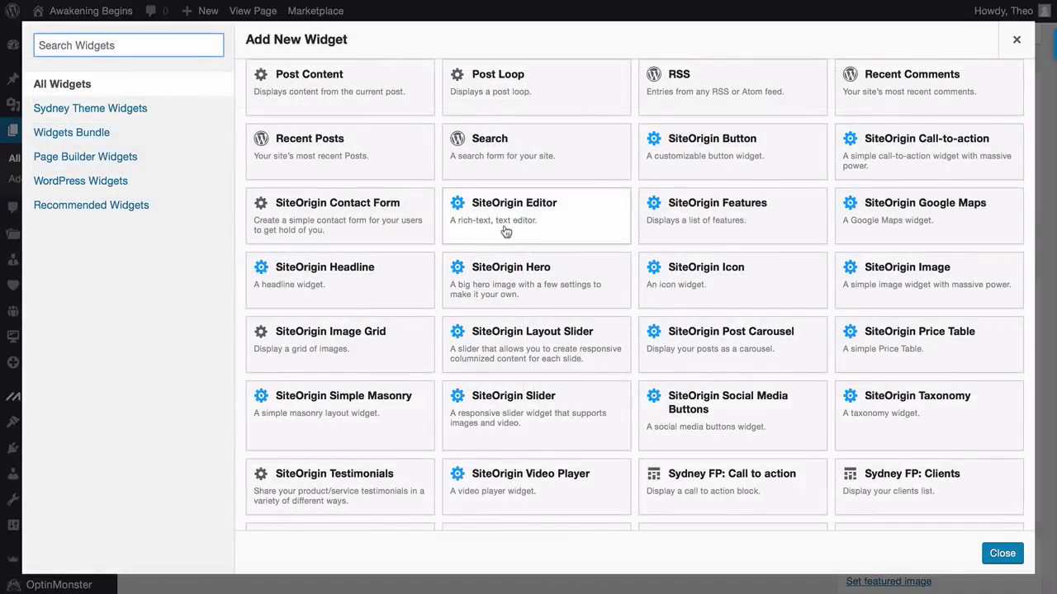
click(529, 219)
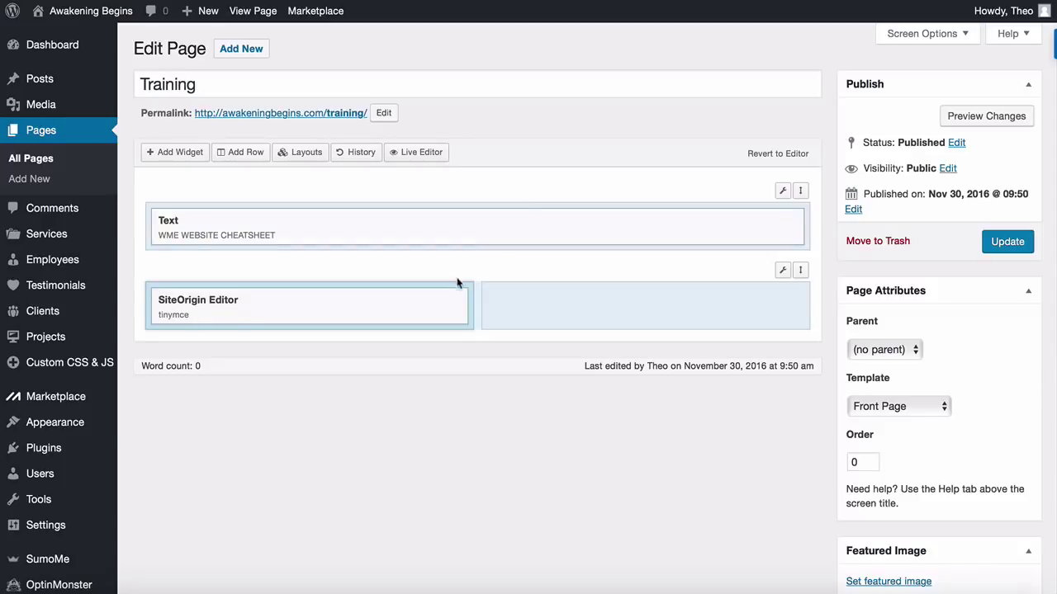
click(407, 302)
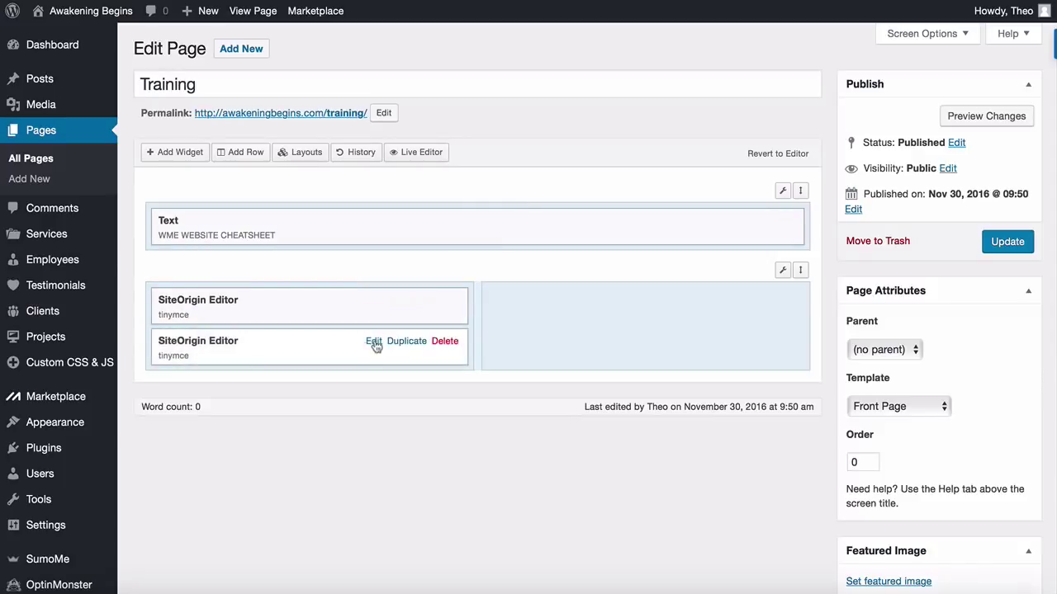
drag(338, 348, 633, 306)
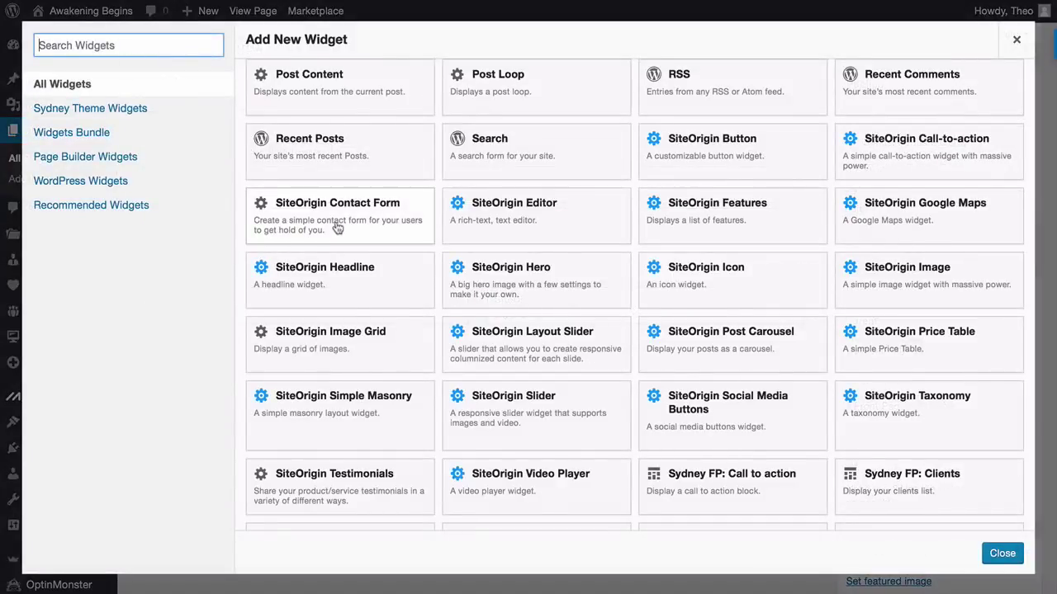
- Add a SiteOrigin Contact Form to the left column
click(339, 227)
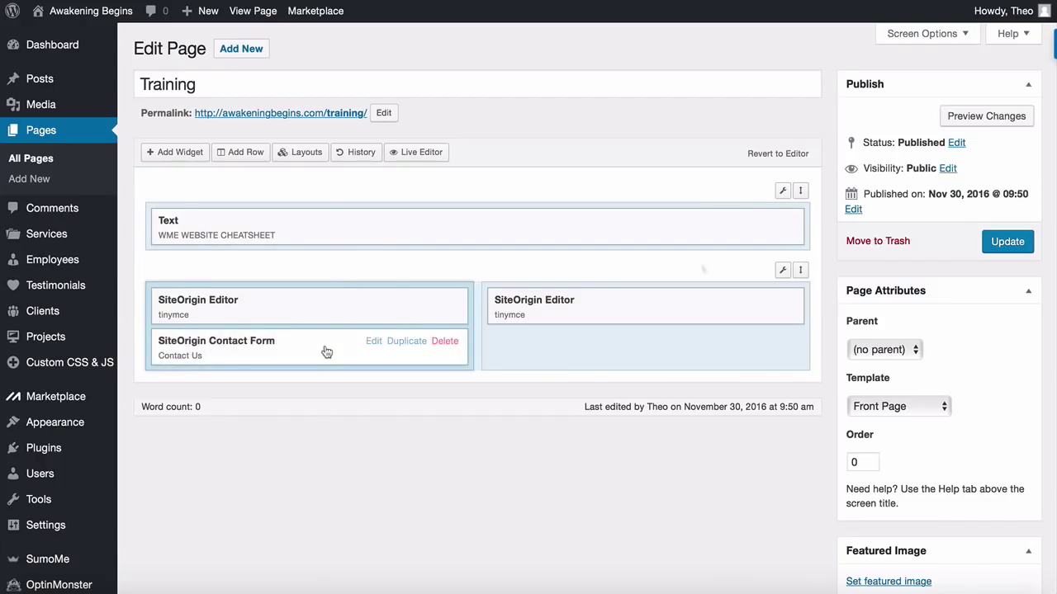
mouse_move(782, 270)
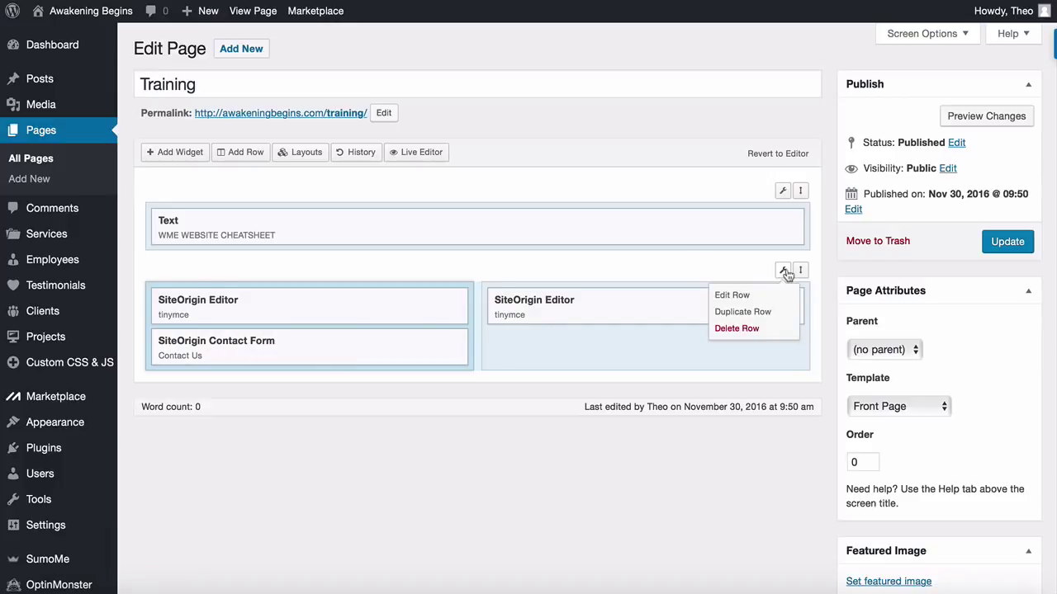
click(755, 298)
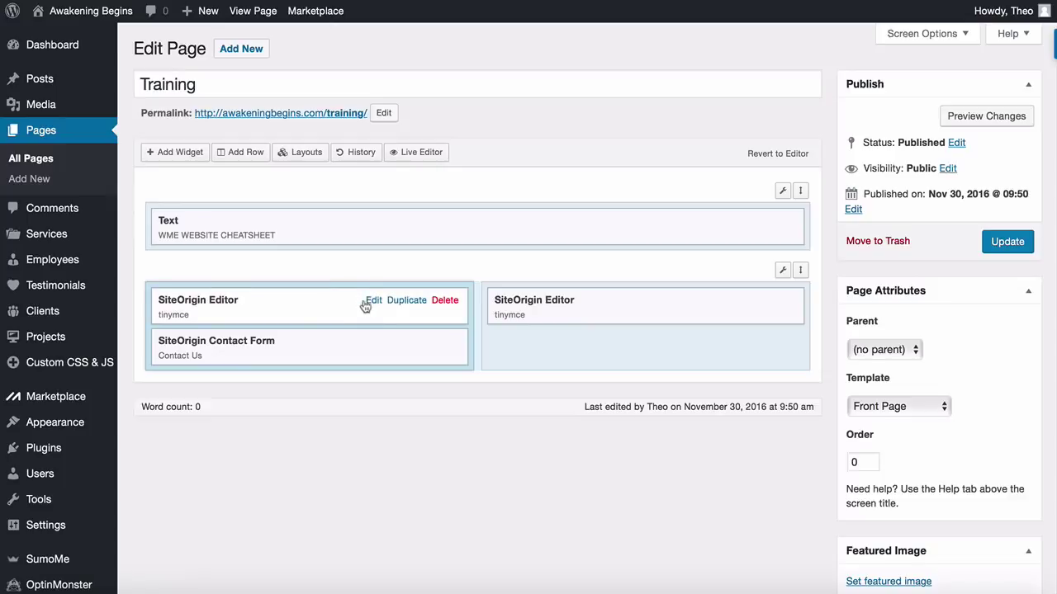
- Set the left SiteOrigin Editor widget's padding values to 15, 0, 25 and 25
click(367, 304)
click(850, 162)
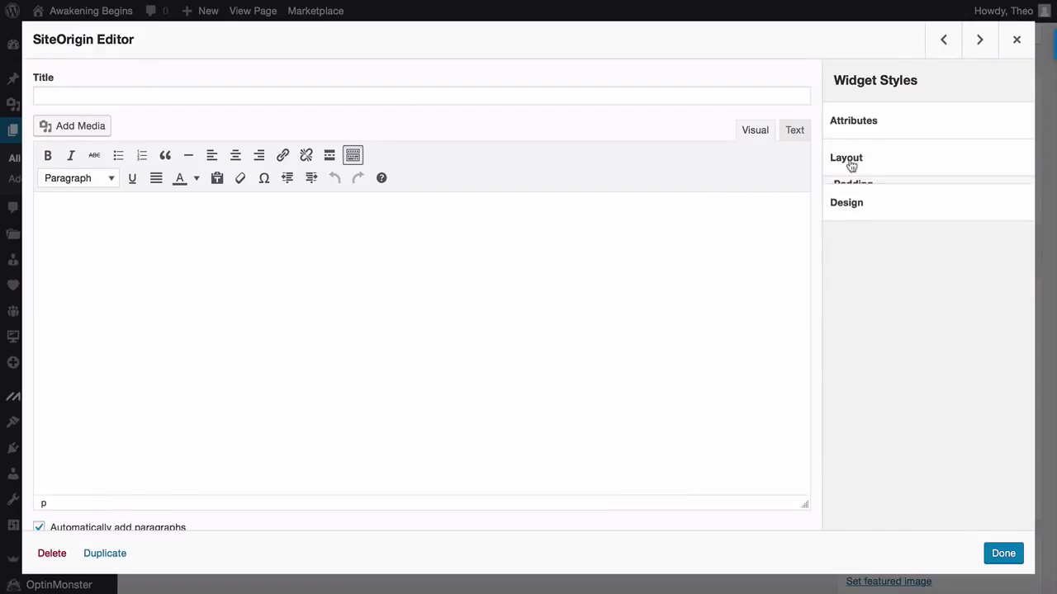
click(858, 211)
text(15)
key(Tab)
text(0)
key(Tab)
text(25)
key(Tab)
text(0)
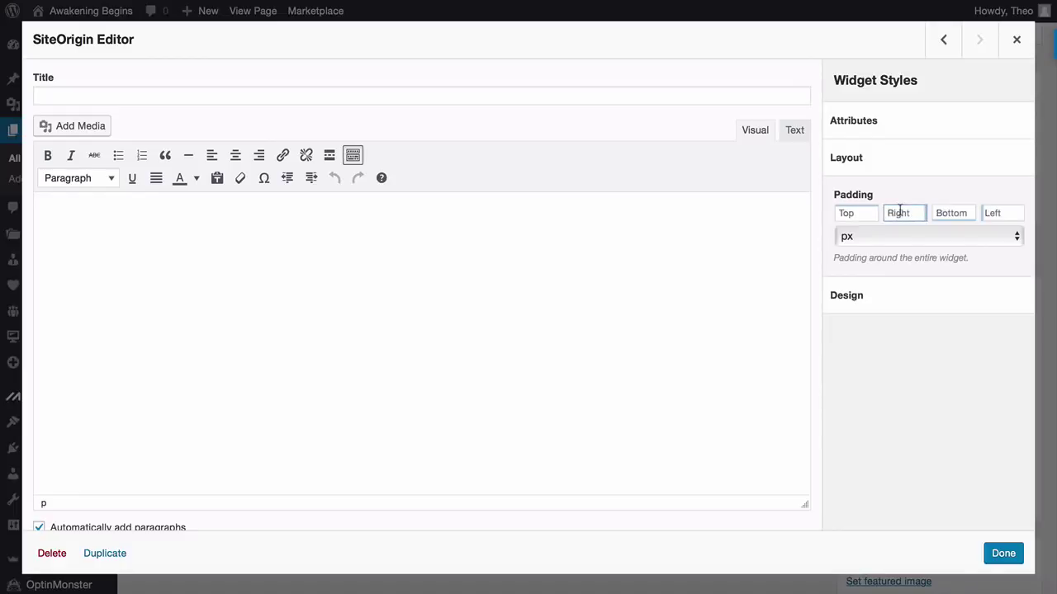
text(25)
key(Tab)
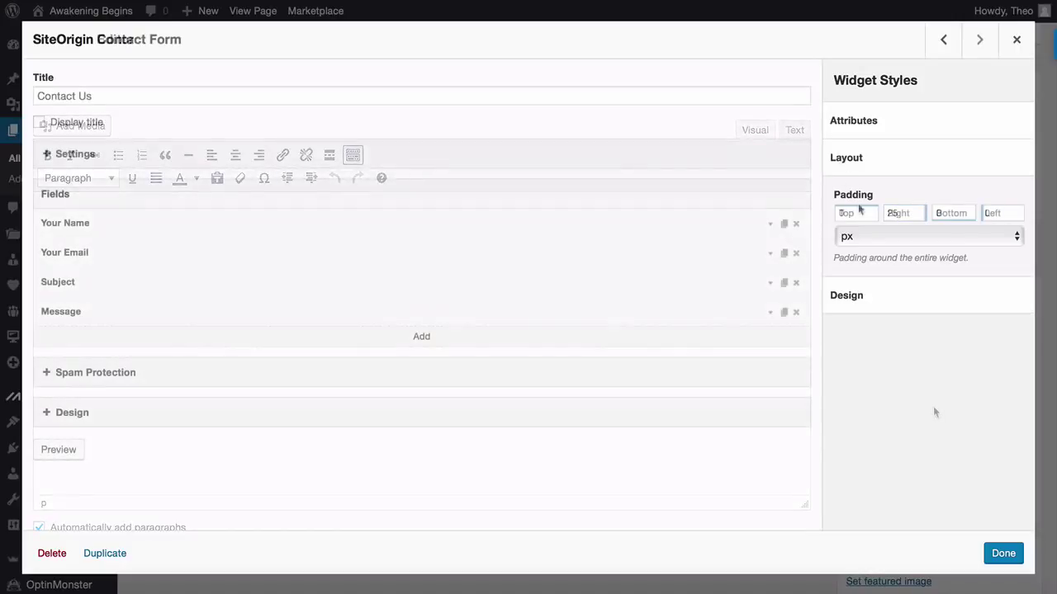
- Set the contact form's bottom padding to 50
click(948, 212)
text(50)
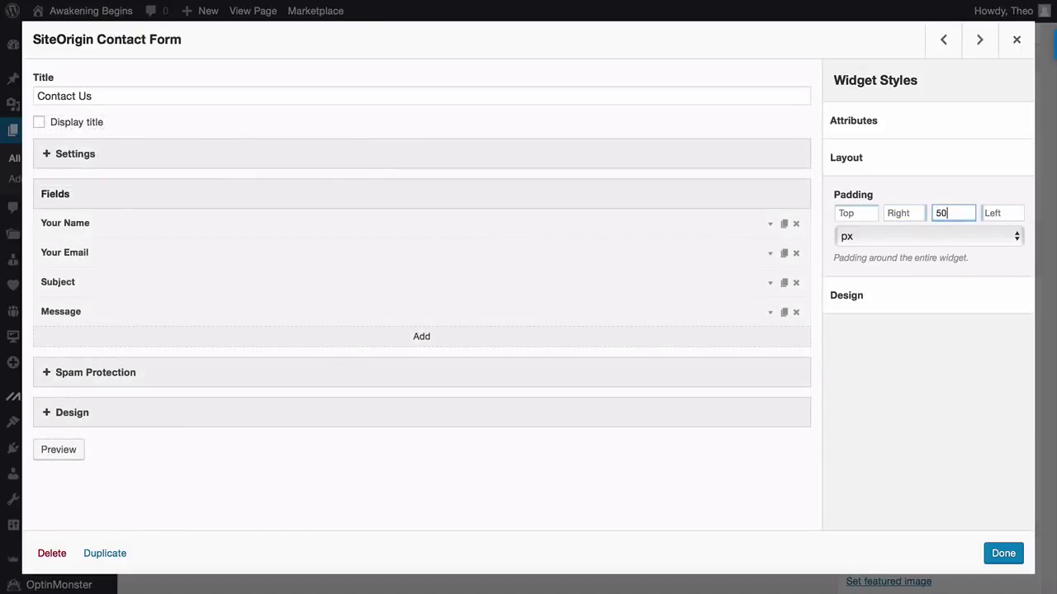
click(963, 391)
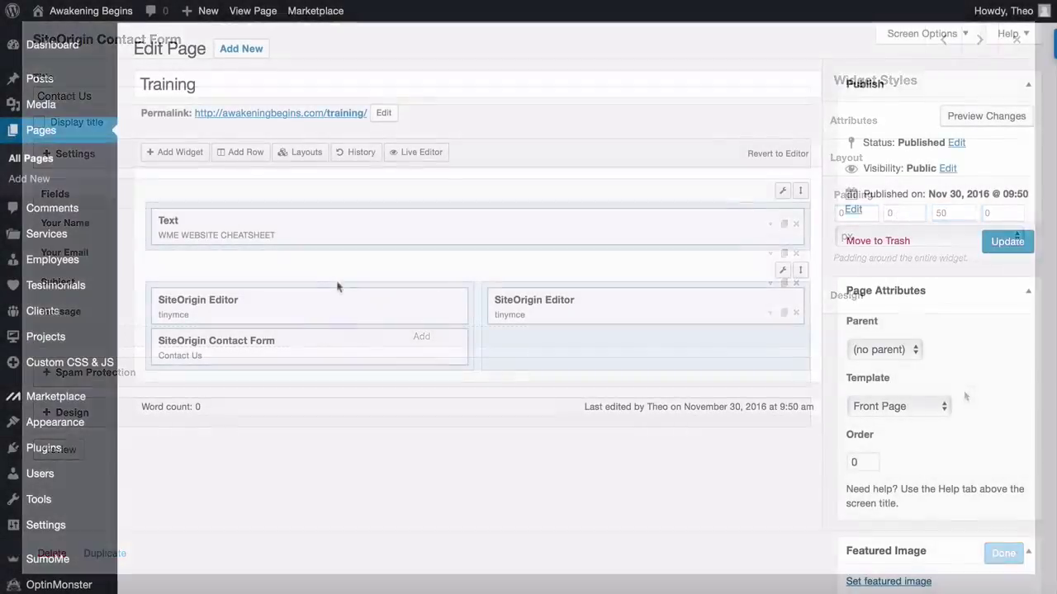
- Paste the Website Cheatsheet intro sentence into the SiteOrigin Editor's content
click(374, 303)
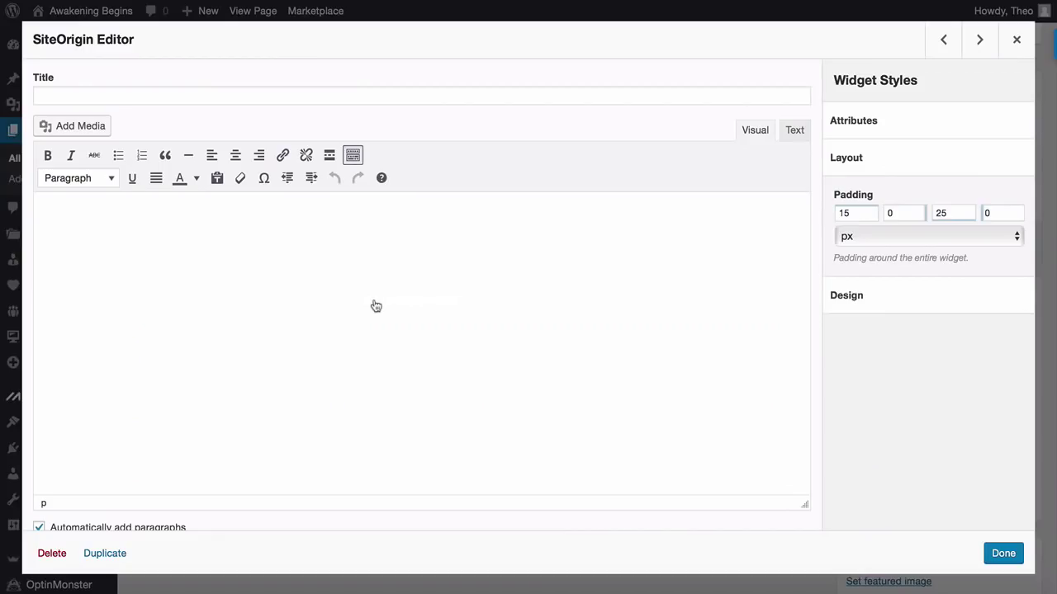
click(139, 240)
key(ctrl+v)
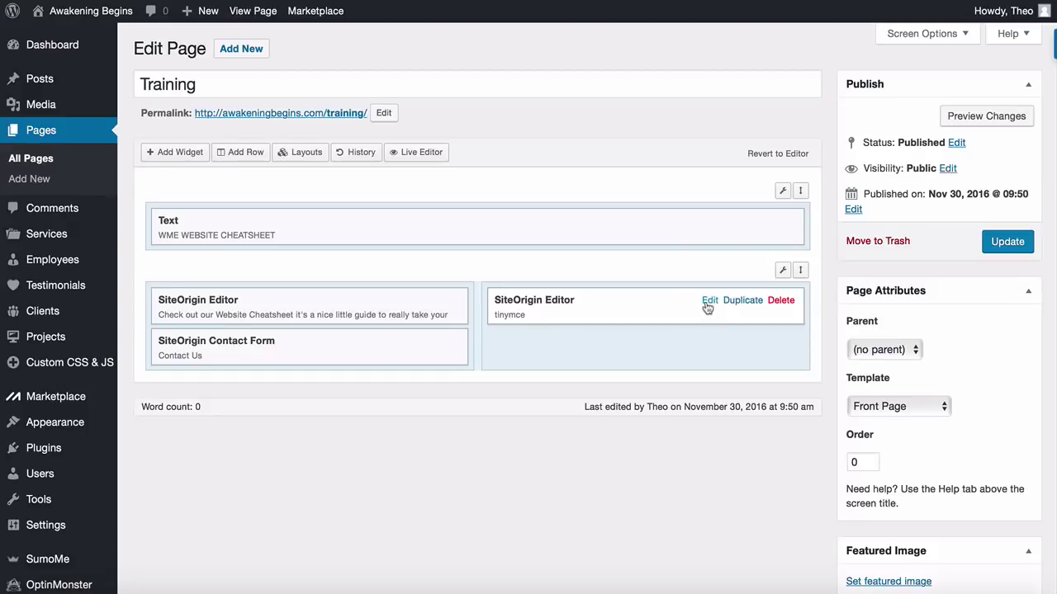
- Insert the Website Master Cheatsheet cover image into the right editor, enlarged to about 358 × 367
click(706, 305)
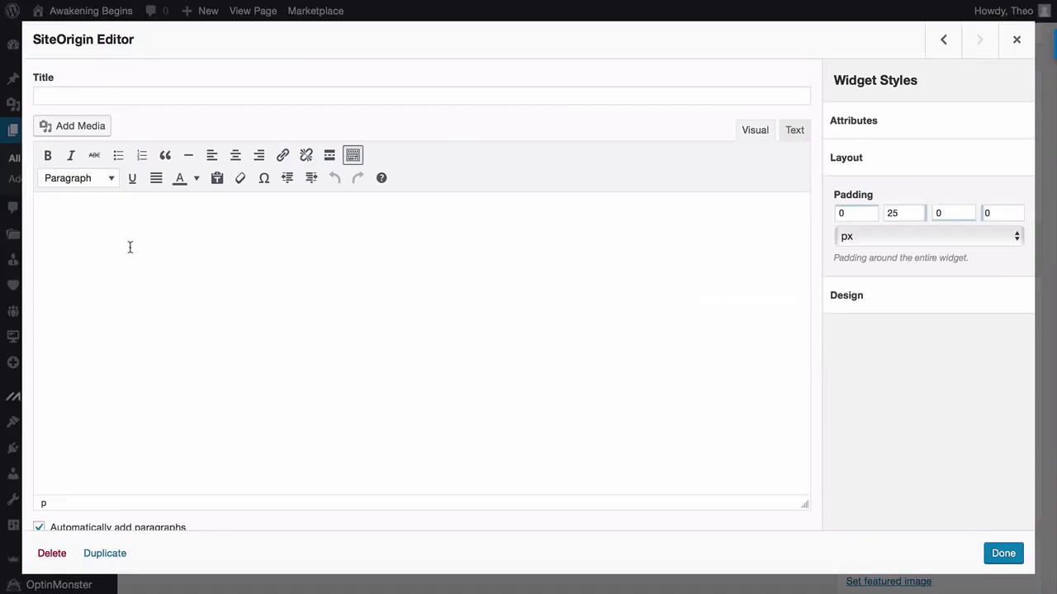
click(72, 128)
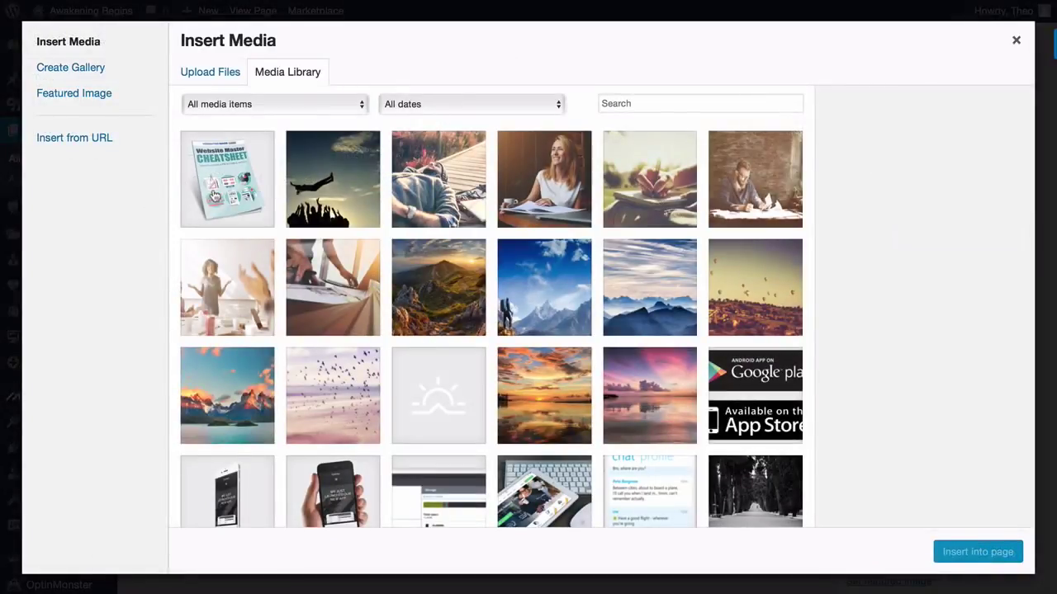
click(236, 190)
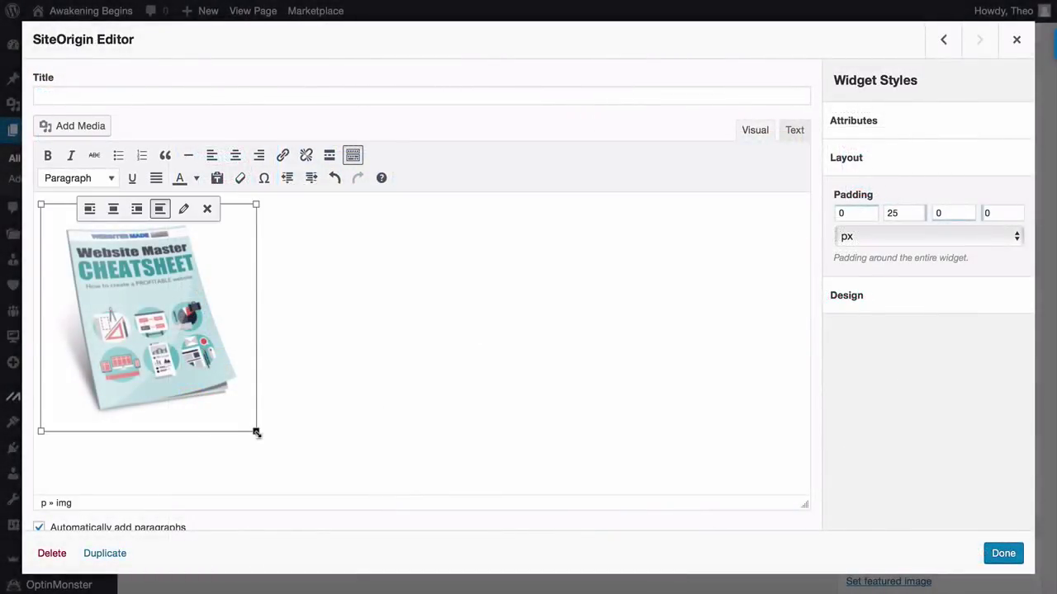
drag(256, 432, 310, 485)
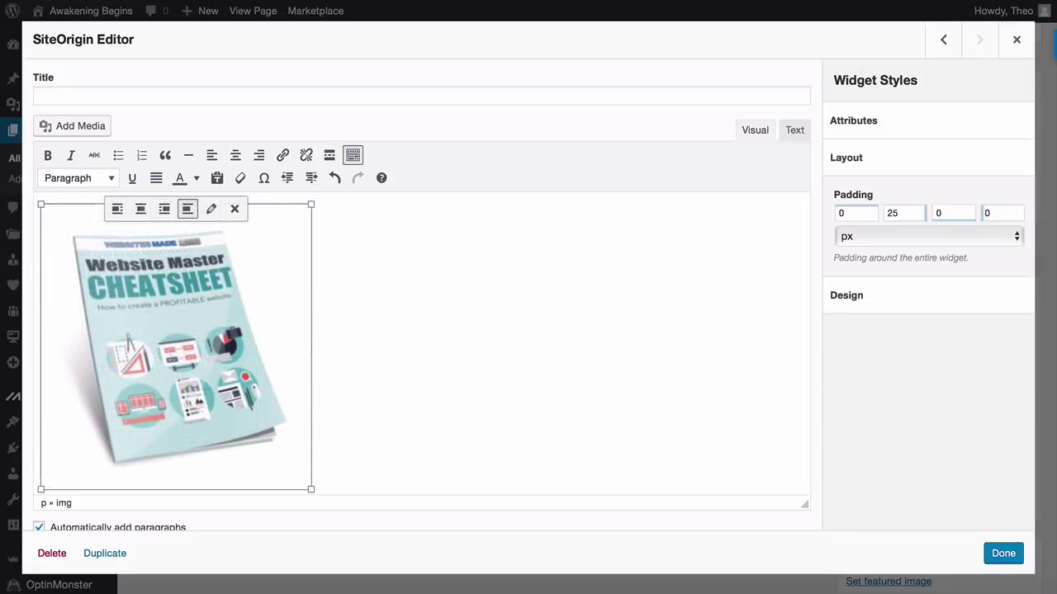
- Remove the Your Name, Subject and Message fields from the contact form
mouse_move(328, 358)
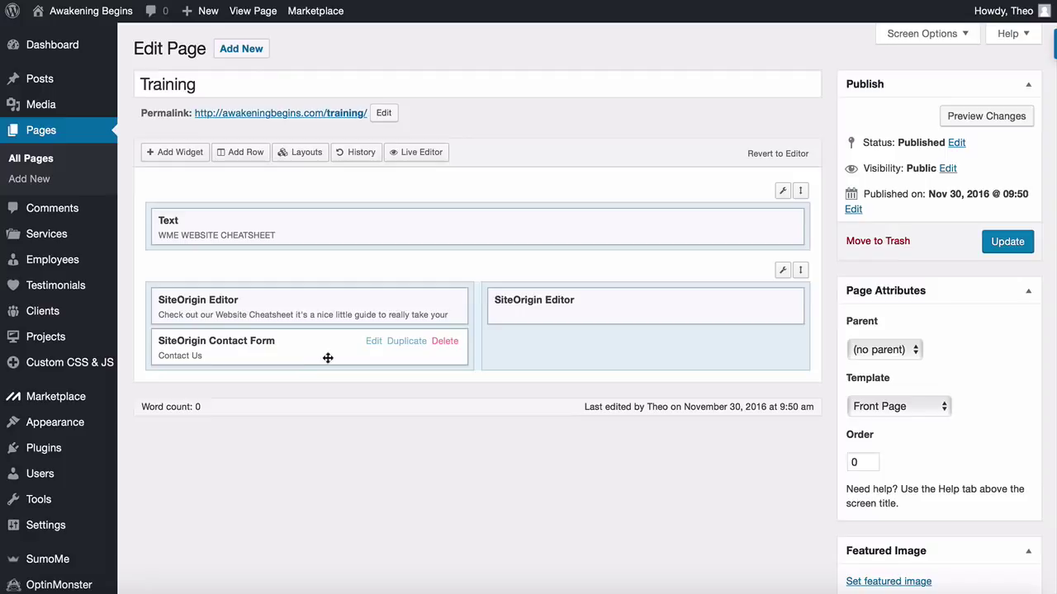
click(368, 343)
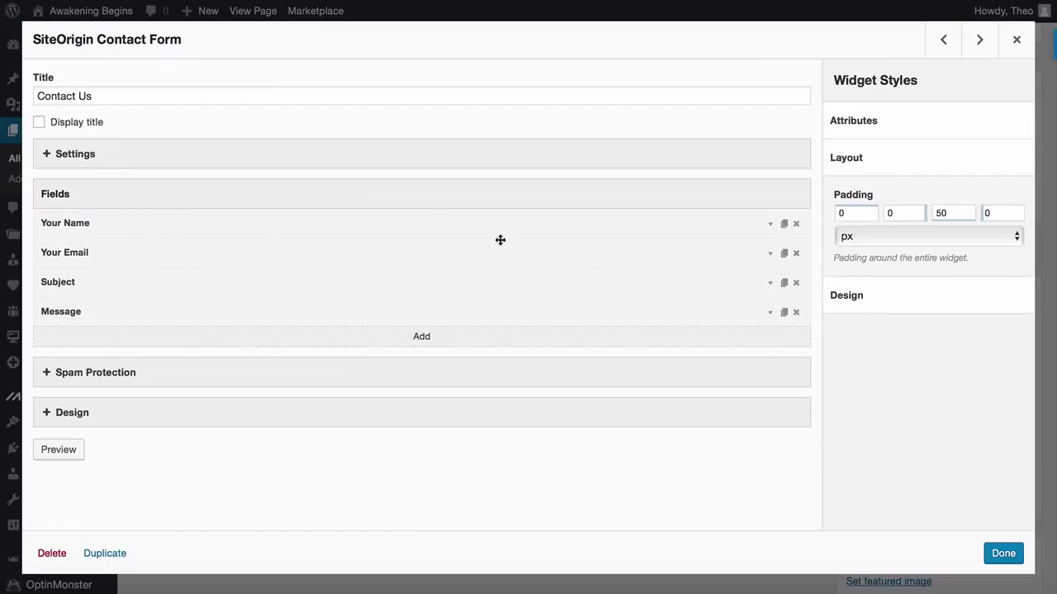
click(797, 223)
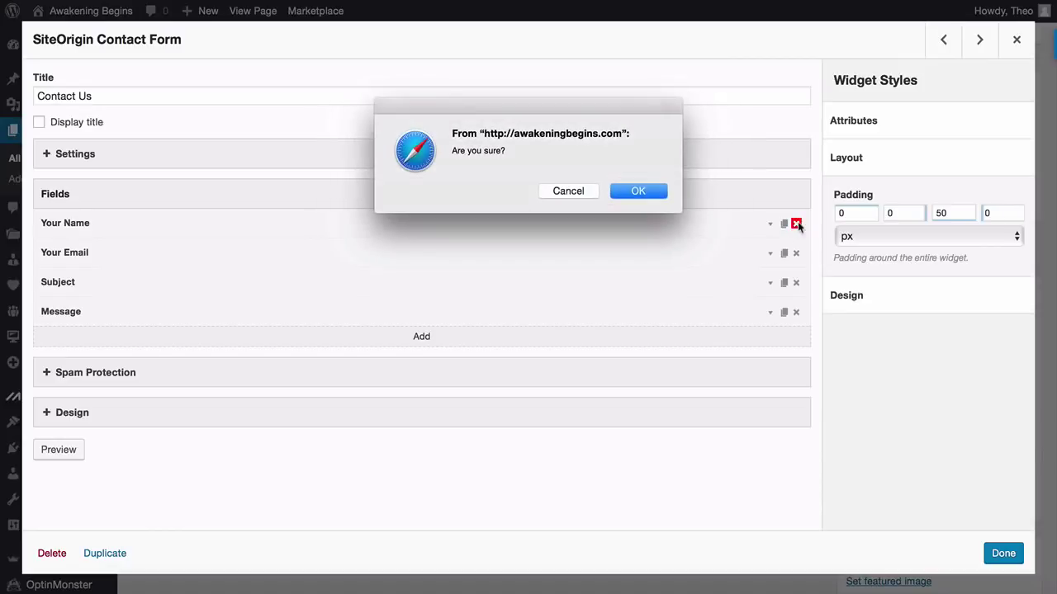
click(634, 192)
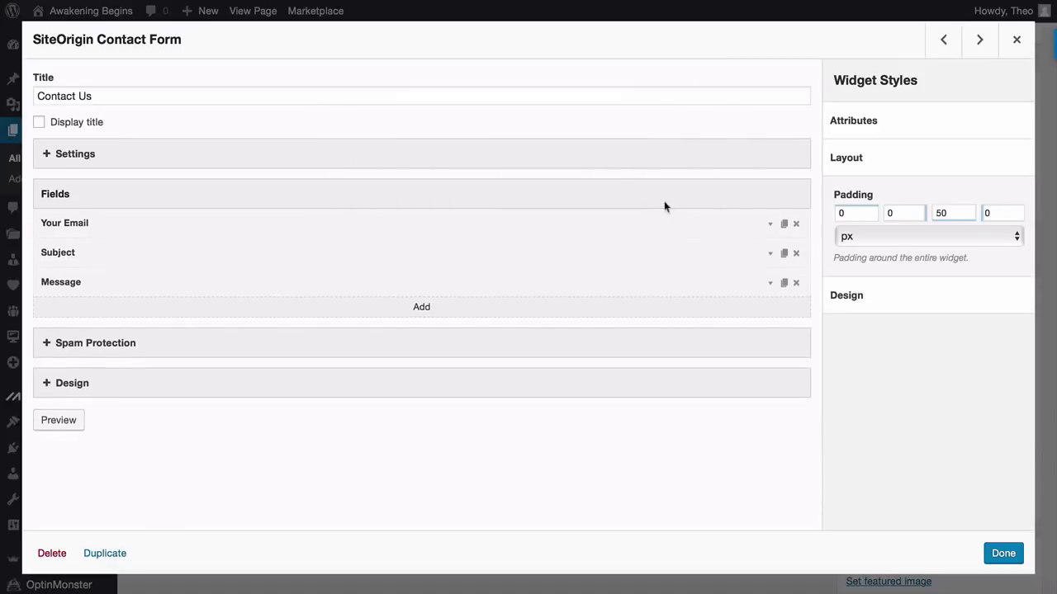
click(796, 254)
click(618, 198)
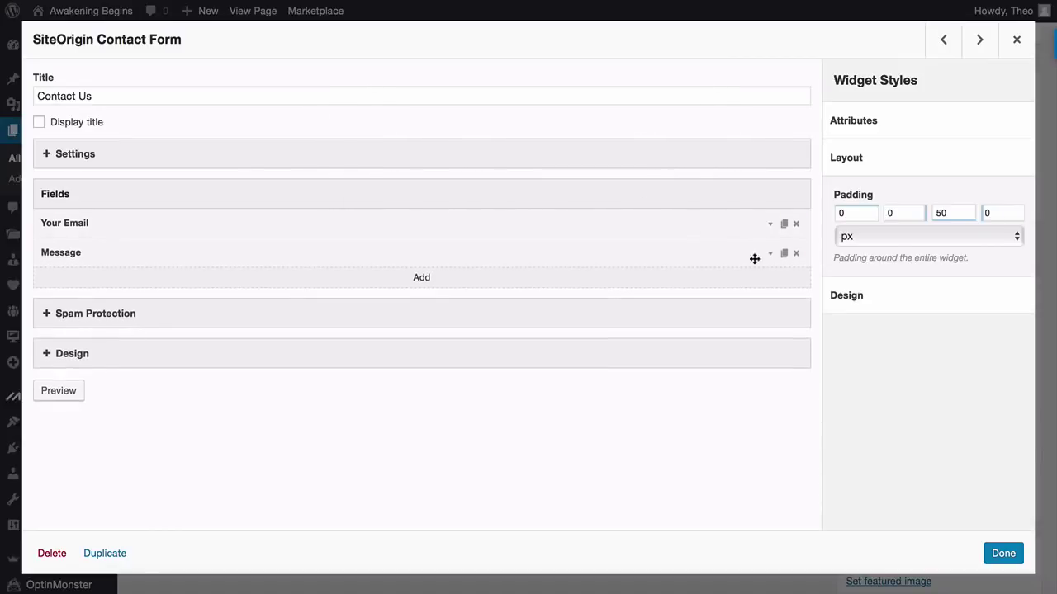
click(796, 253)
click(650, 204)
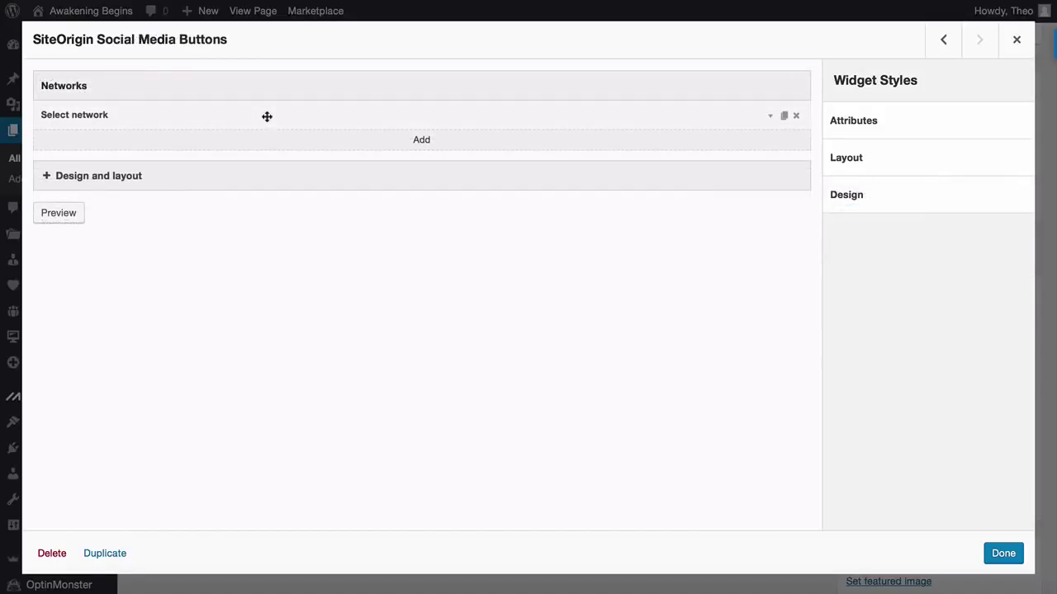
- Add Facebook and Twitter to the Social Media Buttons widget and update the Training page
click(110, 117)
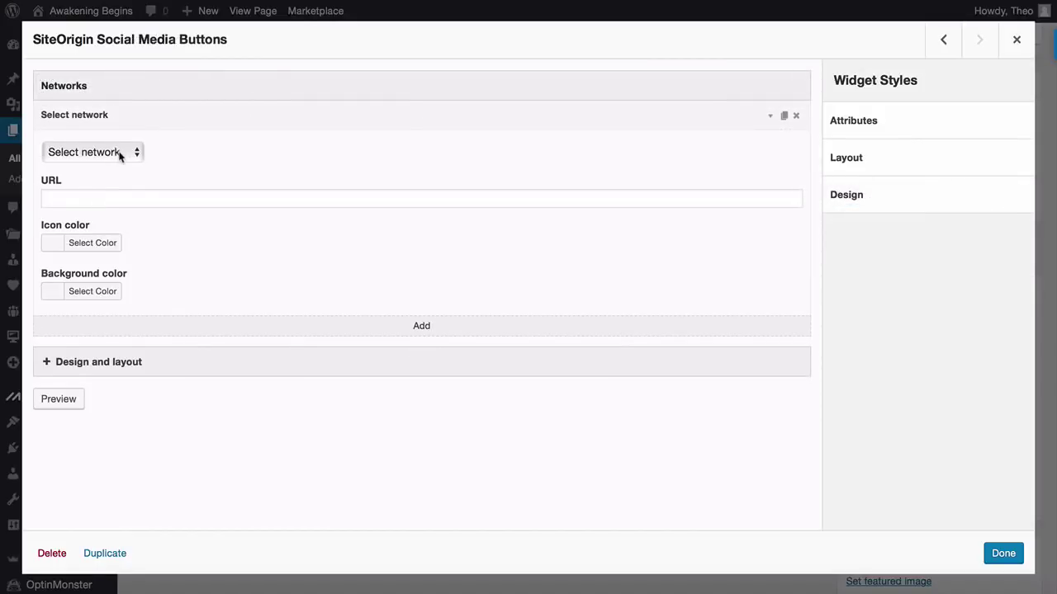
click(120, 153)
click(104, 168)
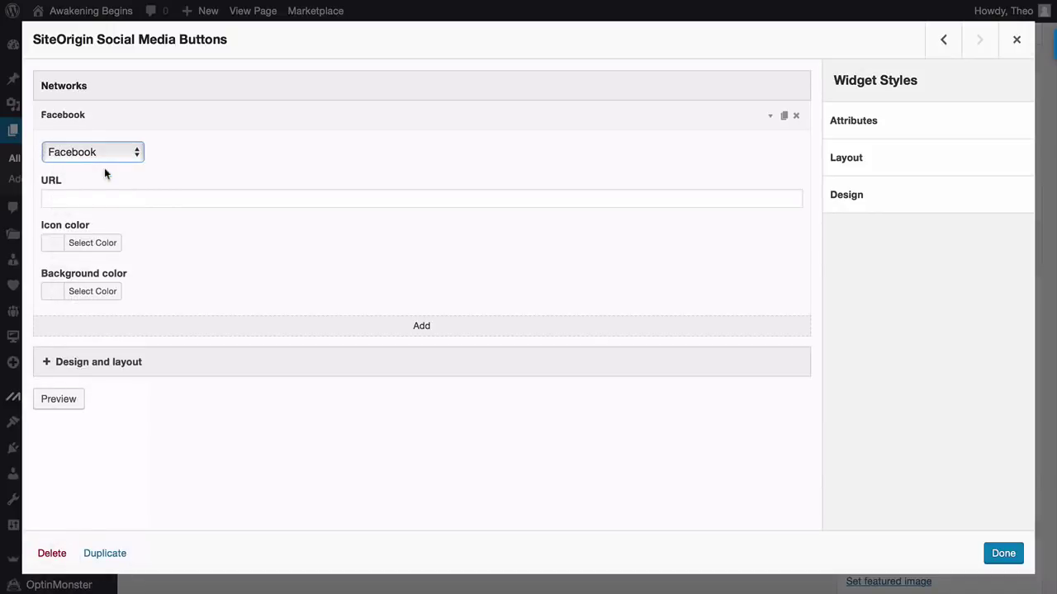
click(132, 325)
click(103, 368)
click(100, 398)
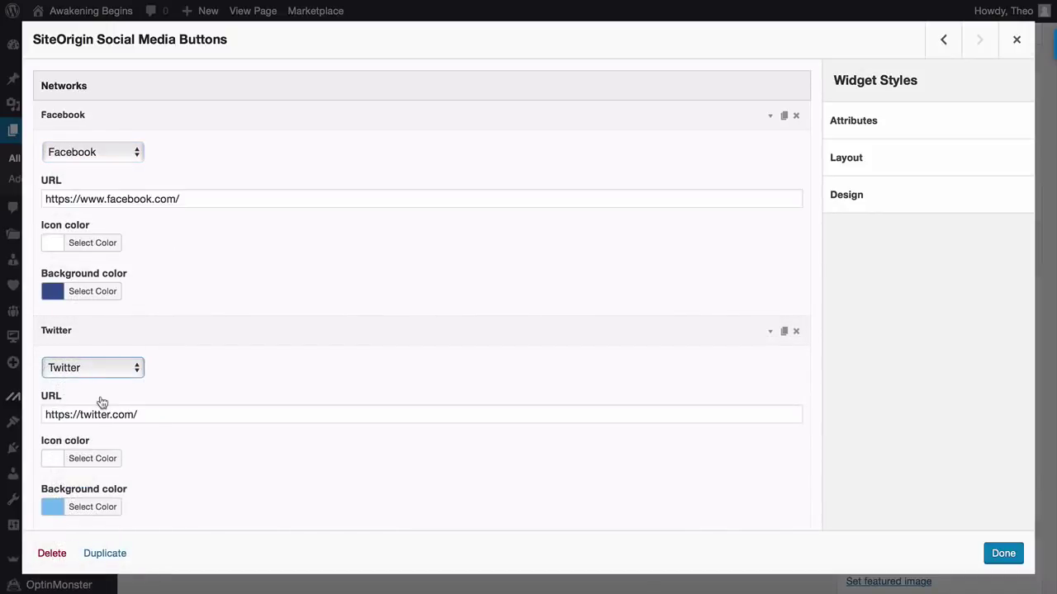
scroll(289, 407, down, 3)
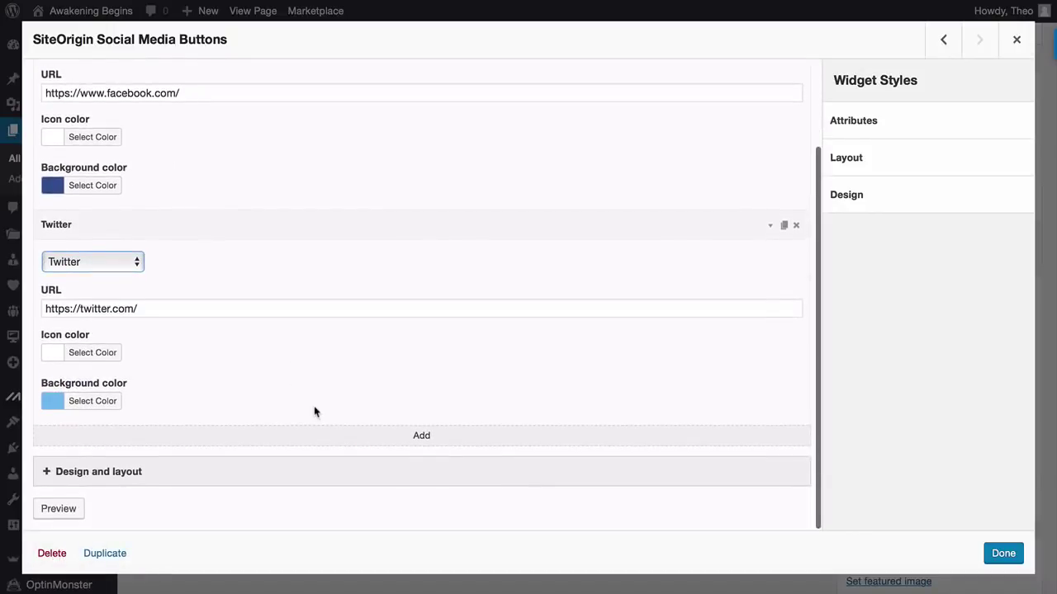
click(207, 472)
scroll(196, 426, down, 8)
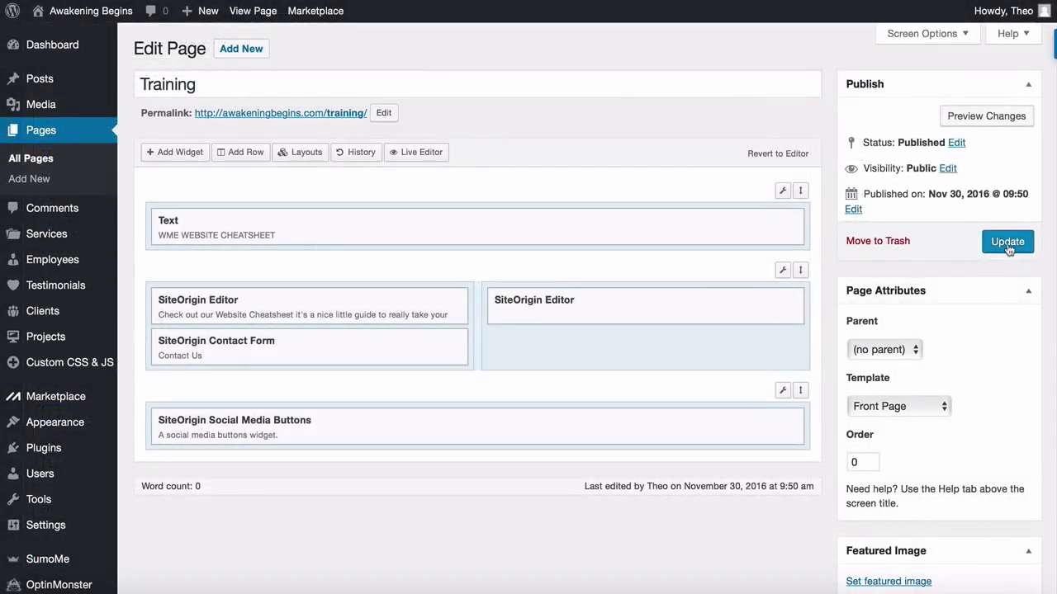
click(1008, 245)
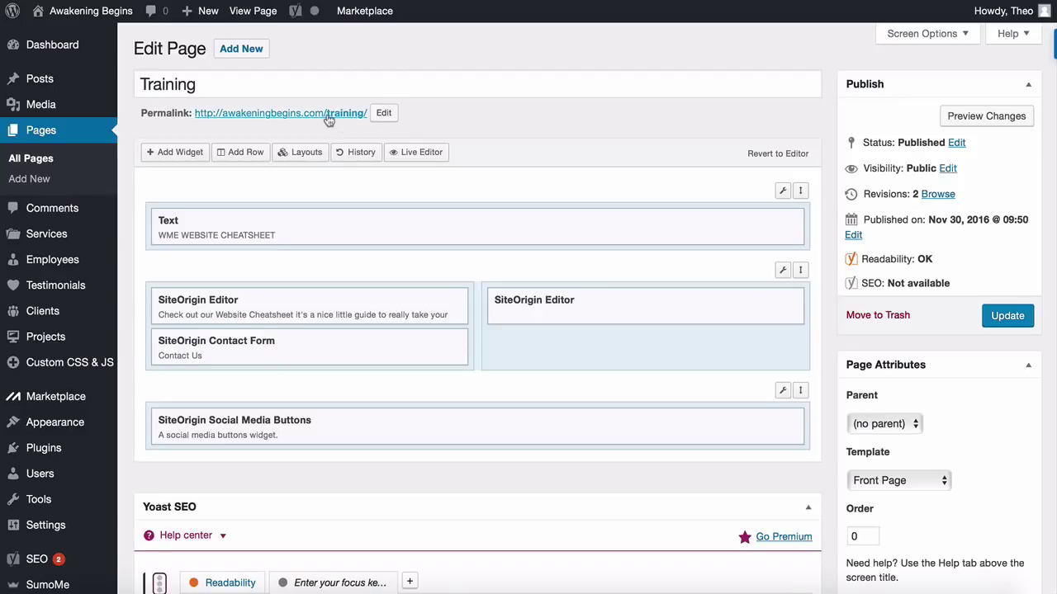
- Copy the Training page's address
right_click(328, 120)
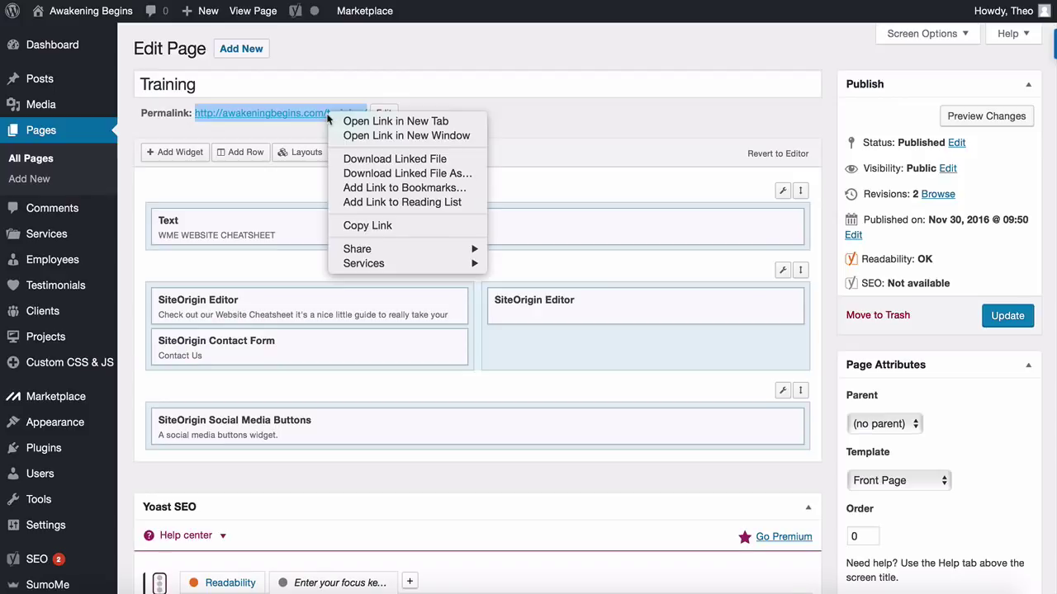
click(355, 226)
click(126, 204)
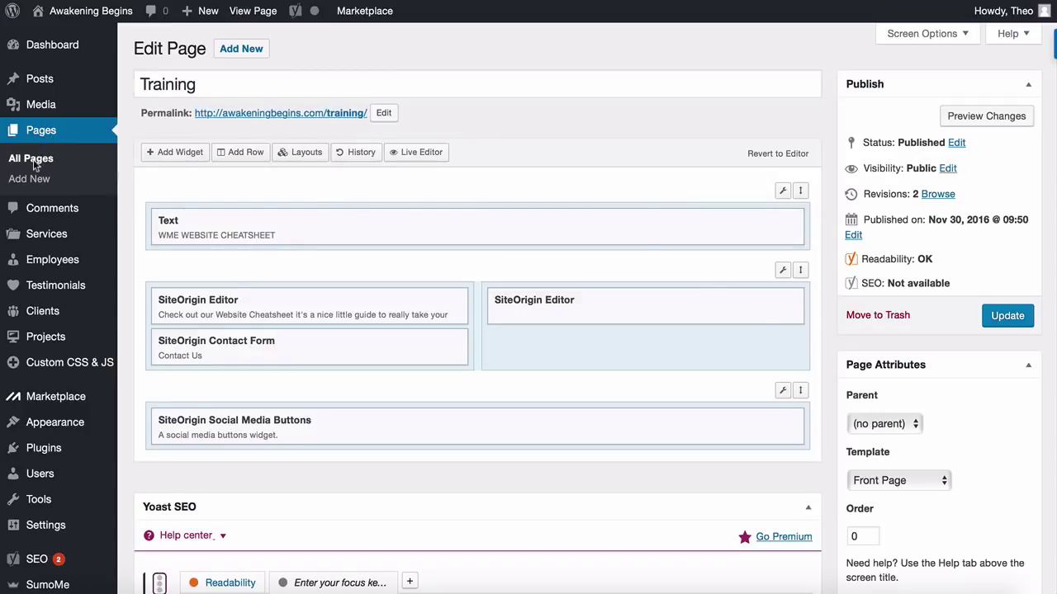
- Replace the Home page Call to action button link #pg-8-9 with the Training page URL
click(33, 161)
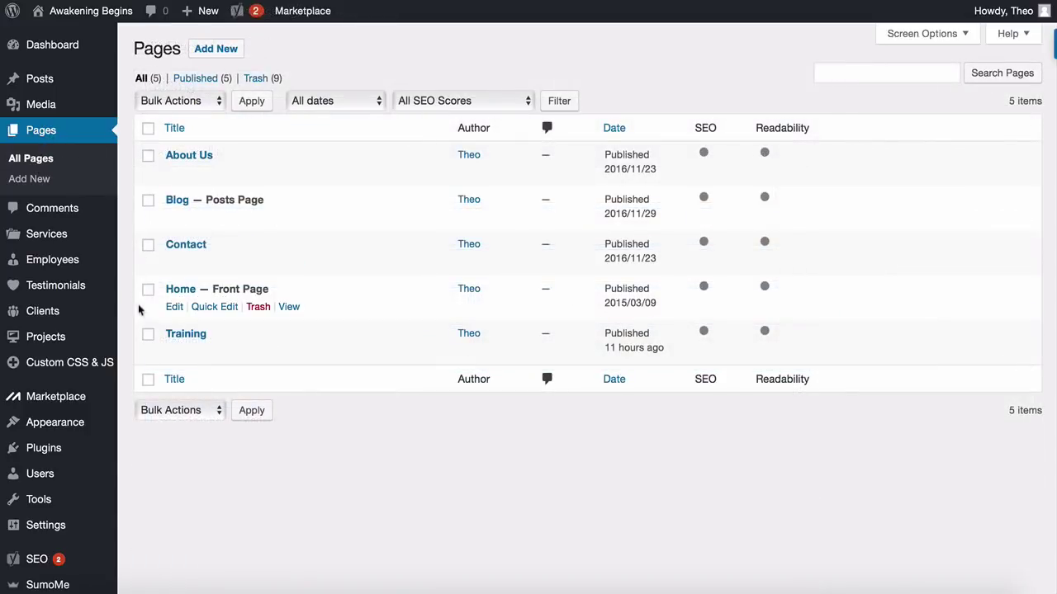
click(174, 307)
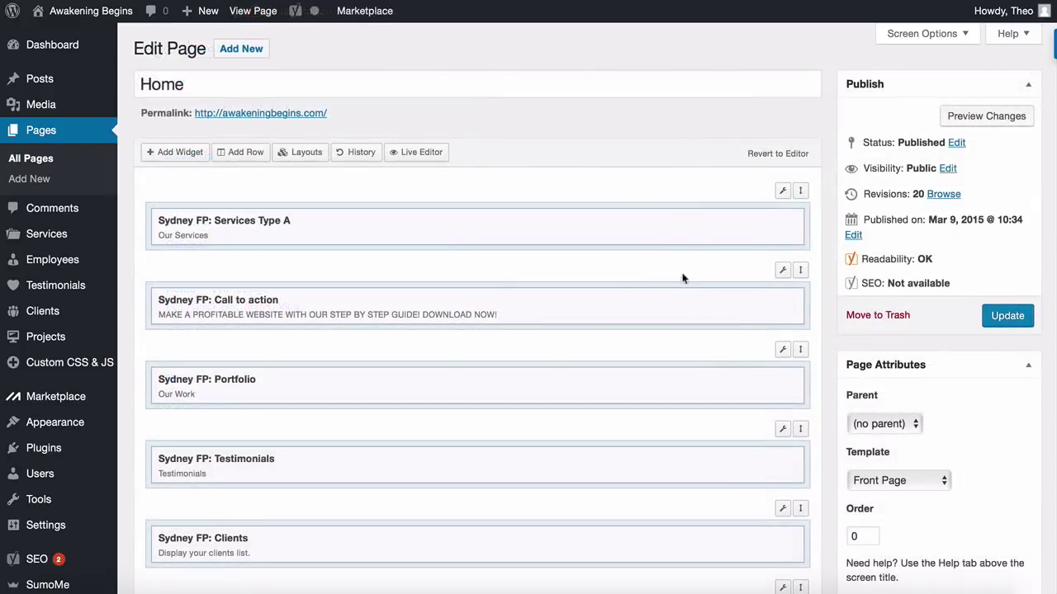
click(714, 302)
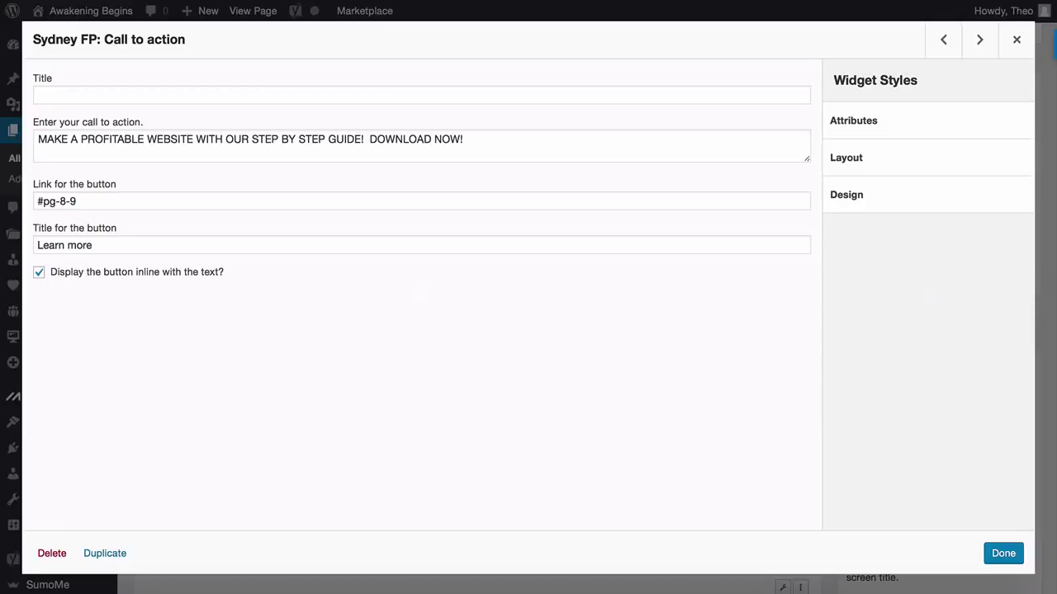
triple_click(34, 203)
key(ctrl+v)
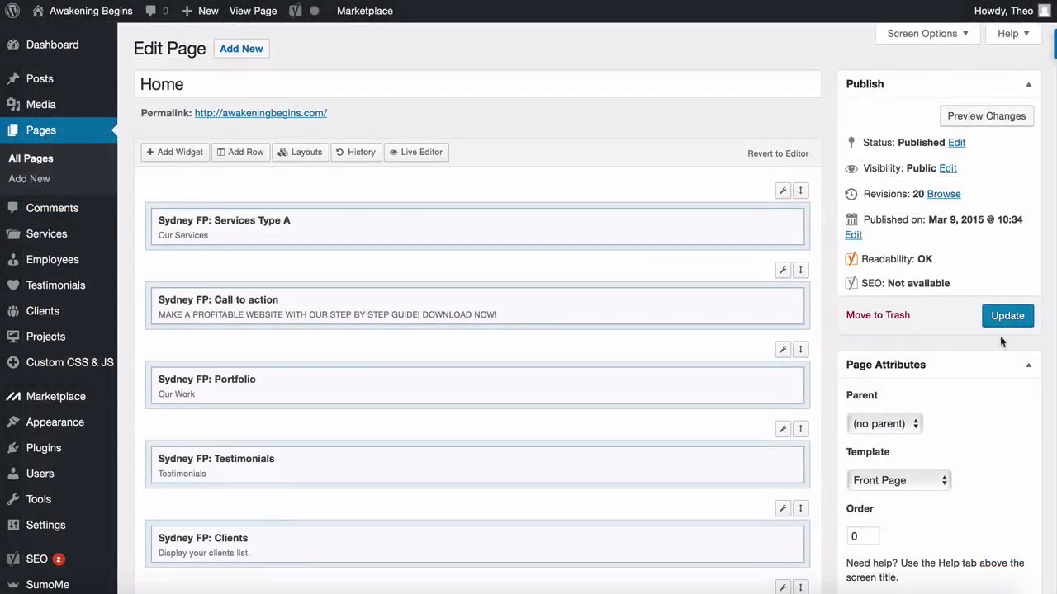
click(1007, 316)
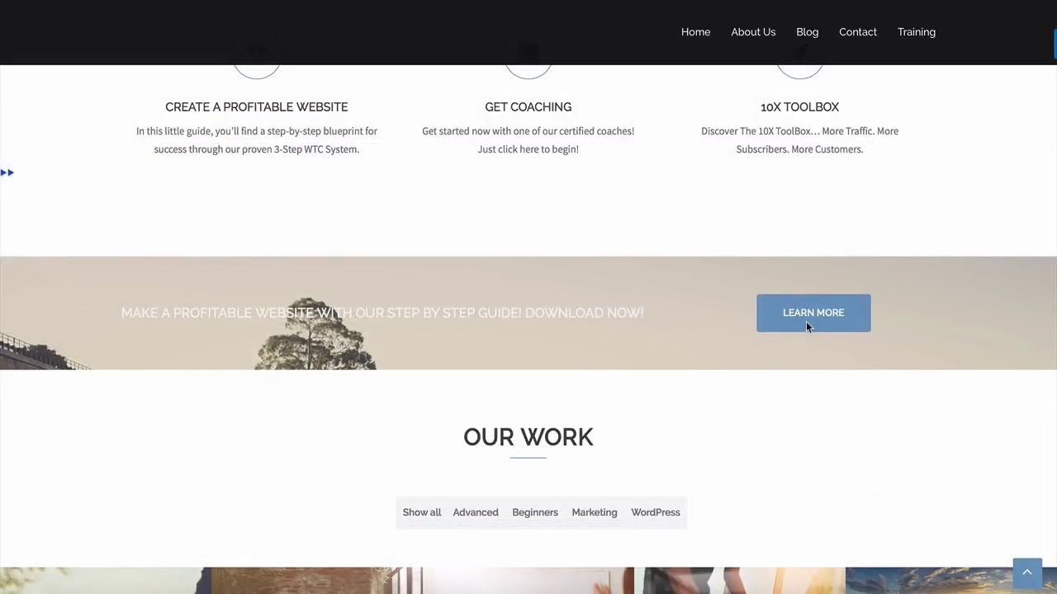
- Test that the live Home page's LEARN MORE button opens the Training page
click(806, 321)
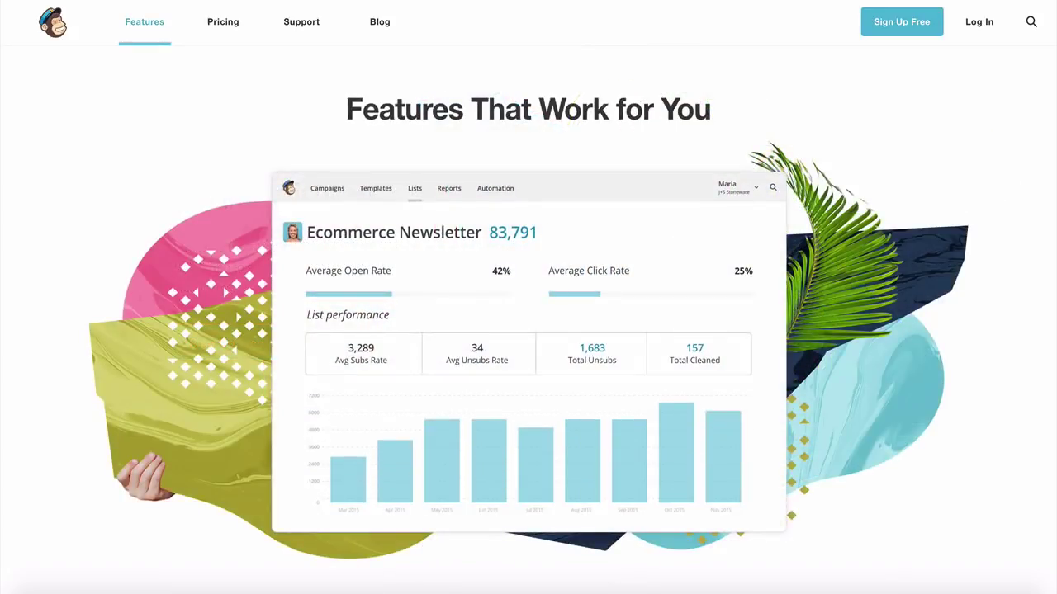
scroll(528, 318, down, 10)
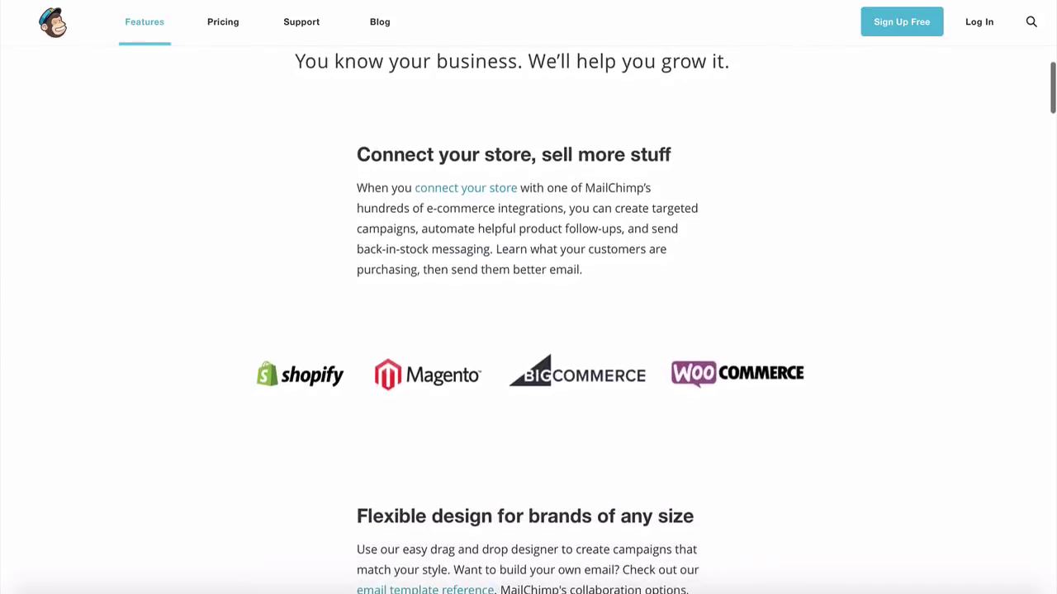
scroll(528, 317, down, 7)
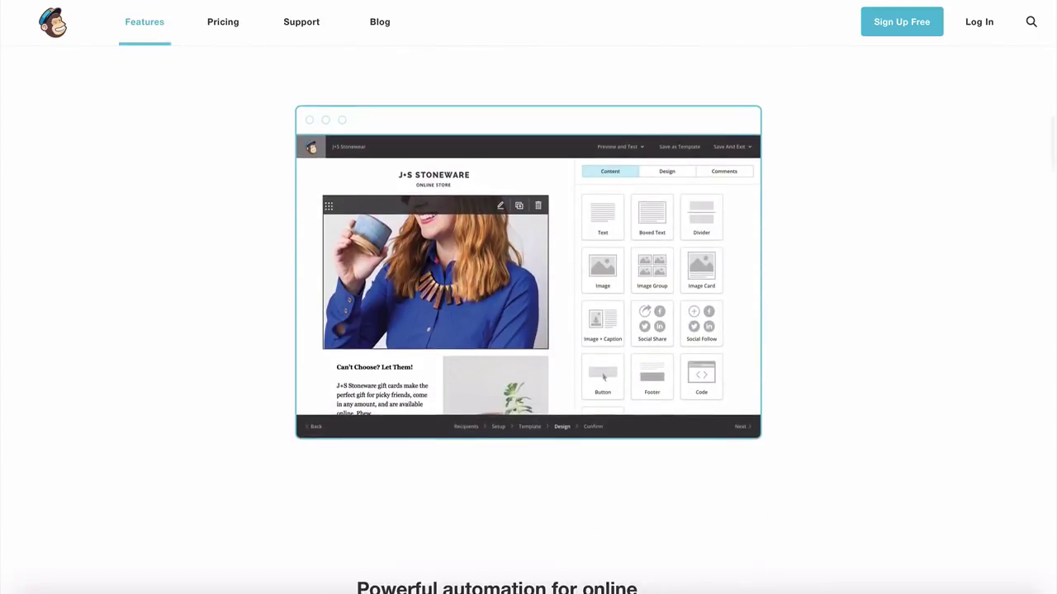
scroll(528, 318, down, 8)
scroll(529, 318, down, 8)
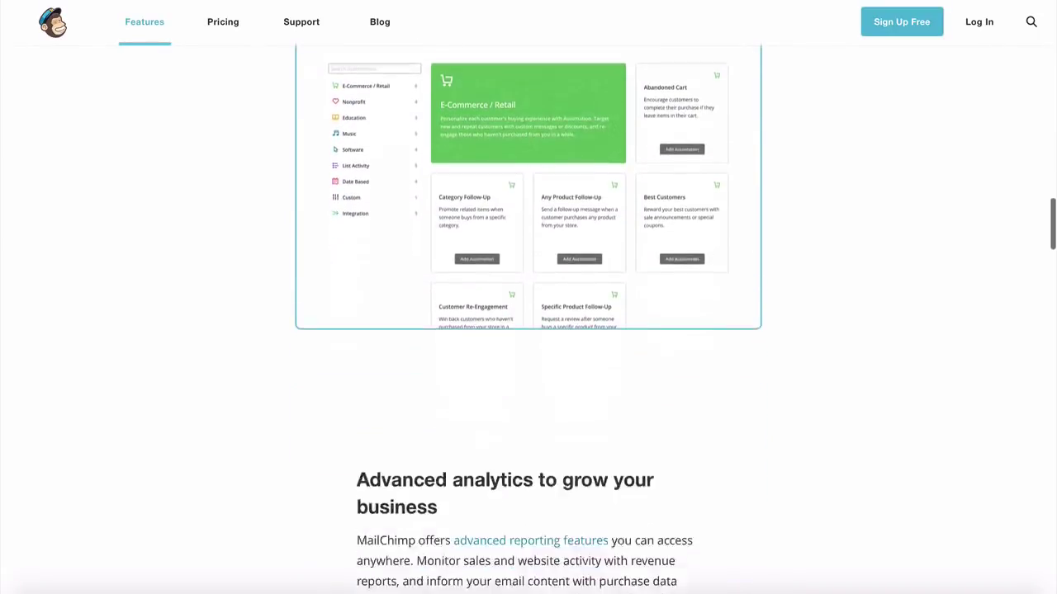
scroll(529, 318, down, 1)
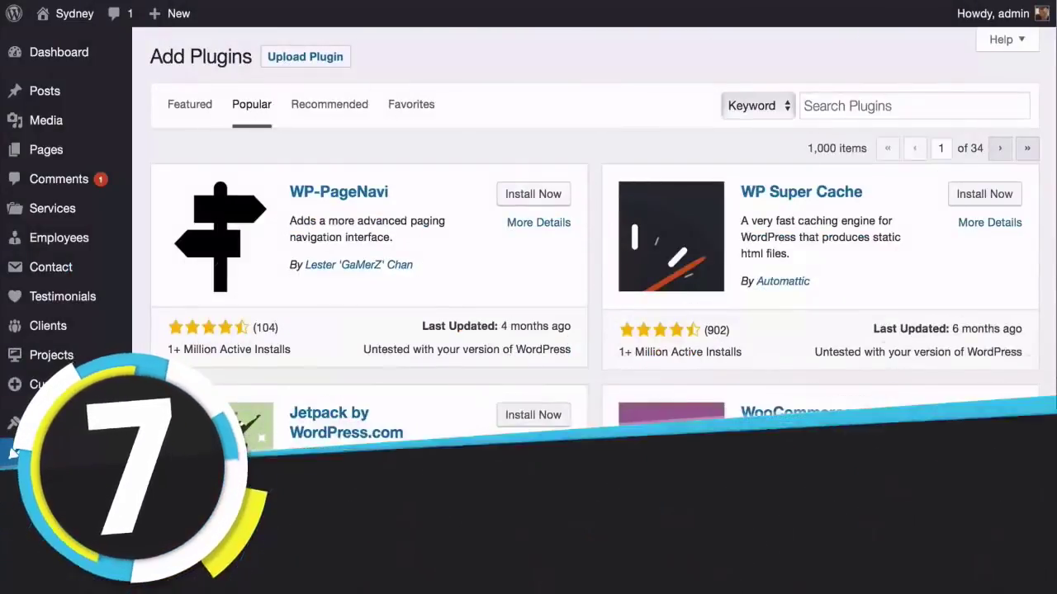
scroll(594, 248, down, 2)
scroll(594, 289, down, 6)
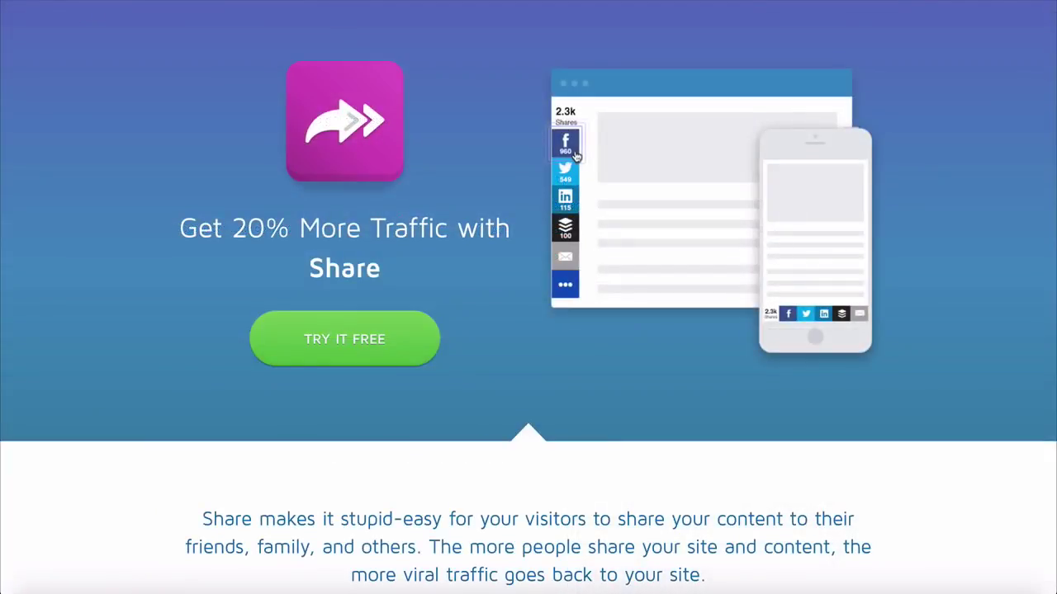
scroll(529, 297, down, 5)
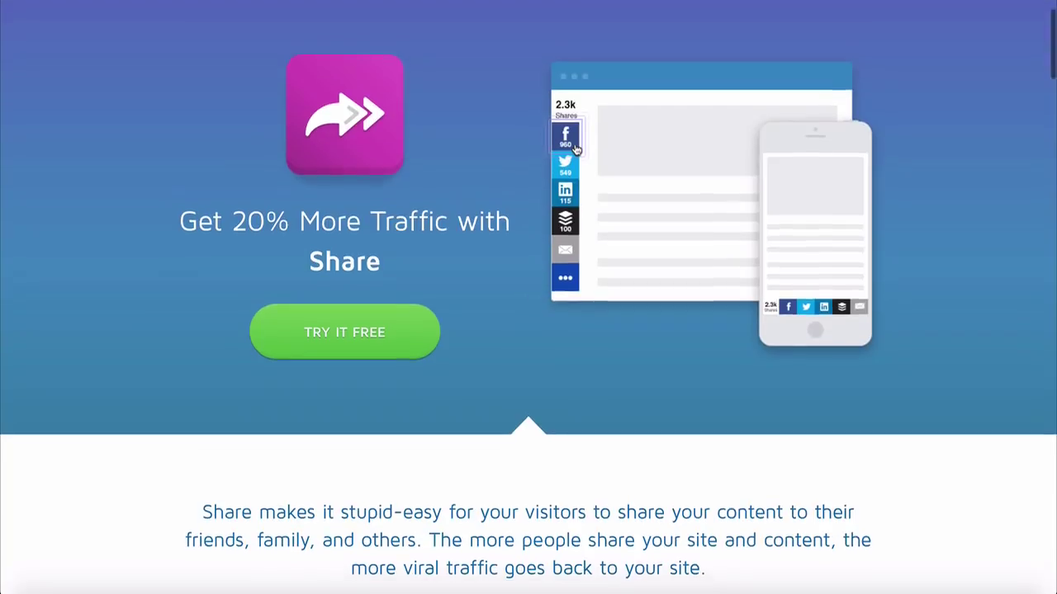
scroll(529, 297, down, 3)
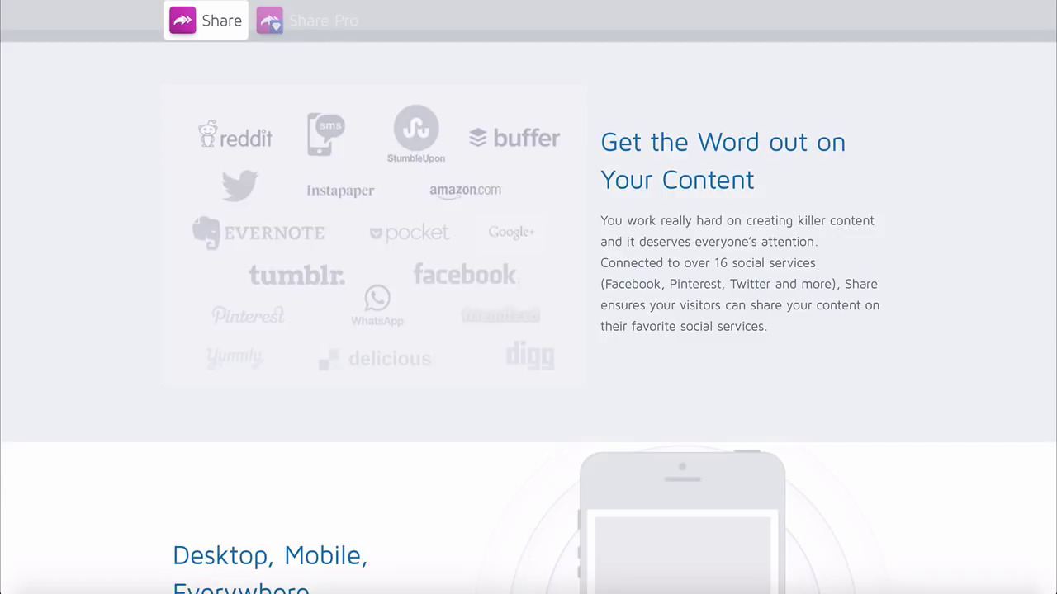
scroll(529, 297, down, 4)
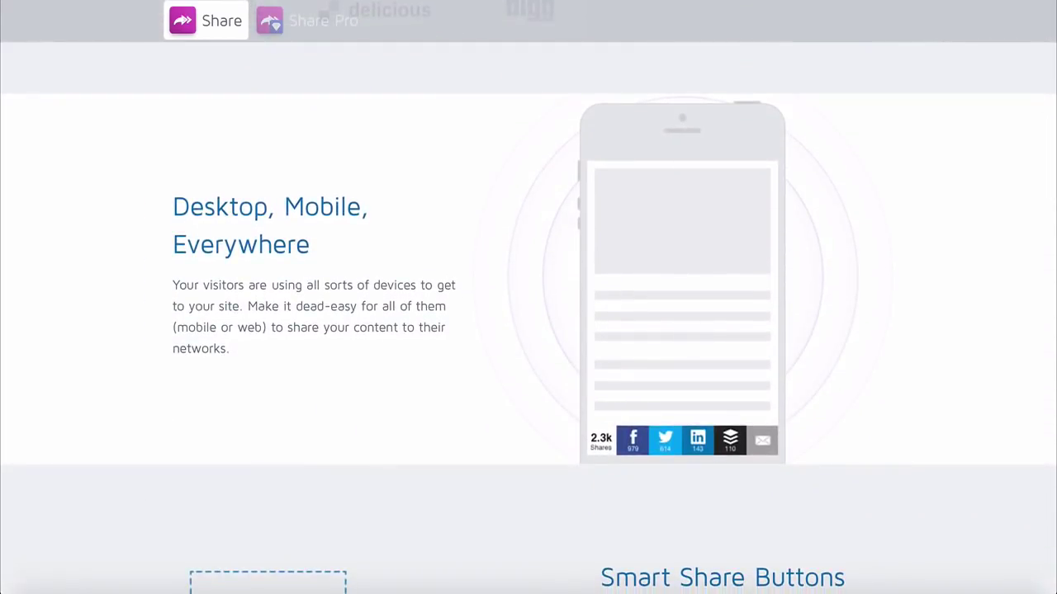
scroll(528, 297, down, 5)
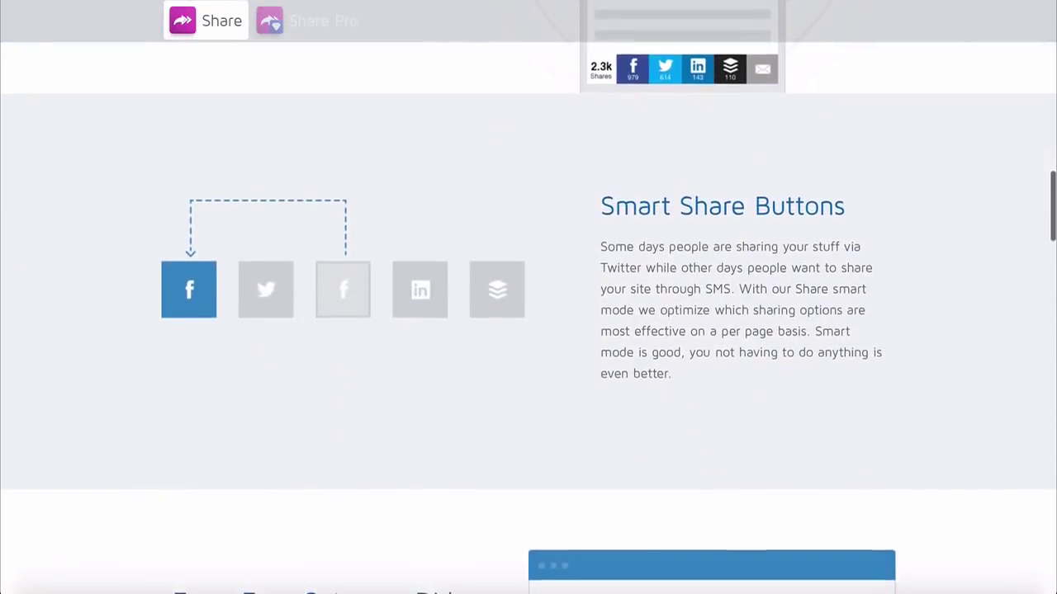
scroll(528, 297, down, 4)
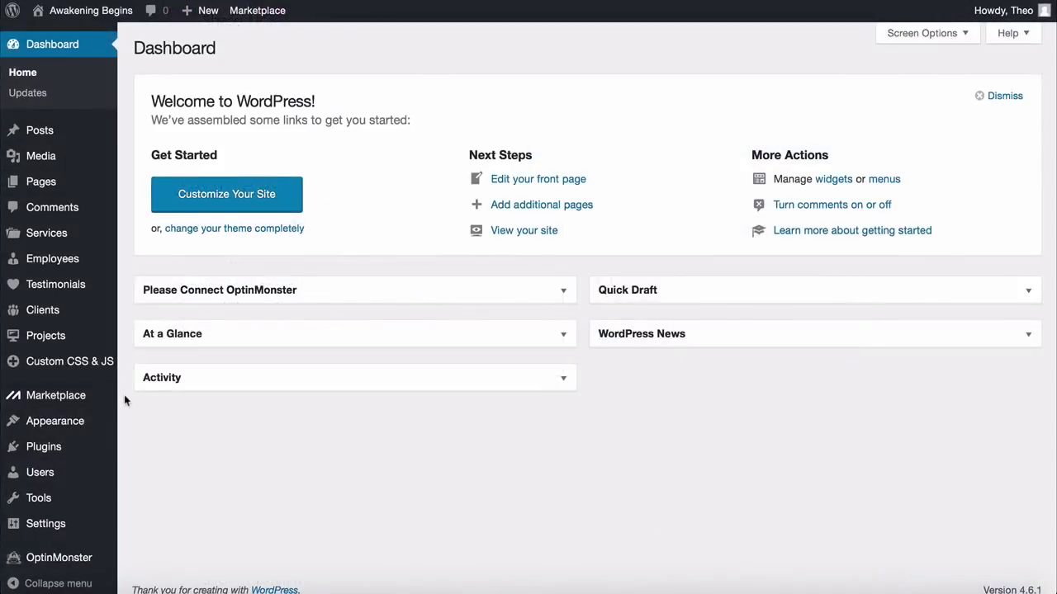
- Find the 'sumome' plugin under Add New, install it and activate it
mouse_move(94, 454)
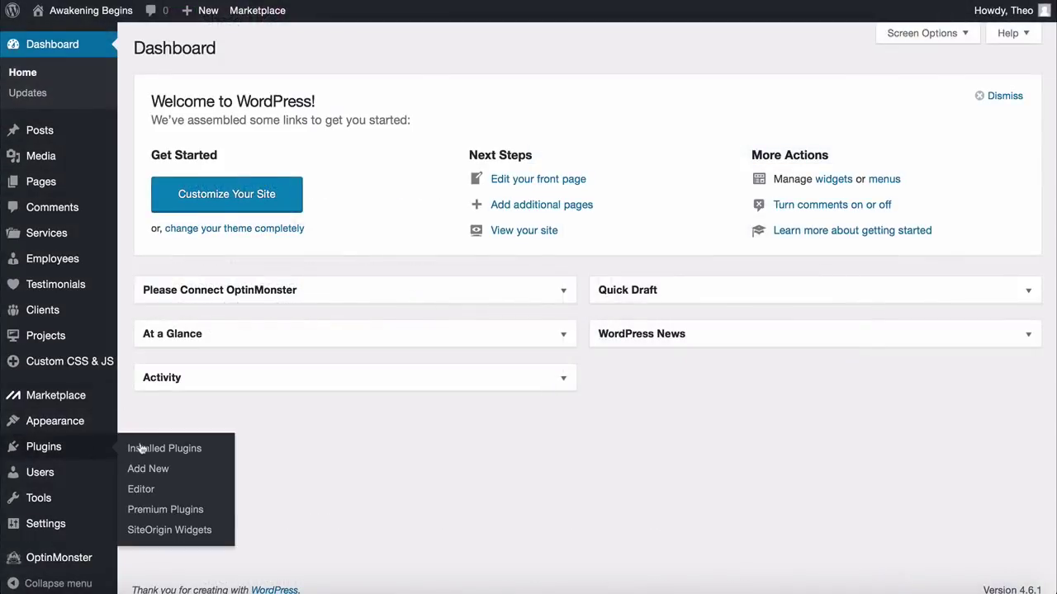
click(152, 469)
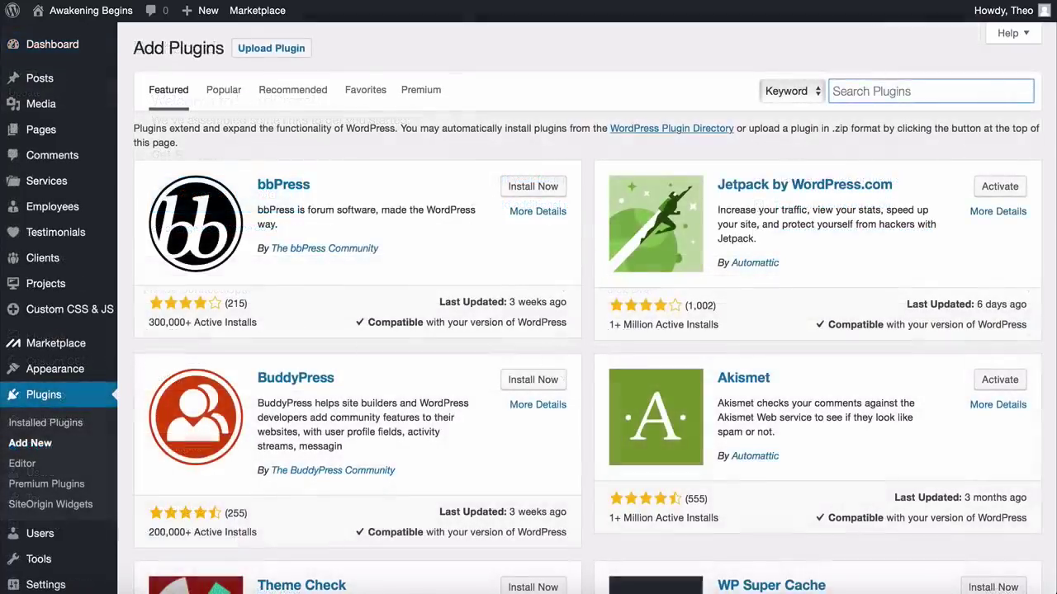
text(sumome)
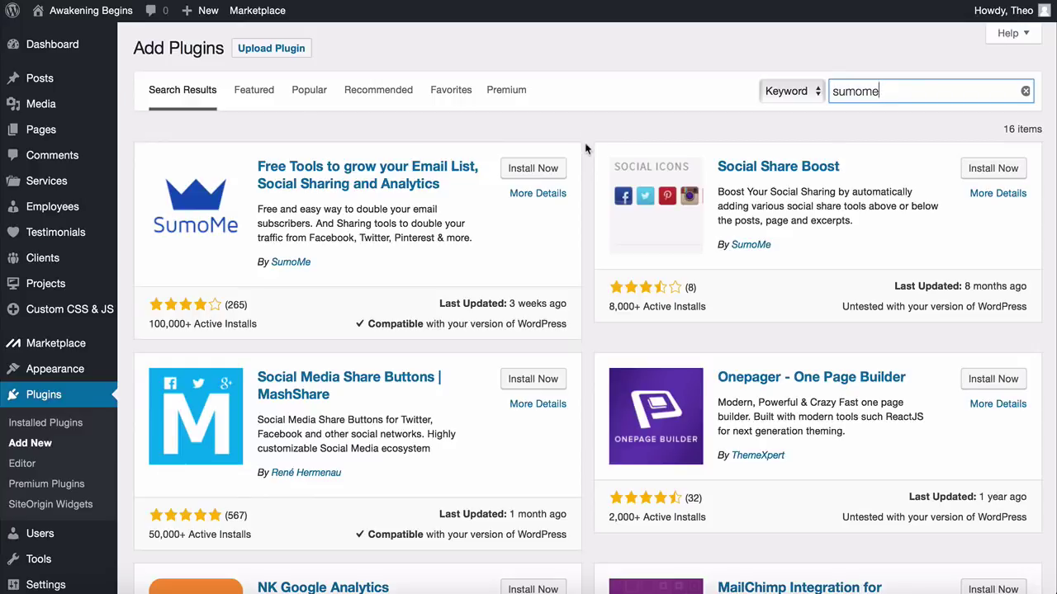
click(534, 168)
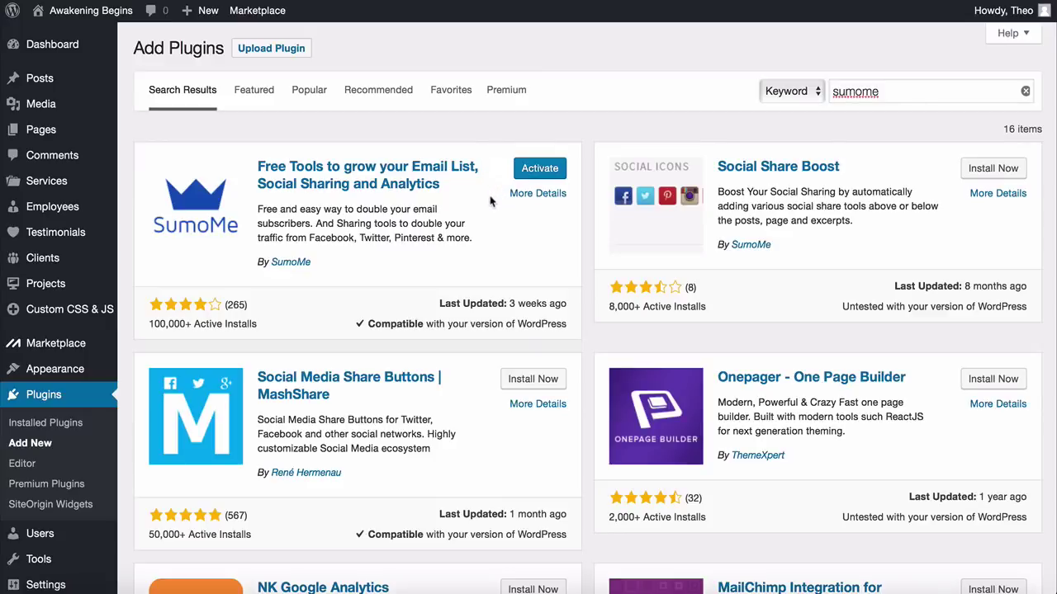
click(539, 170)
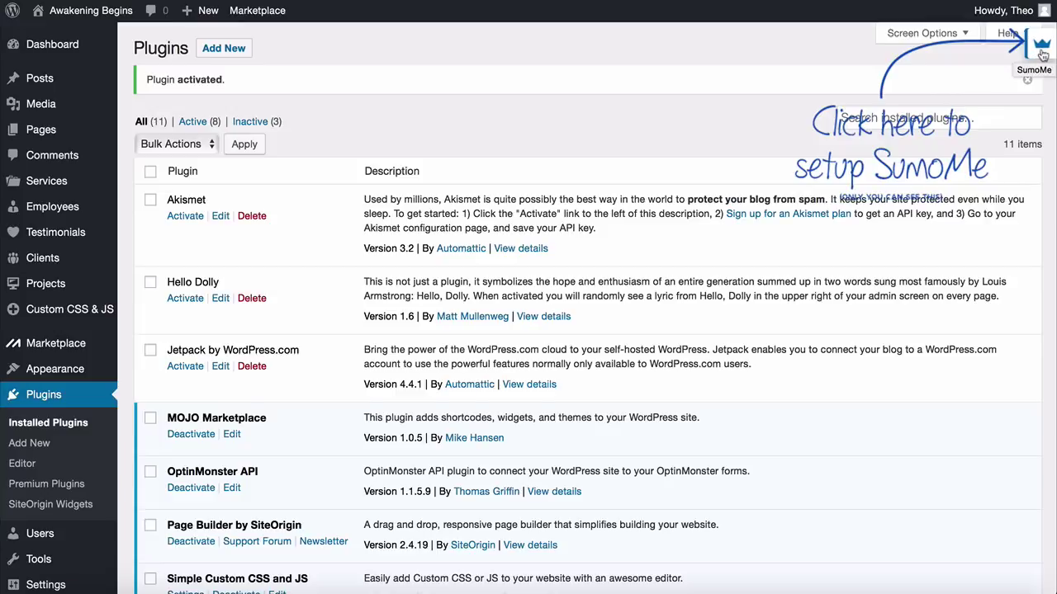
- Switch the Share app ON from the SumoMe panel
click(1042, 53)
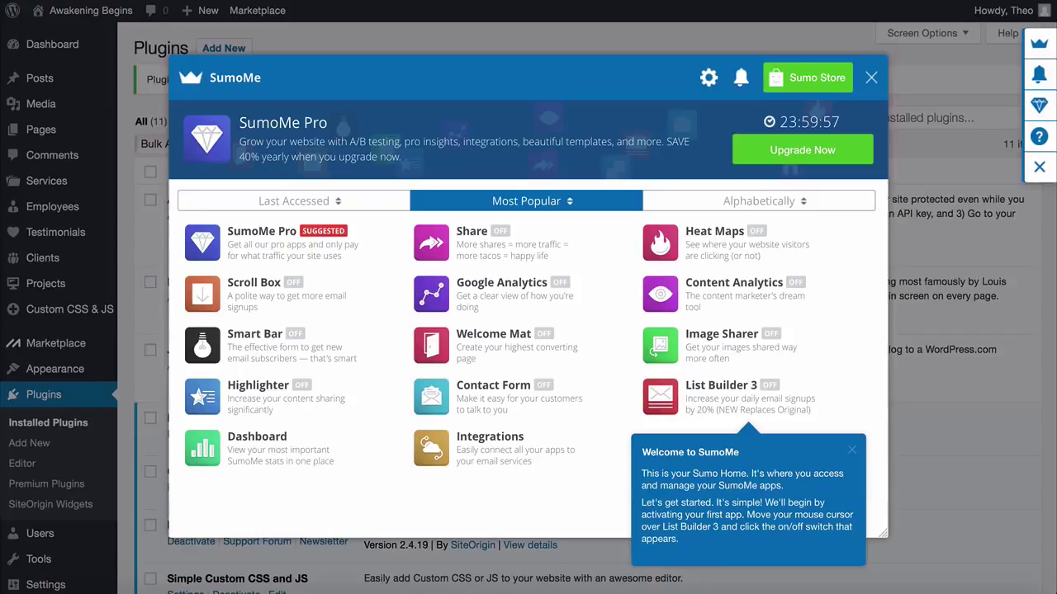
mouse_move(609, 245)
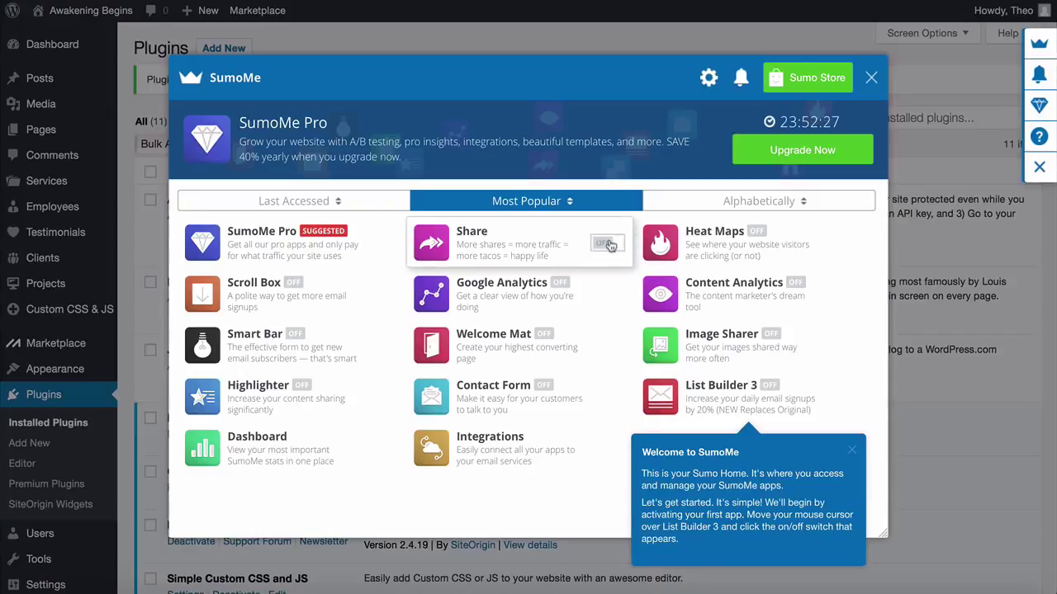
click(605, 245)
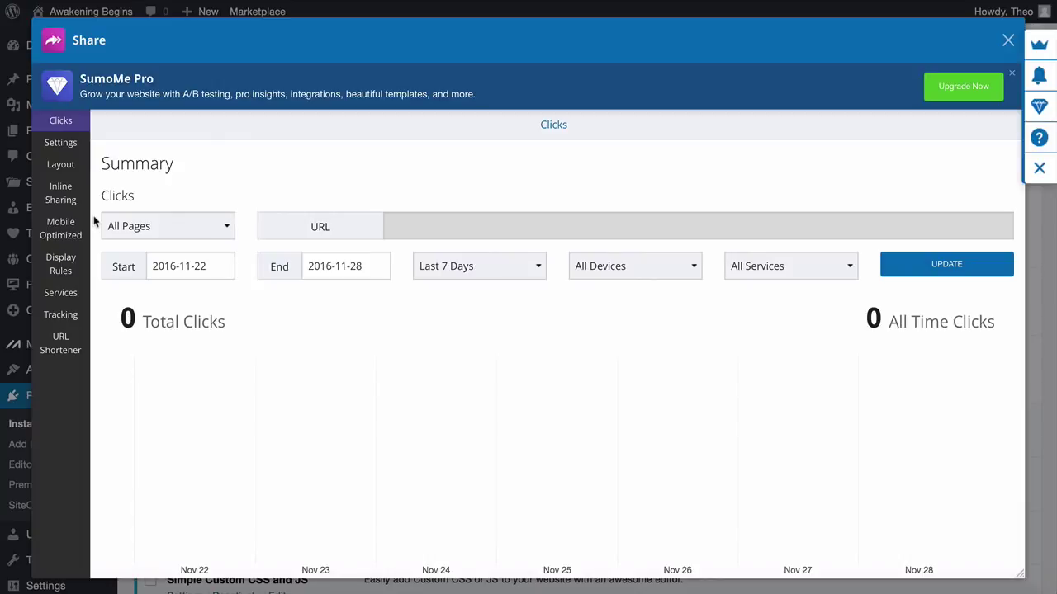
- Place the share bar on the desktop's left edge and the phone's bottom bar
click(66, 169)
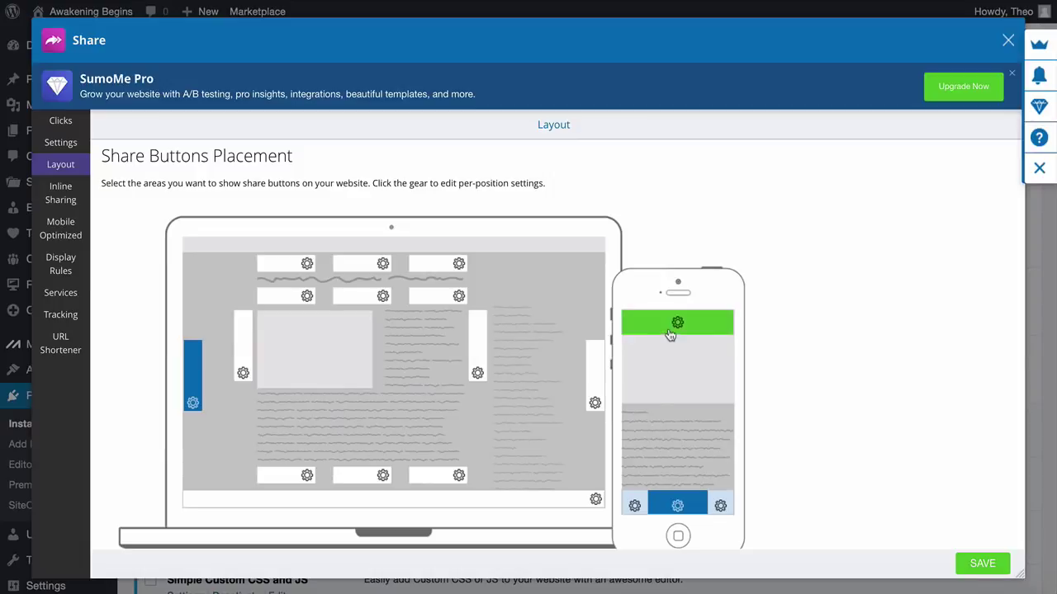
click(698, 504)
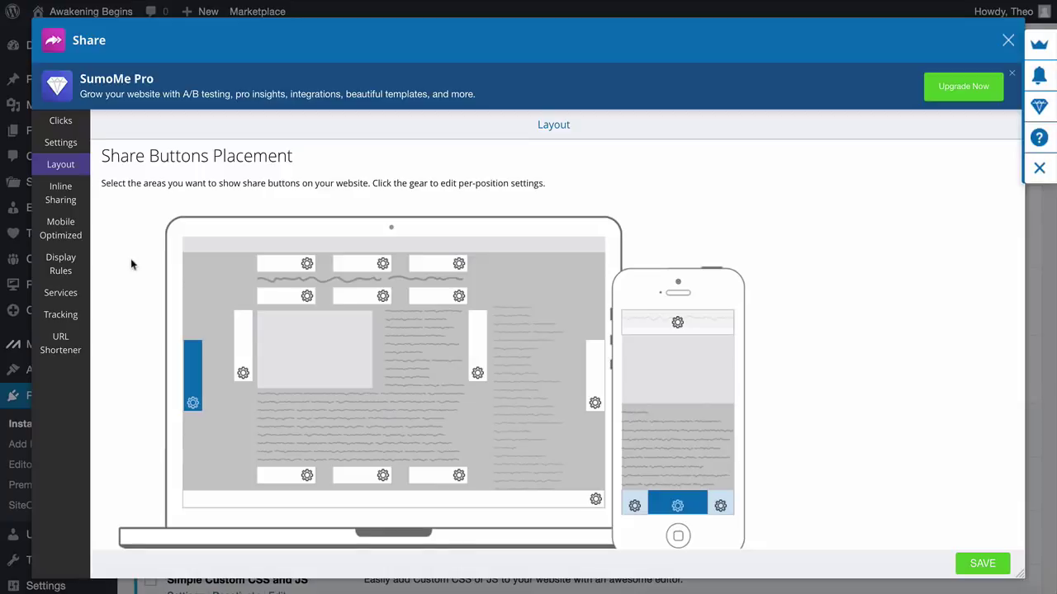
click(71, 149)
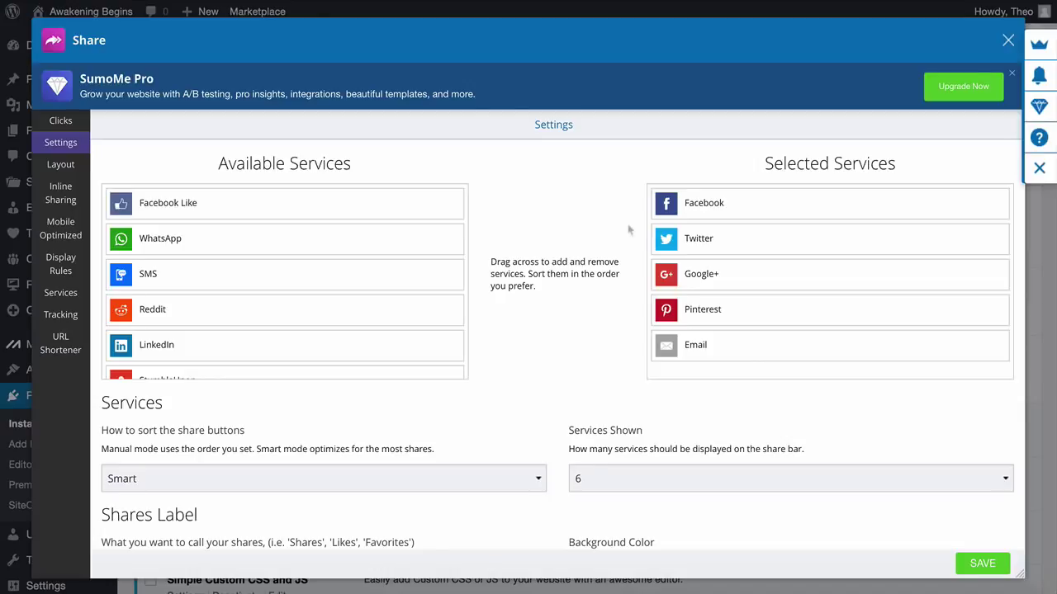
- Reorder Facebook and Facebook Like among the services and keep 6 services shown
drag(774, 214, 728, 198)
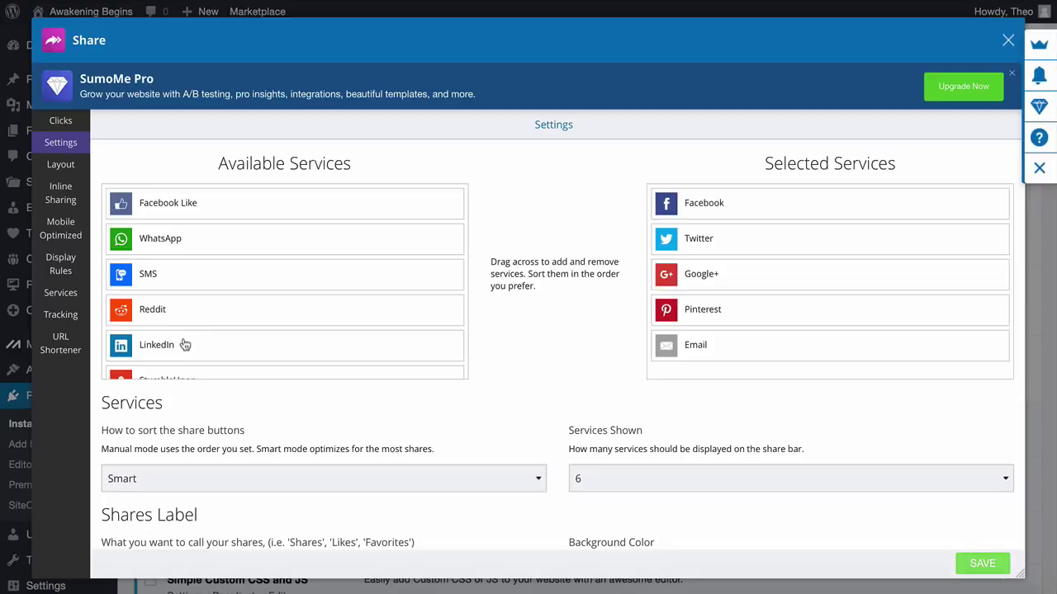
drag(189, 206, 237, 241)
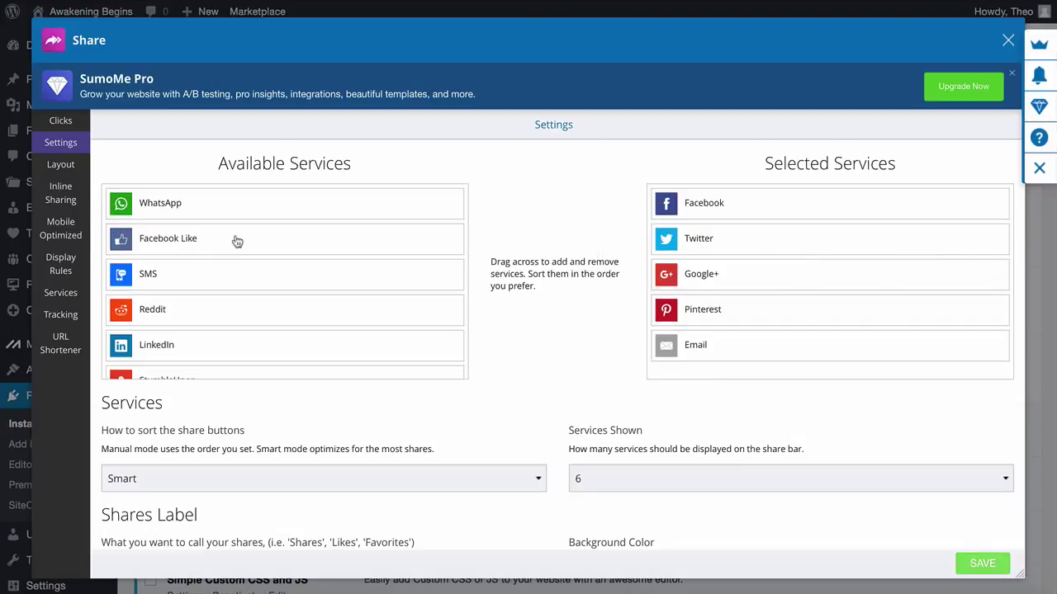
scroll(566, 226, down, 5)
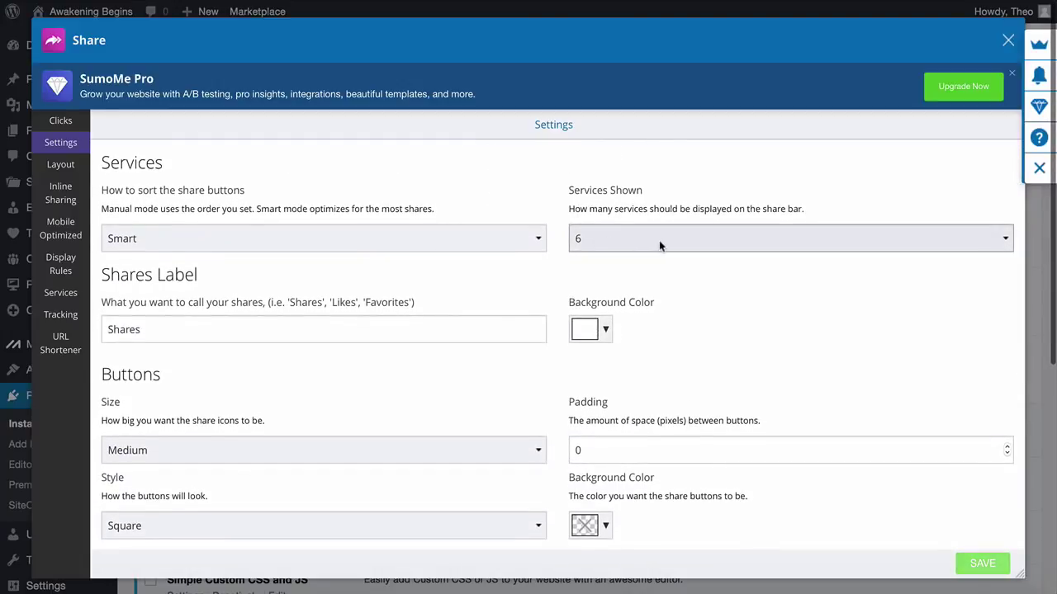
click(659, 240)
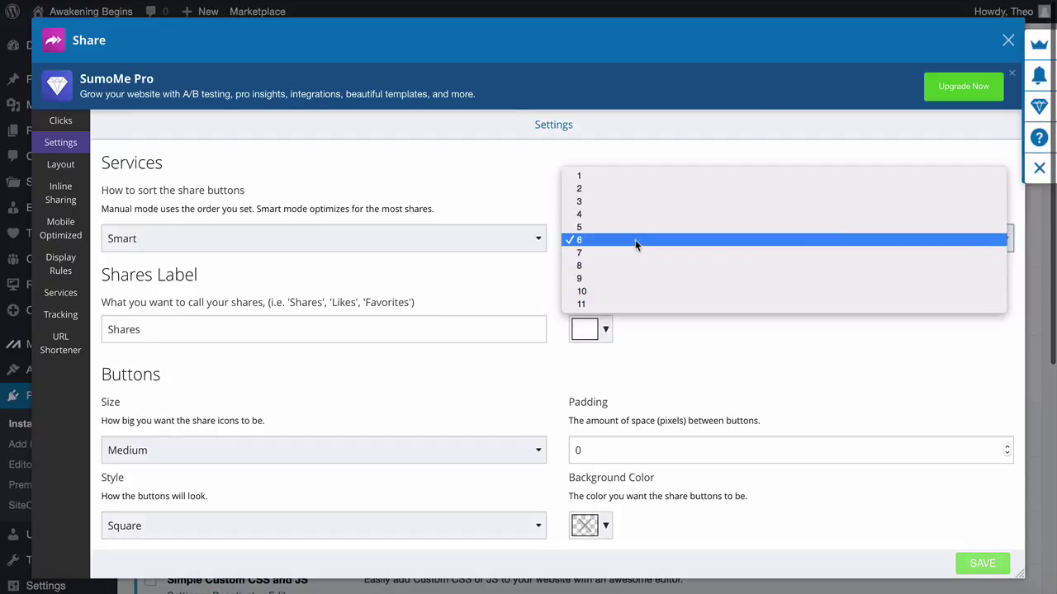
click(635, 240)
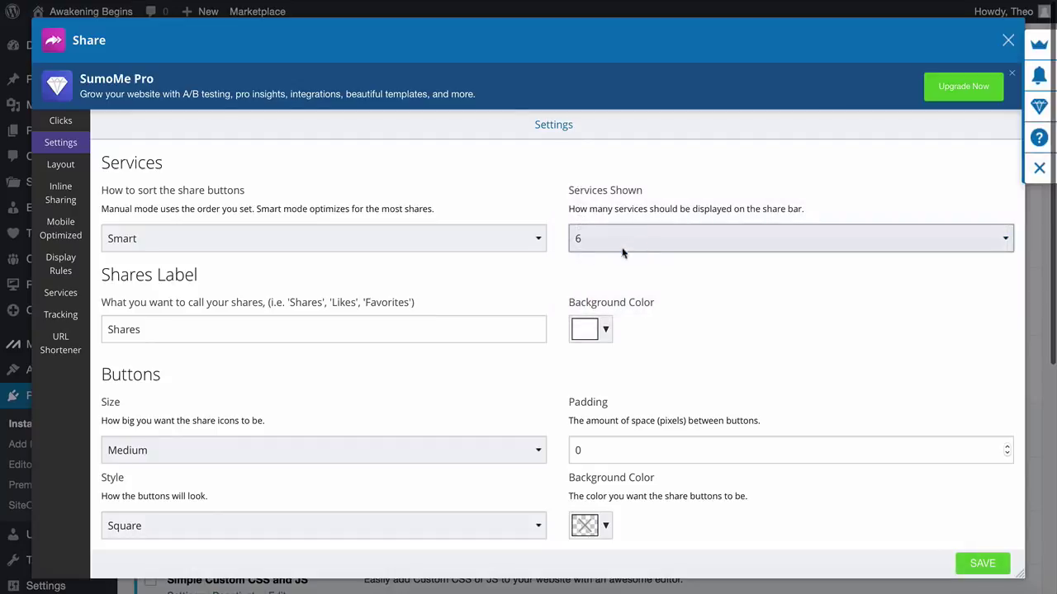
- Keep Medium size and Square style buttons, then save the Share settings
click(598, 330)
click(558, 303)
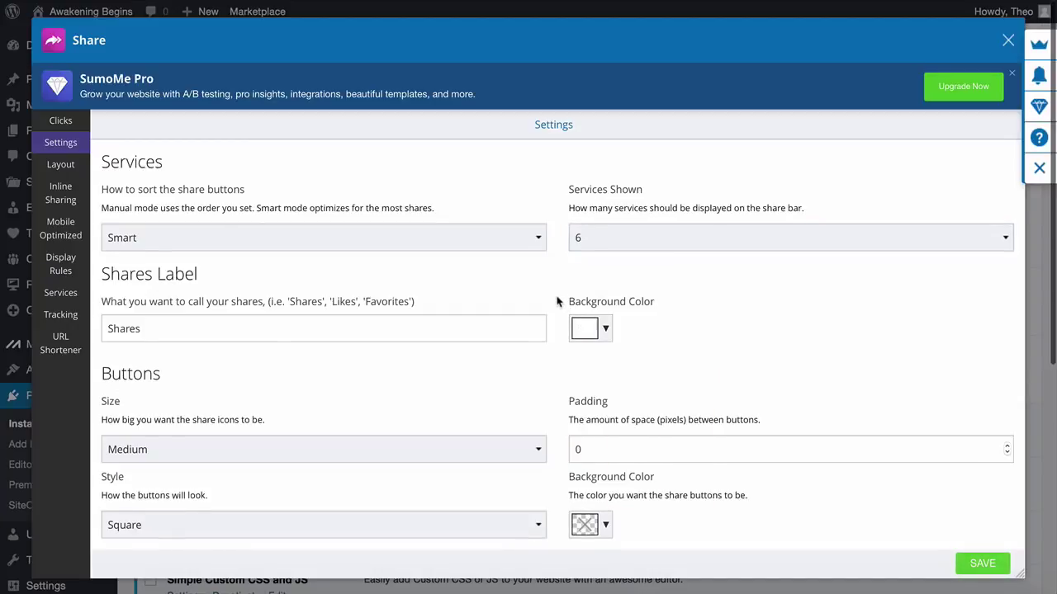
scroll(559, 301, down, 3)
click(534, 355)
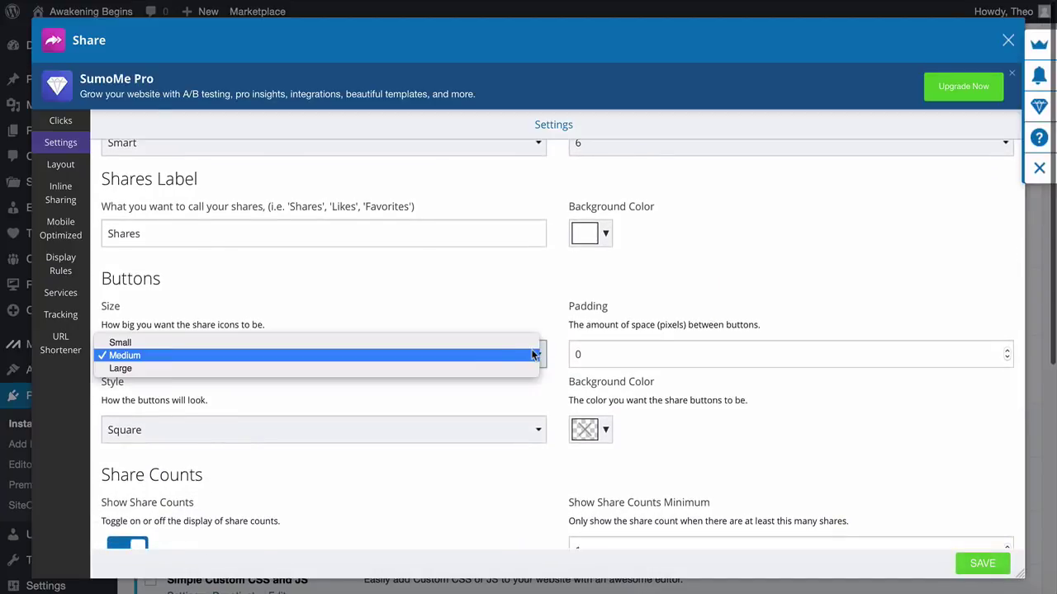
click(478, 355)
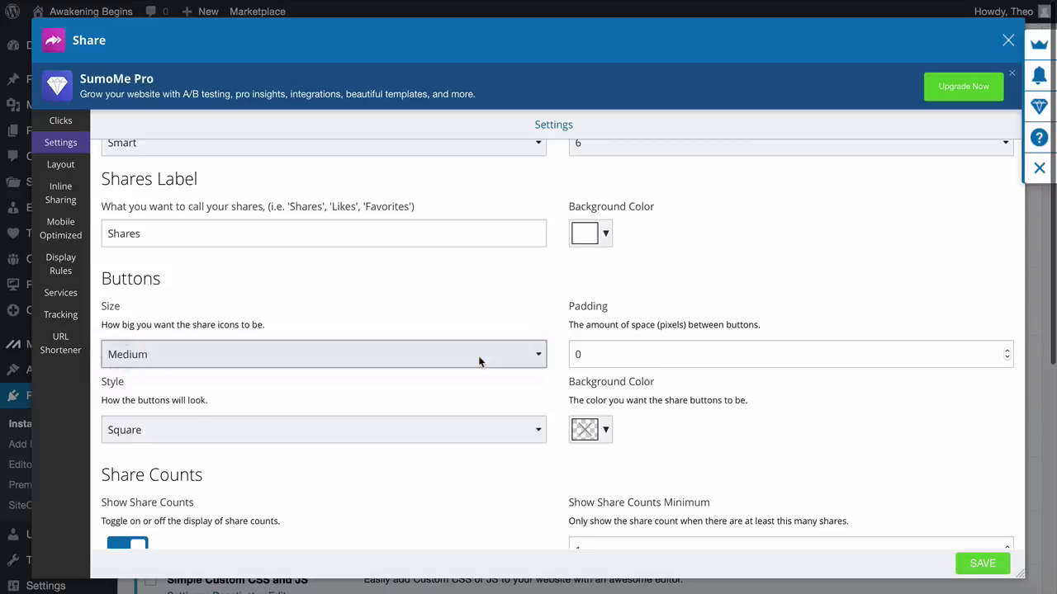
click(520, 429)
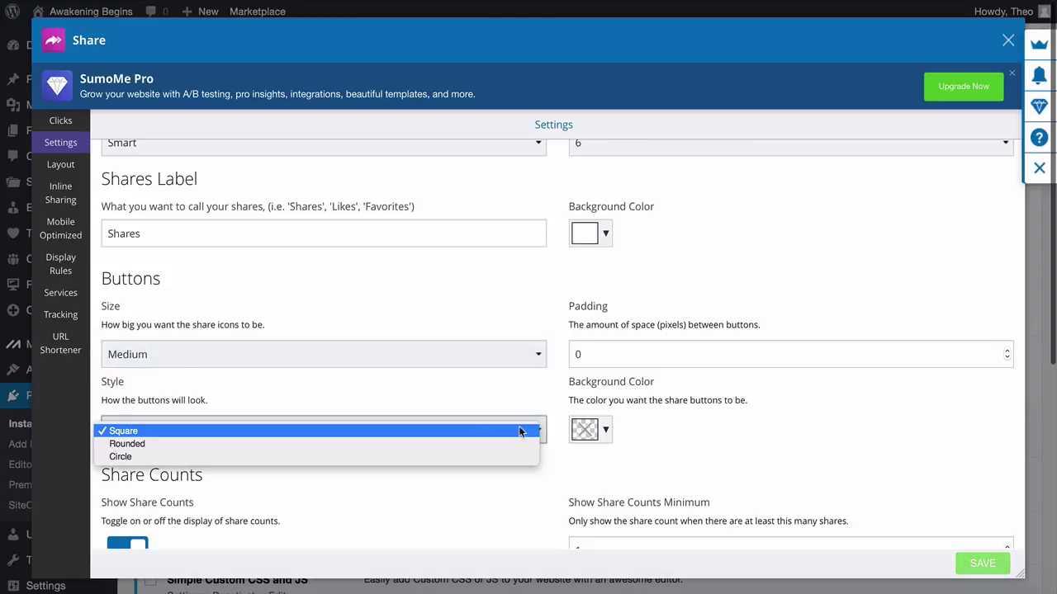
click(451, 428)
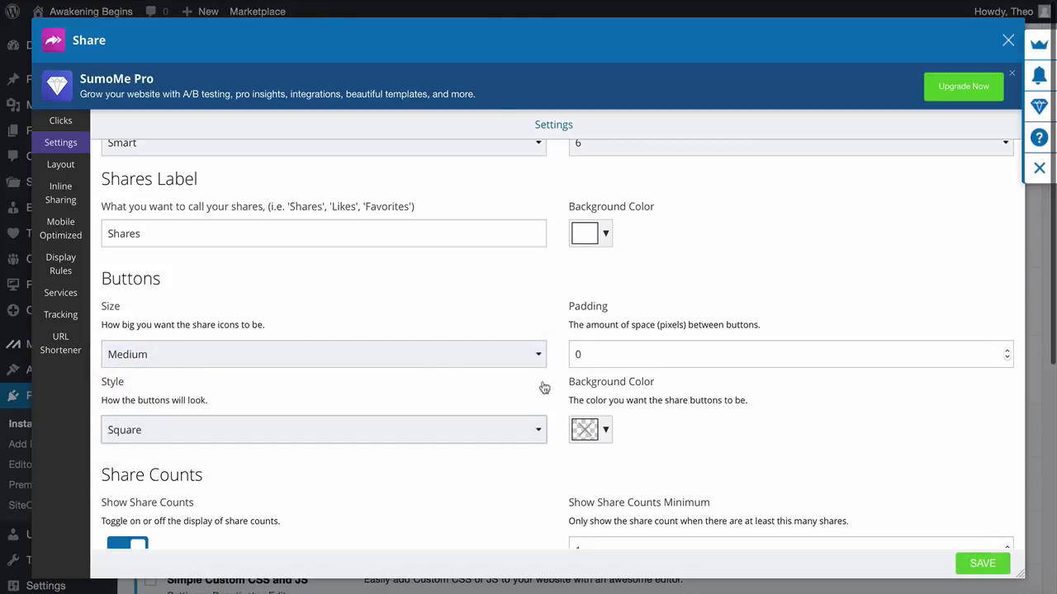
scroll(545, 387, down, 3)
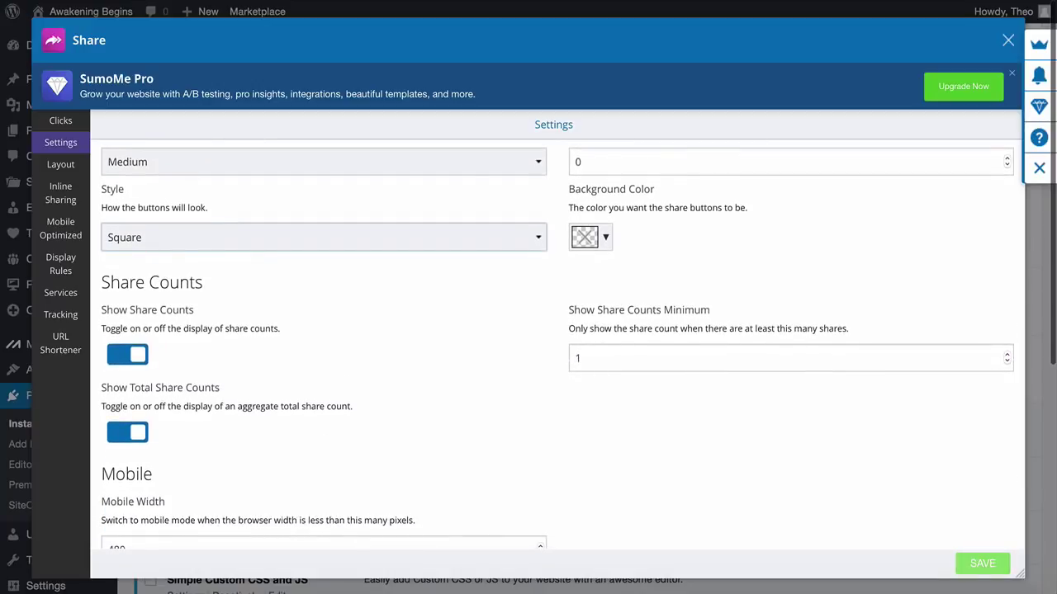
scroll(544, 385, down, 3)
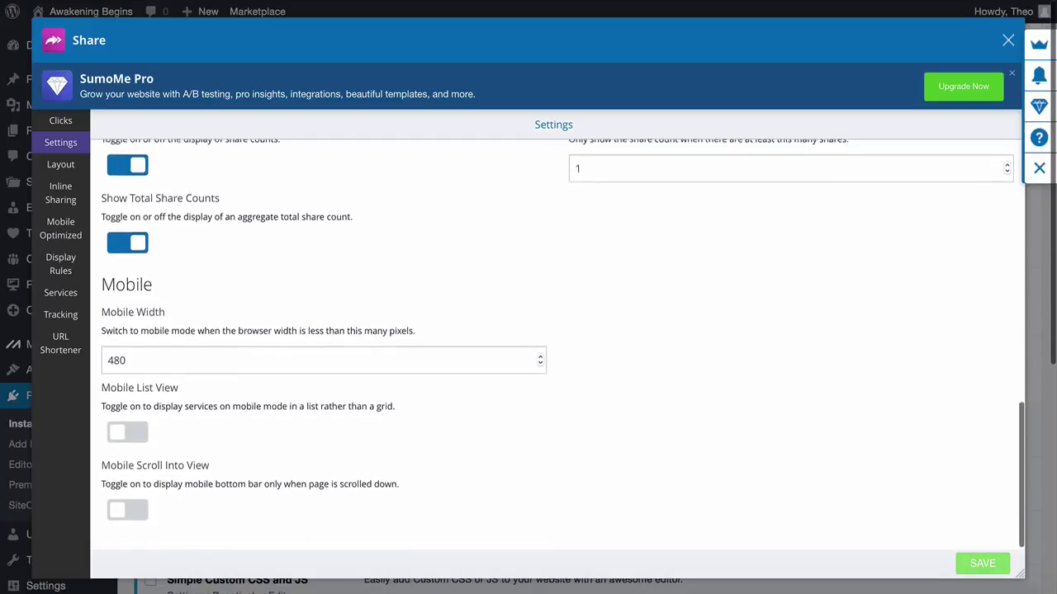
click(971, 560)
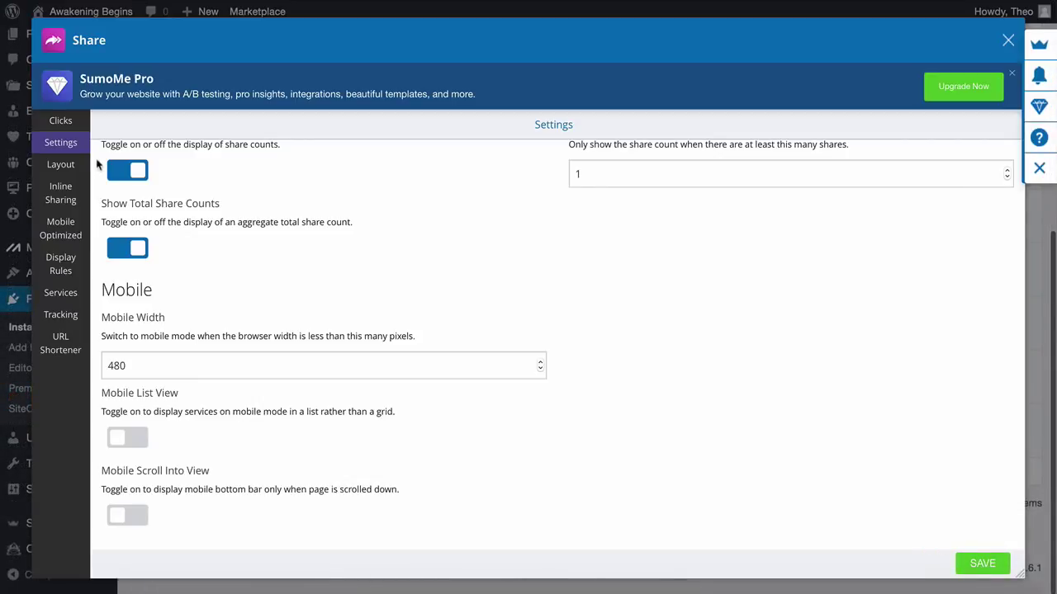
click(64, 130)
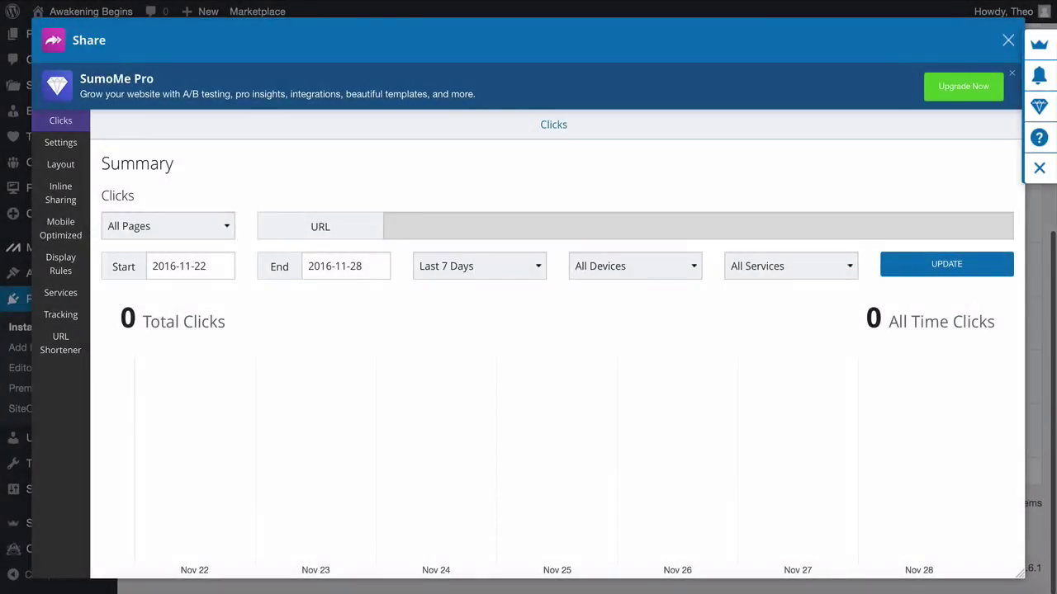
- Scroll down the SumoMe Share settings page before heading back to the Dashboard
scroll(553, 355, down, 2)
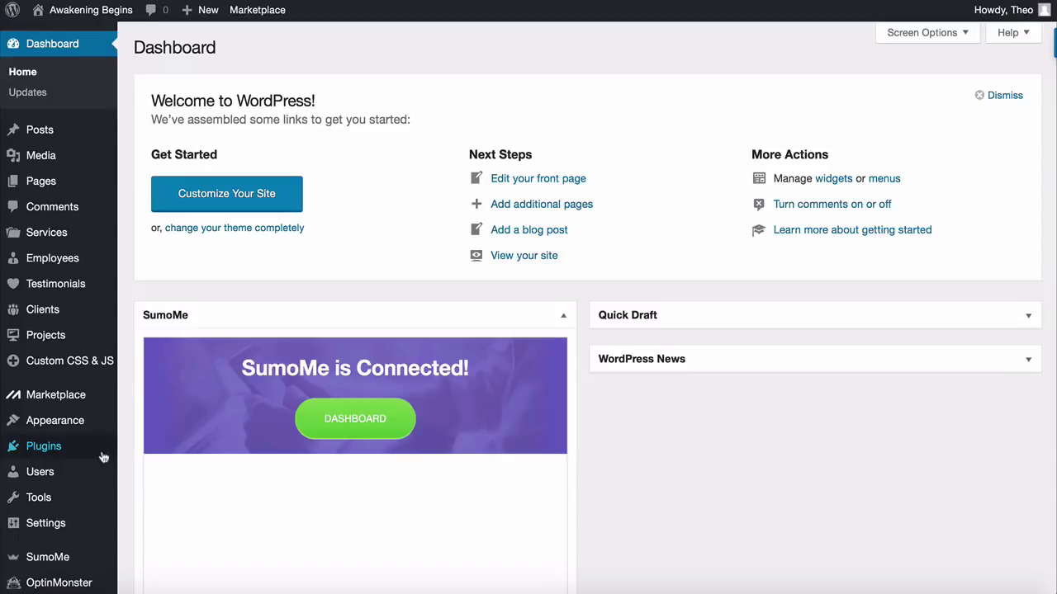
- Search plugins for 'percache', install and activate WP Super Cache, and open its settings page
mouse_move(92, 457)
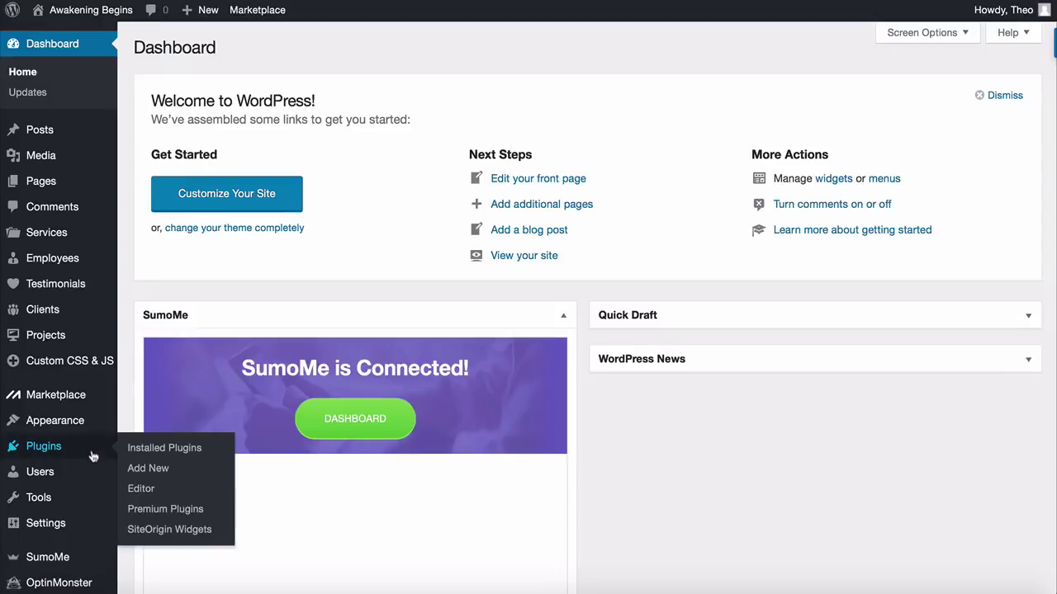
click(147, 468)
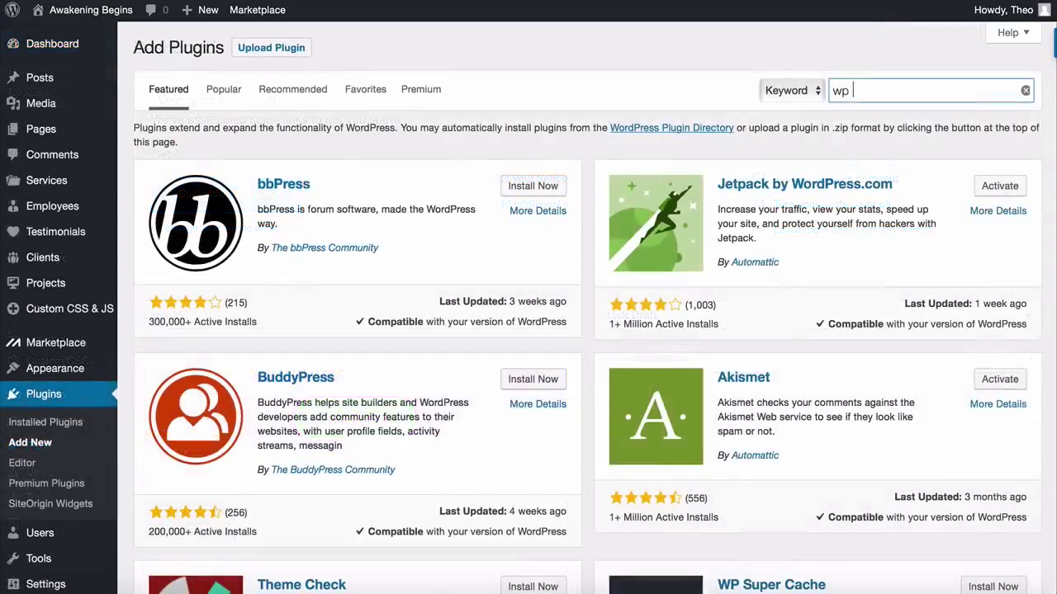
text(percache)
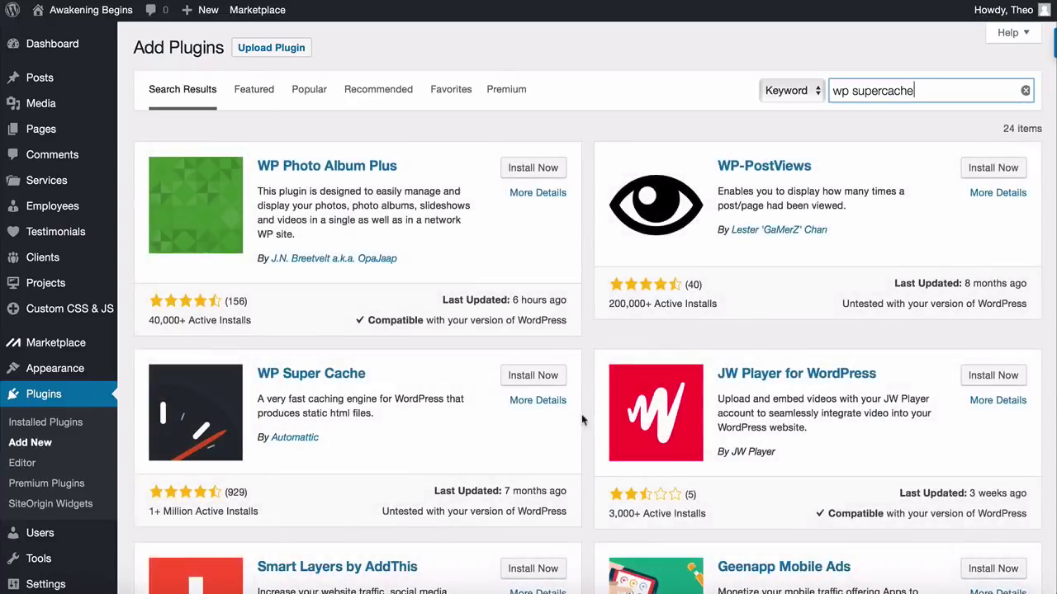
click(547, 378)
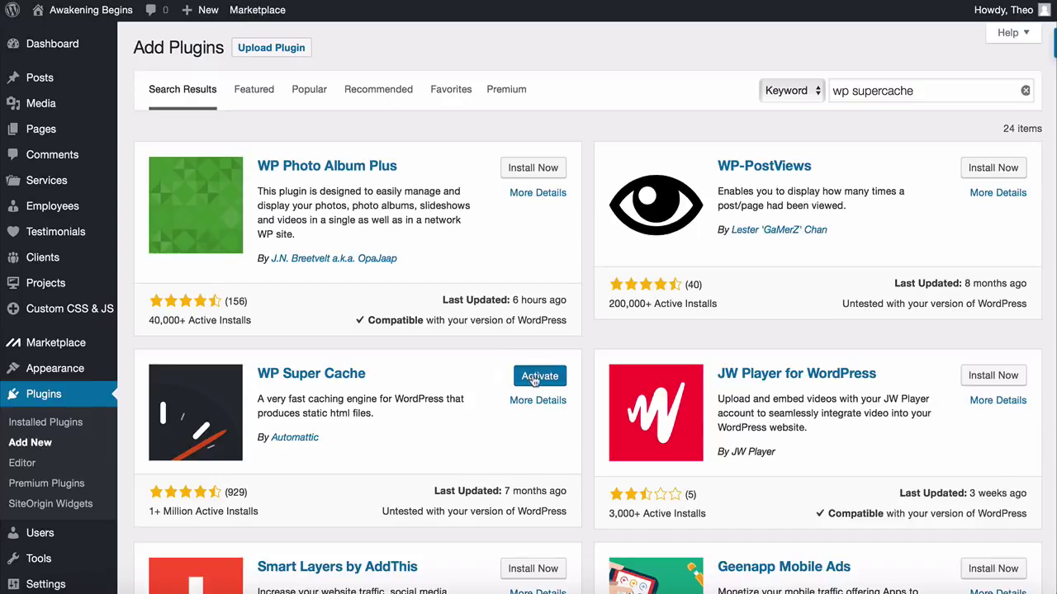
click(529, 378)
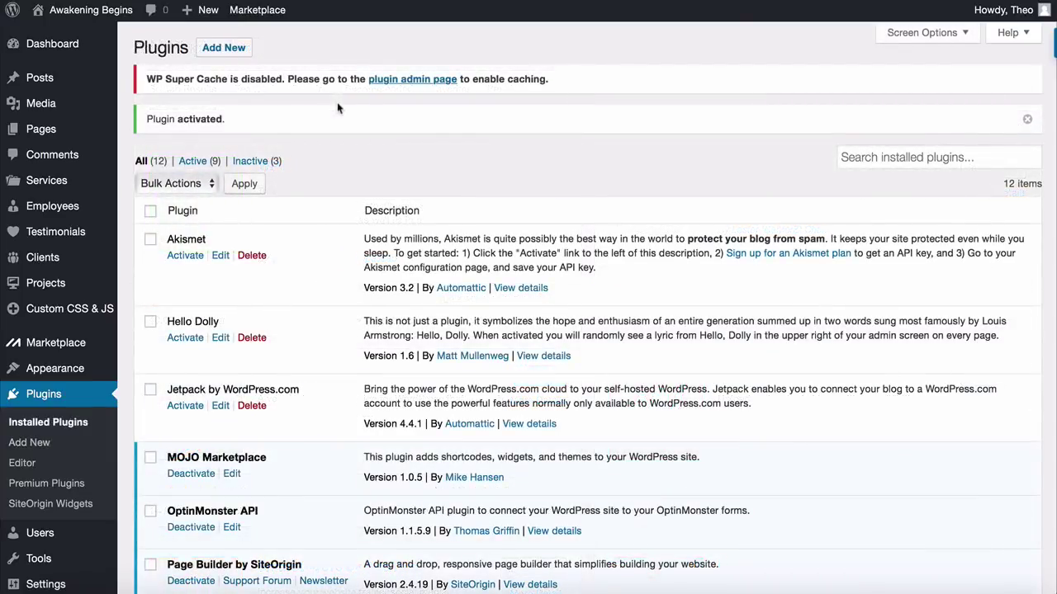
click(402, 80)
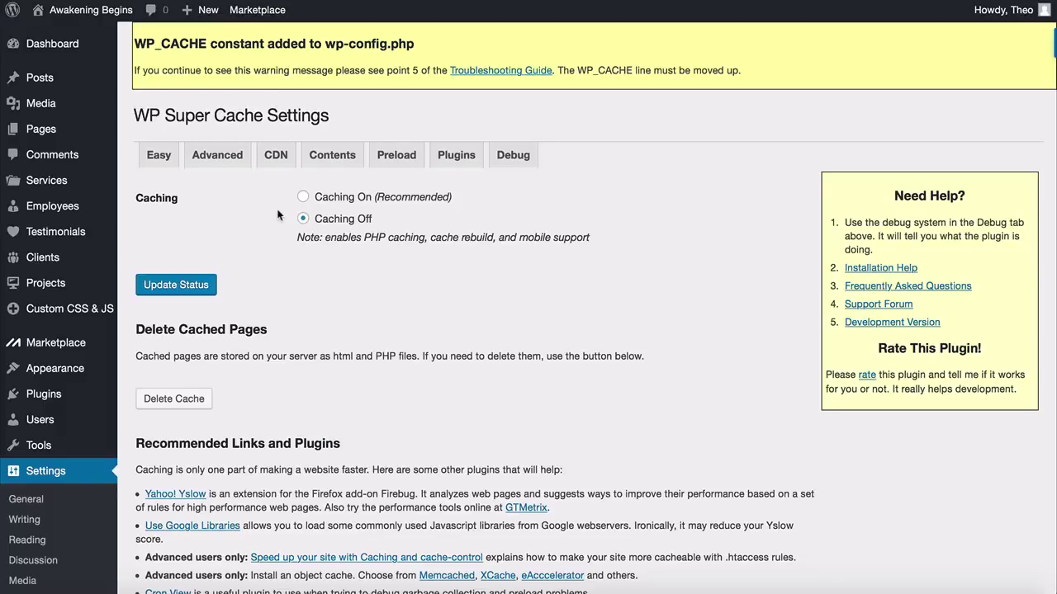
- Set WP Super Cache to Caching On, save the status, and run the cache test
click(304, 197)
click(200, 291)
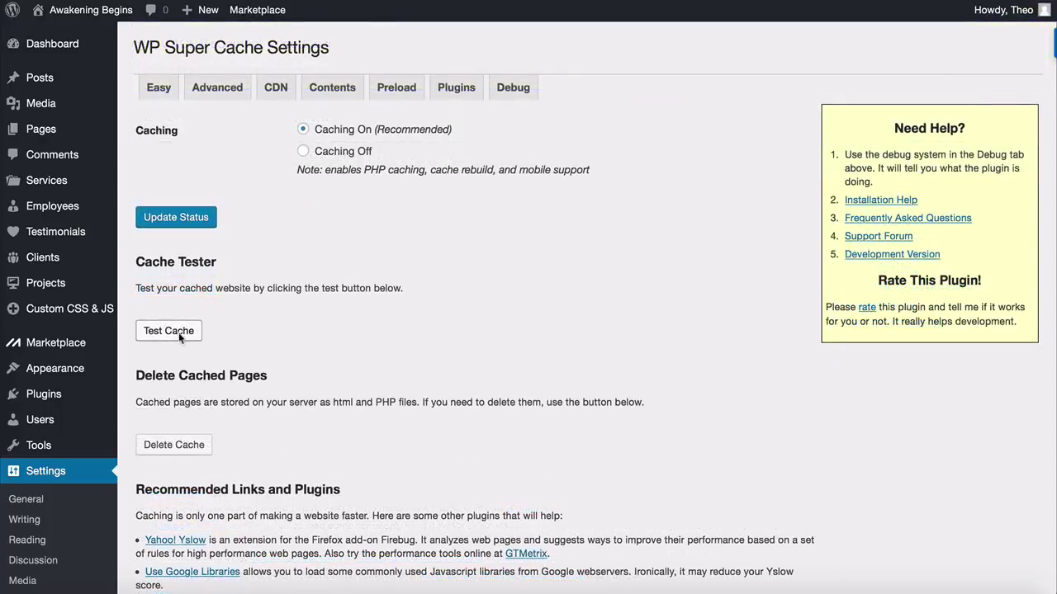
click(180, 333)
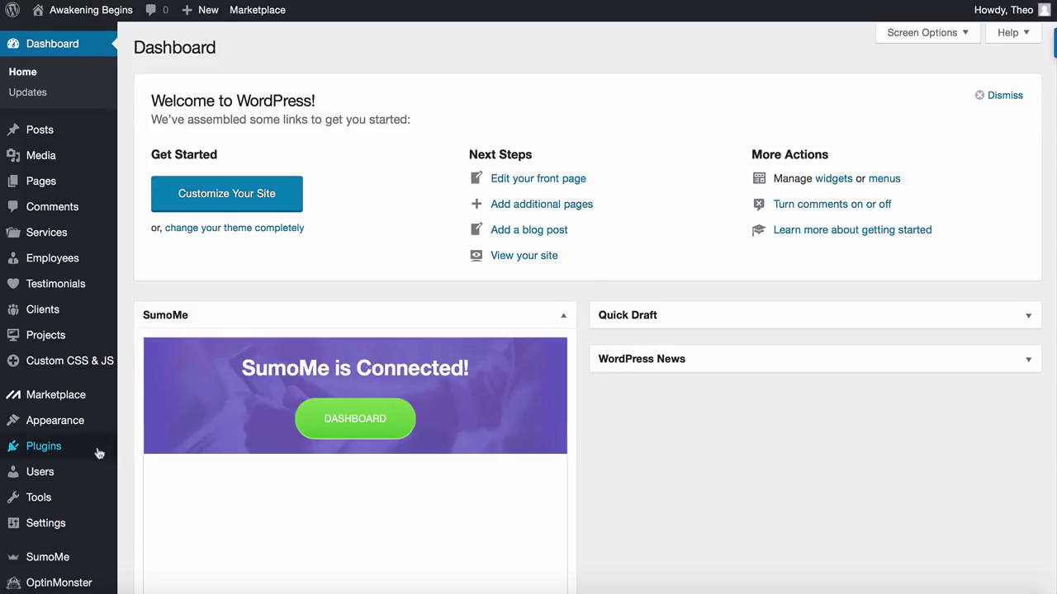
- Search plugins for 'seo', then install and activate Yoast SEO
mouse_move(97, 452)
click(146, 469)
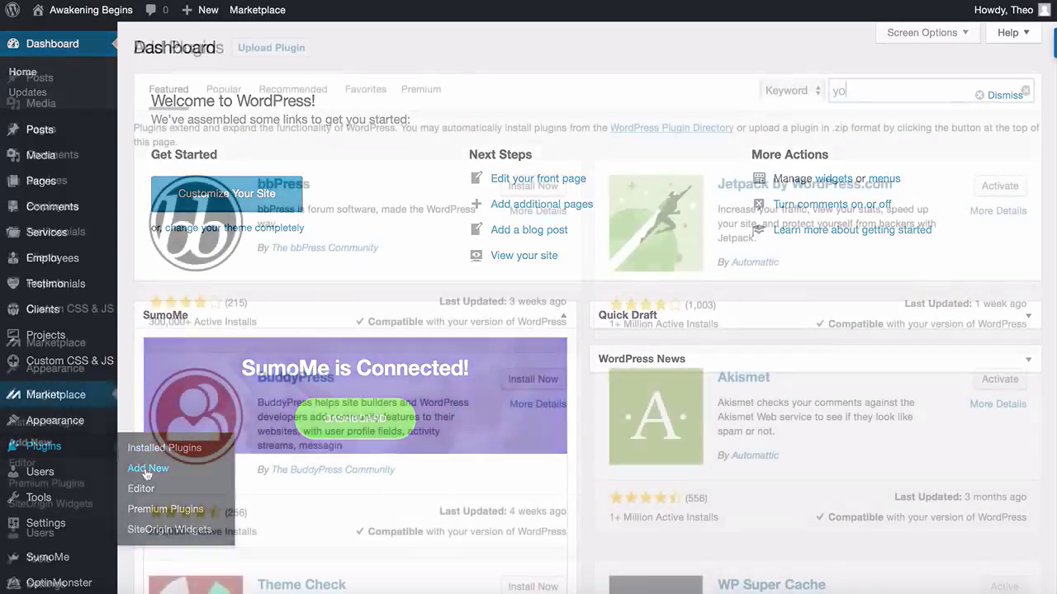
text(seo)
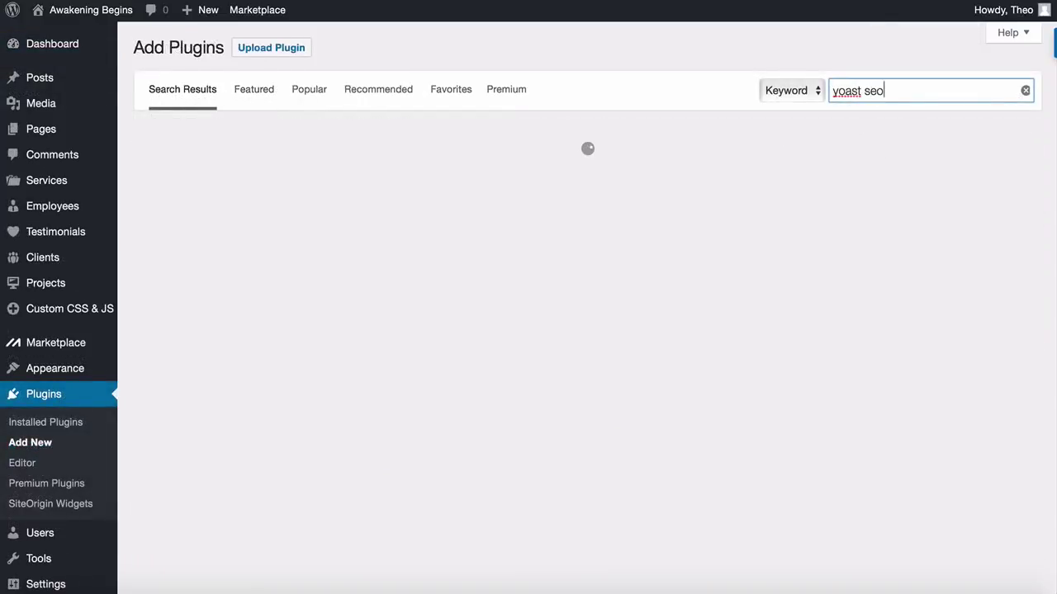
click(520, 169)
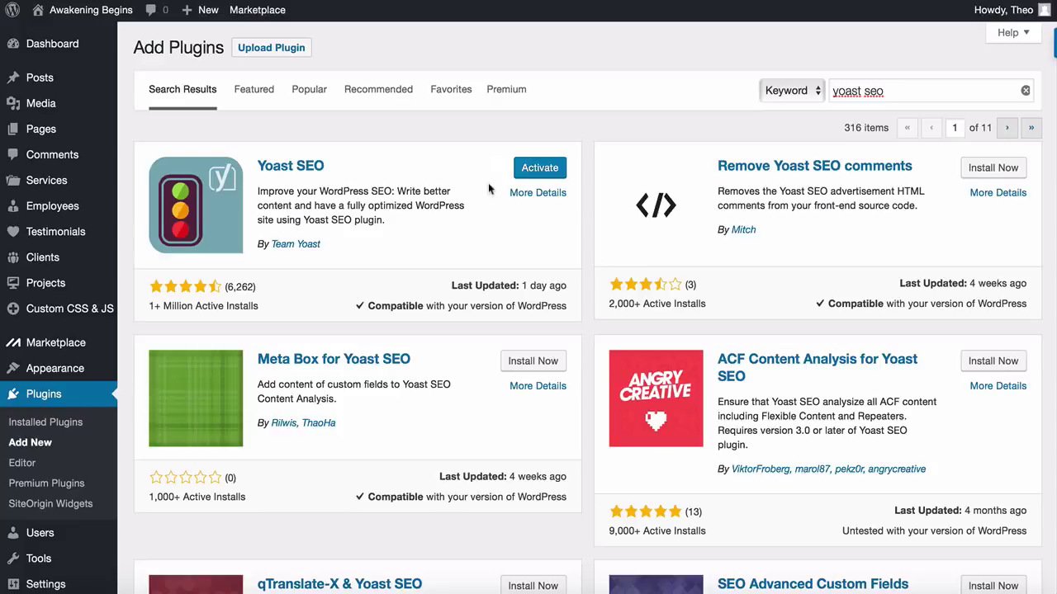
click(538, 168)
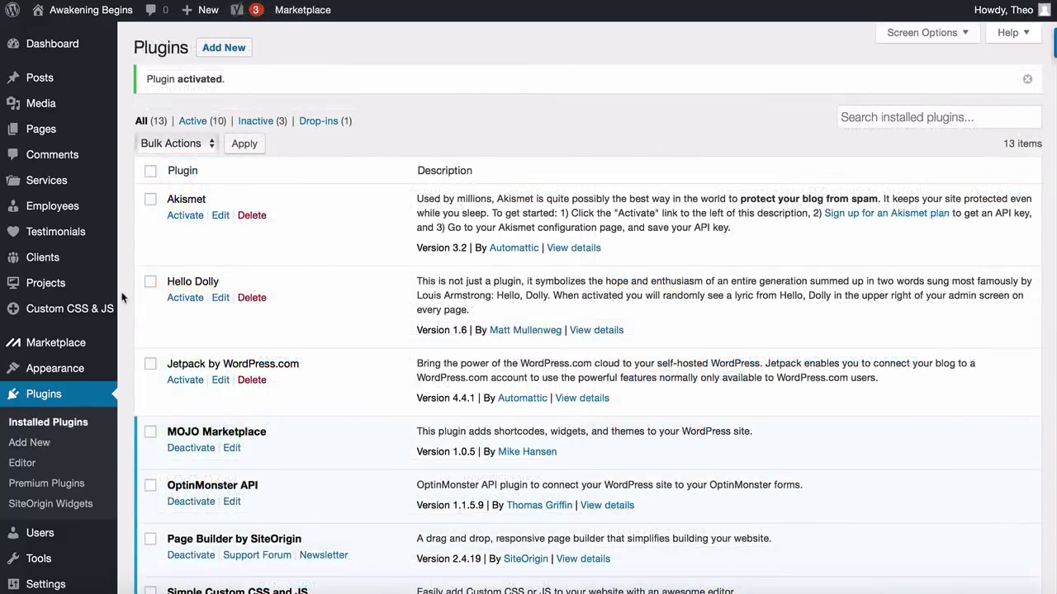
scroll(122, 297, down, 3)
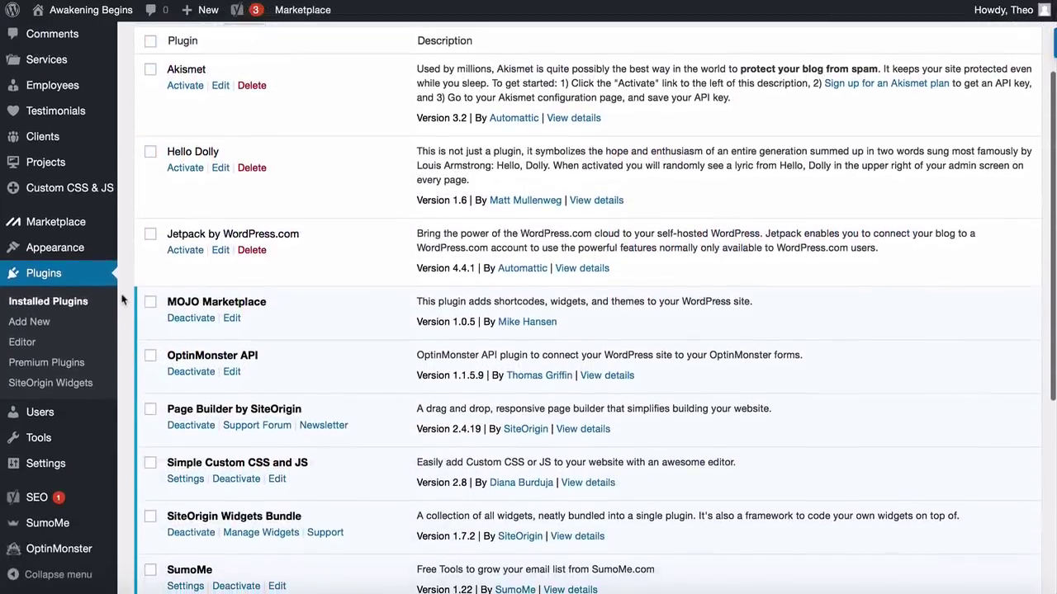
mouse_move(77, 507)
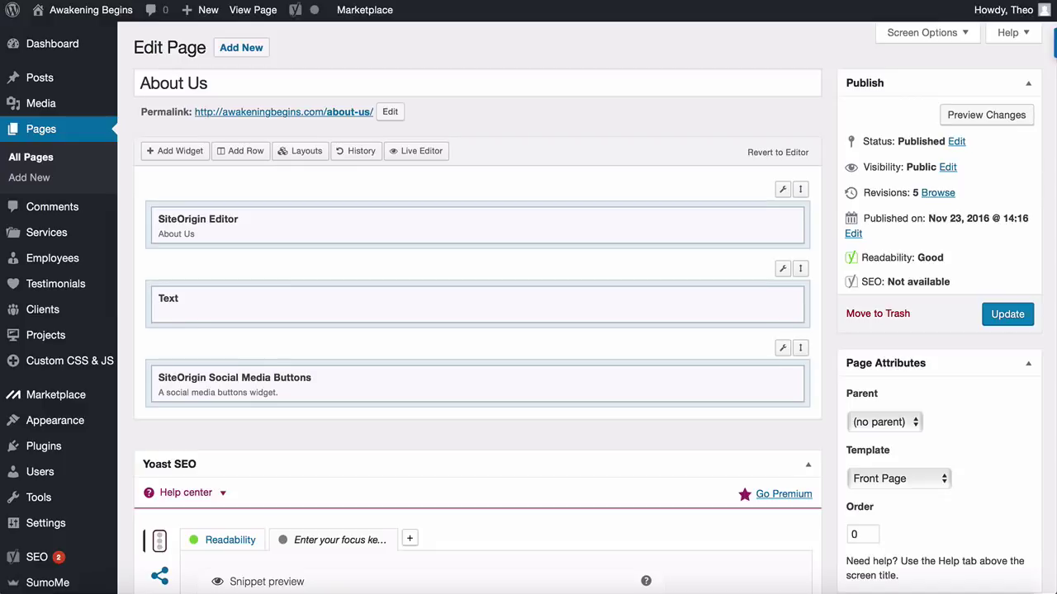
- Paste the prepared meta description into the About Us page's Yoast snippet editor
scroll(477, 330, down, 5)
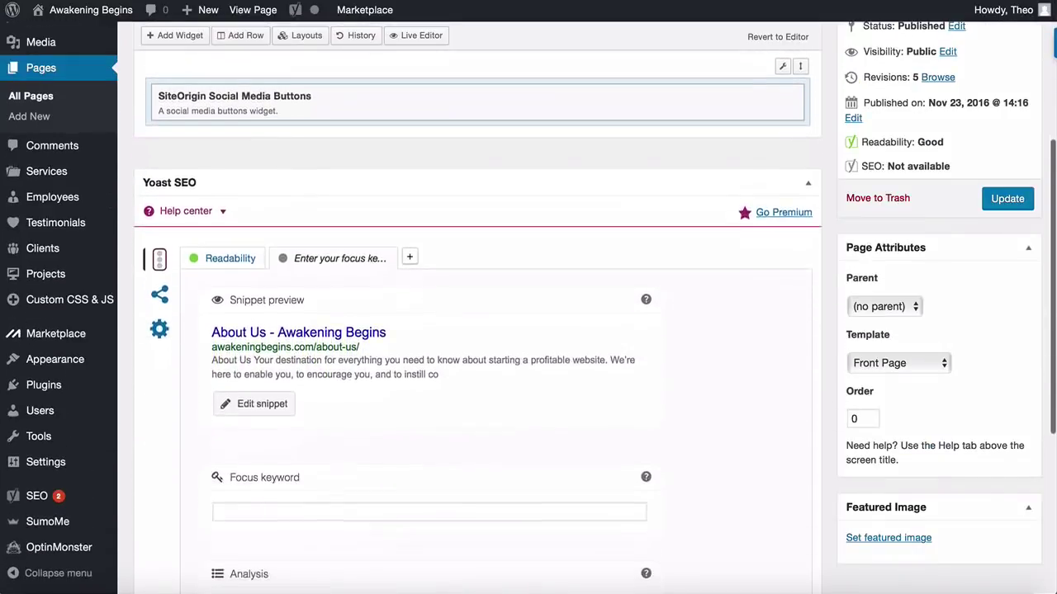
scroll(478, 330, down, 1)
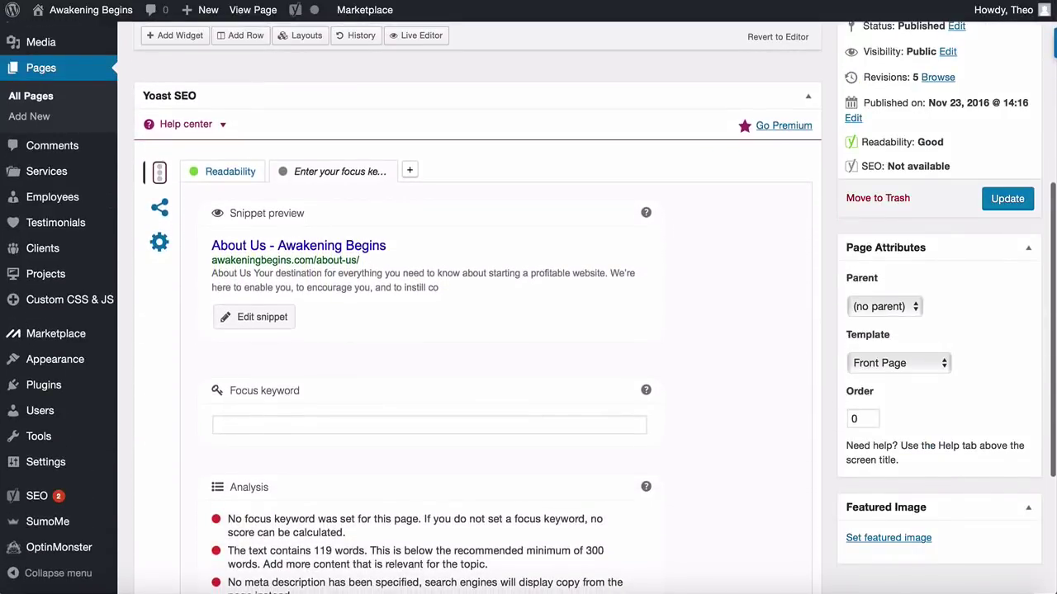
click(244, 326)
scroll(199, 347, down, 2)
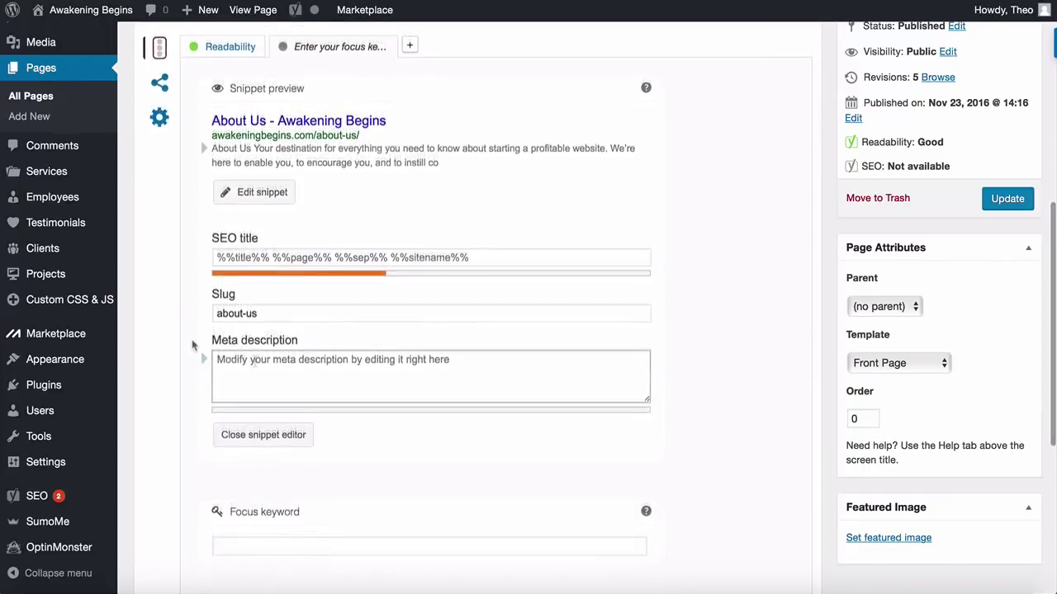
click(219, 360)
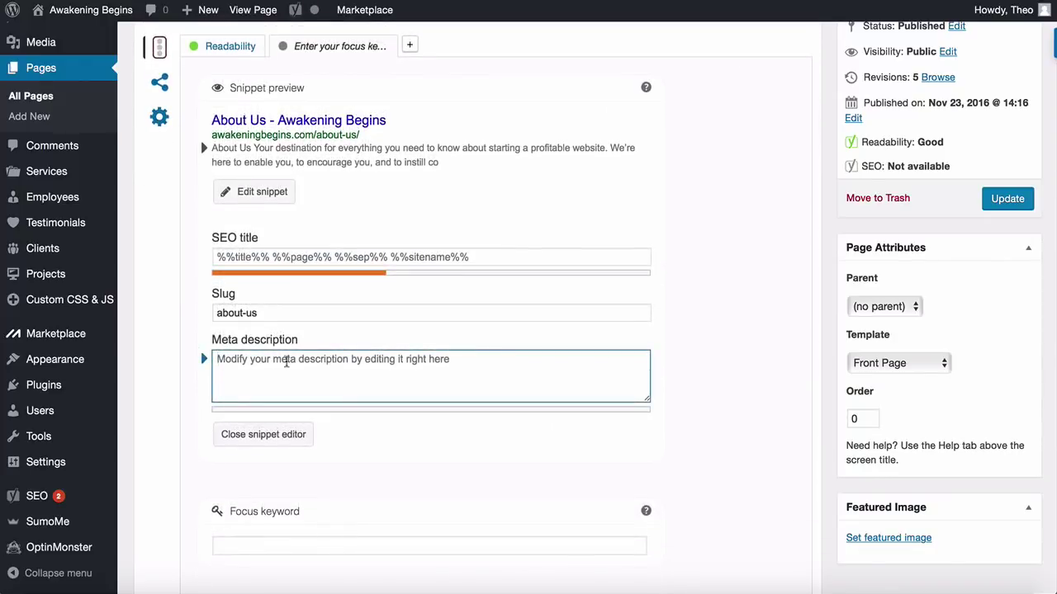
text(Your destination for everything you need to know about starting a profitable website. We're here to enable you, to encourage you, and to instill confidence.)
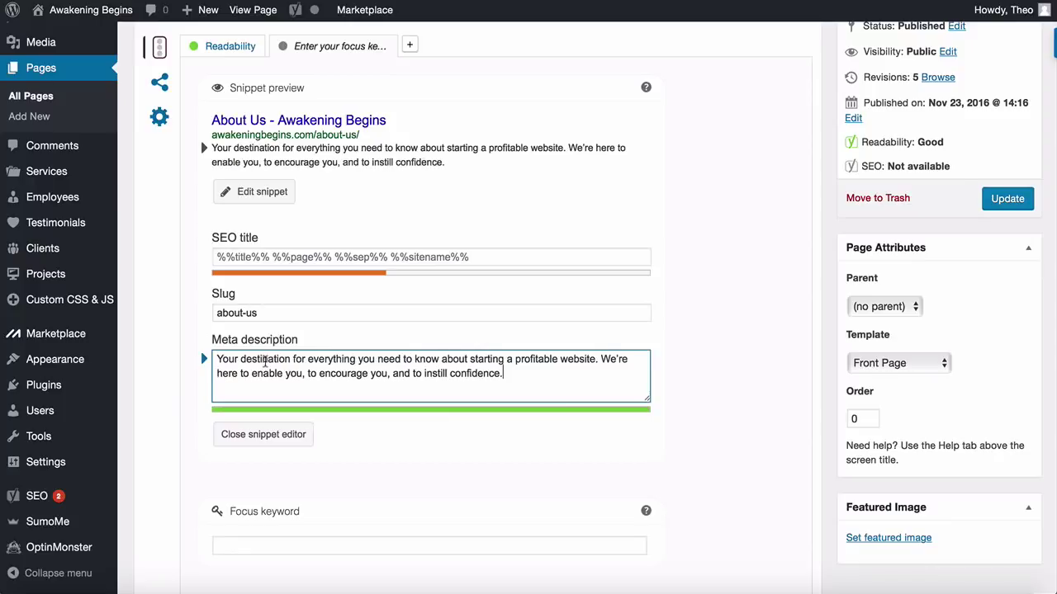
click(263, 434)
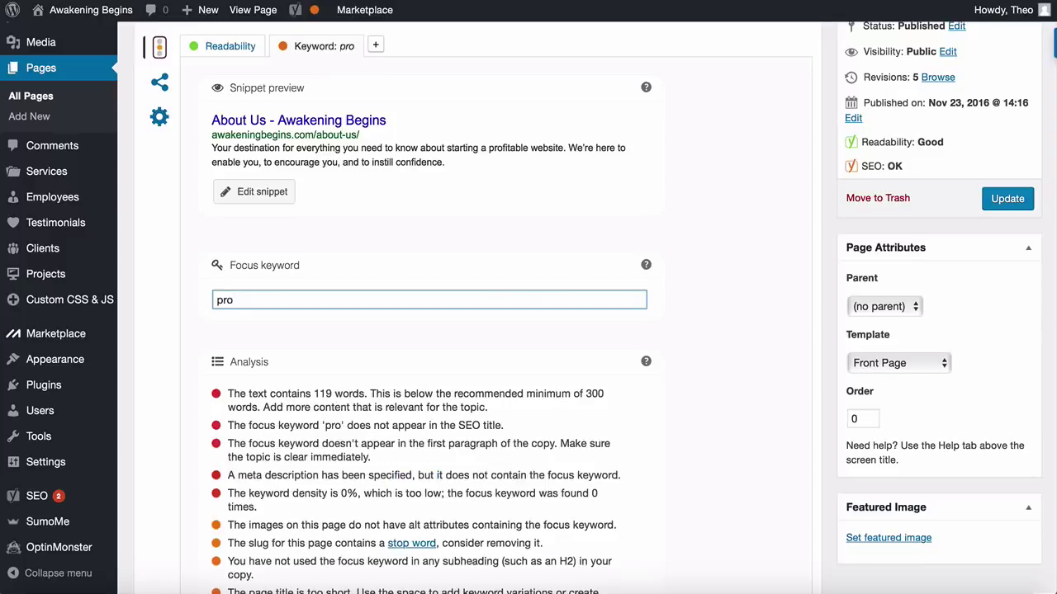
- Set the Yoast focus keyword to 'profitable website' and review the SEO analysis
text(profitable website)
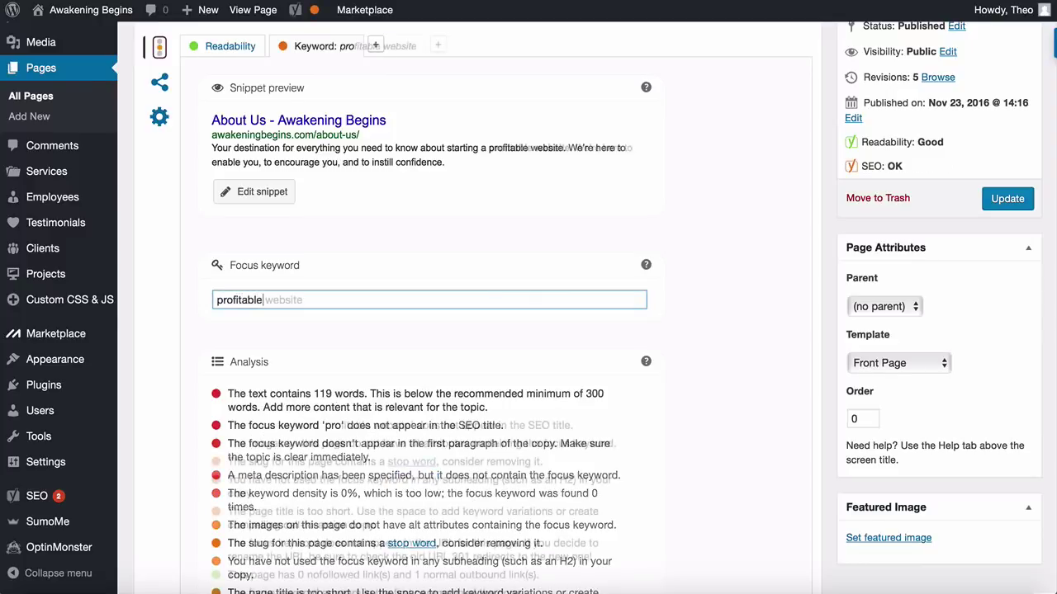
key(Tab)
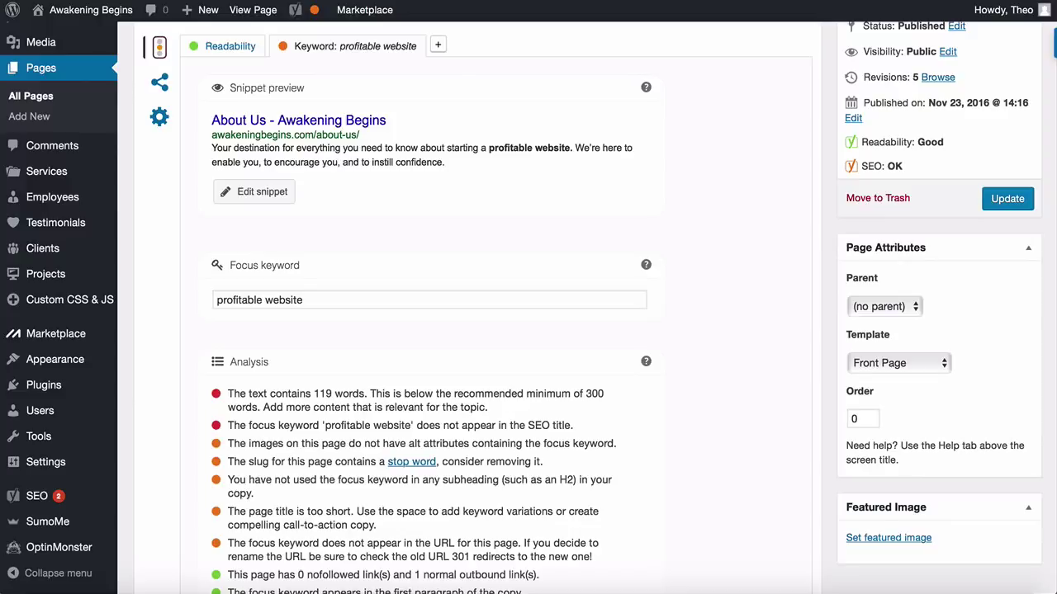
scroll(471, 307, down, 5)
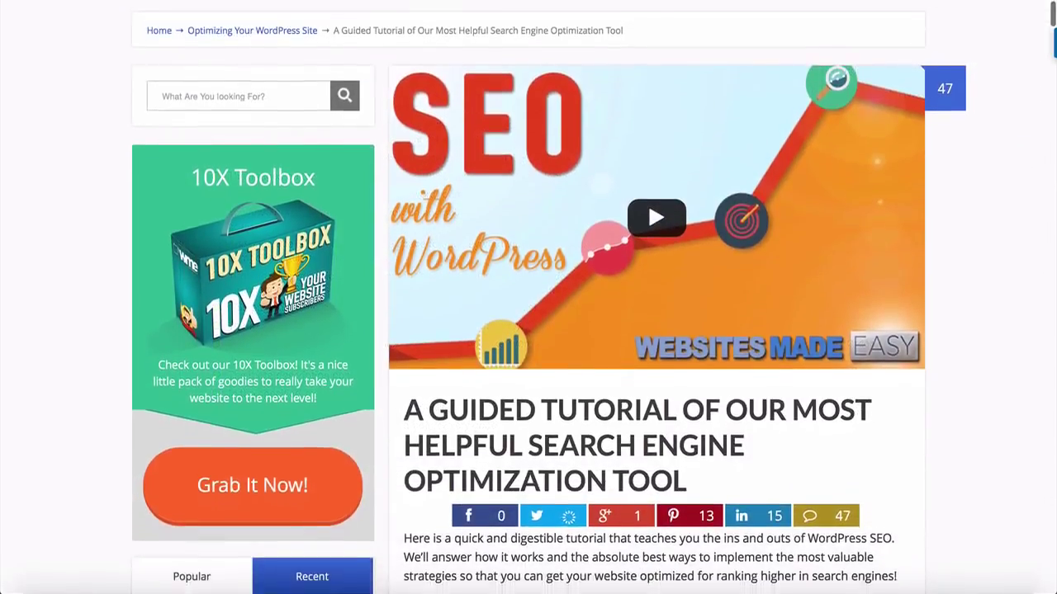
- Scroll the Websites Made Easy SEO tutorial down to its Yoast SEO Plugin section
scroll(657, 330, down, 9)
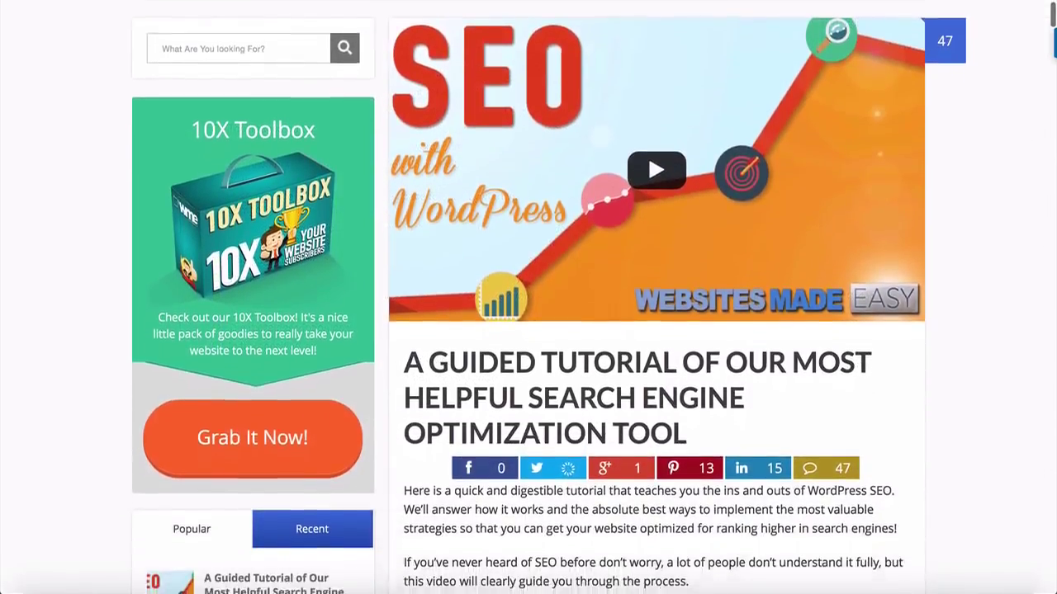
scroll(656, 330, down, 6)
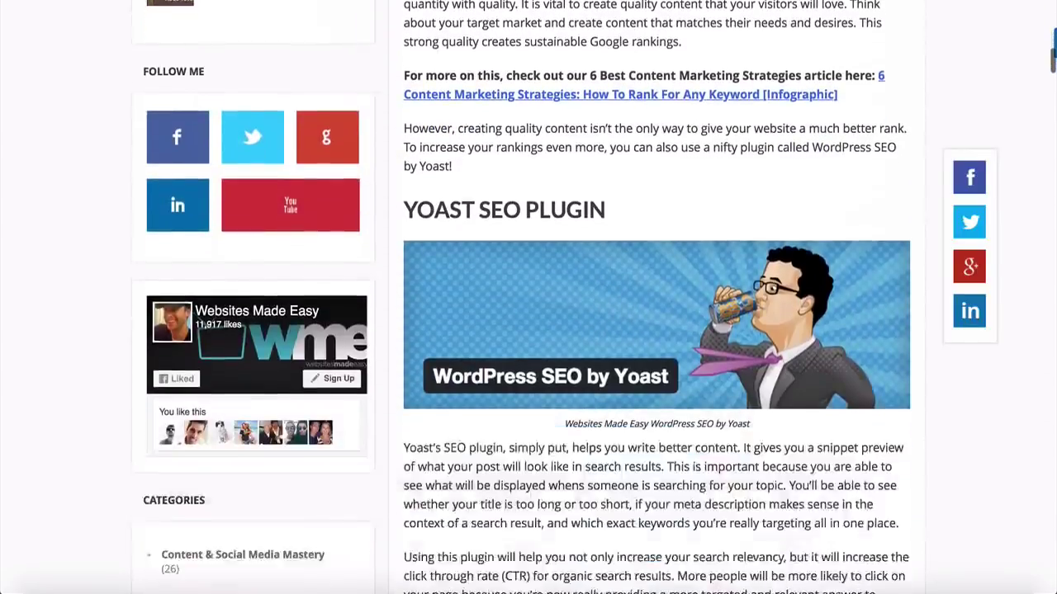
scroll(657, 330, down, 3)
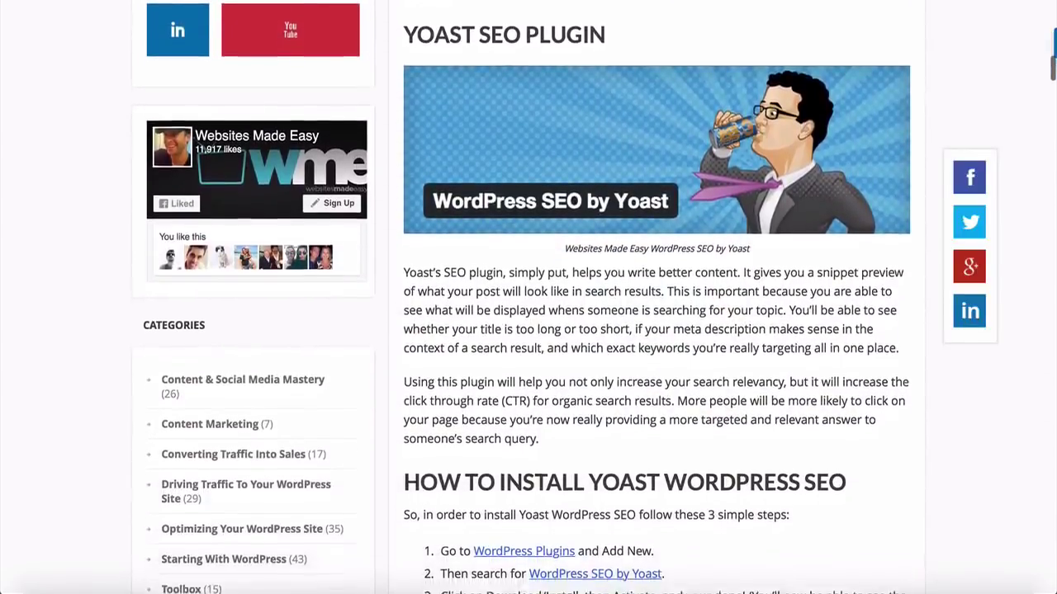